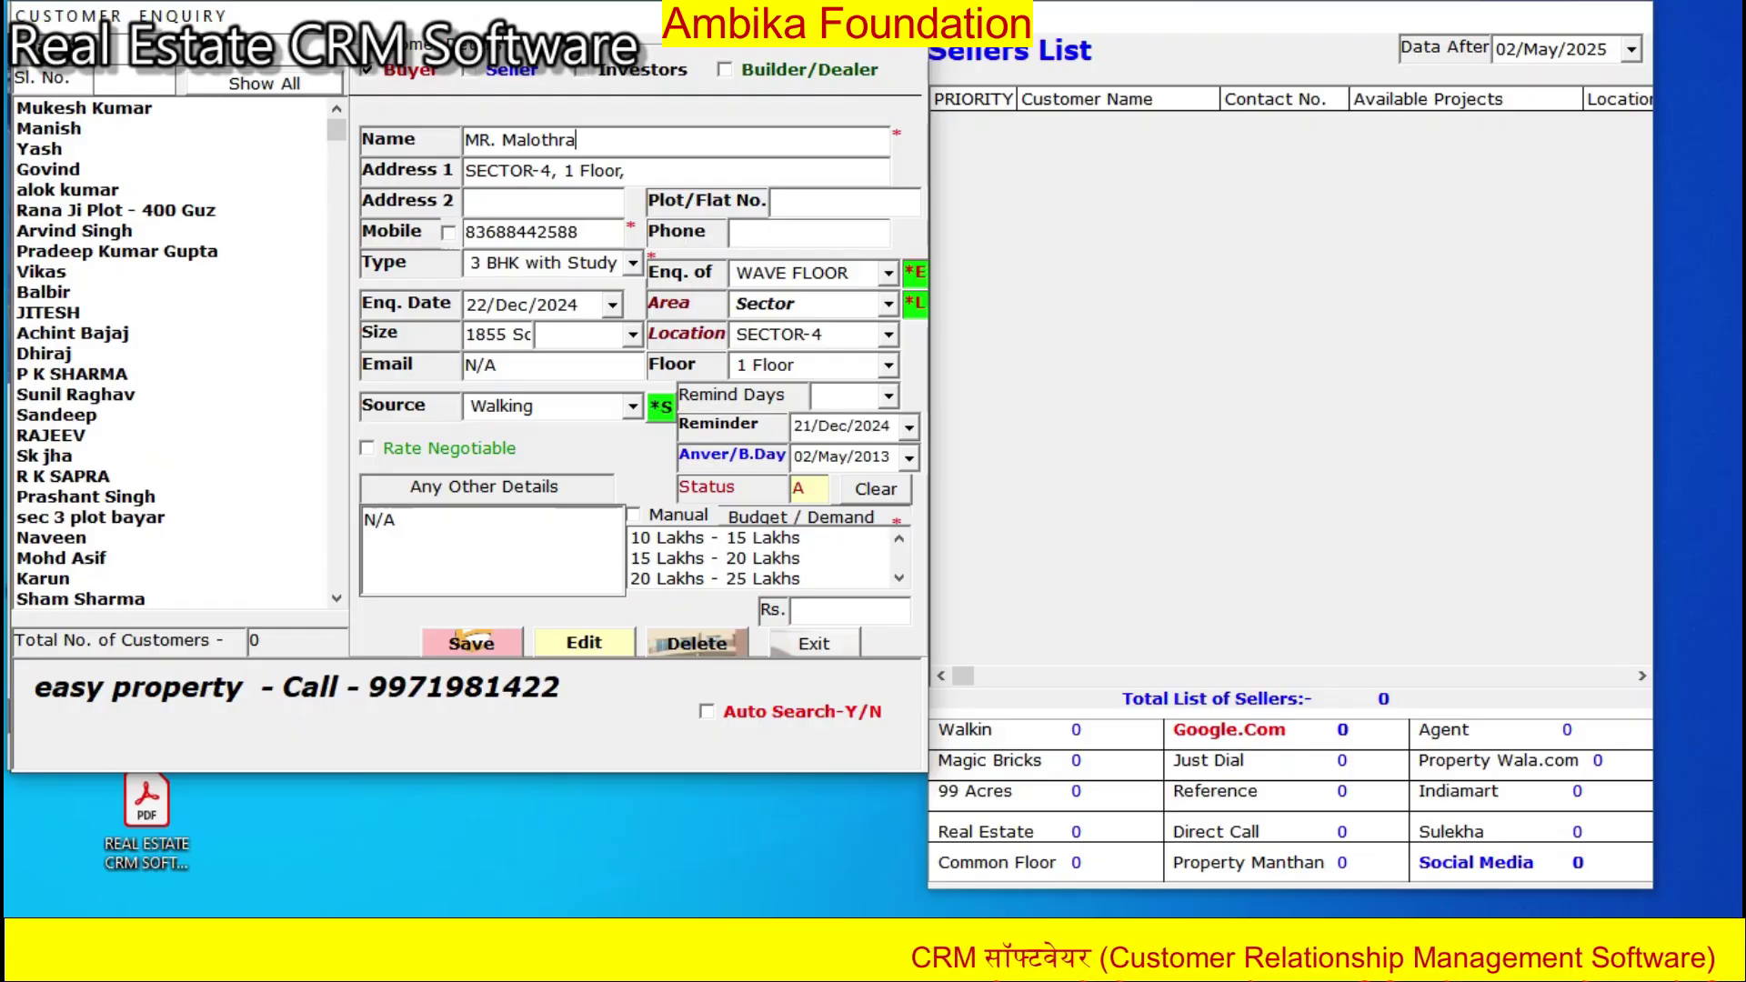
# - Set the open buyer record's enquiry category to Apartment
pyautogui.moveTo(577, 140); pyautogui.dragTo(465, 140)
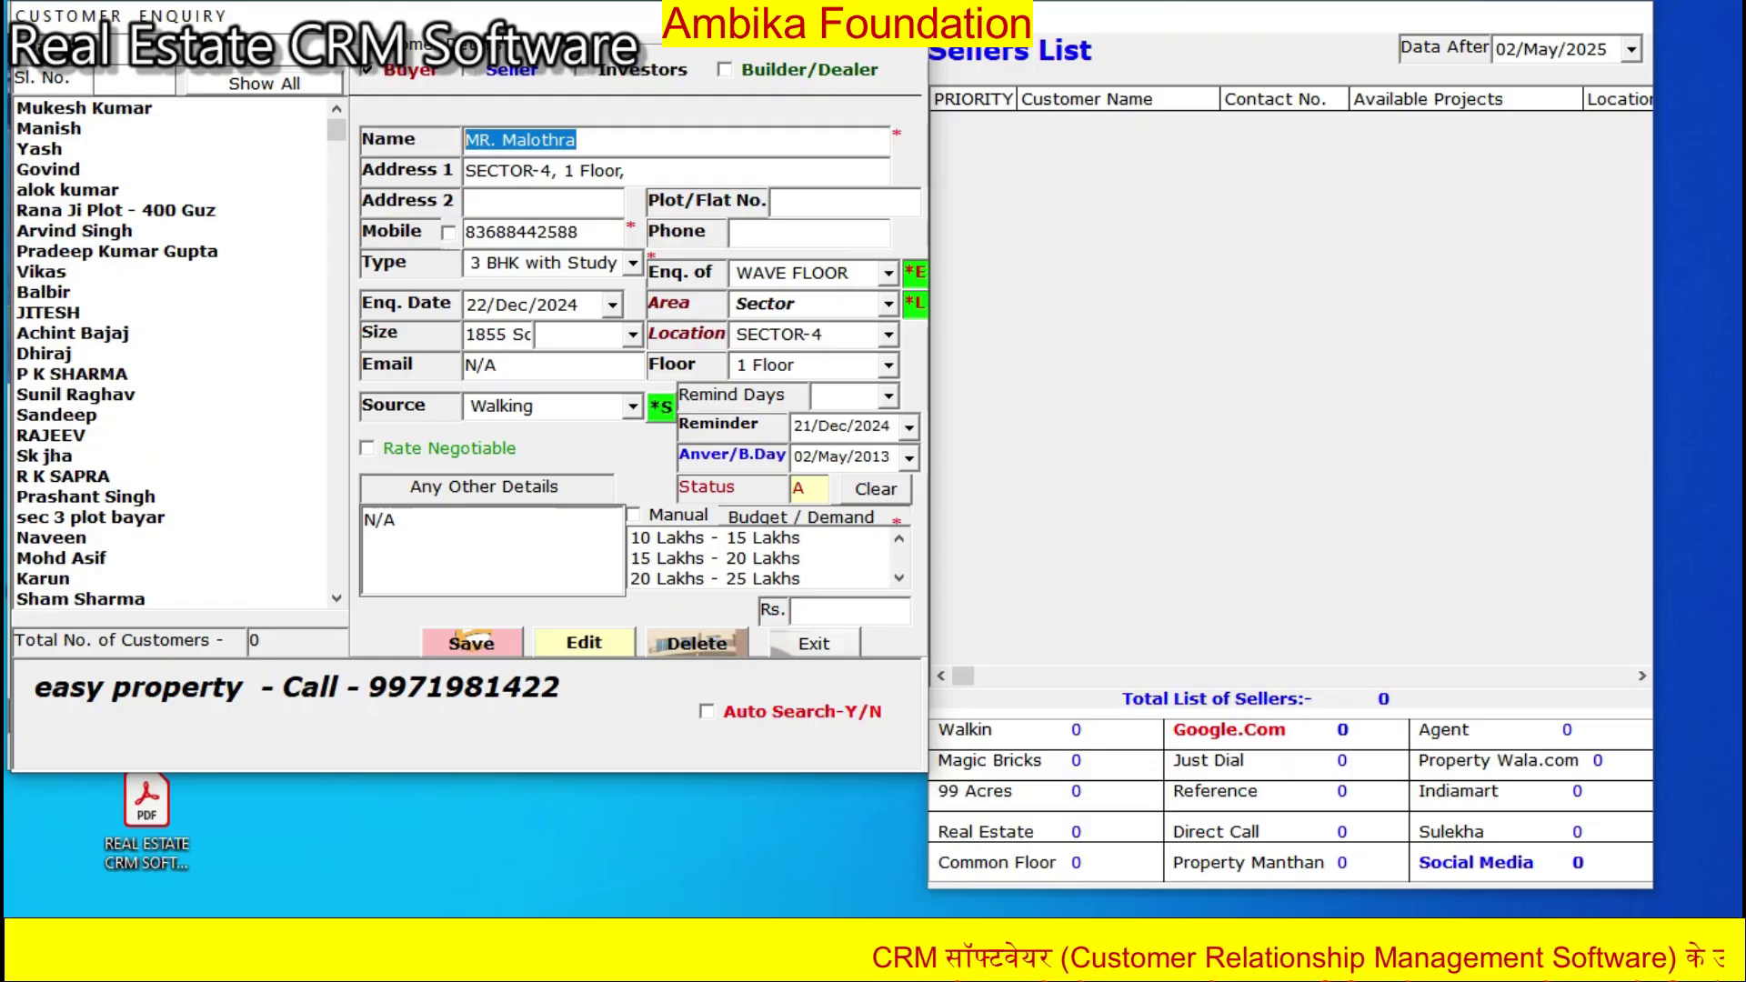
pyautogui.click(579, 232)
pyautogui.click(889, 274)
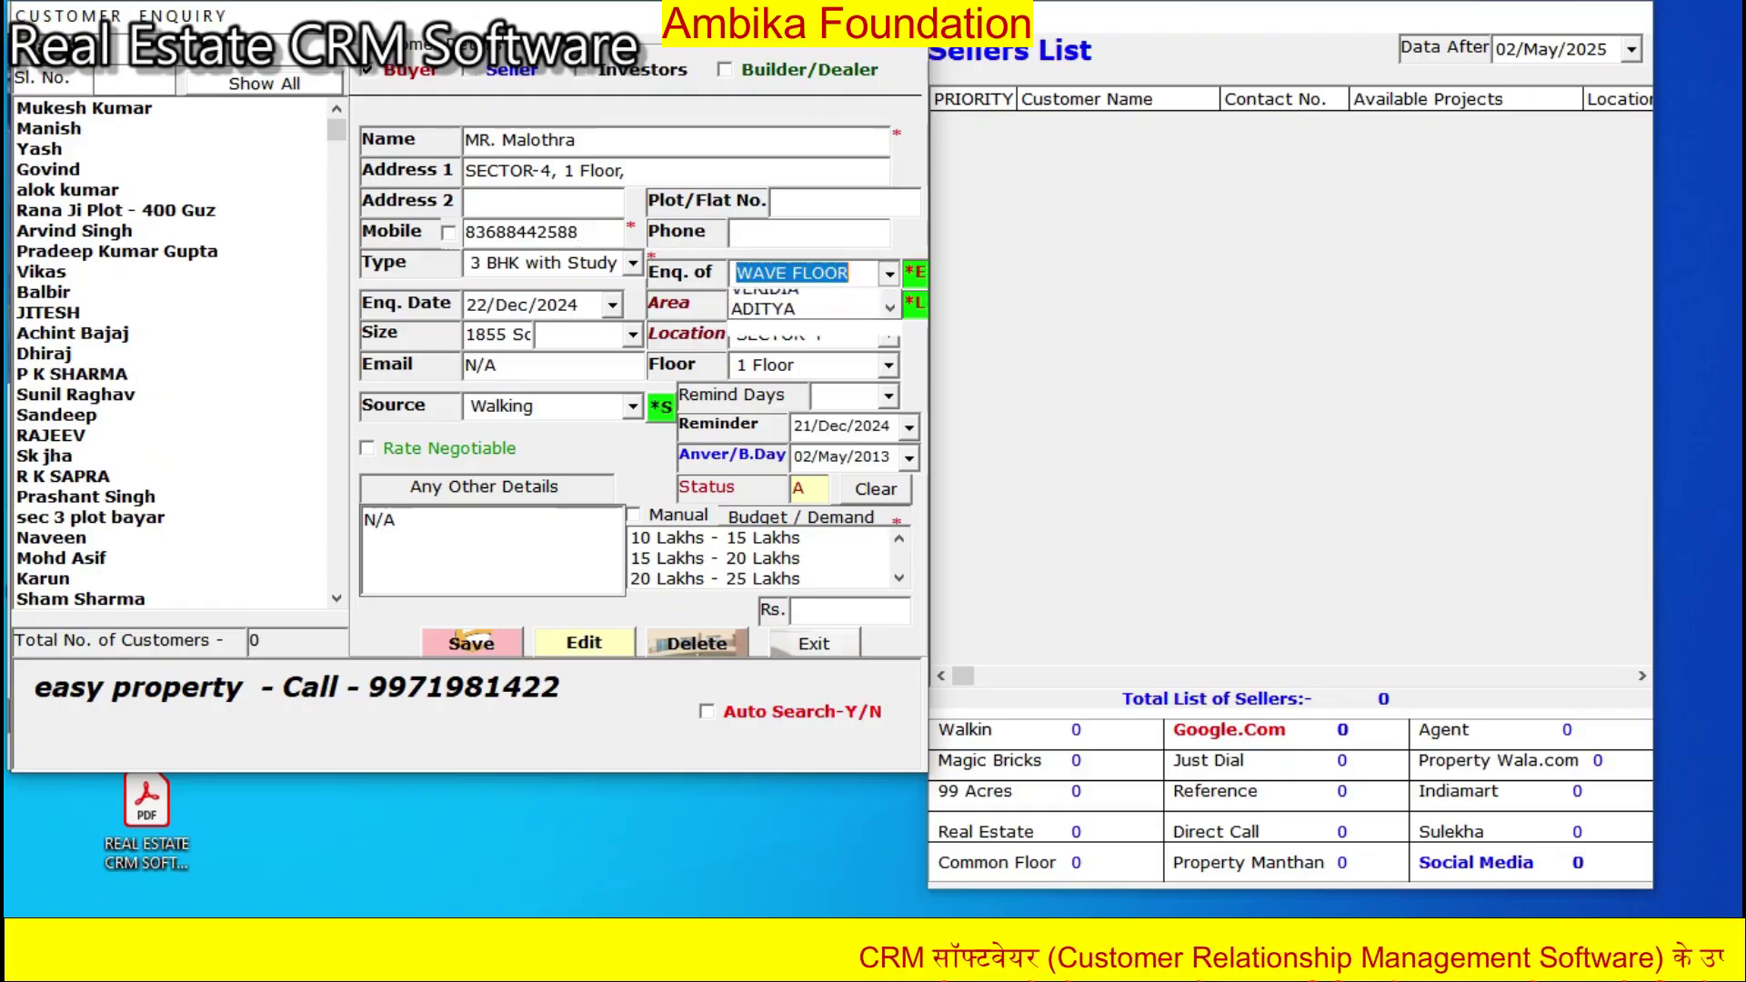
pyautogui.scroll(5, 805, 373)
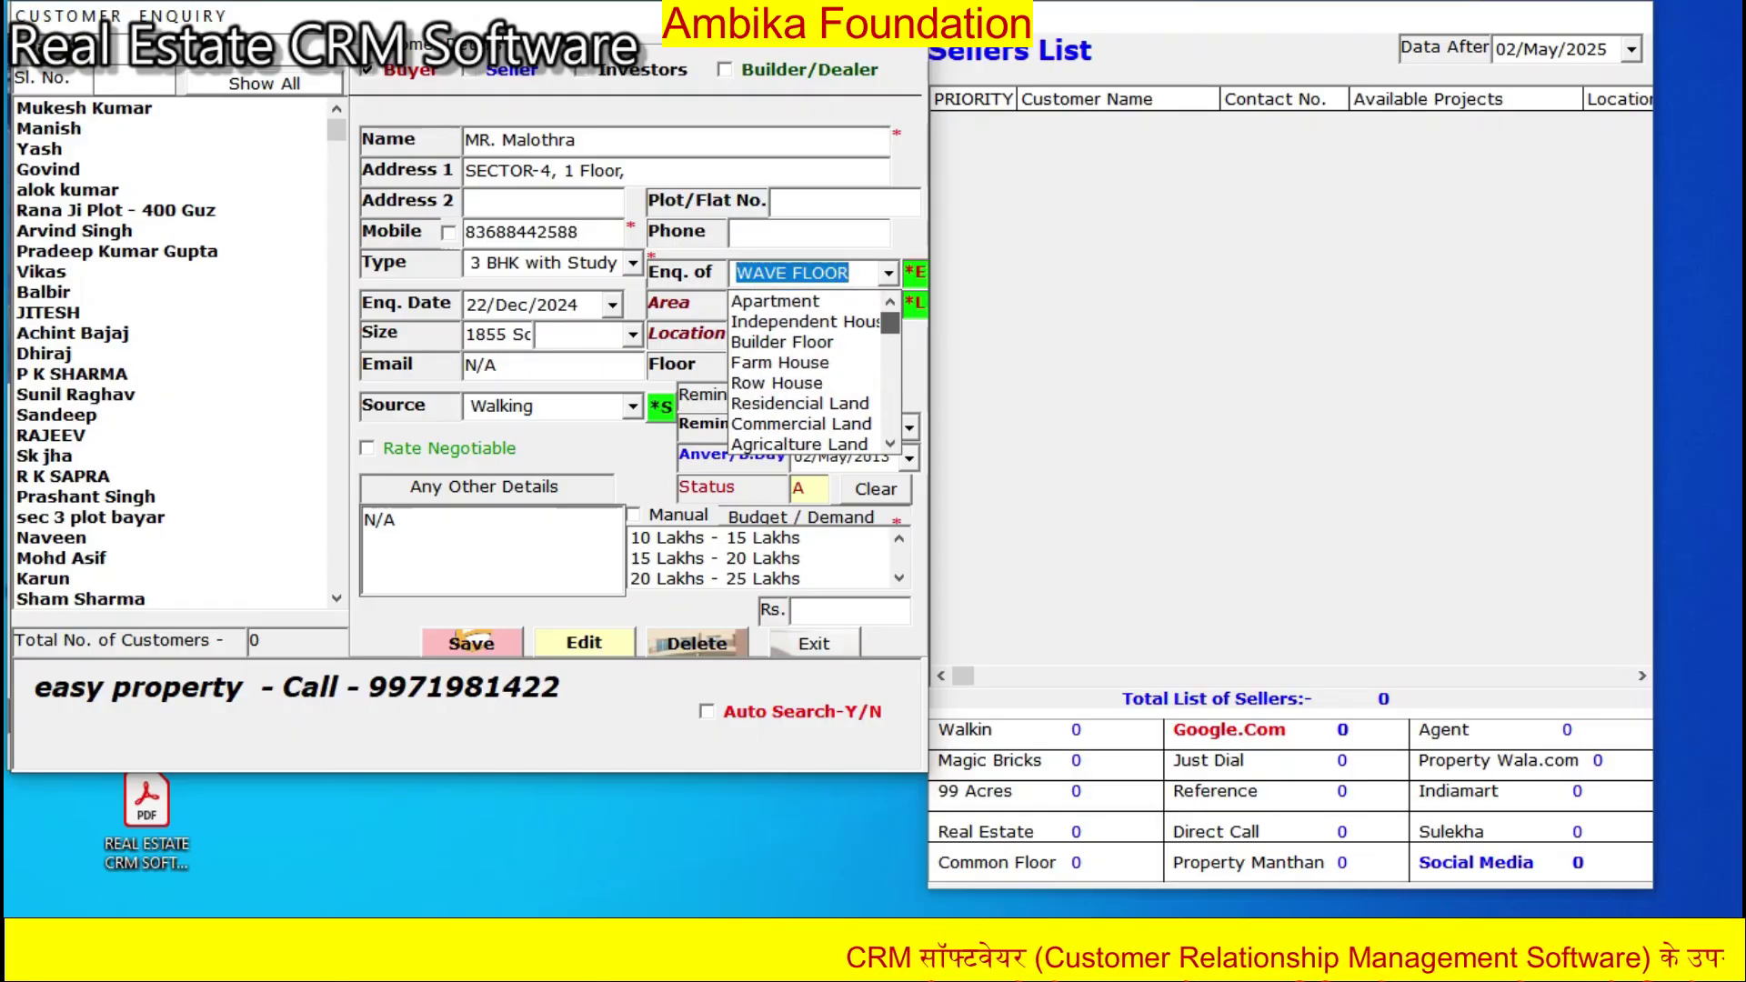
pyautogui.click(775, 302)
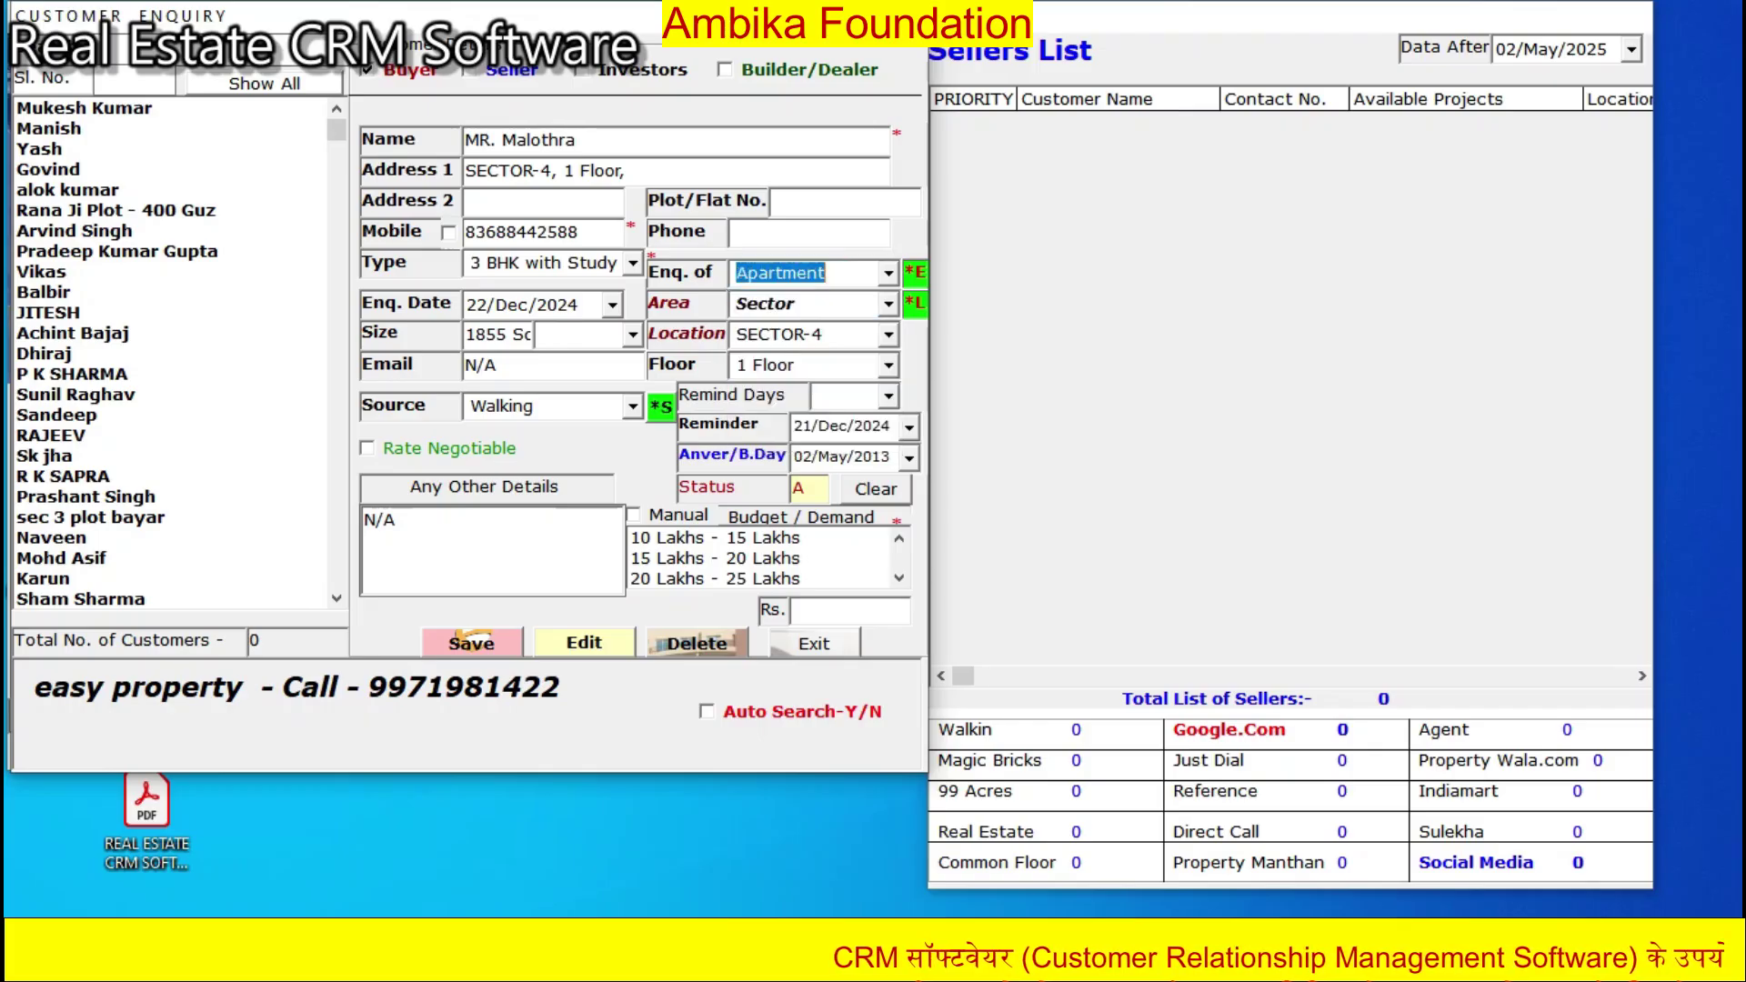
# - Review the available property types and the enquiry category options for the buyer record
pyautogui.click(633, 264)
pyautogui.scroll(2, 545, 354)
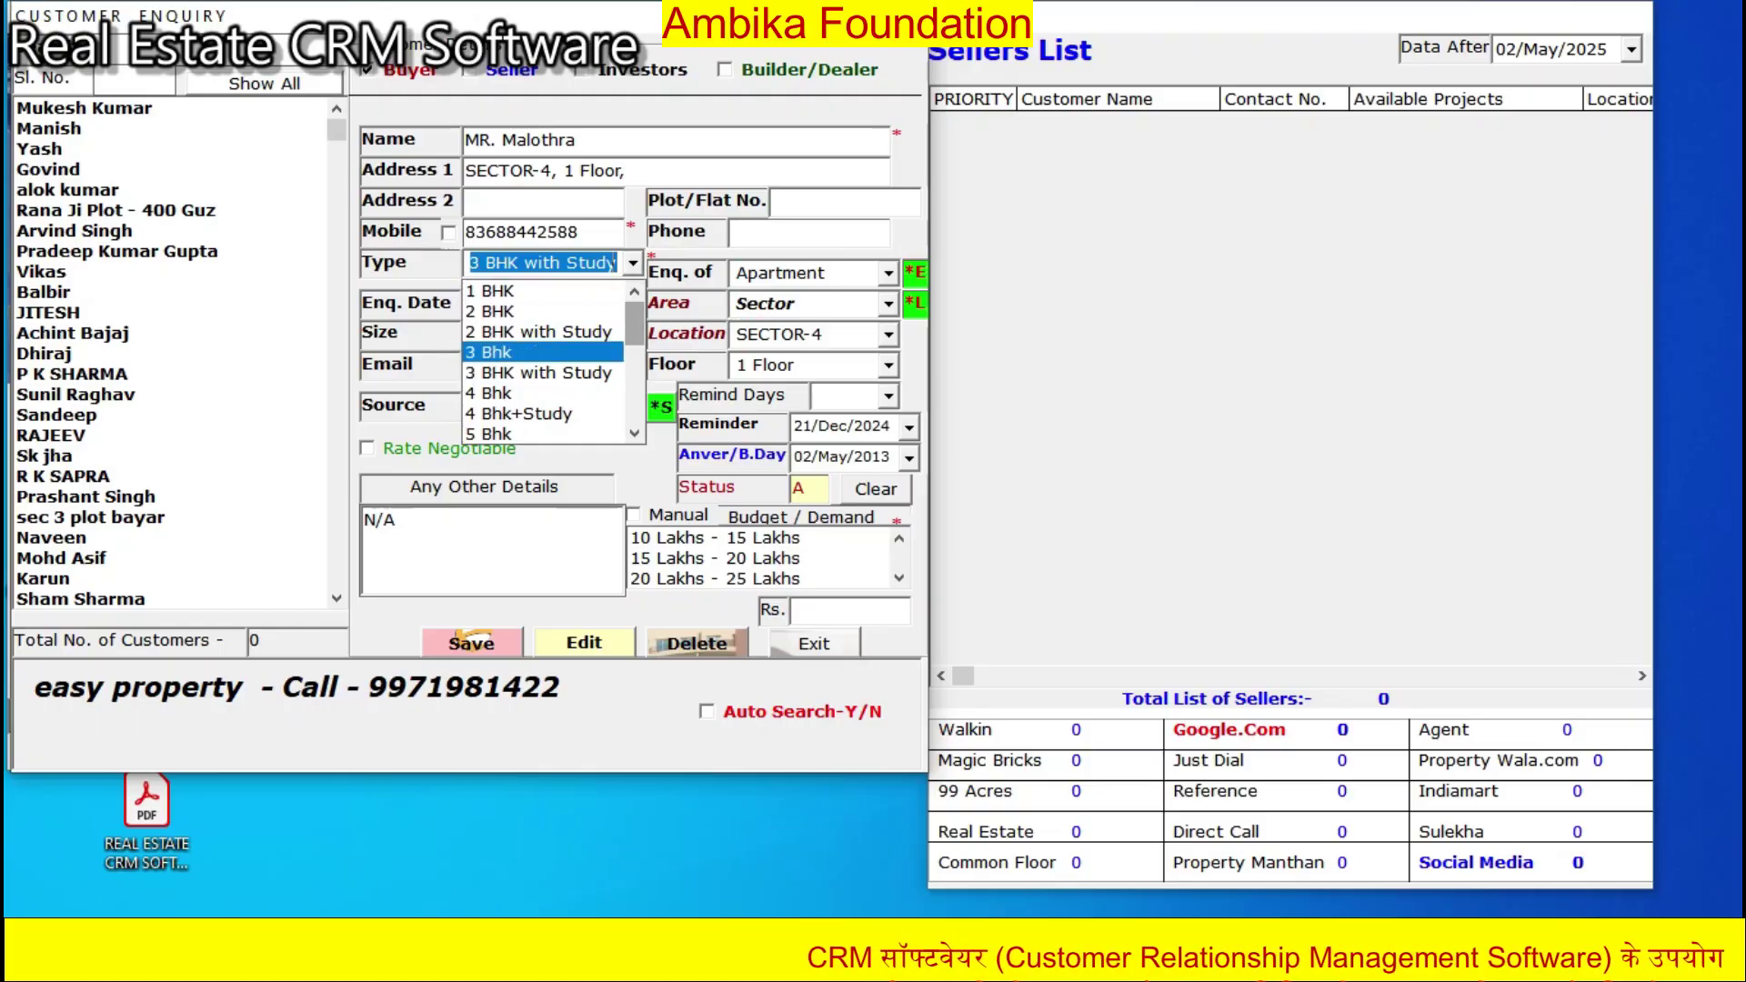
pyautogui.scroll(-4, 543, 362)
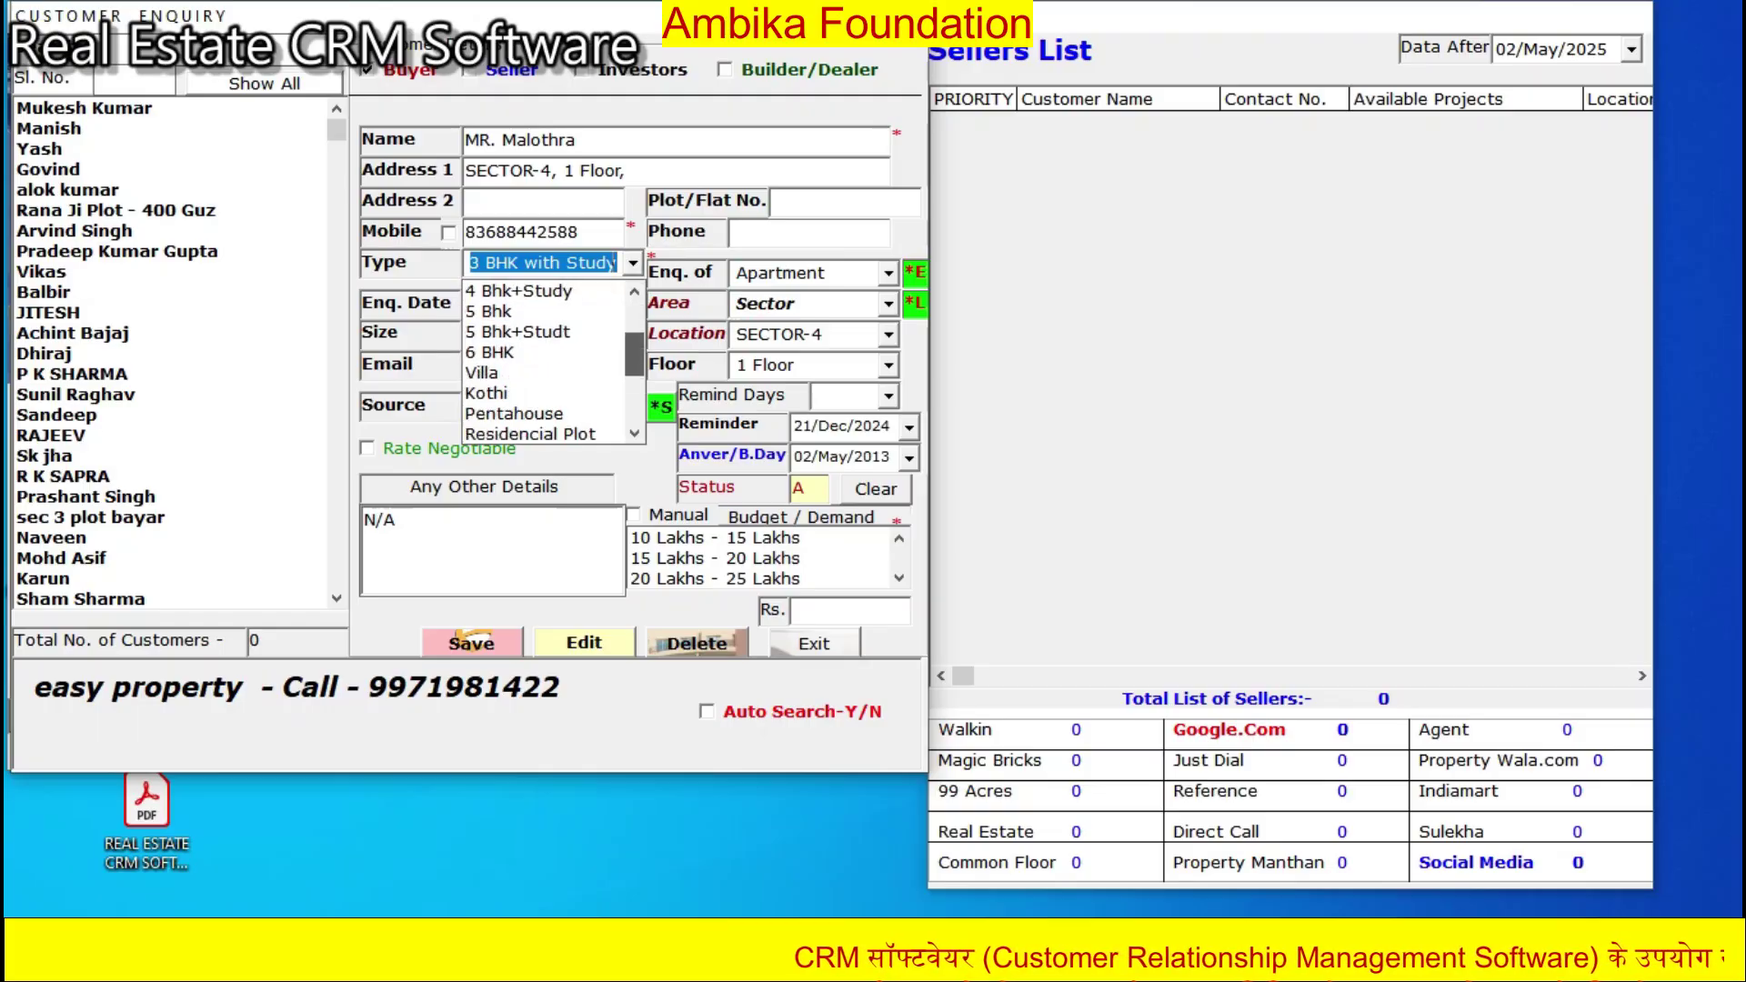
pyautogui.scroll(4, 544, 362)
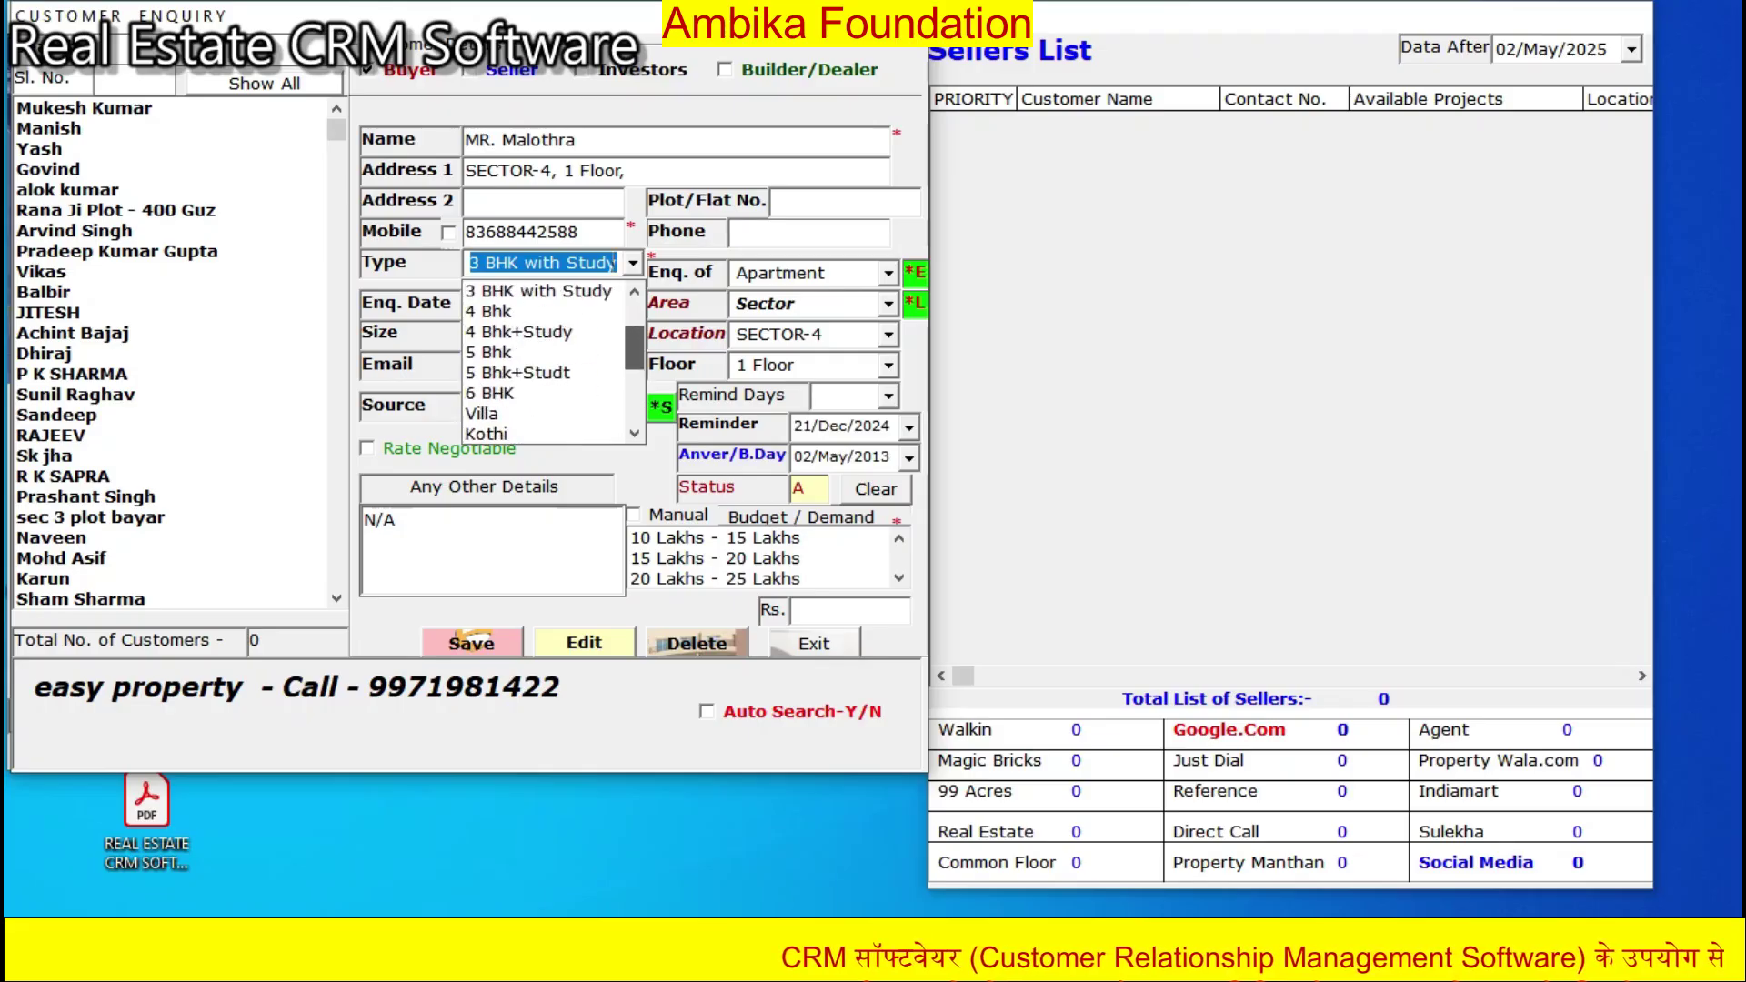
pyautogui.click(889, 273)
pyautogui.scroll(-6, 805, 373)
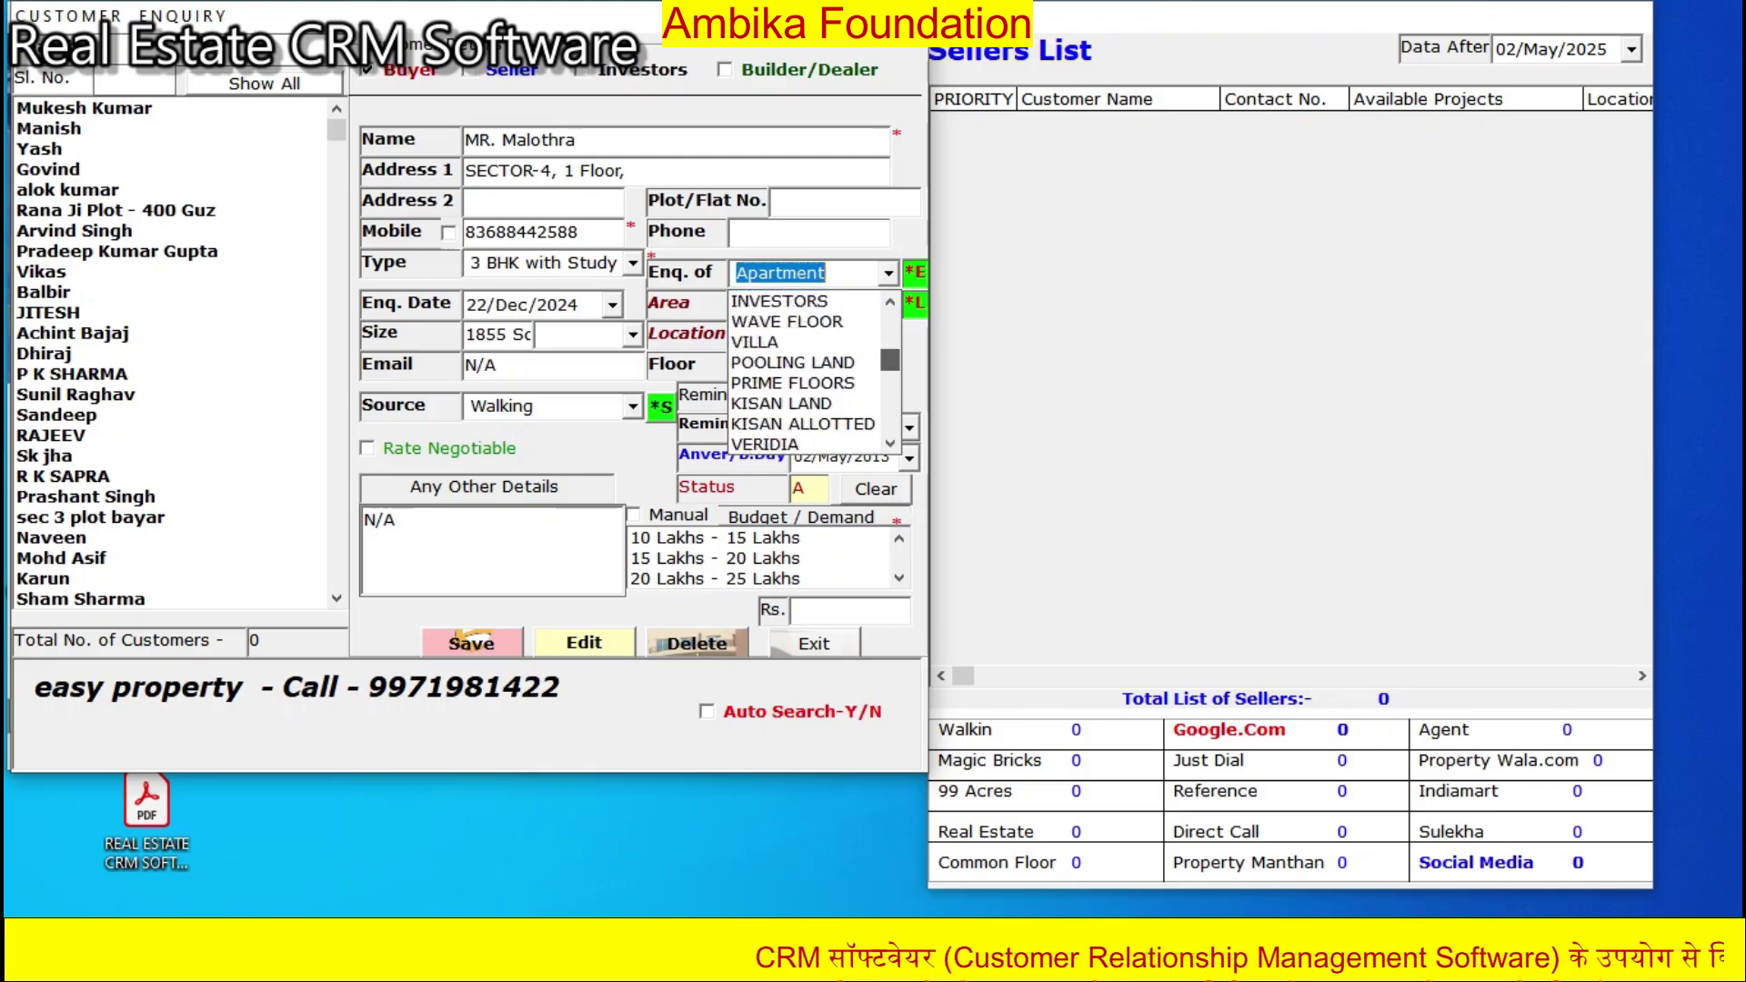
pyautogui.scroll(6, 805, 373)
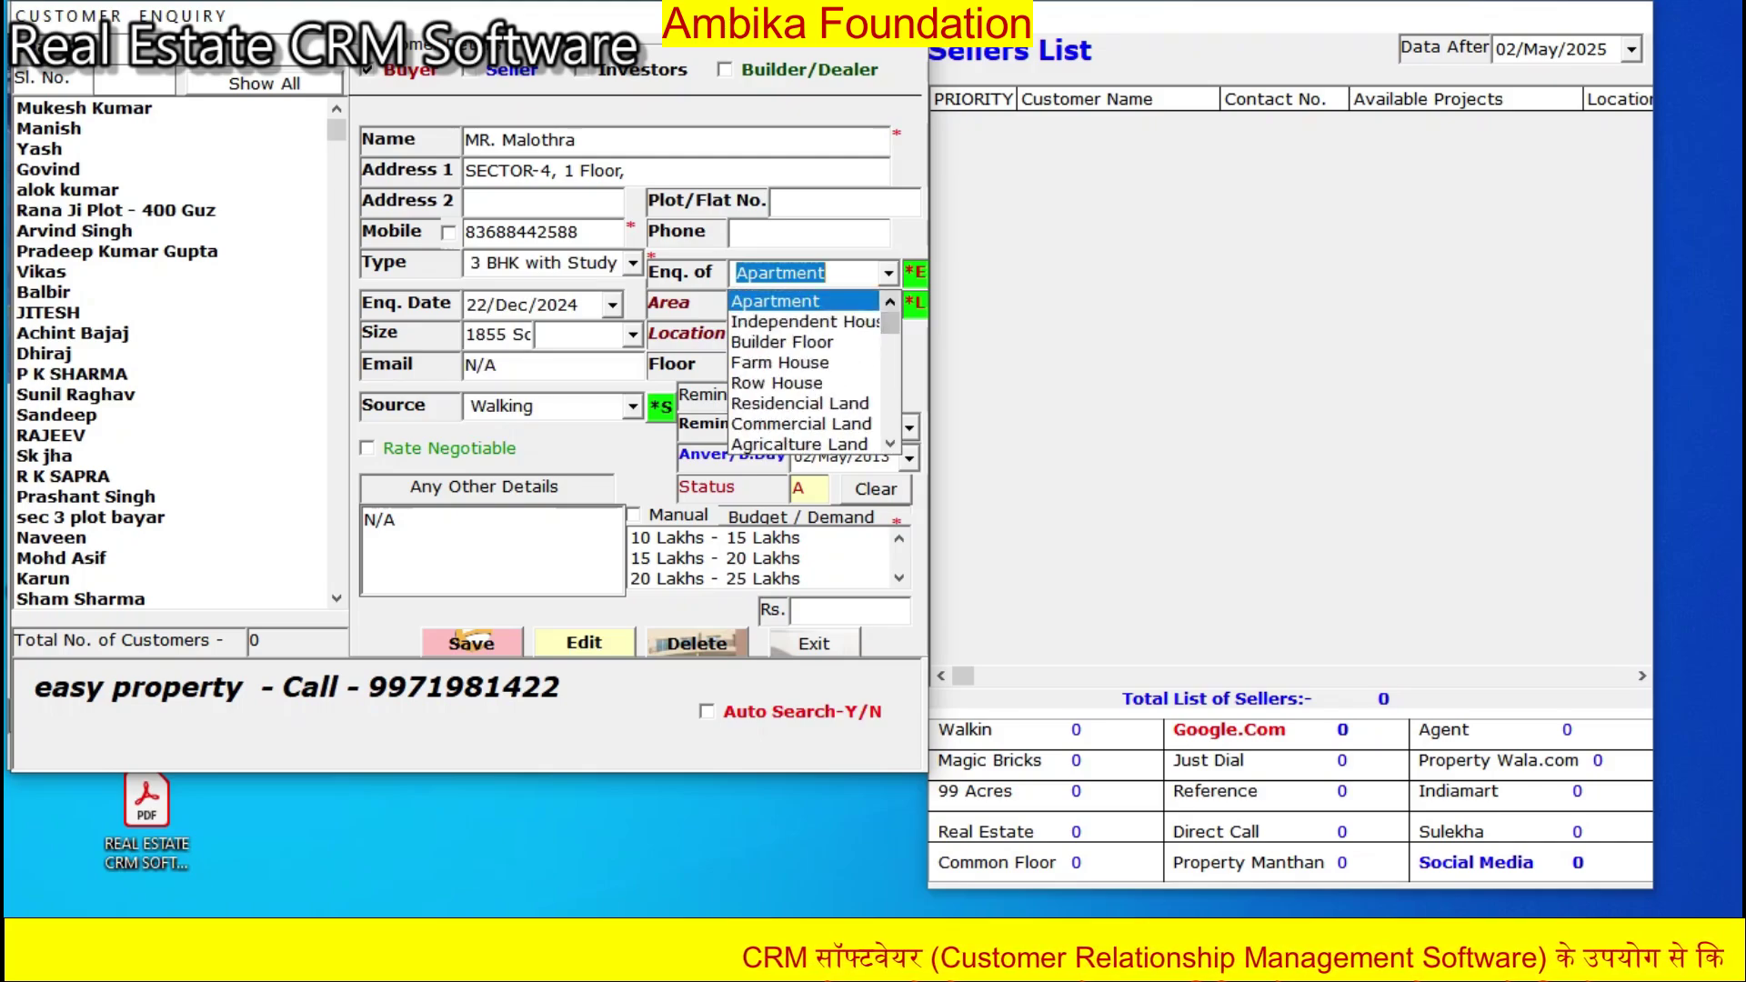
pyautogui.click(889, 274)
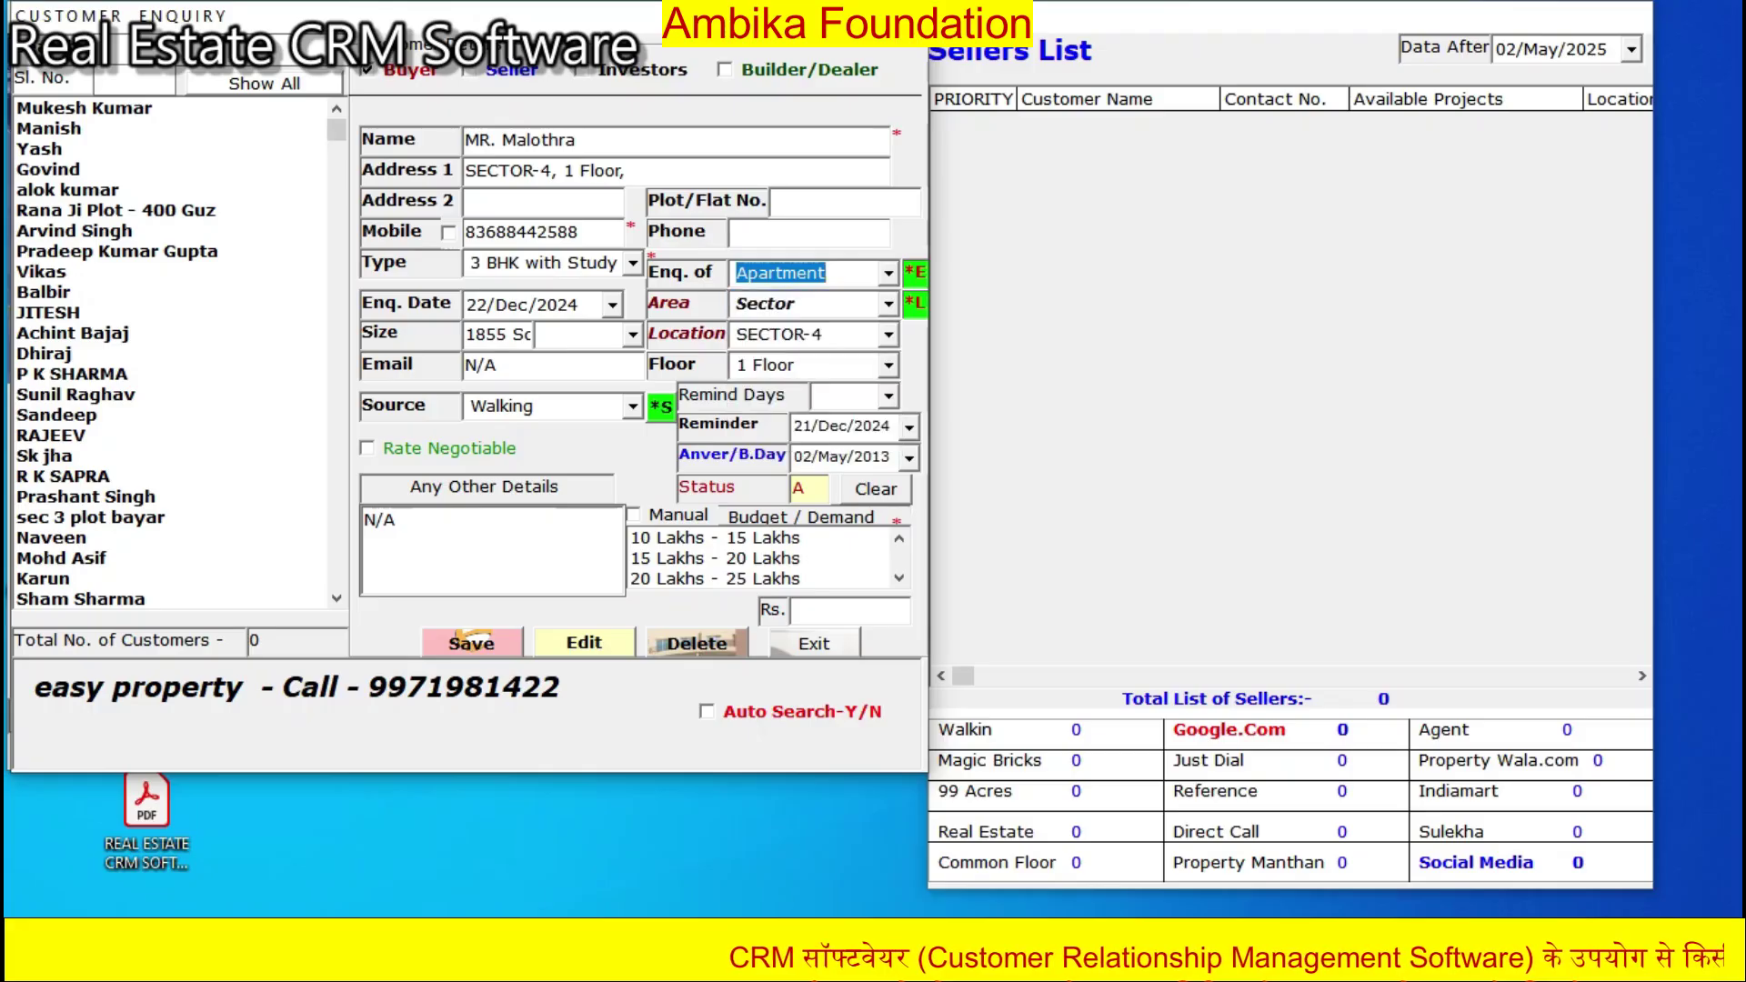
# - Examine the property types in the Building Type Master and close it
pyautogui.click(915, 273)
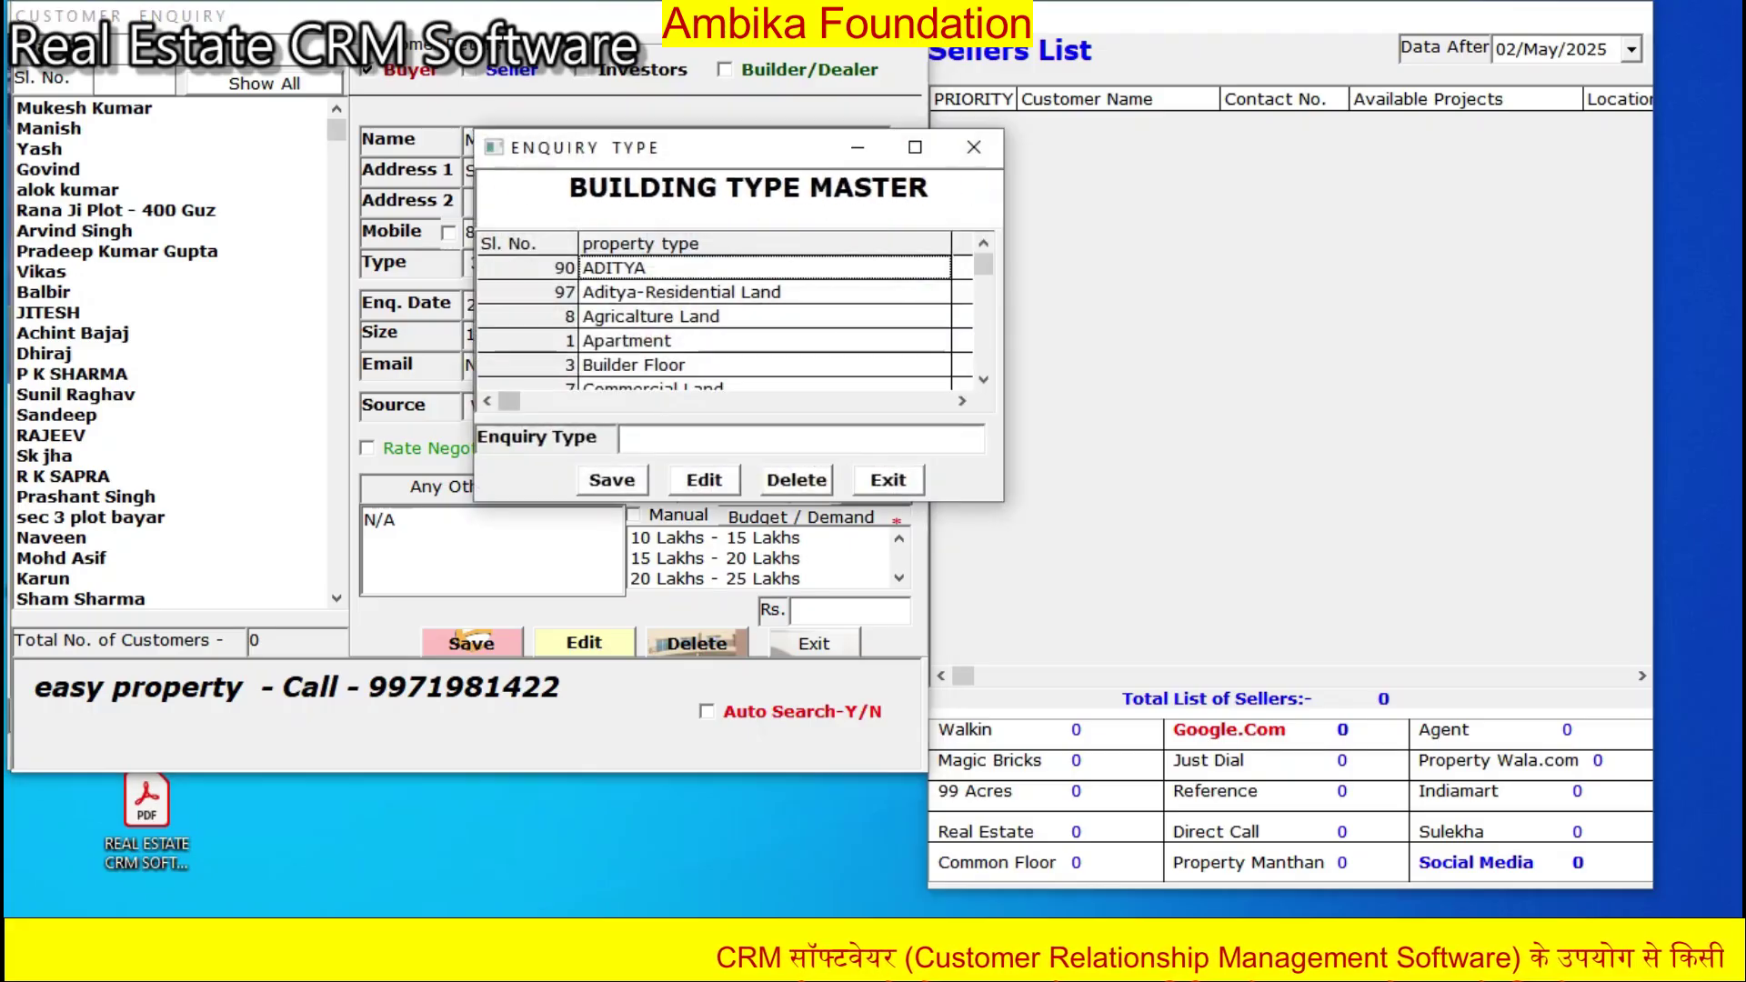
pyautogui.scroll(-5, 718, 327)
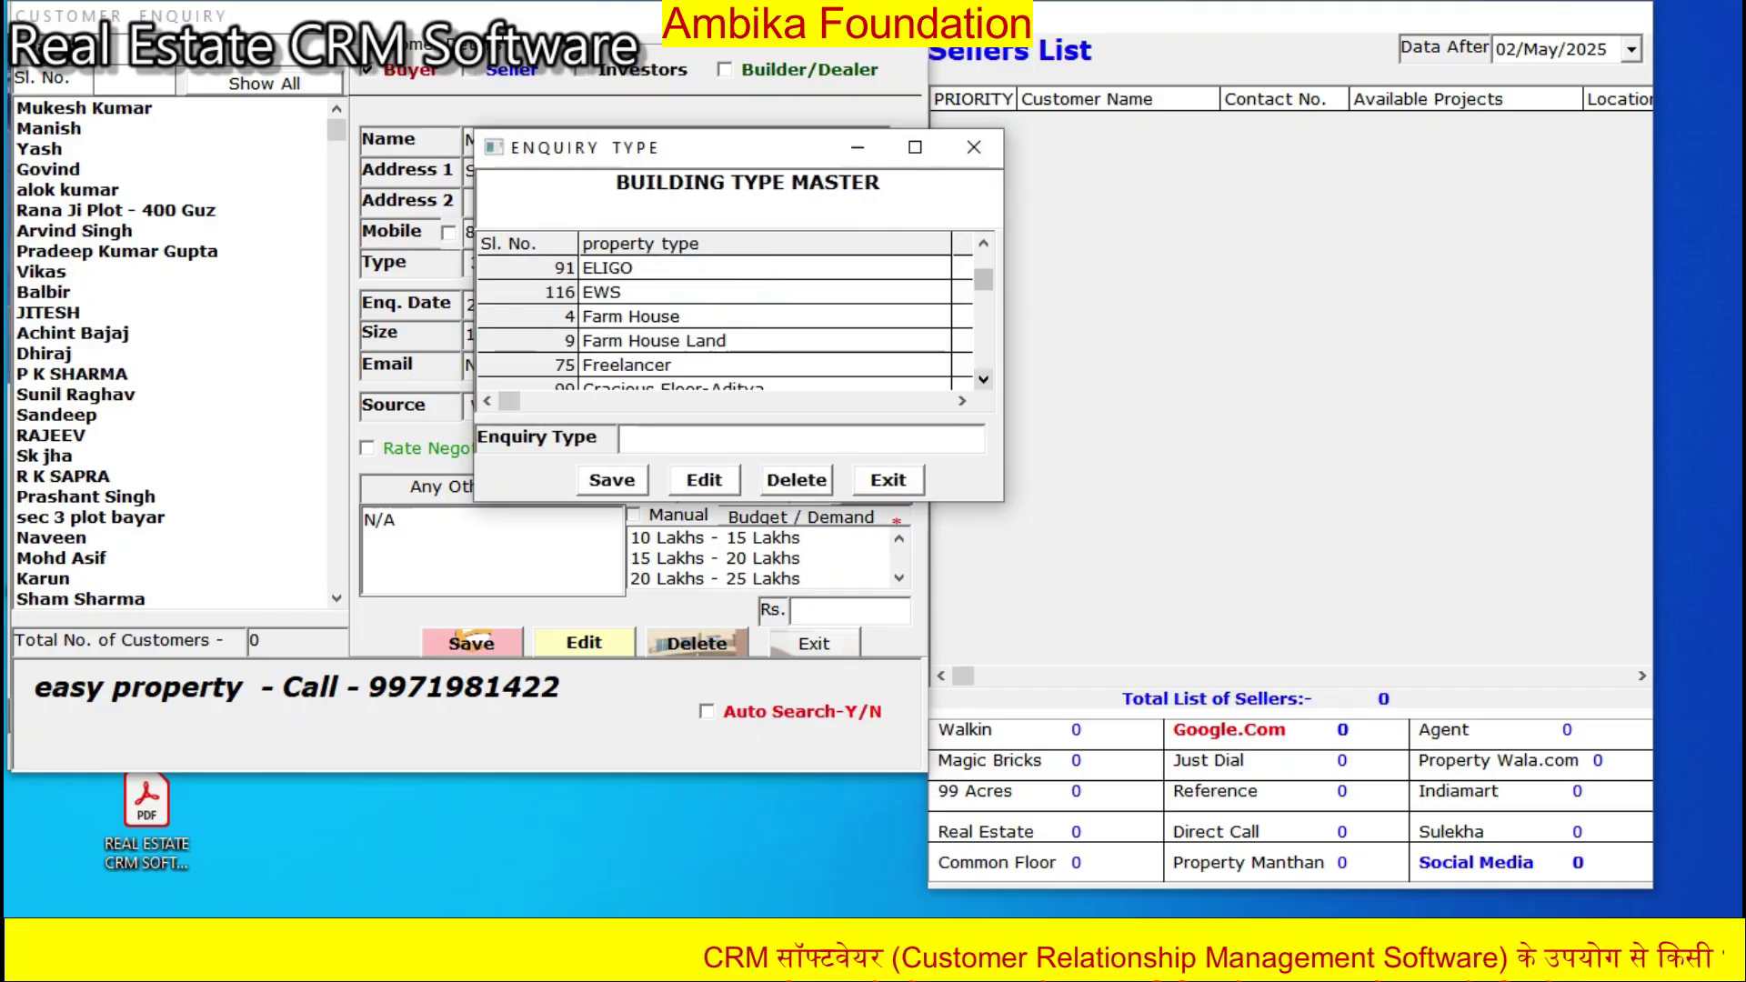
pyautogui.click(889, 480)
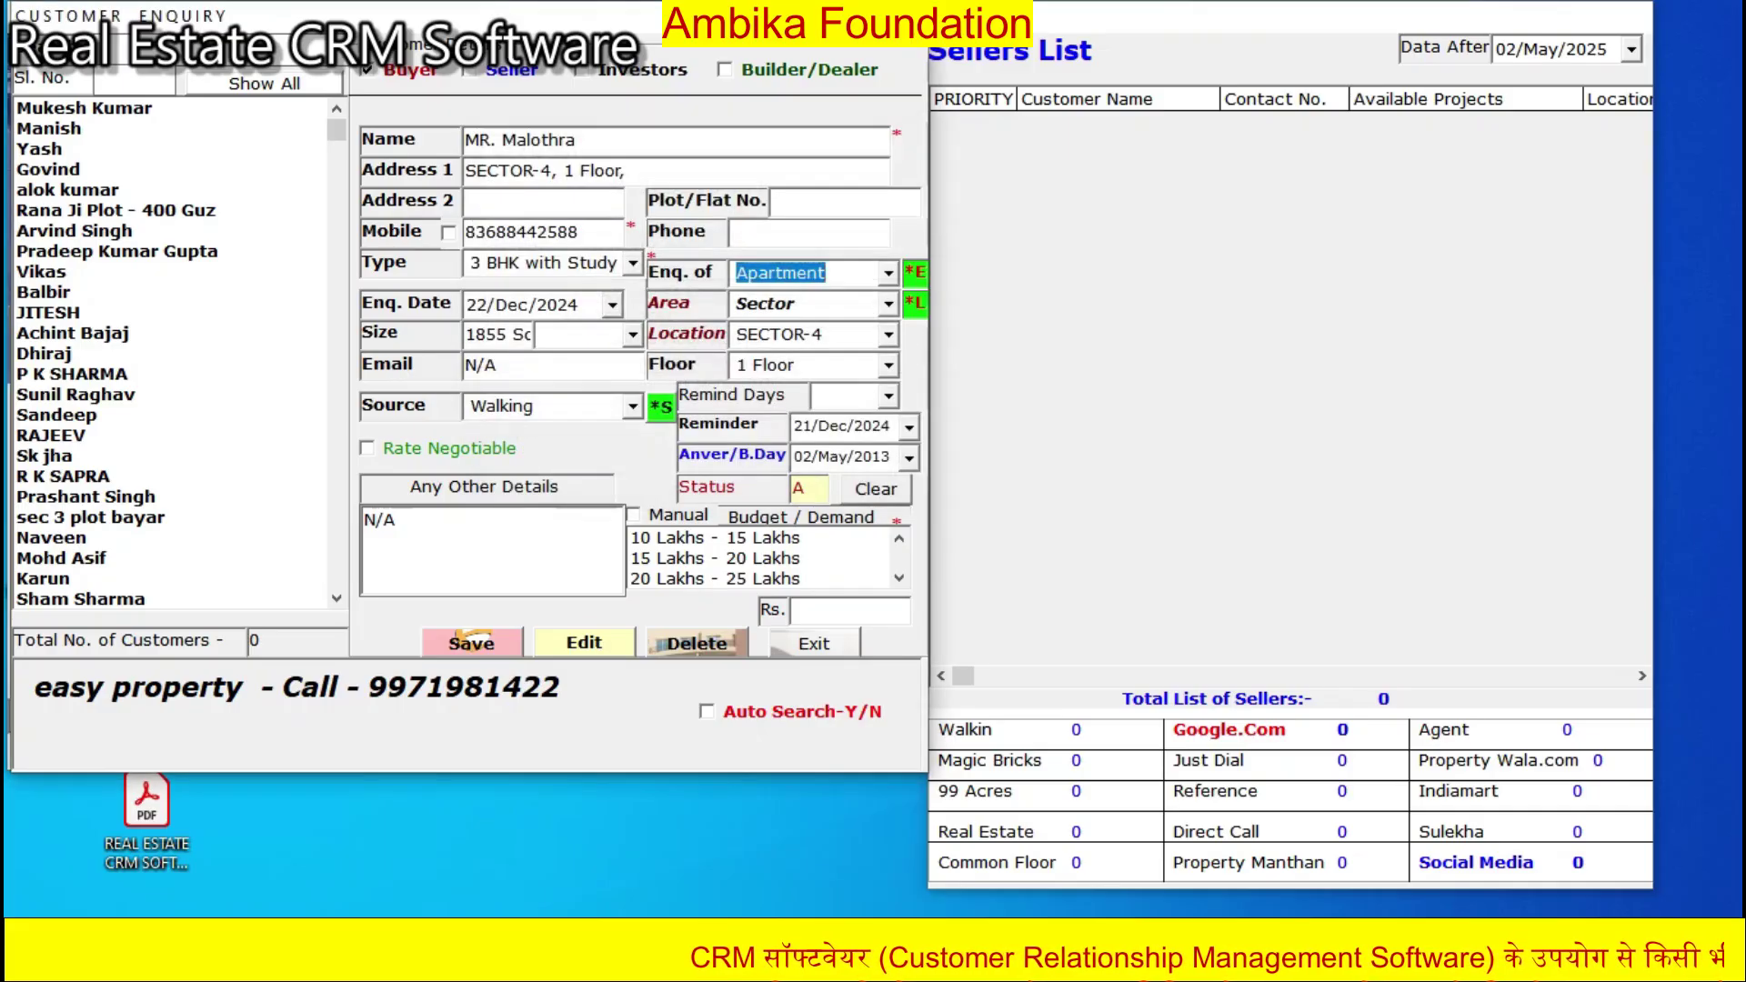
# - Review the area options, keep Sector selected, and view the New Location master before closing it
pyautogui.click(889, 304)
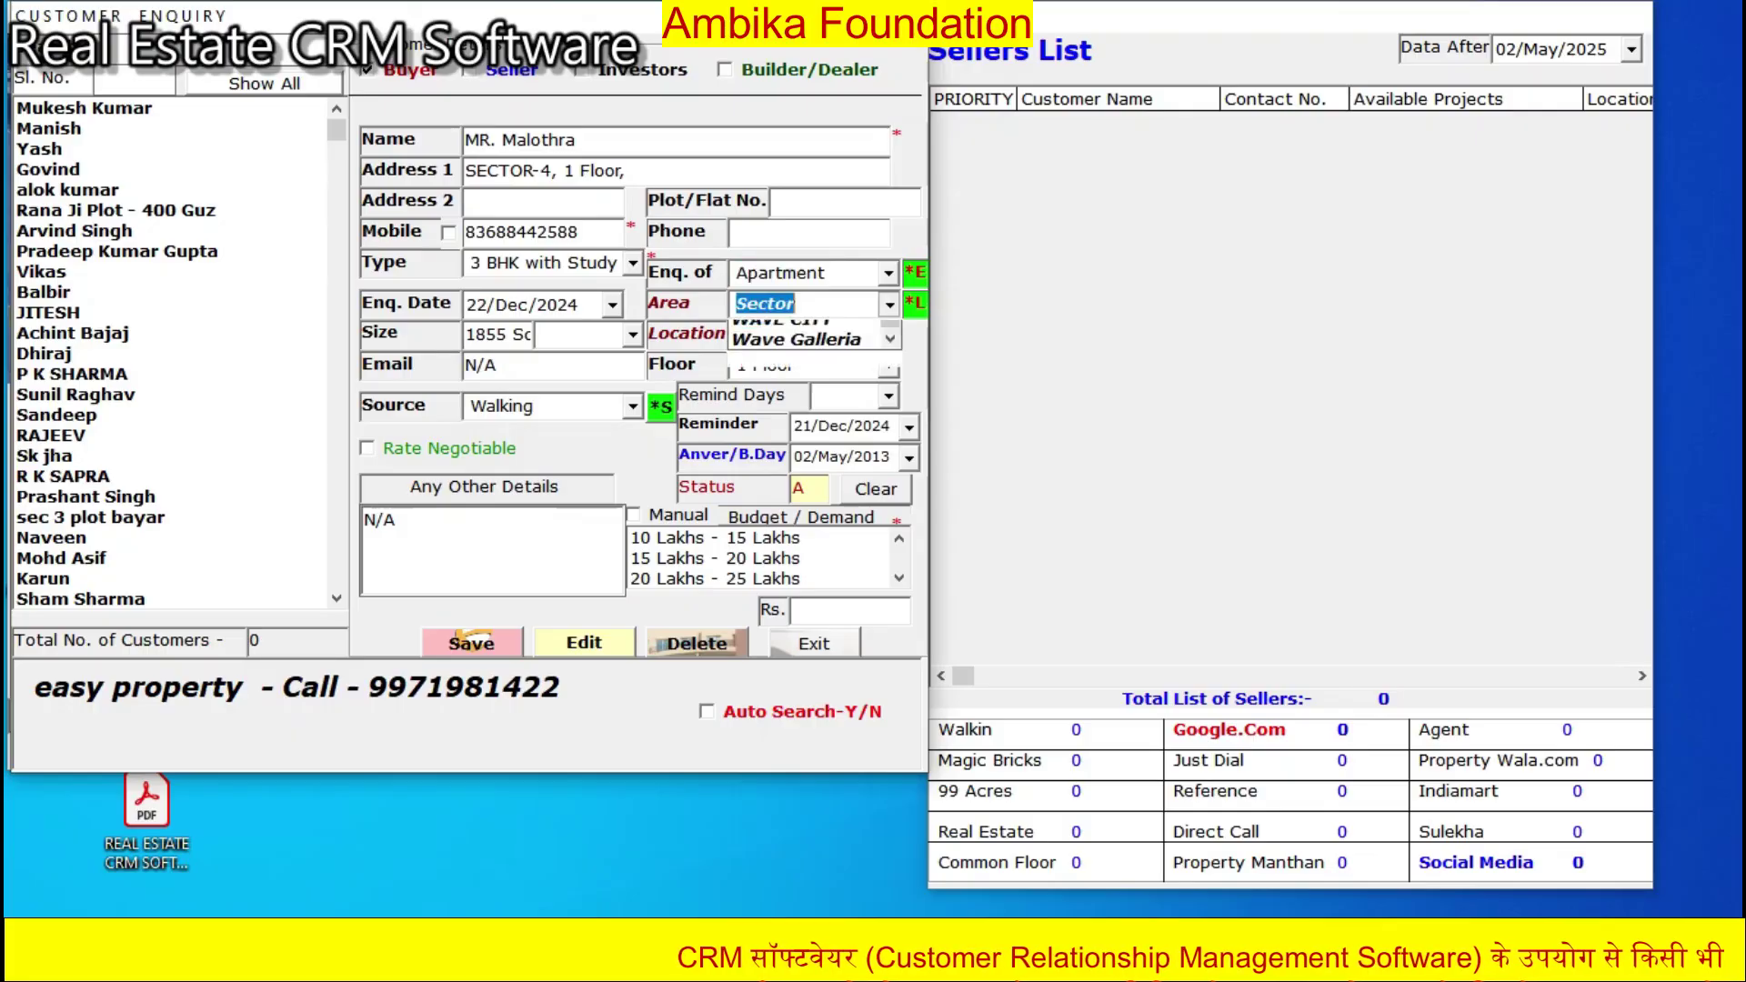
pyautogui.scroll(6, 805, 403)
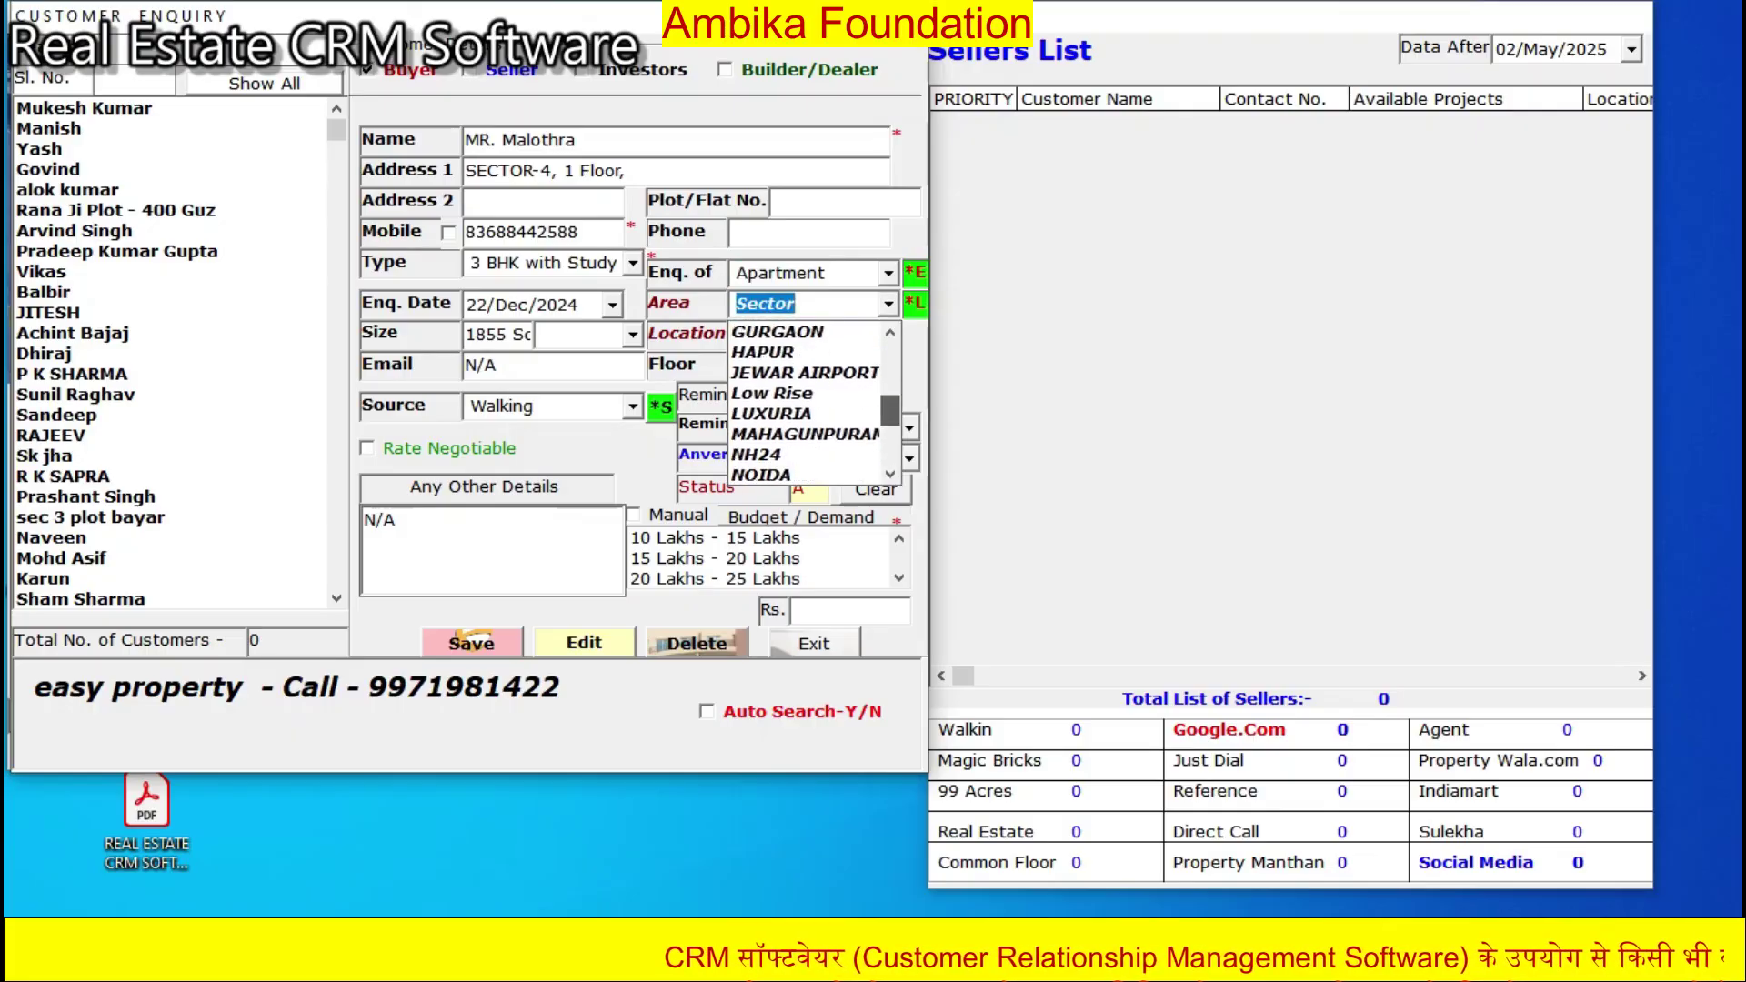
pyautogui.scroll(-3, 805, 403)
pyautogui.scroll(-3, 805, 403)
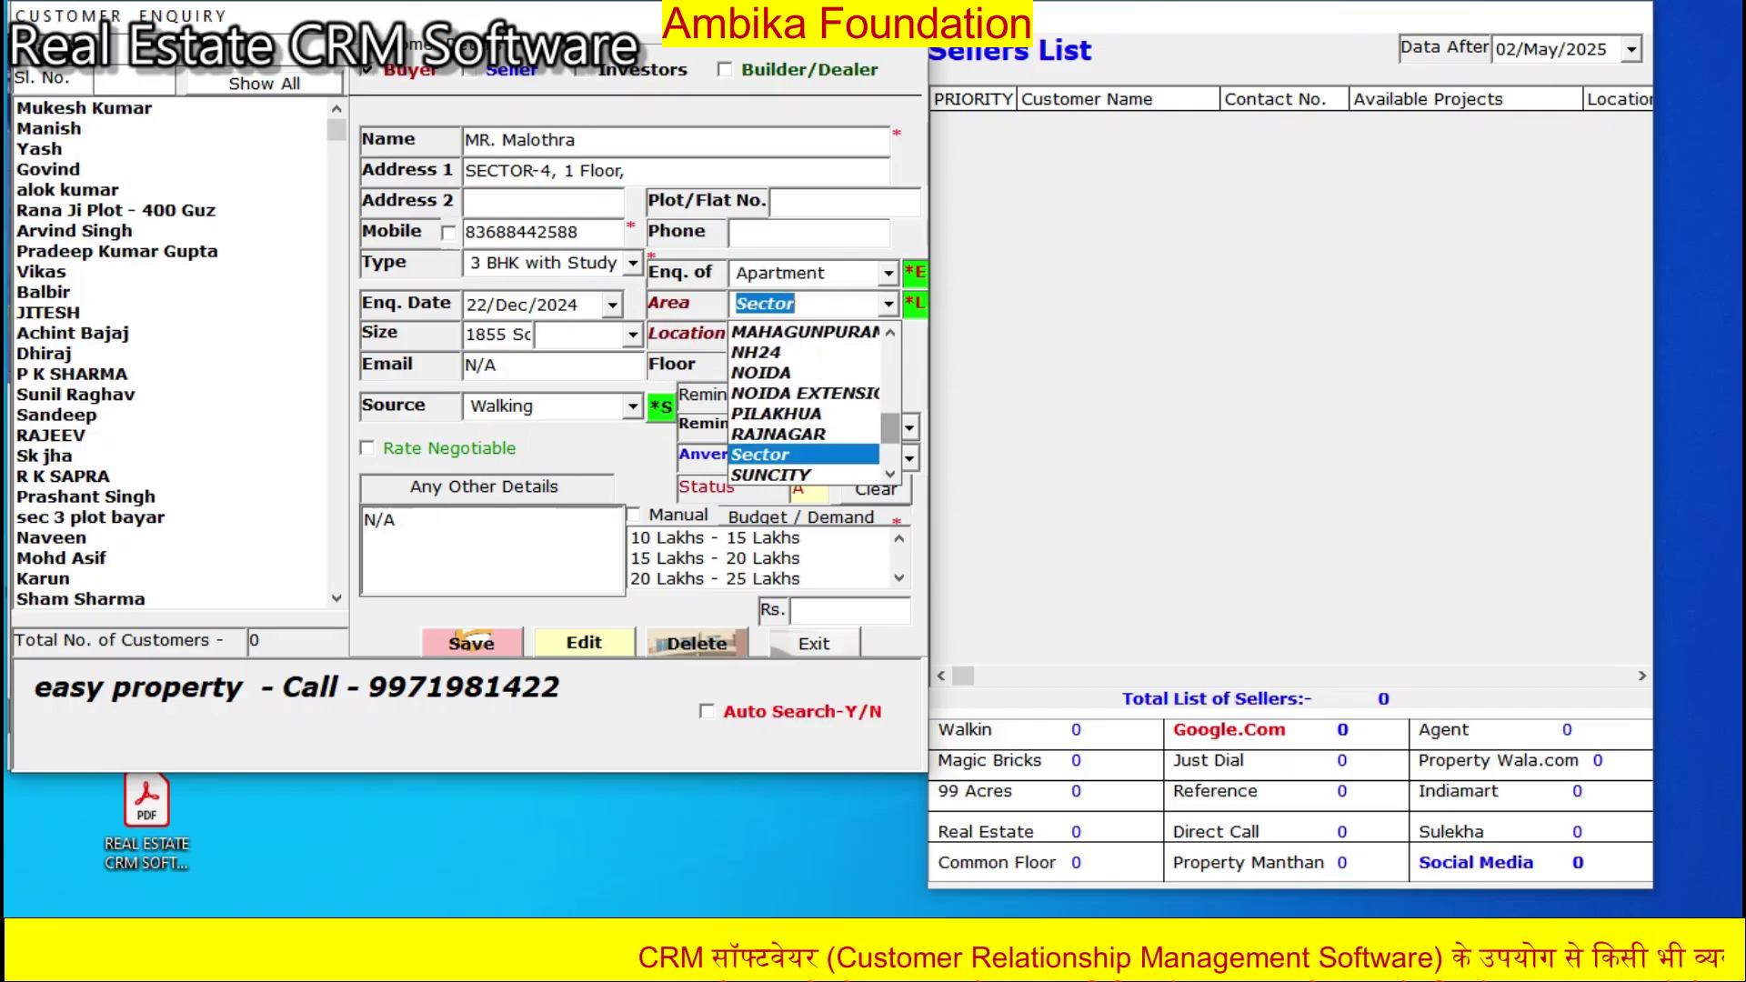
pyautogui.click(805, 455)
pyautogui.click(915, 304)
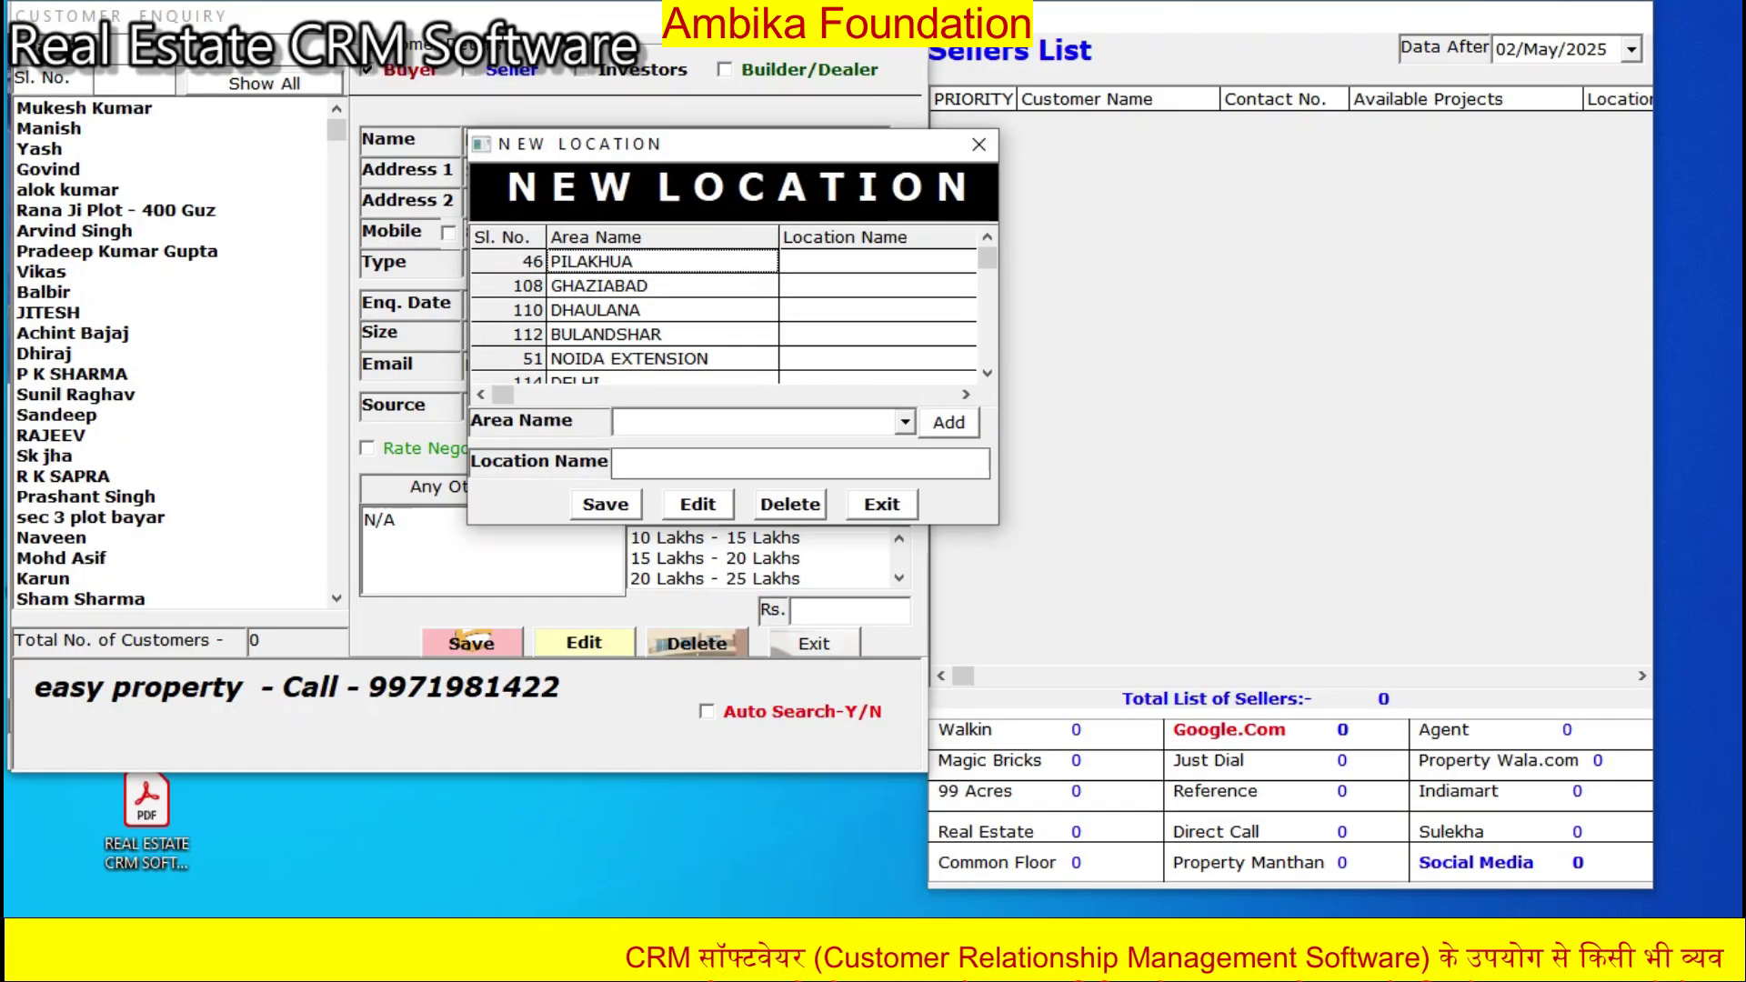
pyautogui.press('Escape')
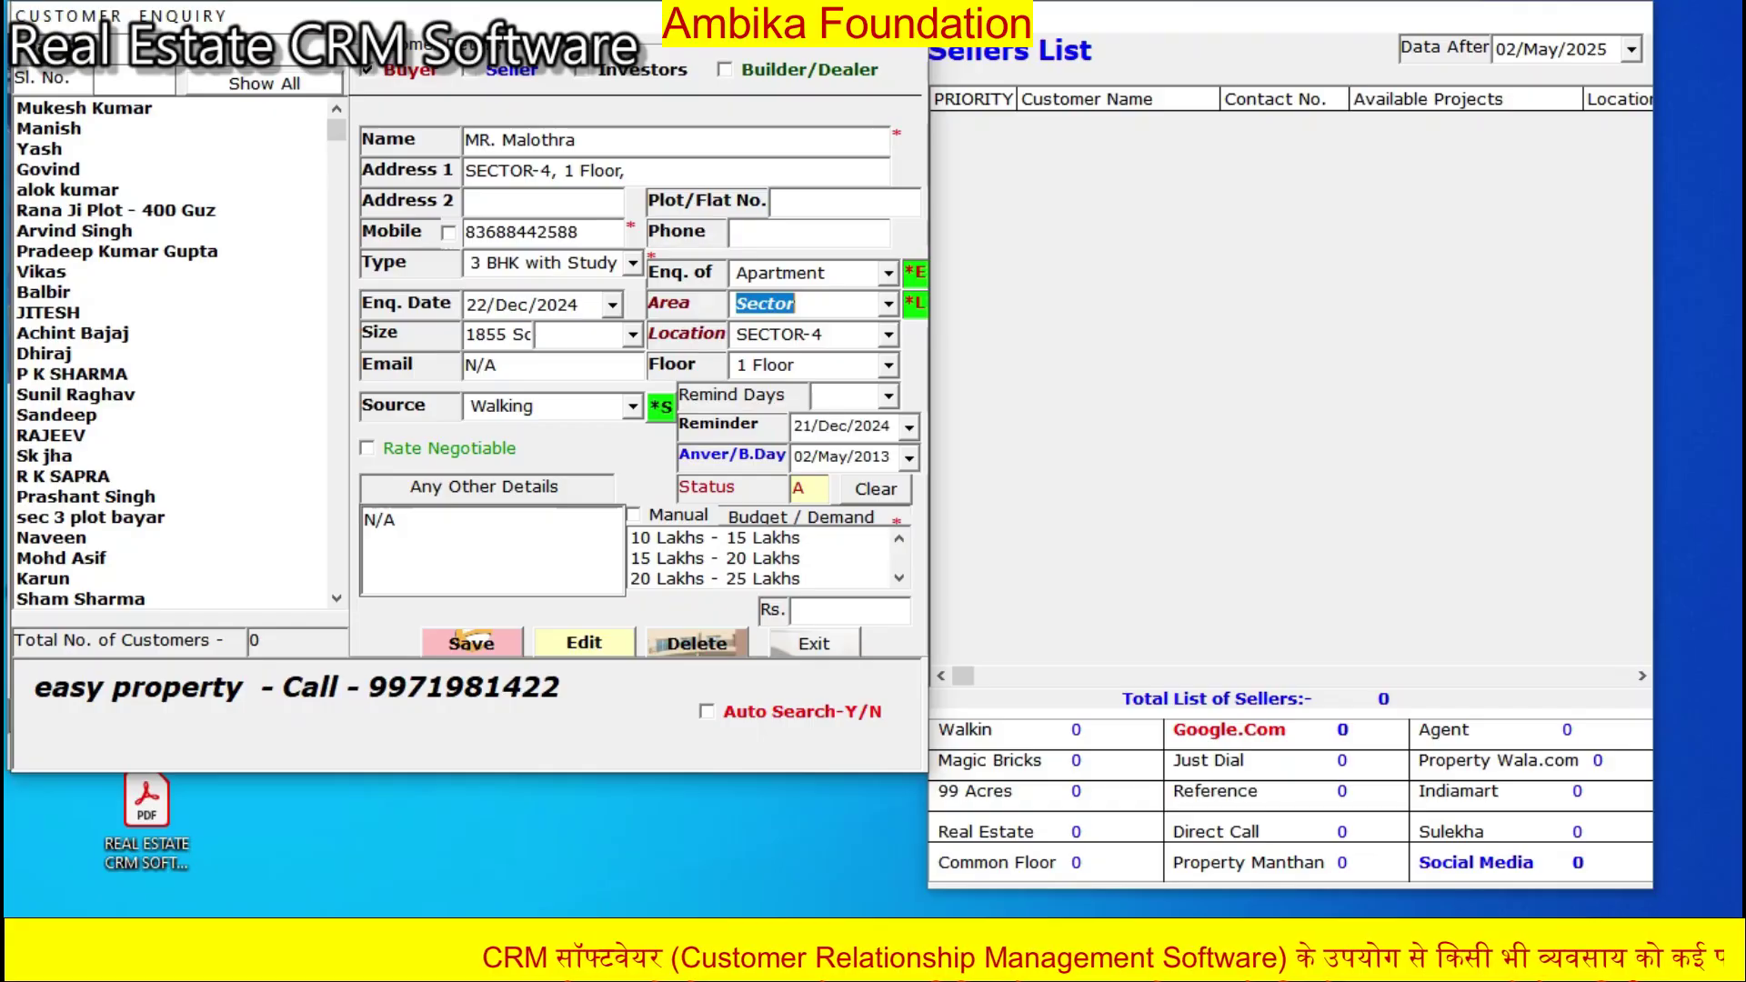
# - Look through the budget ranges and enter 7000000 as the buyer's budget in rupees
pyautogui.click(750, 559)
pyautogui.click(900, 578)
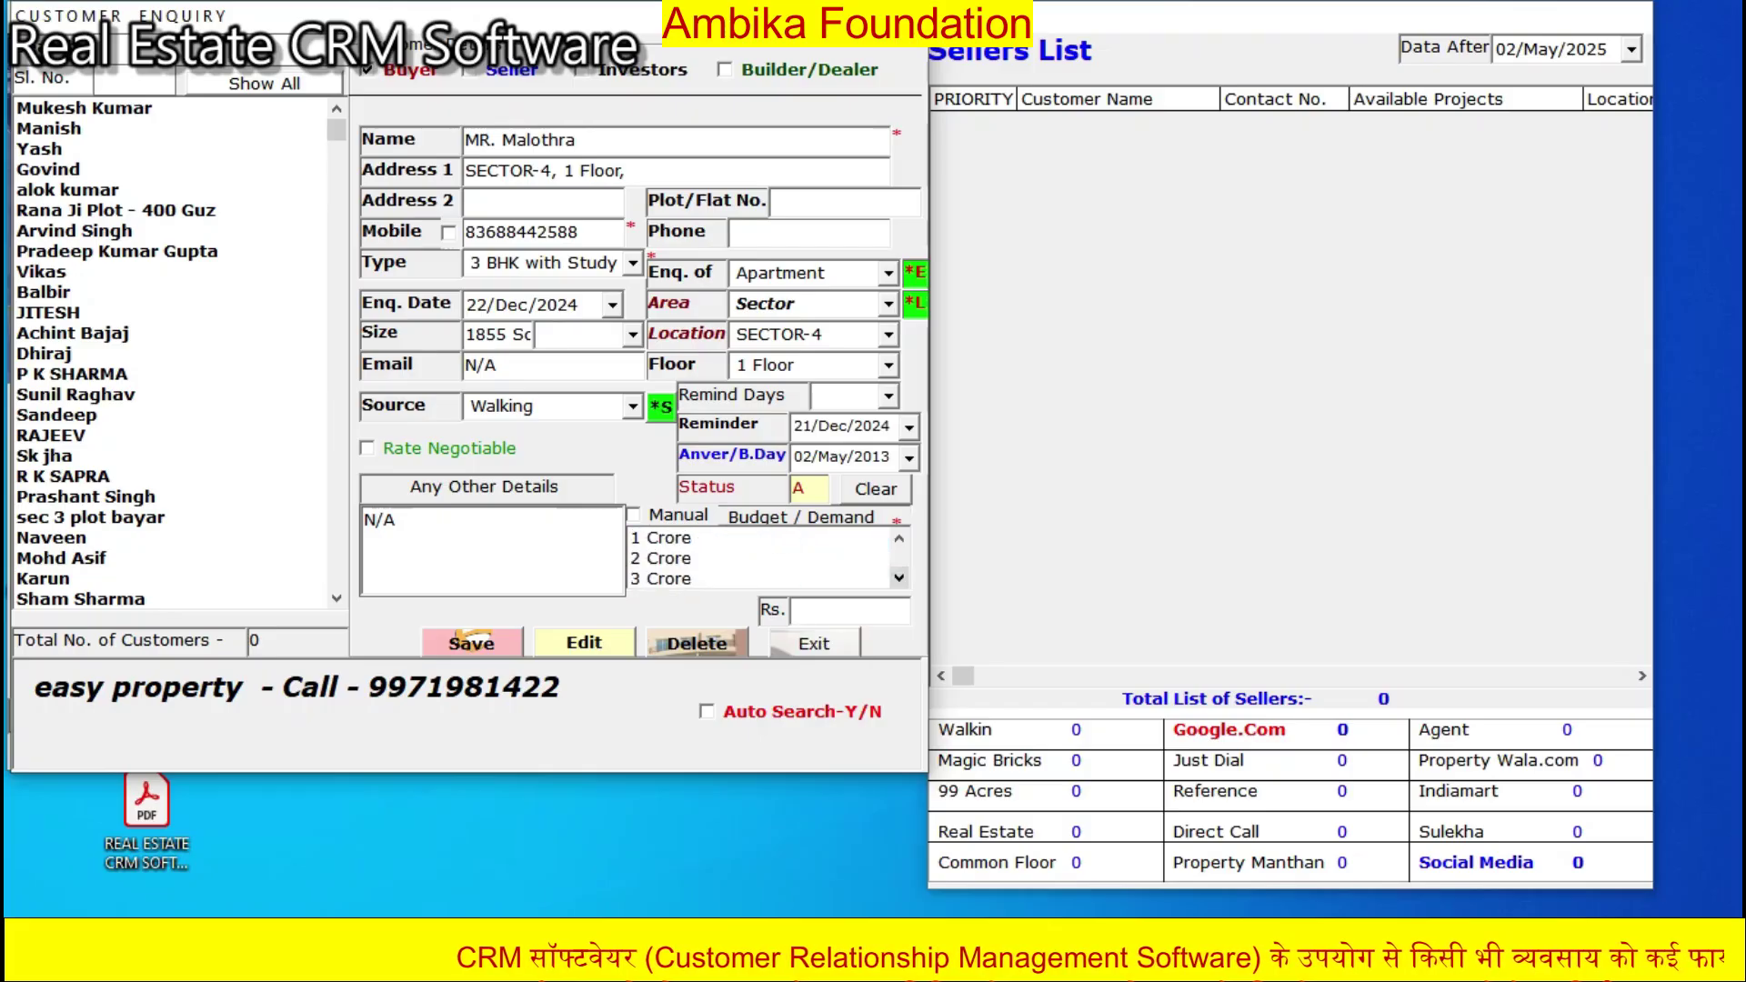
pyautogui.click(899, 537)
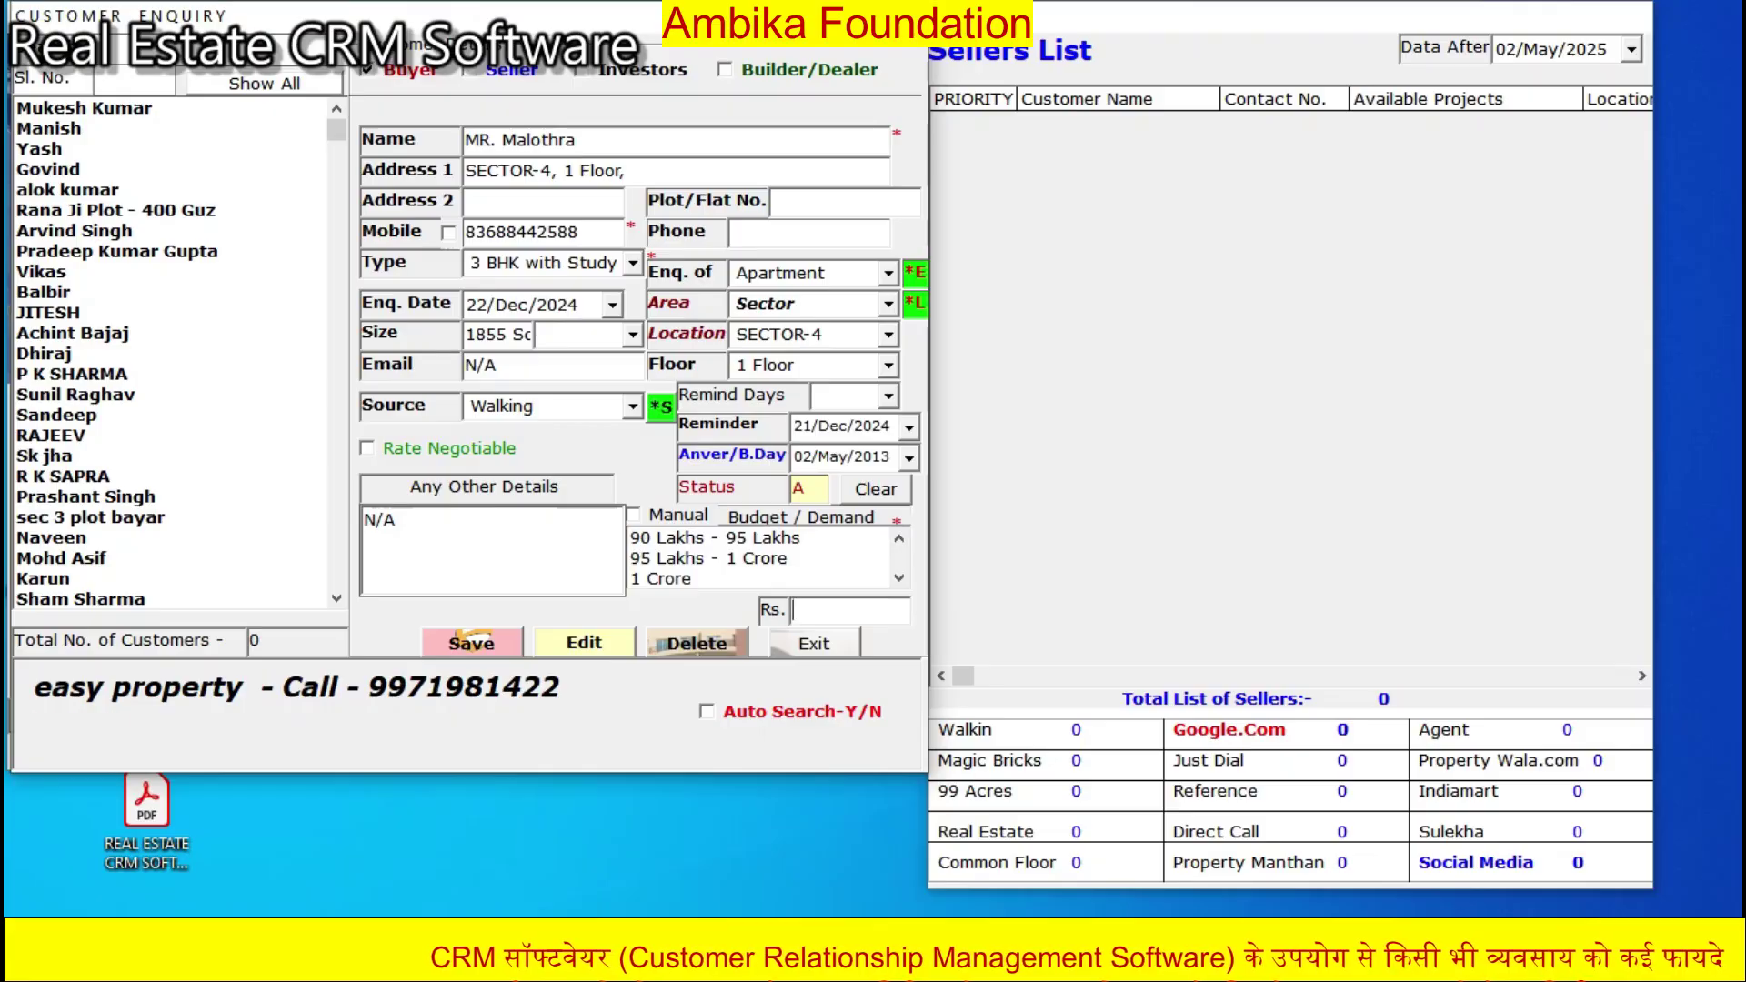
pyautogui.write('7000000')
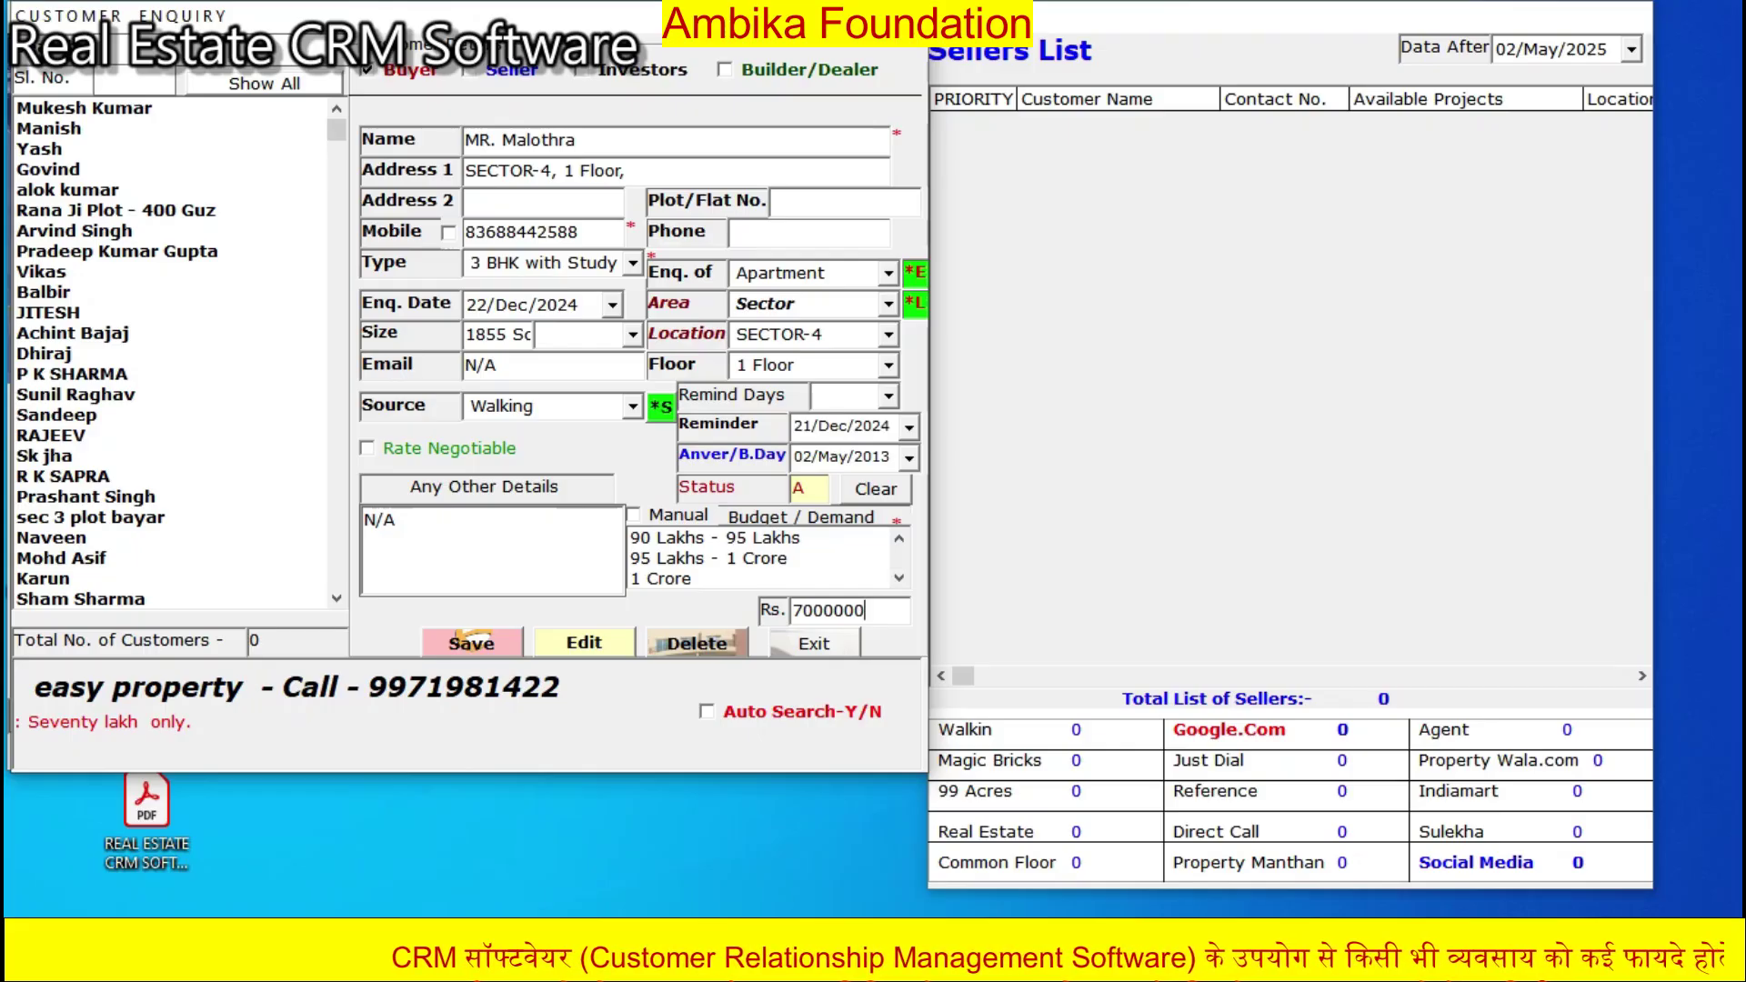
# - Browse several customer records, then view the follow-up history of the fourteenth listed customer and close it
pyautogui.click(100, 374)
pyautogui.click(100, 313)
pyautogui.click(100, 251)
pyautogui.click(89, 374)
pyautogui.click(89, 414)
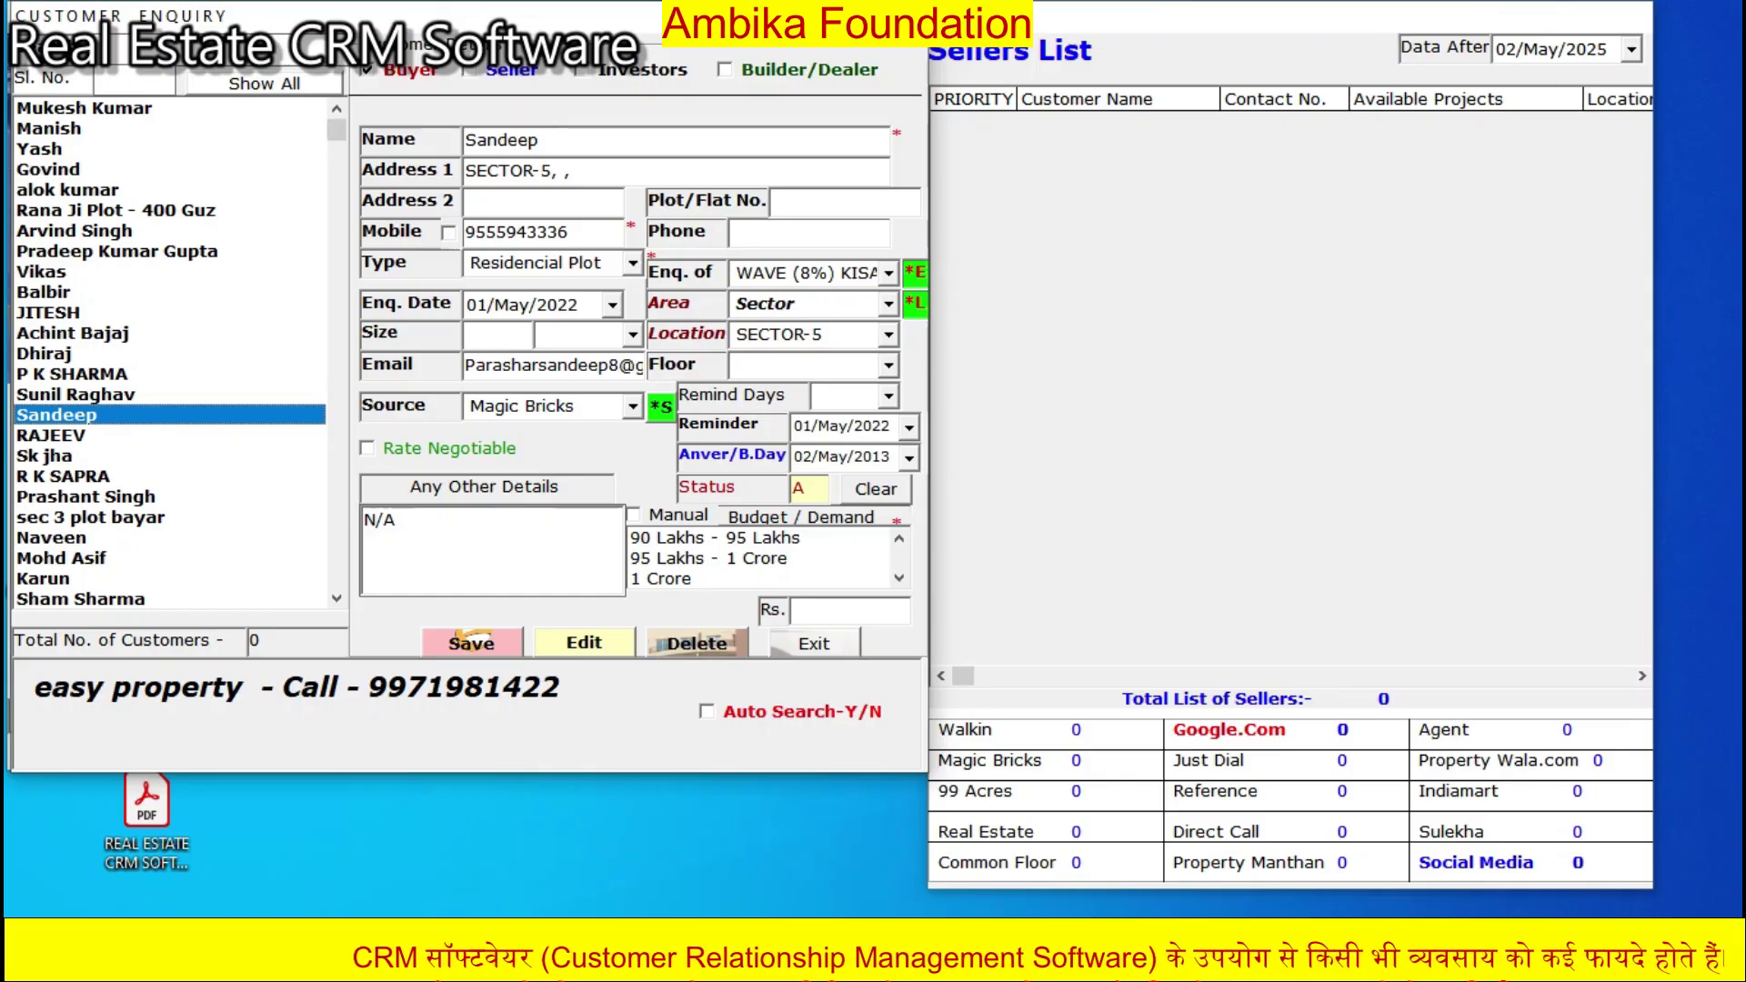
pyautogui.click(89, 374)
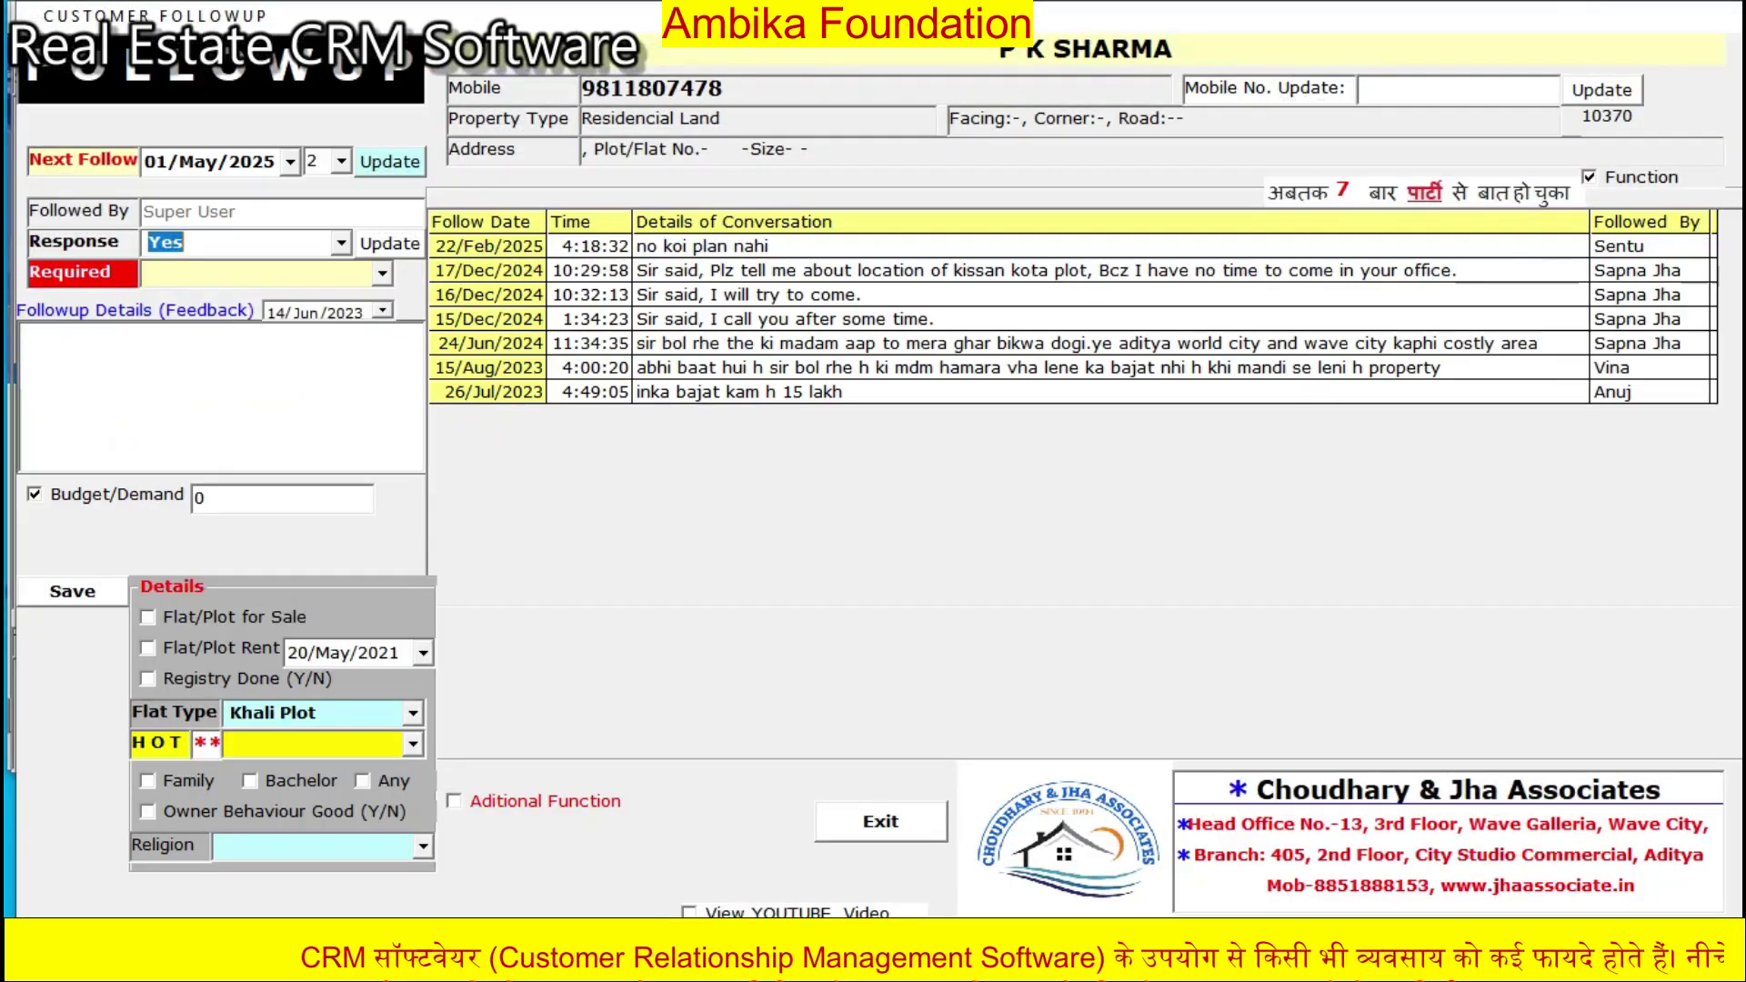
pyautogui.click(880, 822)
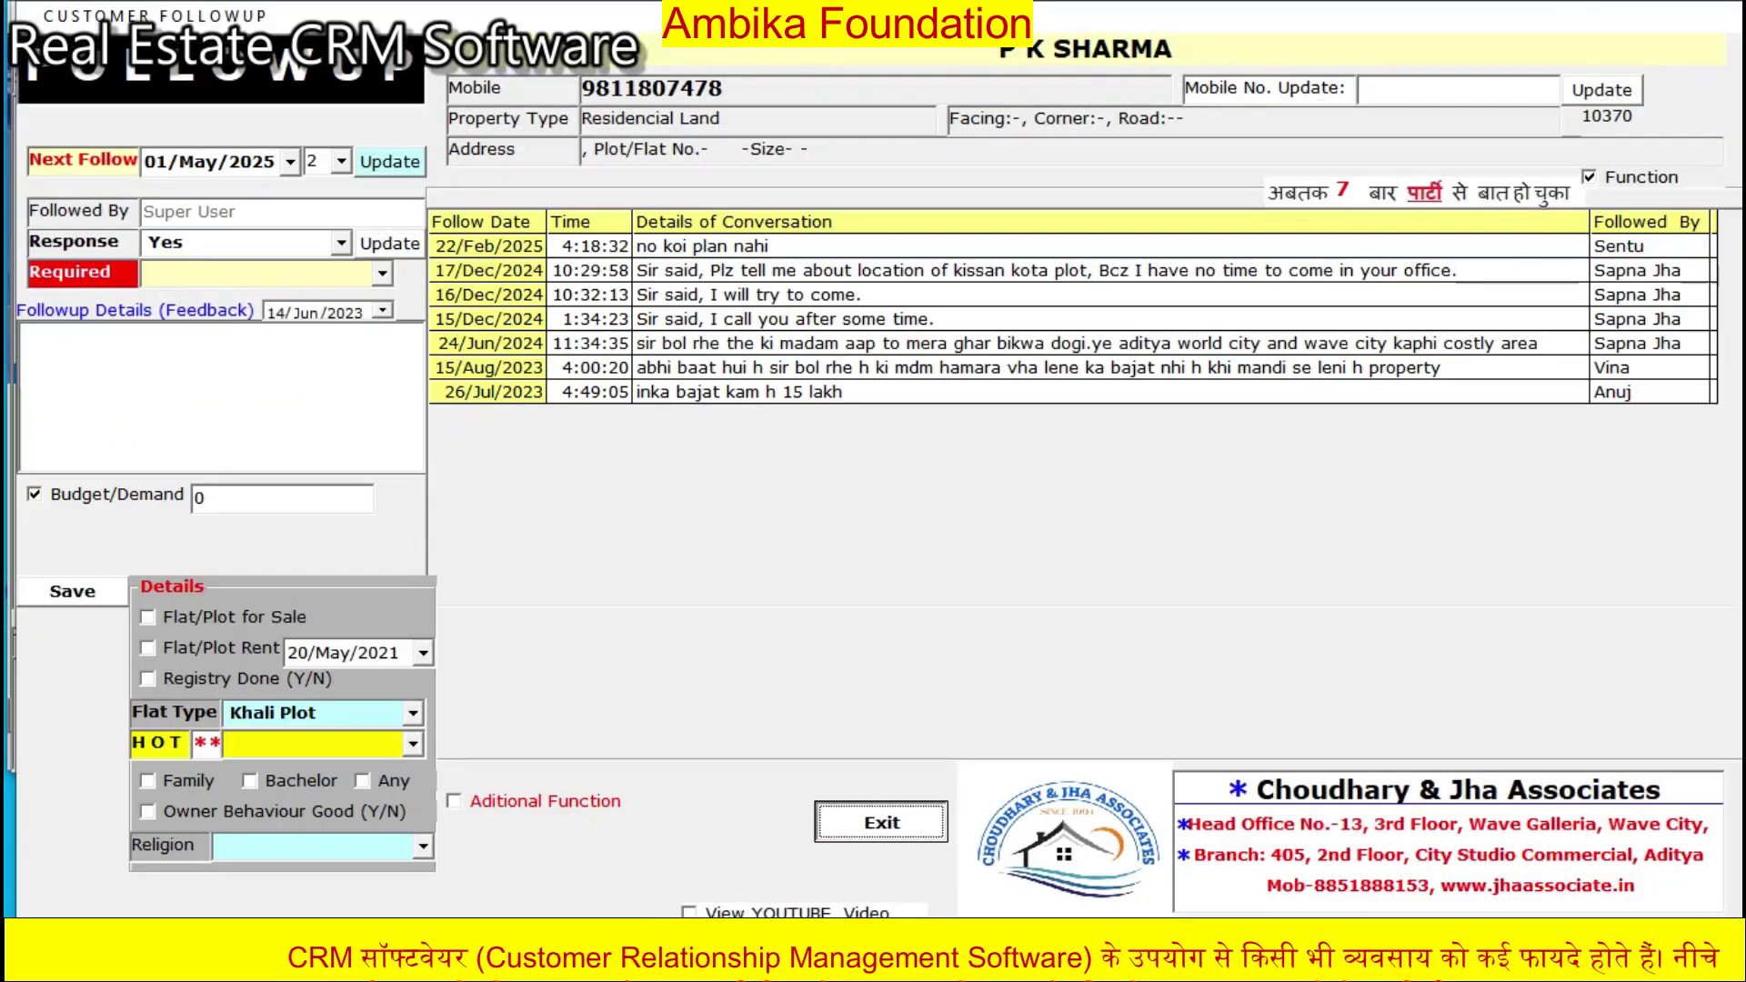
pyautogui.press('Return')
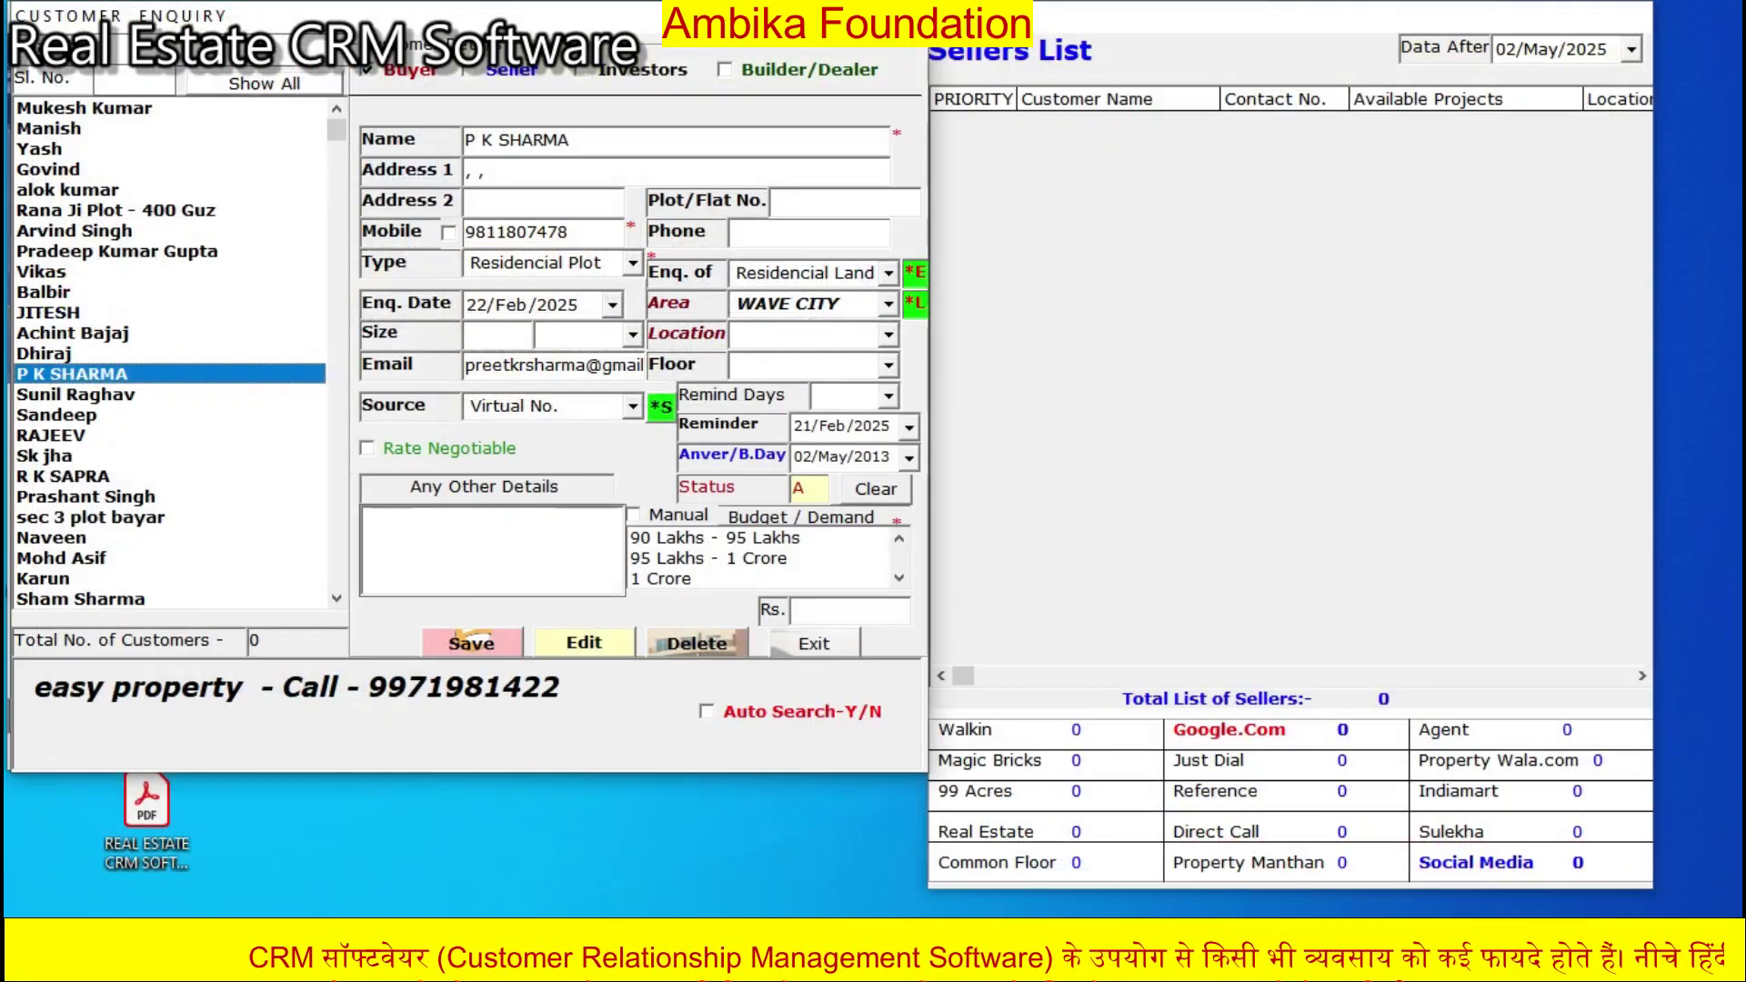
# - Check the follow-up records of four more listed customers, ending with the last visible one, and return to the enquiry form
pyautogui.doubleClick(87, 498)
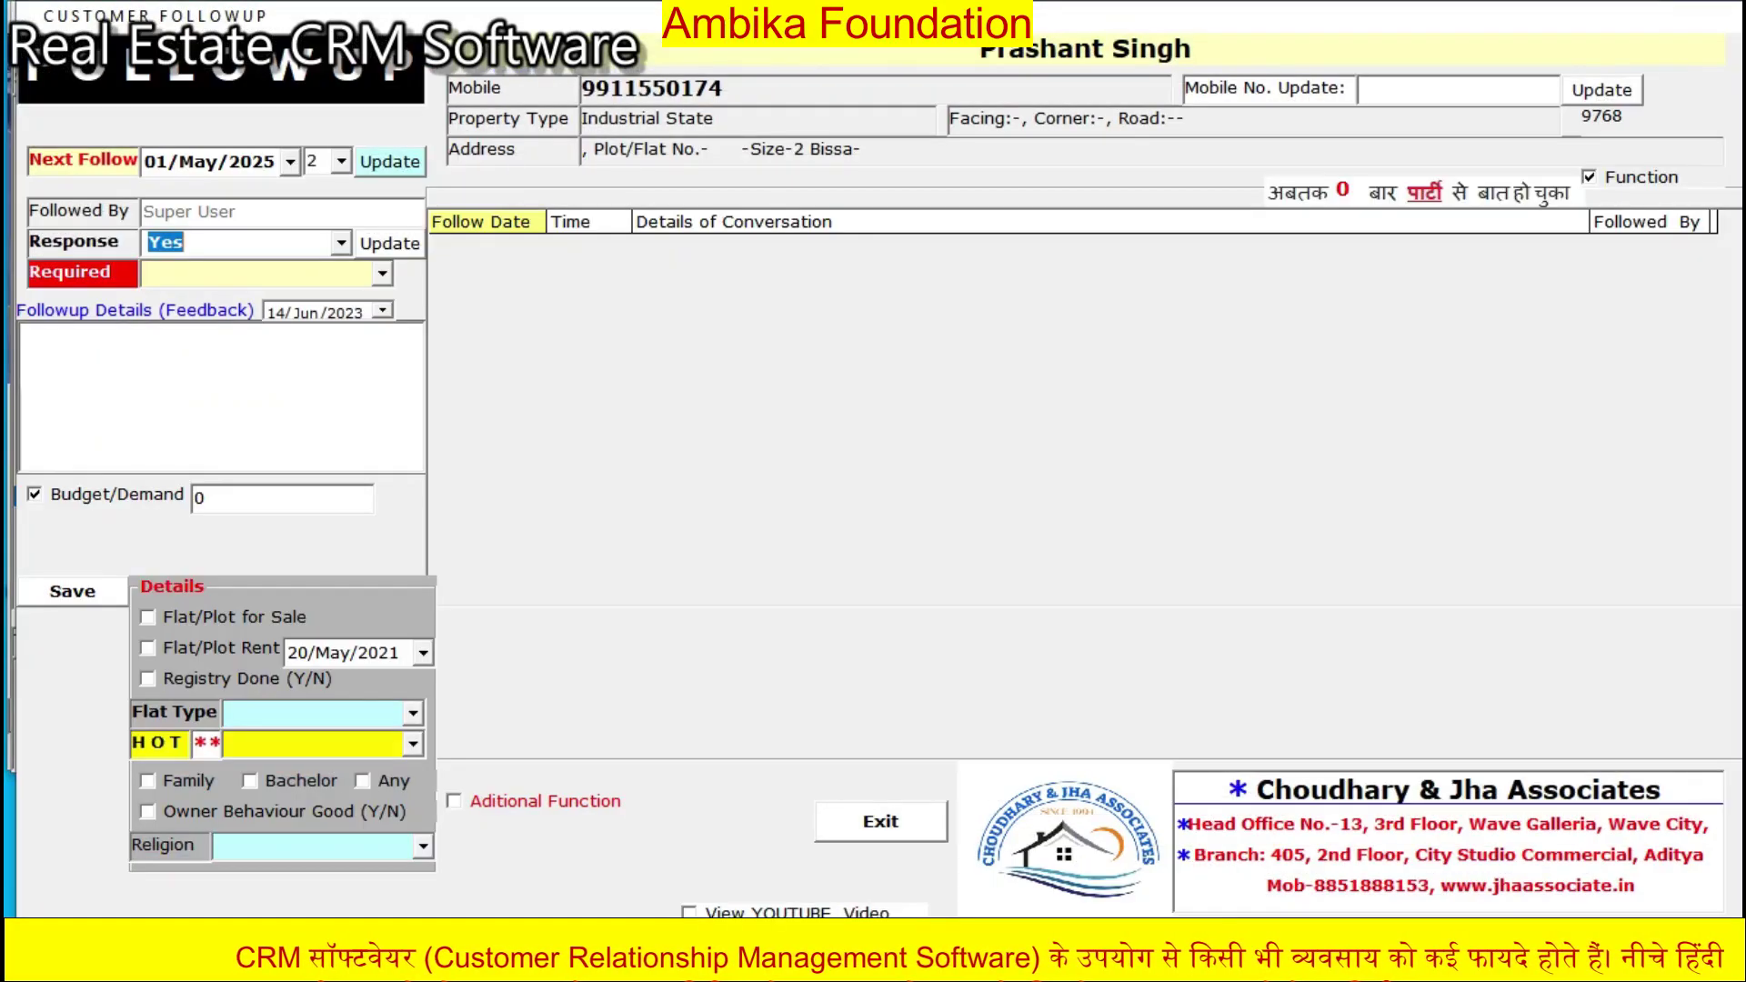
pyautogui.press('Escape')
pyautogui.doubleClick(117, 252)
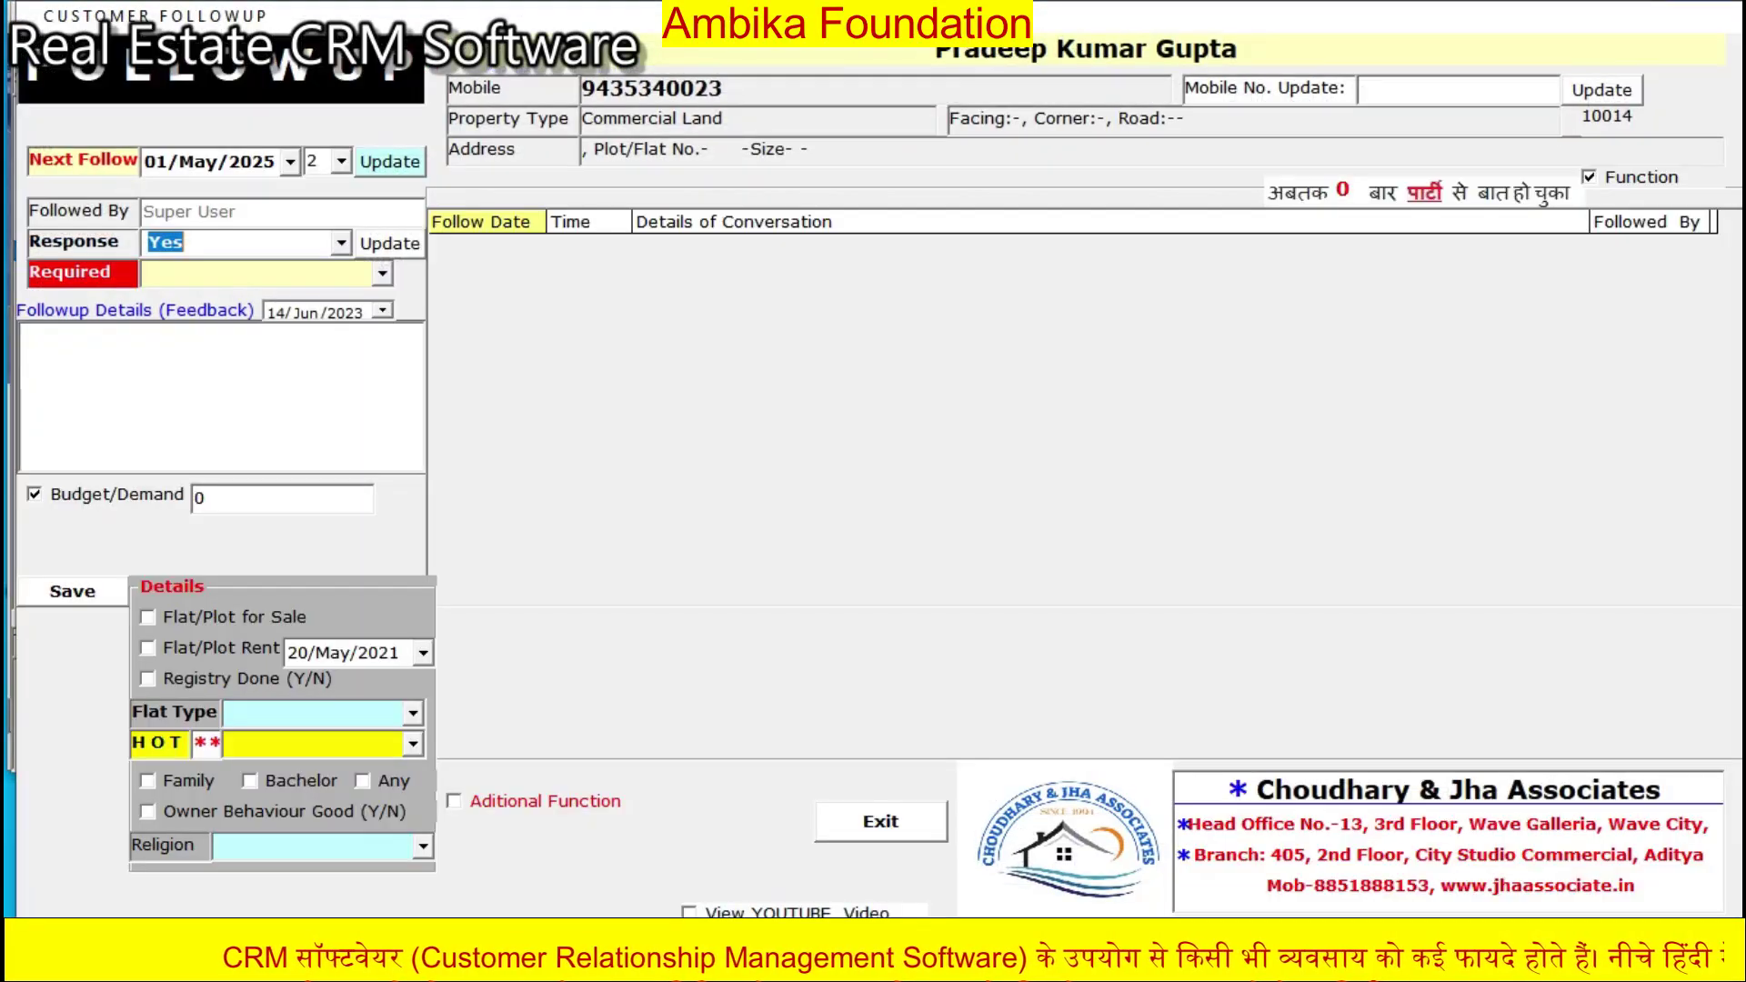
pyautogui.press('Escape')
pyautogui.doubleClick(116, 190)
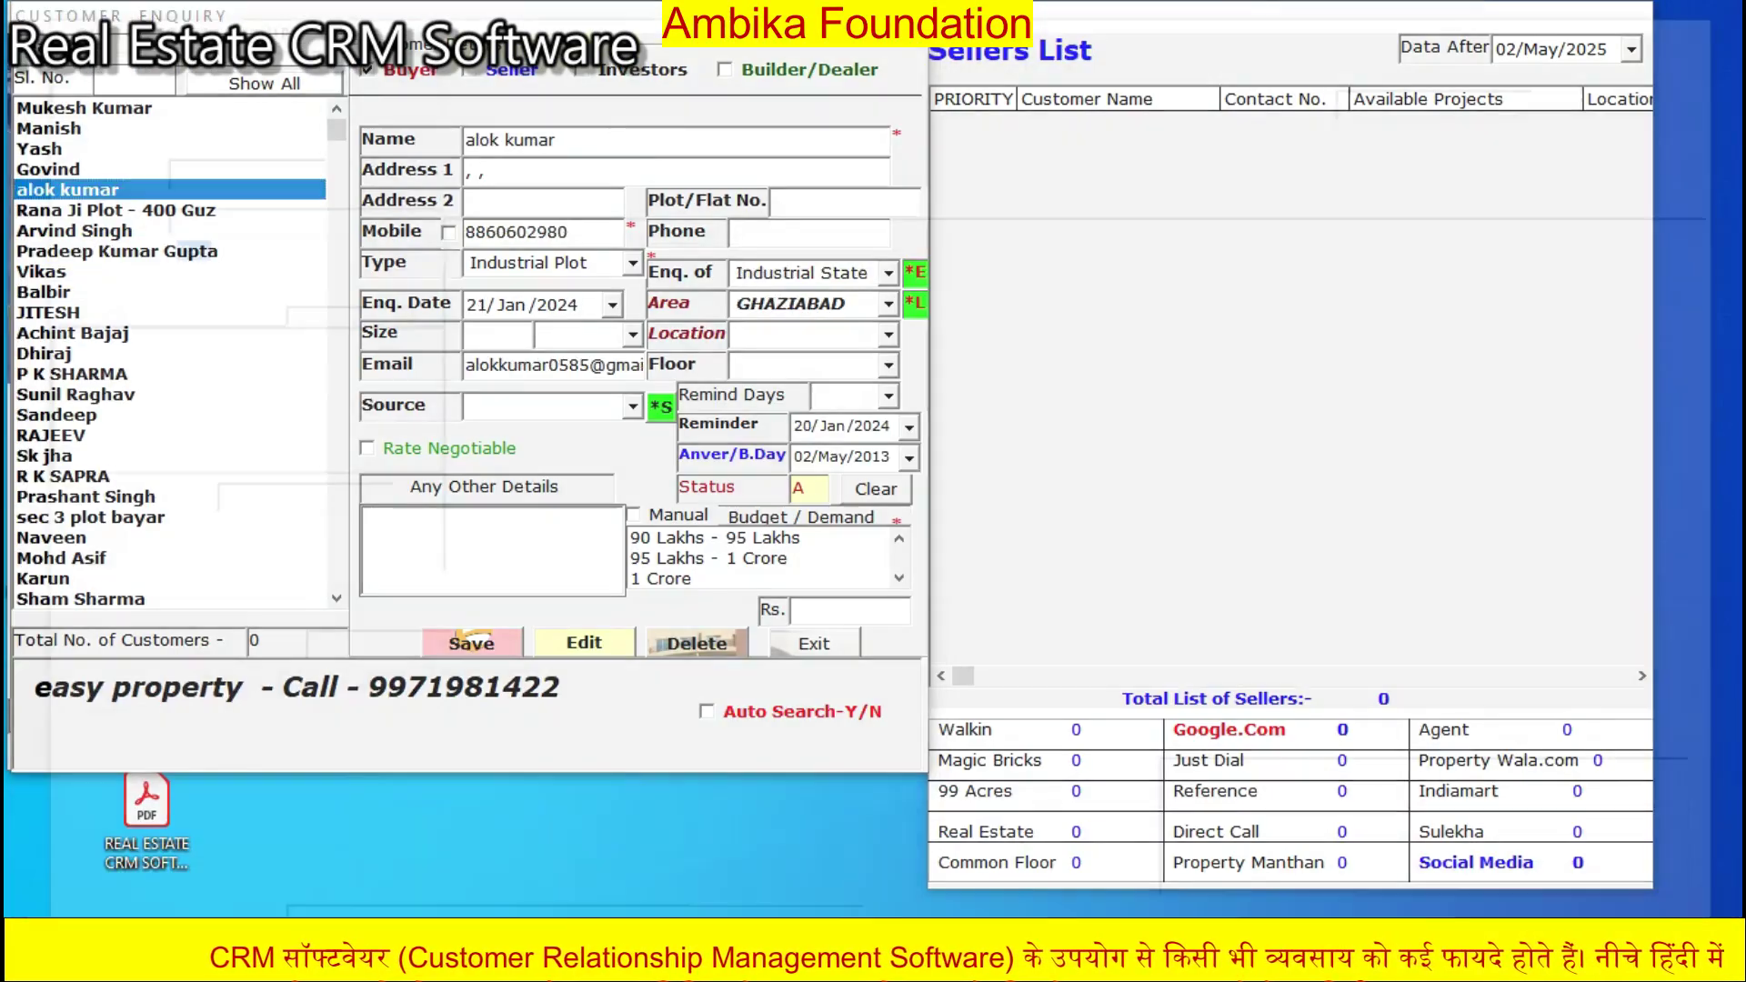
pyautogui.press('Escape')
pyautogui.doubleClick(116, 599)
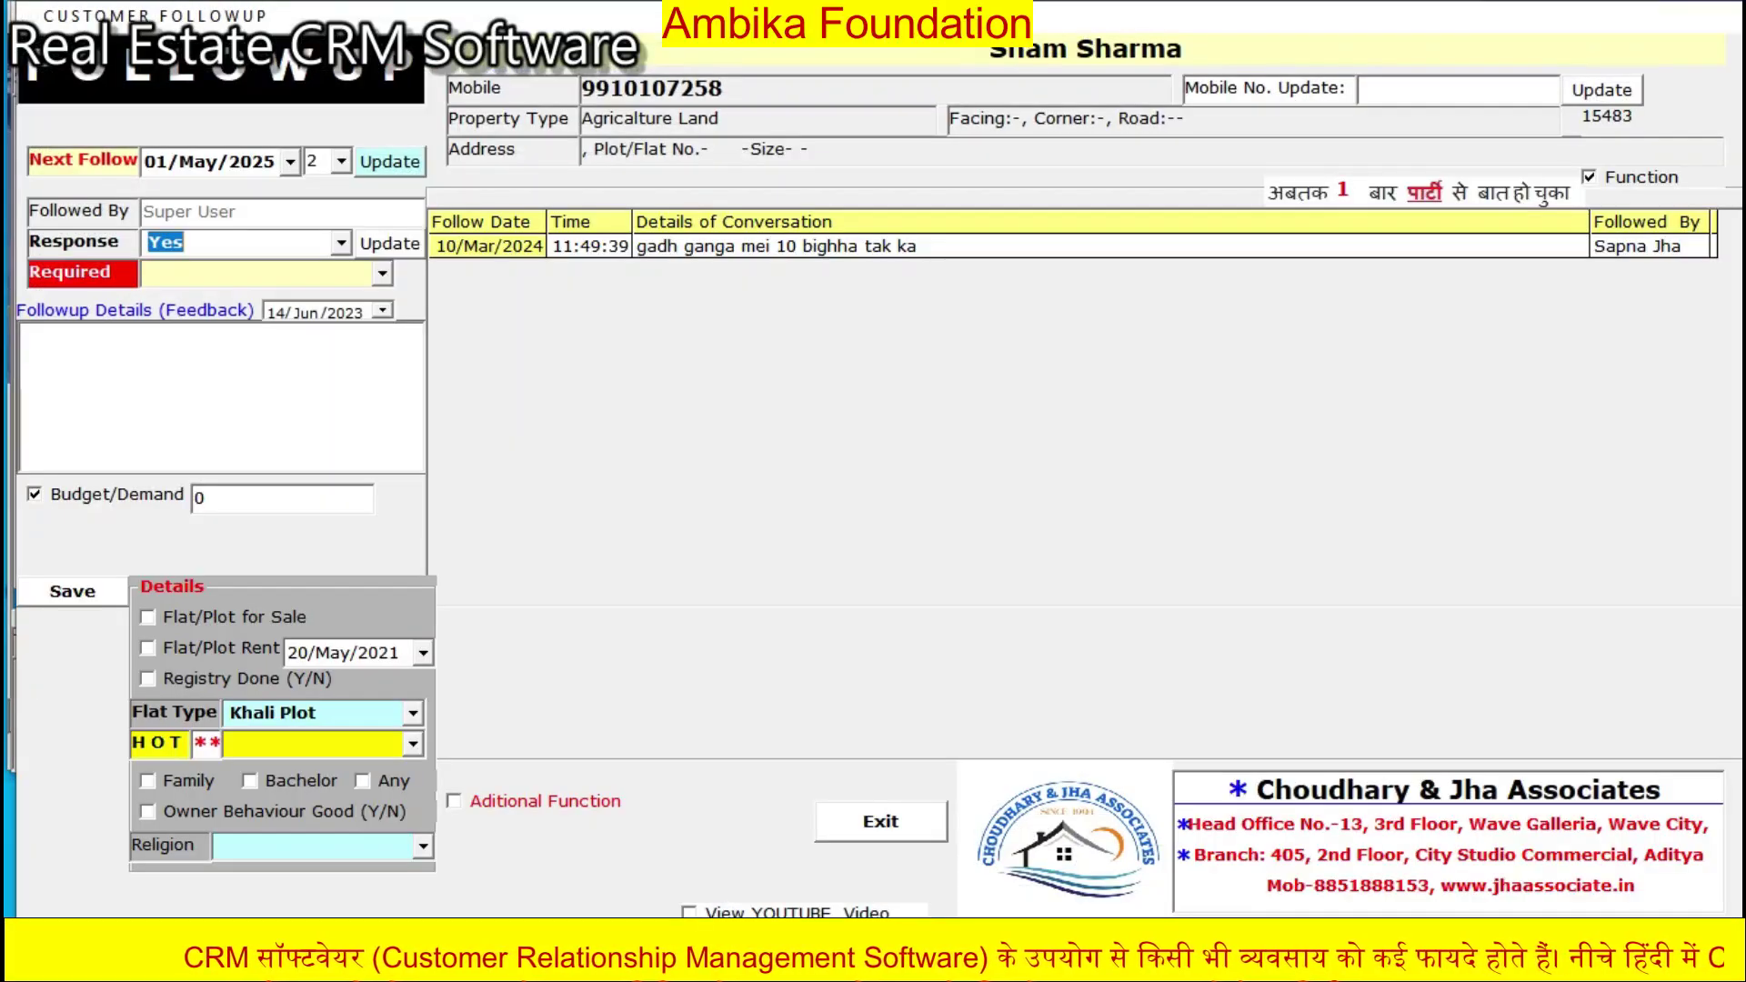
pyautogui.press('Escape')
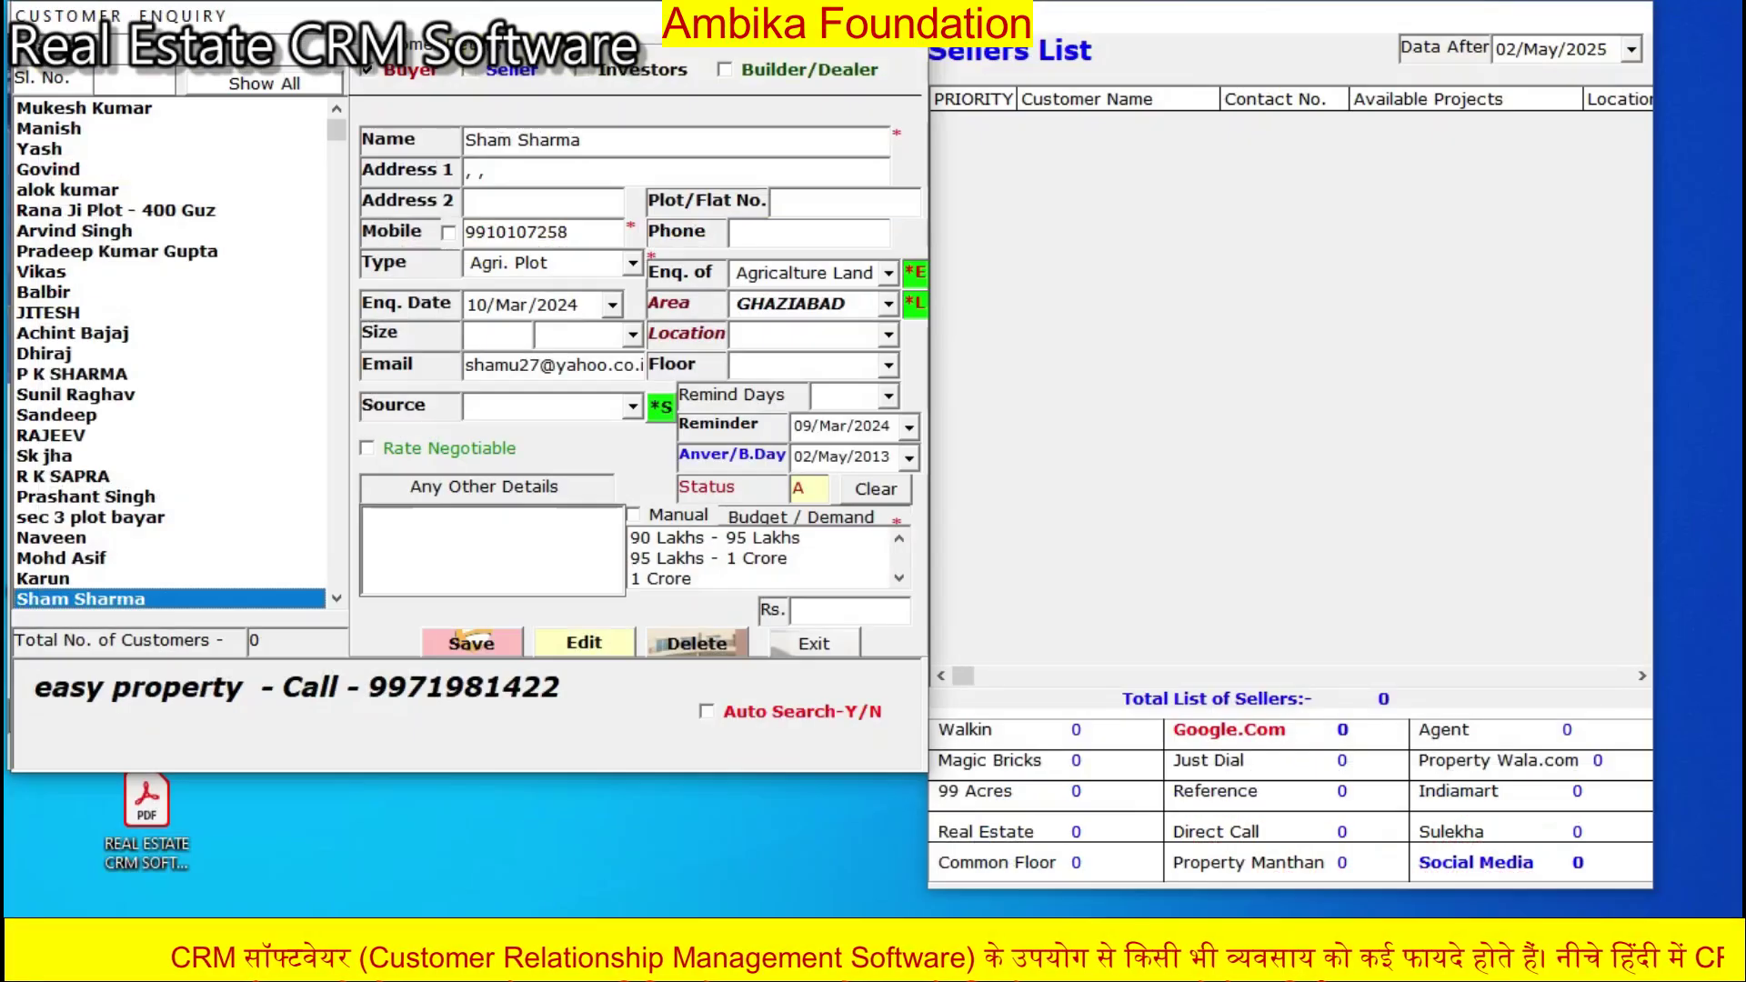
# - Enable Auto Search and run it for the Agricalture Land enquiry category
pyautogui.click(707, 712)
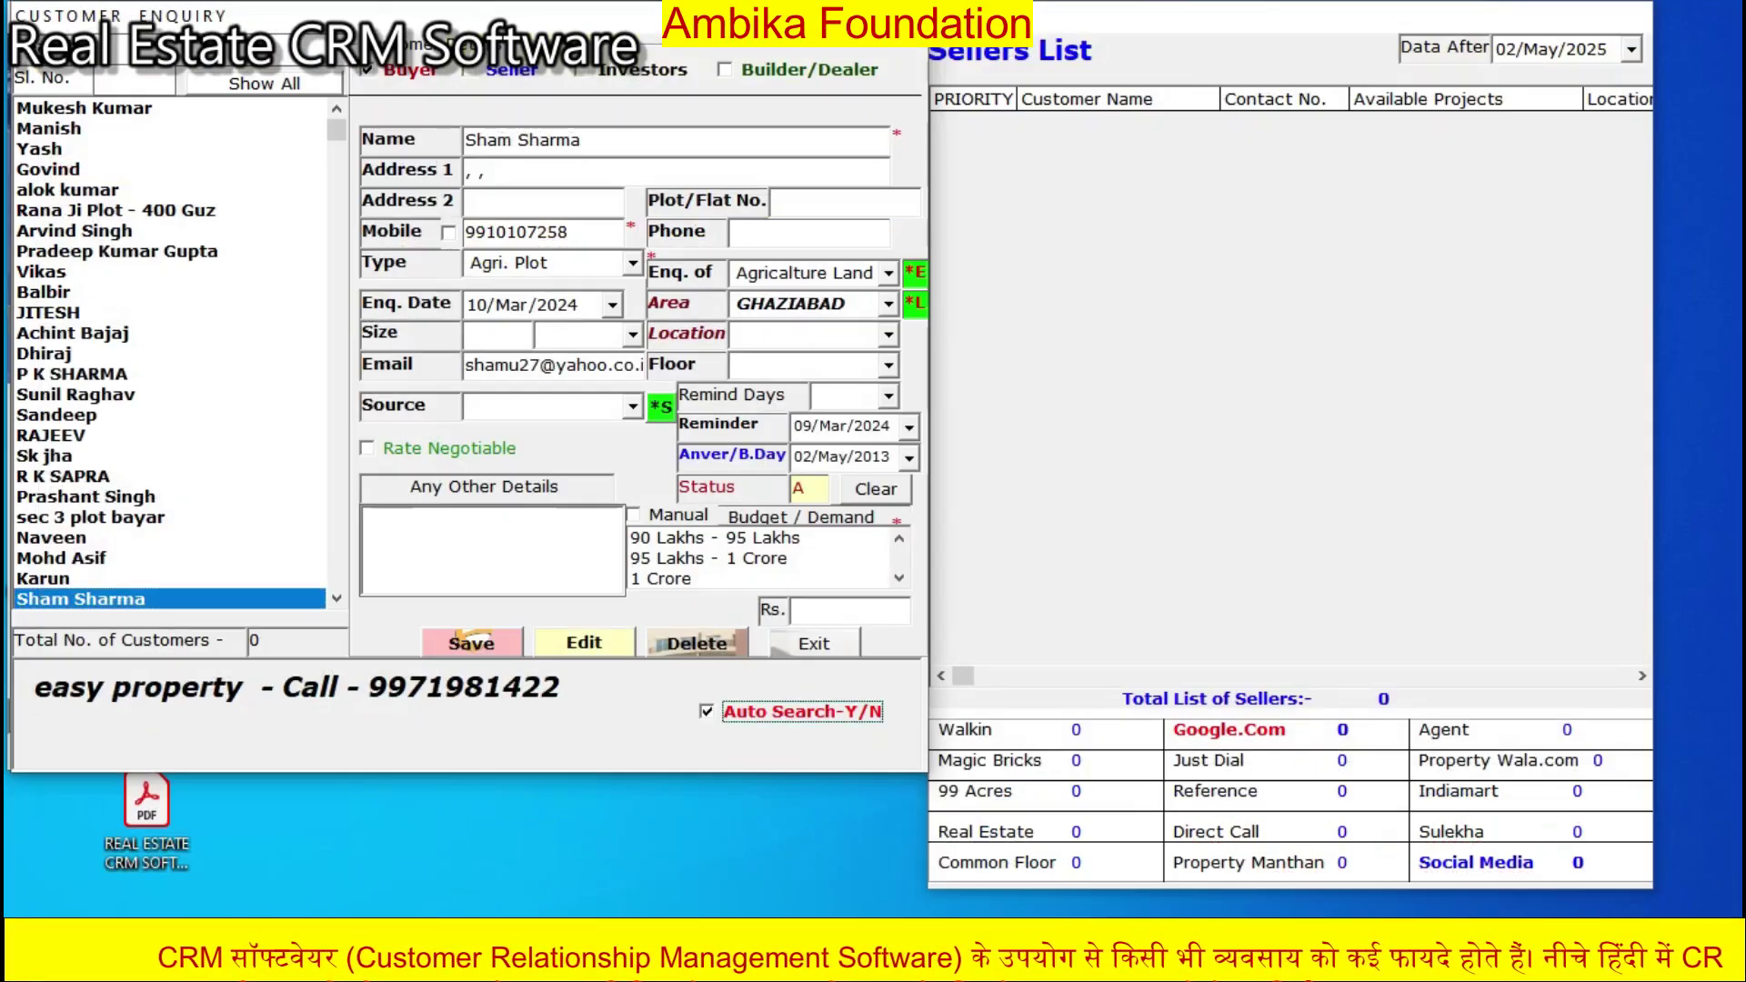
pyautogui.click(890, 274)
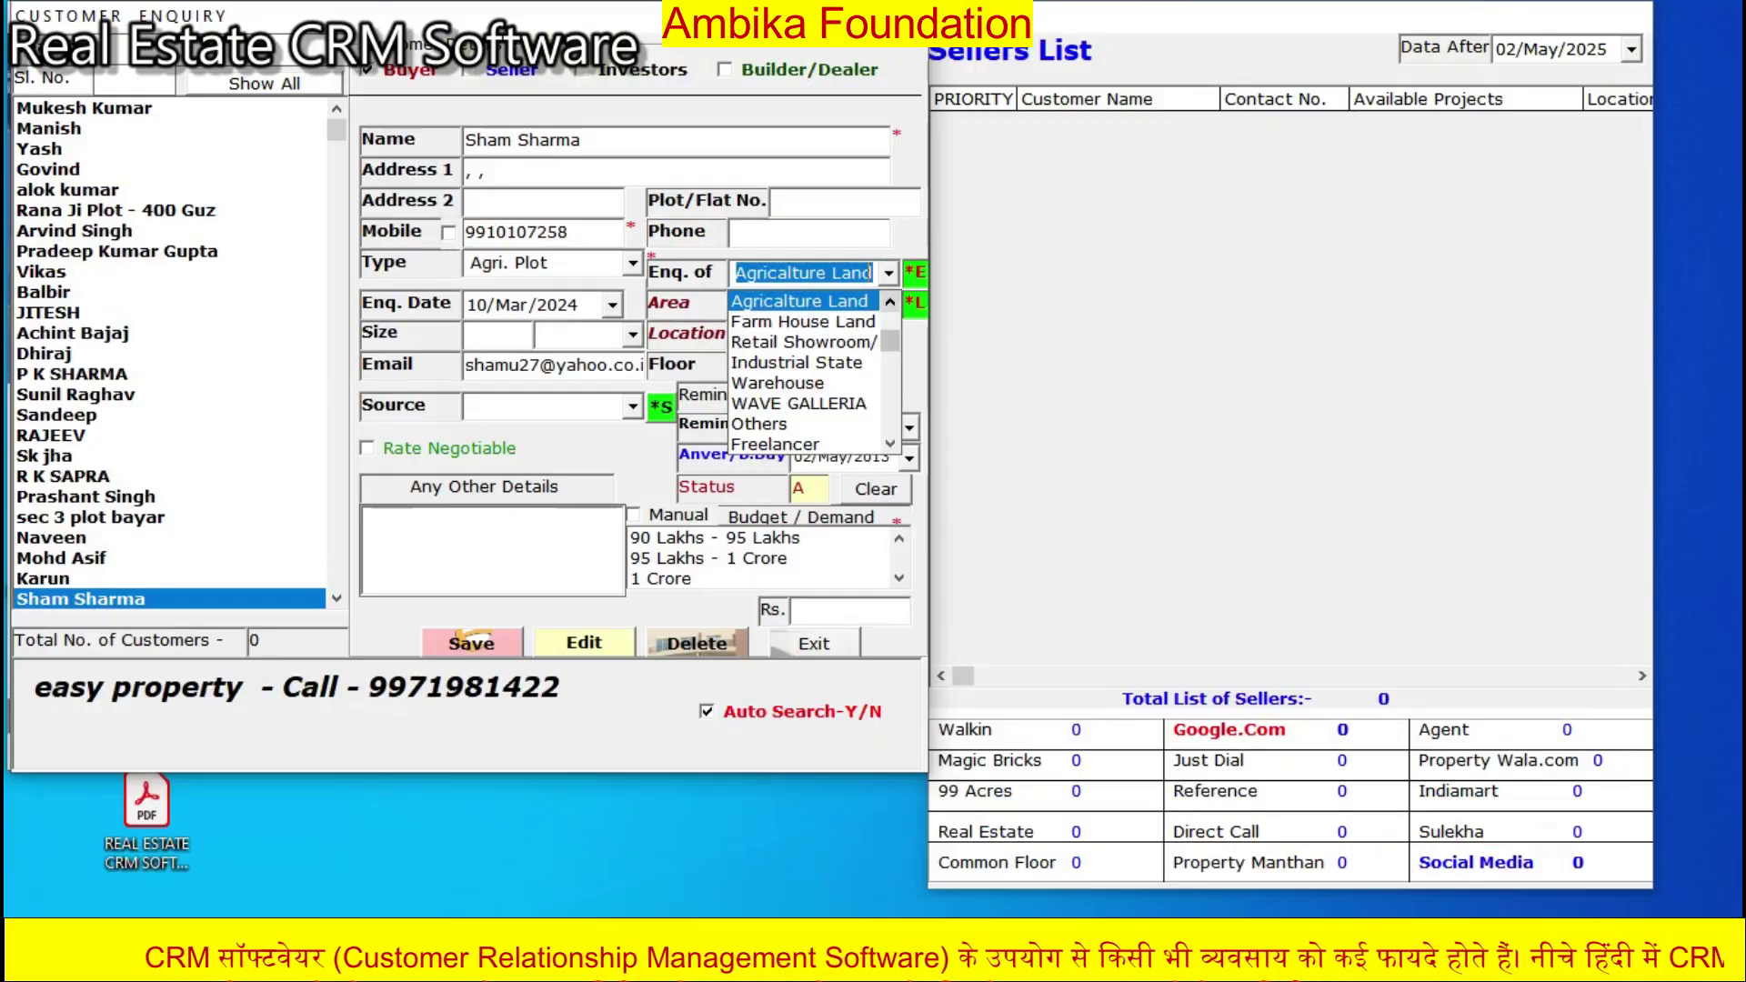
pyautogui.click(802, 299)
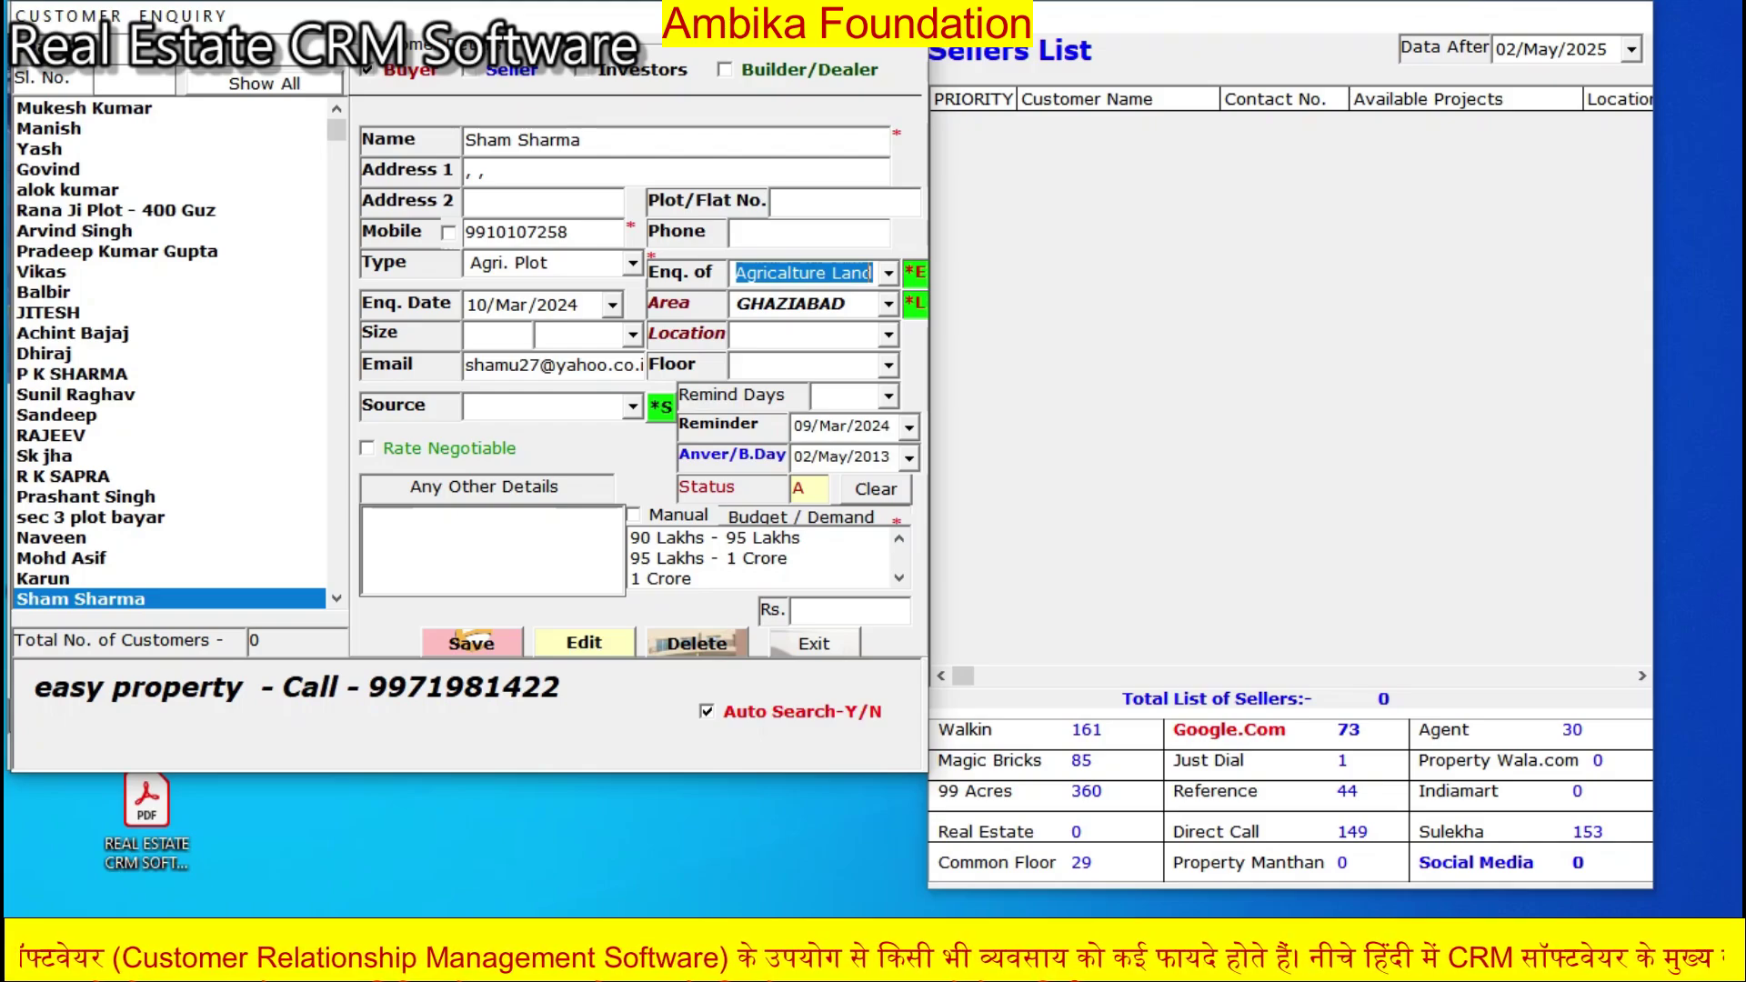
# - Browse further down the customer list and switch the customer category to Builder/Dealer
pyautogui.moveTo(336, 130); pyautogui.dragTo(337, 194)
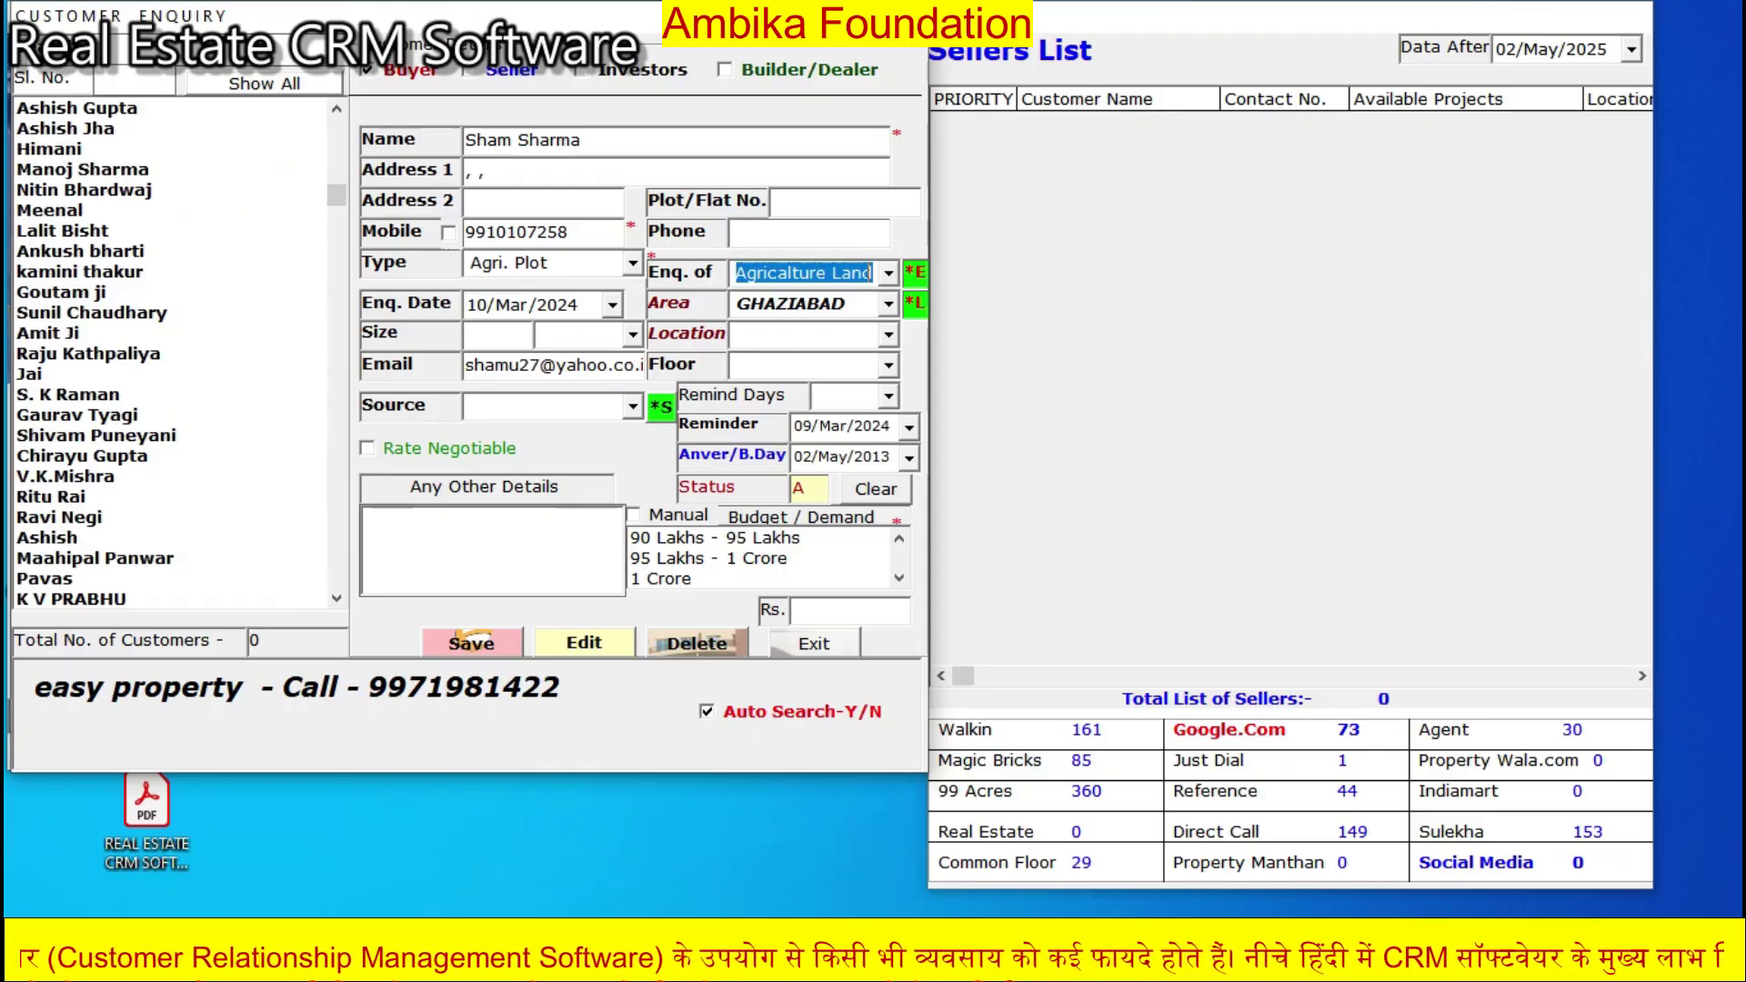
pyautogui.click(724, 69)
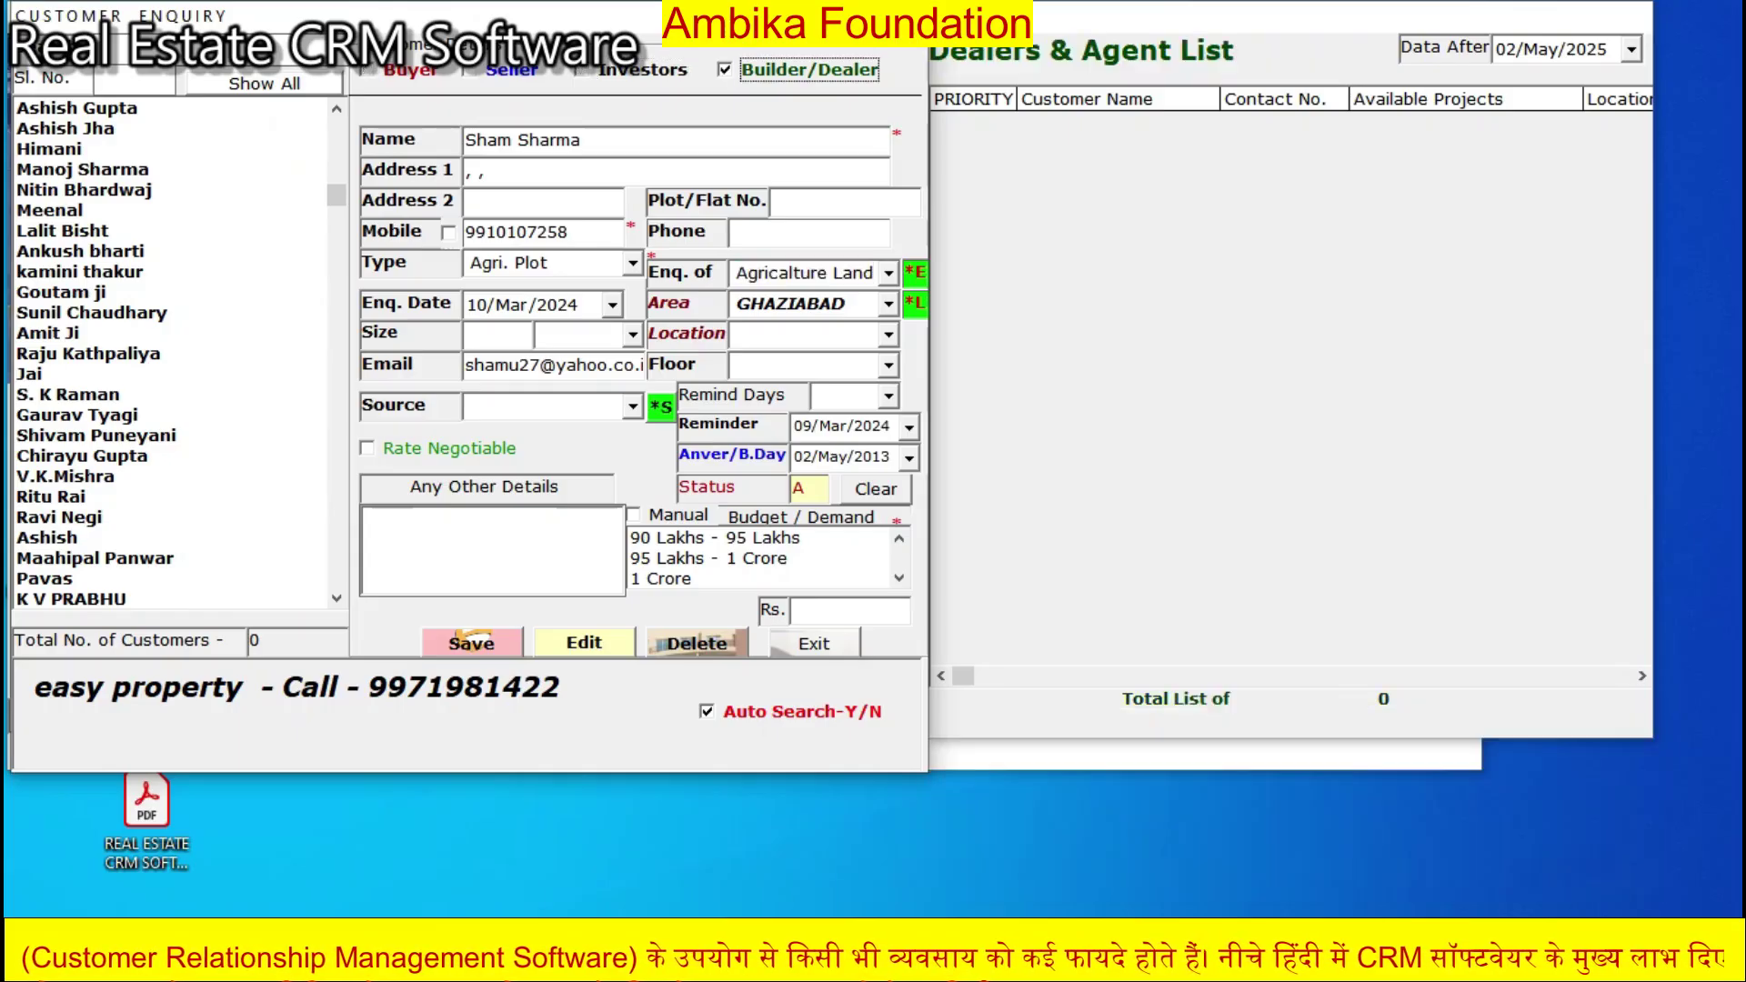
# - Switch the customer category between Seller, Buyer and Investors to compare their matching lists, ending on Investors
pyautogui.click(470, 70)
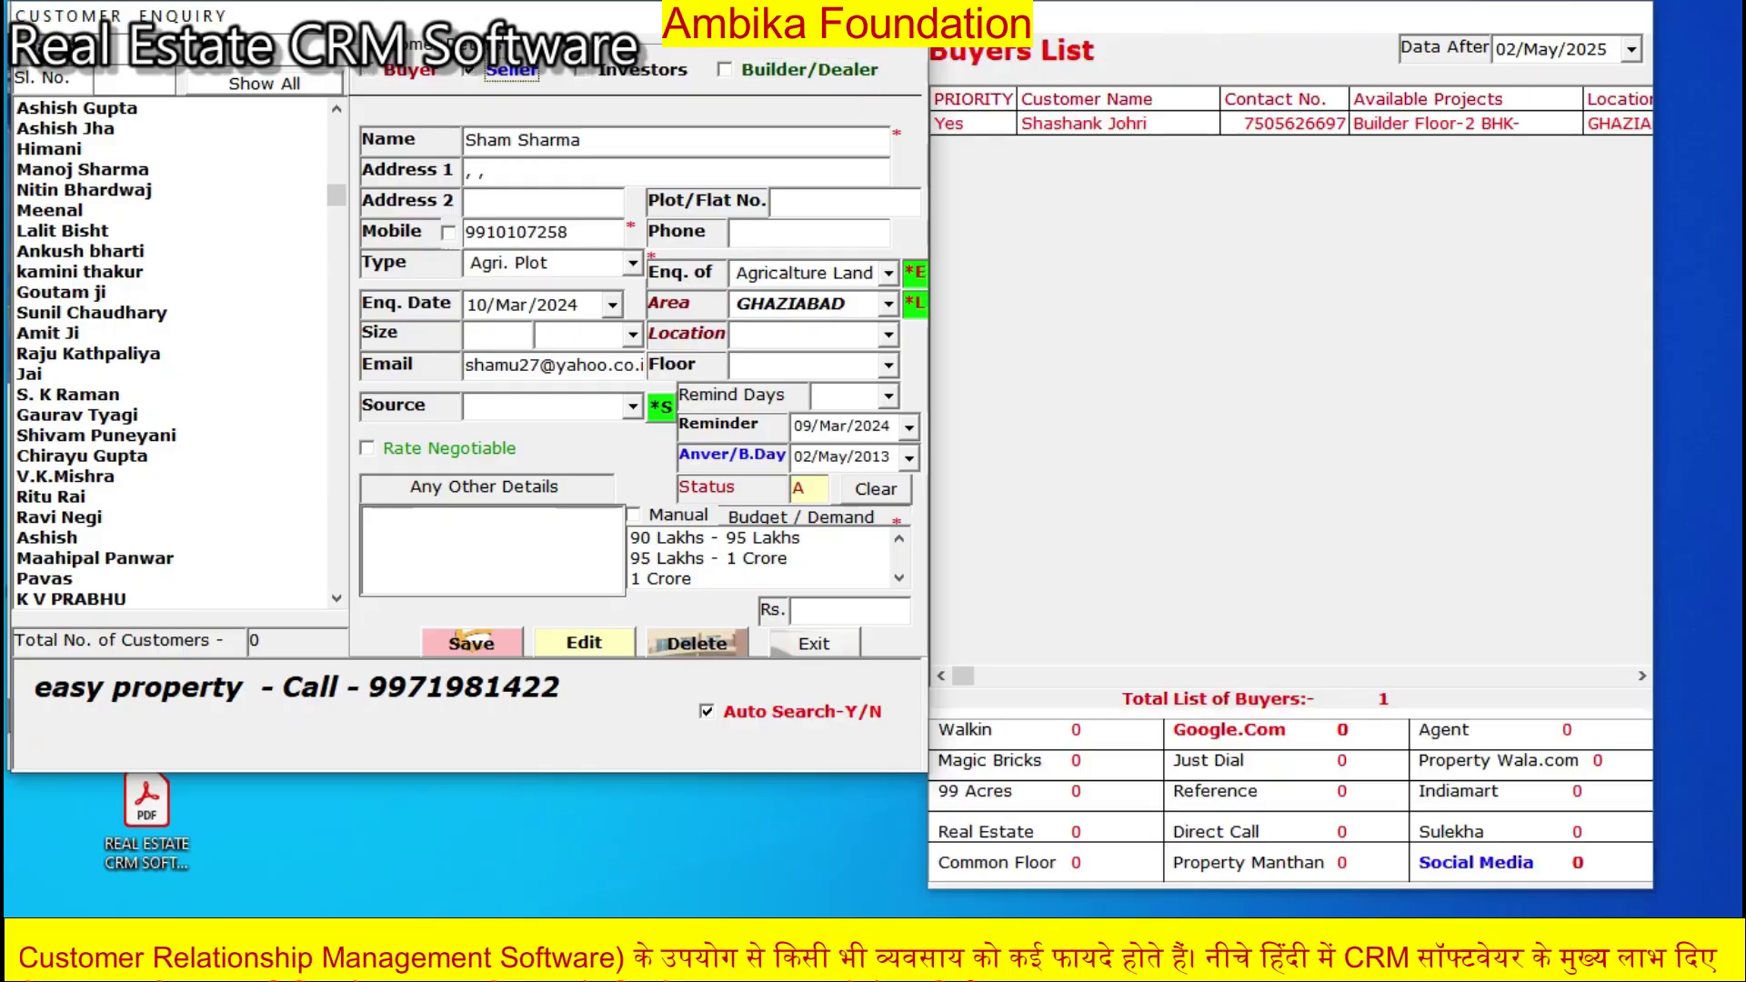
pyautogui.click(368, 70)
pyautogui.click(470, 70)
pyautogui.click(583, 70)
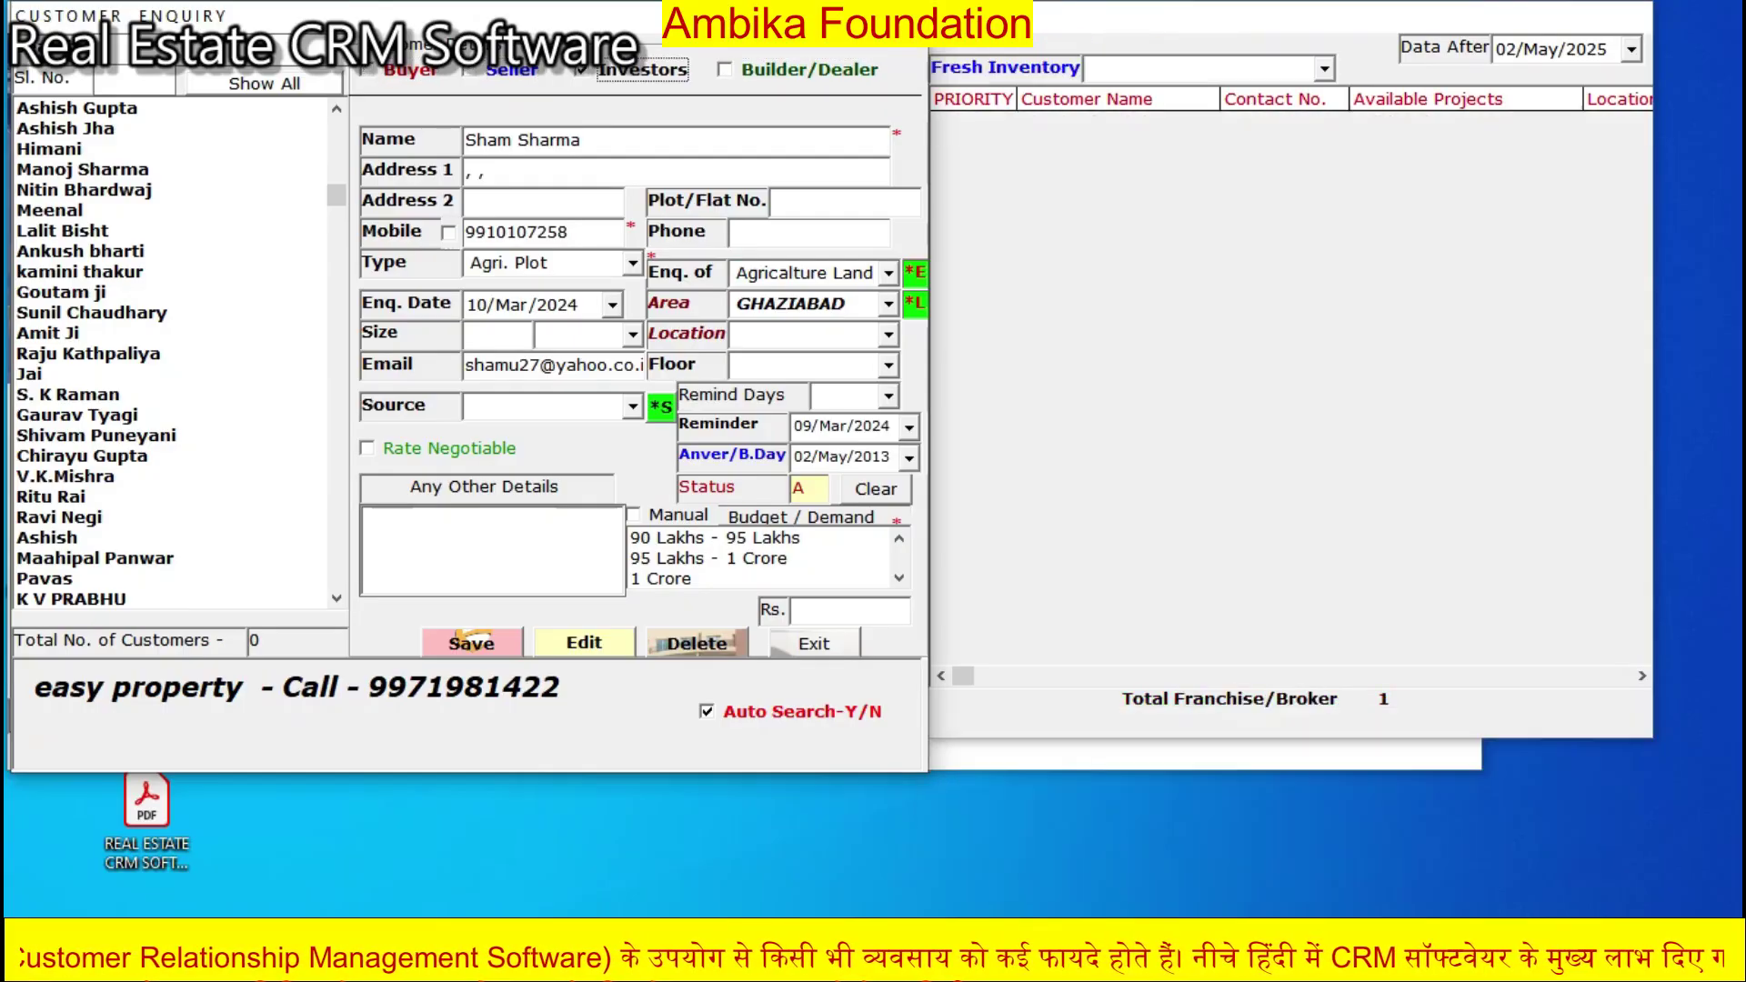
pyautogui.click(470, 70)
pyautogui.click(369, 70)
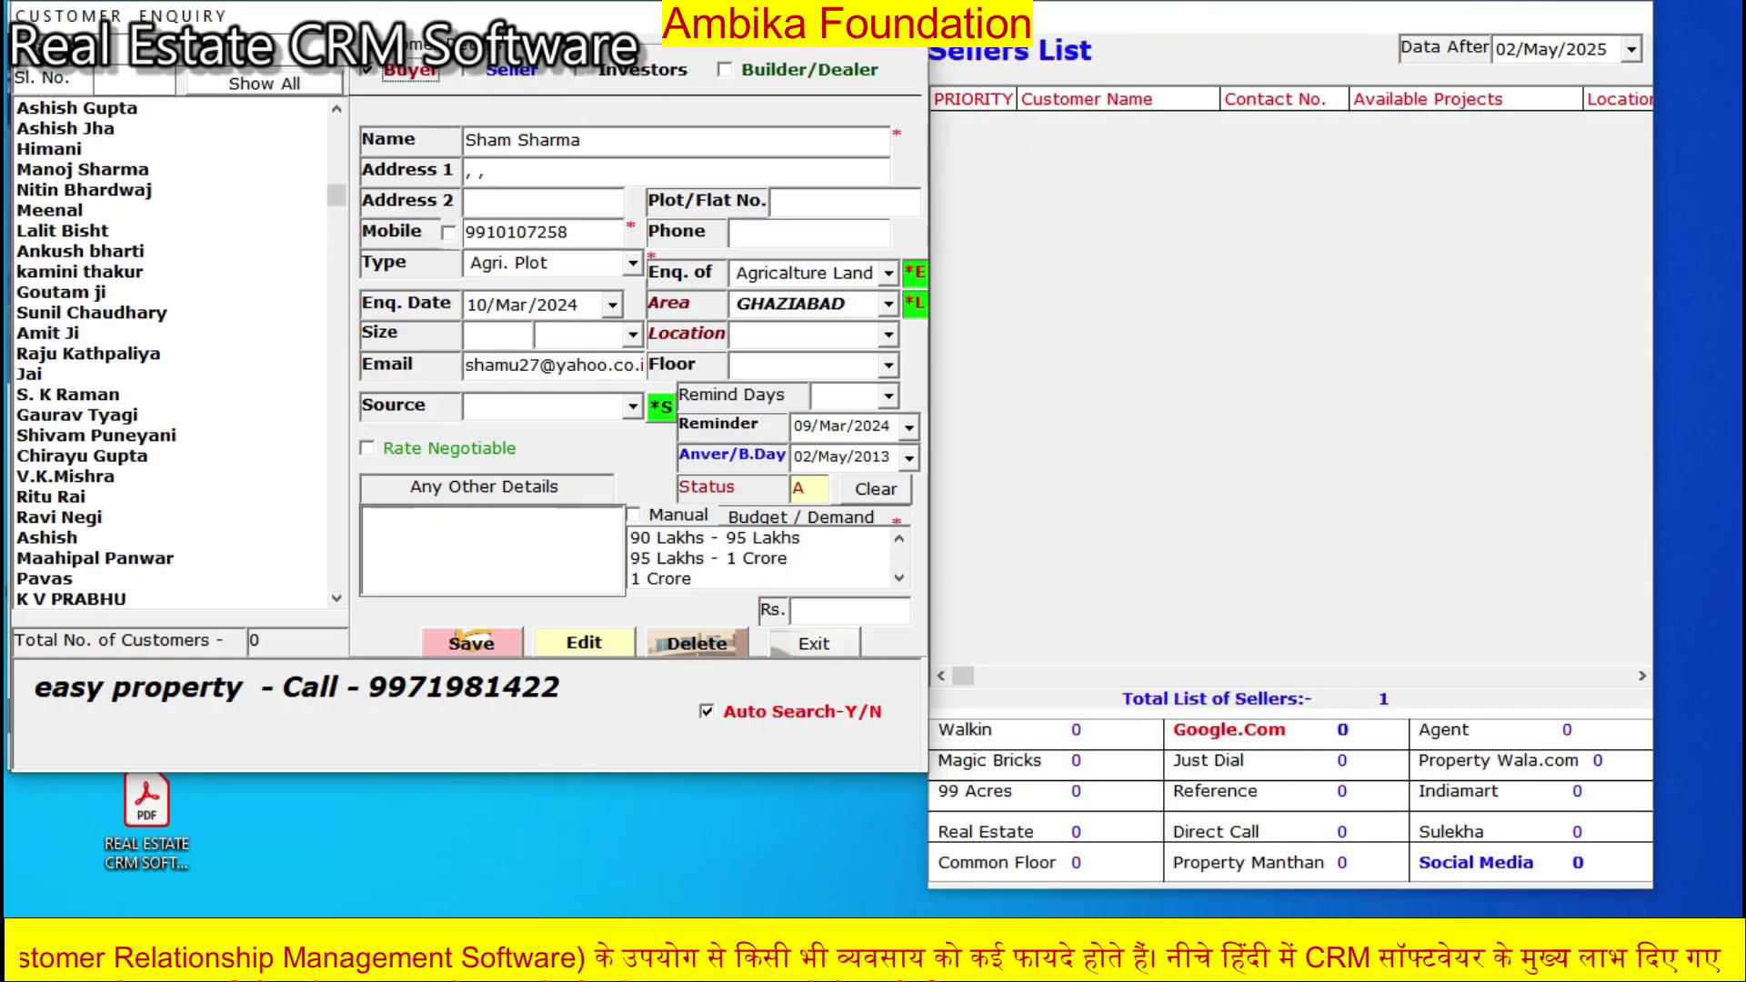
pyautogui.click(470, 70)
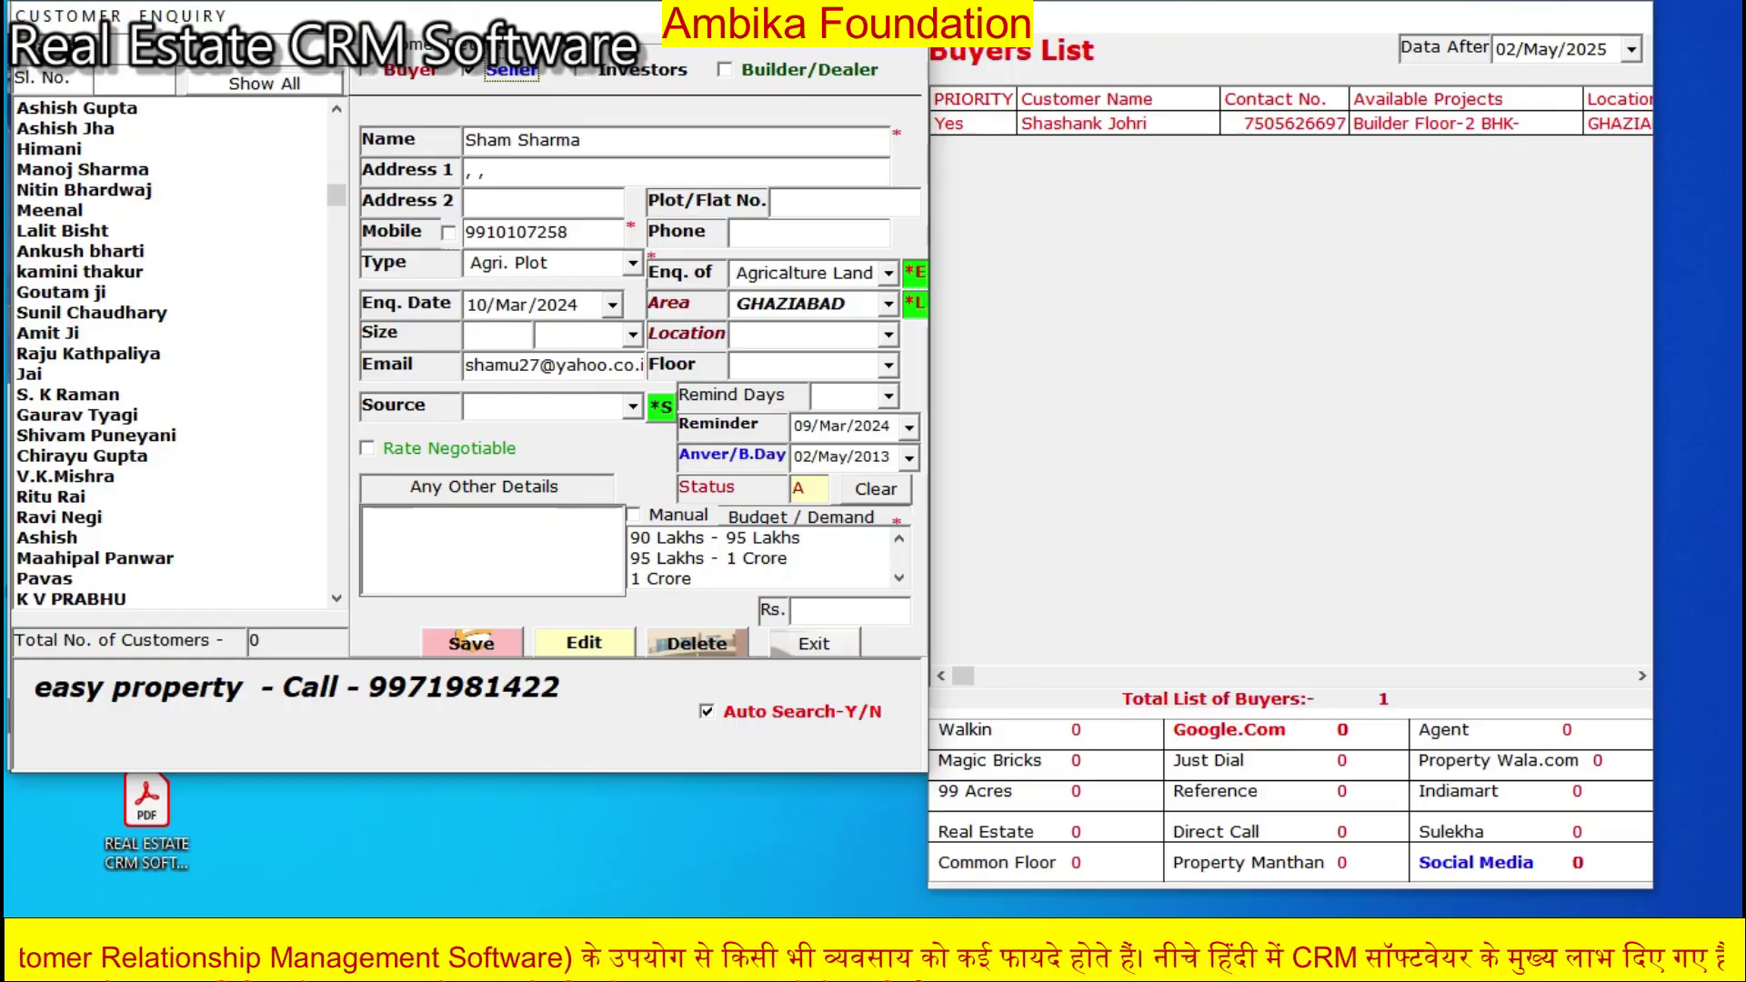
pyautogui.click(583, 70)
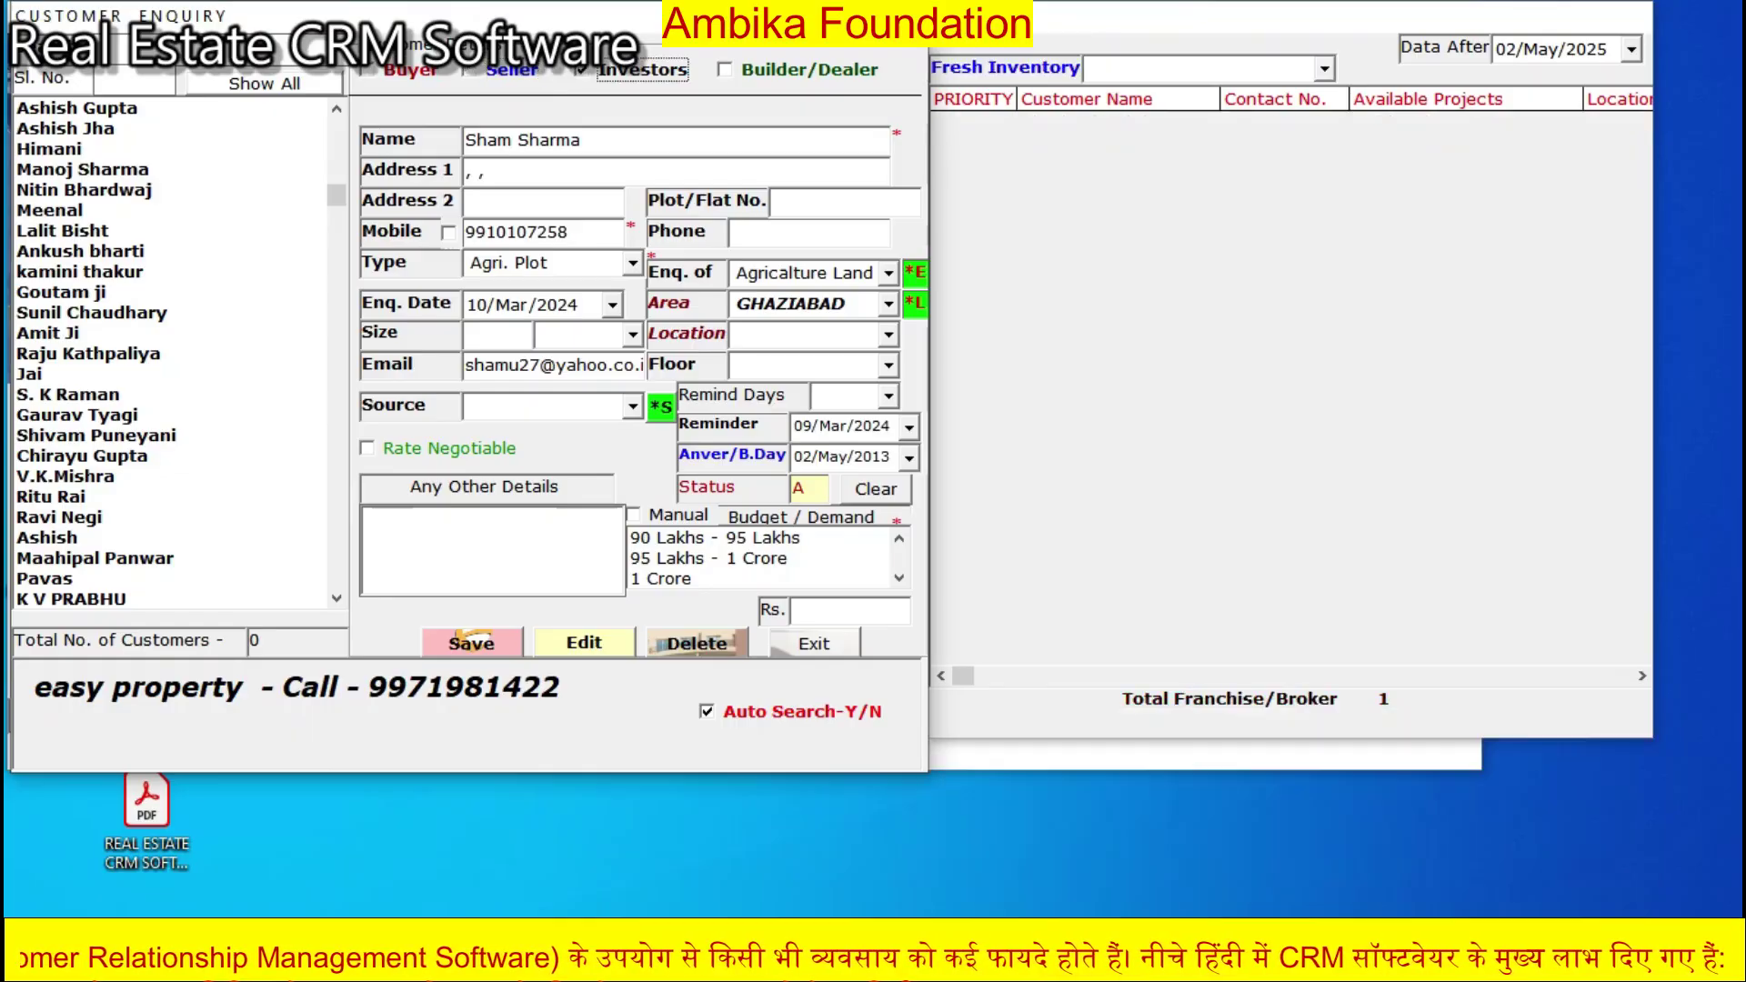
# - Load the seventh visible customer's record, then disable Auto Search and browse the list of all customers
pyautogui.doubleClick(62, 231)
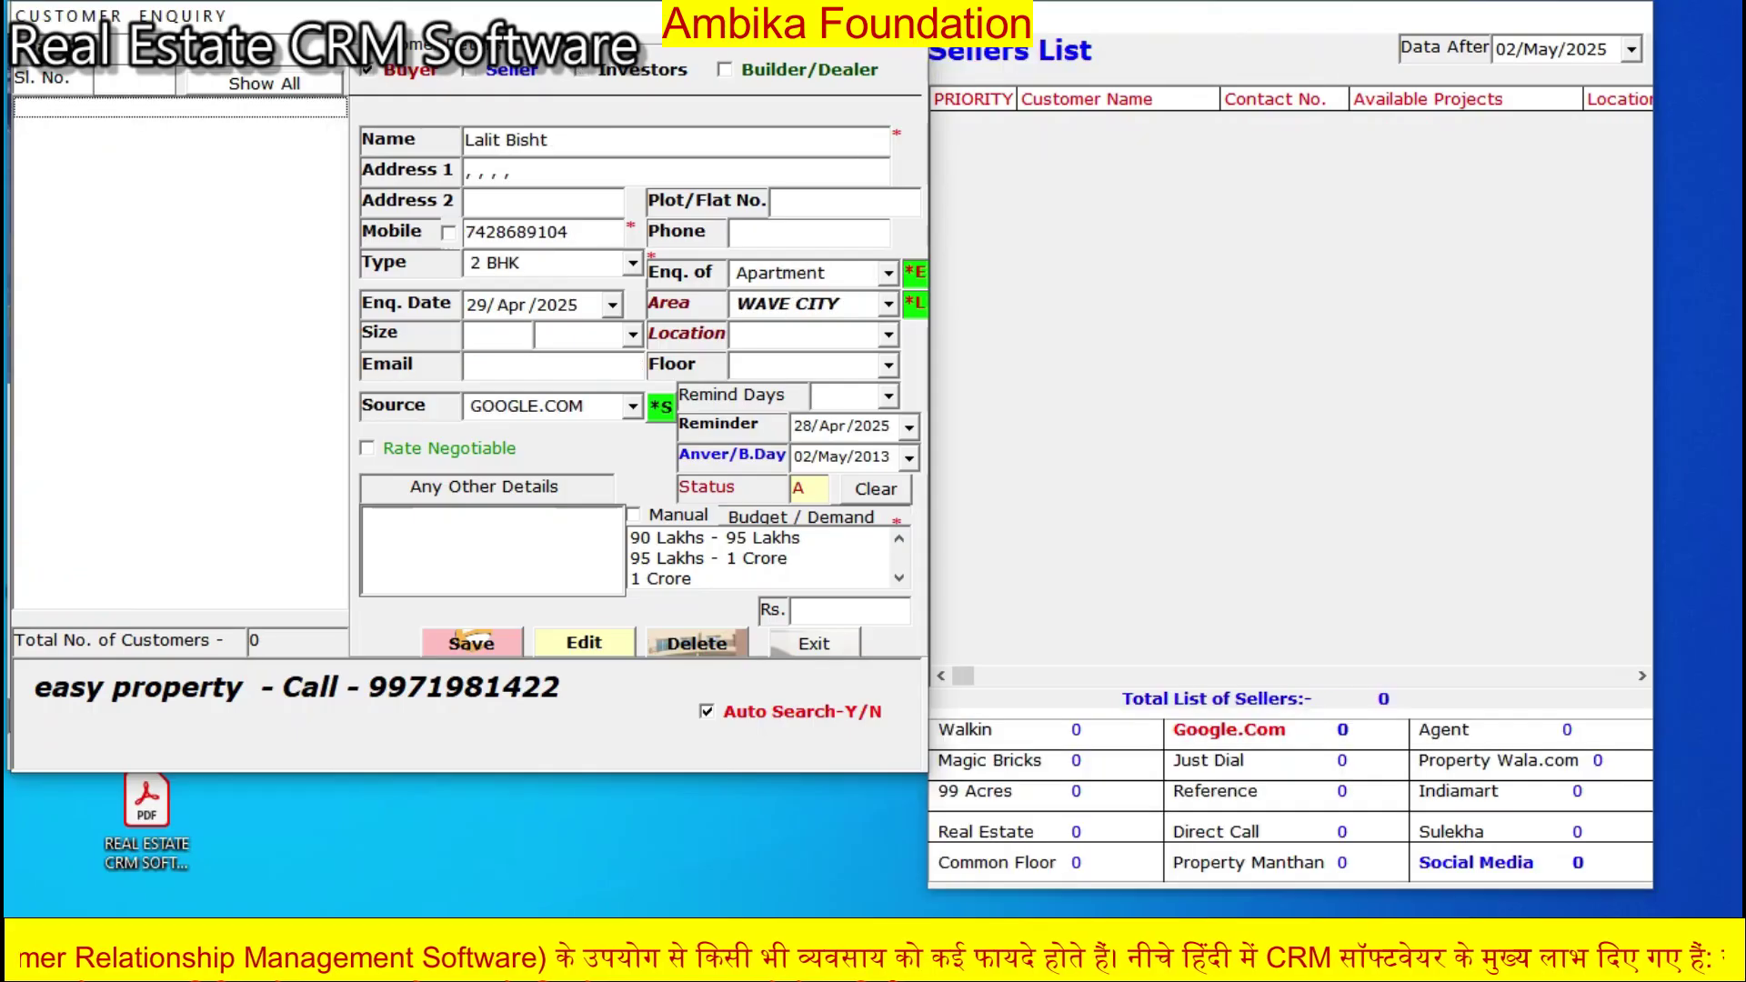
pyautogui.click(708, 712)
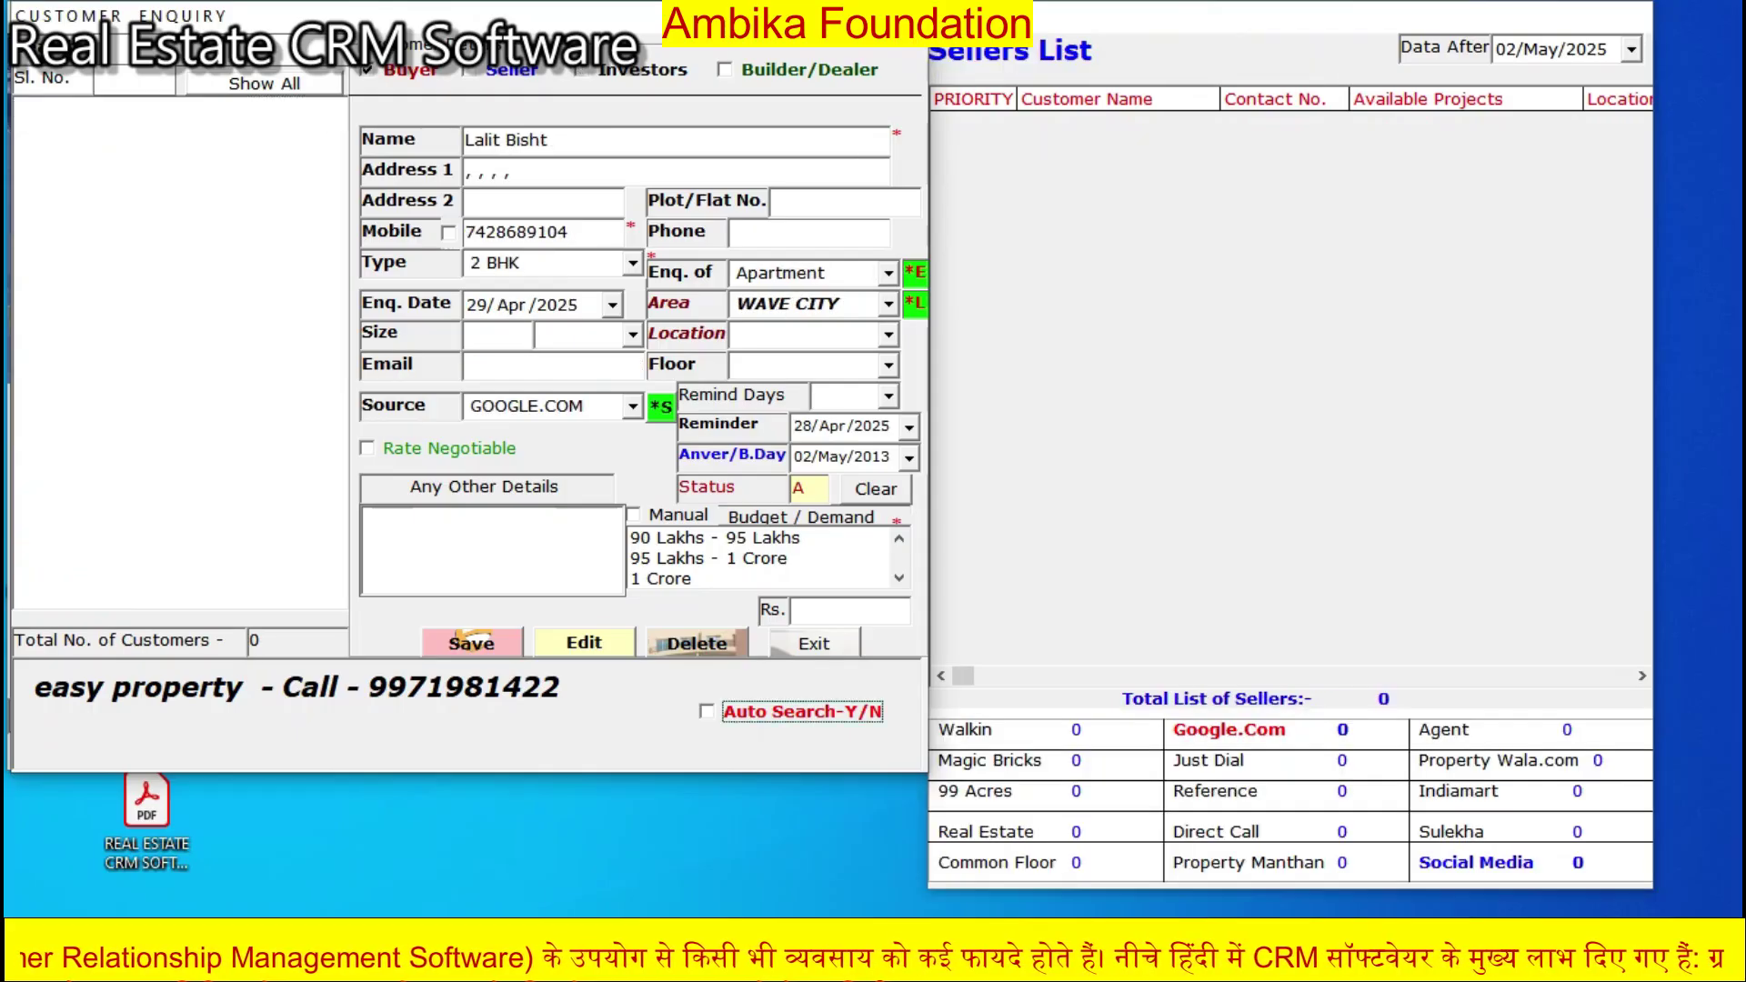
pyautogui.click(265, 84)
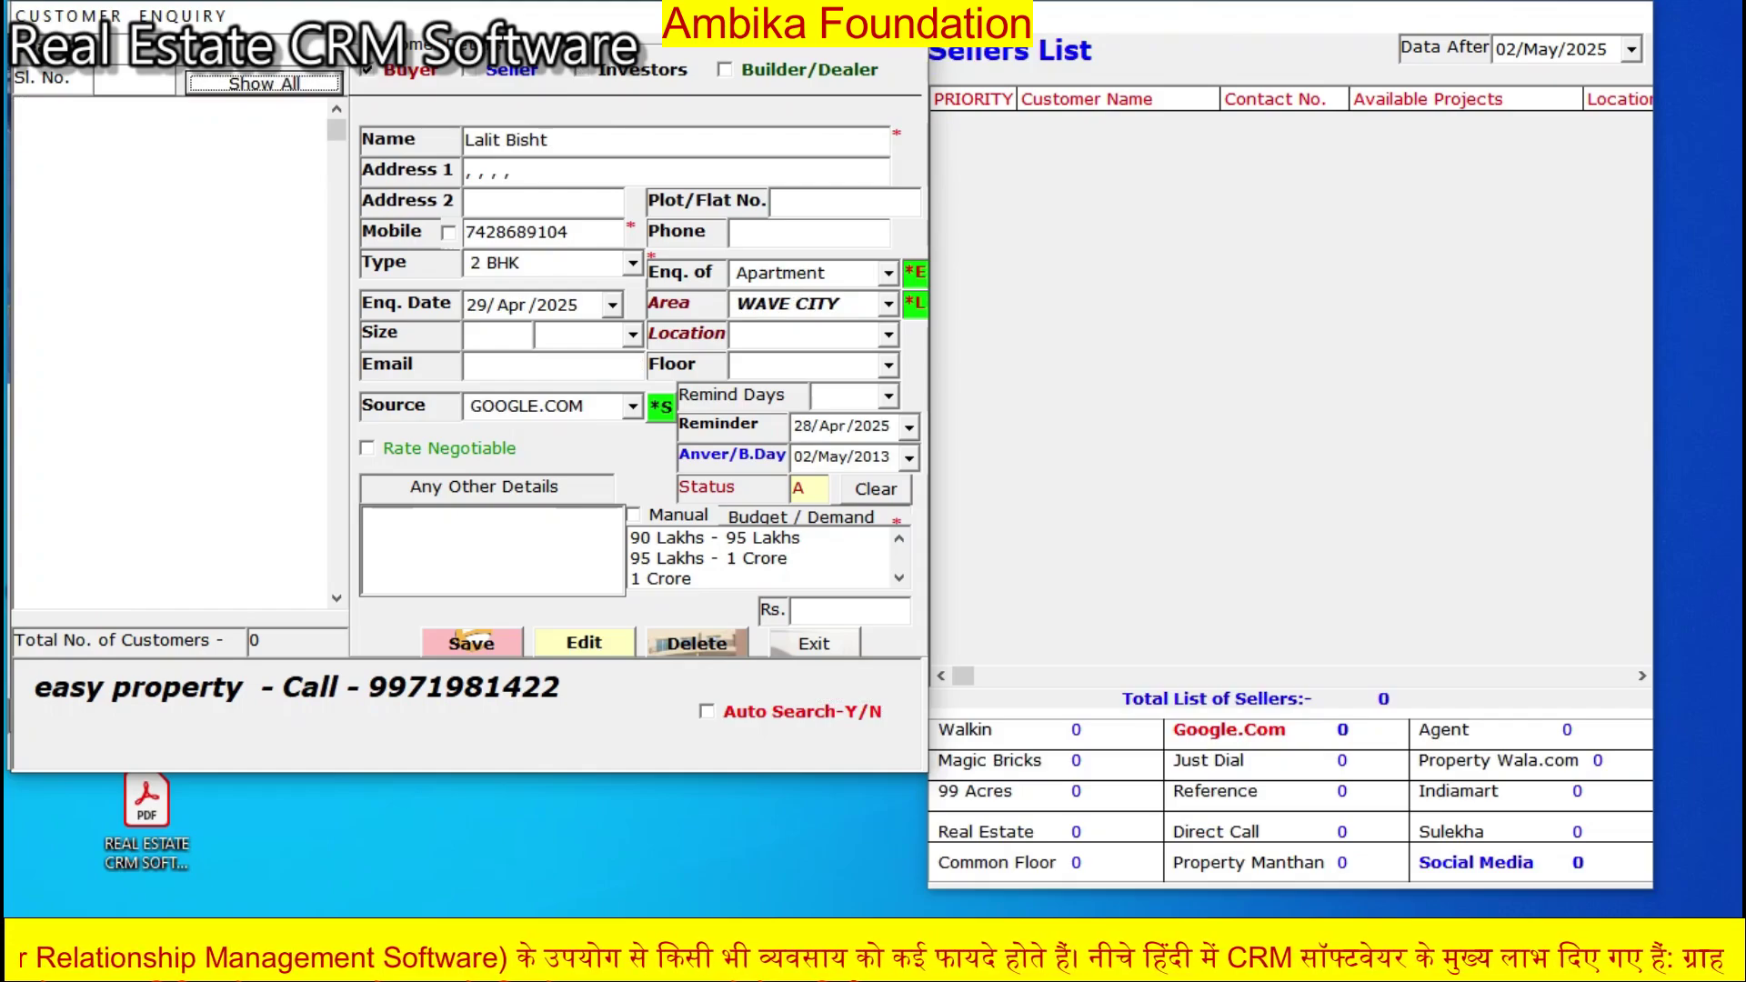
pyautogui.moveTo(337, 130); pyautogui.dragTo(337, 291)
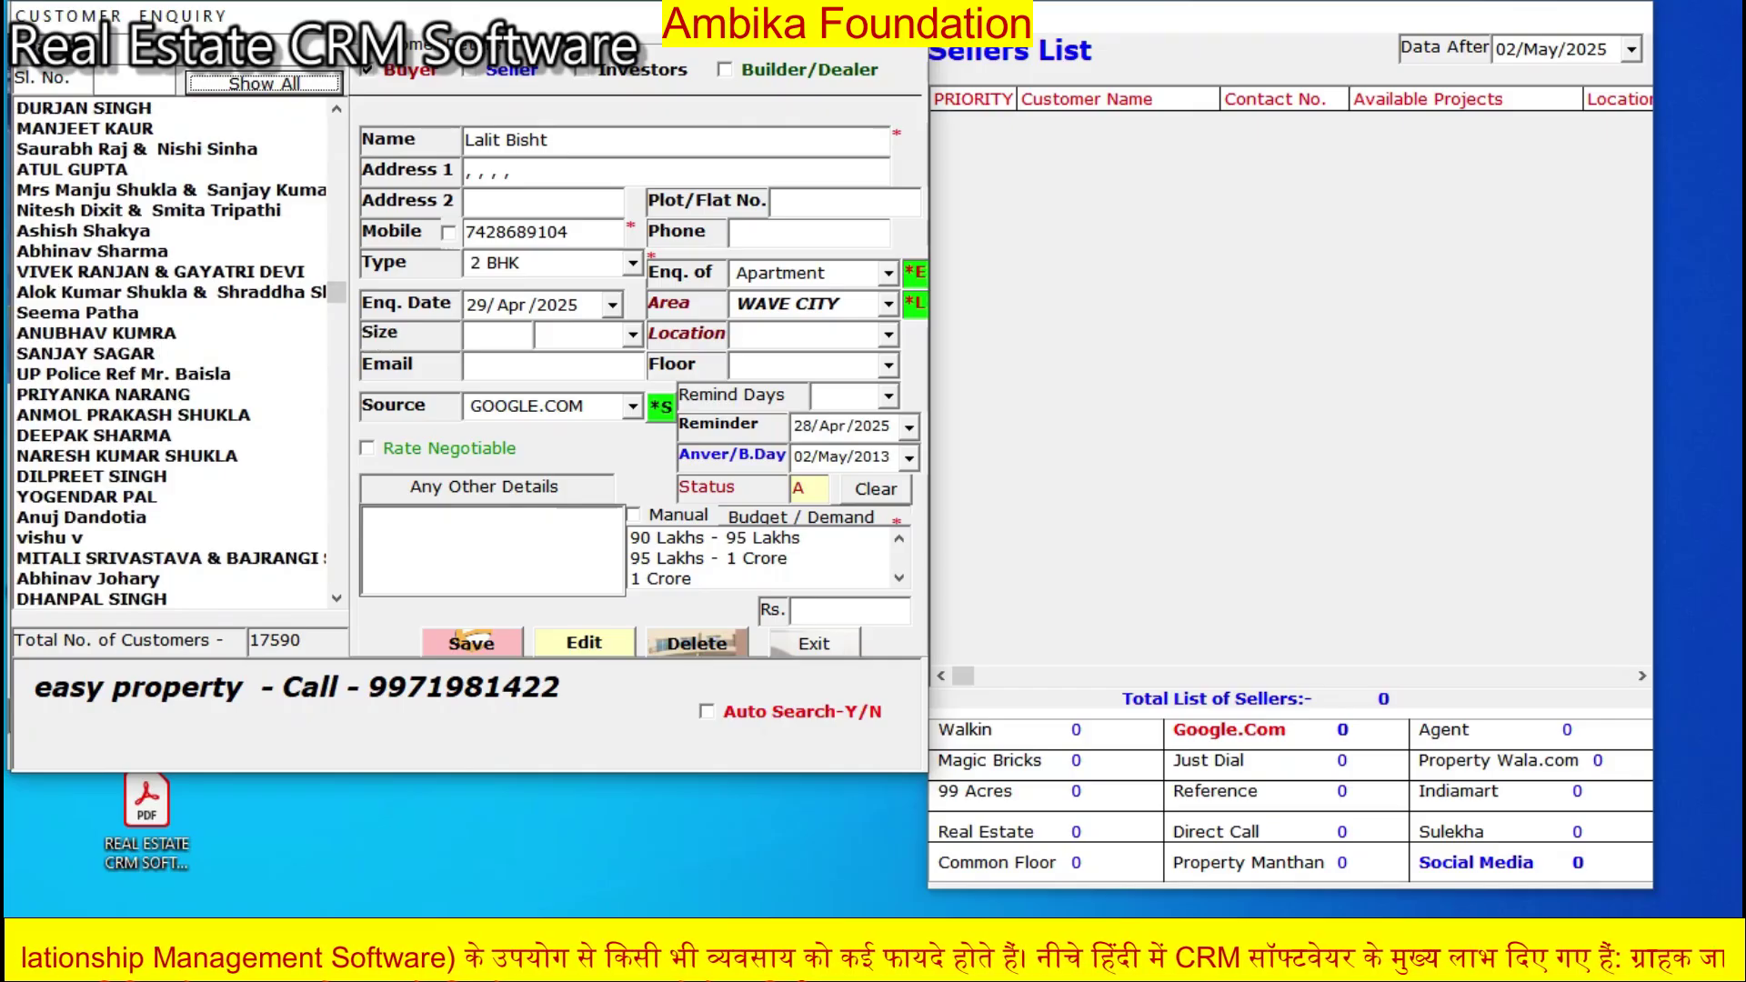
# - Close the customer enquiry form and open the Caller Screen in Reports, exiting and reopening it once
pyautogui.click(814, 643)
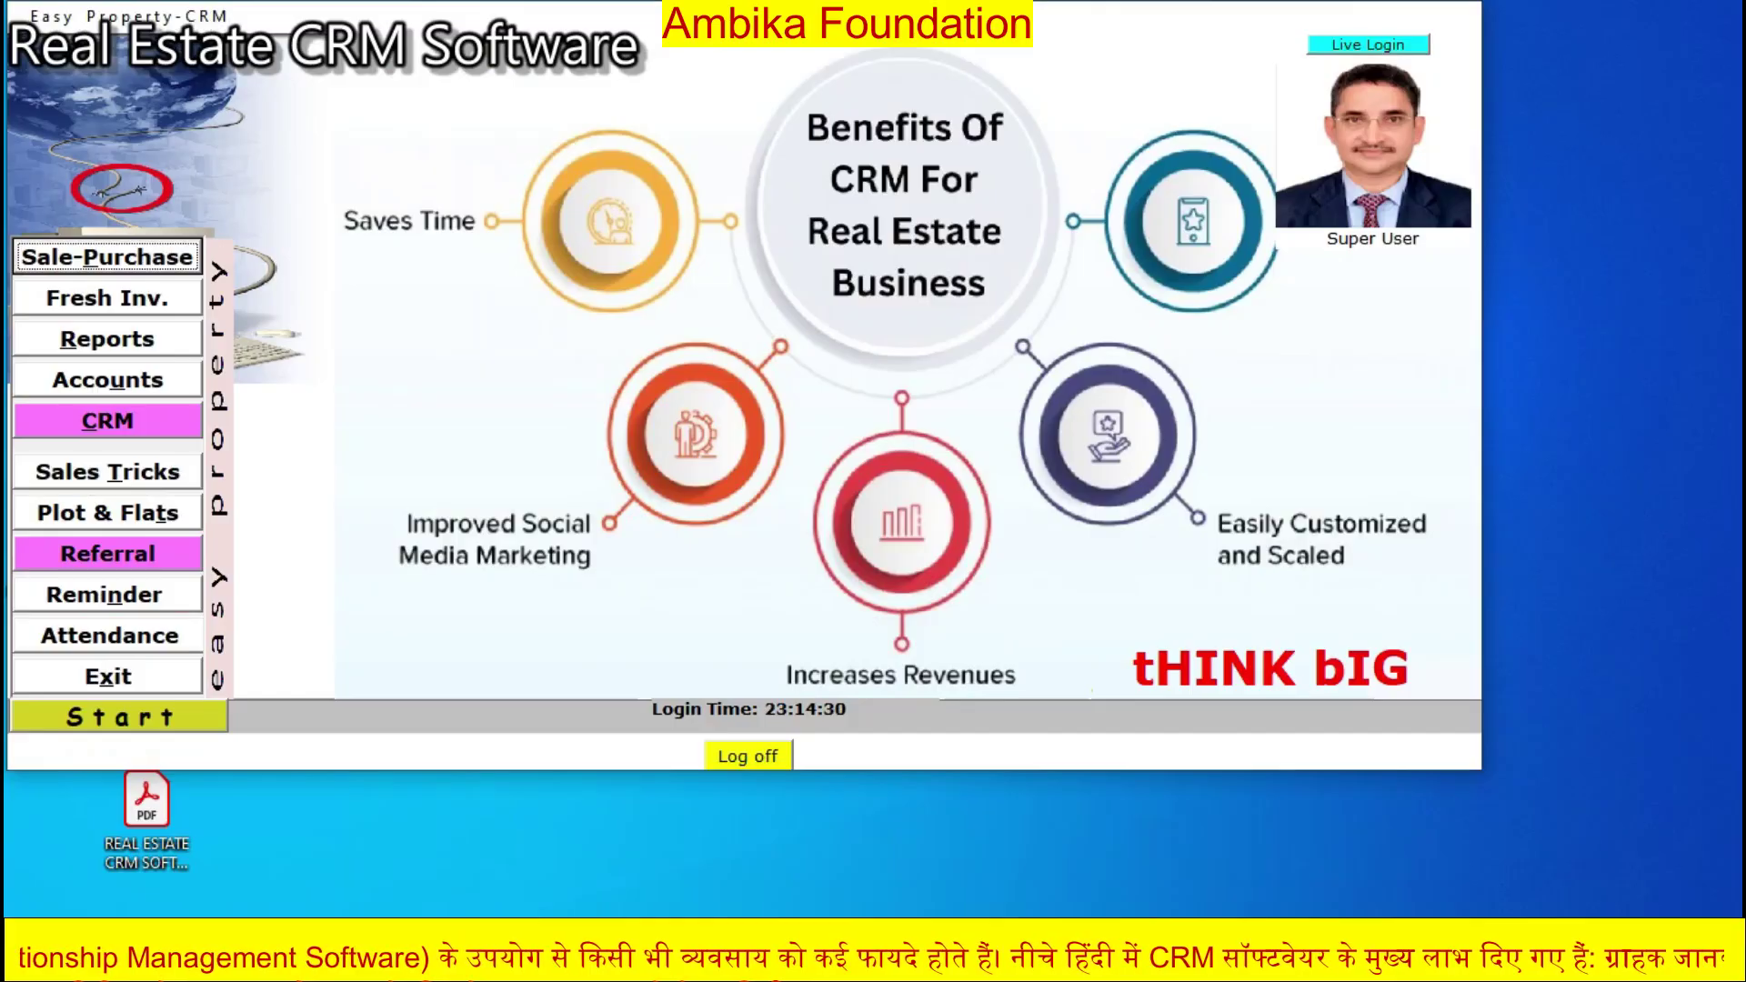
pyautogui.click(107, 339)
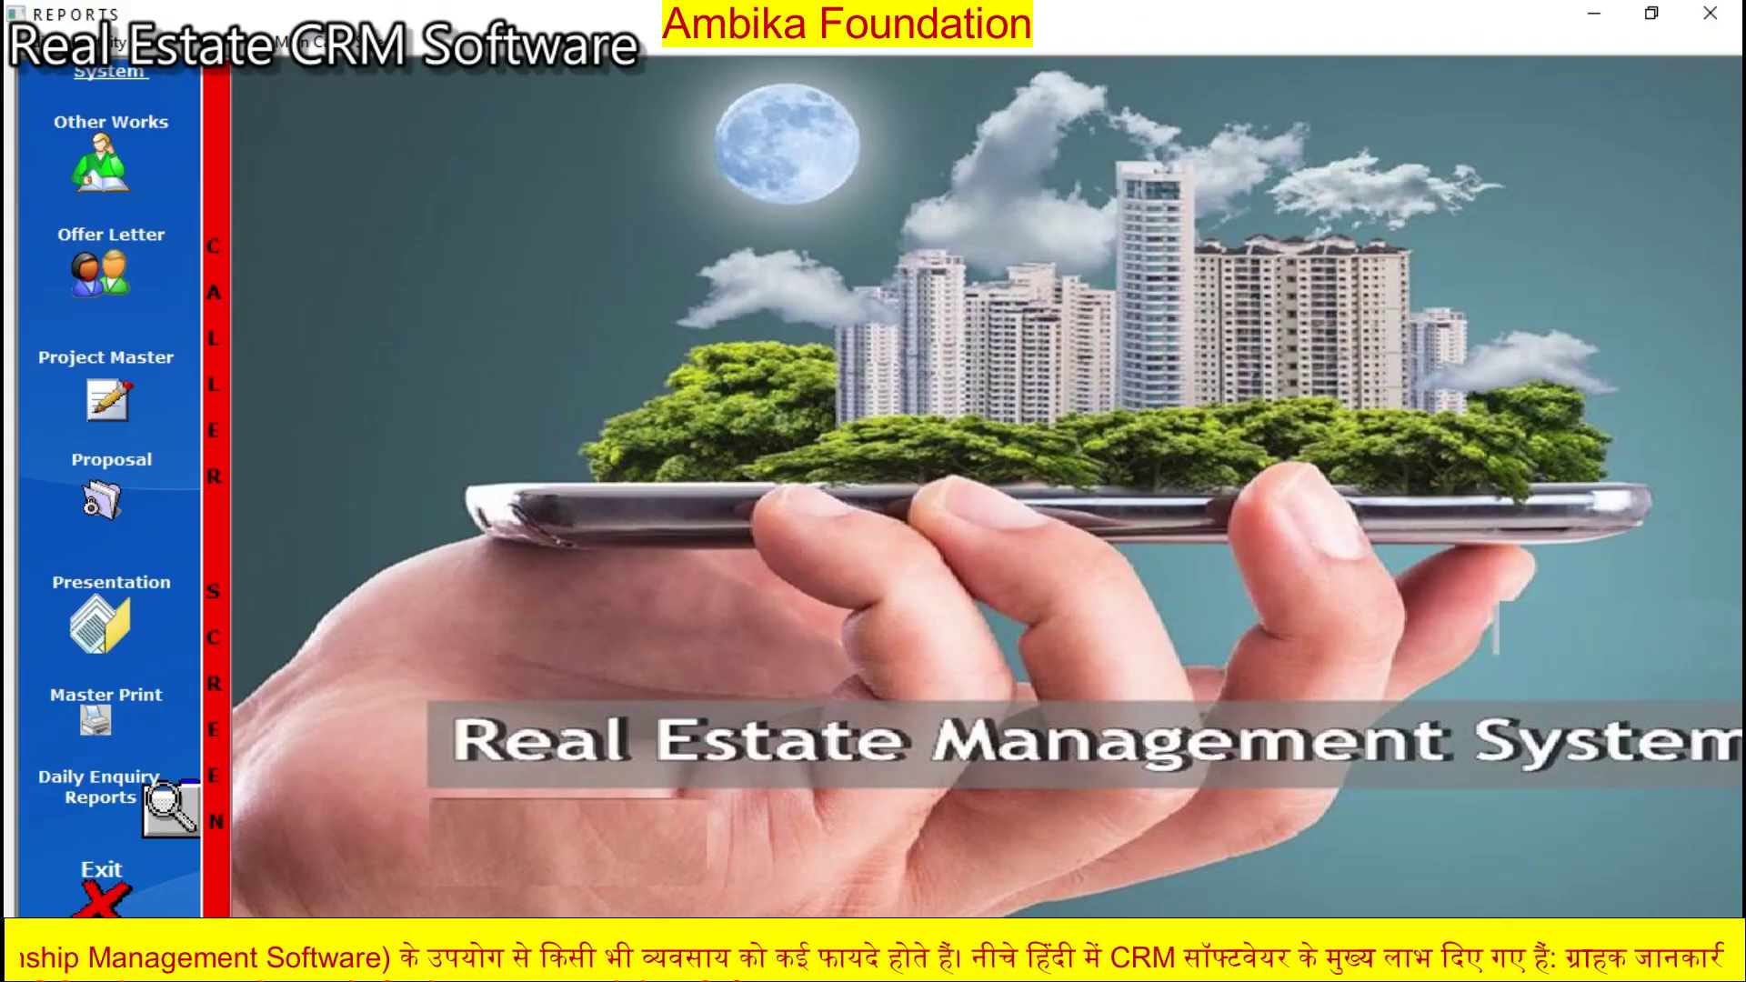
pyautogui.click(215, 491)
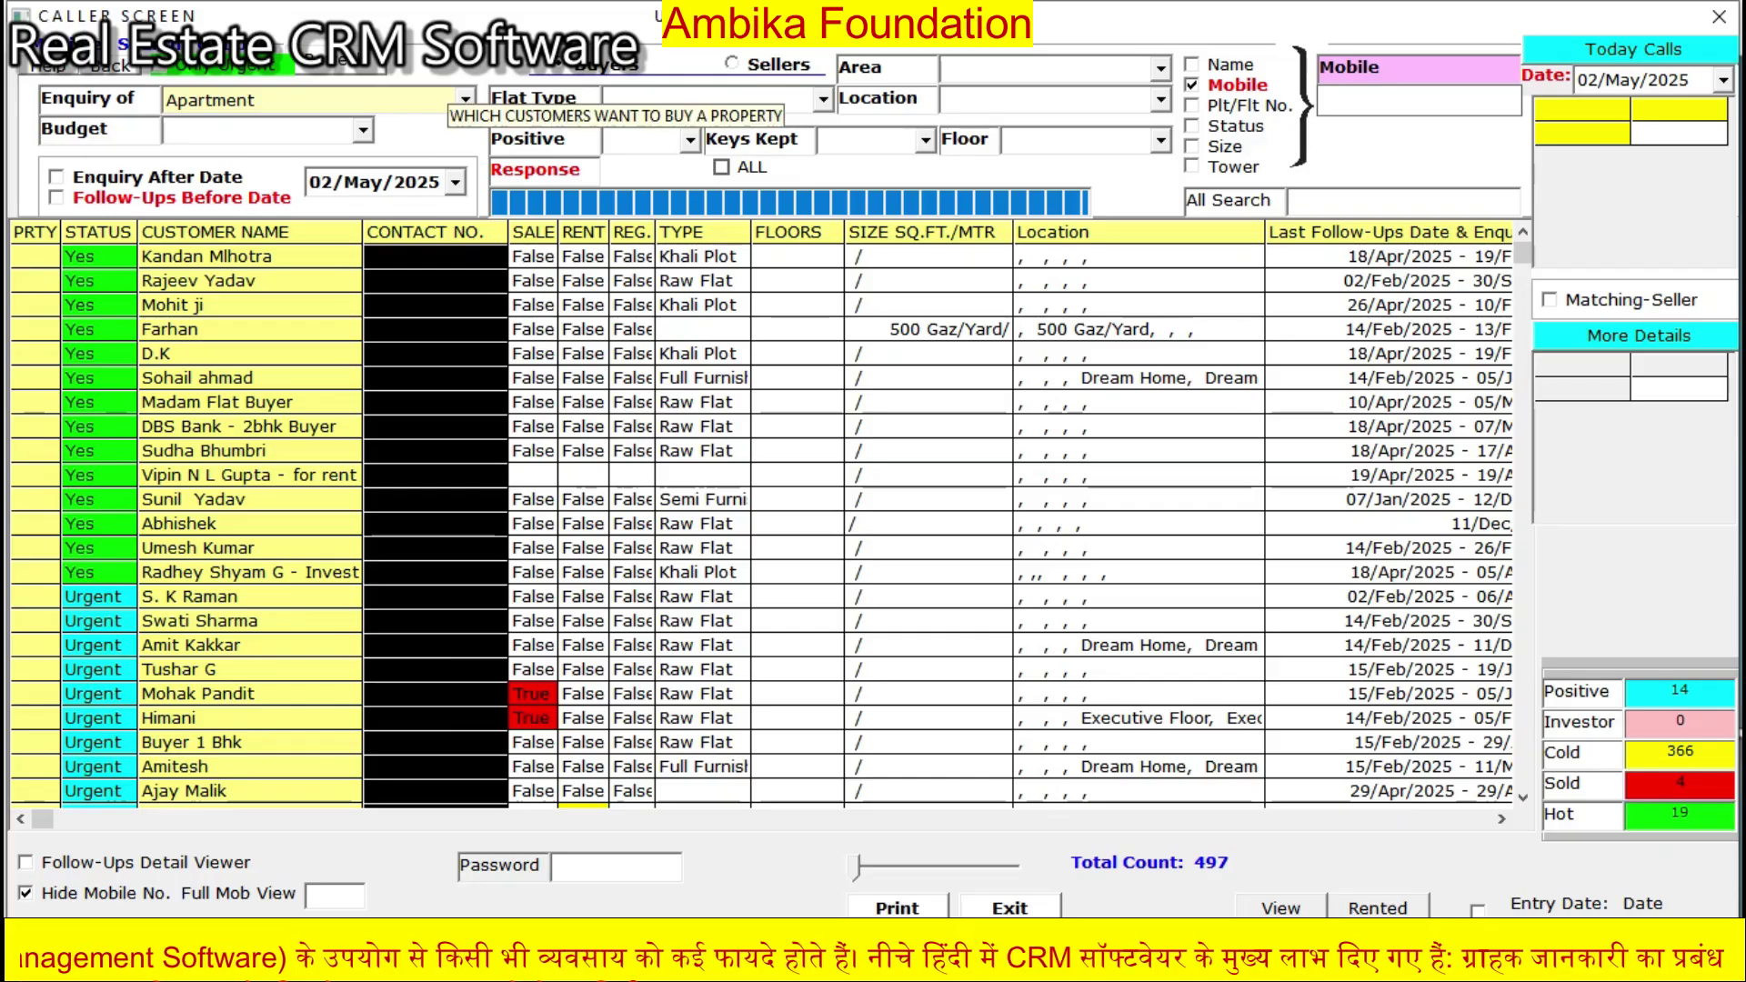
pyautogui.click(1010, 907)
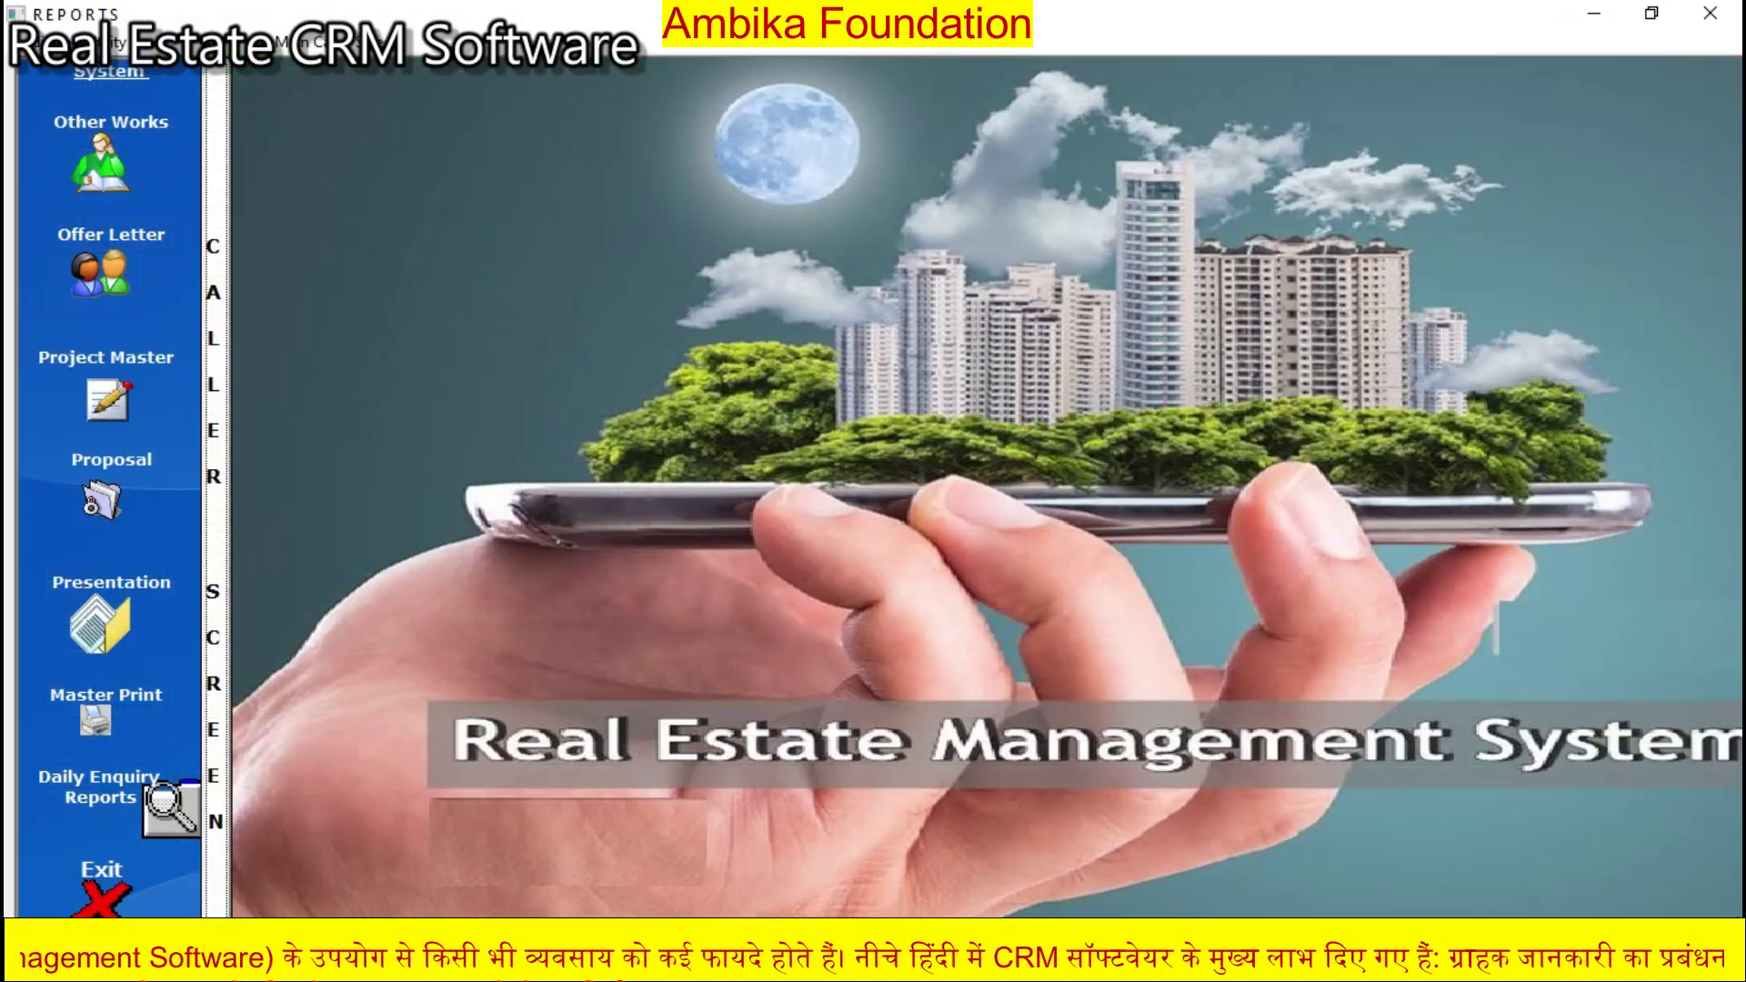
pyautogui.press('Return')
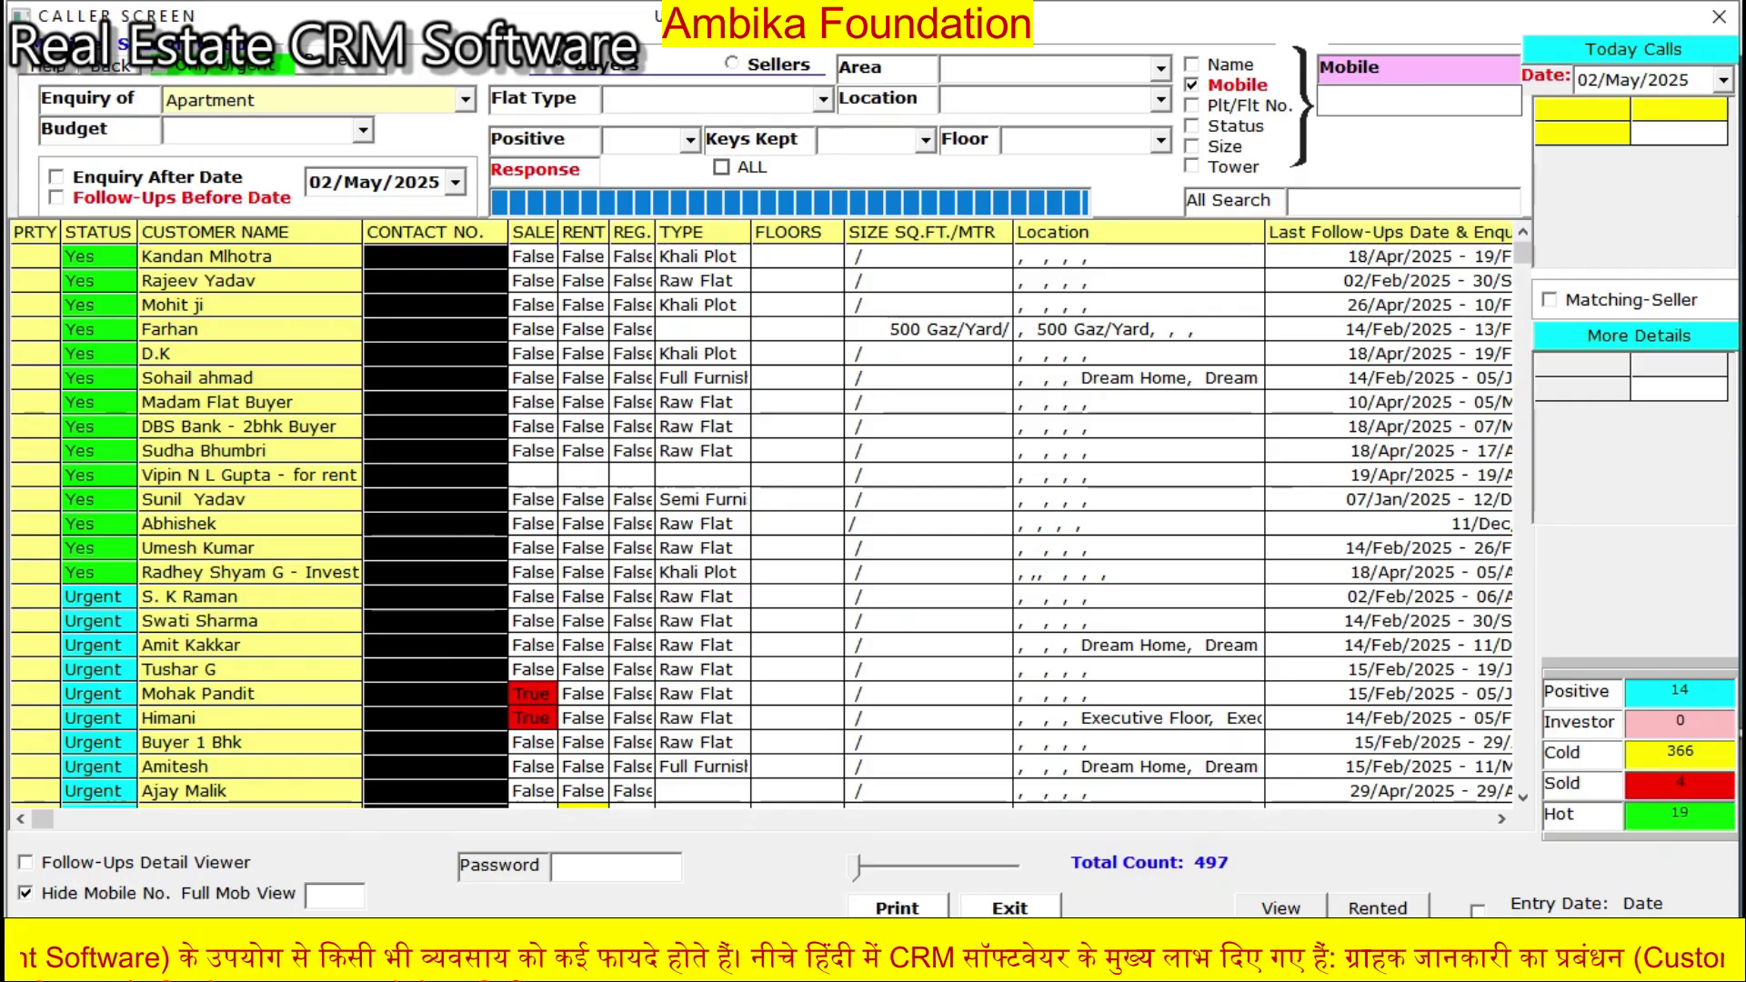
# - Filter the caller list to Residencial Land enquiries and try the option that hides mobile numbers
pyautogui.click(466, 100)
pyautogui.click(466, 100)
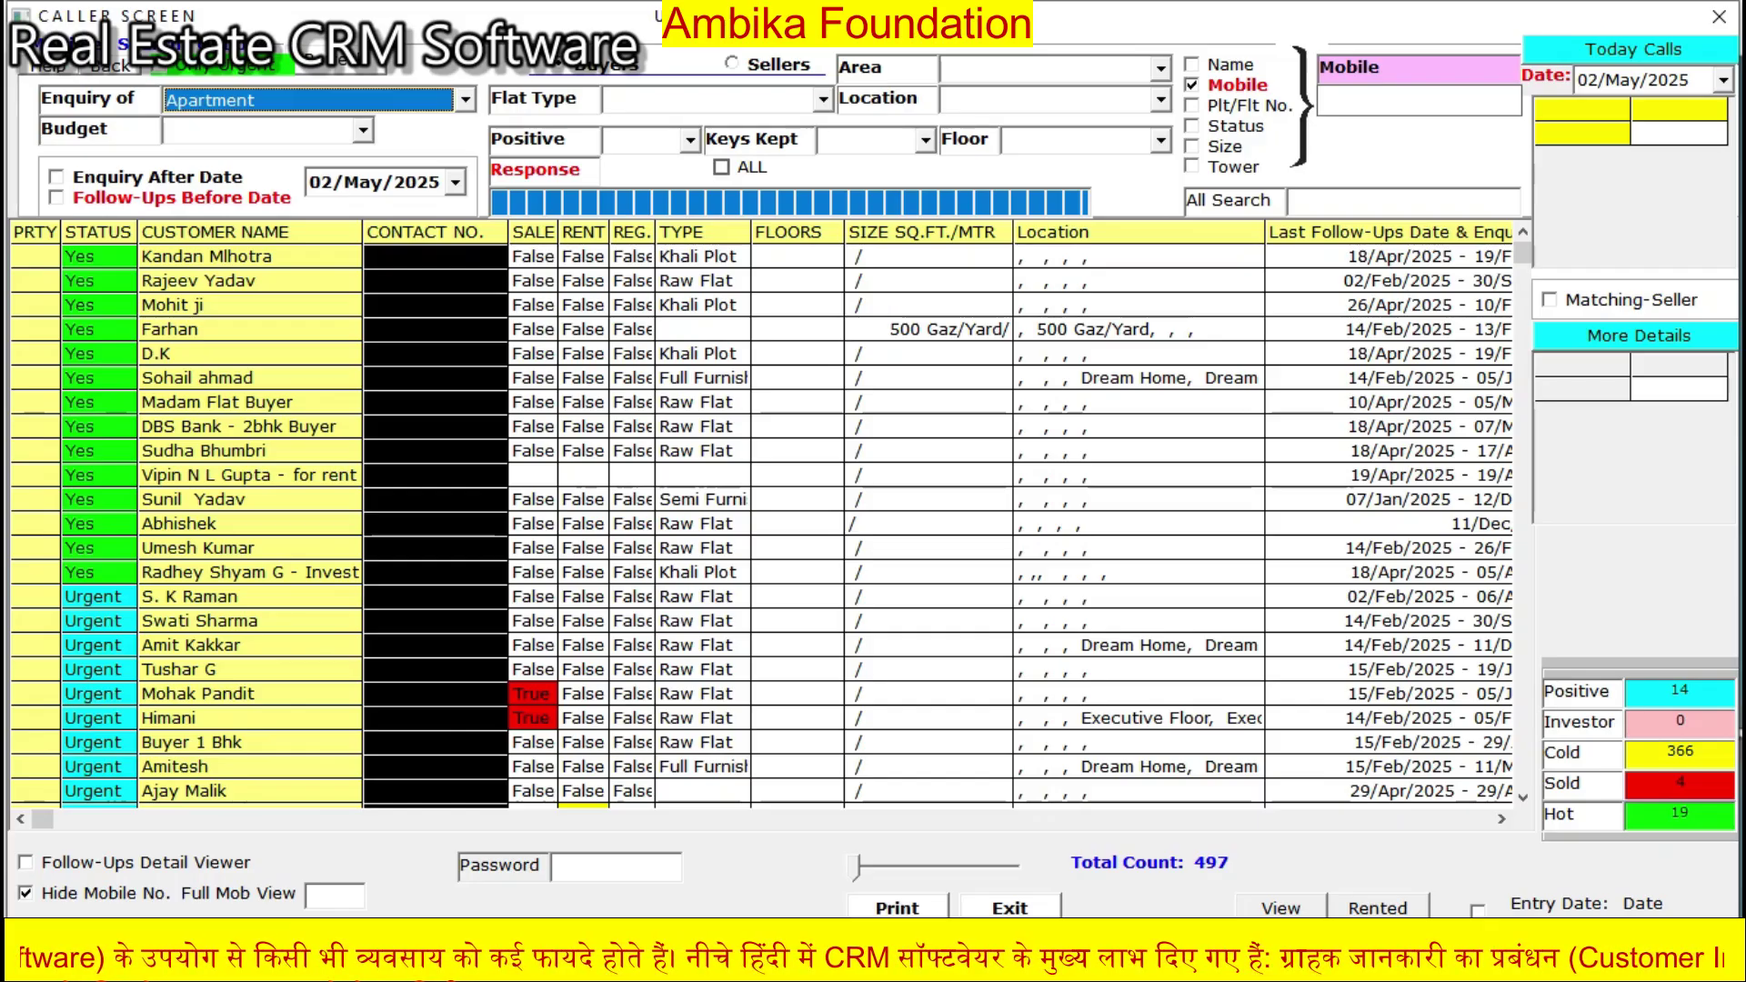
pyautogui.click(465, 100)
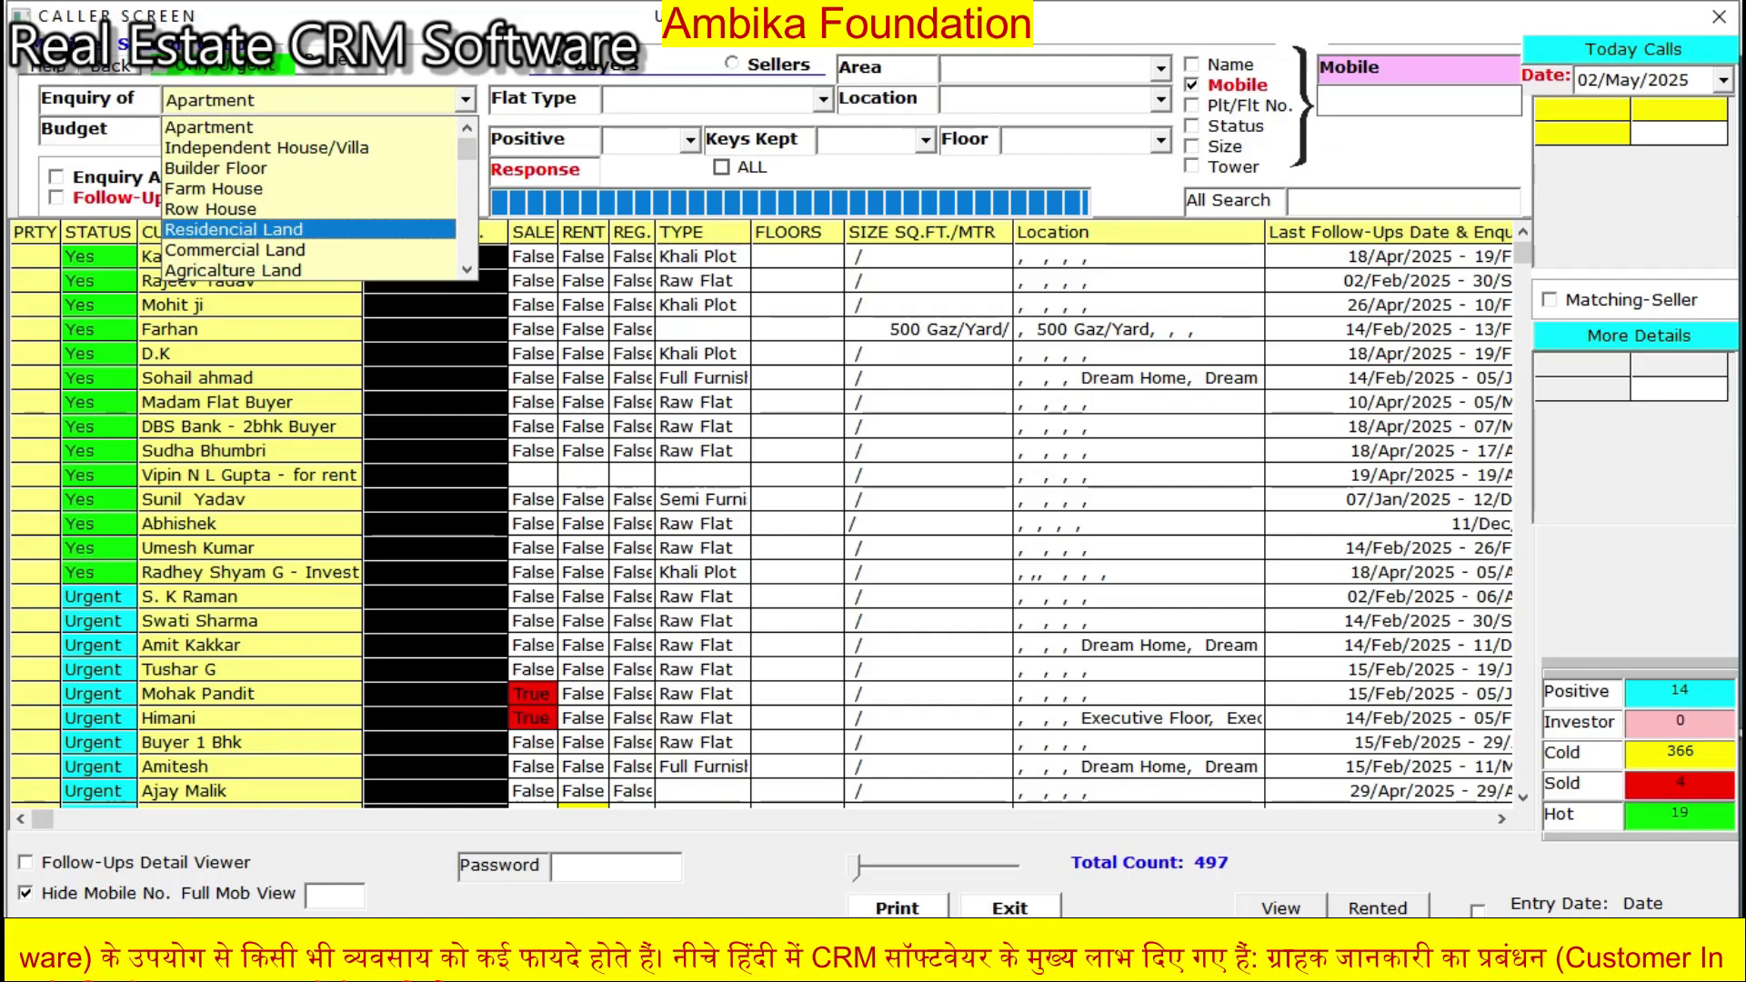
pyautogui.press('Return')
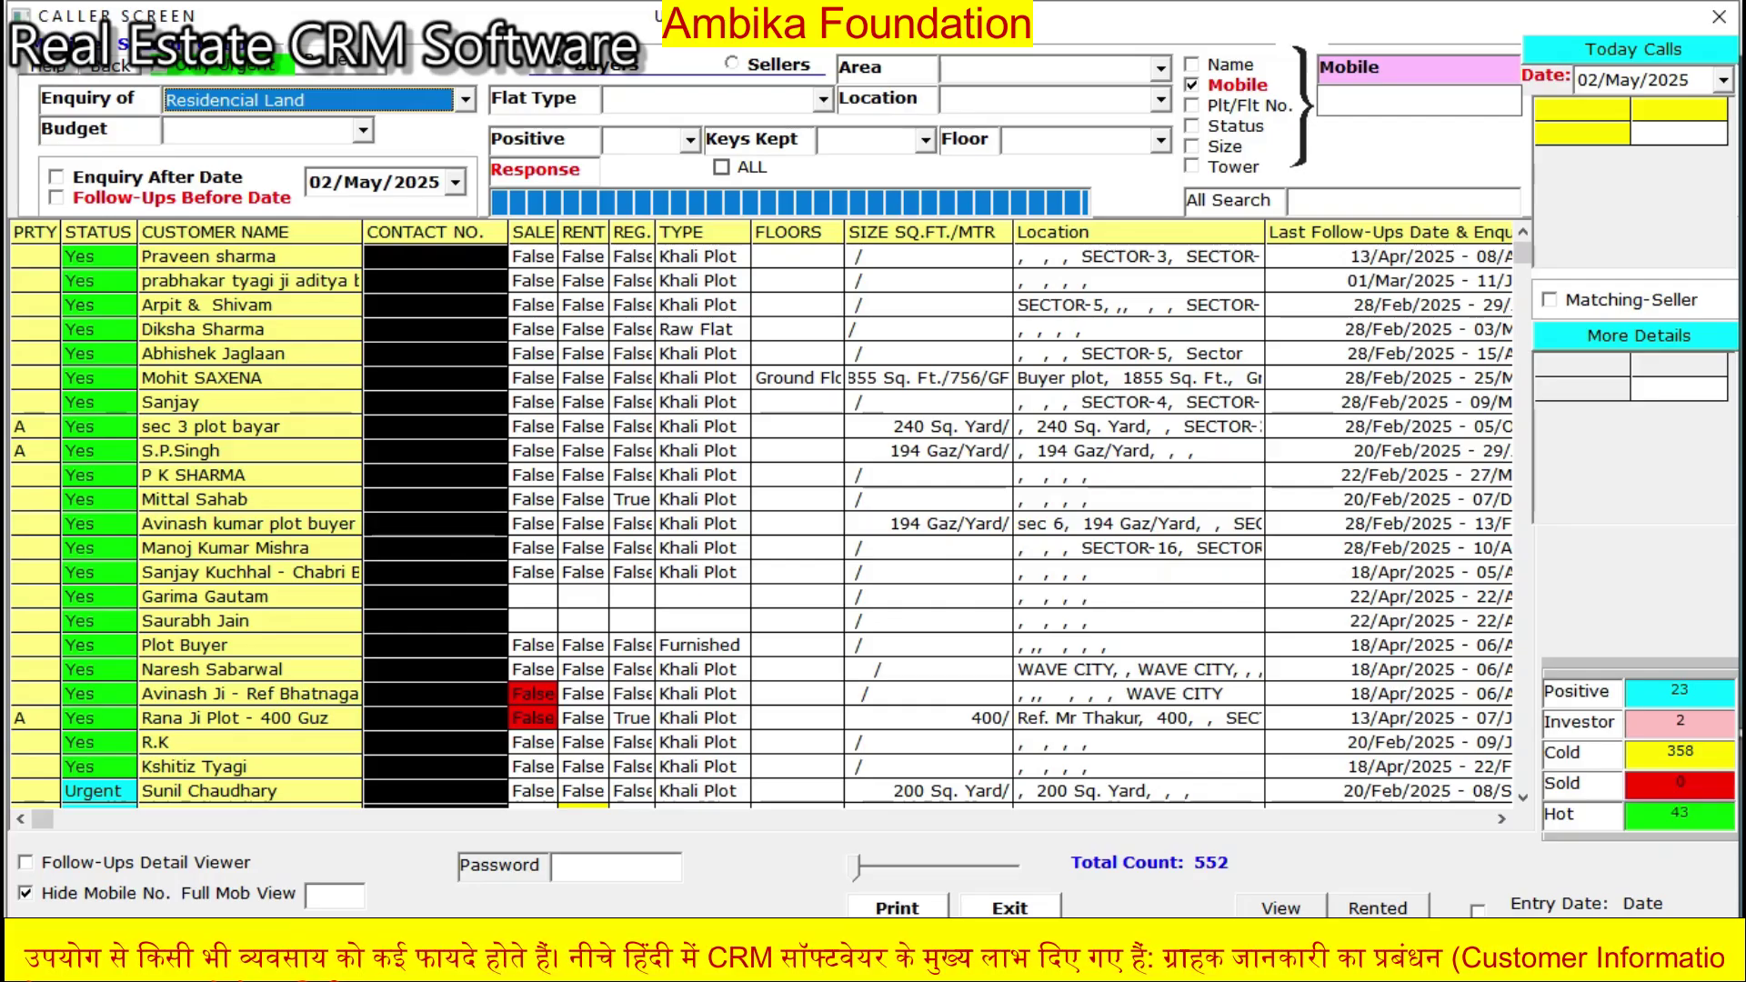
pyautogui.click(27, 893)
pyautogui.press('space')
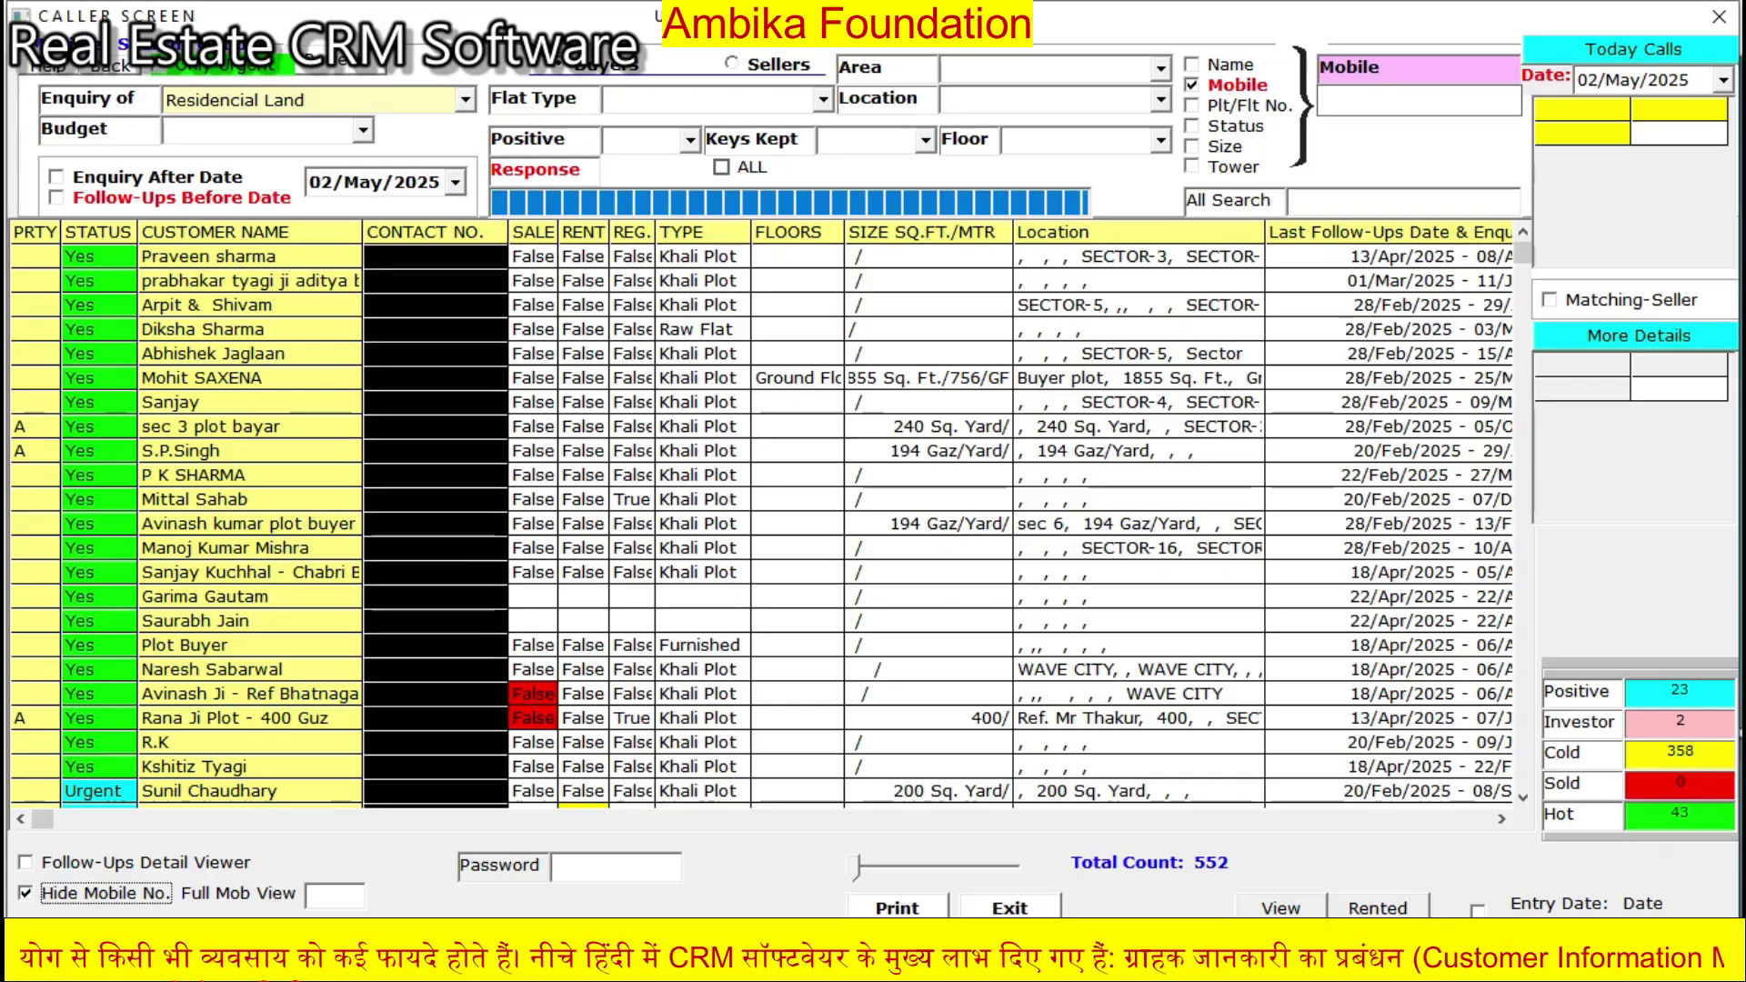
# - Set the caller list's enquiry type to Apartment, check the response options and browse further down the list
pyautogui.click(465, 100)
pyautogui.scroll(2, 436, 129)
pyautogui.press('Return')
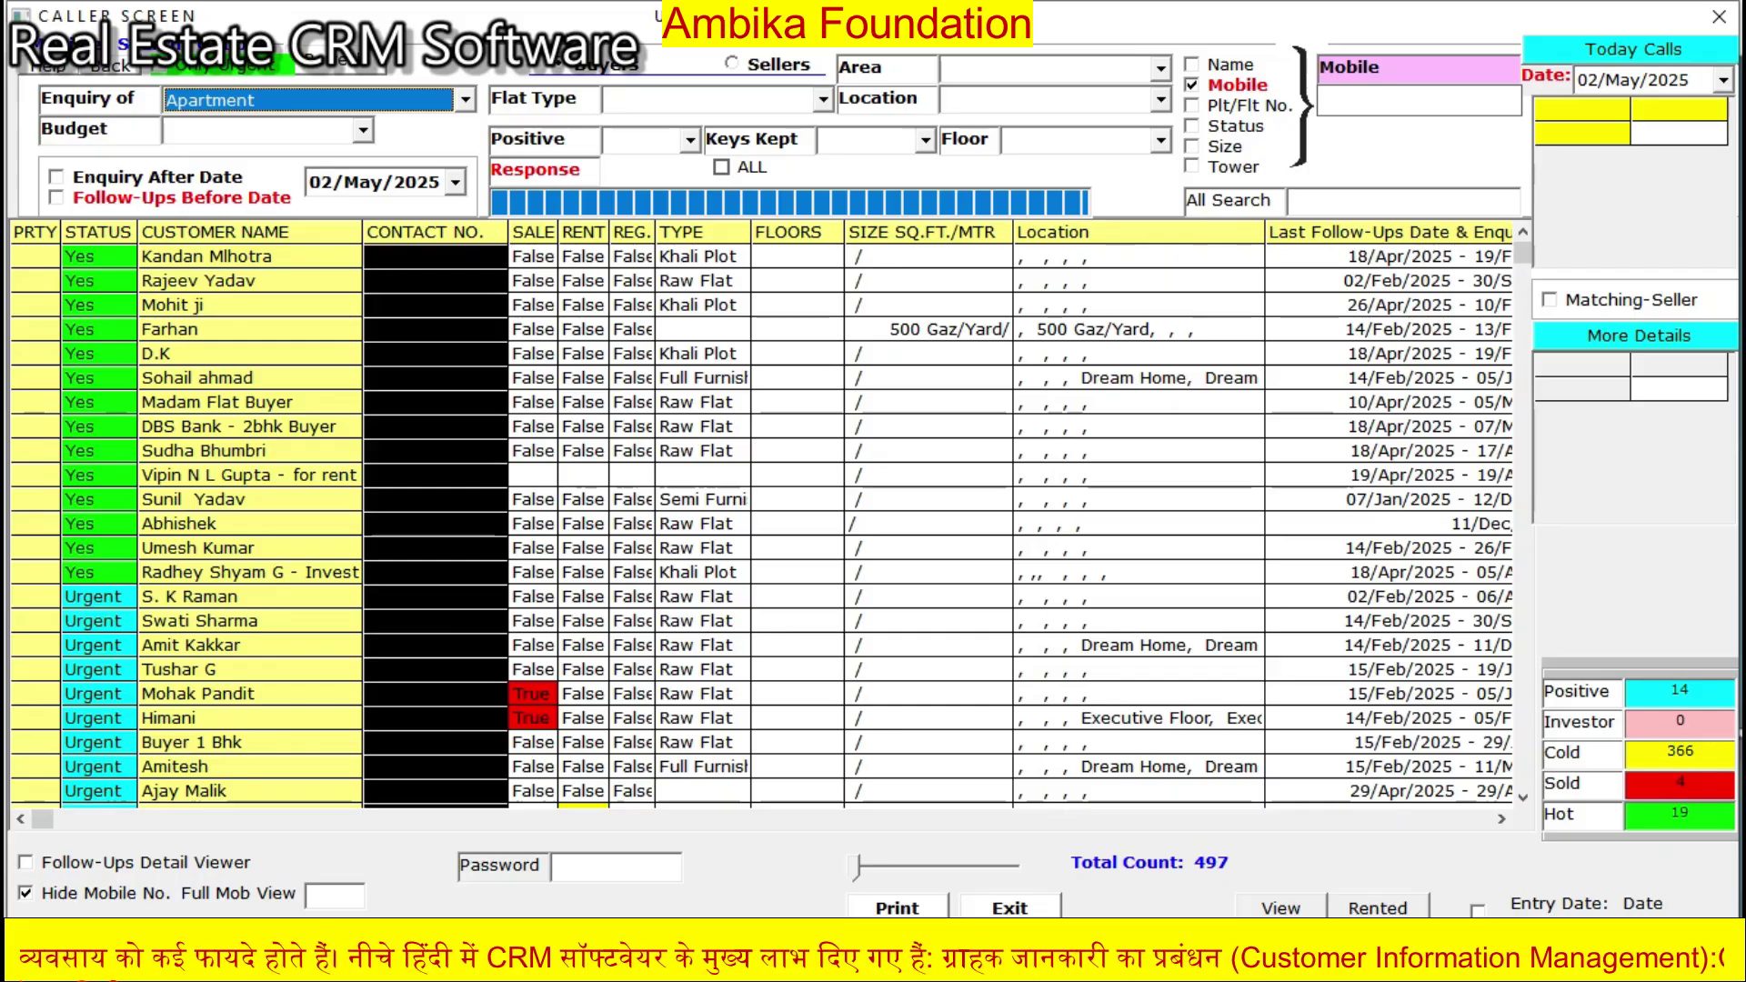
pyautogui.click(691, 140)
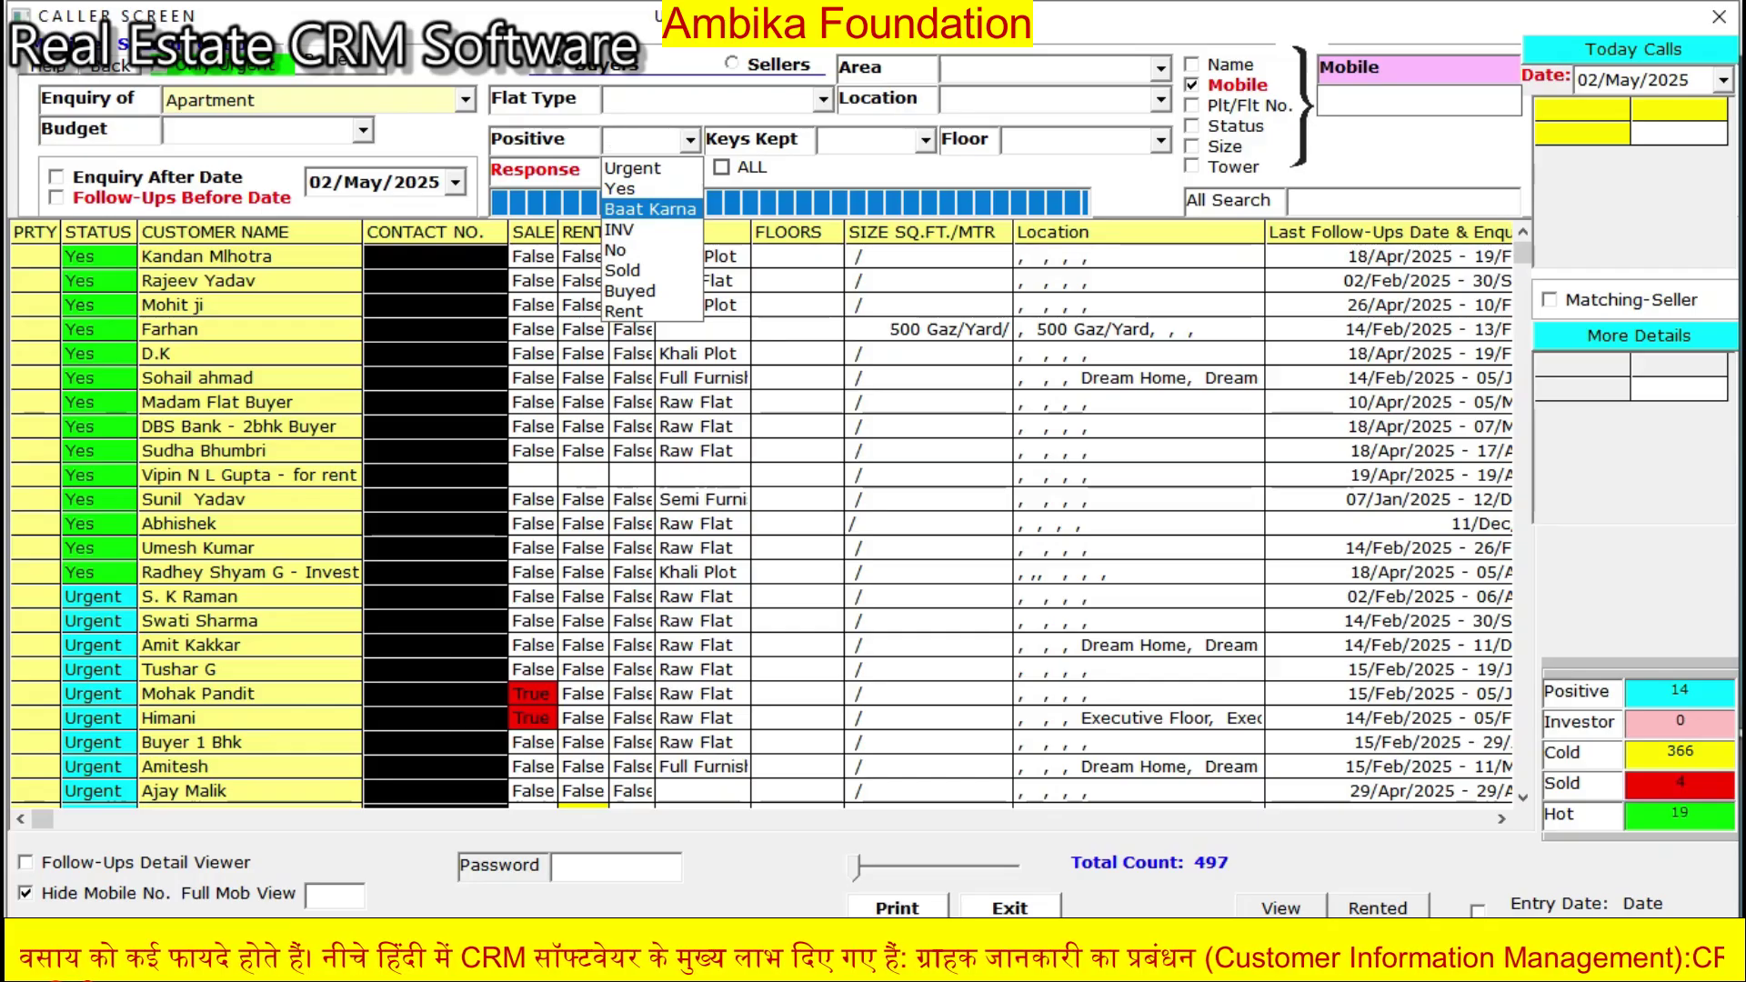
pyautogui.click(1523, 546)
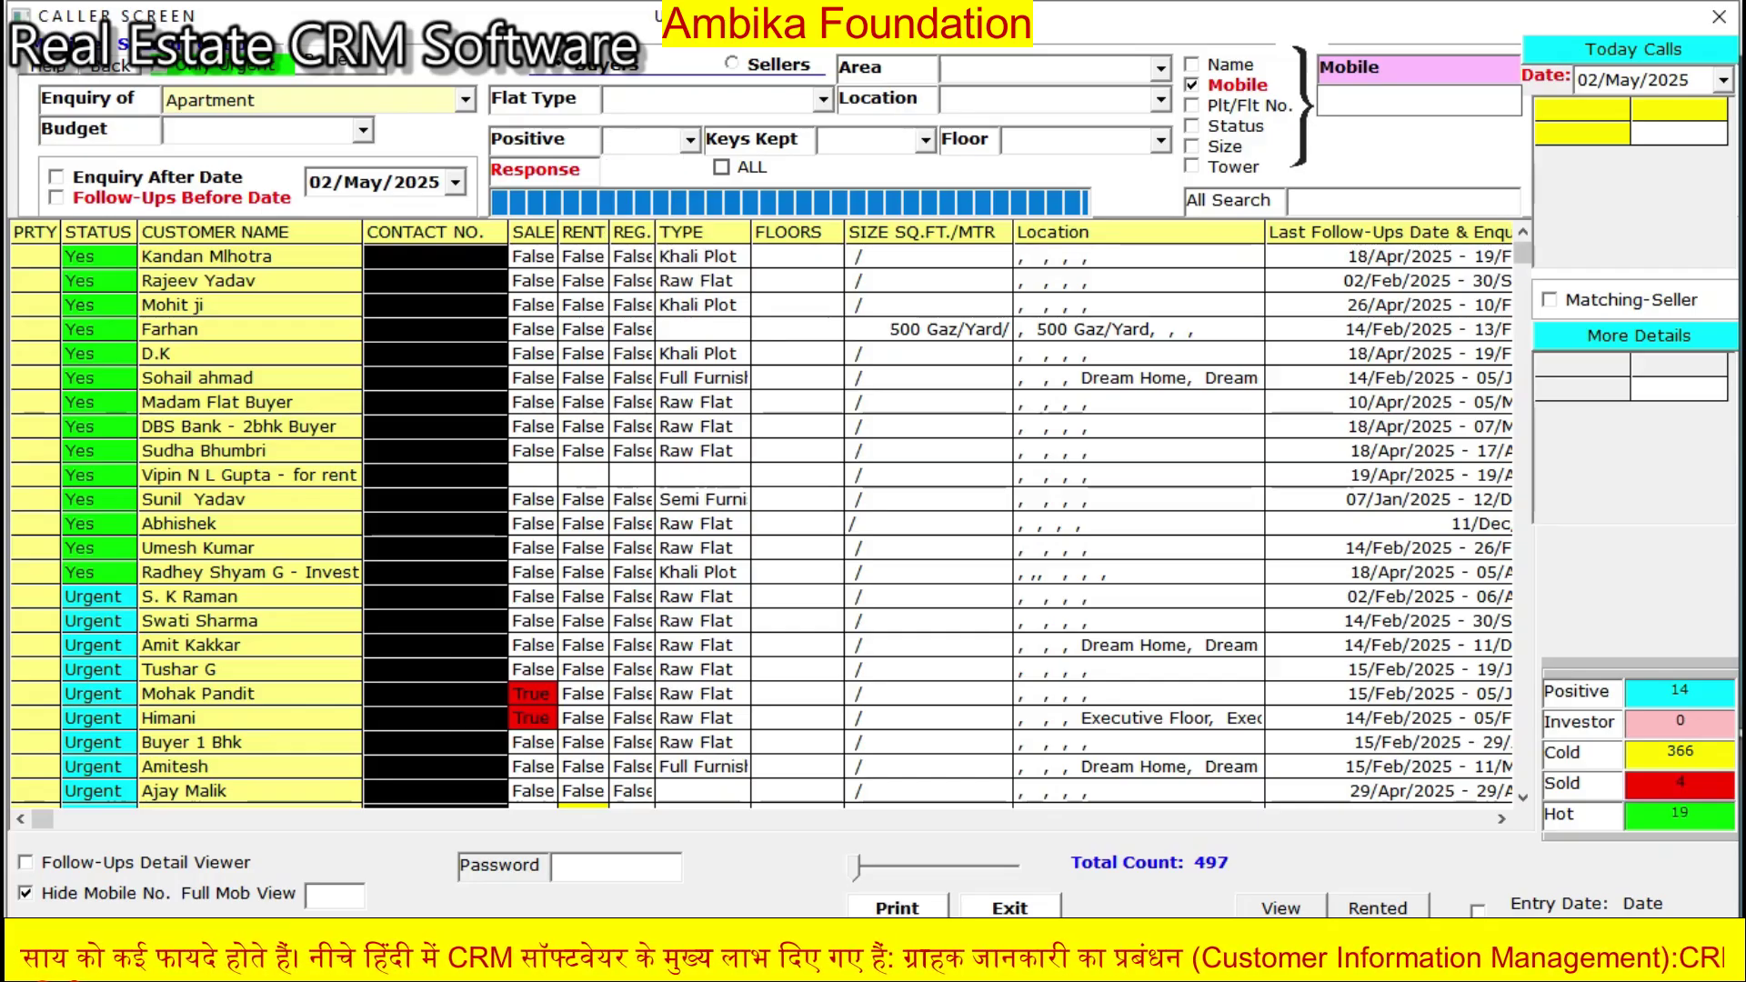
pyautogui.click(1522, 546)
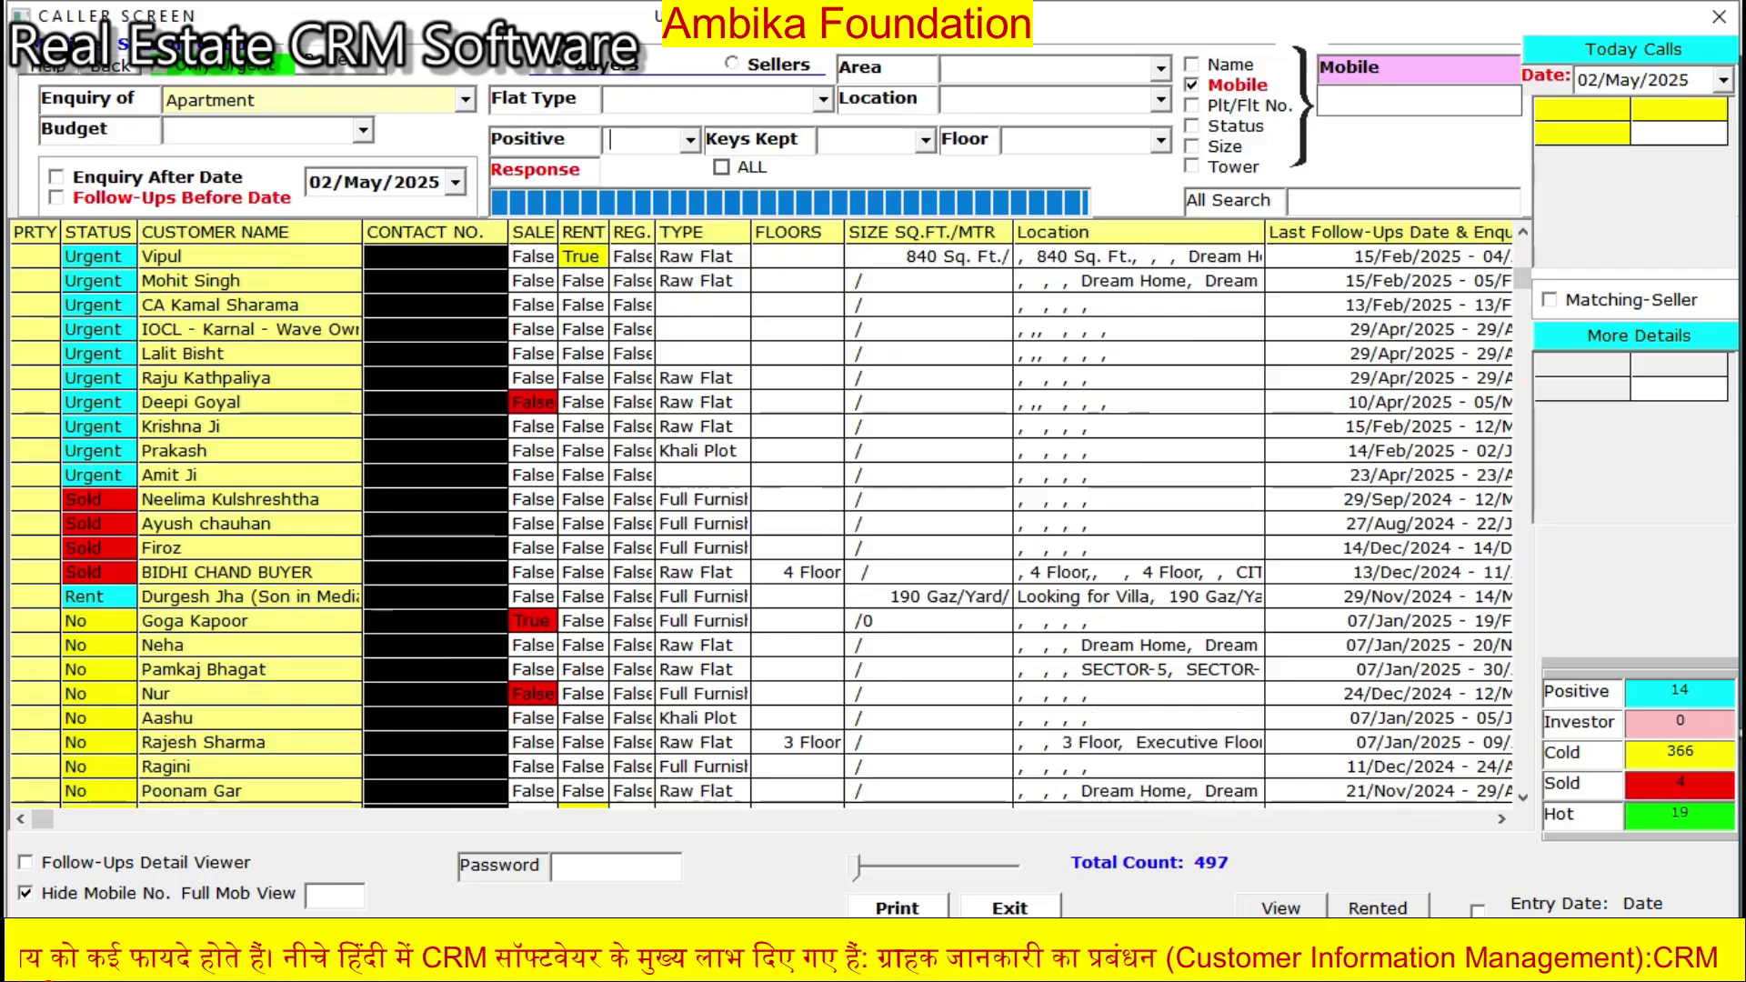
# - Filter the Apartment enquiries by the Urgent response and unhide the mobile numbers
pyautogui.click(690, 140)
pyautogui.click(637, 168)
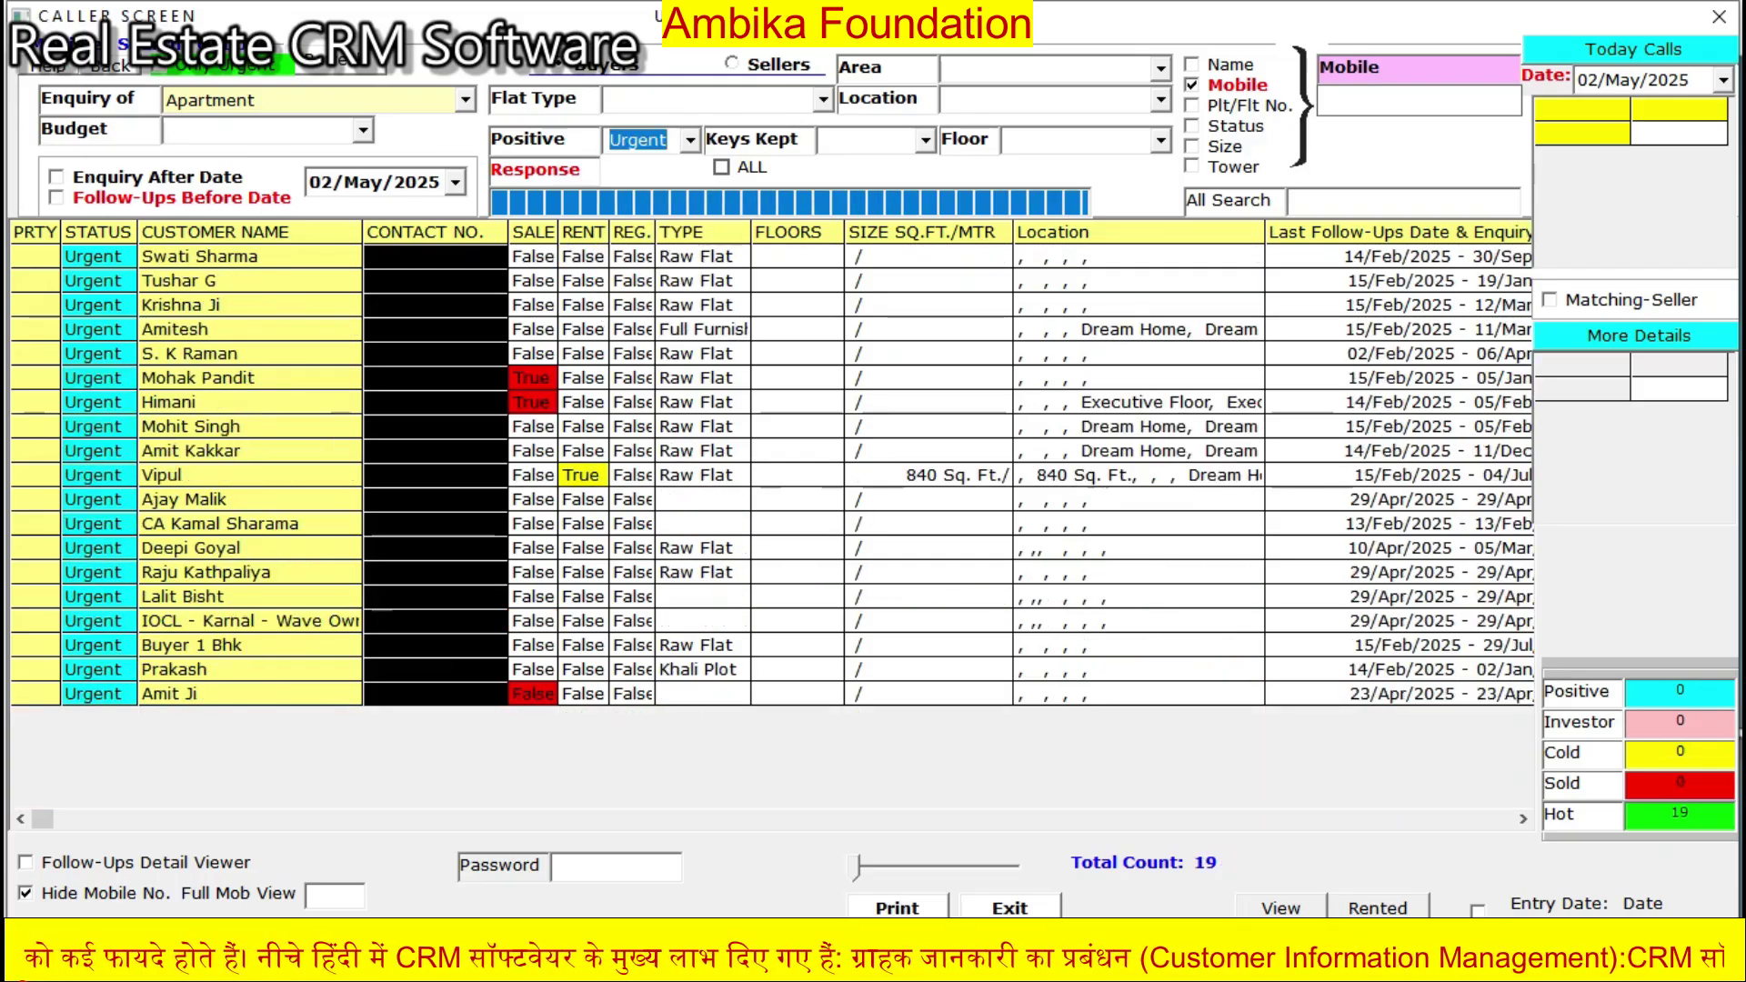
pyautogui.click(25, 894)
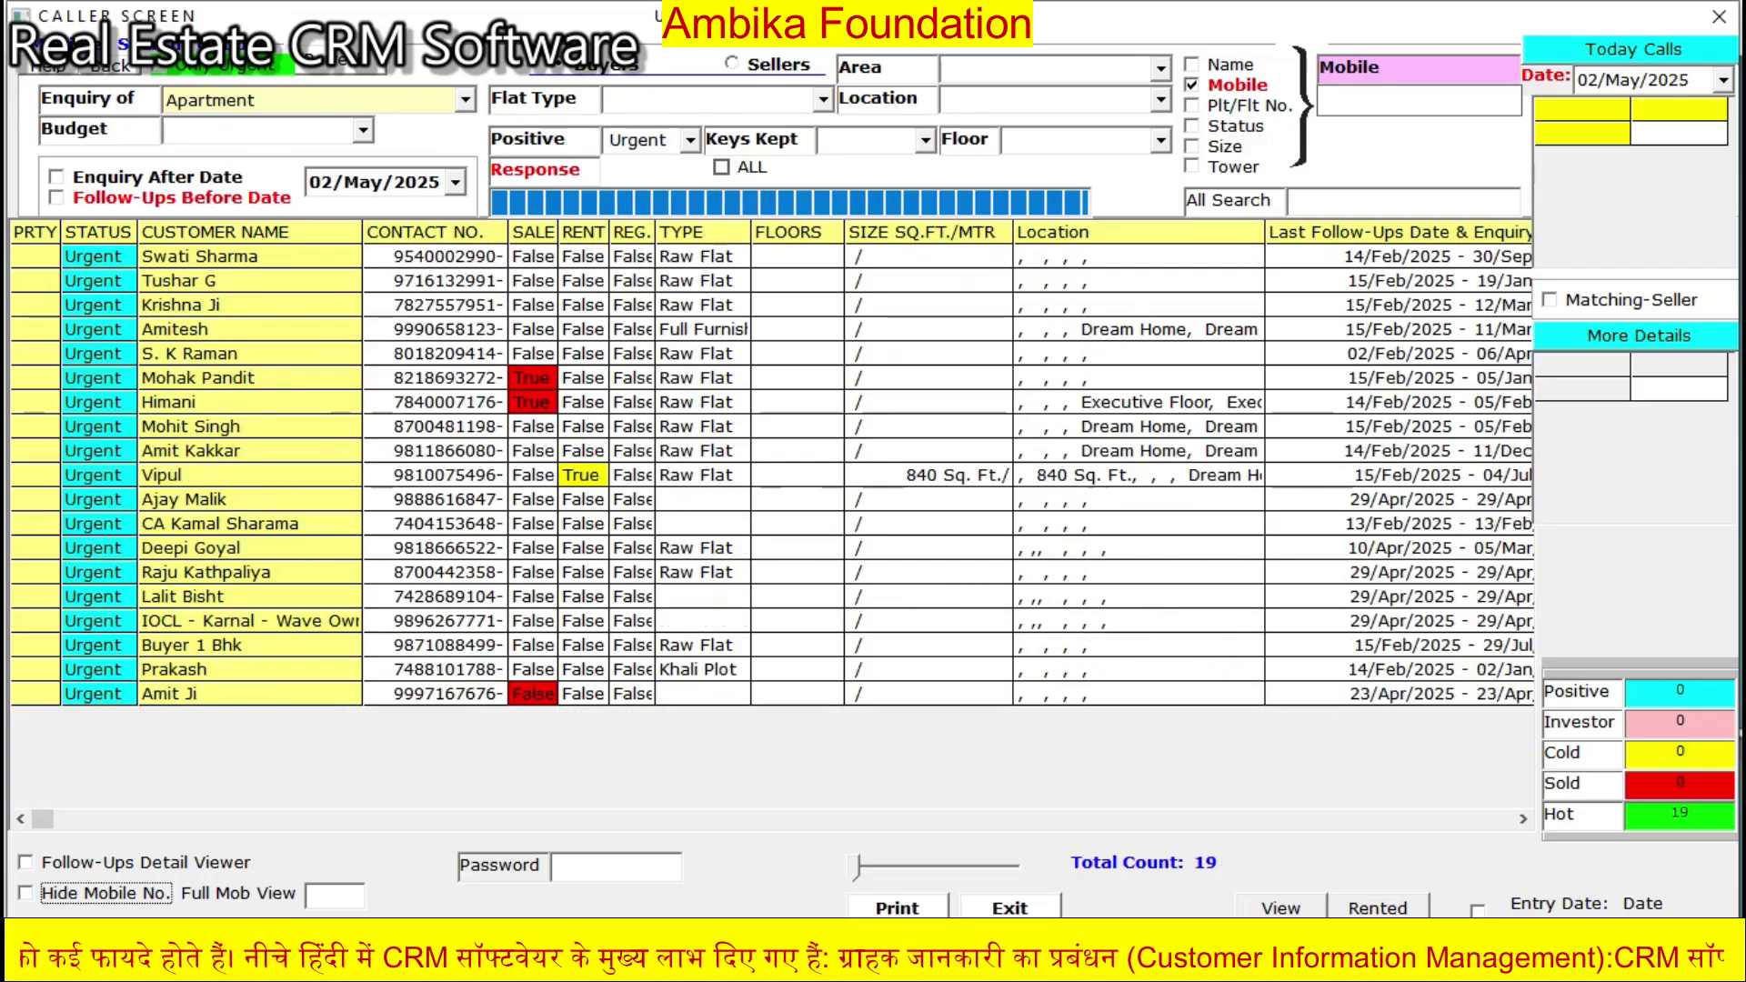
# - View the follow-up histories of the first and second listed urgent customers, closing each one
pyautogui.click(532, 258)
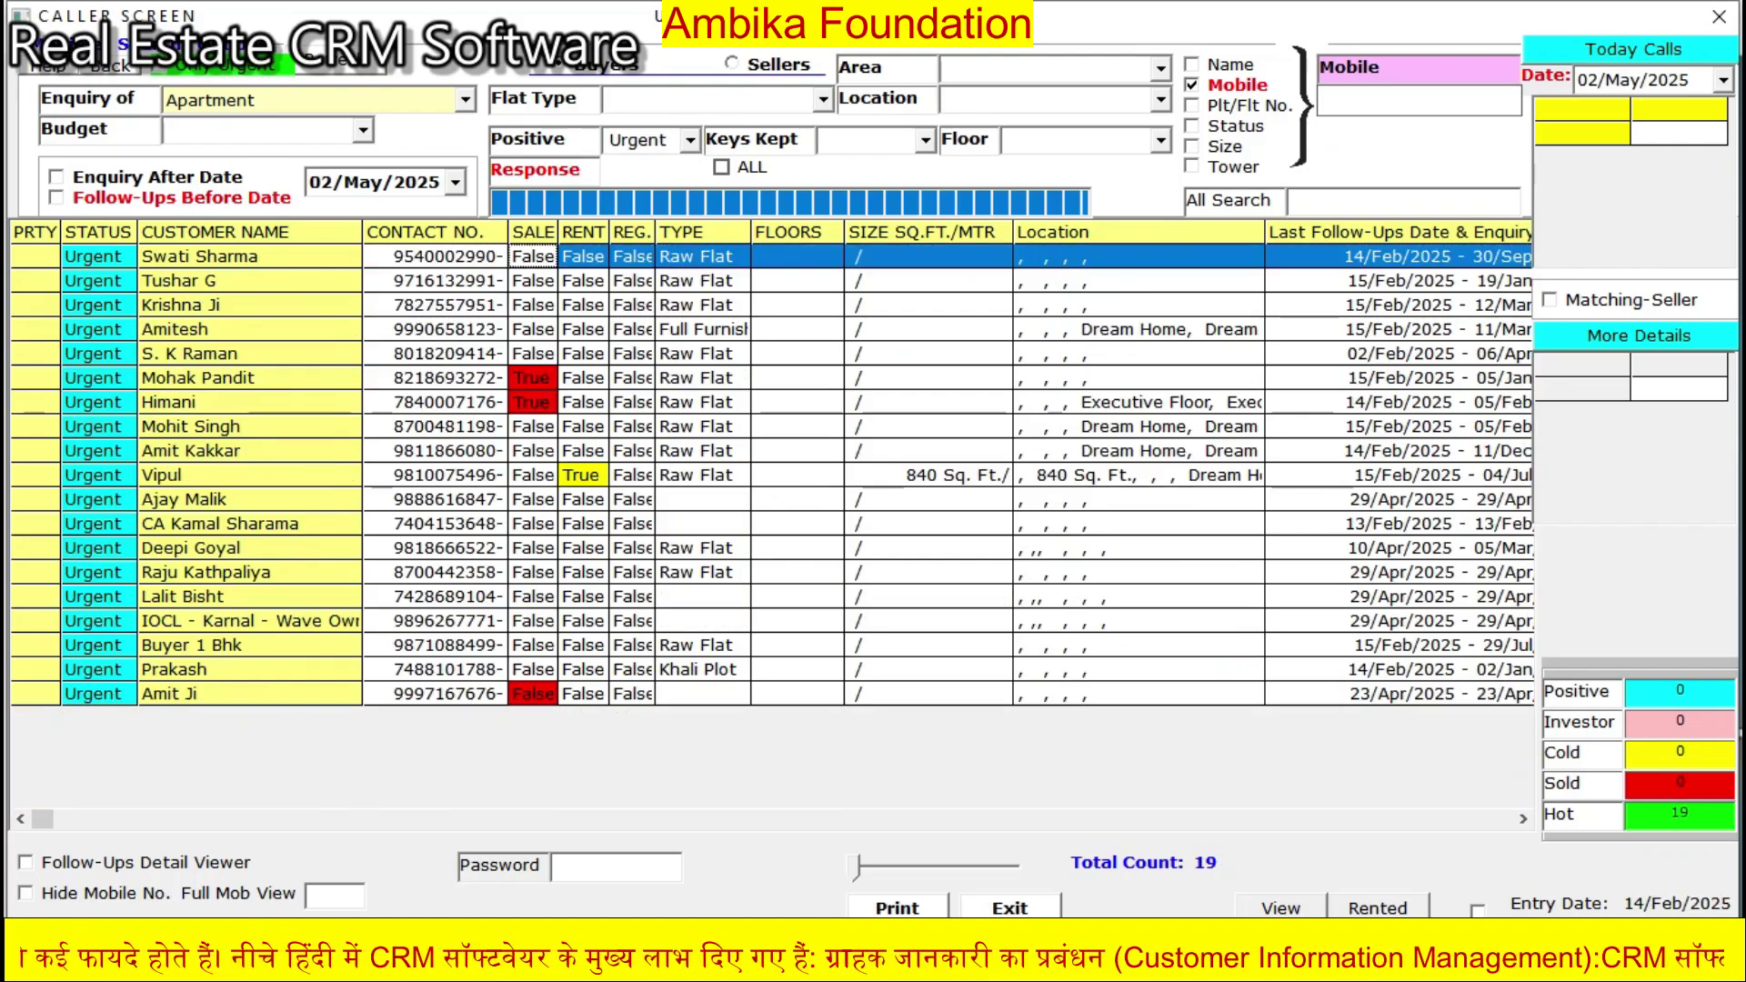
pyautogui.doubleClick(532, 258)
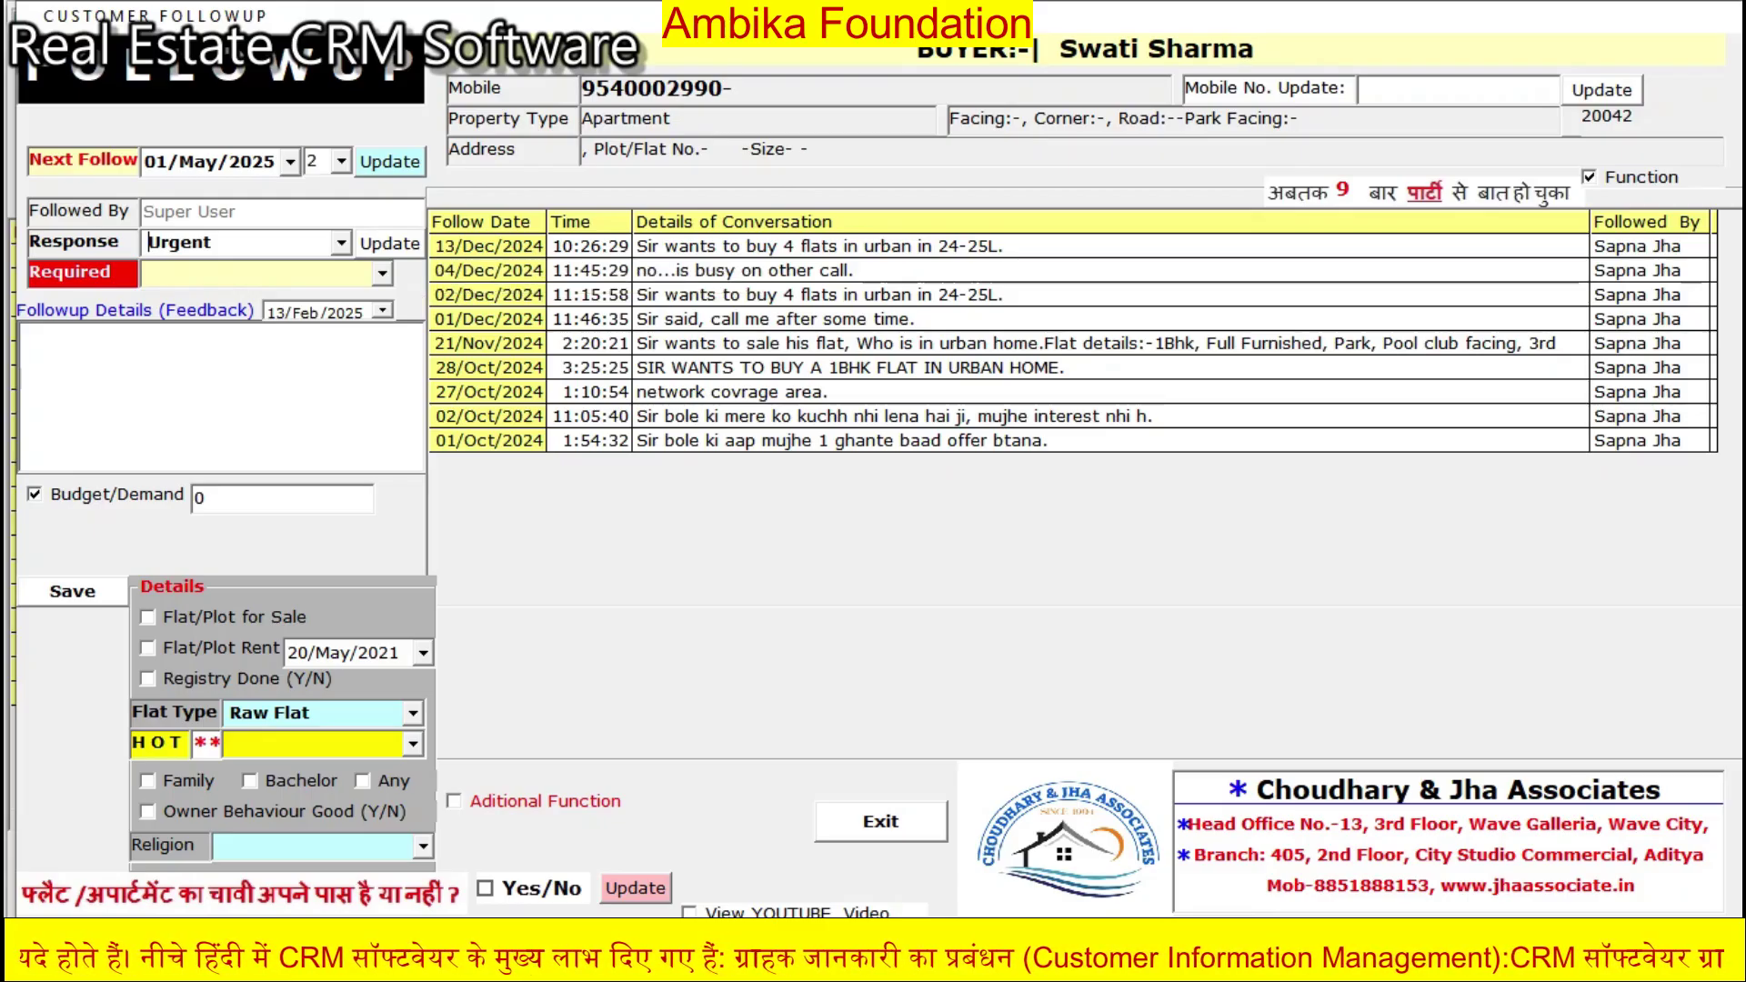
pyautogui.click(880, 822)
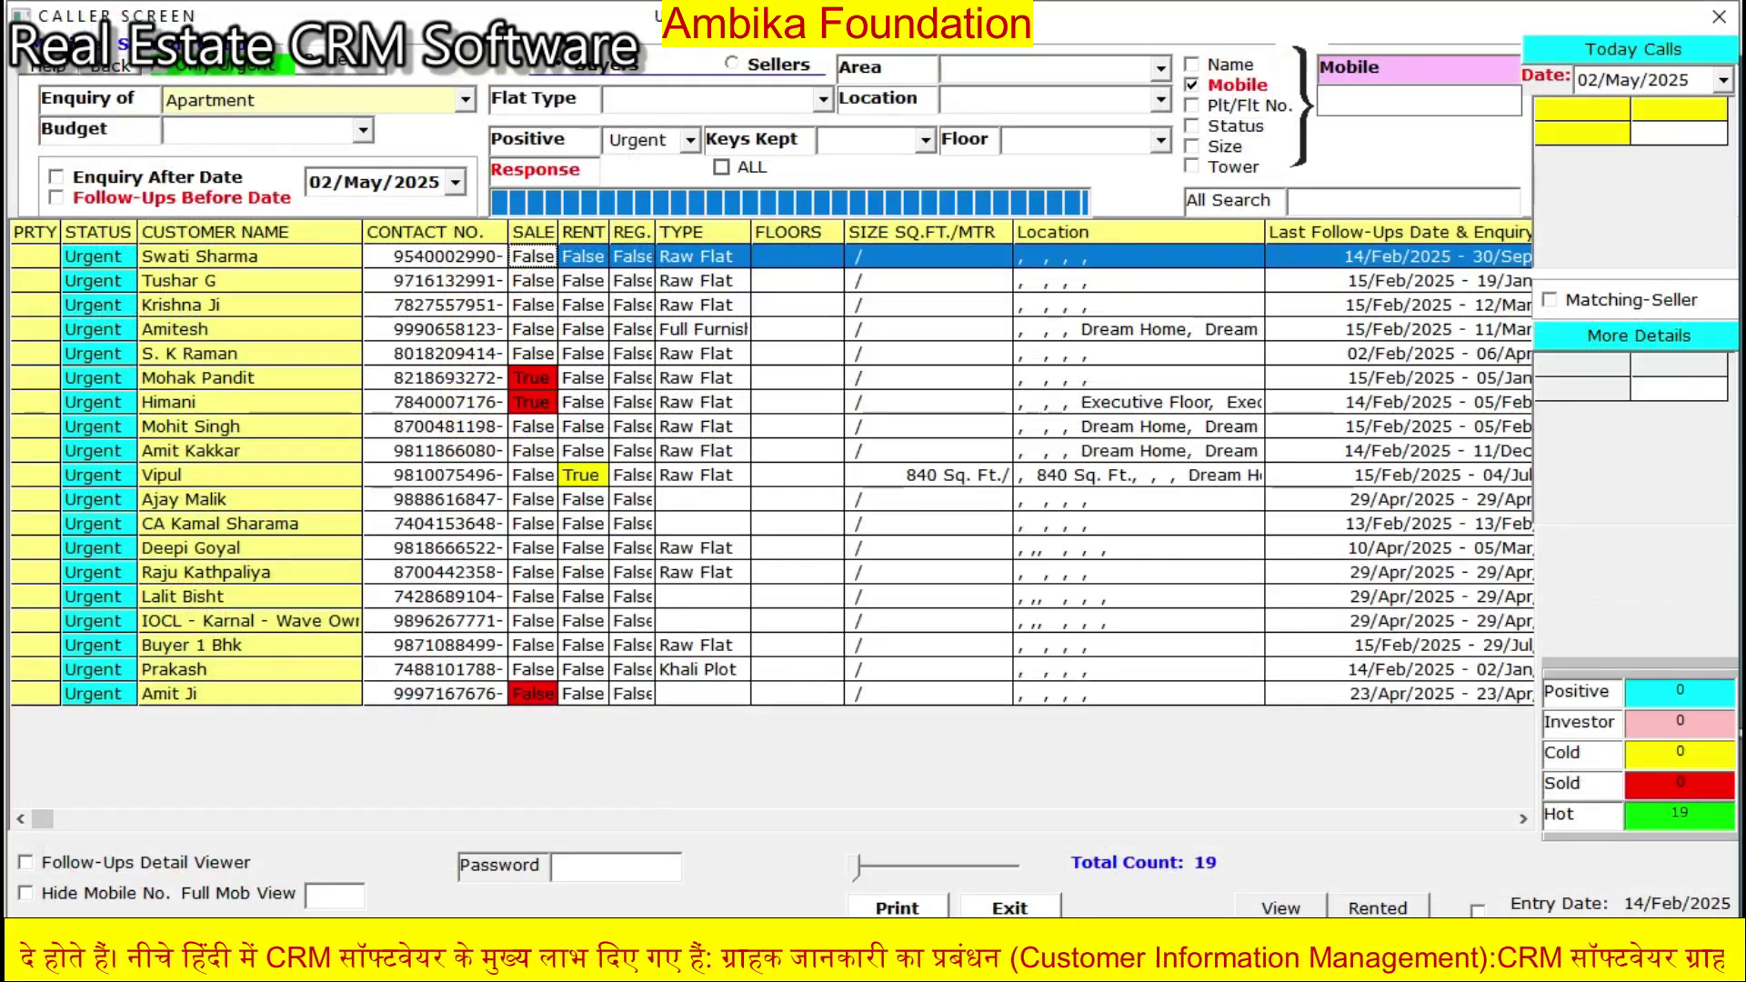
pyautogui.click(533, 281)
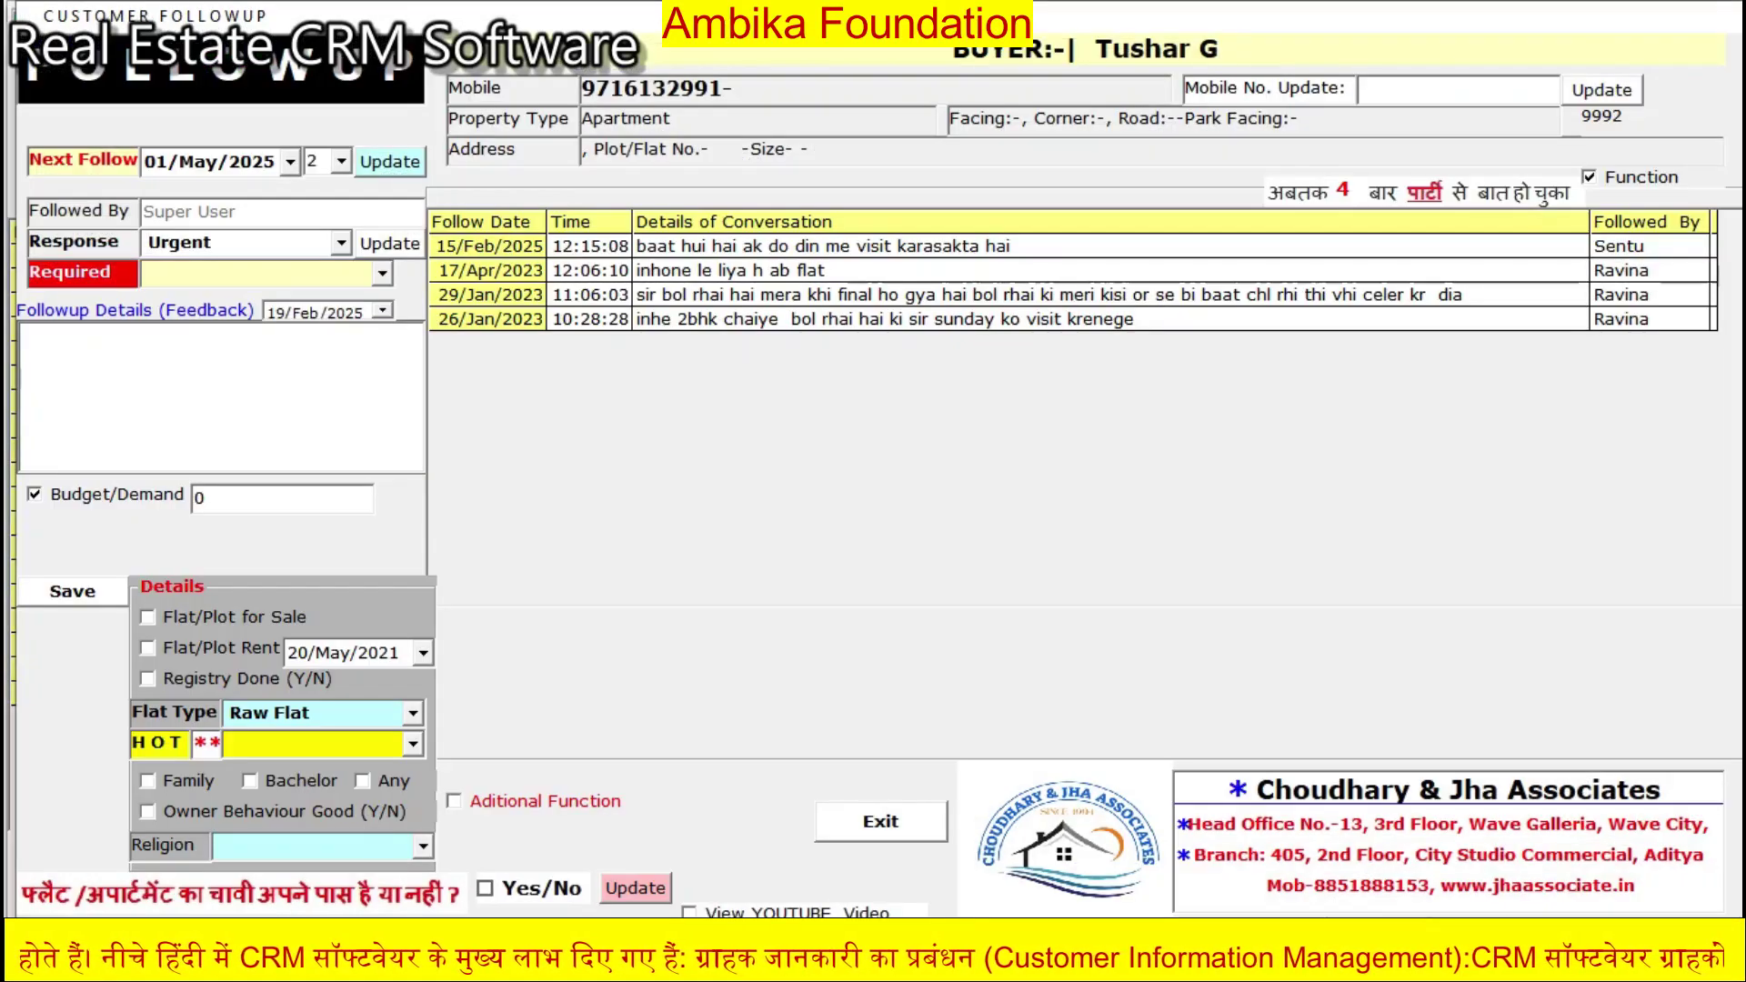
pyautogui.click(881, 821)
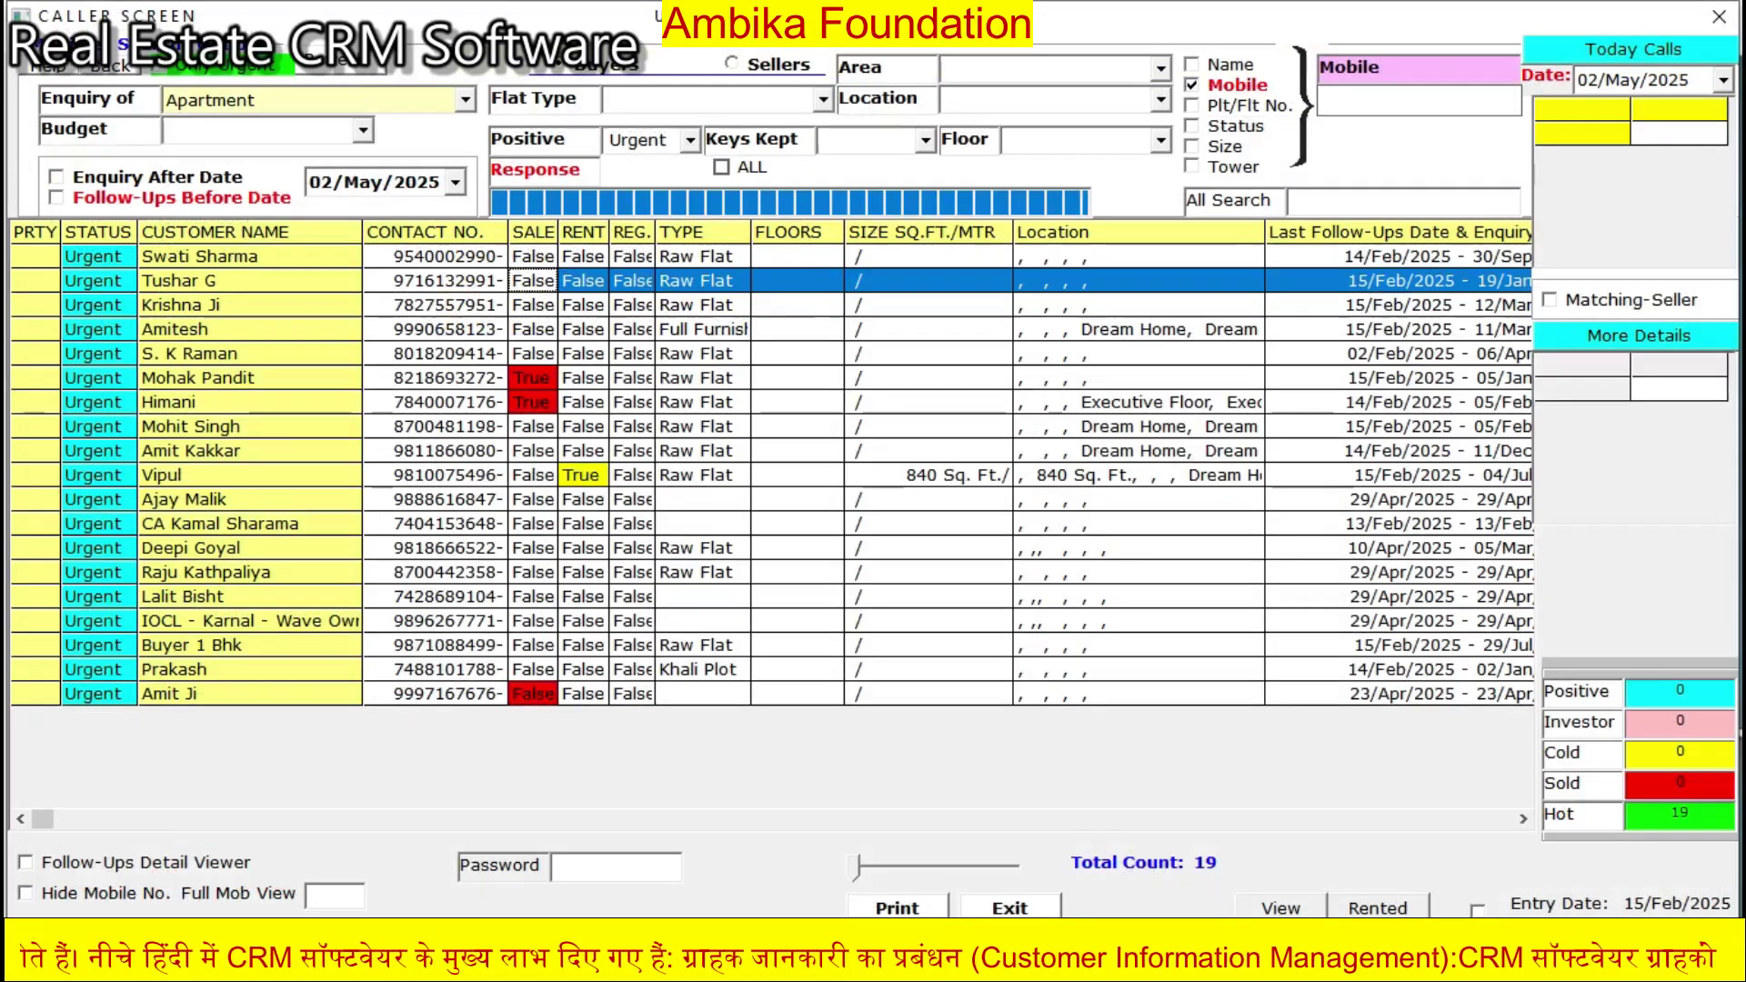
# - View the follow-up histories of the eighth, fourteenth and last listed customers, then open the eleventh customer's history
pyautogui.click(533, 427)
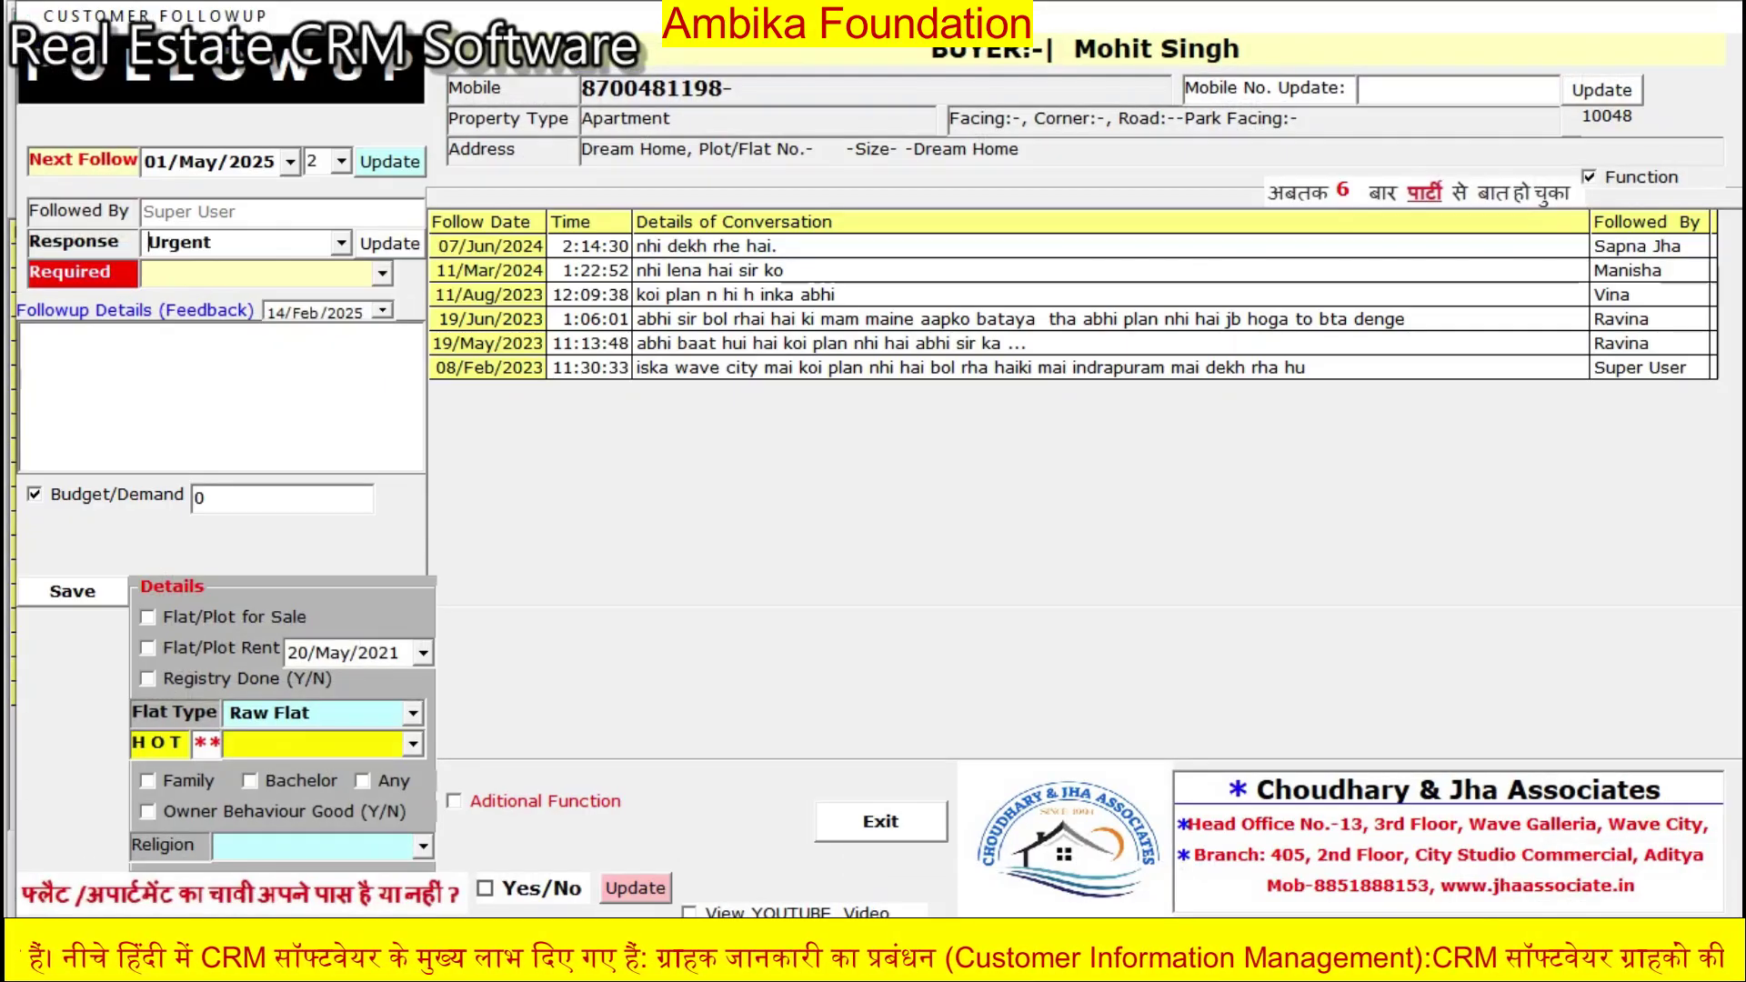
pyautogui.click(880, 822)
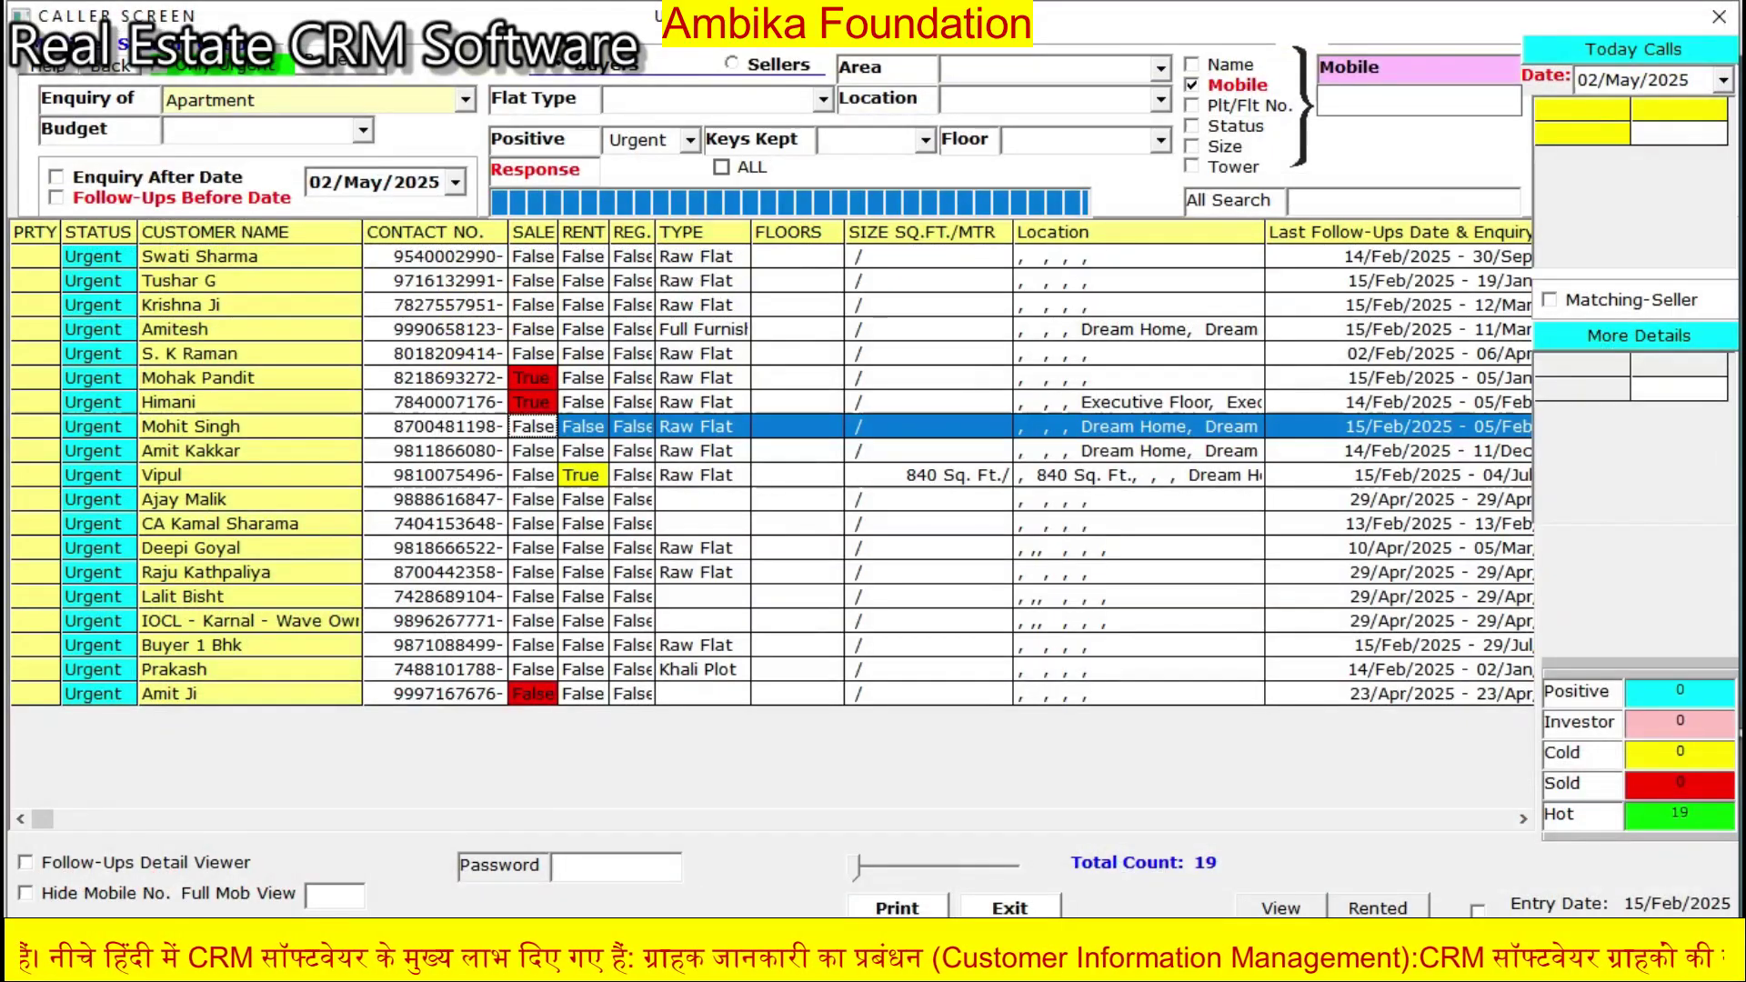
pyautogui.click(533, 572)
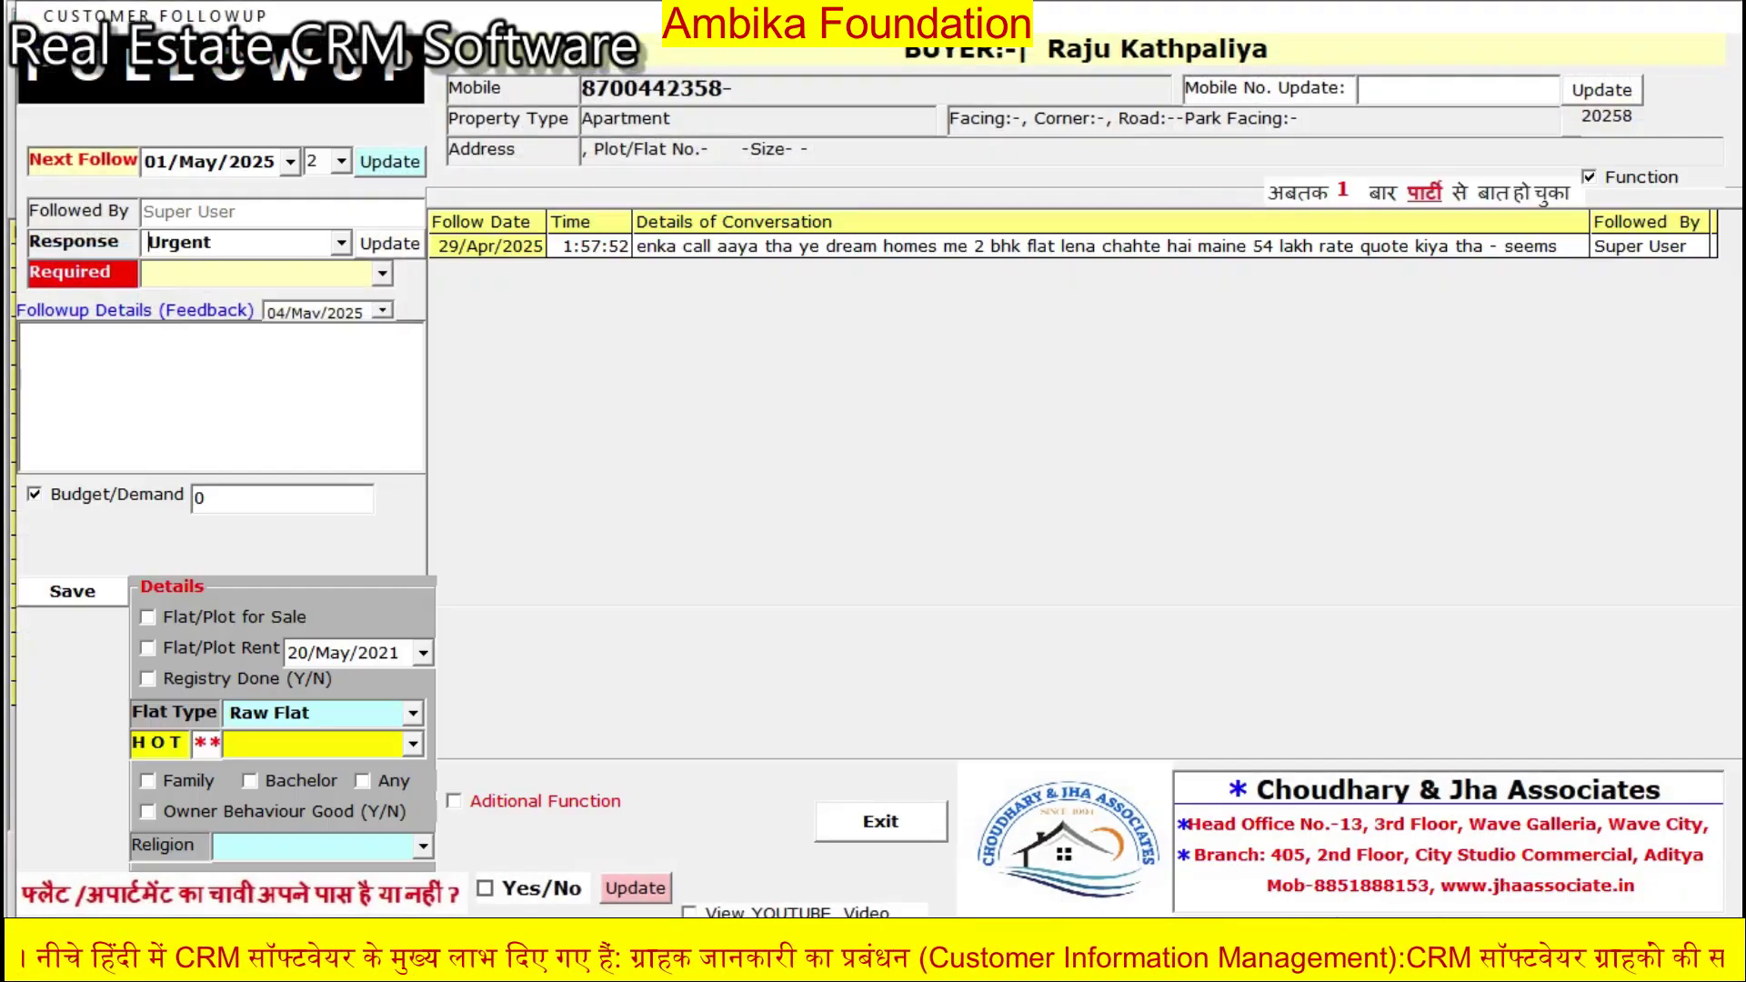
pyautogui.click(880, 821)
pyautogui.click(533, 694)
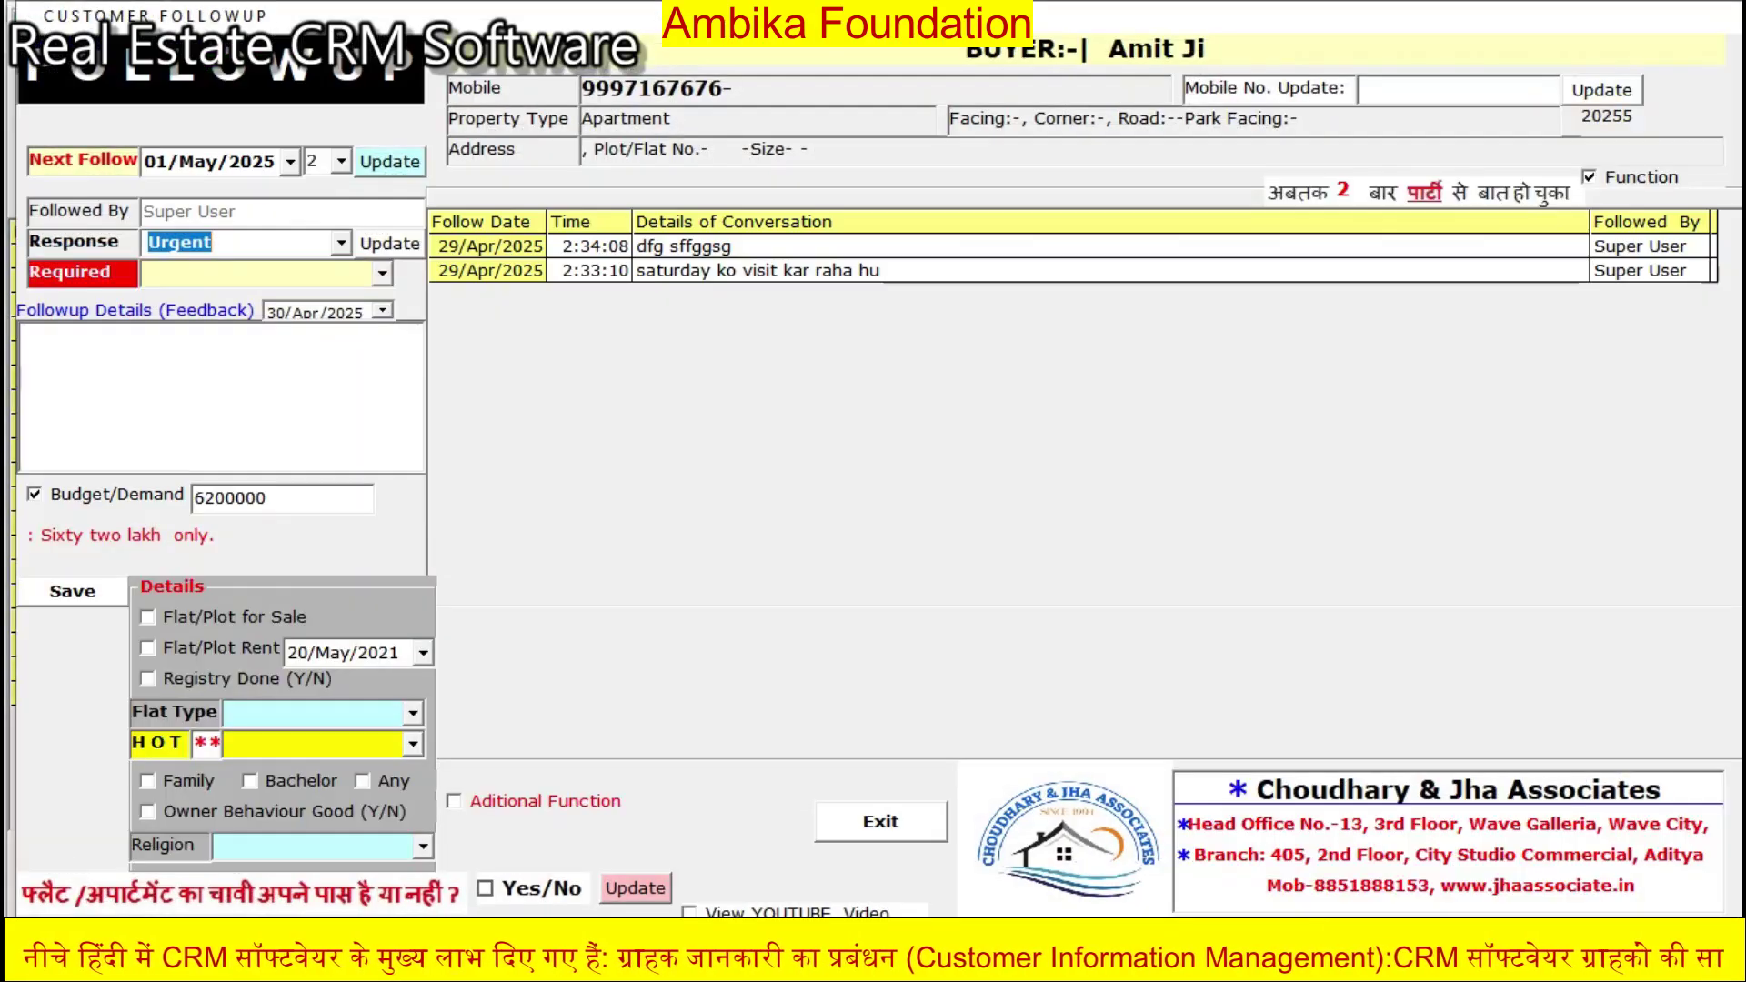
pyautogui.click(881, 821)
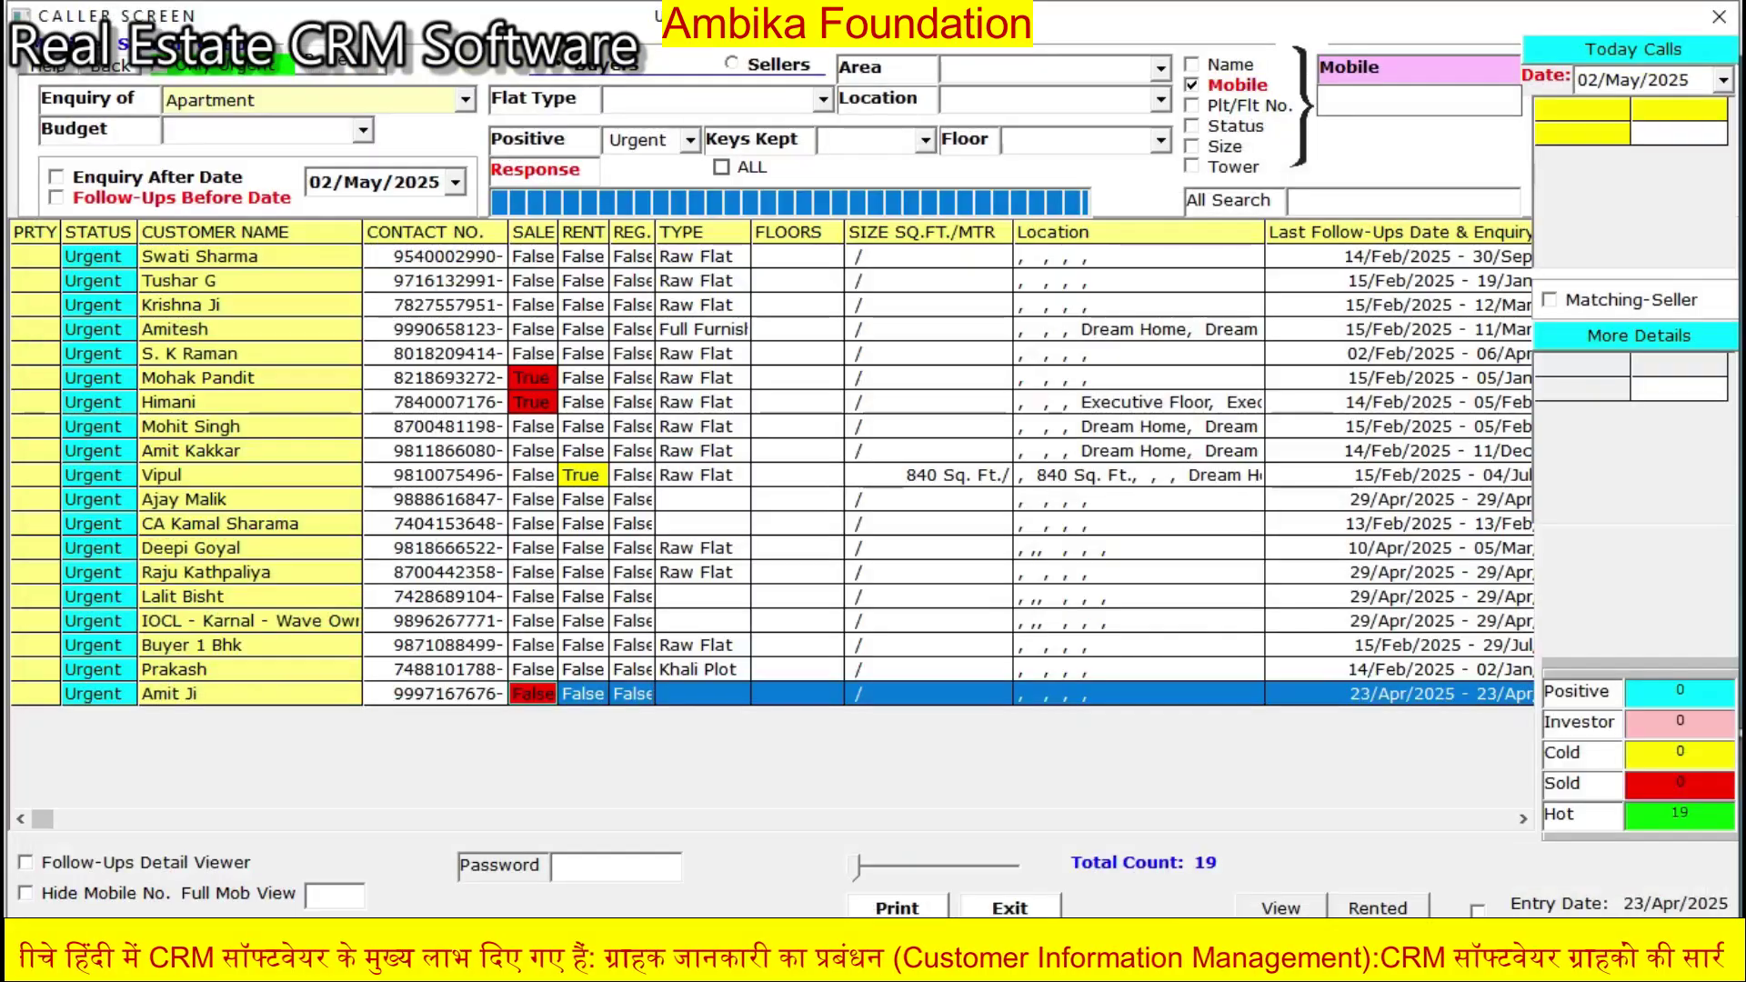
pyautogui.doubleClick(533, 499)
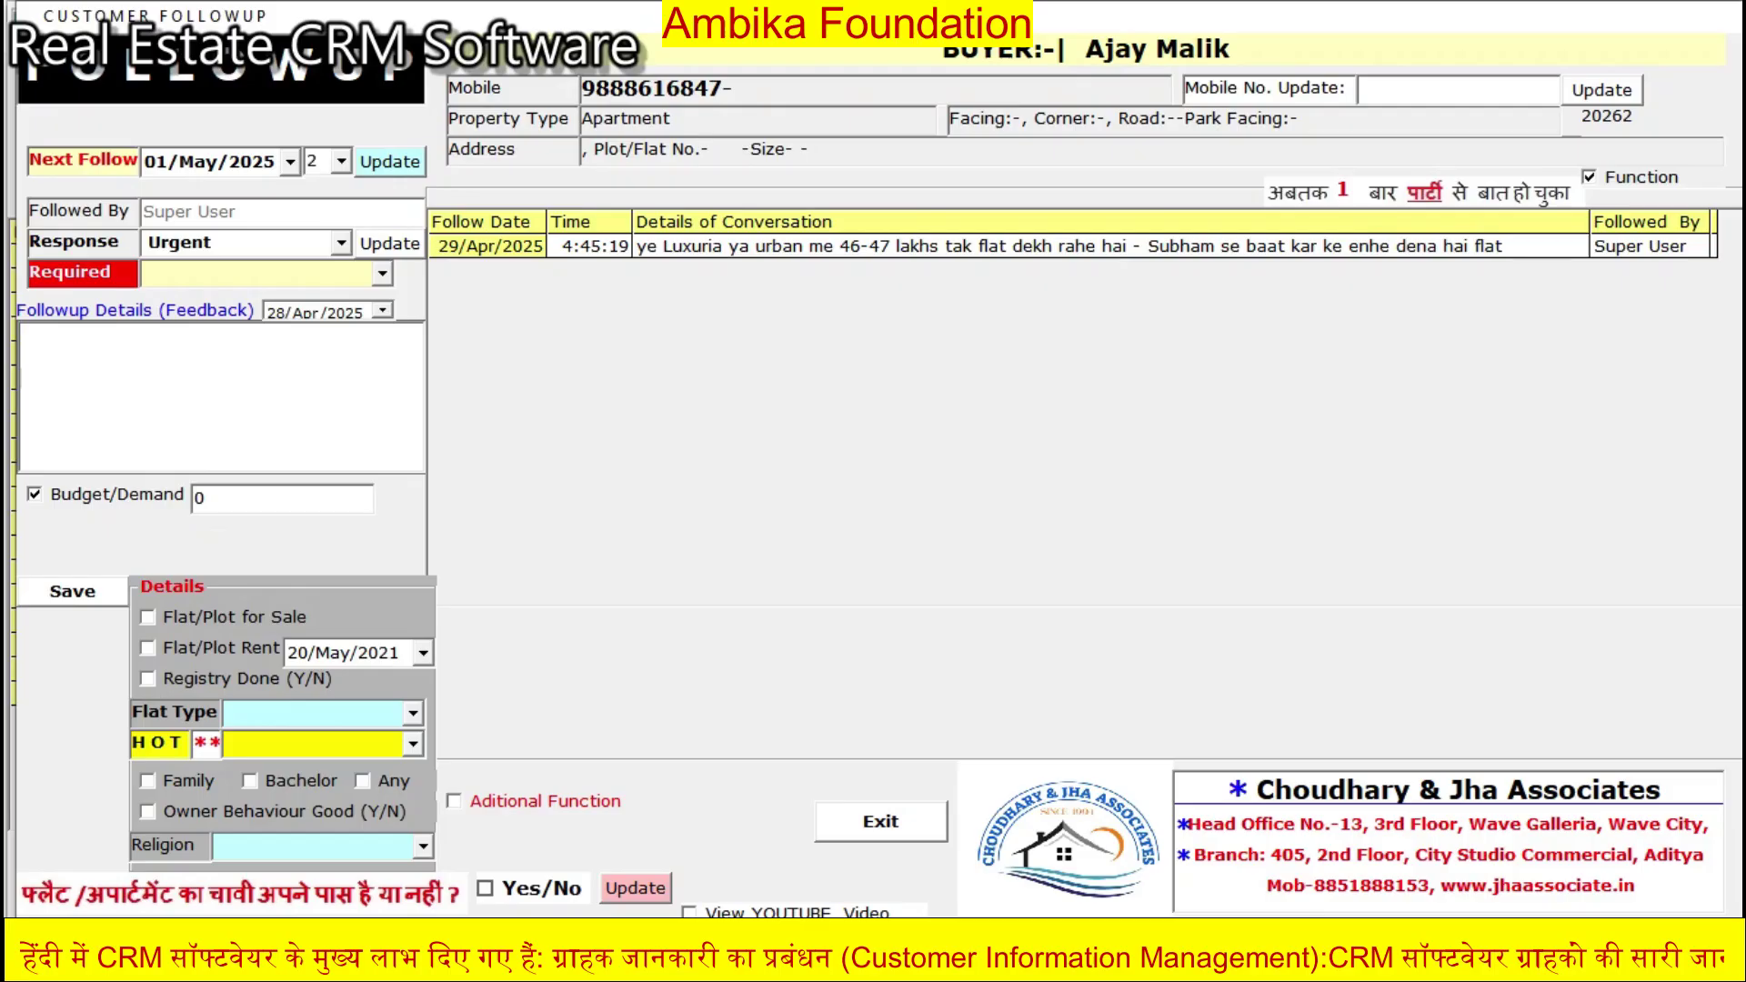
# - Close the eleventh customer's follow-up history, view and close the ninth customer's history, then select the seventh customer
pyautogui.click(881, 821)
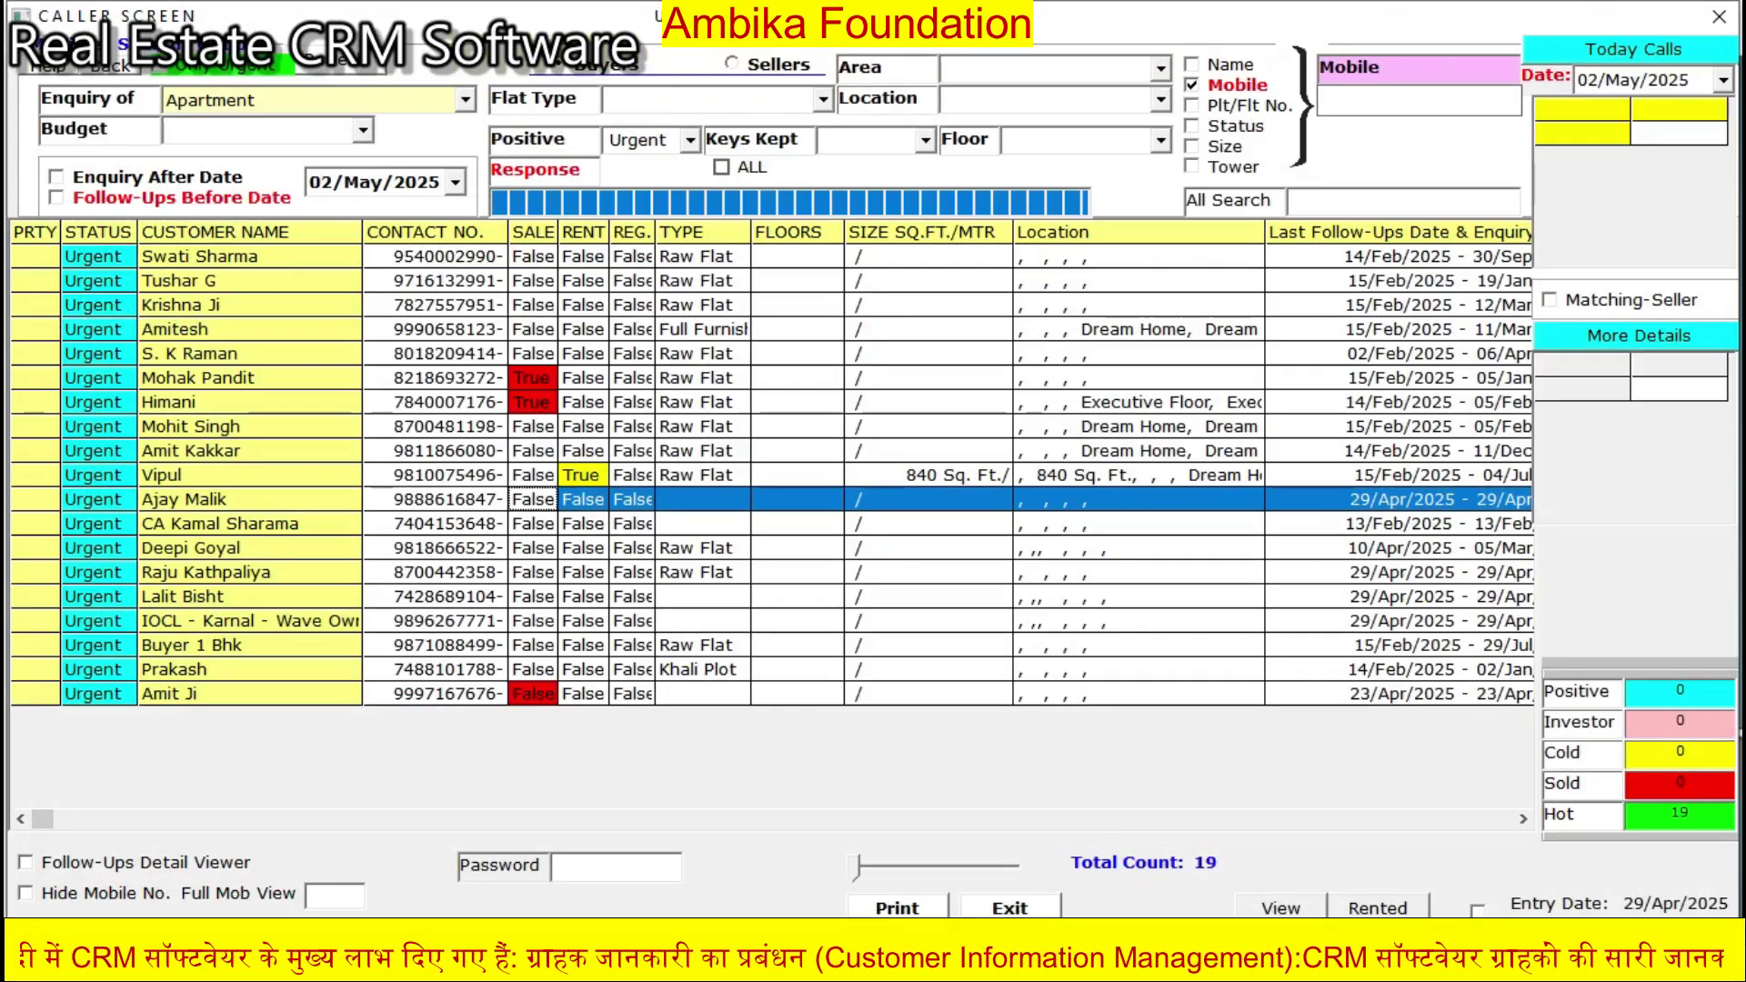
pyautogui.doubleClick(533, 451)
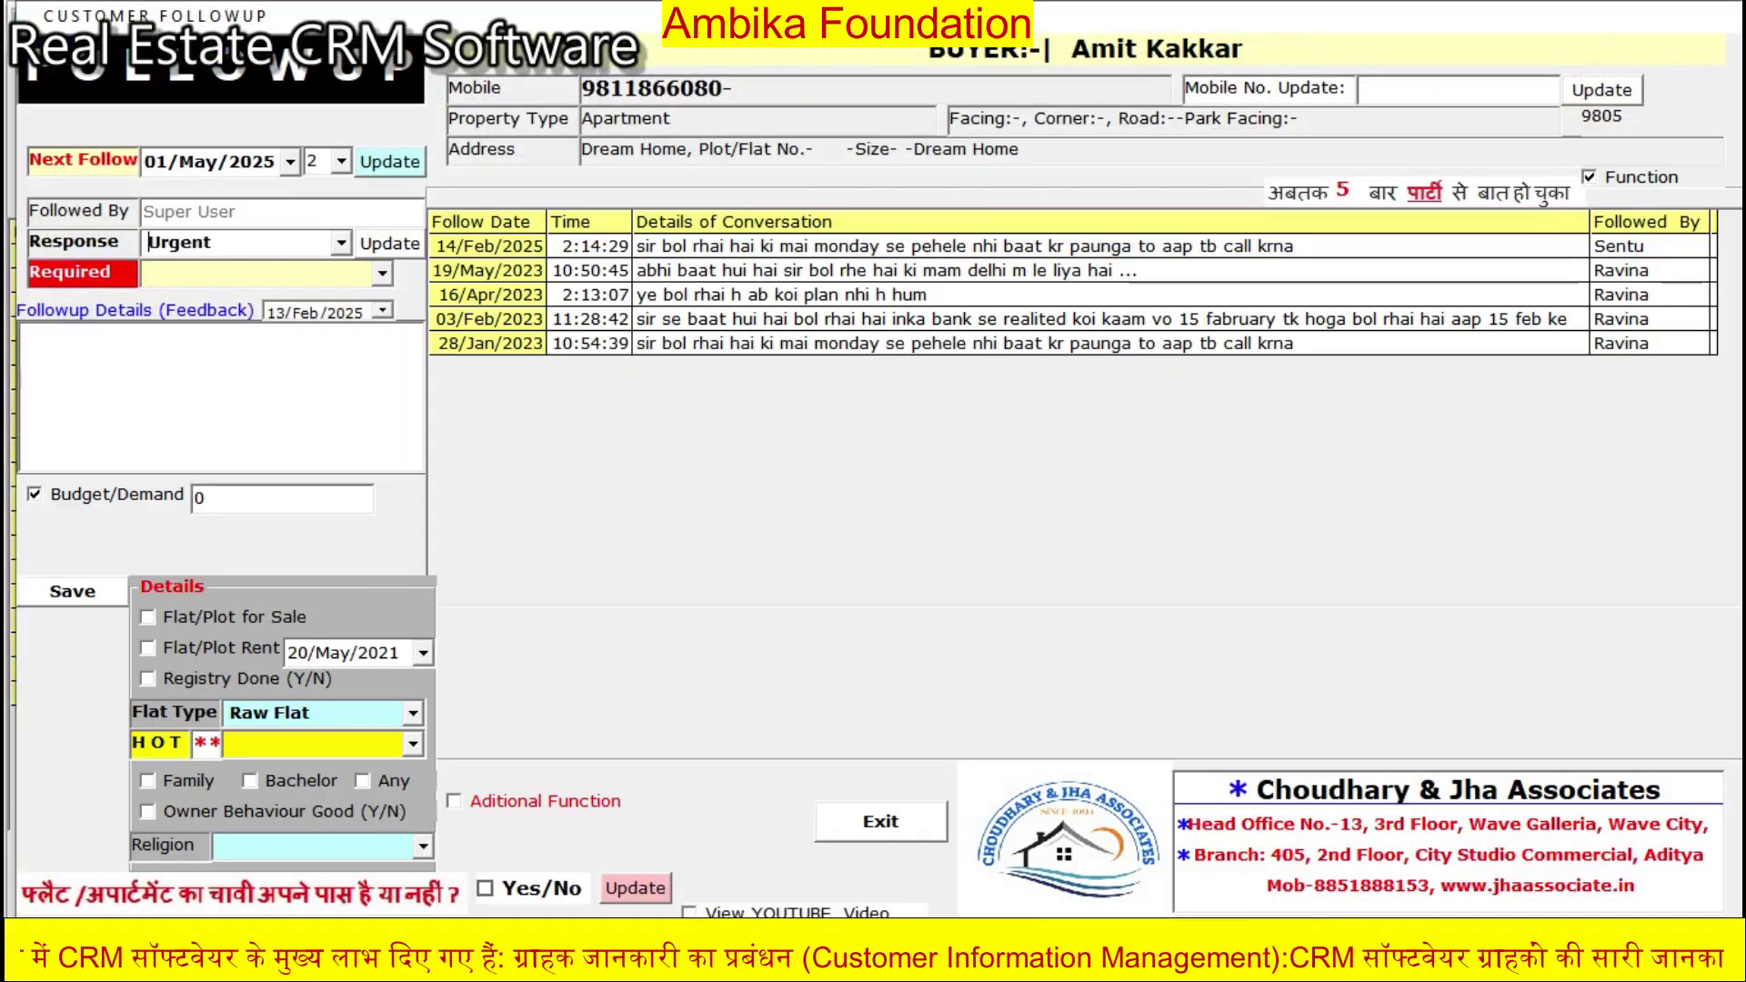
pyautogui.click(880, 821)
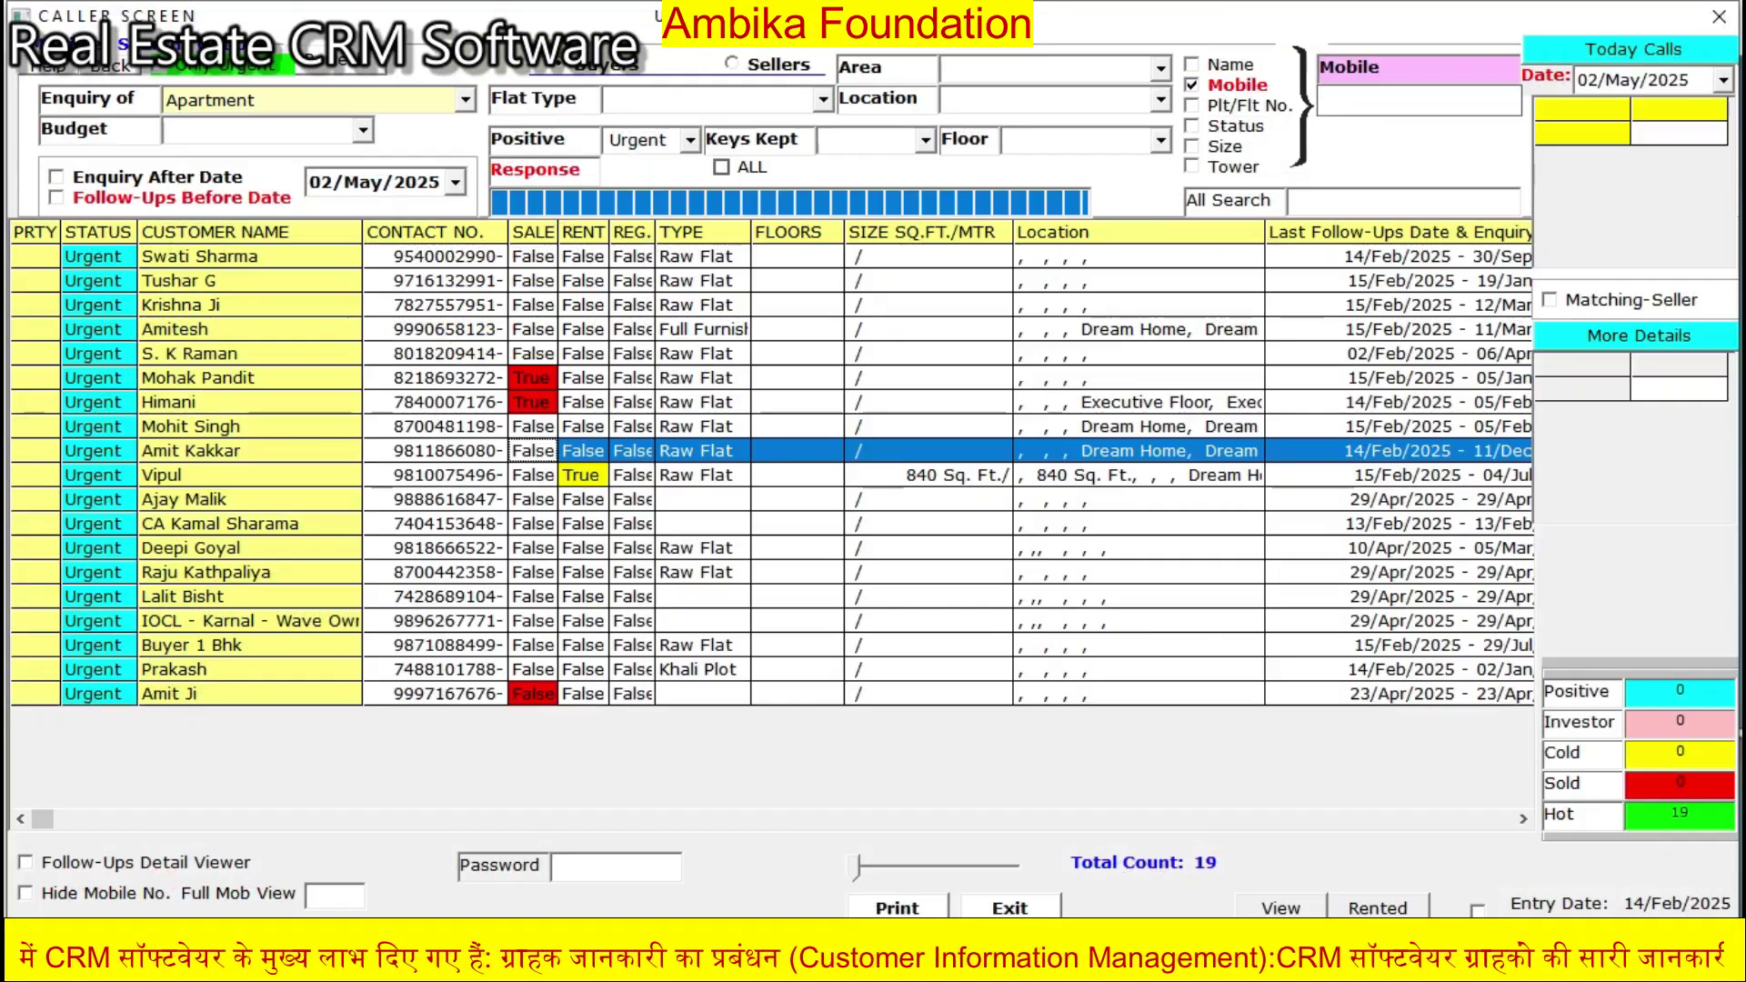
pyautogui.click(533, 402)
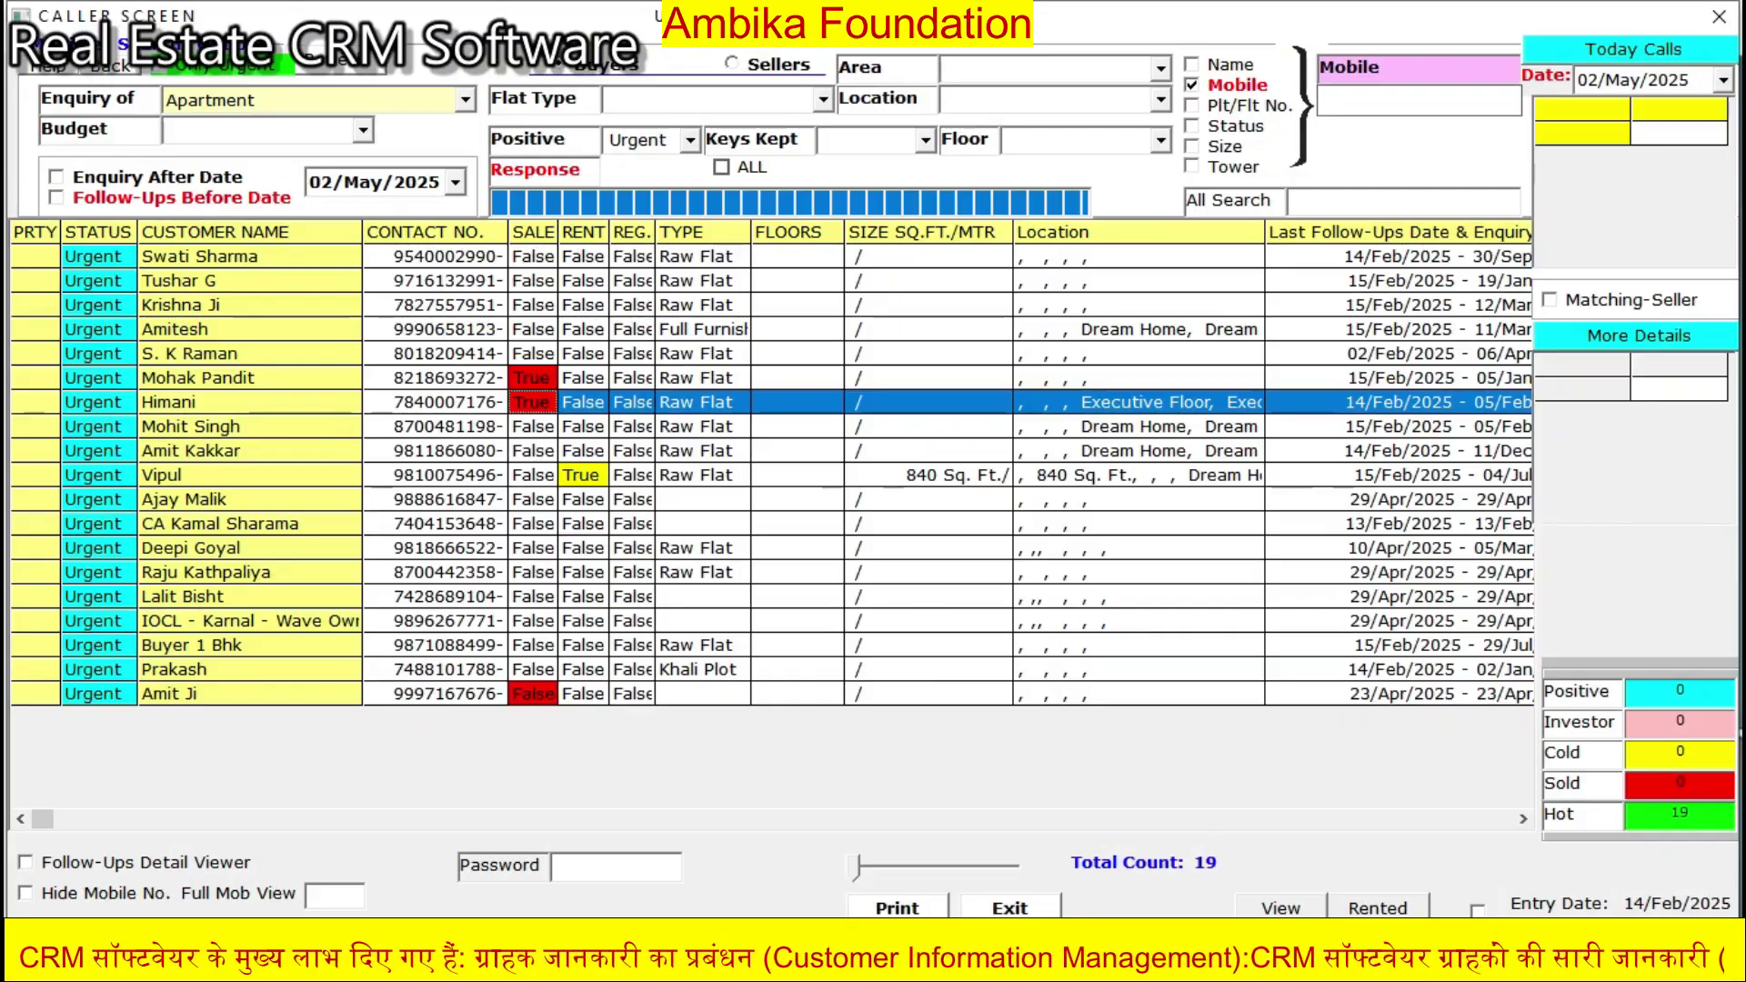
# - Filter the Apartment enquiries by the Yes response, then by the No response
pyautogui.click(691, 140)
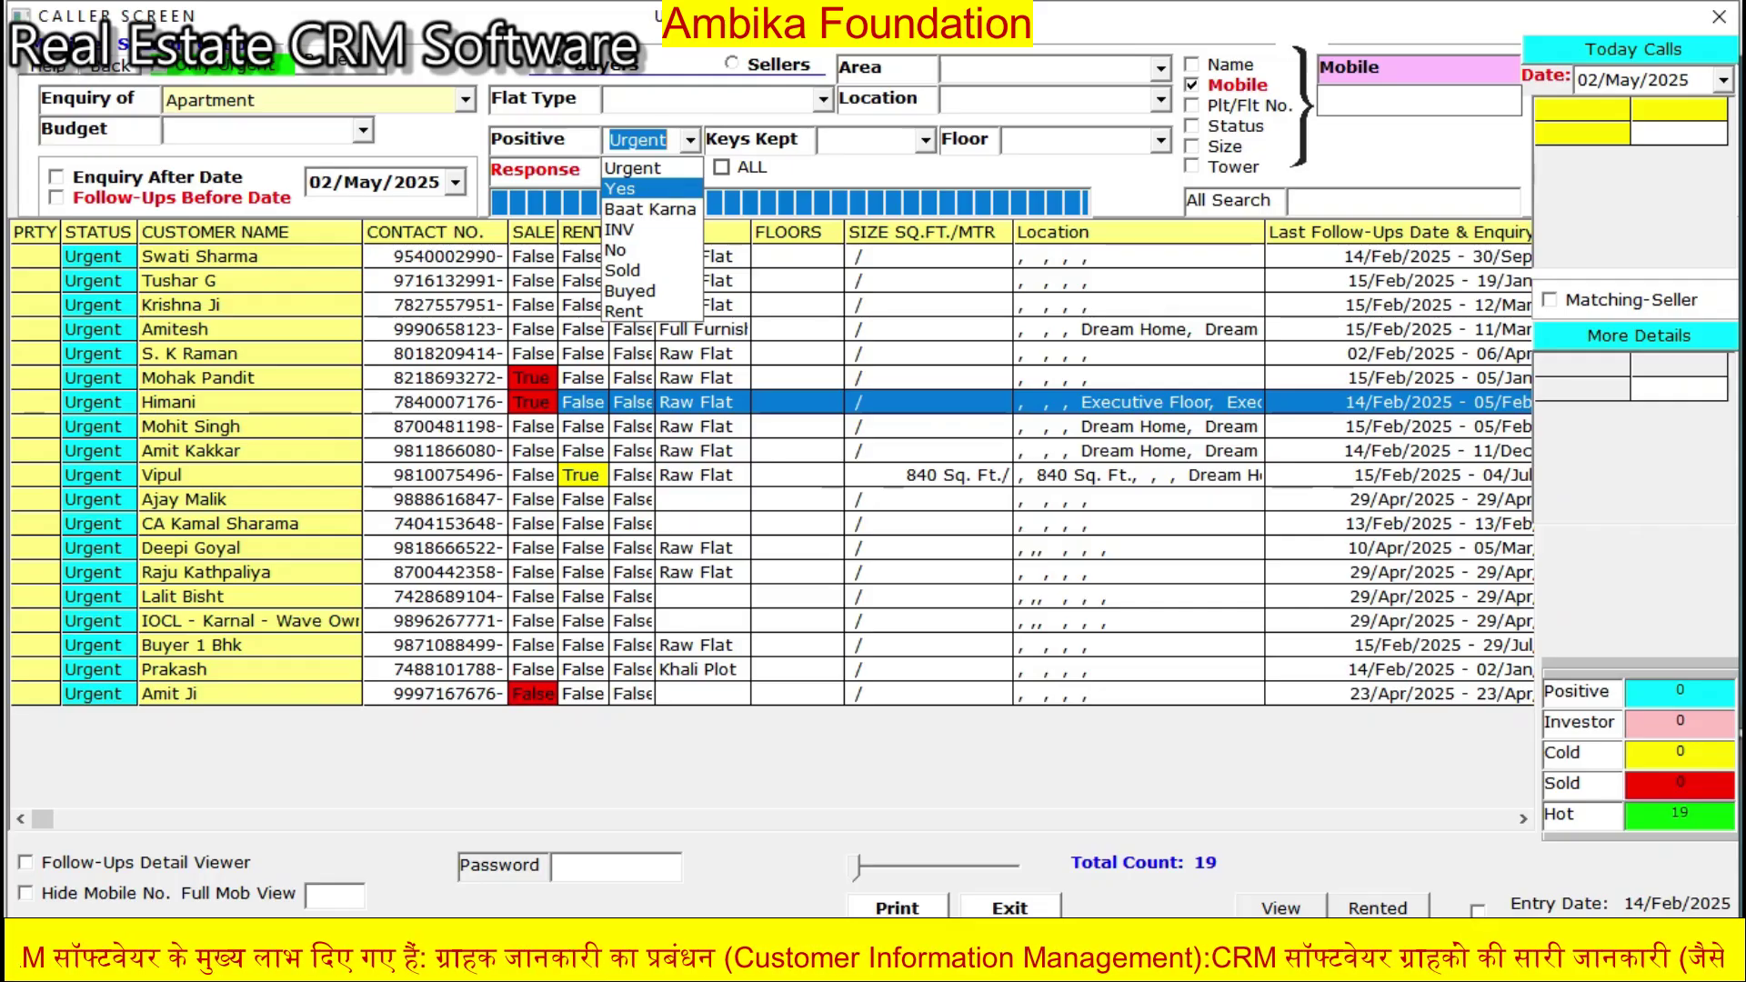
pyautogui.click(651, 190)
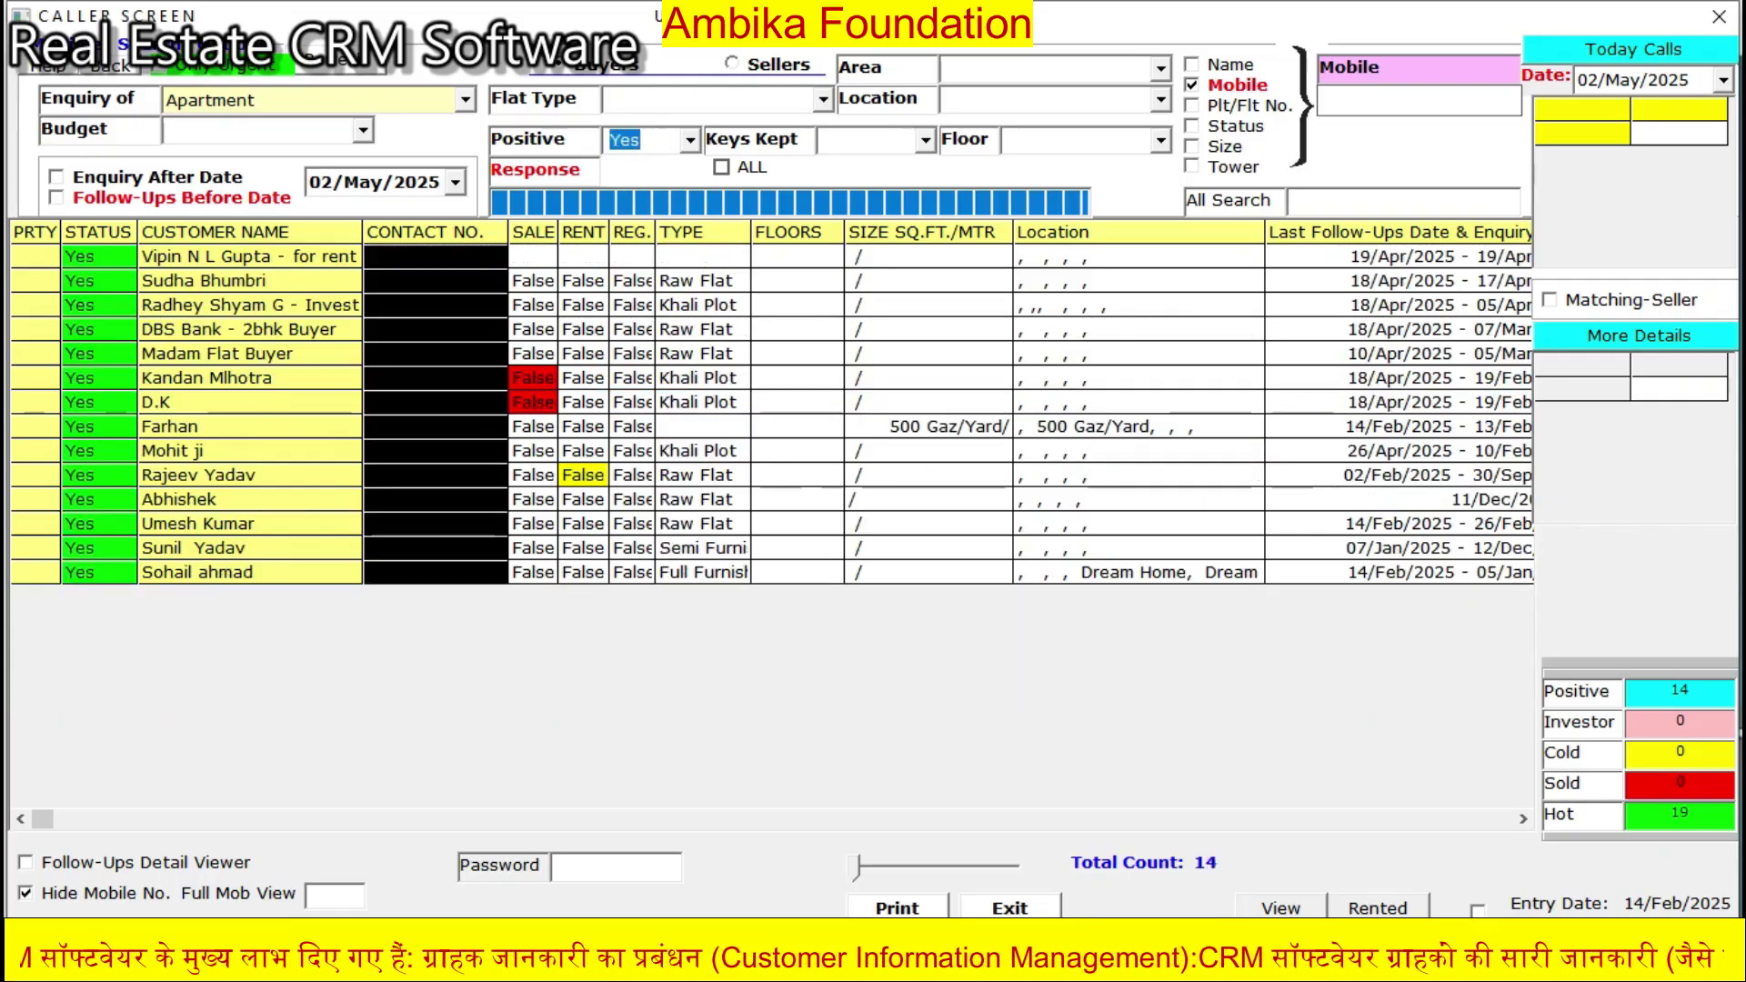
pyautogui.click(690, 140)
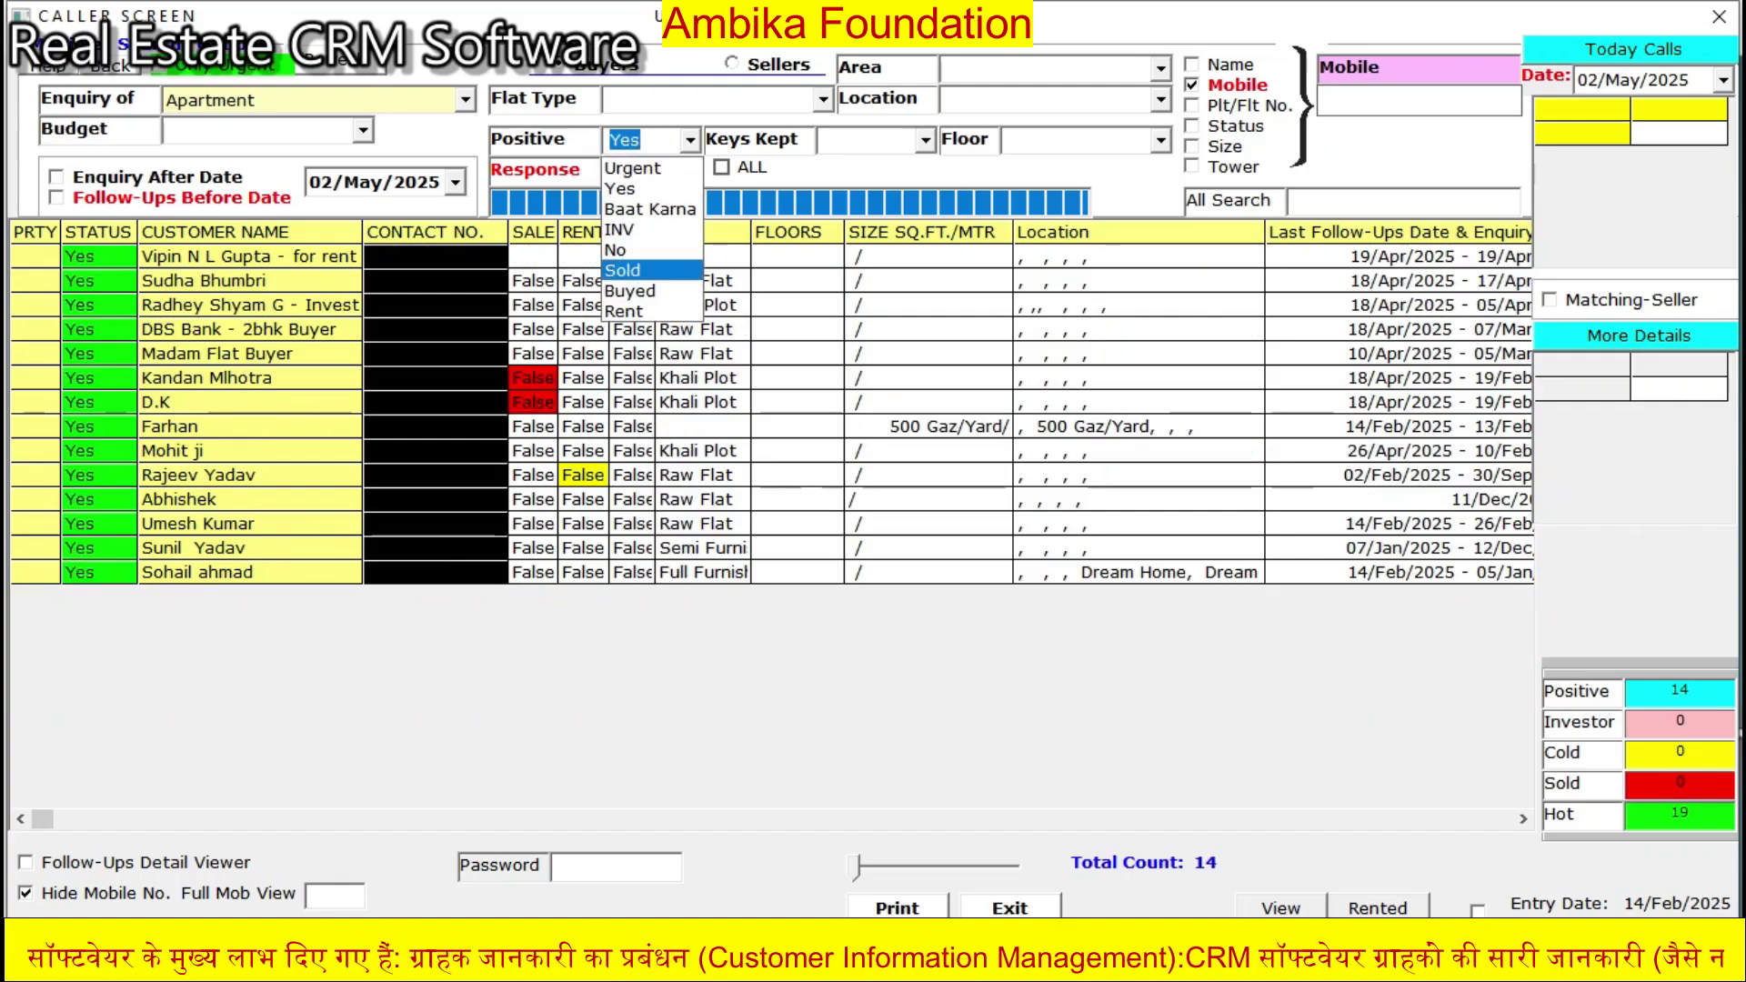
pyautogui.click(651, 250)
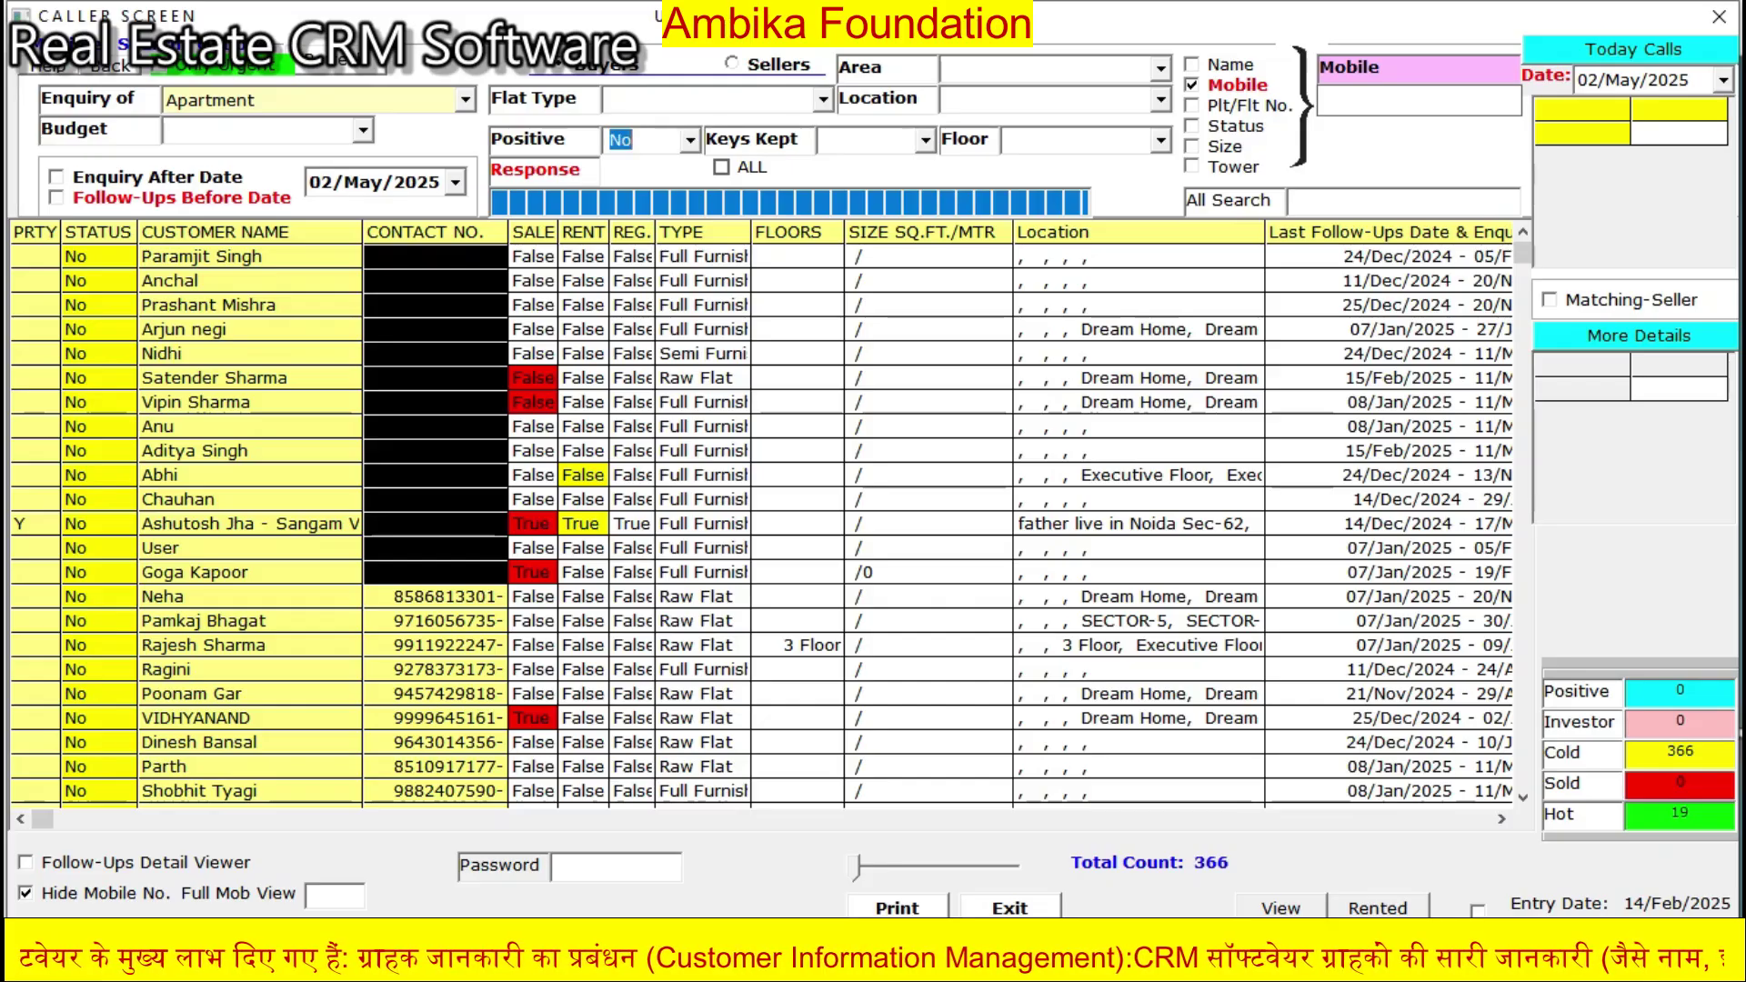
# - View the follow-up histories of the first, eighth and twenty-first customers with the No response, closing each one
pyautogui.doubleClick(251, 257)
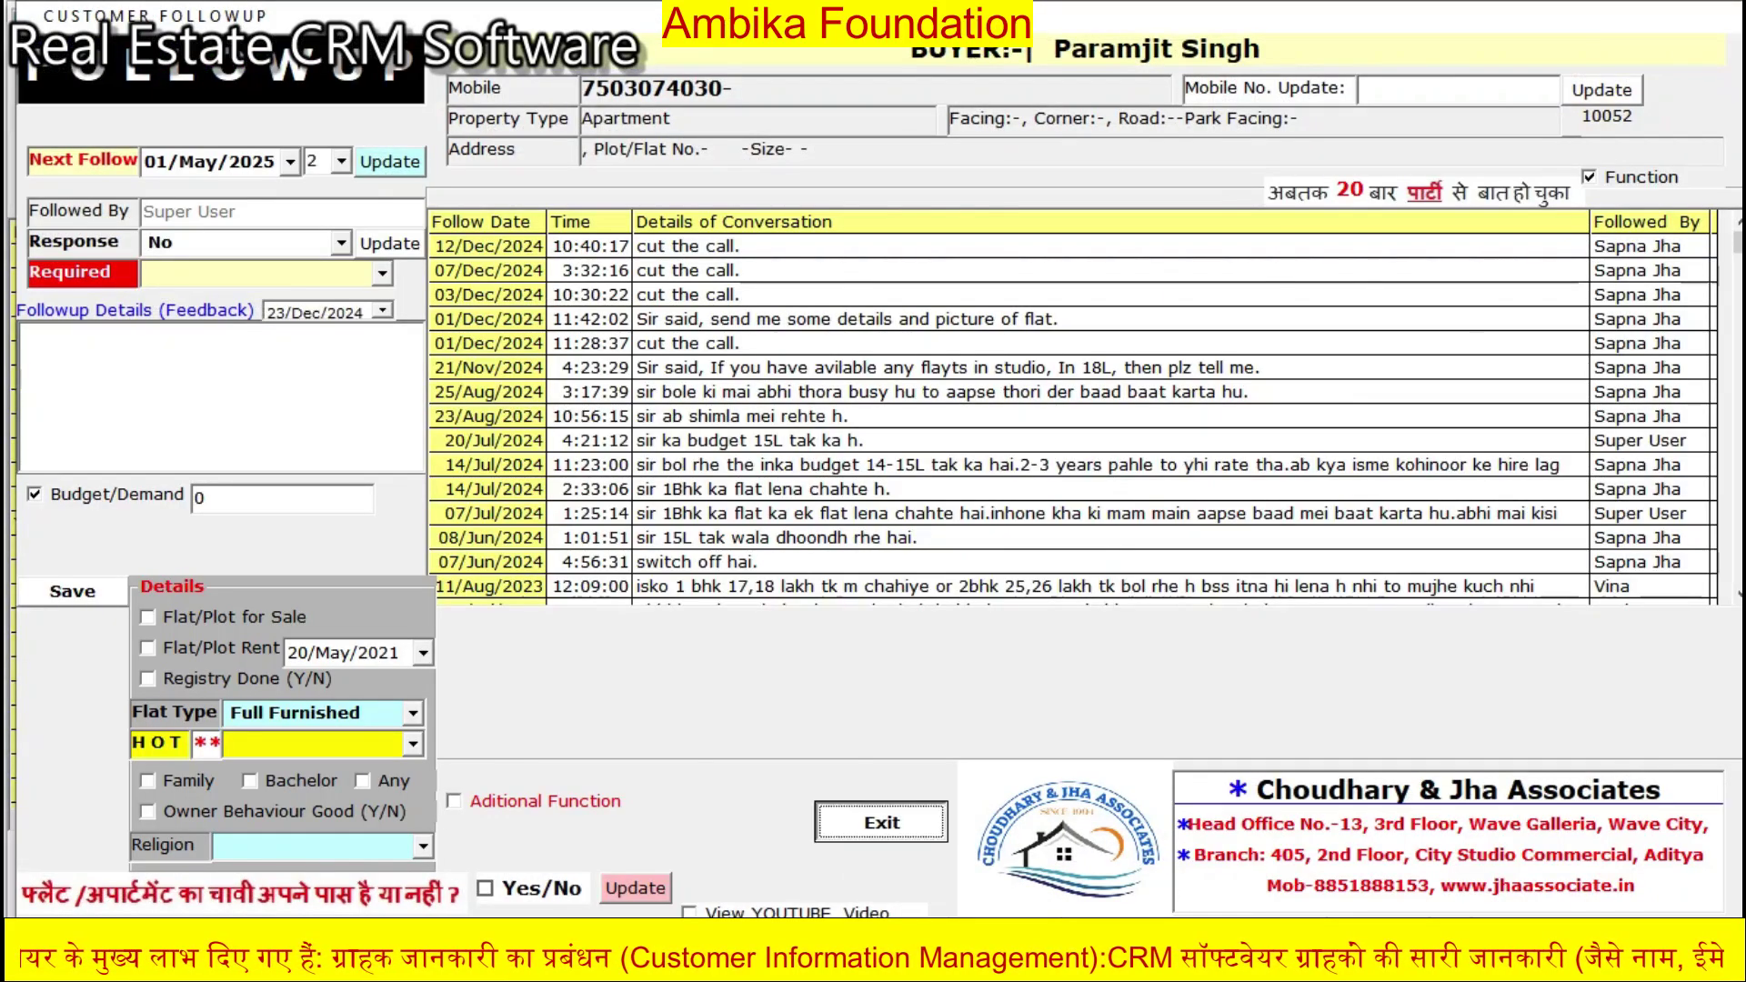
pyautogui.press('Escape')
pyautogui.doubleClick(182, 425)
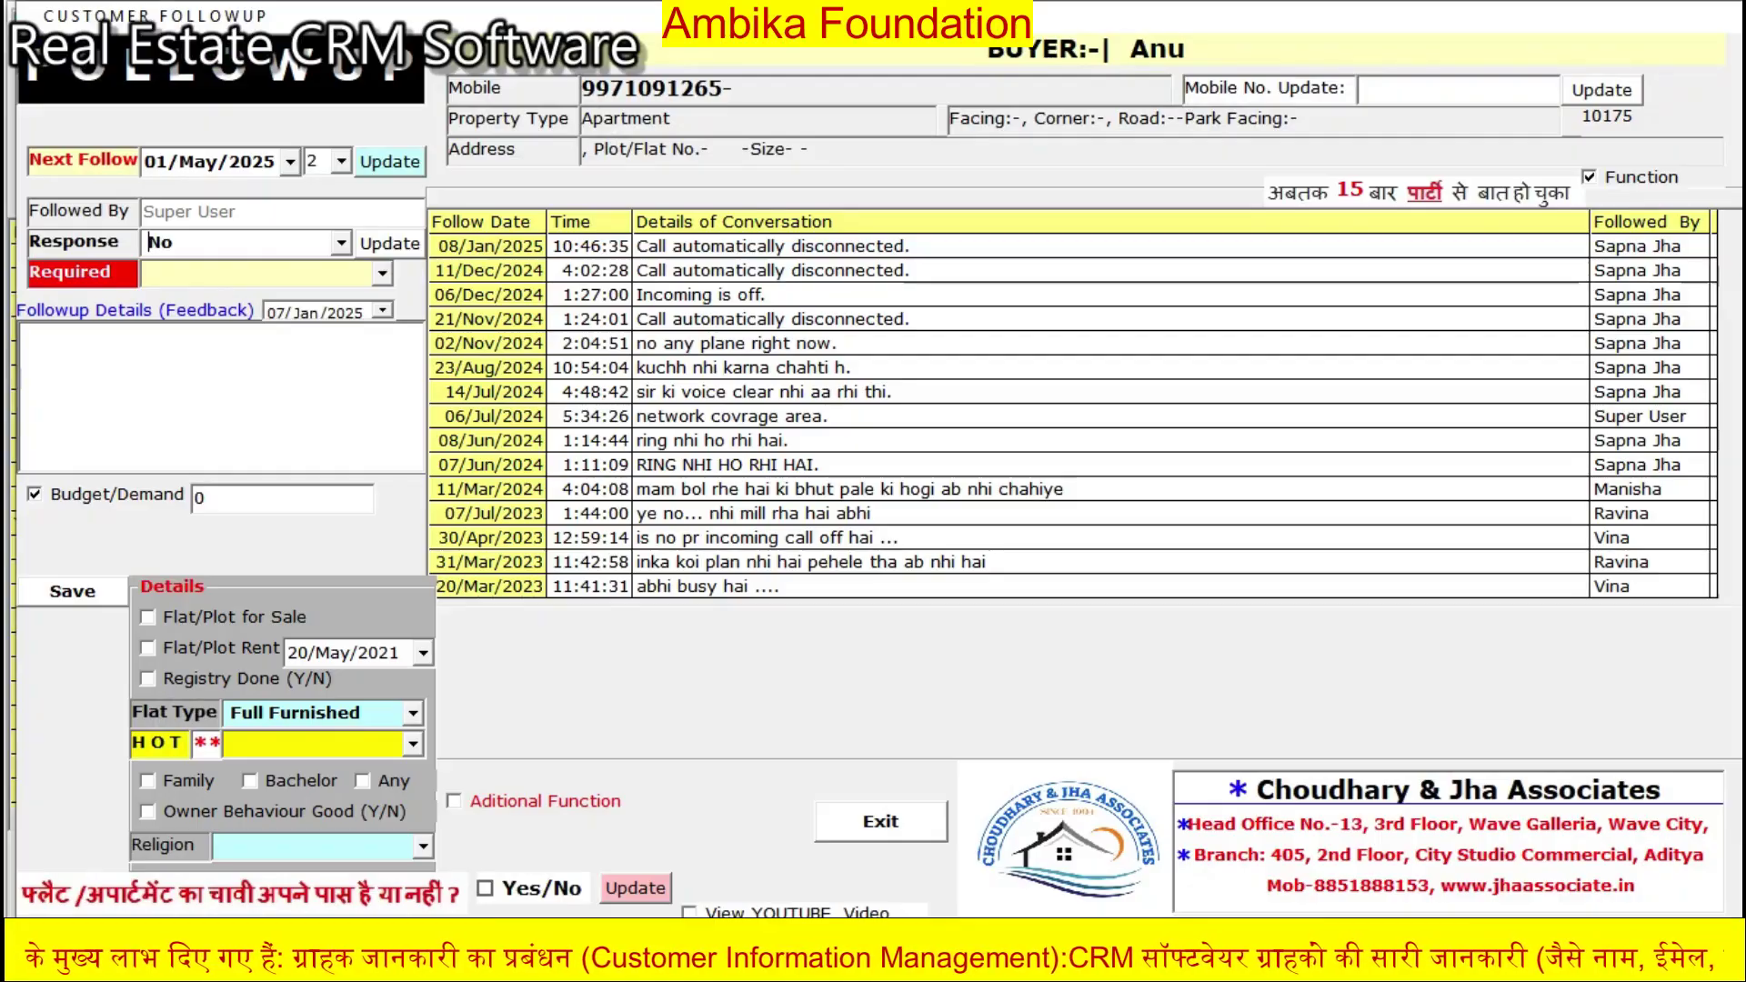
pyautogui.press('Escape')
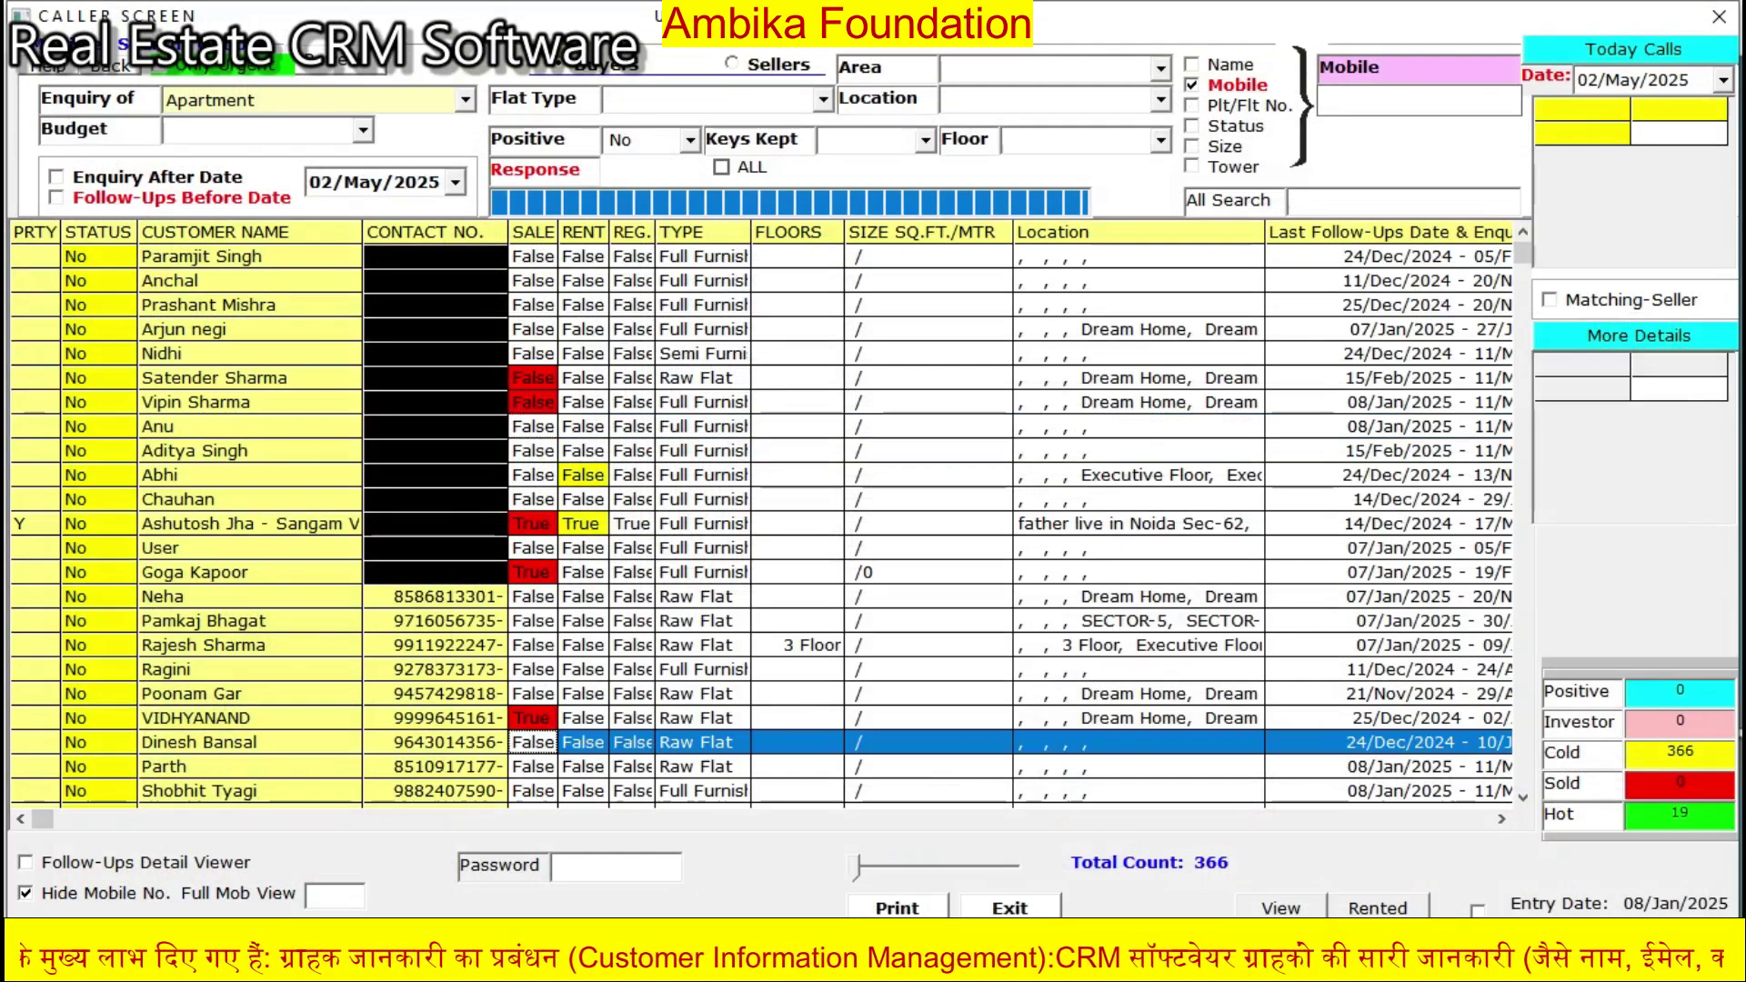
pyautogui.doubleClick(211, 743)
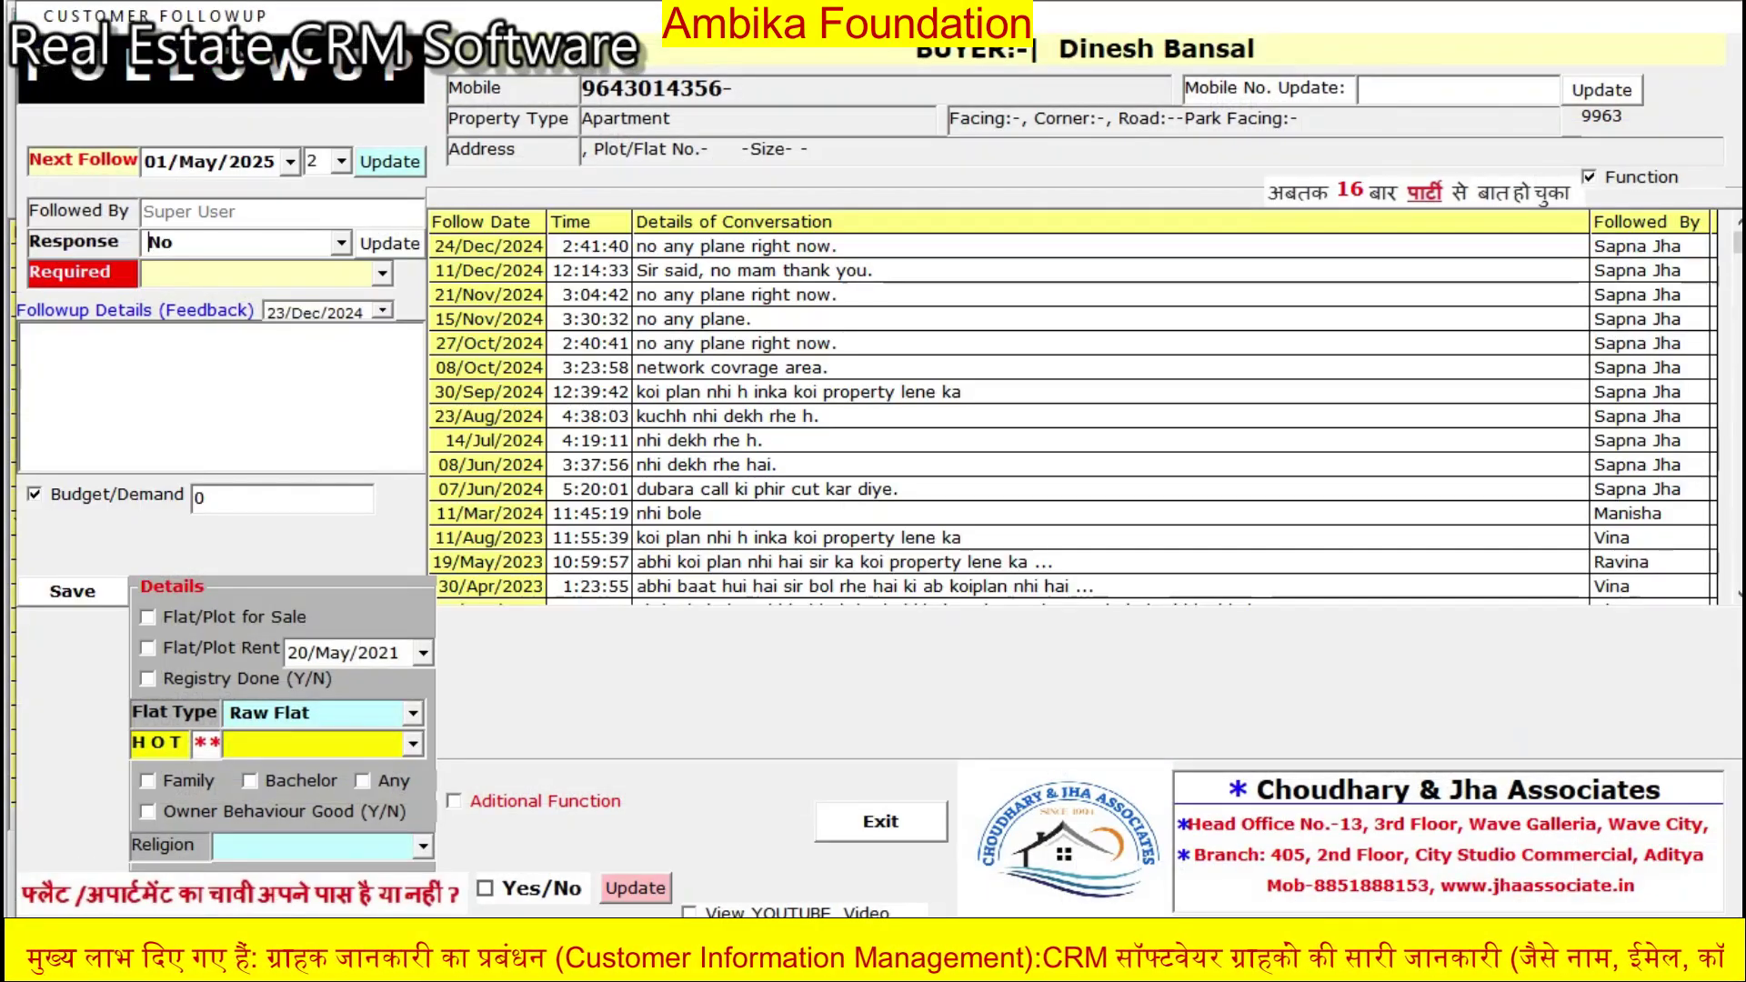
pyautogui.press('Escape')
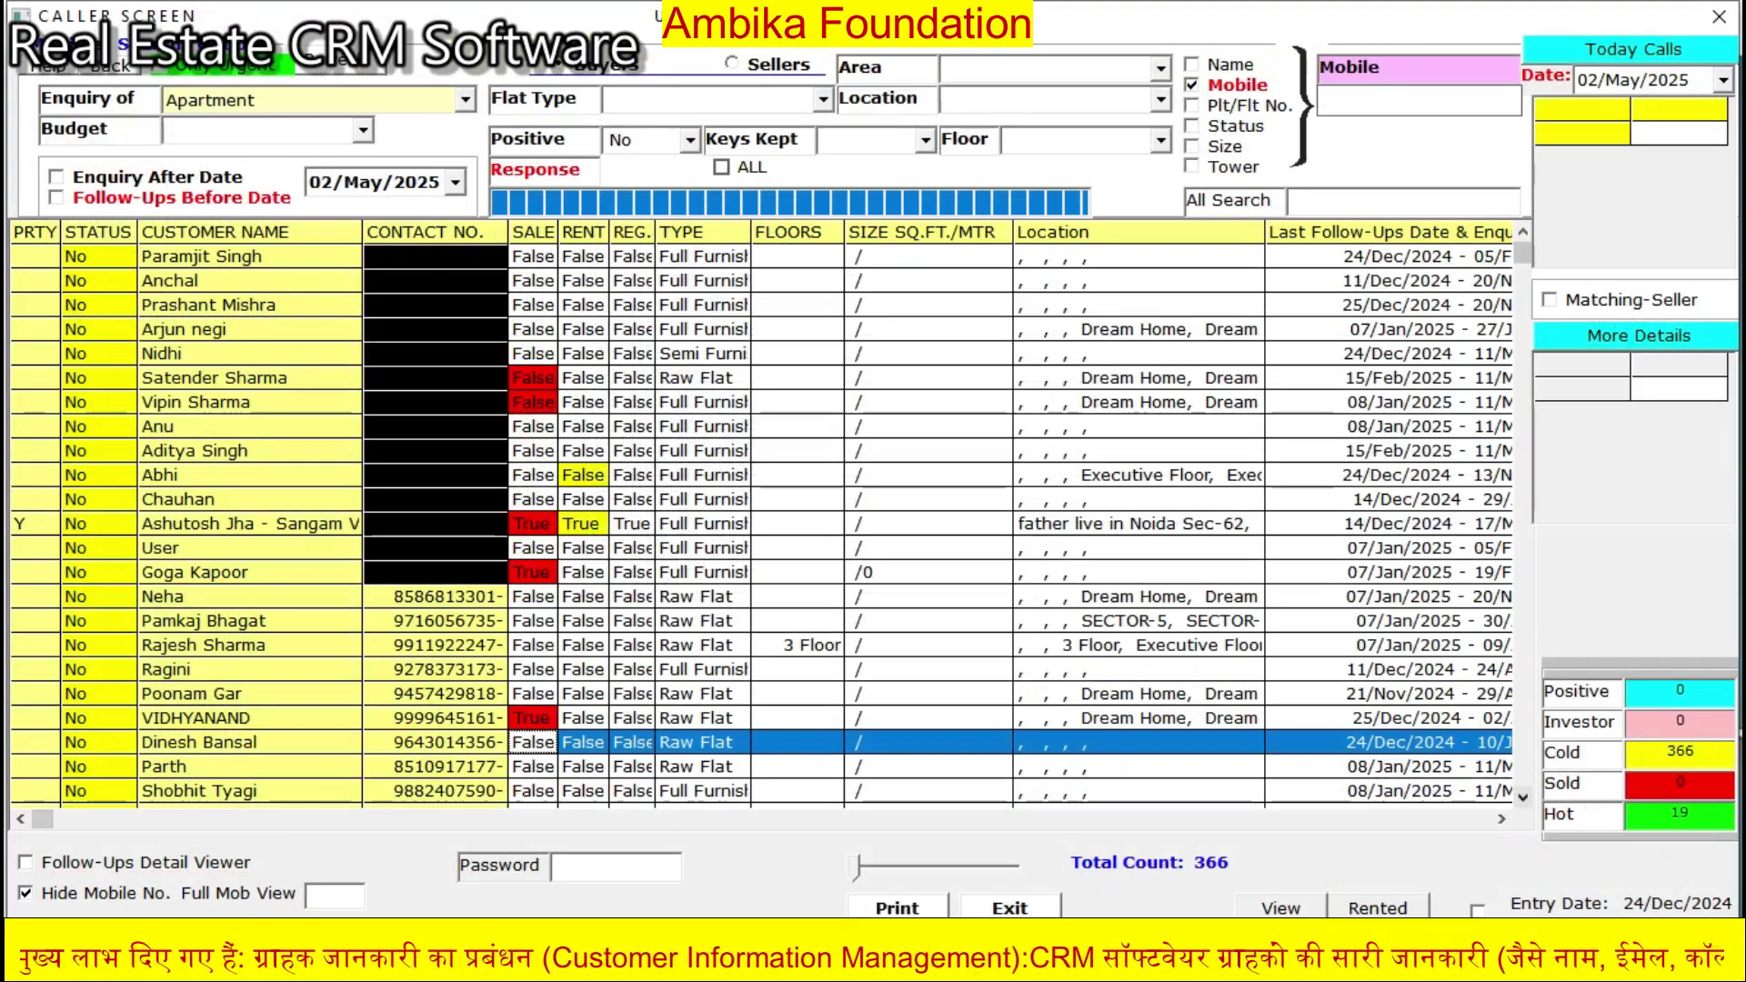
# - View the follow-up histories of the thirtieth and thirty-third customers with the No response, closing each one
pyautogui.scroll(-4, 773, 528)
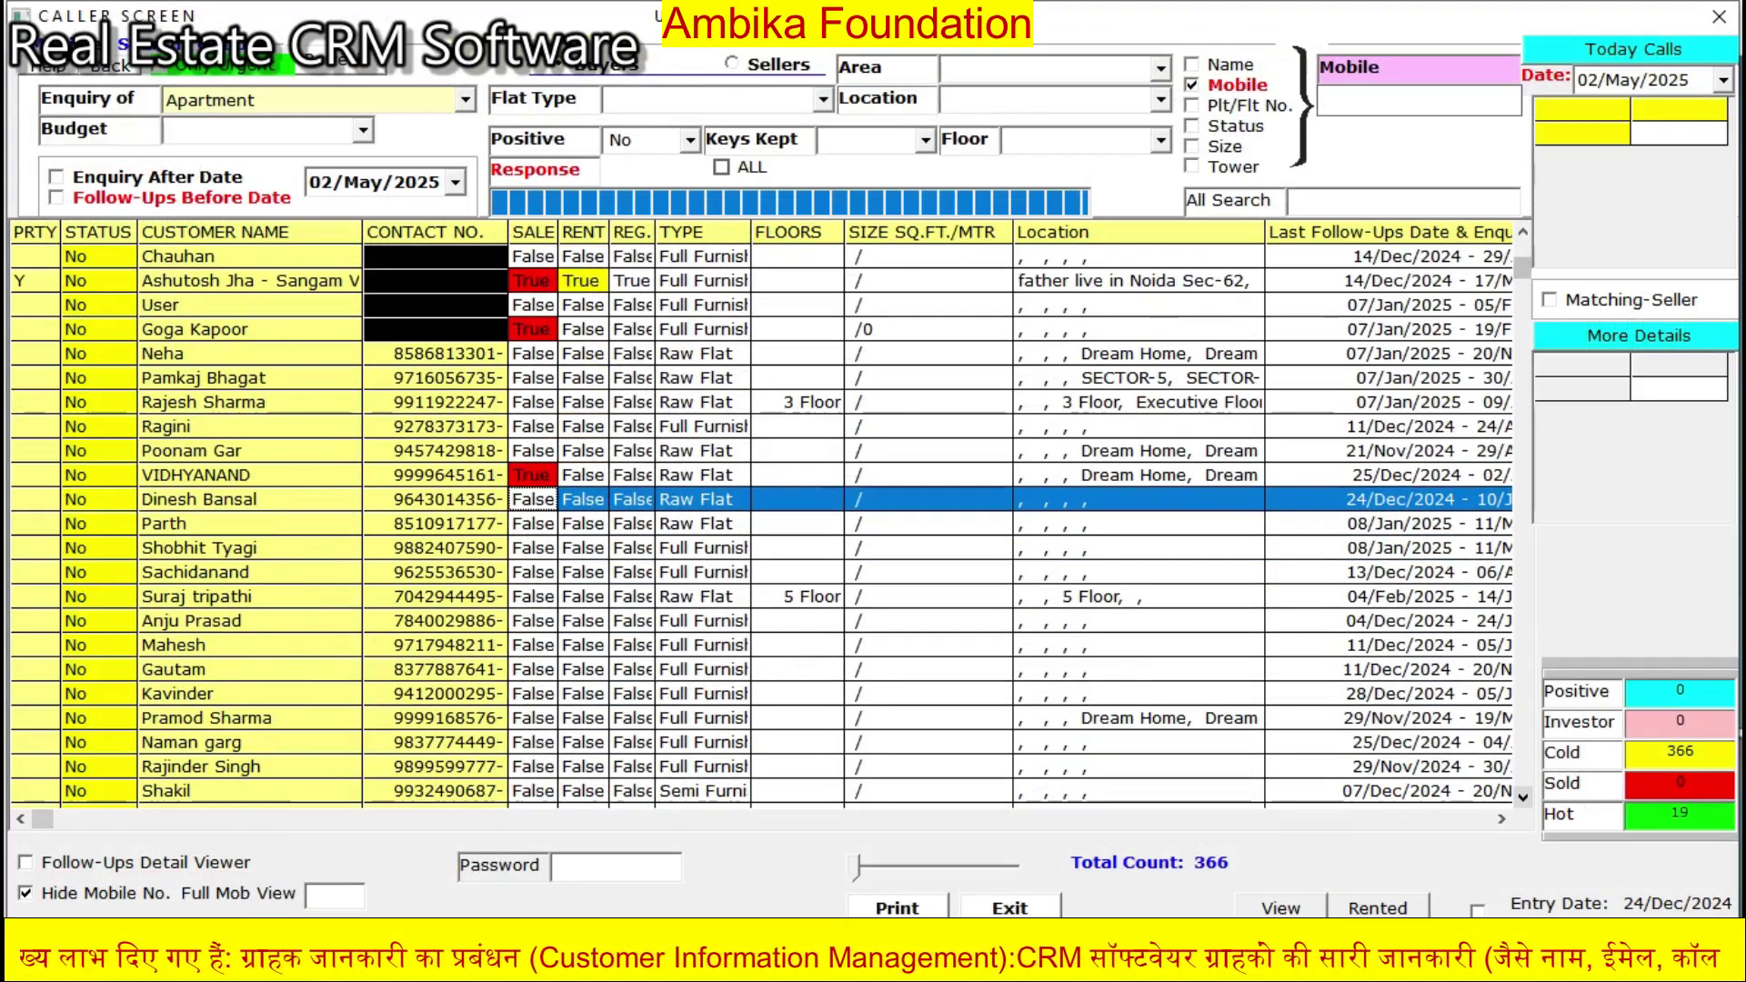
pyautogui.doubleClick(773, 718)
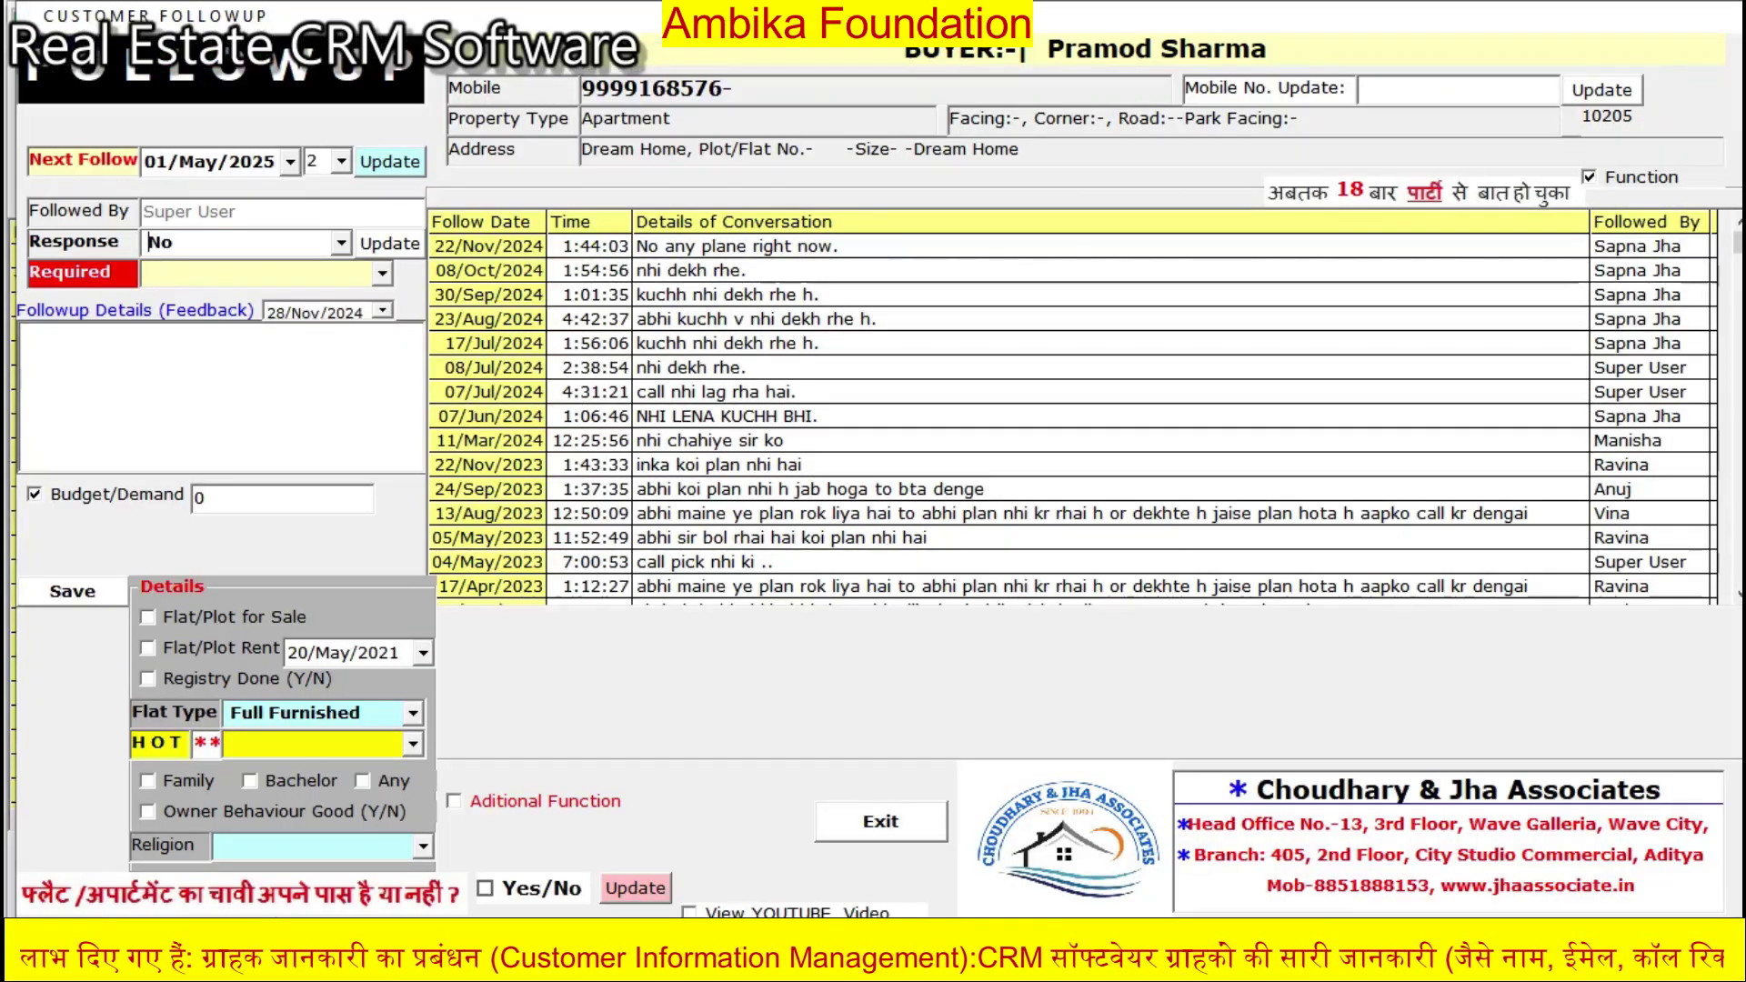
pyautogui.click(880, 822)
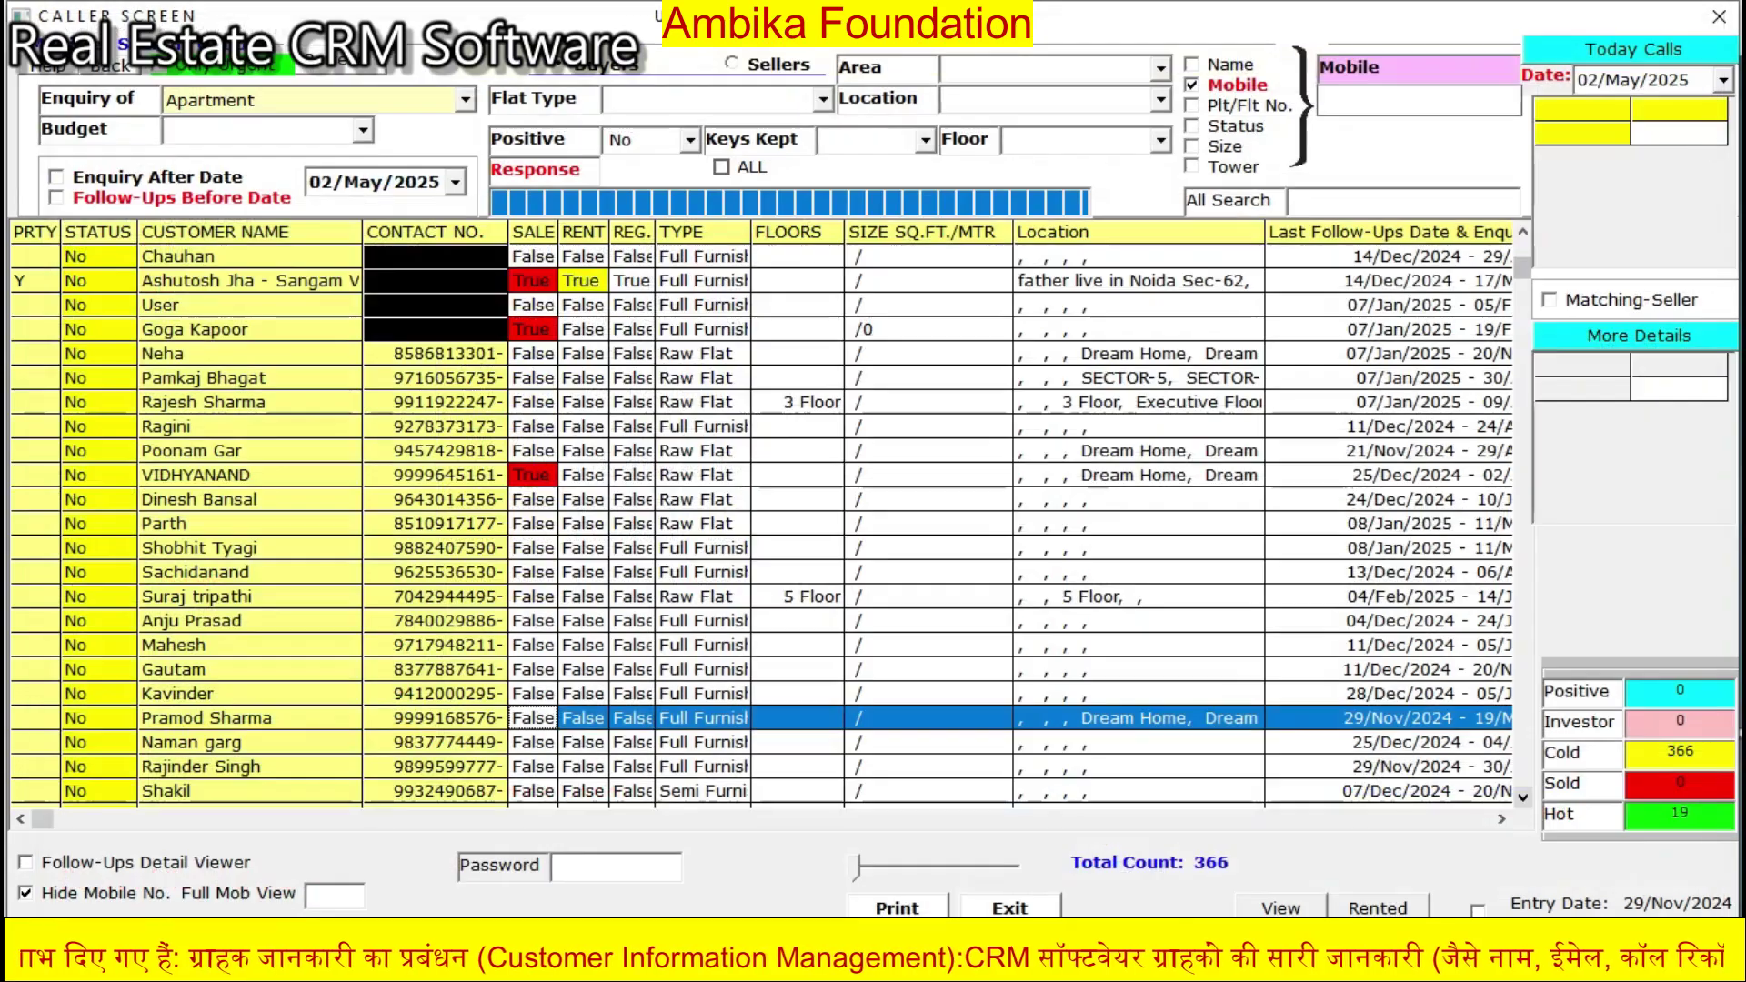
pyautogui.doubleClick(855, 791)
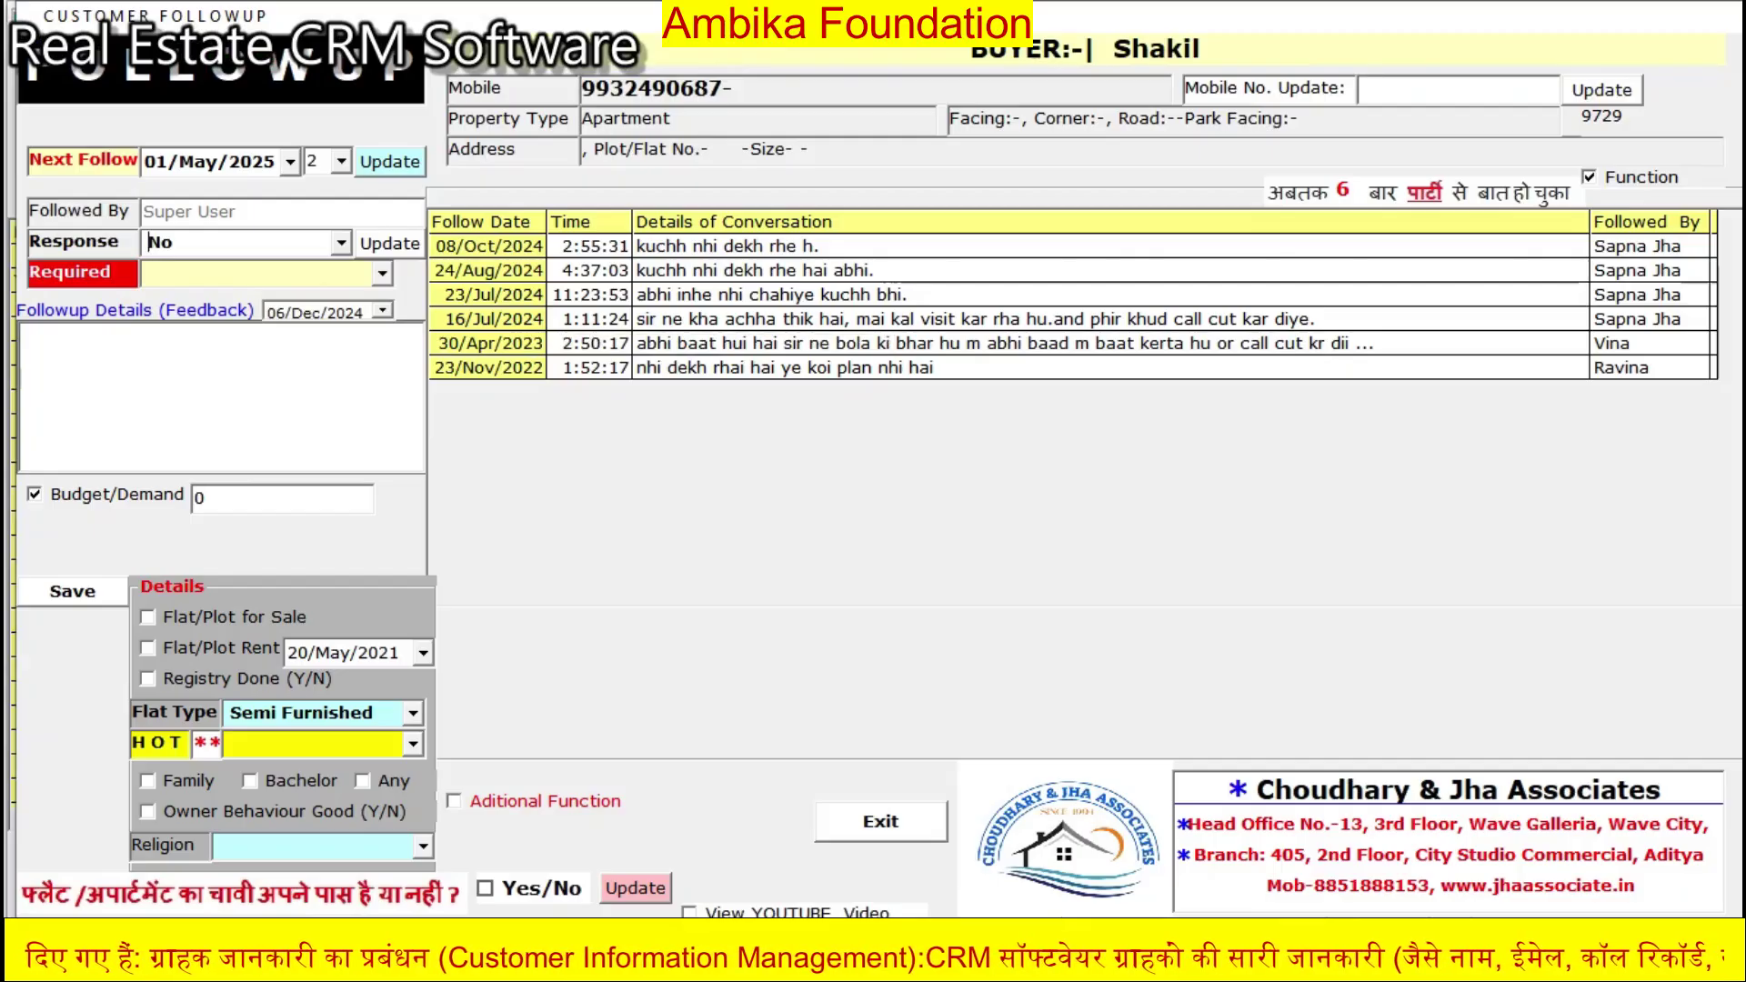
pyautogui.press('Escape')
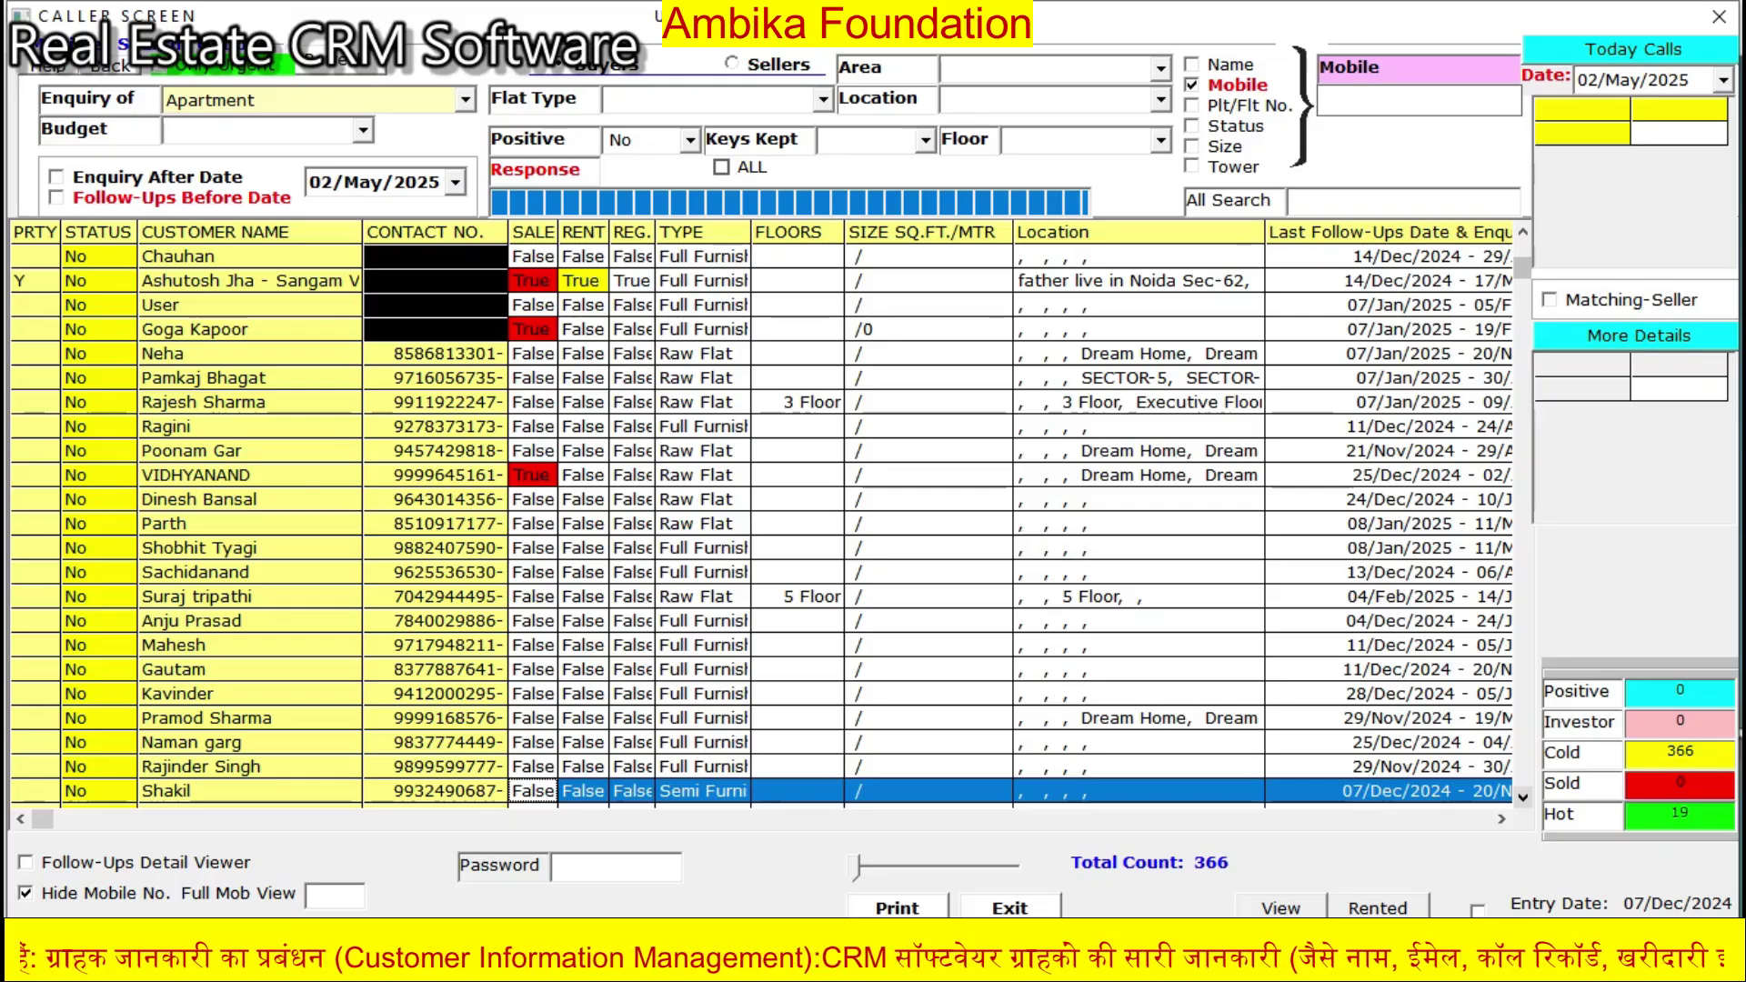
# - Filter the Apartment enquiries by flat type 2 BHK and change the response filter to Urgent
pyautogui.click(823, 100)
pyautogui.click(709, 148)
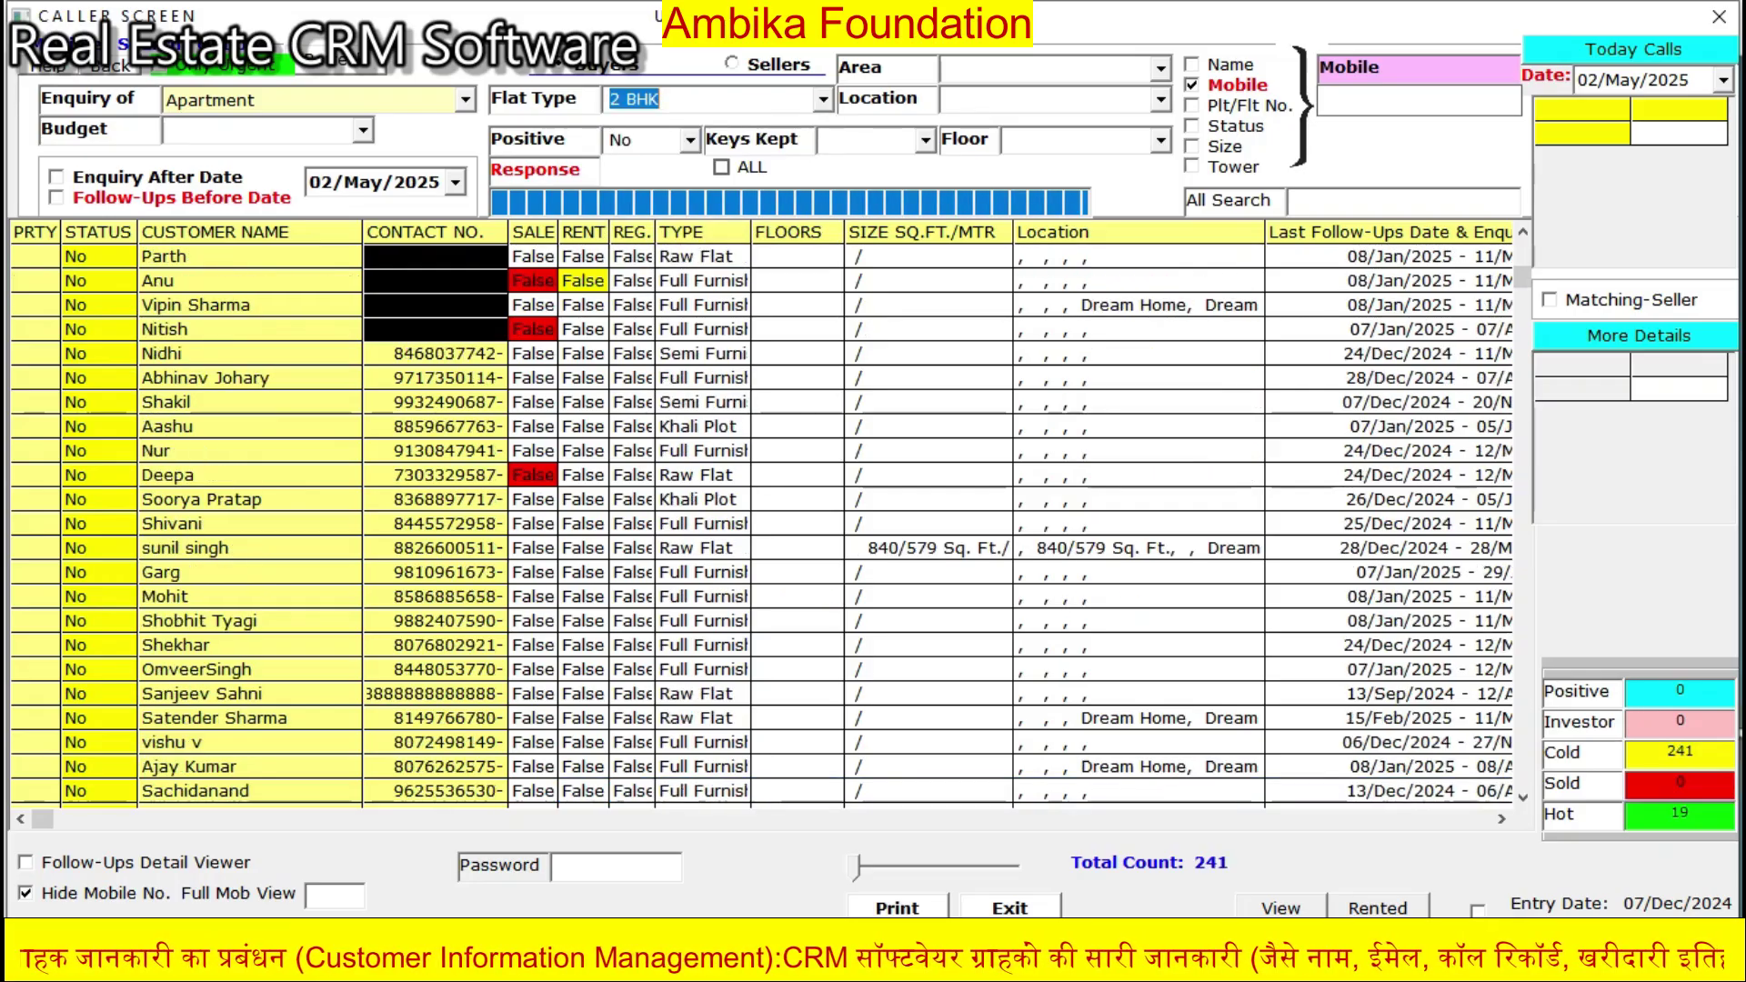
pyautogui.click(690, 140)
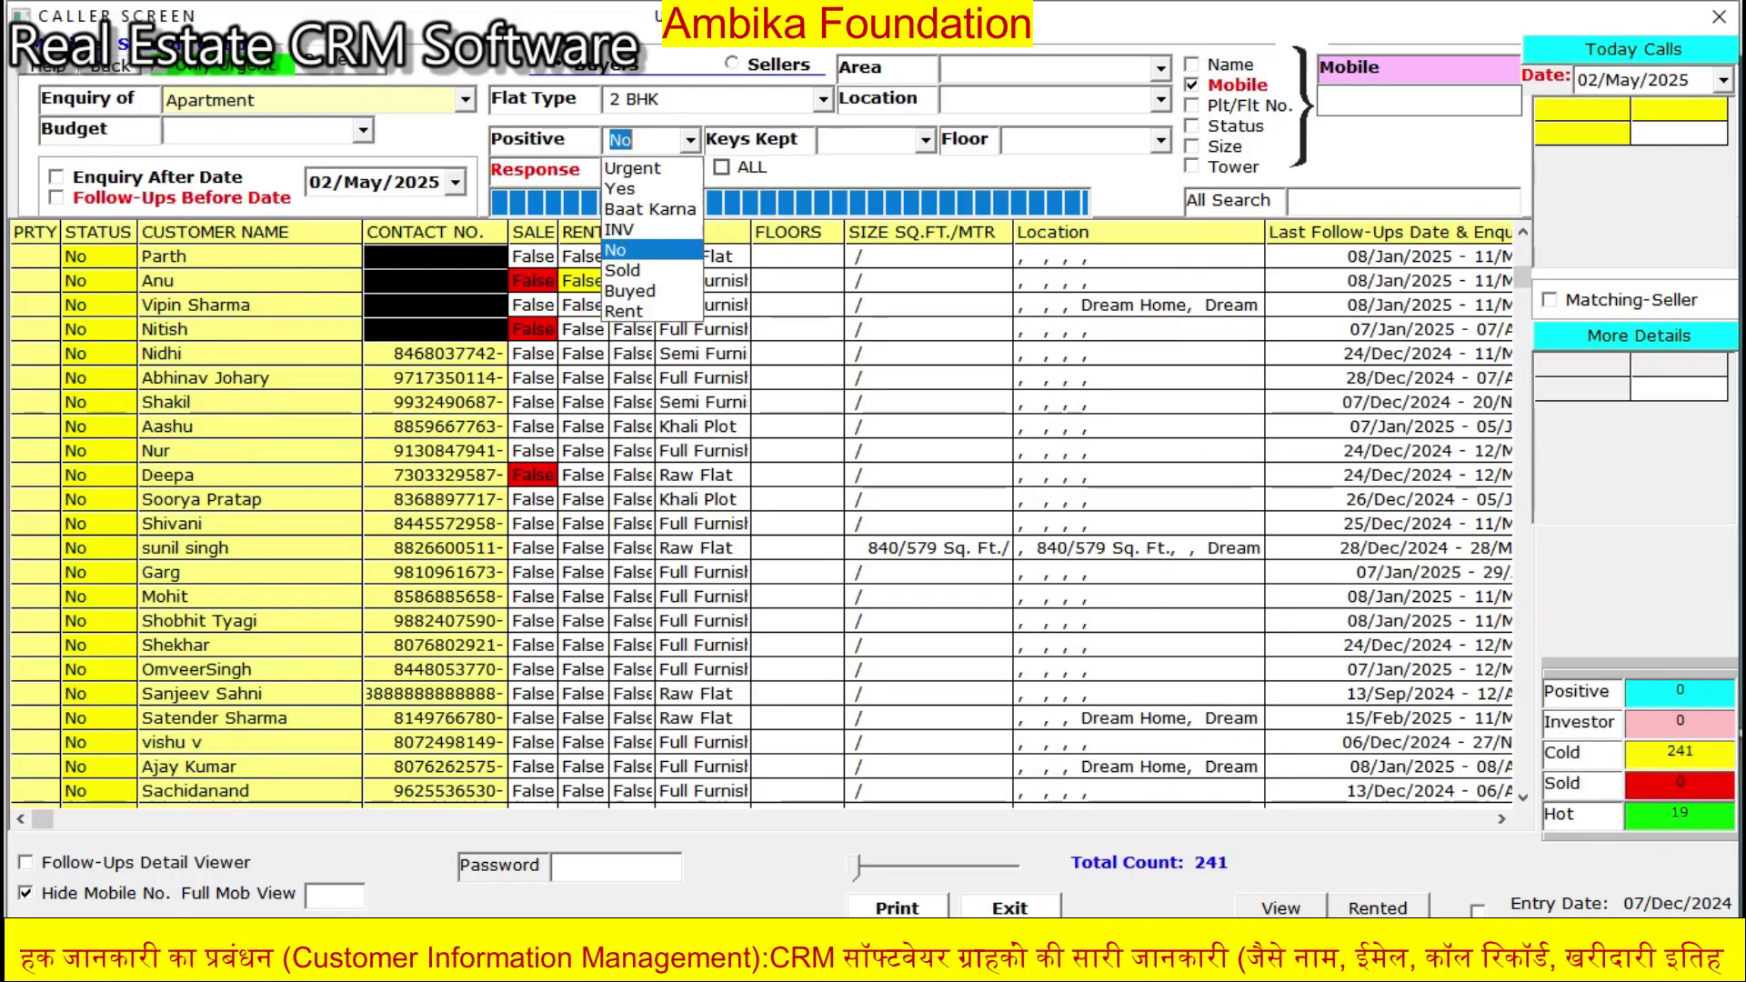
pyautogui.click(634, 170)
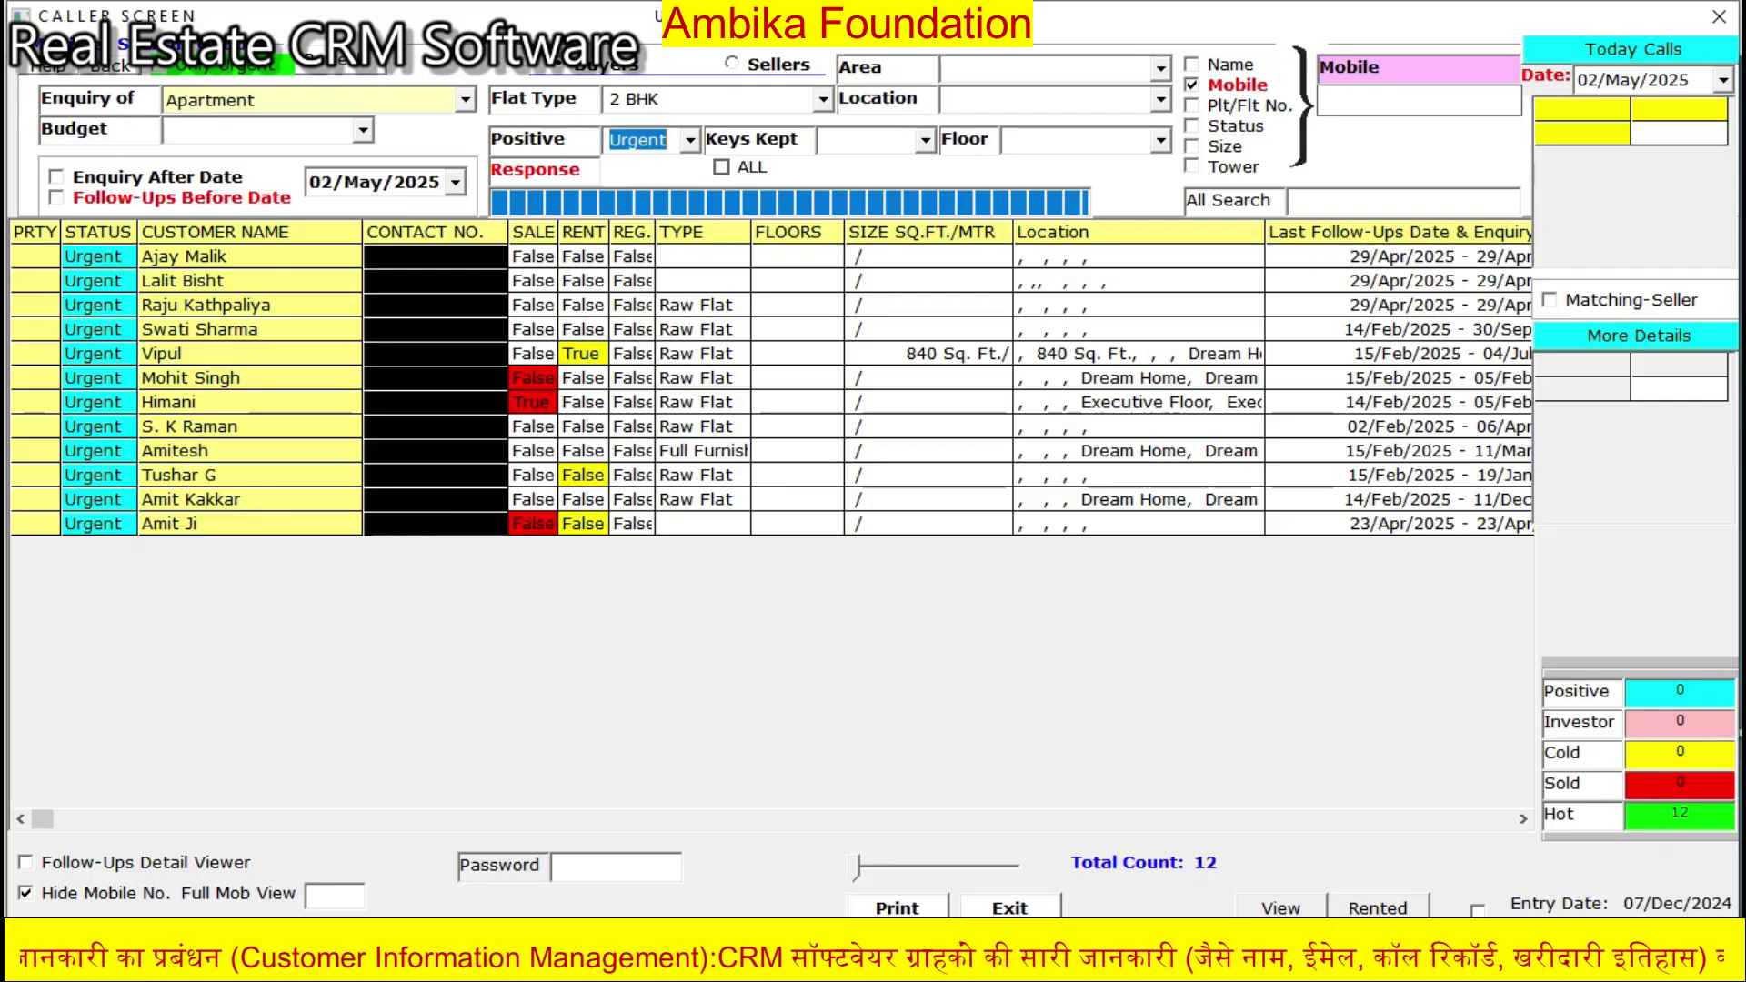
# - Clear the flat type and response filters and check the available response options
pyautogui.click(1193, 65)
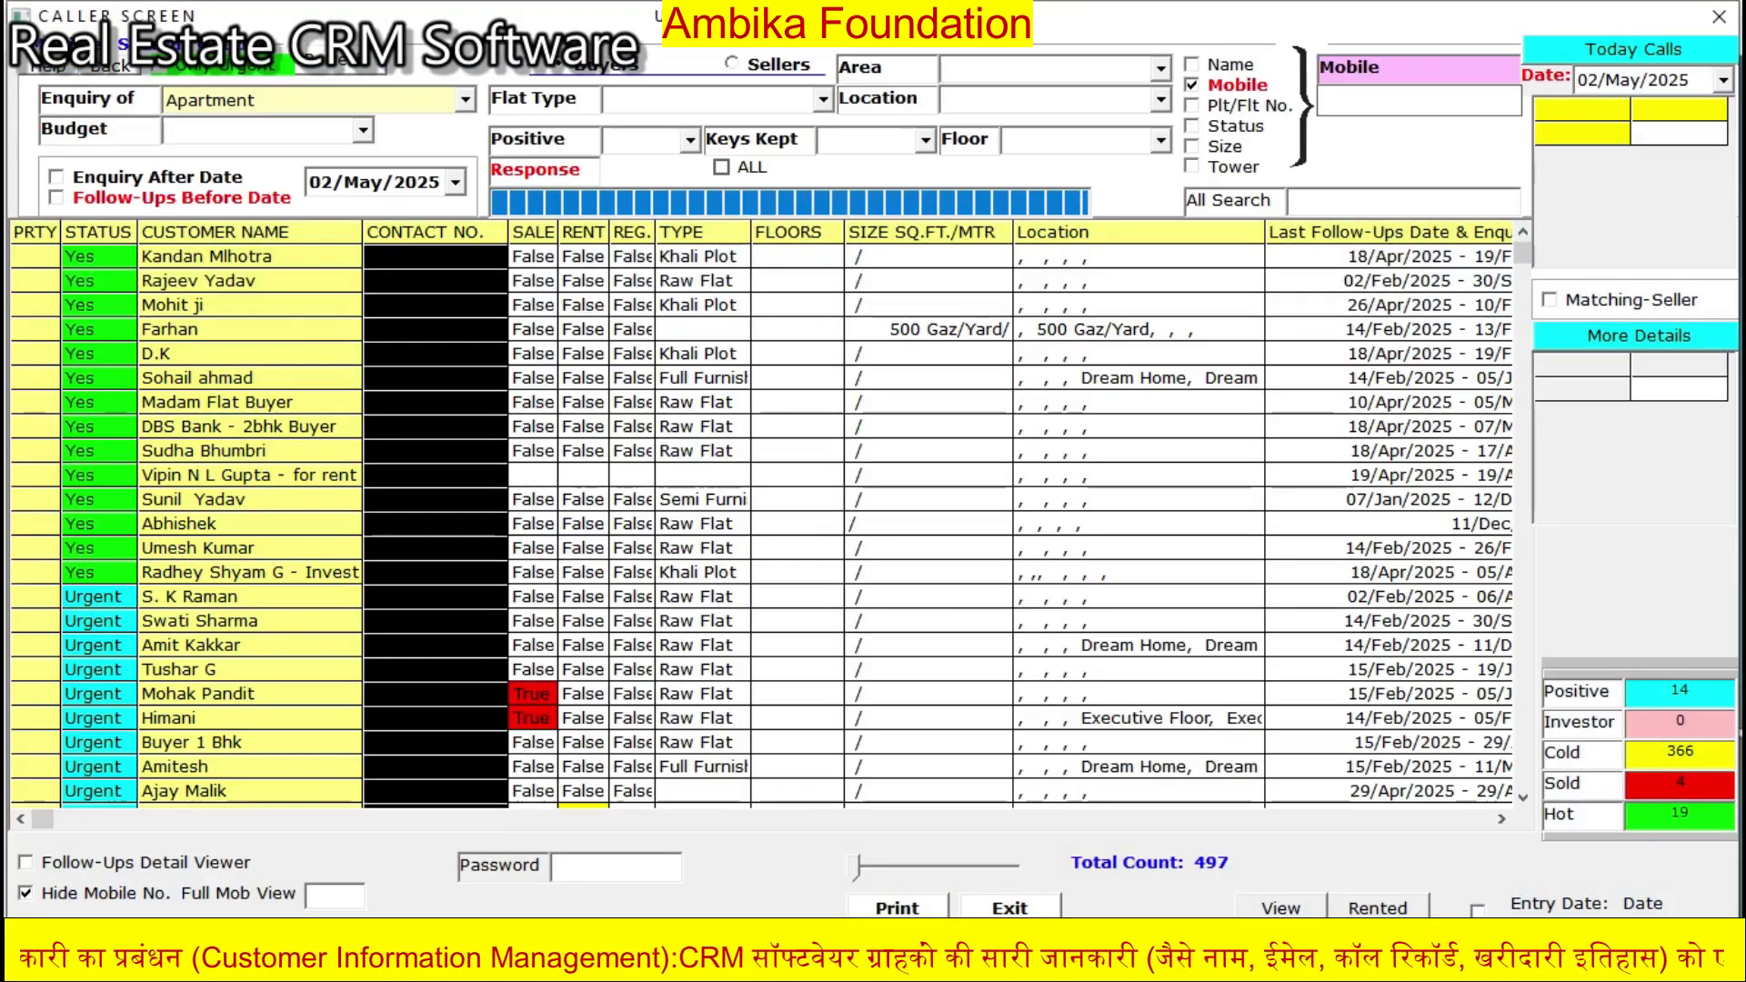
pyautogui.click(691, 140)
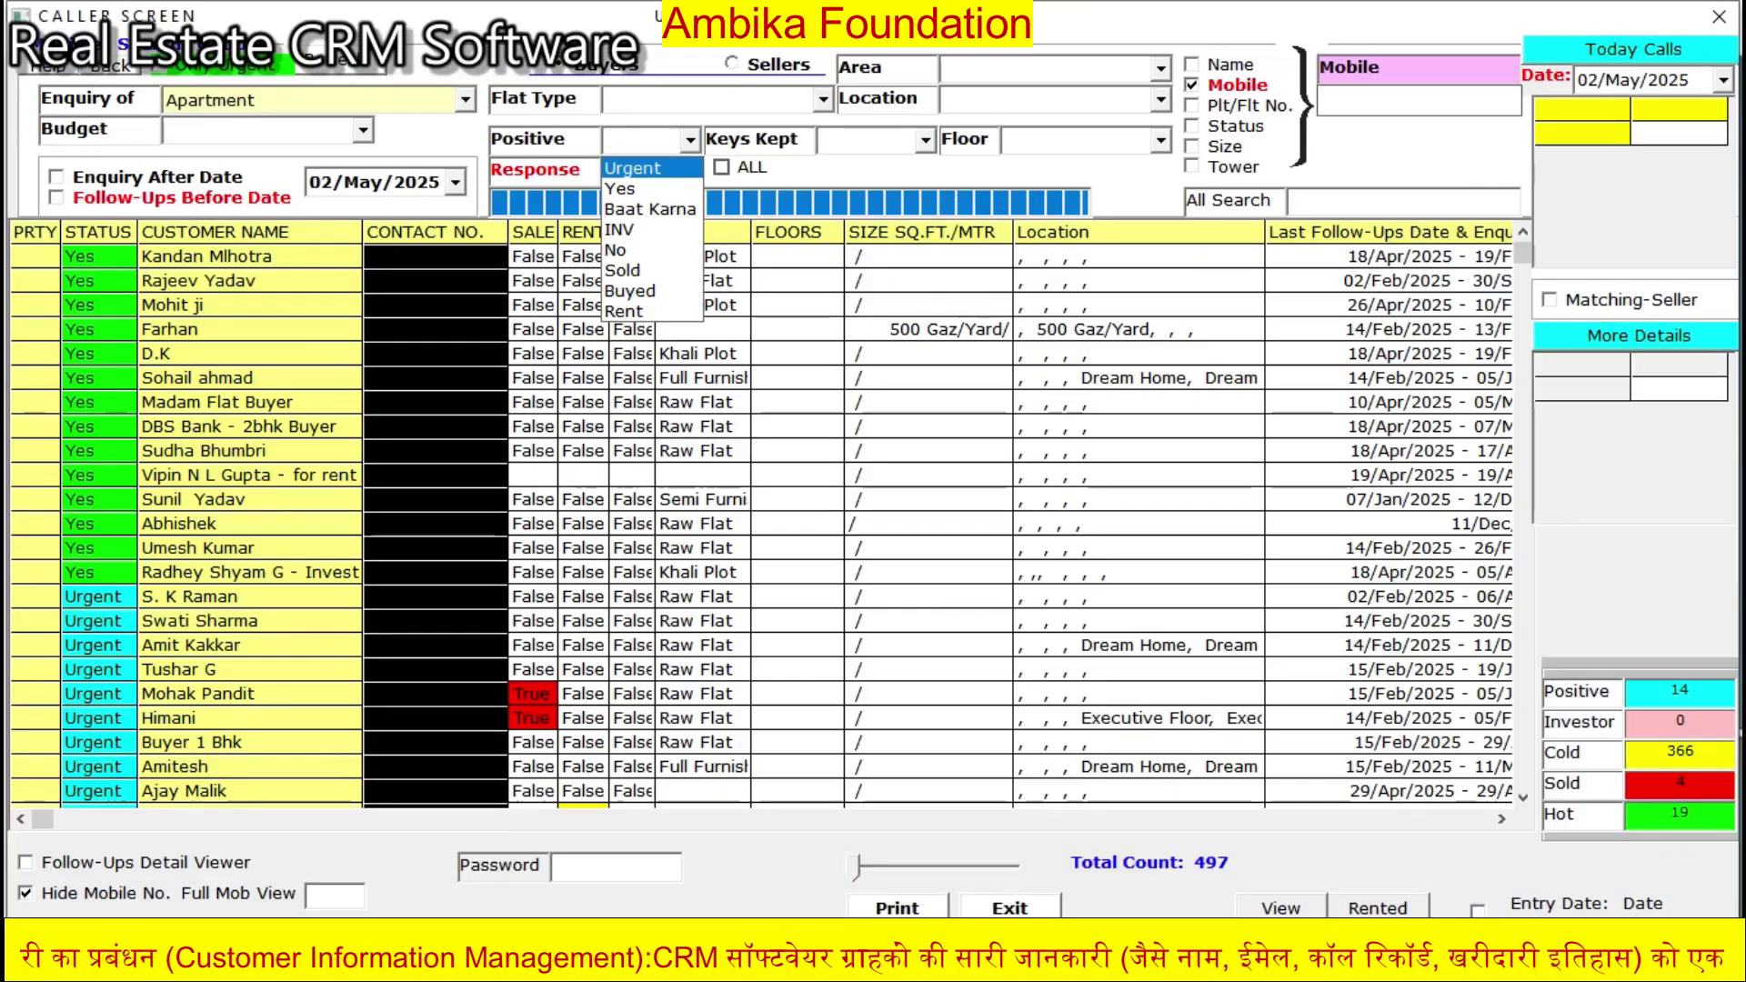
pyautogui.click(690, 140)
# - Switch the search criterion to Name and search the Apartment enquiries for a customer's first name
pyautogui.click(1192, 65)
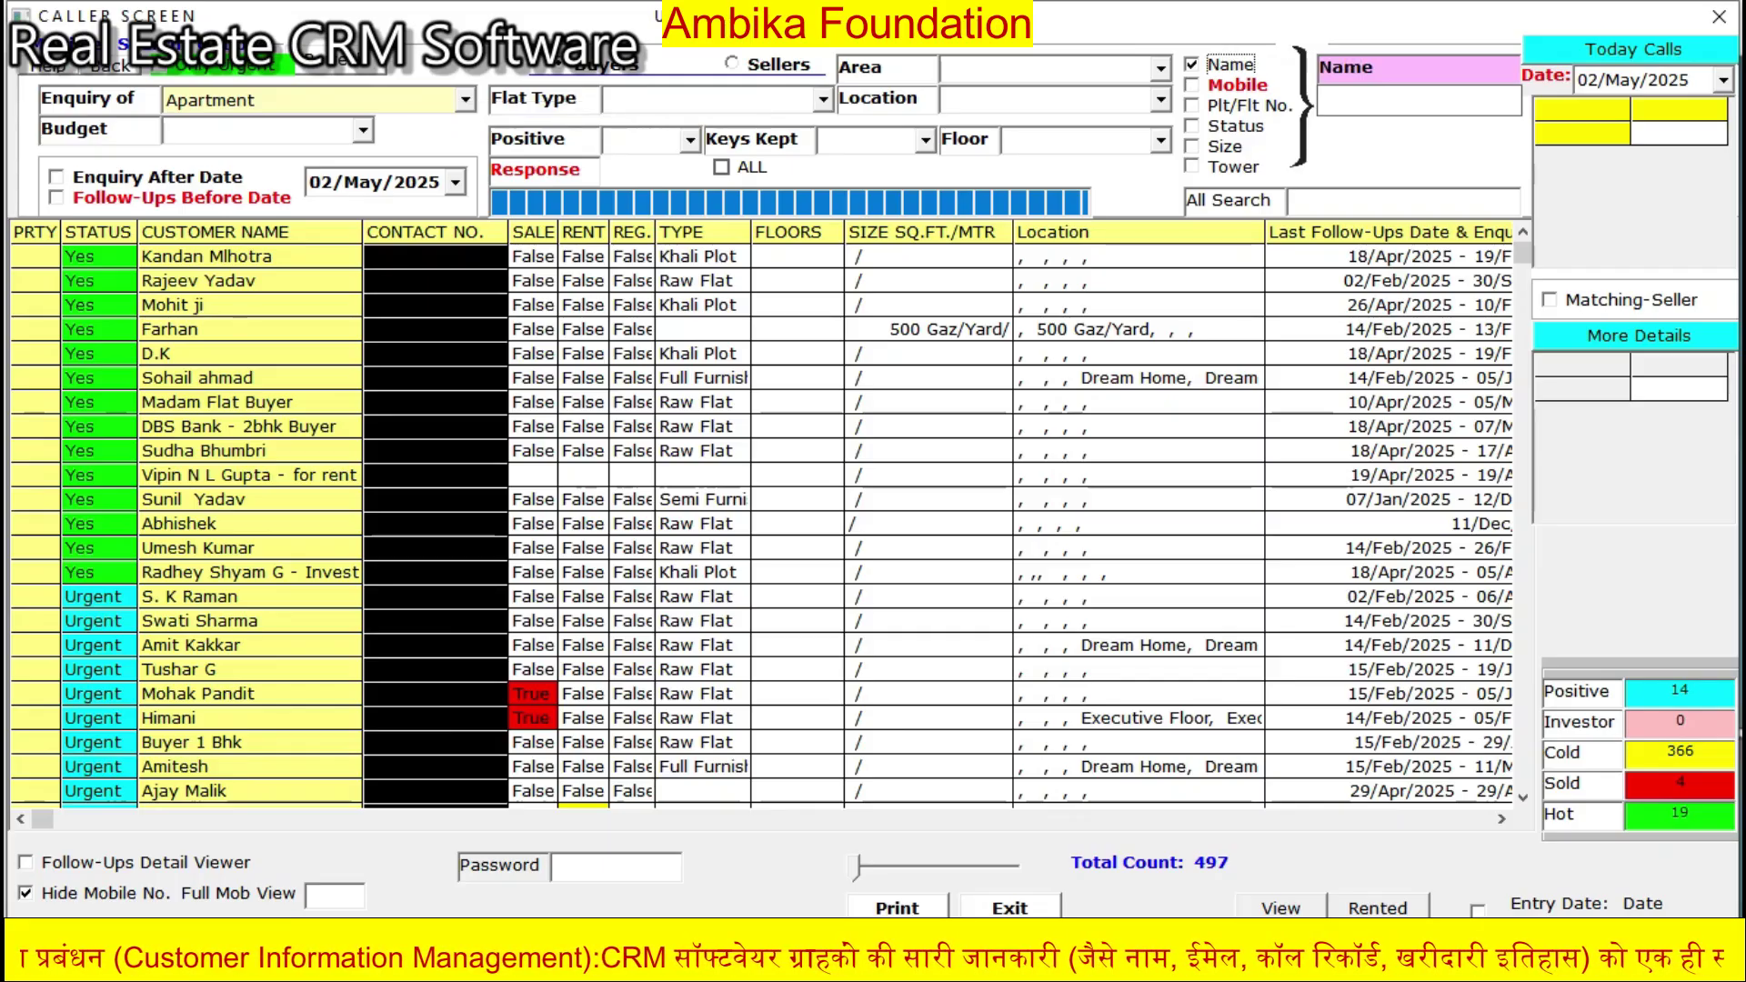
pyautogui.click(1411, 101)
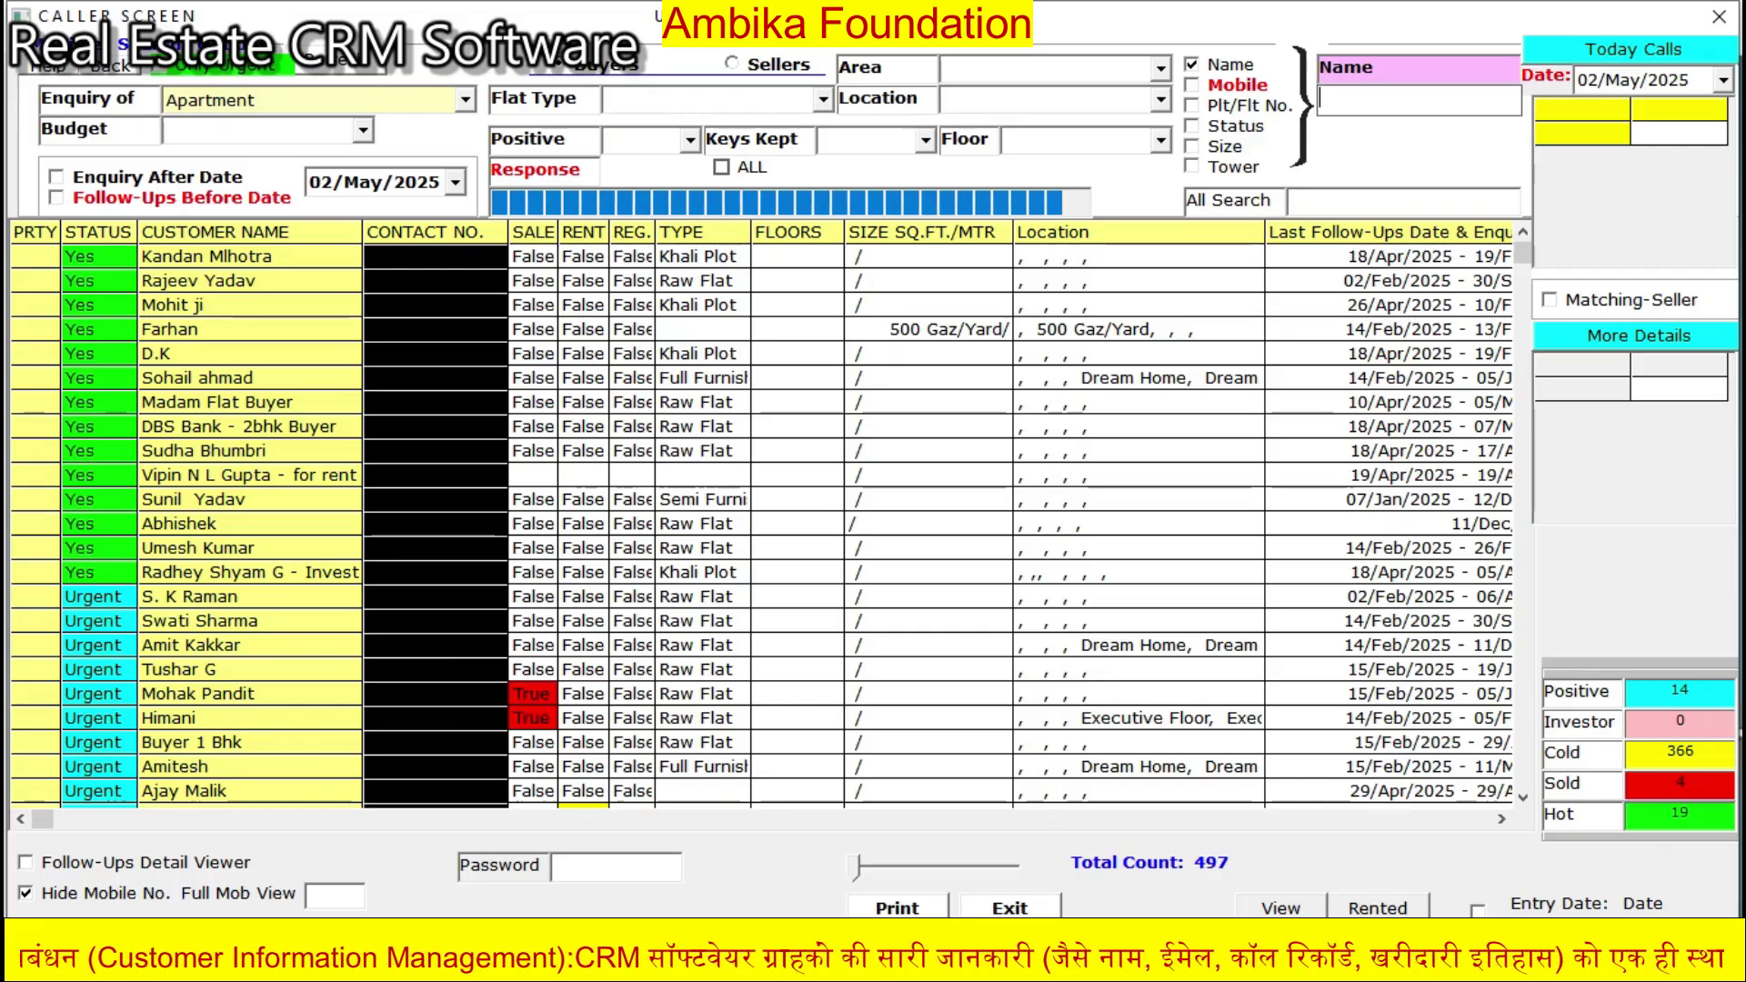
pyautogui.write('deepa')
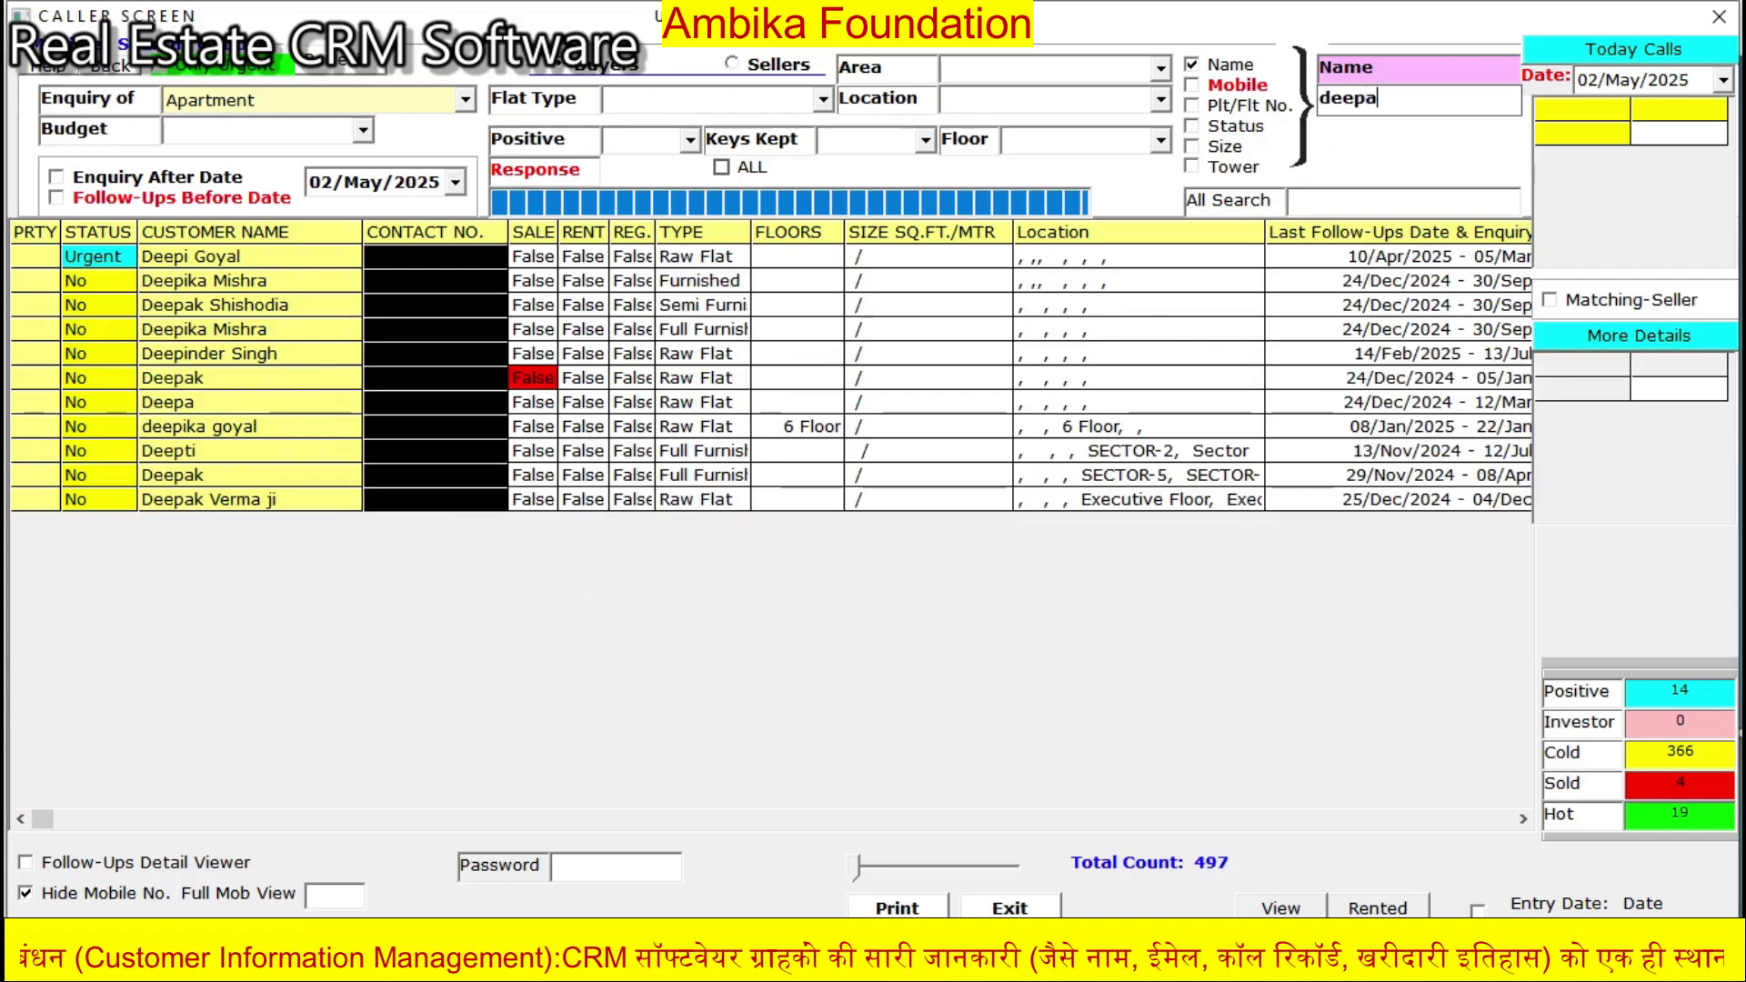
pyautogui.write('k')
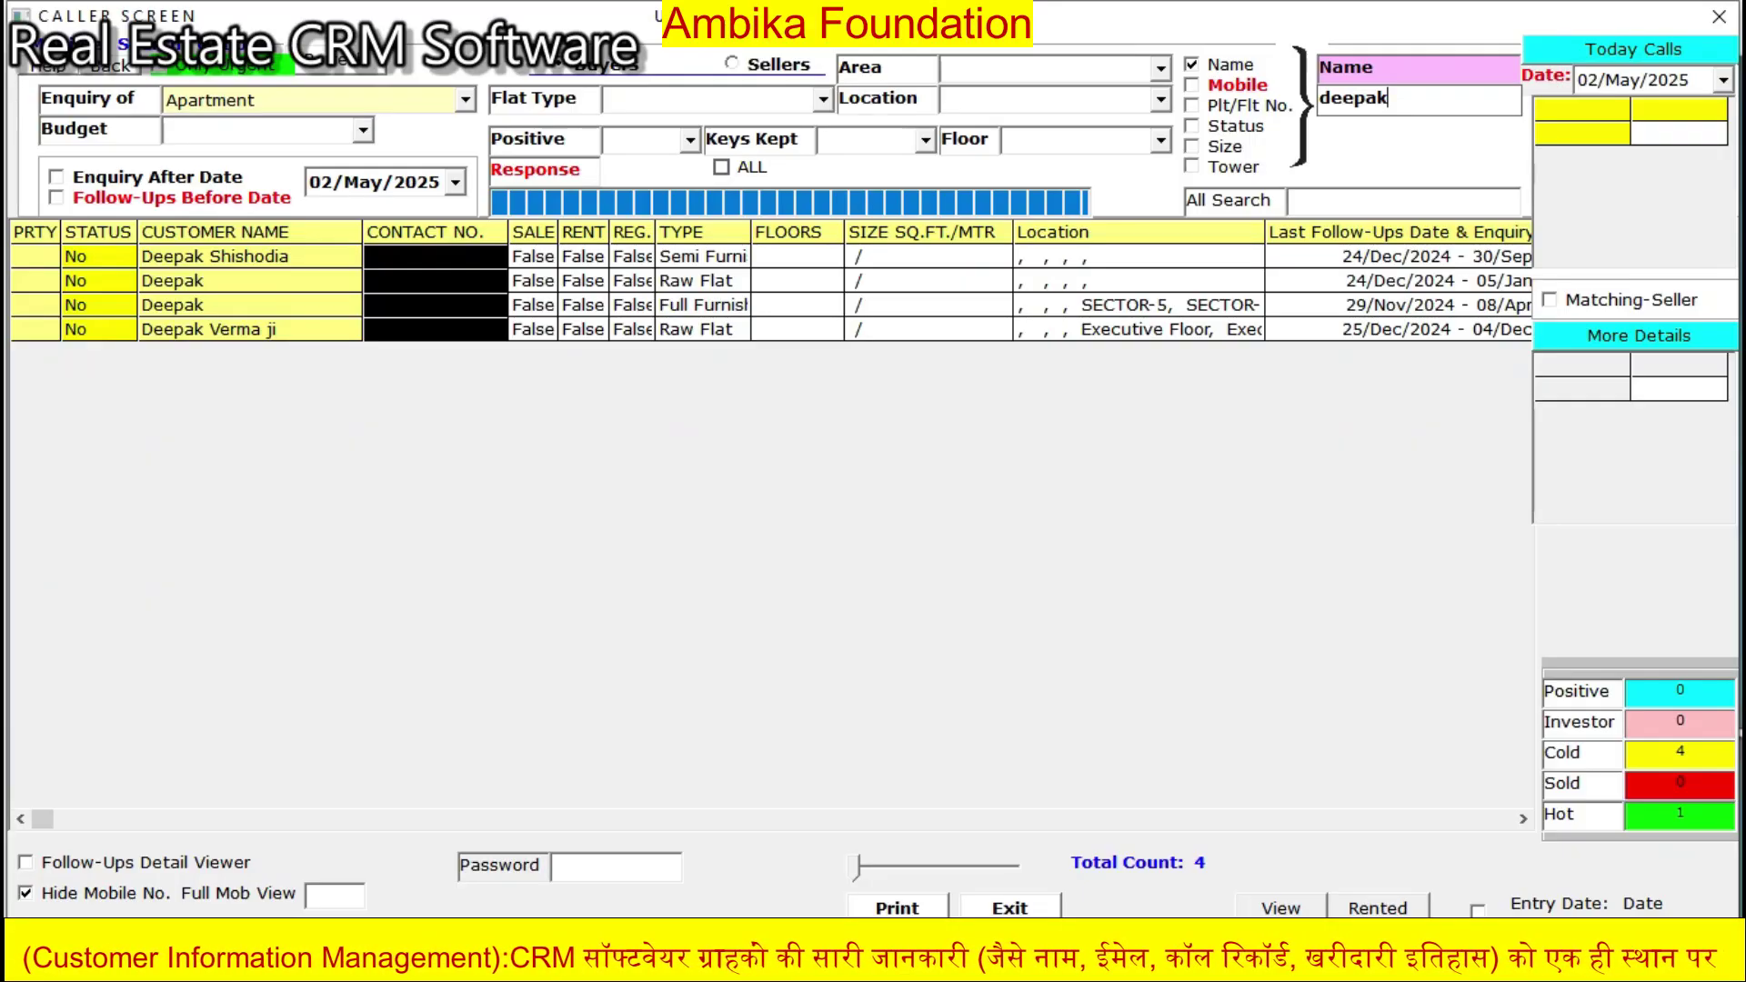
# - Switch the search criterion to Mobile and replace the name with the leading digits of a customer's mobile number
pyautogui.click(1192, 86)
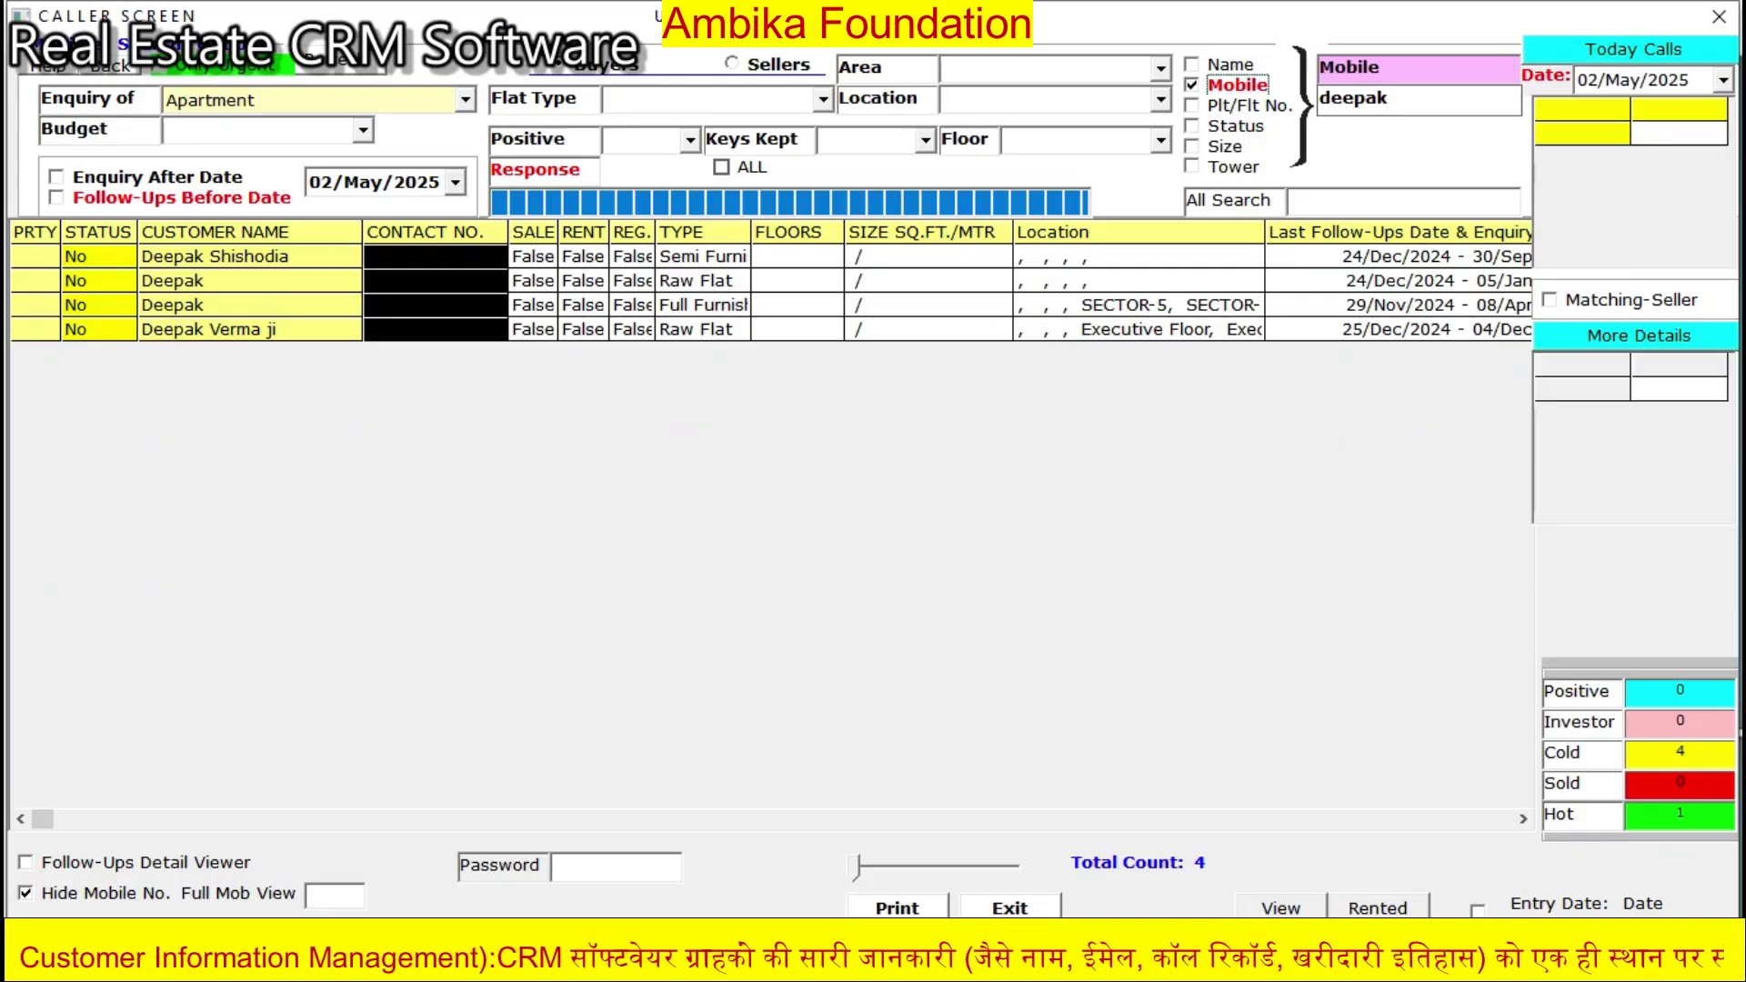
pyautogui.doubleClick(1377, 98)
pyautogui.write('9')
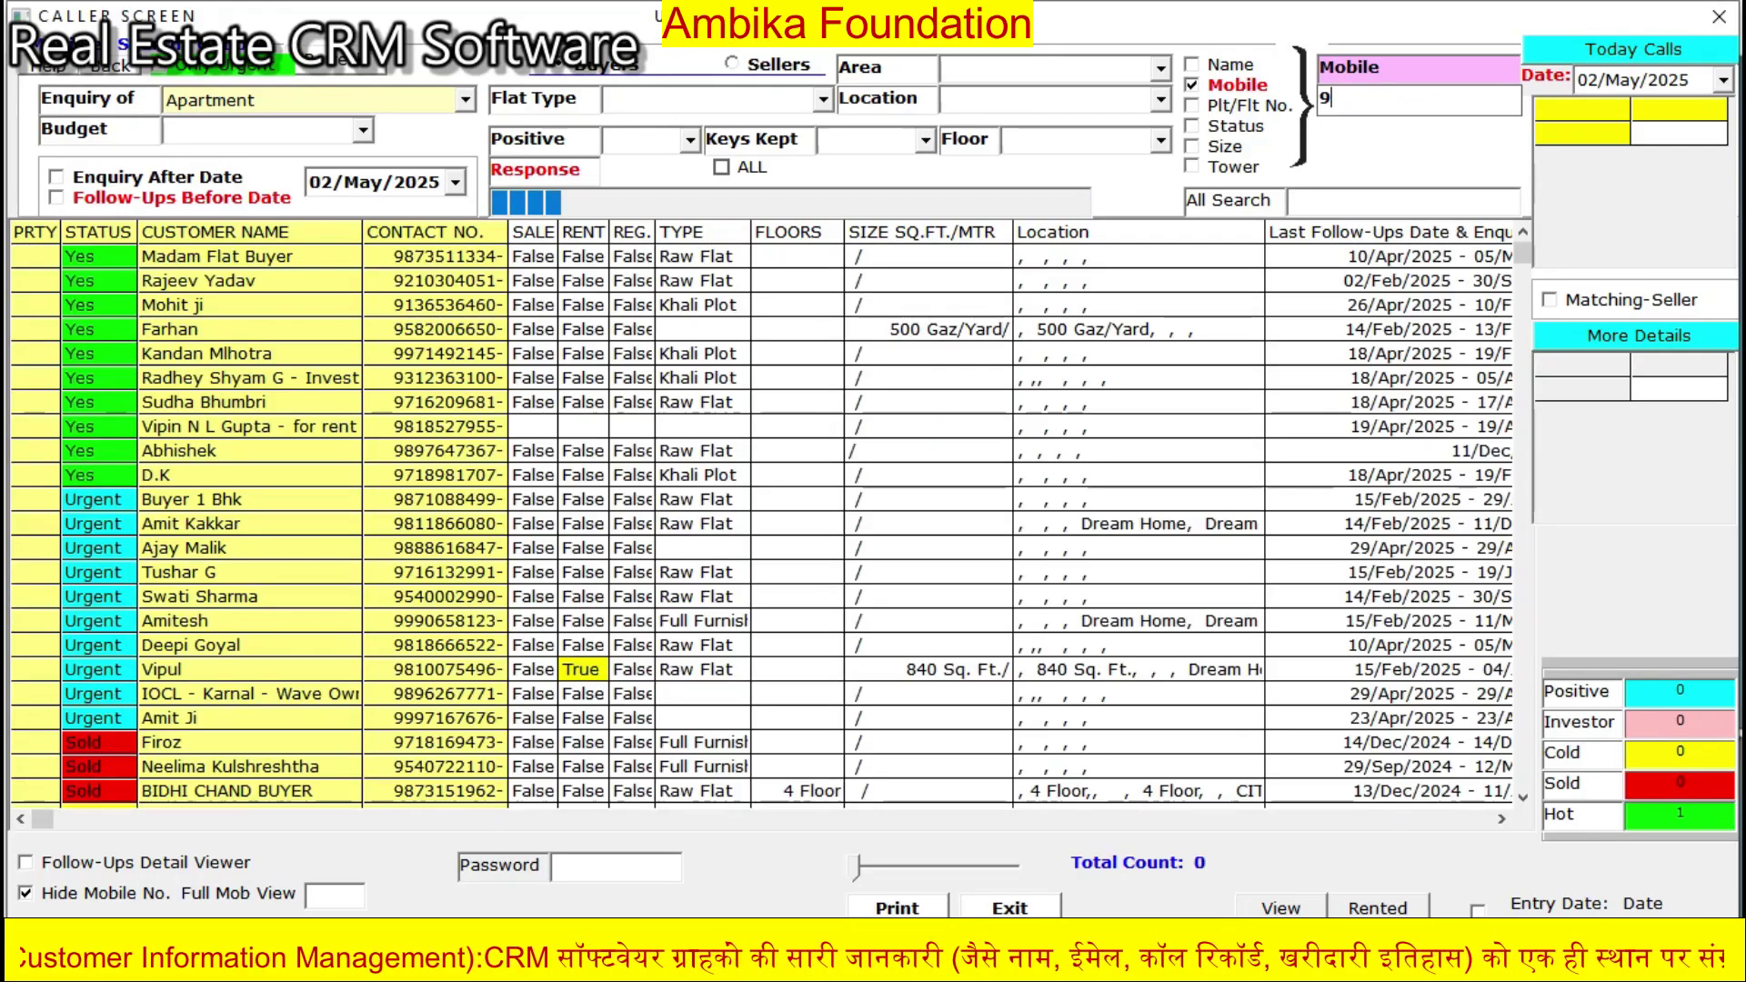
pyautogui.write('9')
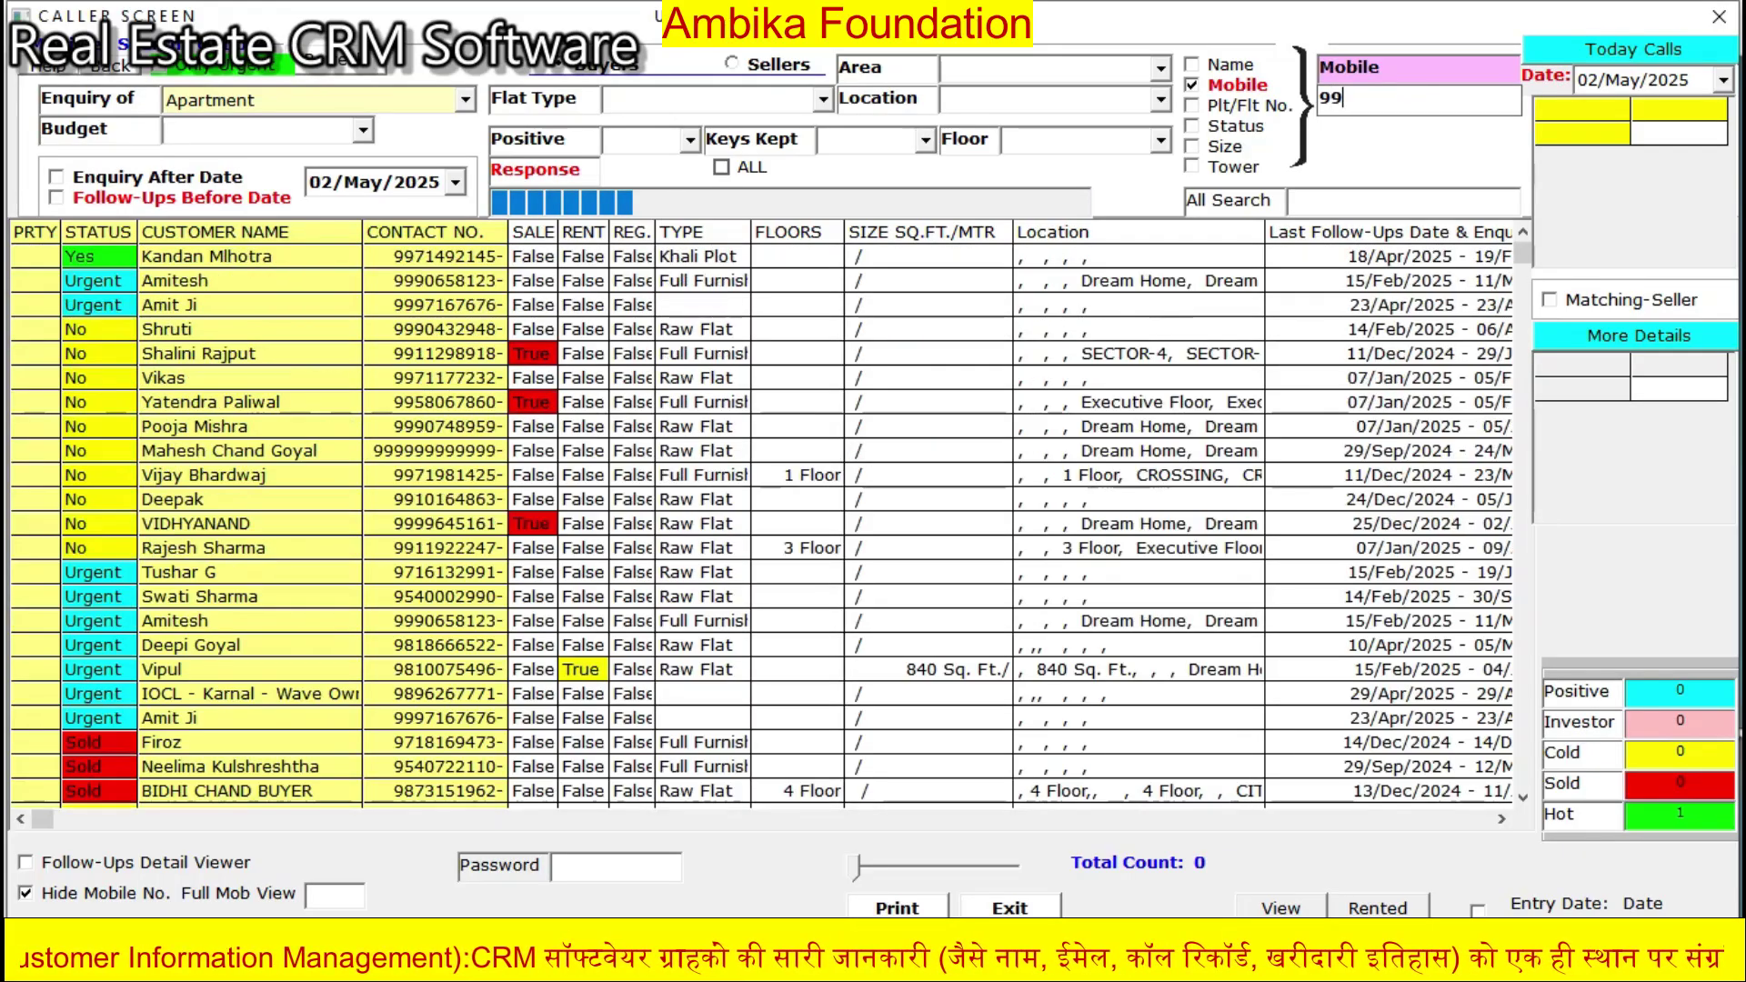
pyautogui.write('7198')
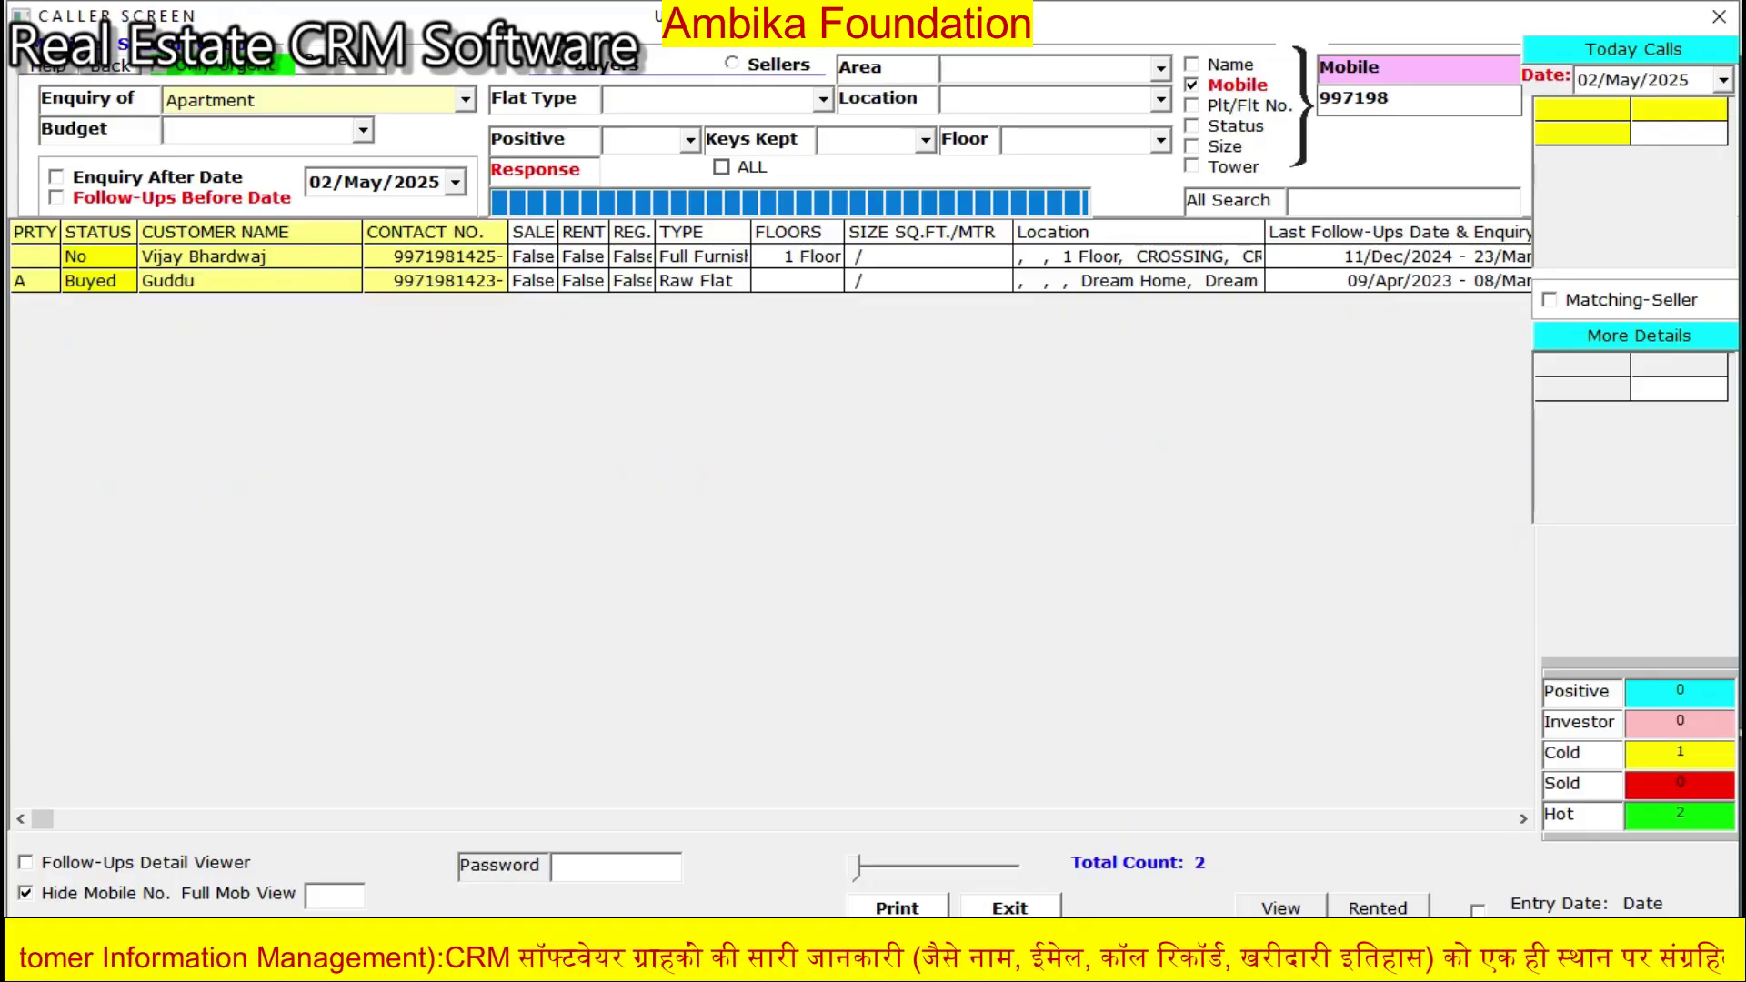
# - Clear the mobile number search and filter the Apartment buyer enquiries by the area CITY APARTMENTS
pyautogui.click(1226, 85)
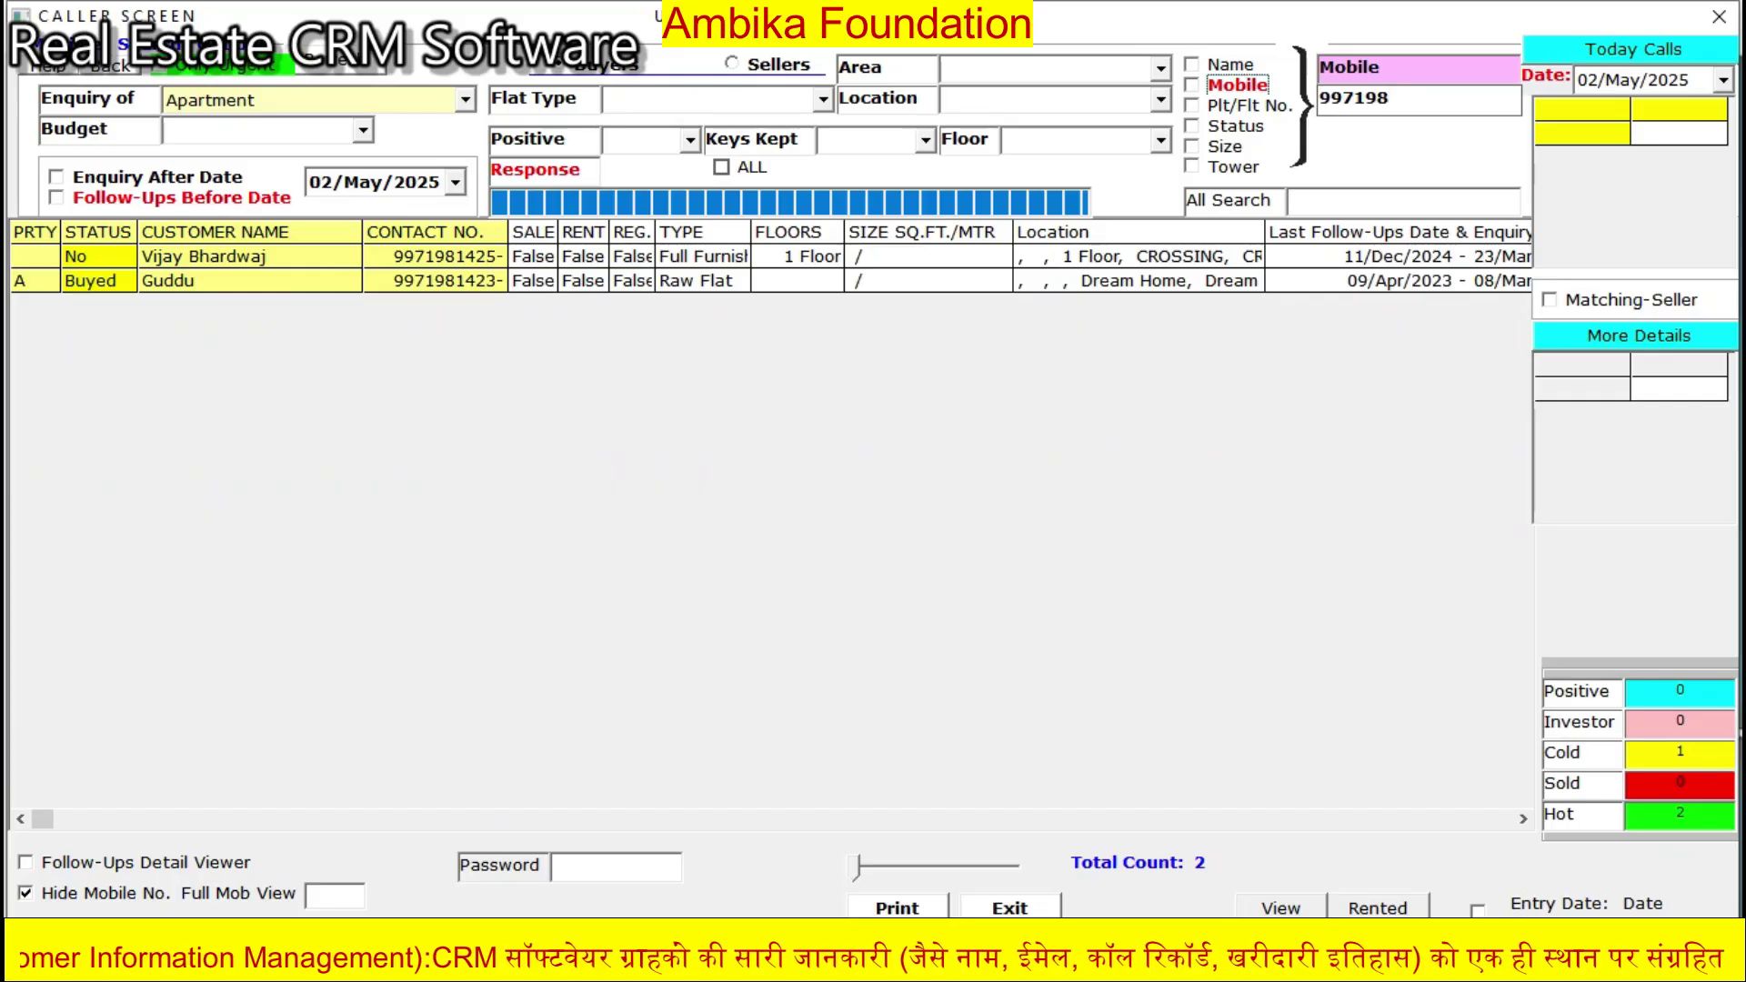
pyautogui.moveTo(1392, 99); pyautogui.dragTo(1317, 98)
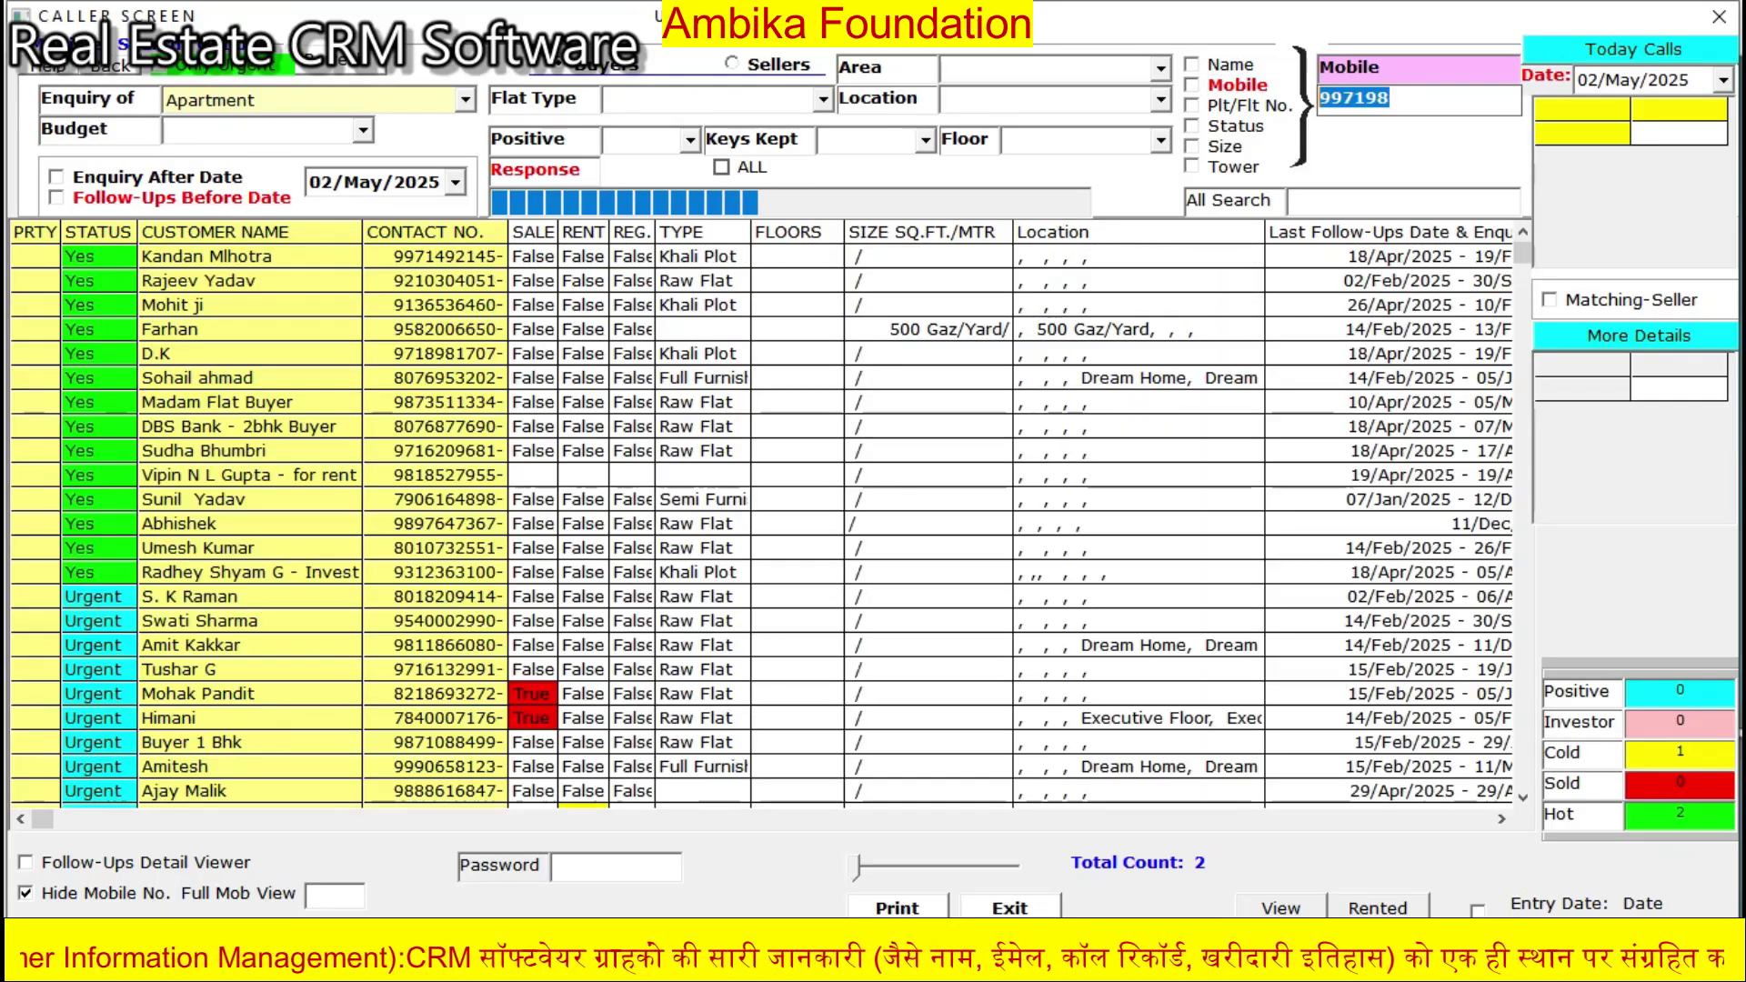
pyautogui.press('BackSpace')
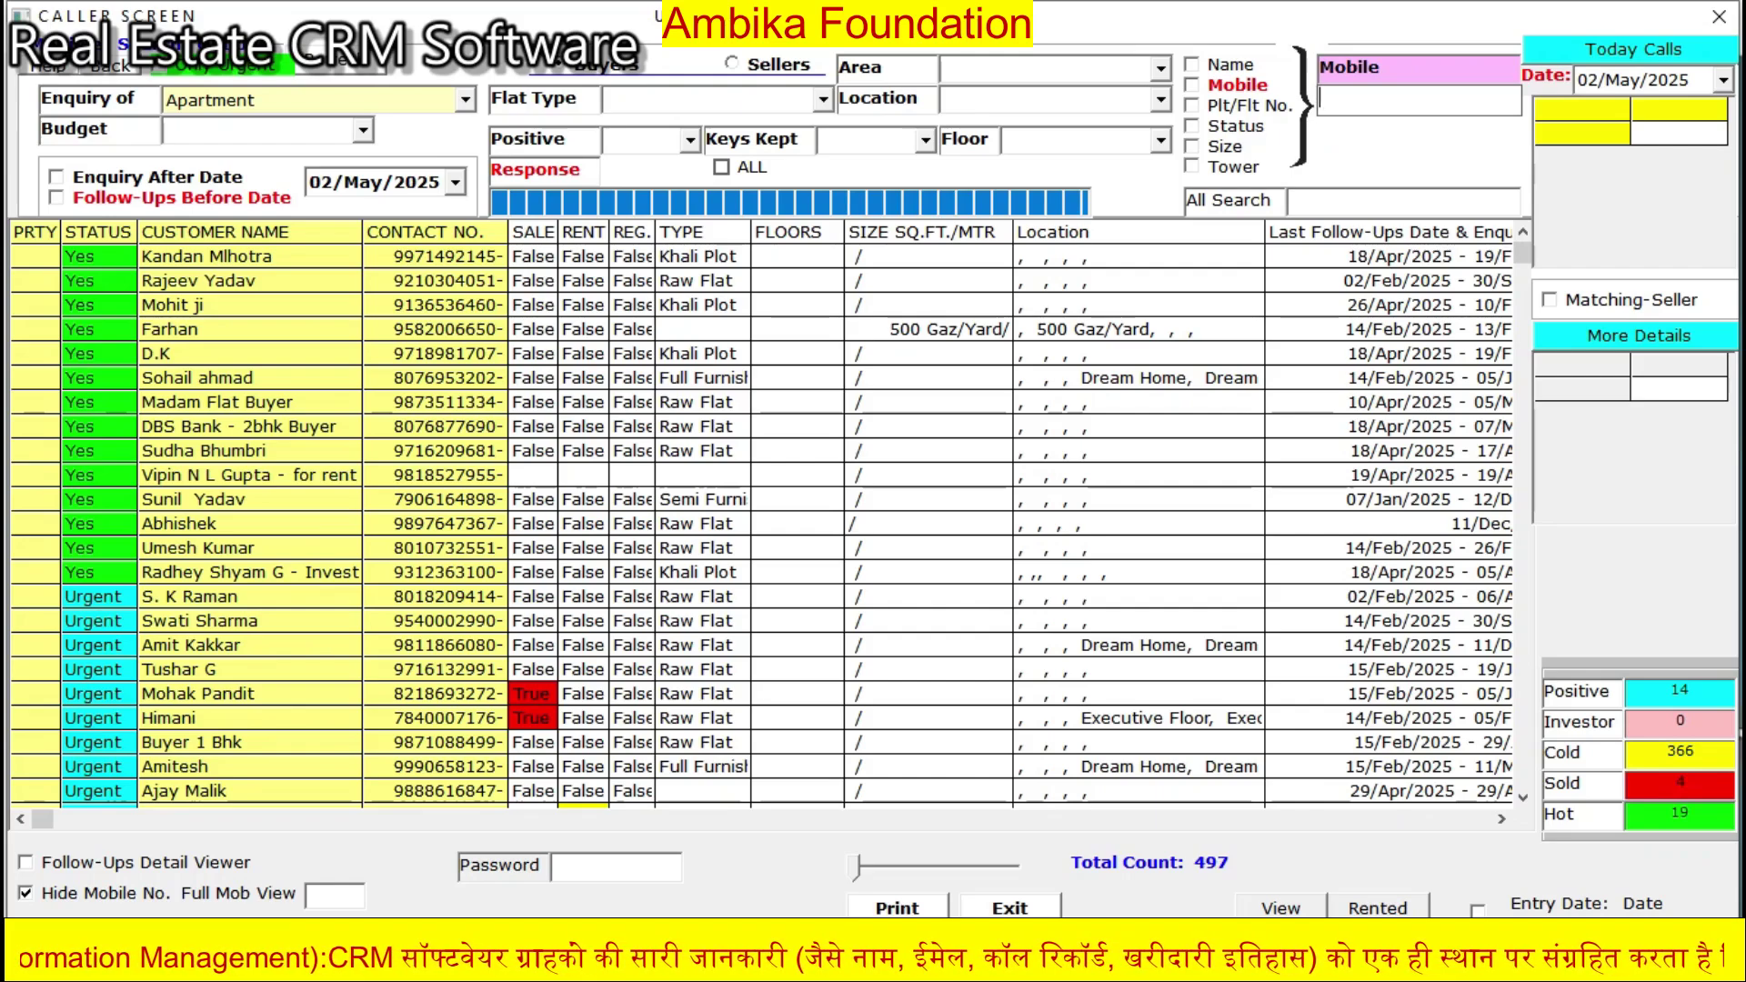
pyautogui.click(1160, 69)
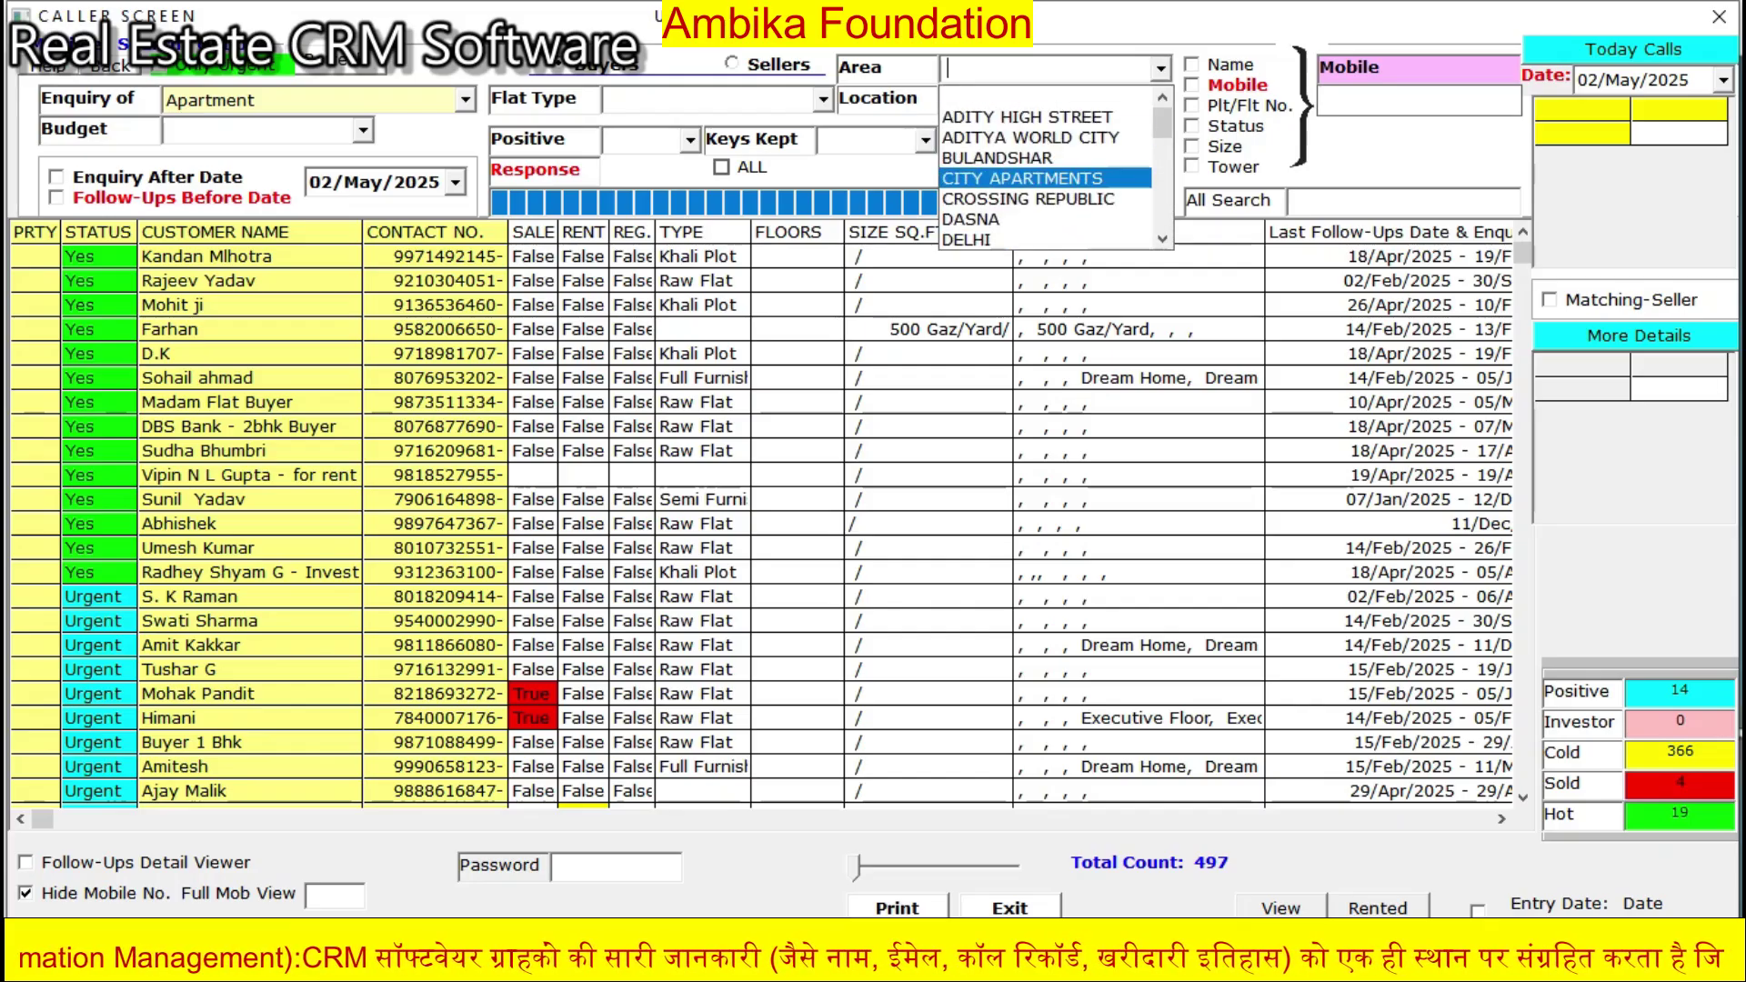
pyautogui.click(1022, 179)
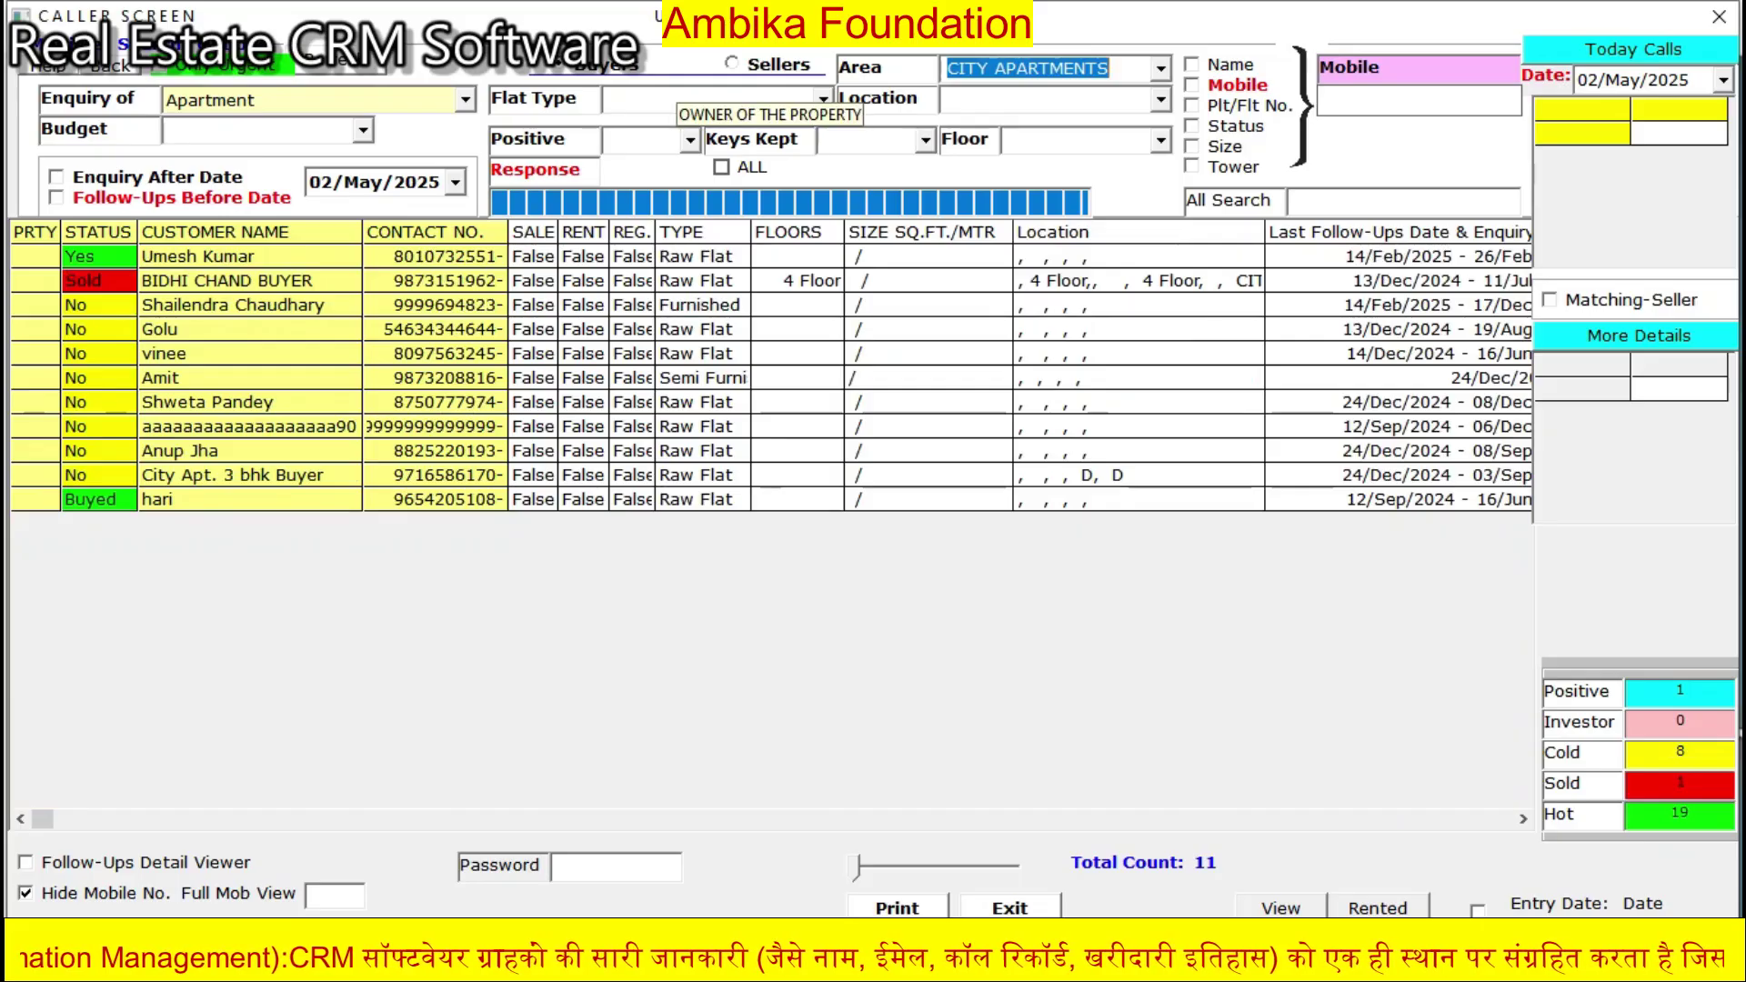
# - Switch the CITY APARTMENTS report to Sellers, set the search criterion to Size and search for 1100
pyautogui.click(771, 66)
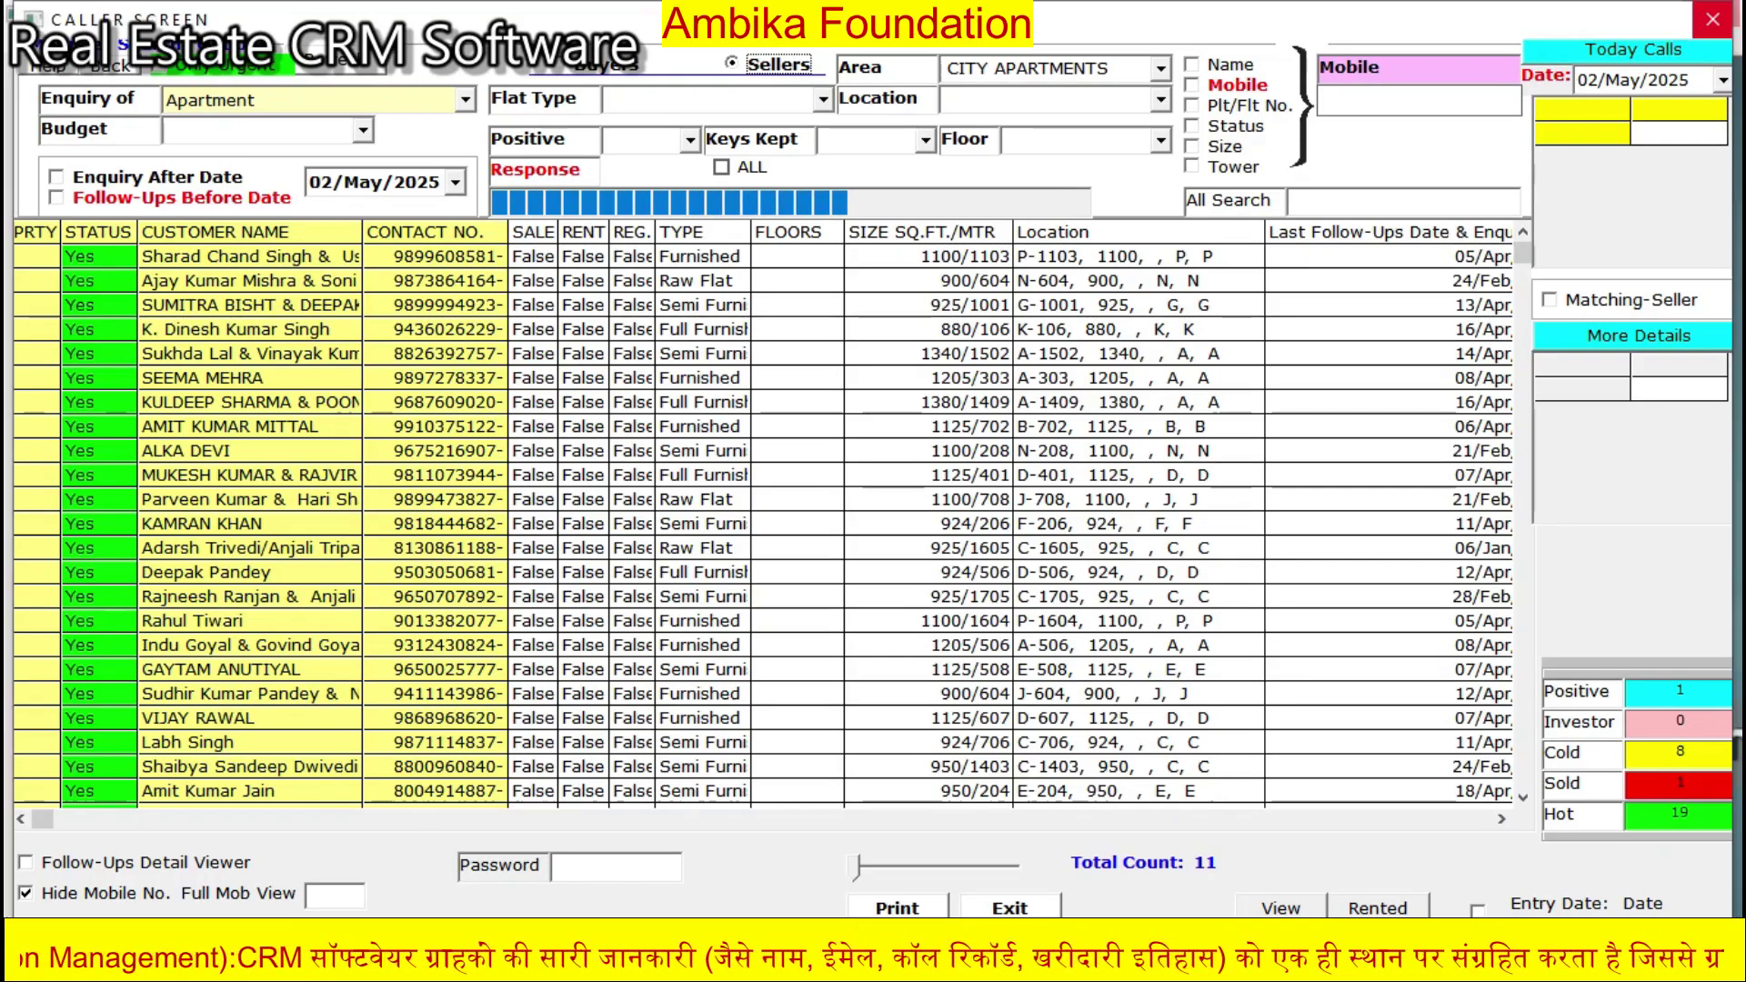
pyautogui.click(1712, 19)
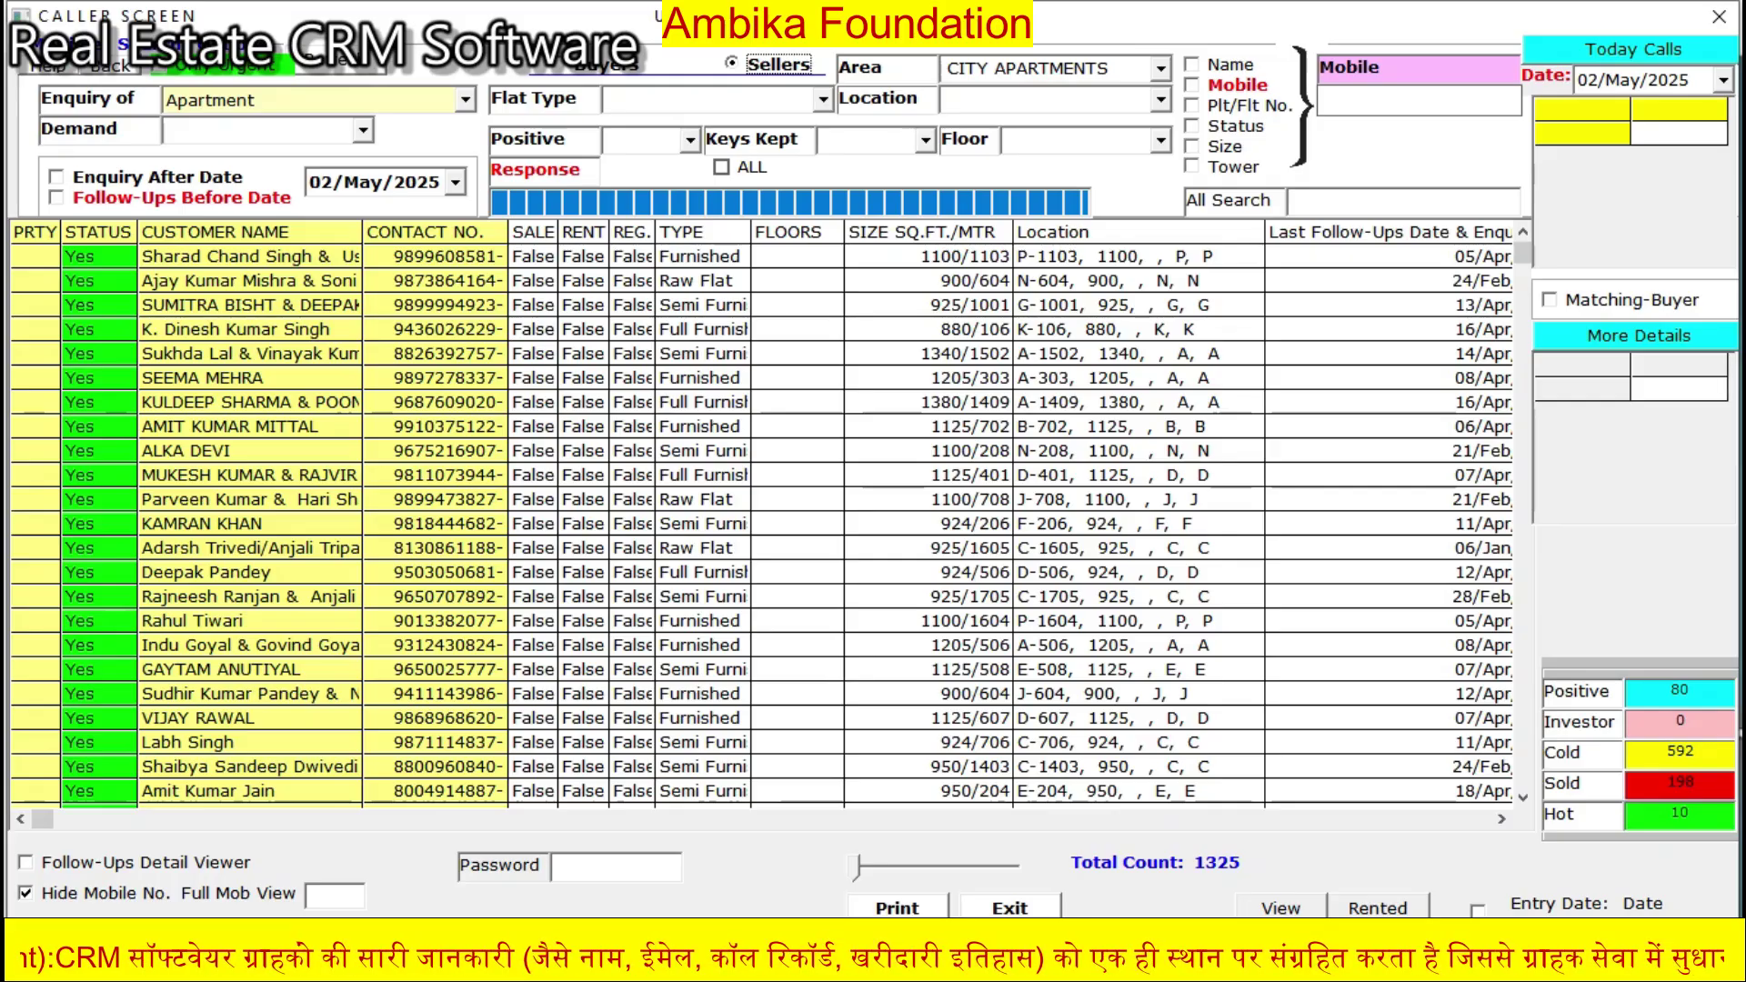
pyautogui.click(1192, 147)
pyautogui.click(1400, 100)
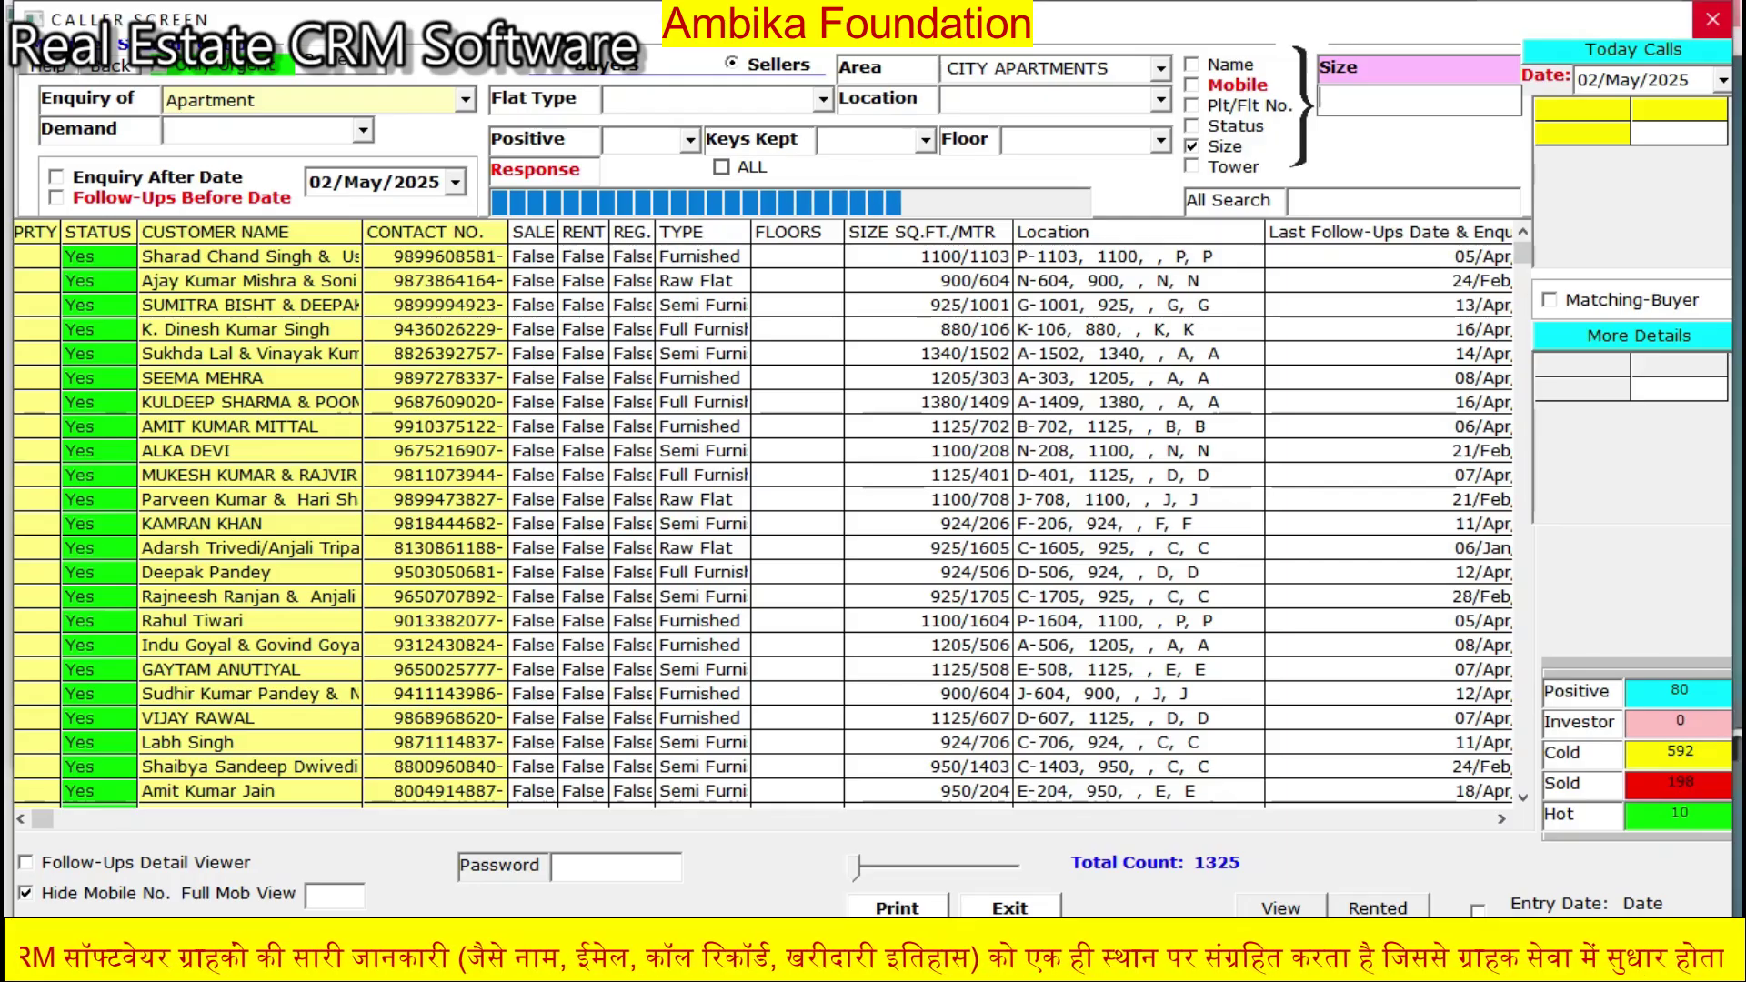
pyautogui.write('1')
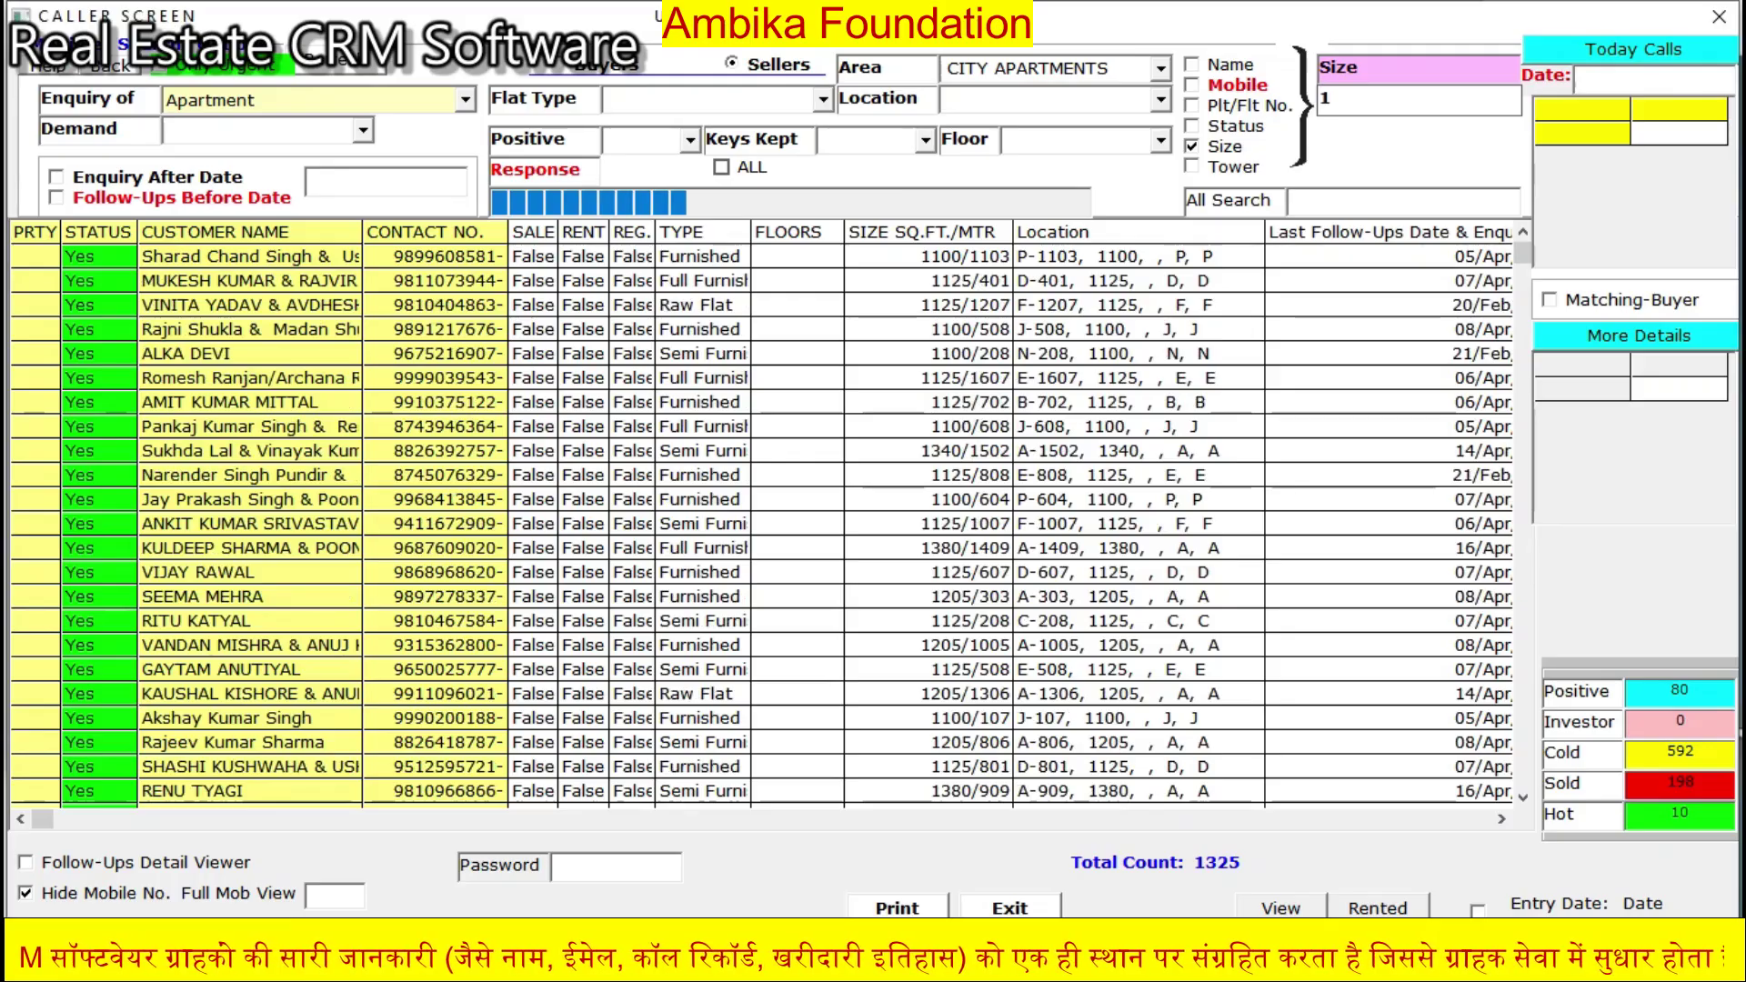
pyautogui.write('1')
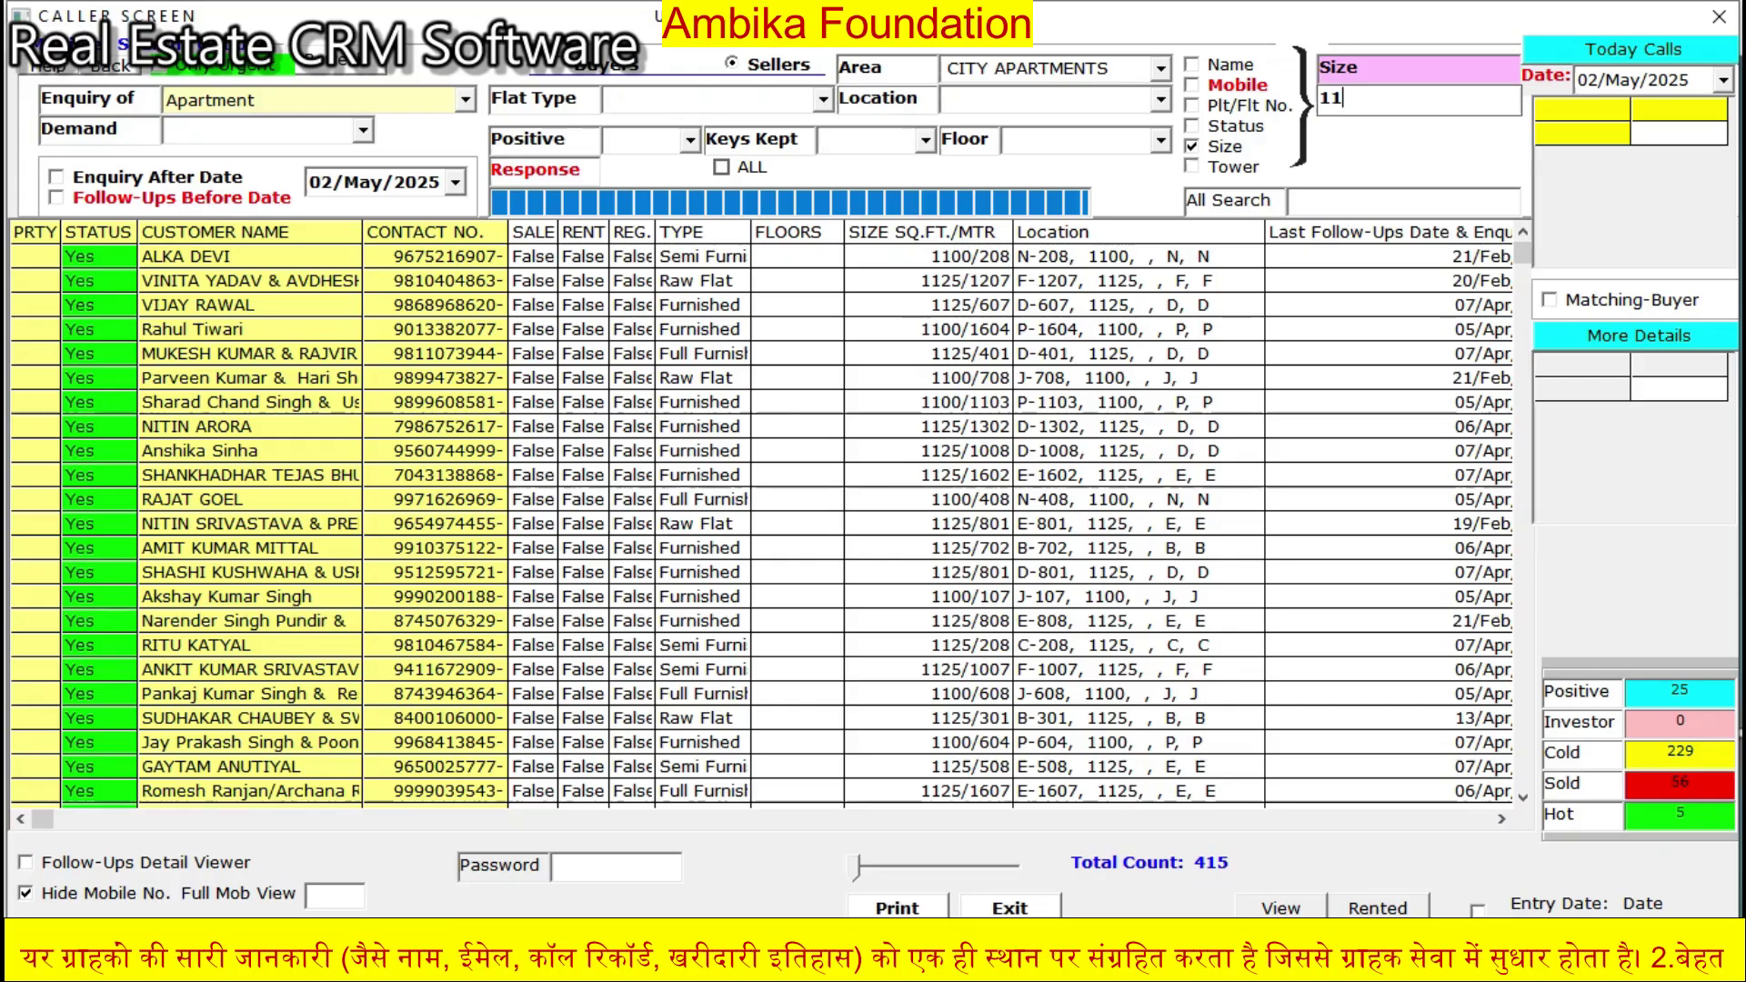
pyautogui.write('00')
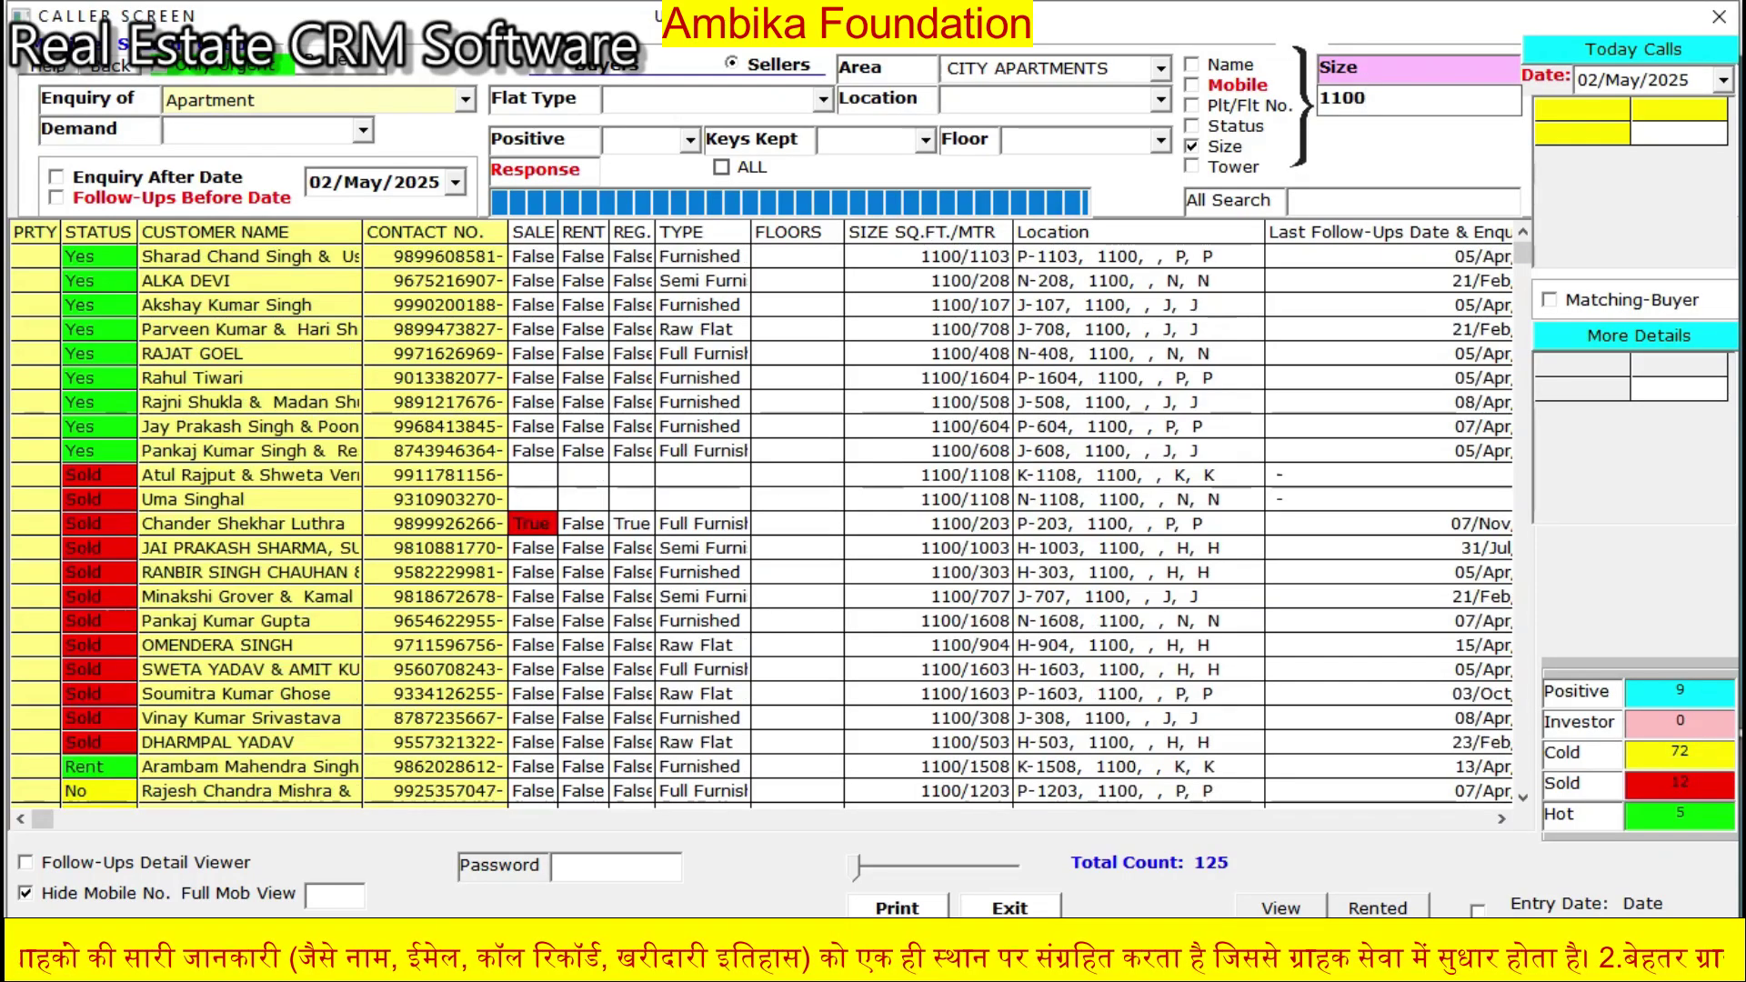
# - Open the customer follow-up window for the Raw Flat seller with size 1100/708
pyautogui.click(532, 475)
pyautogui.press('Down')
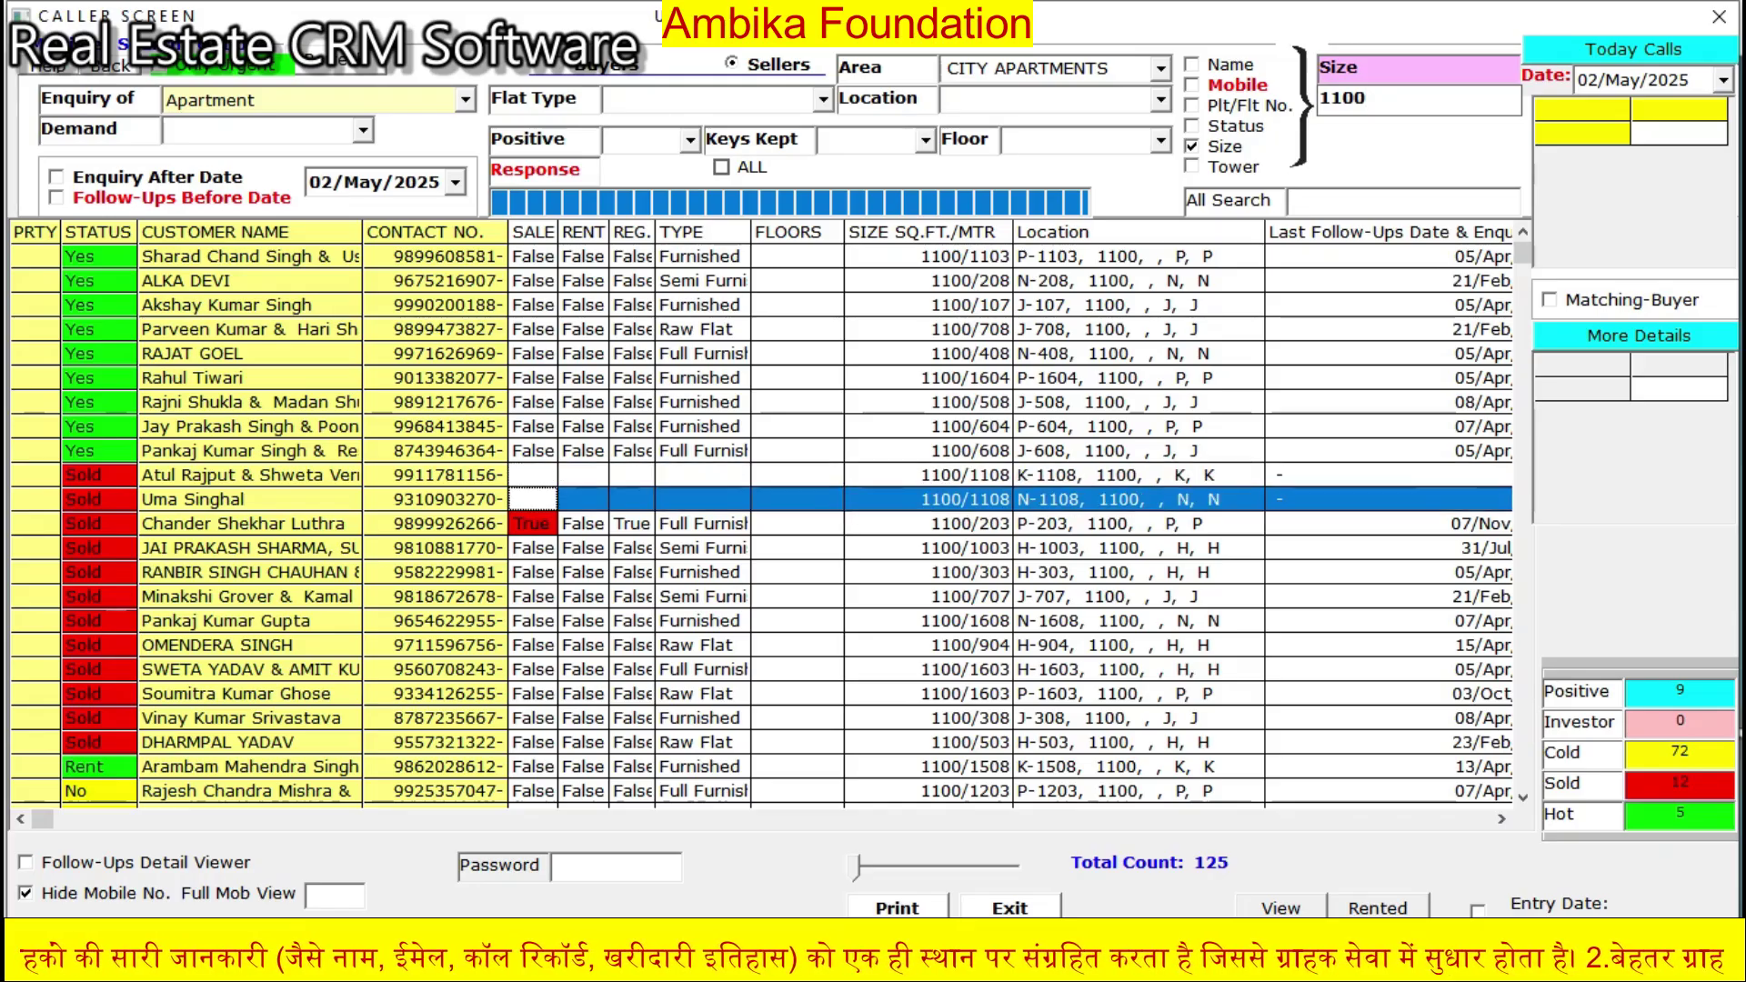
pyautogui.click(533, 329)
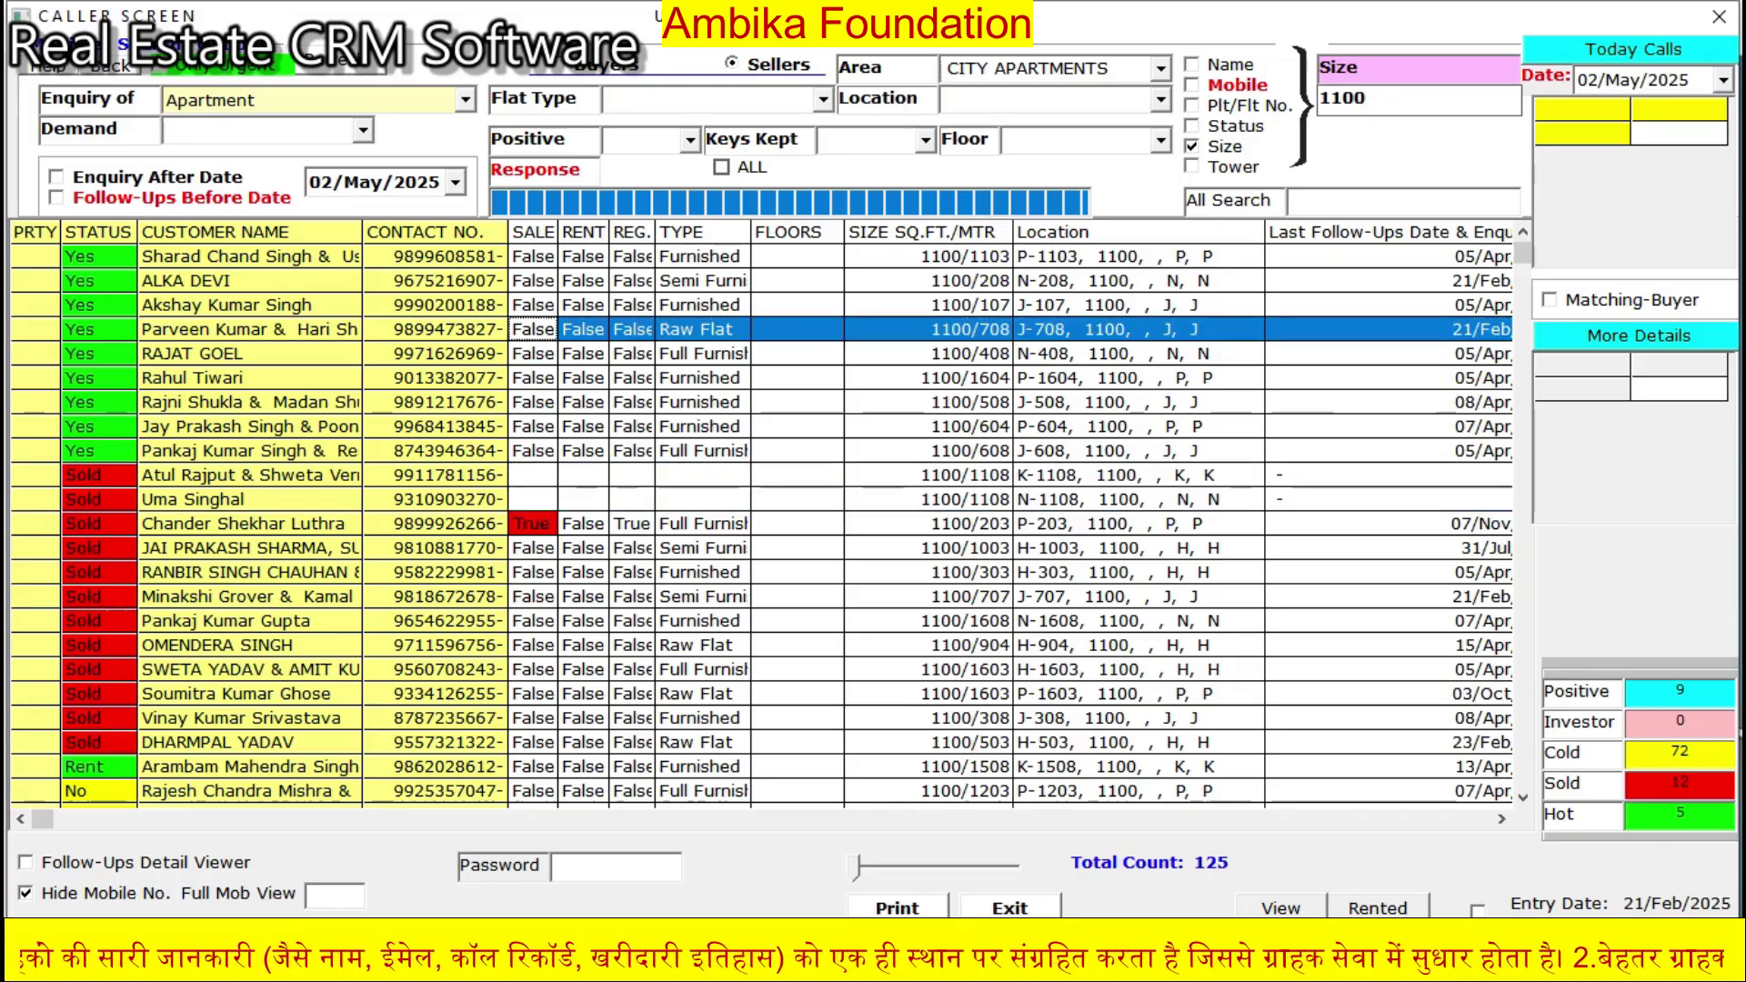
pyautogui.doubleClick(532, 329)
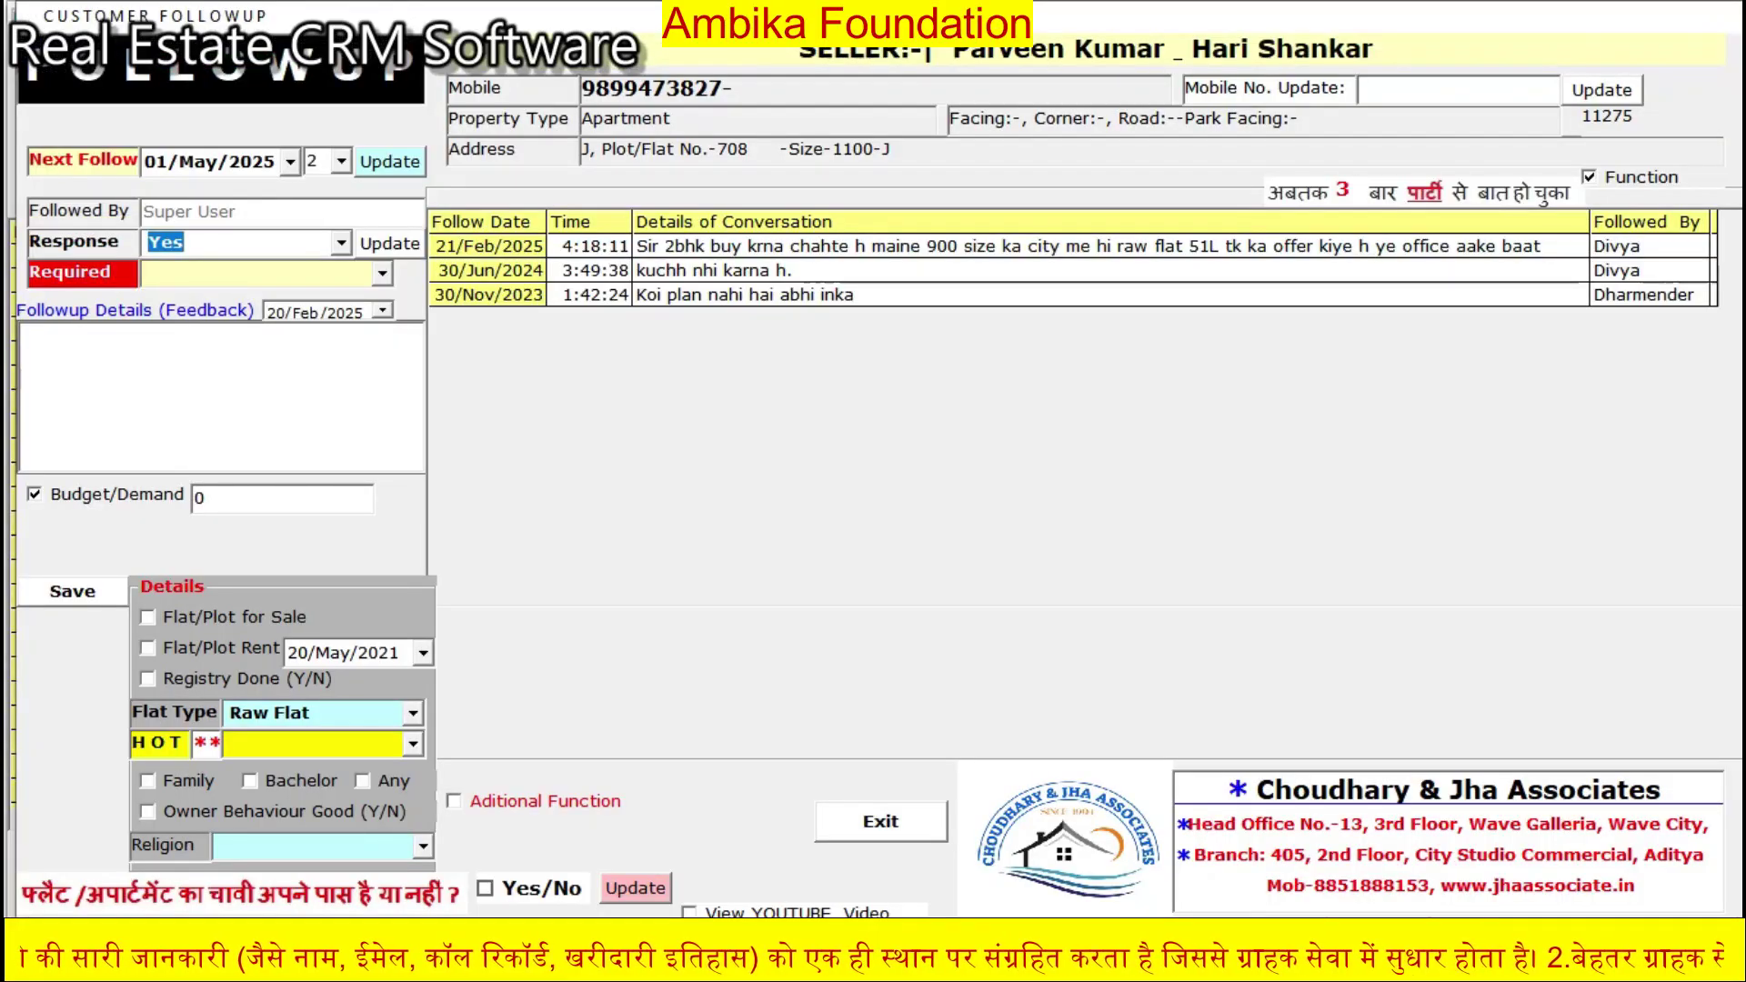
# - Choose Sold as the seller's response and leave the follow-up window without updating the record
pyautogui.press('F4')
pyautogui.press('Down')
pyautogui.press('Down')
pyautogui.press('Down')
pyautogui.press('Down')
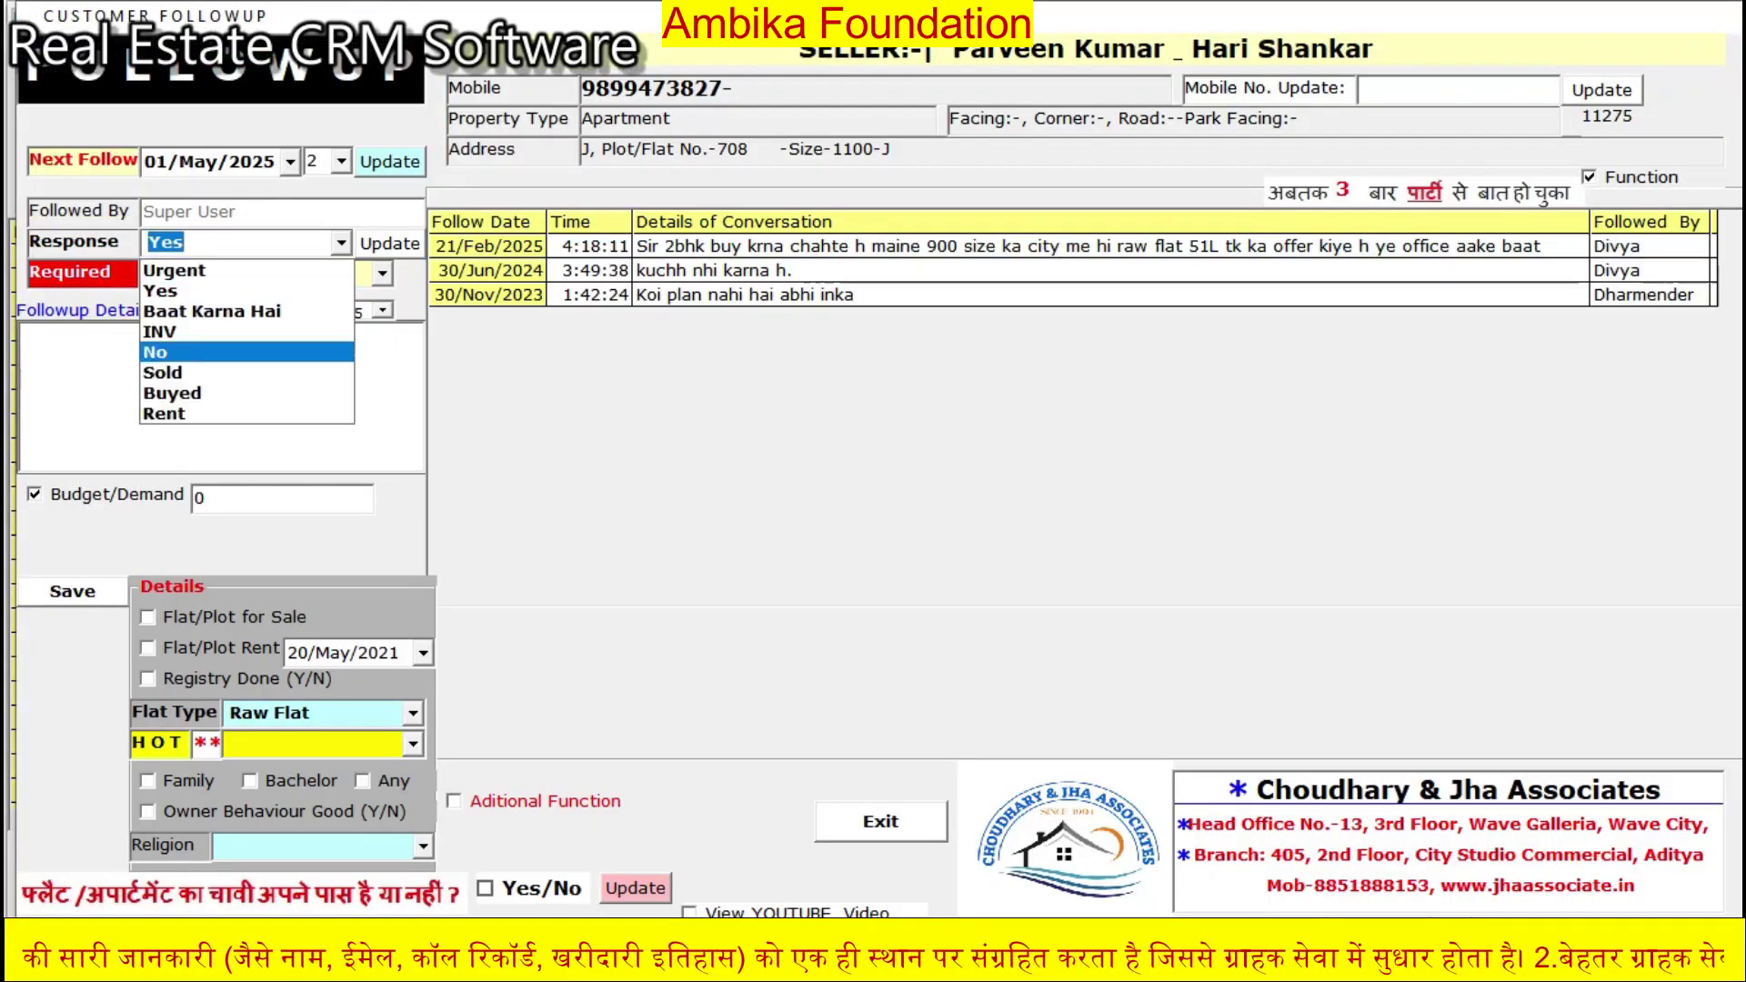
pyautogui.press('Return')
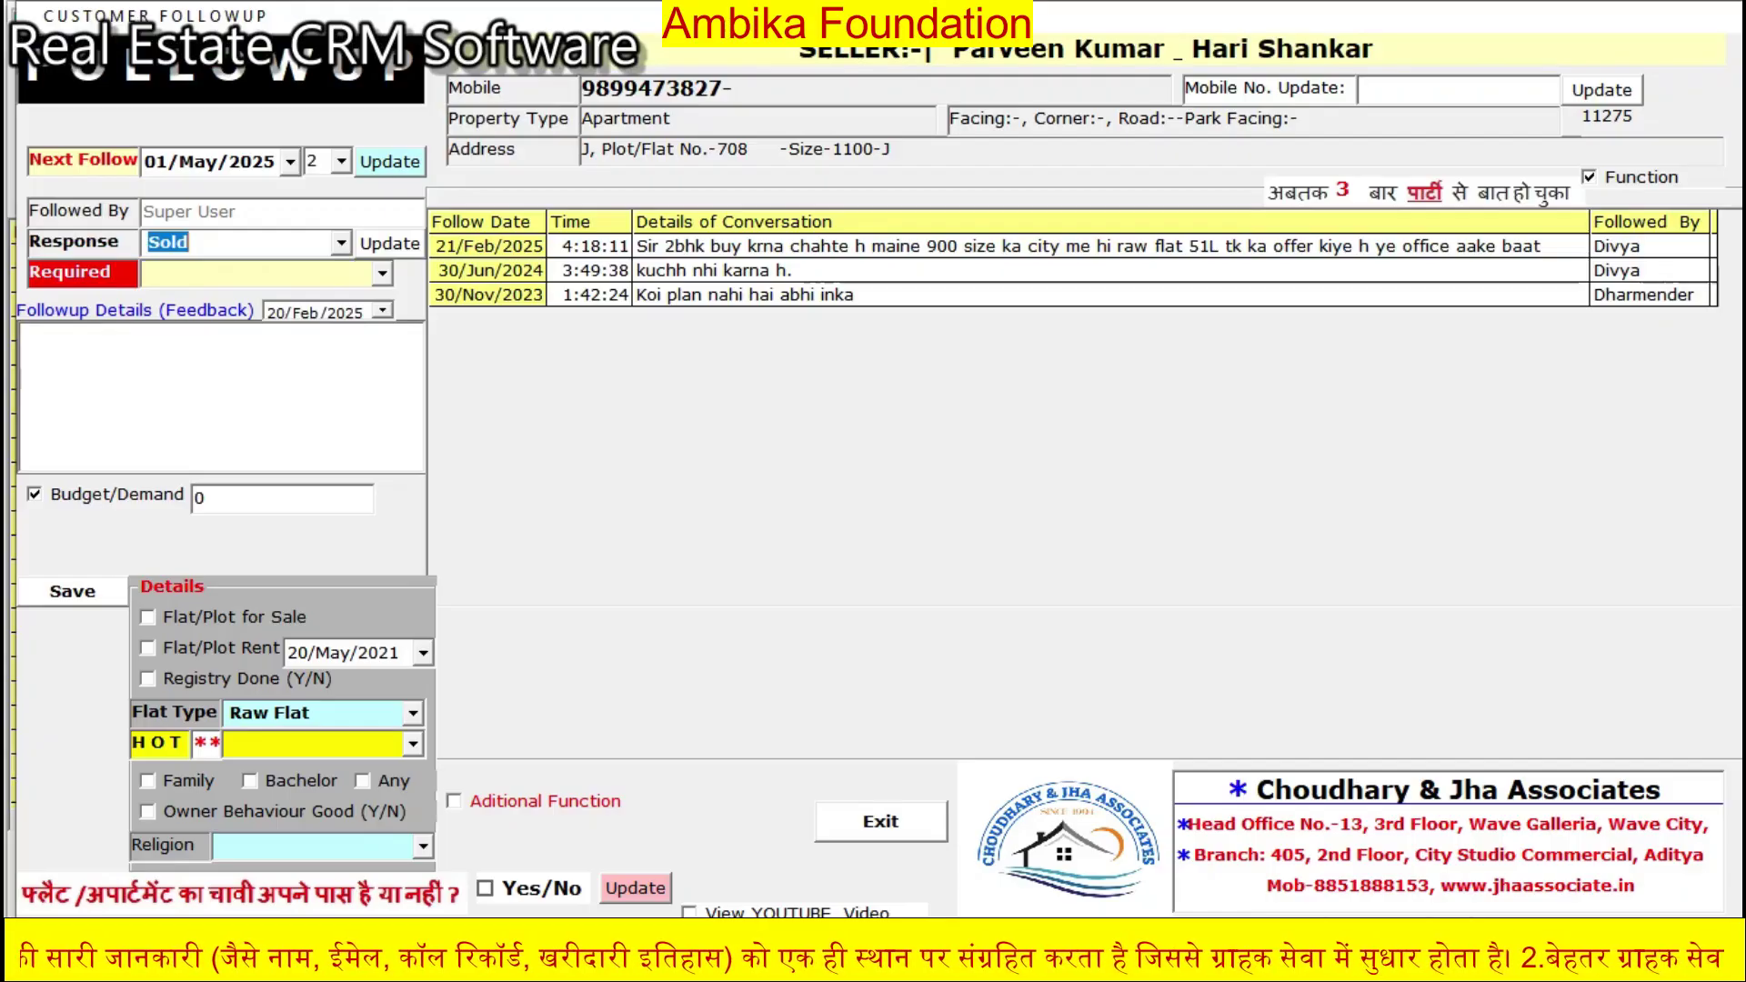
pyautogui.press('Escape')
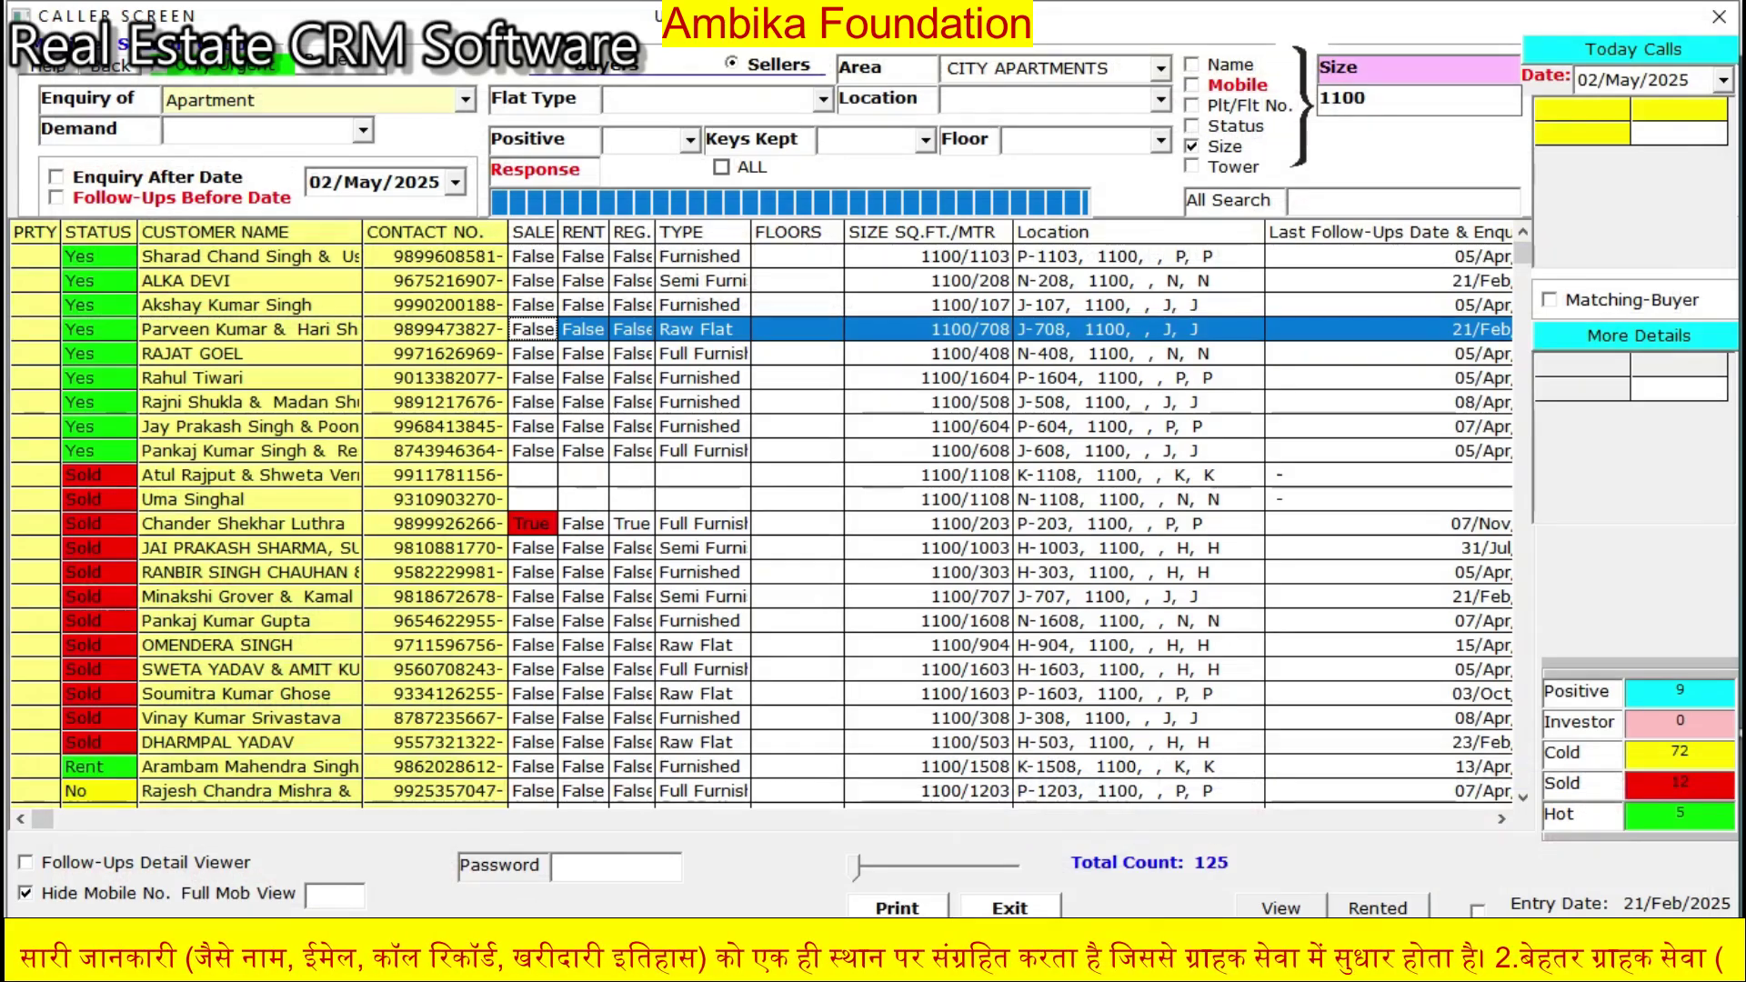
# - Filter the sellers by the Urgent response and clear the size search
pyautogui.click(1009, 476)
pyautogui.click(1009, 451)
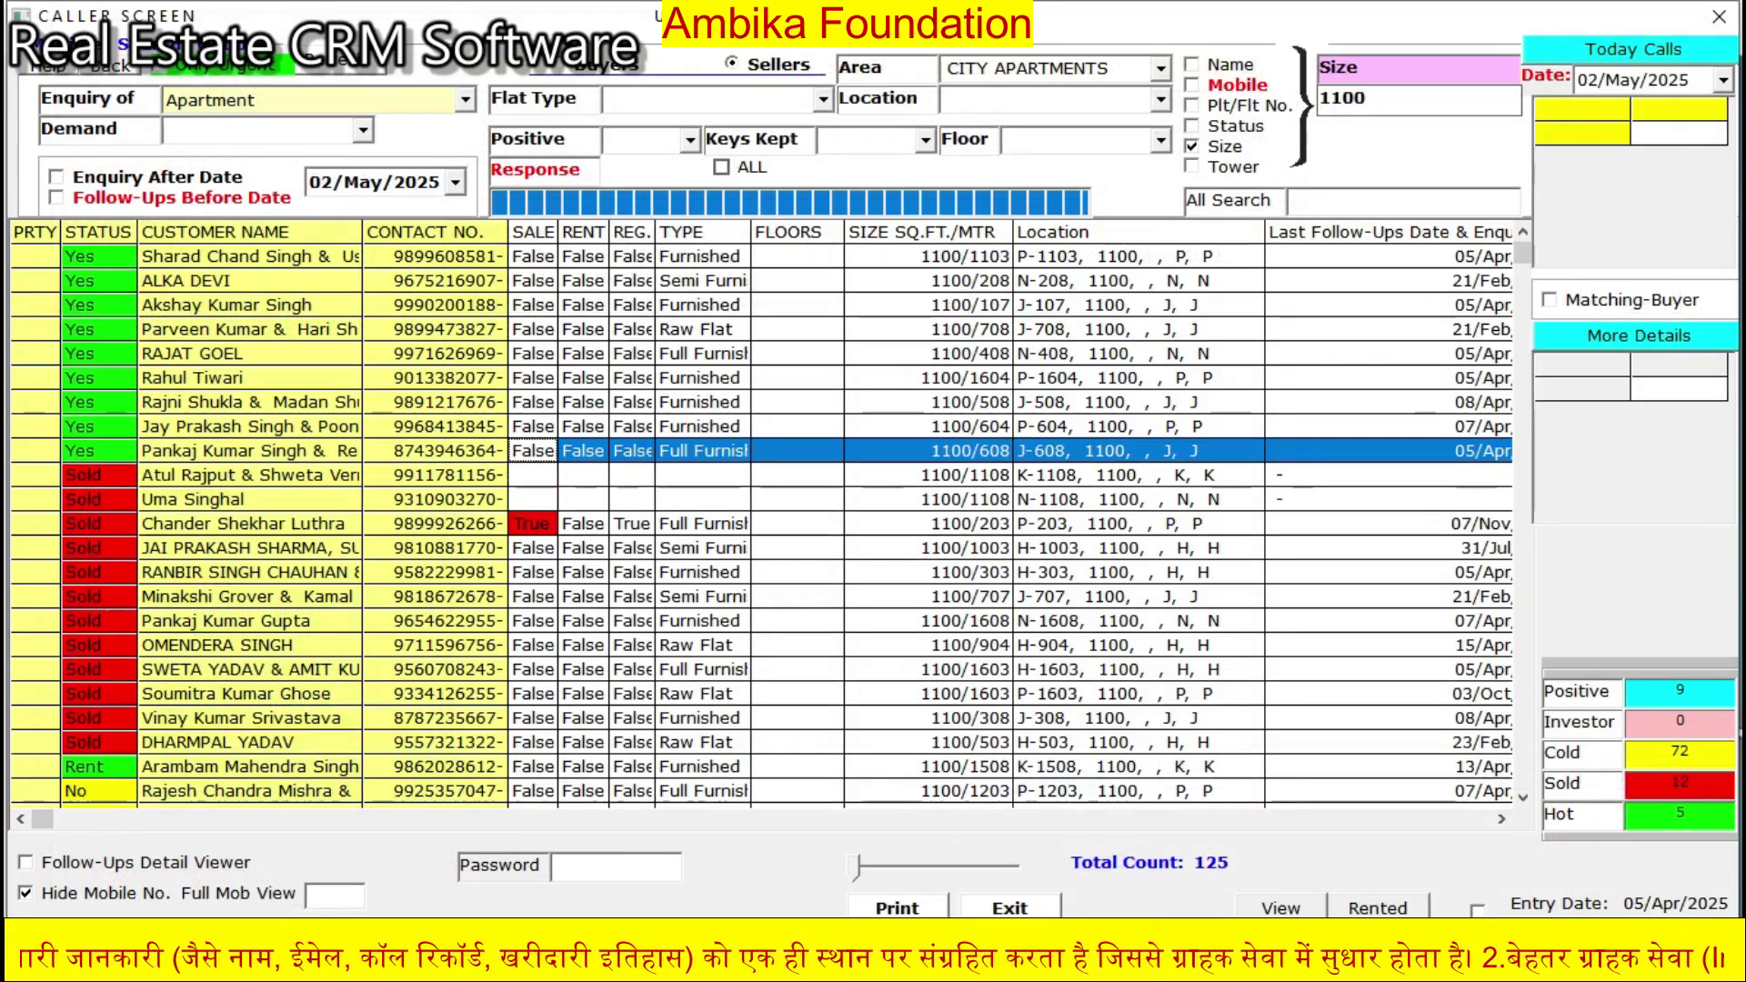
pyautogui.click(690, 140)
pyautogui.click(637, 168)
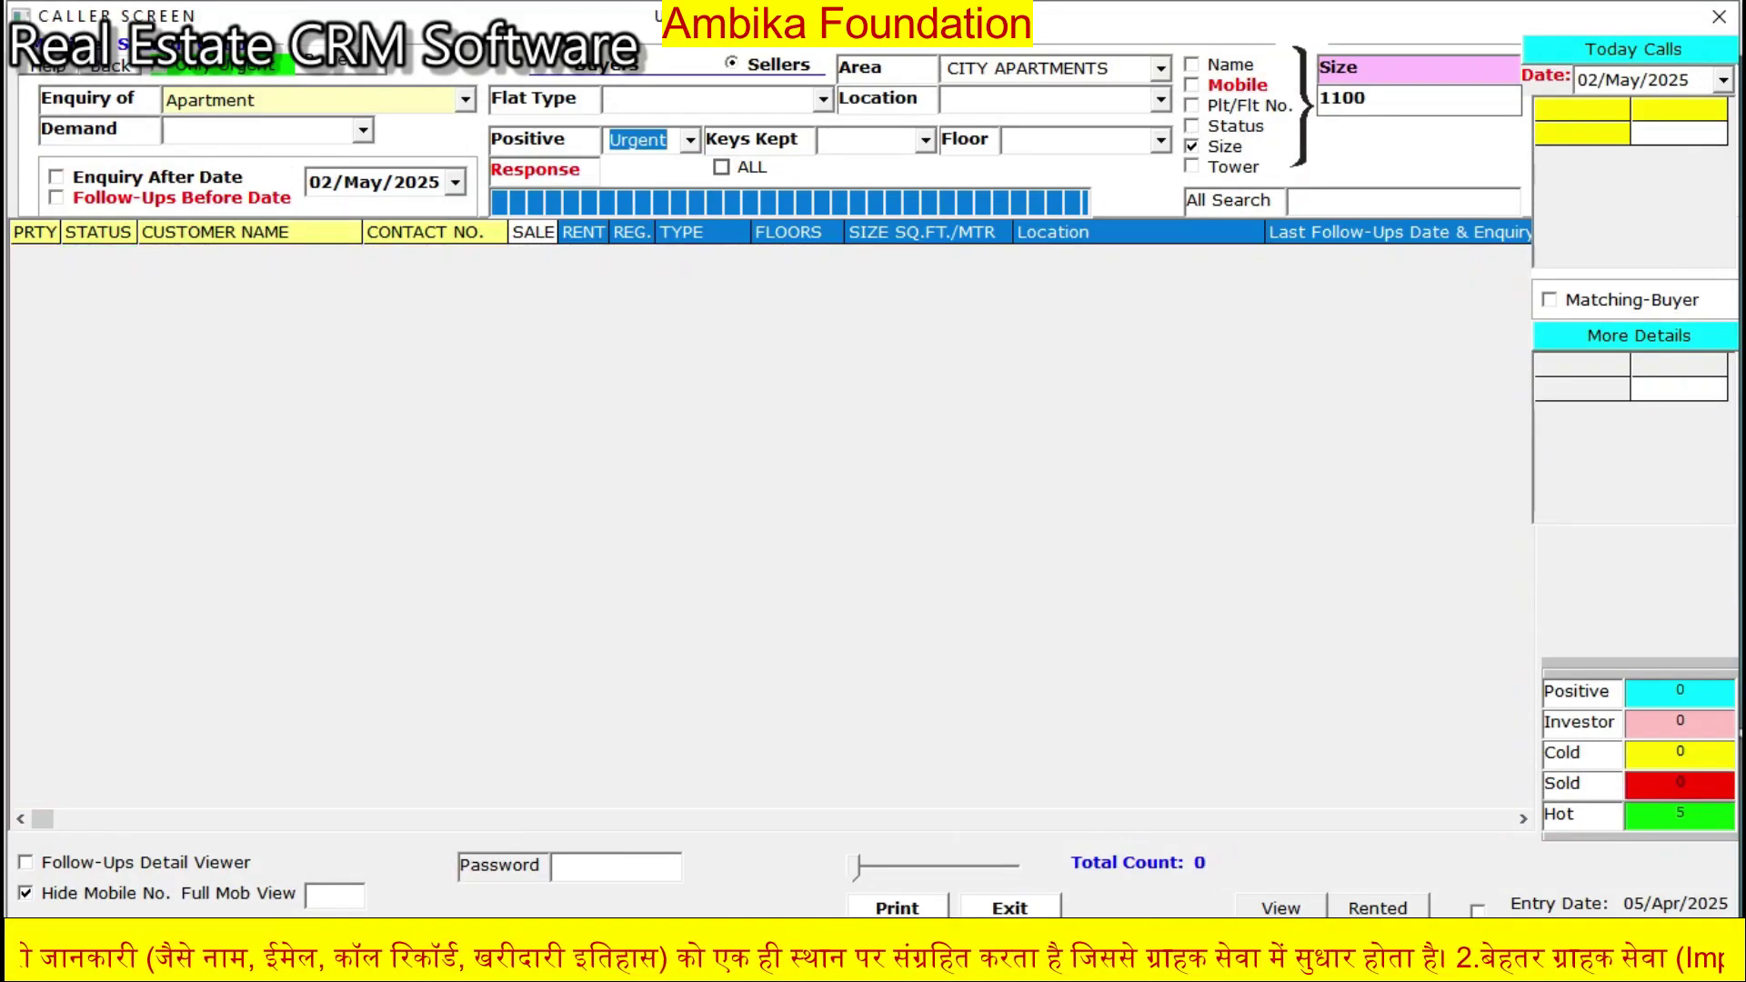
pyautogui.doubleClick(1342, 99)
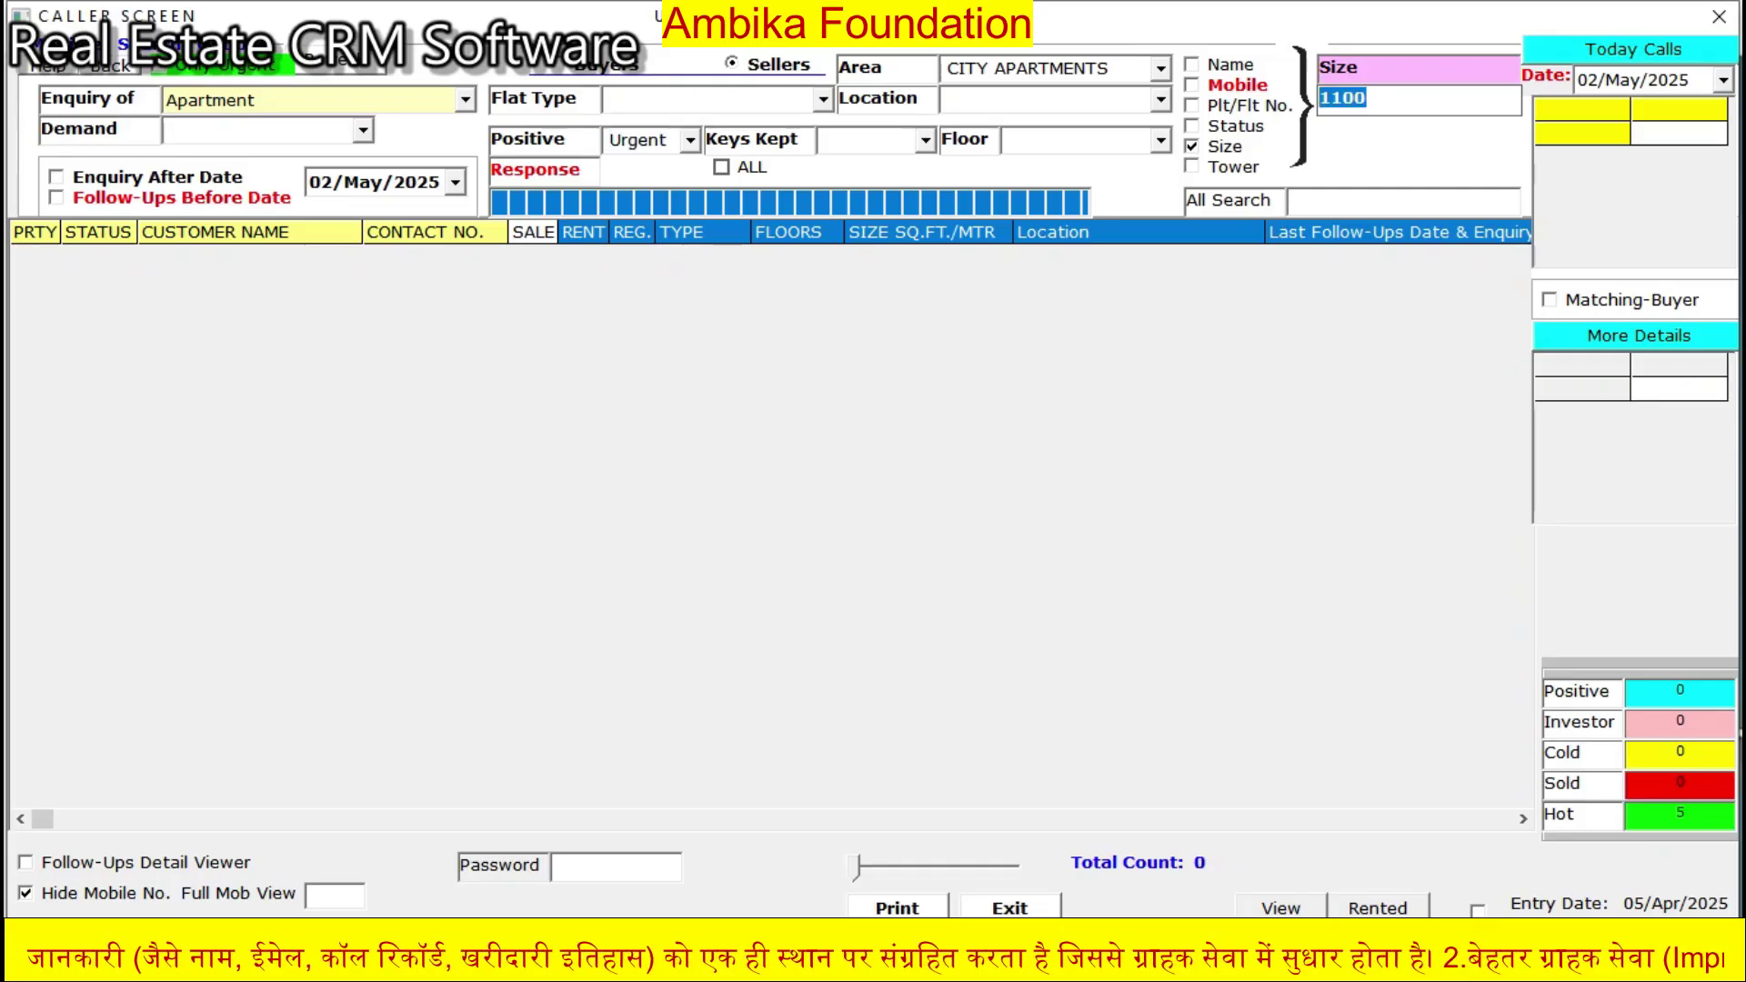
pyautogui.press('BackSpace')
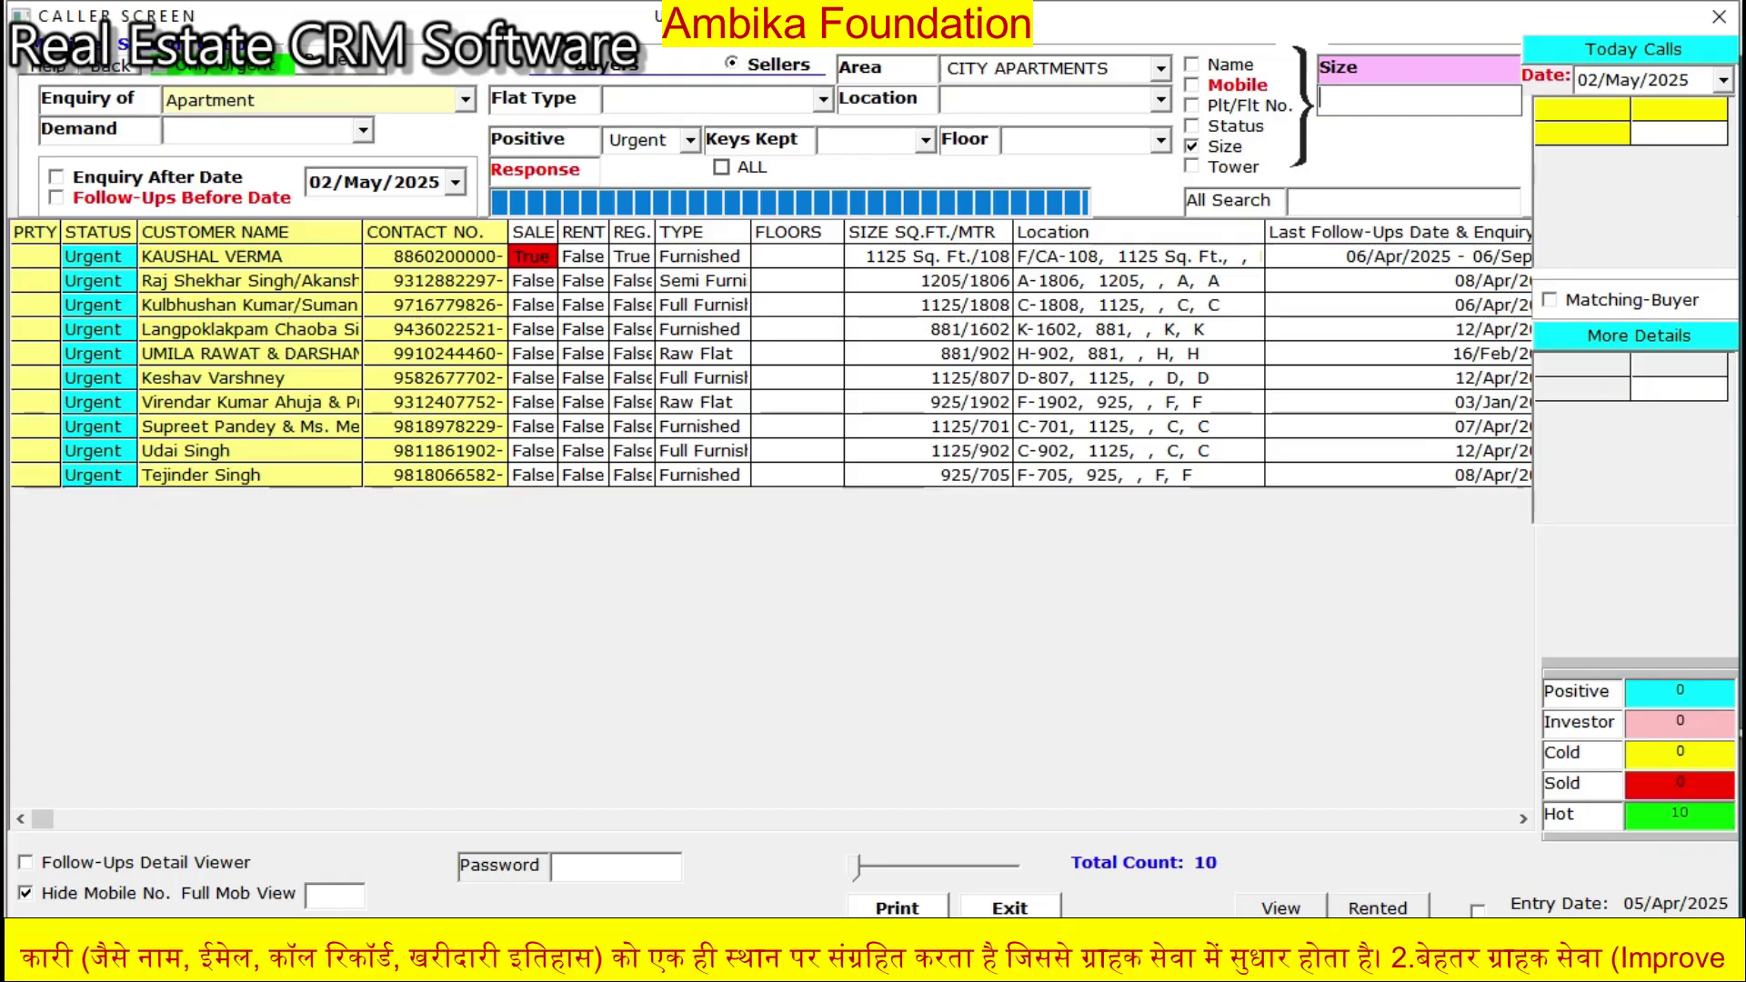
# - Review the follow-up histories of the Furnished 1125/701 seller and the first listed seller, and select the Raw Flat row with size 881/902
pyautogui.doubleClick(928, 426)
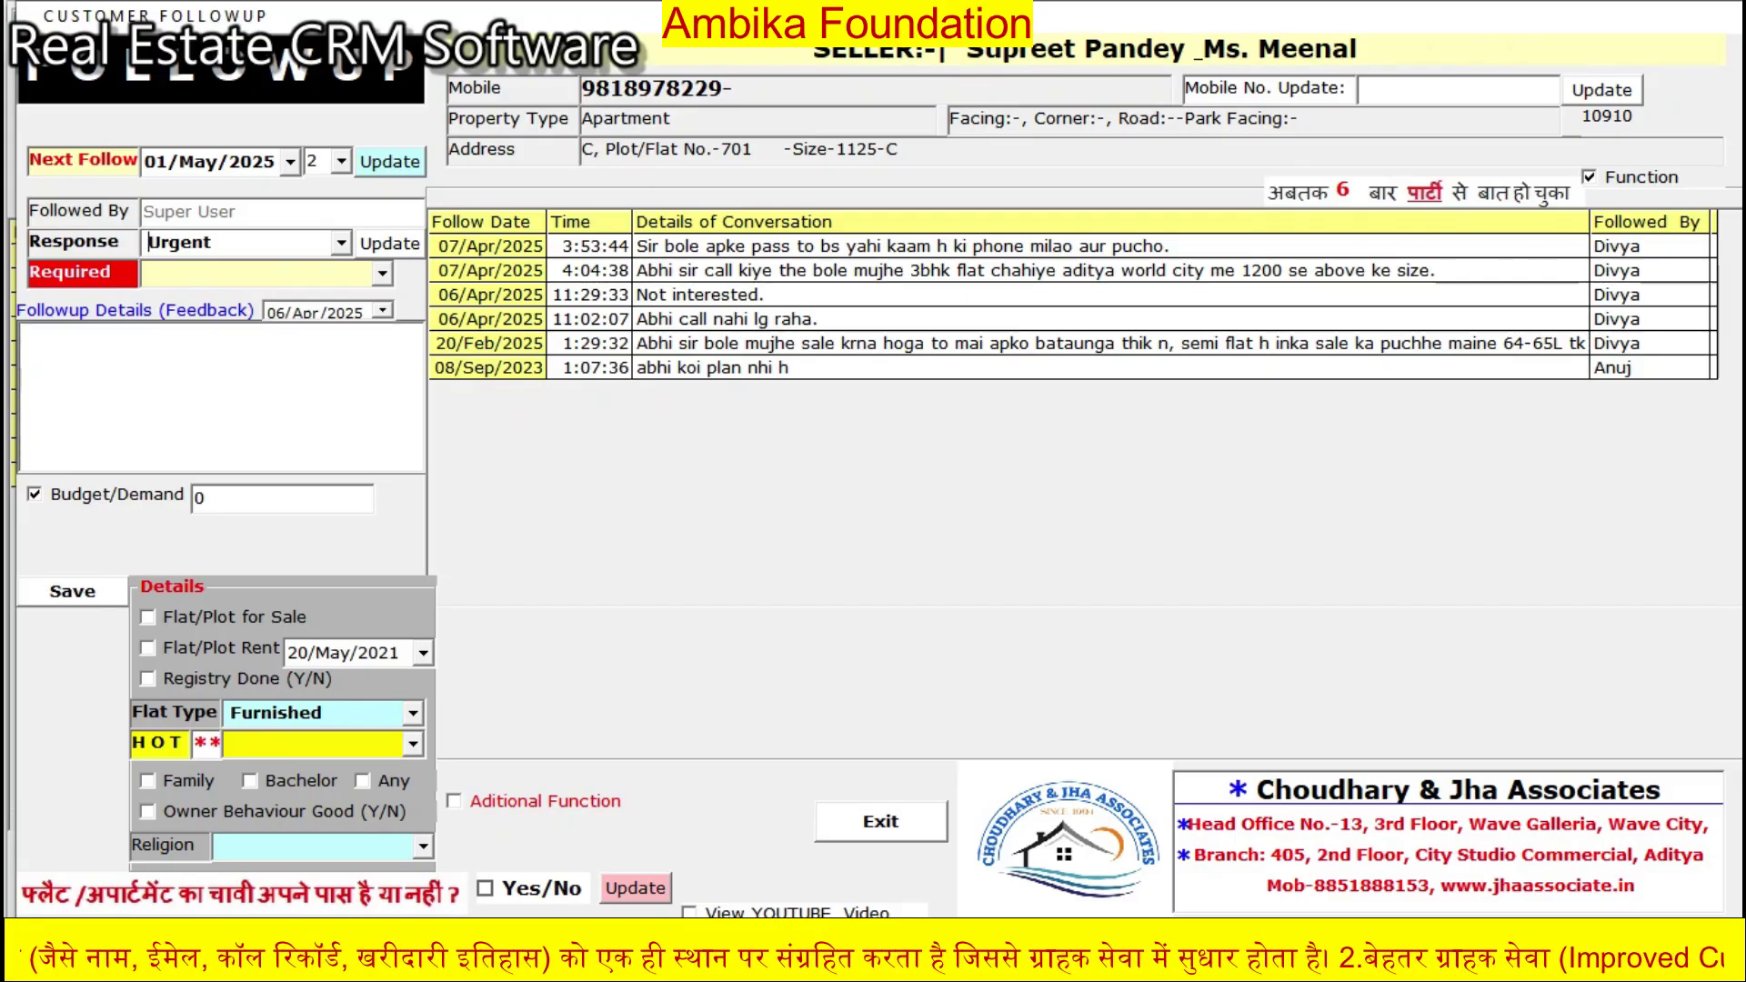
pyautogui.click(880, 821)
pyautogui.doubleClick(927, 257)
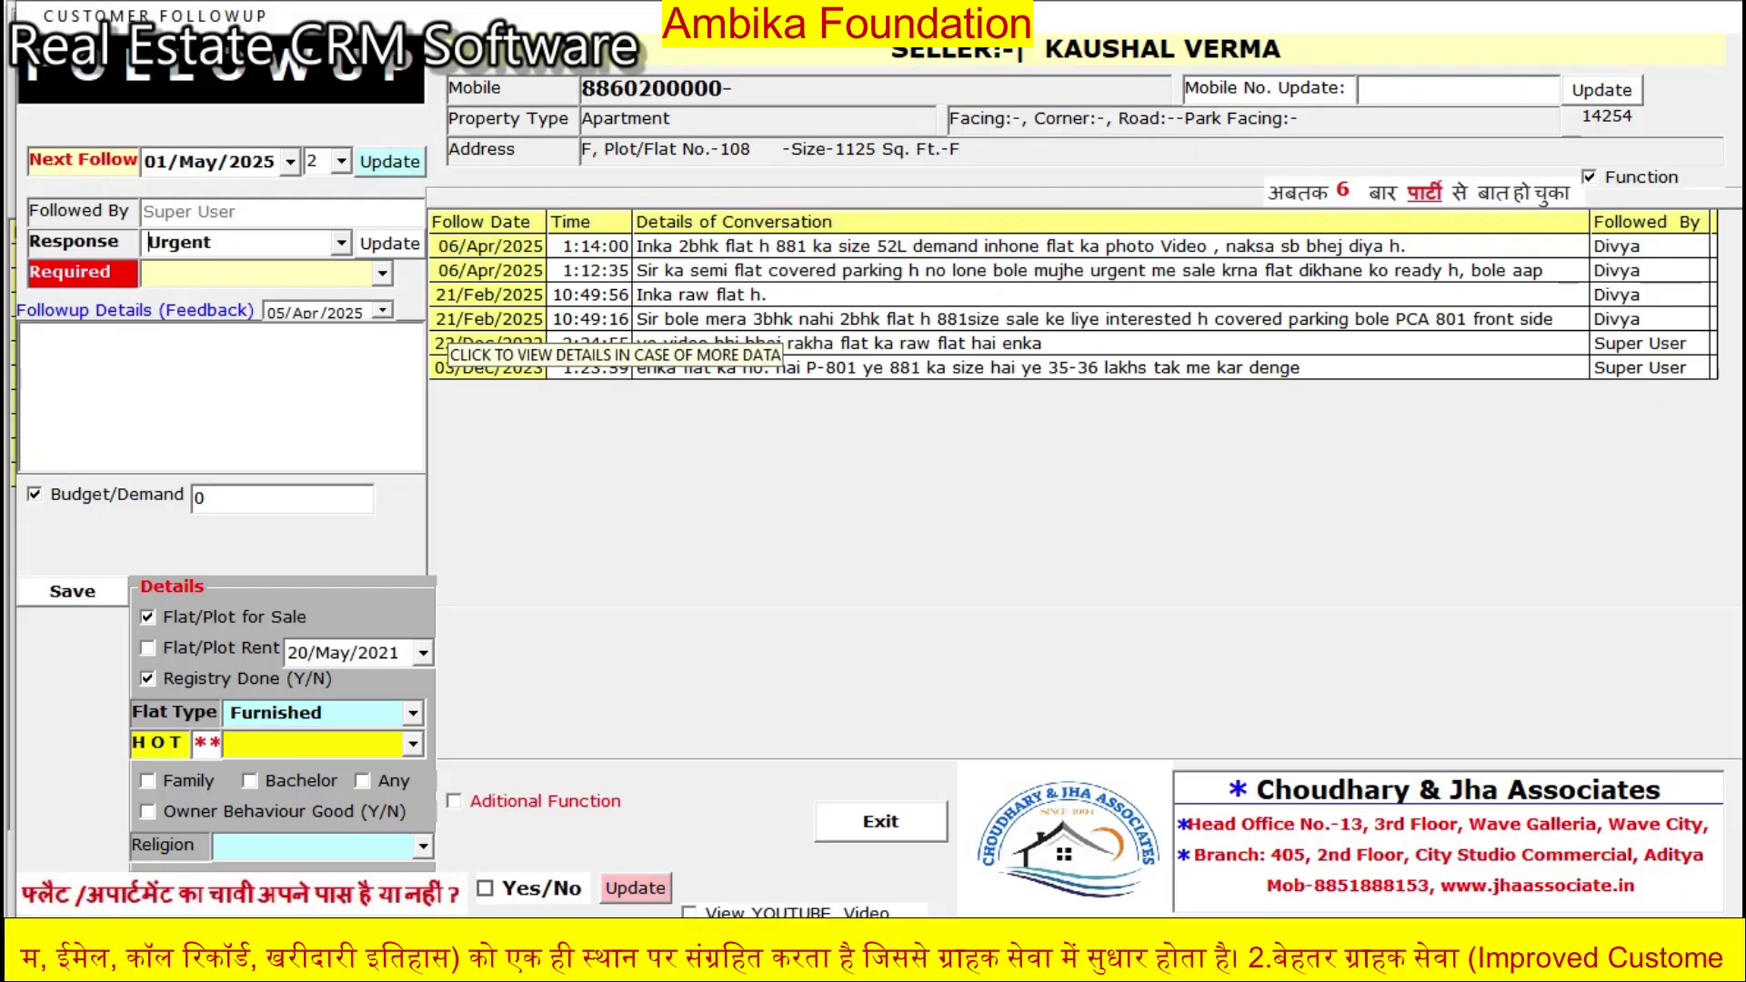
pyautogui.click(880, 821)
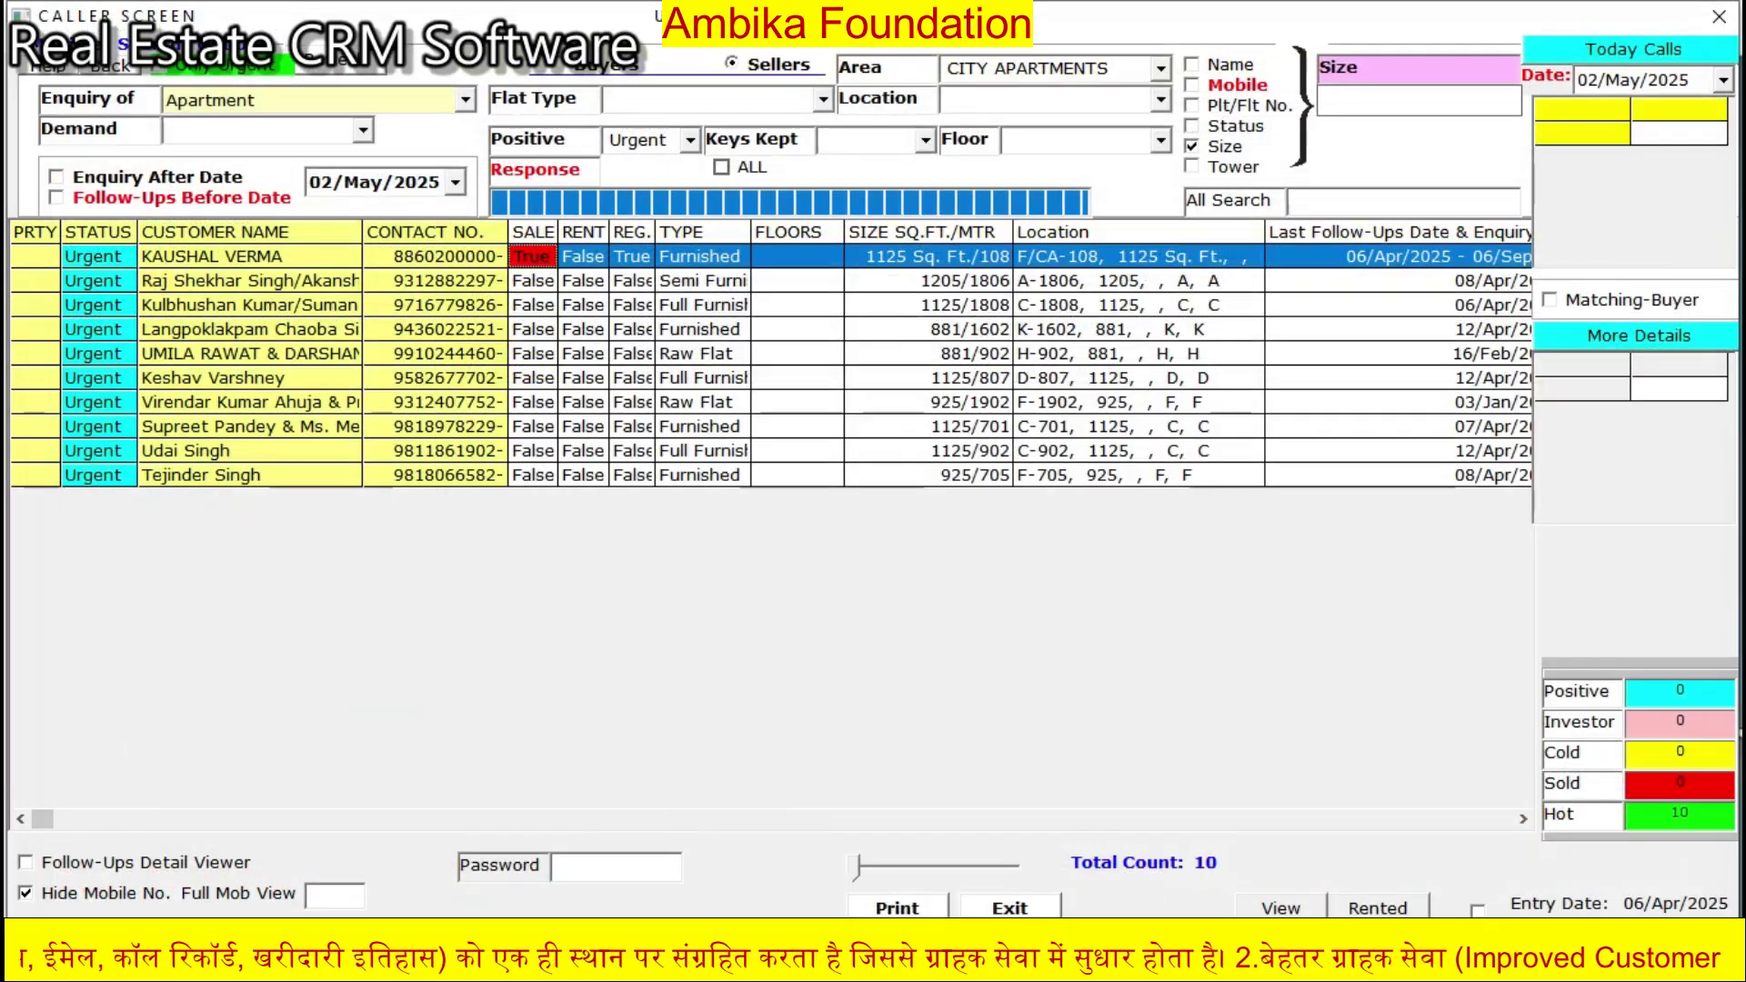
pyautogui.click(896, 353)
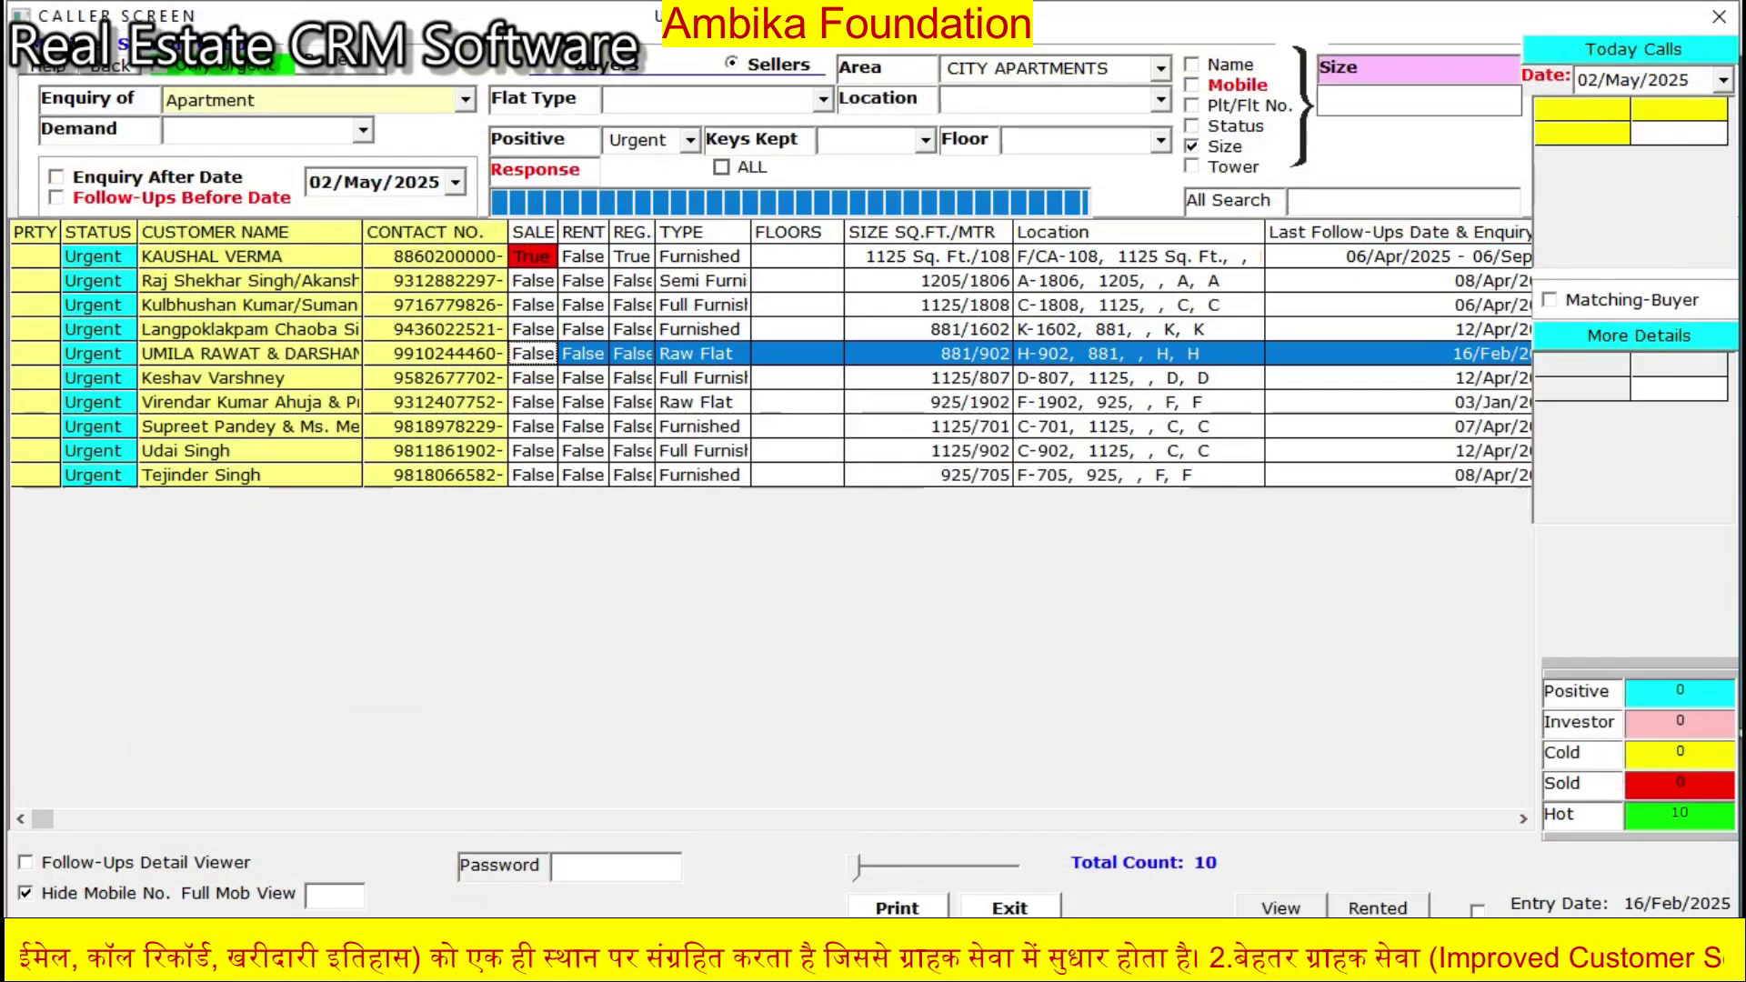
# - Clear the Urgent response filter and return to the Caller Screen from the Reports window
pyautogui.click(690, 140)
pyautogui.press('BackSpace')
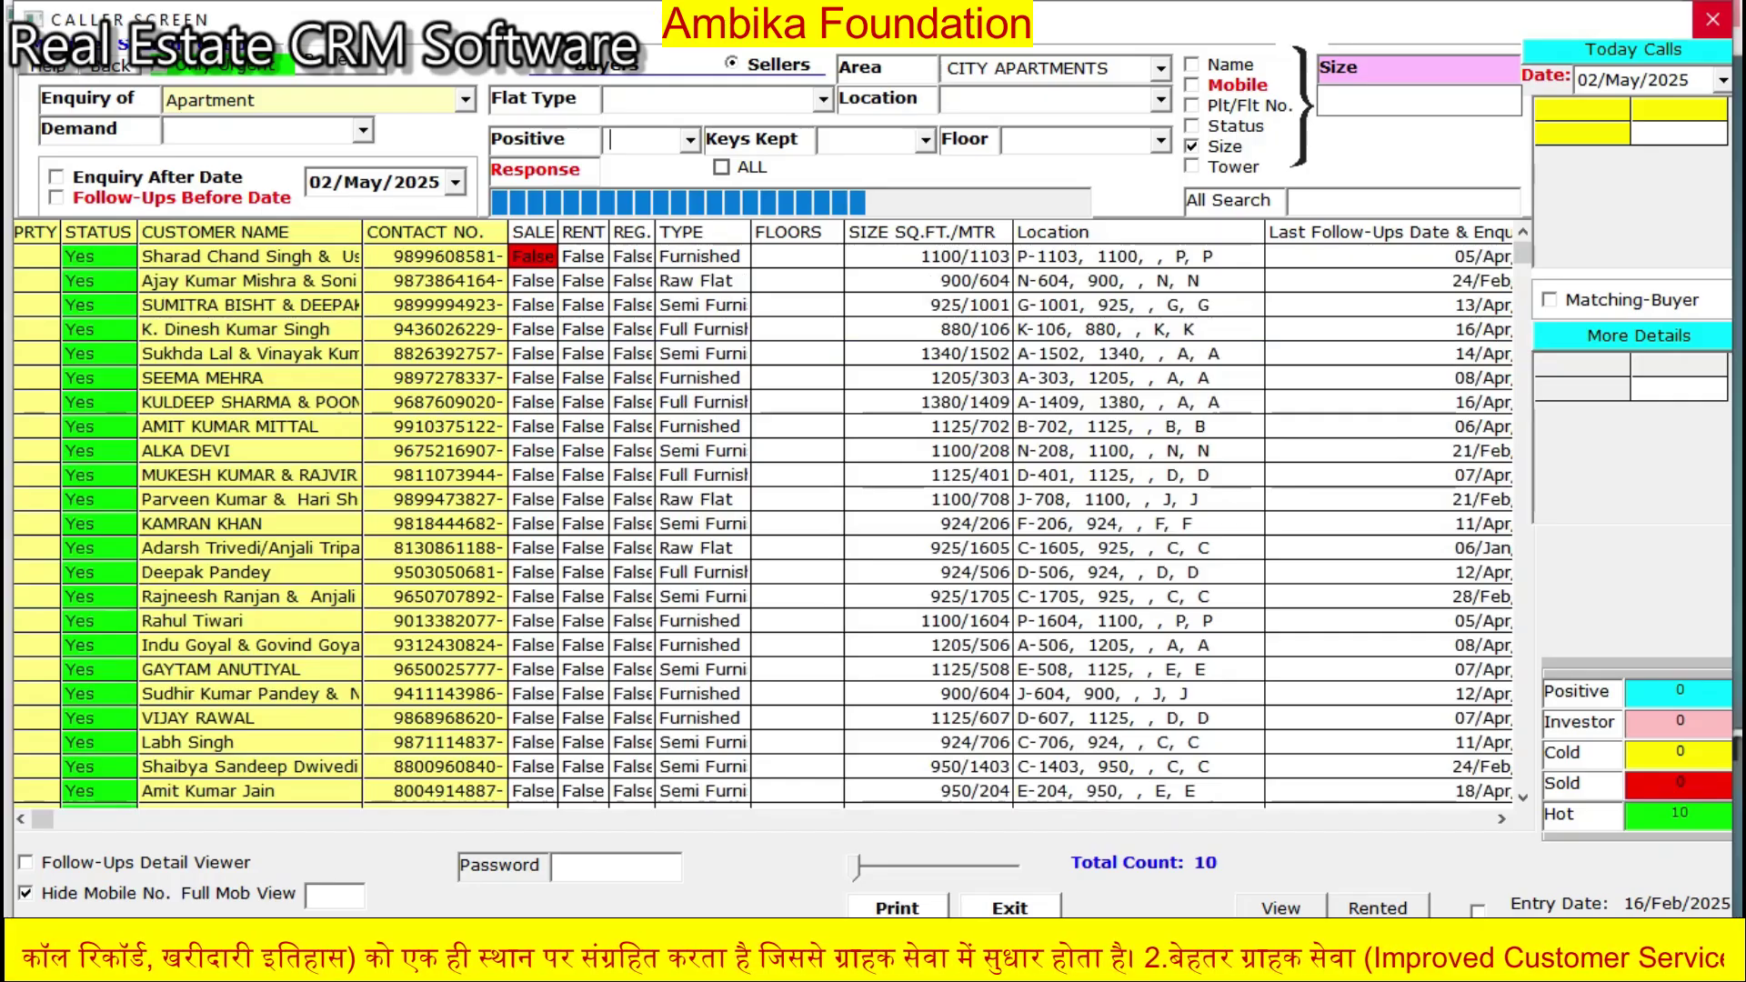
pyautogui.click(1712, 19)
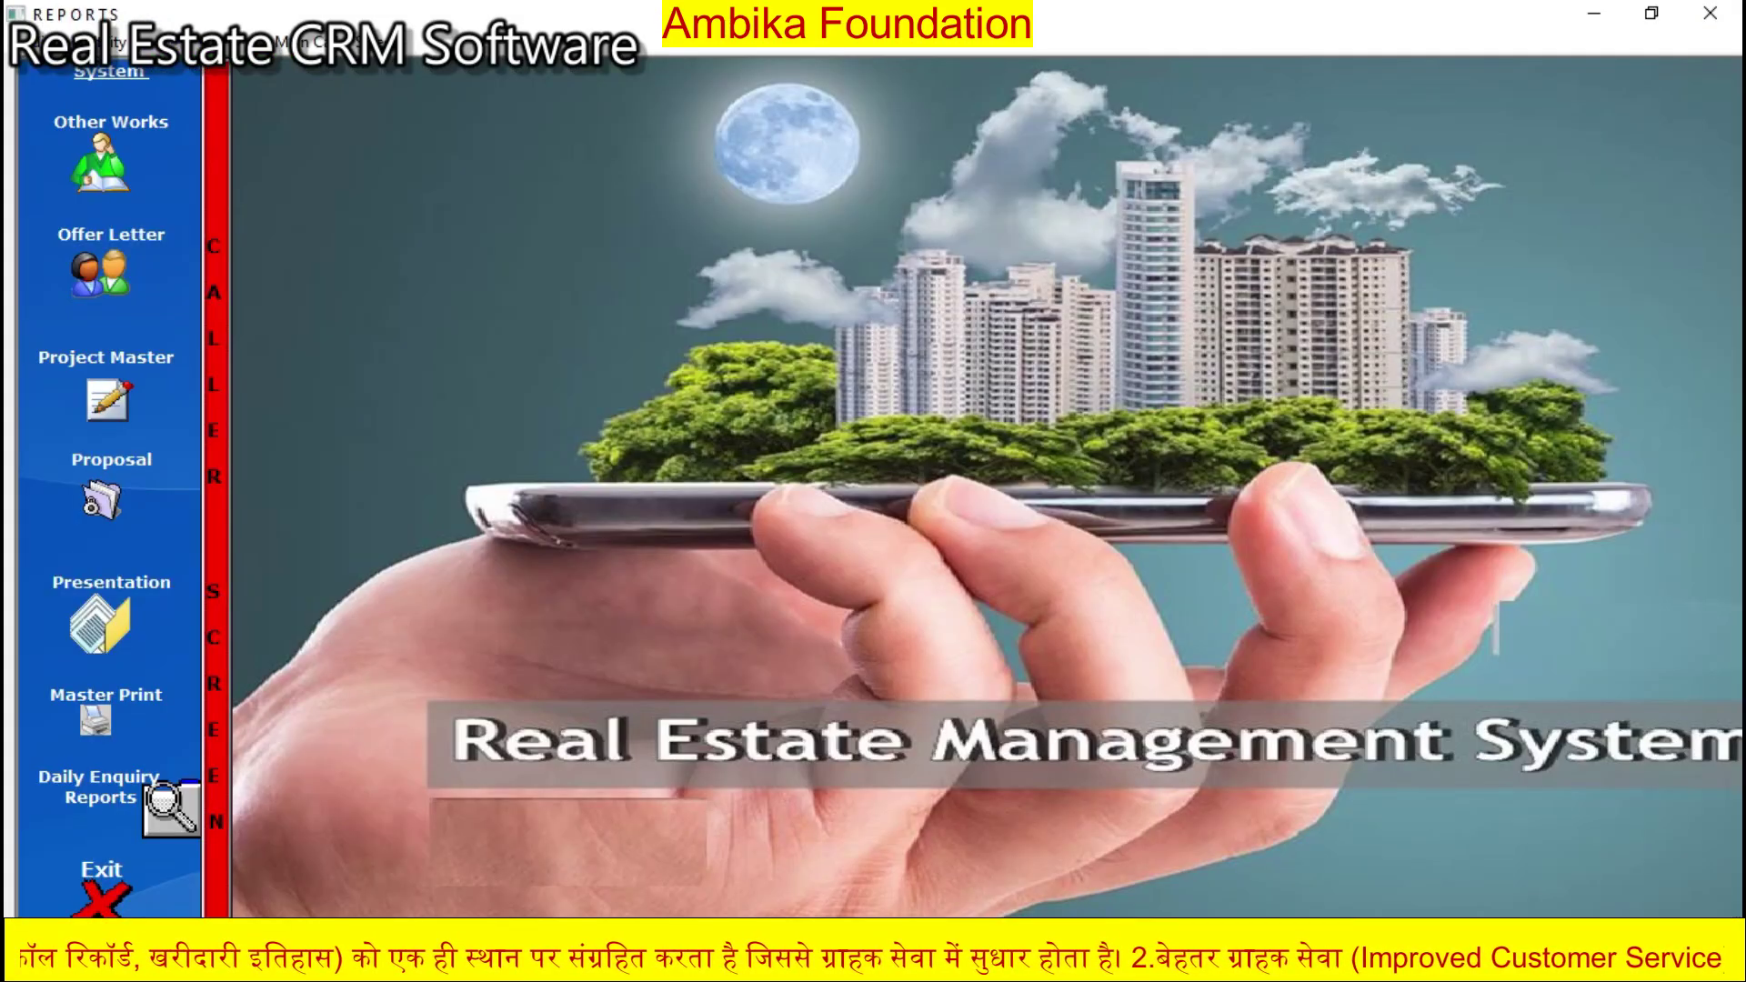
pyautogui.click(216, 491)
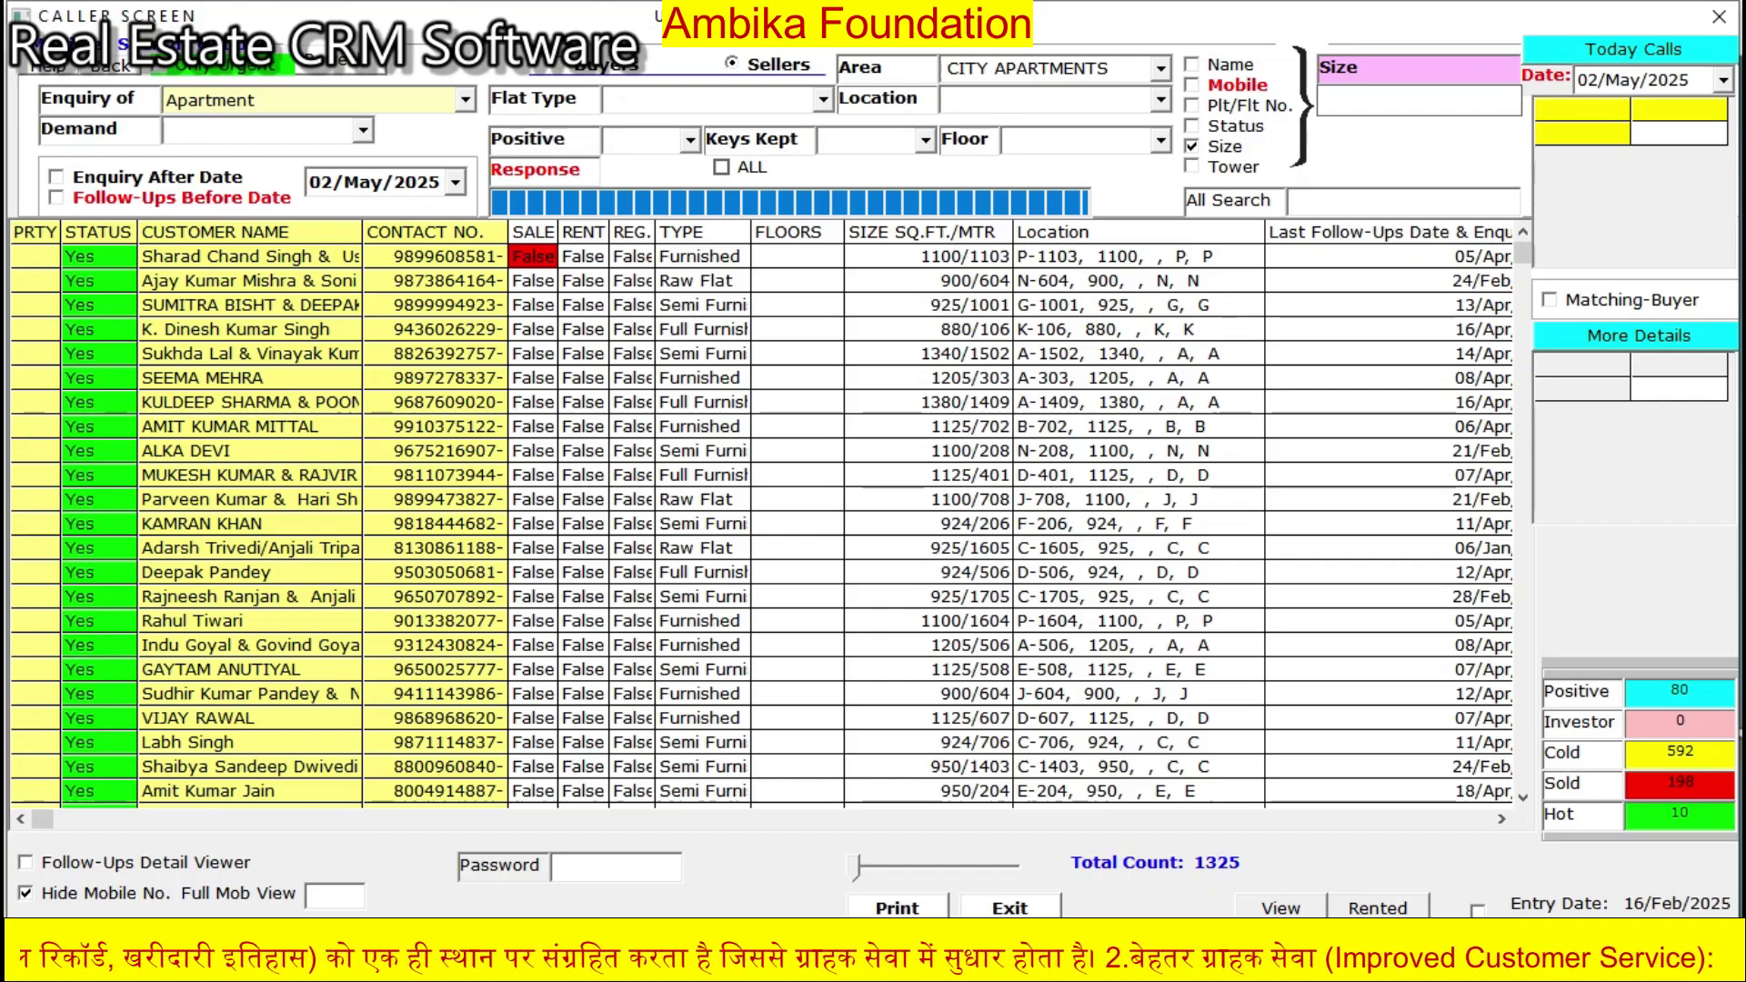
# - Filter the sellers to enquiries after 02/Apr/2024 and clear the CITY APARTMENTS area filter
pyautogui.click(57, 178)
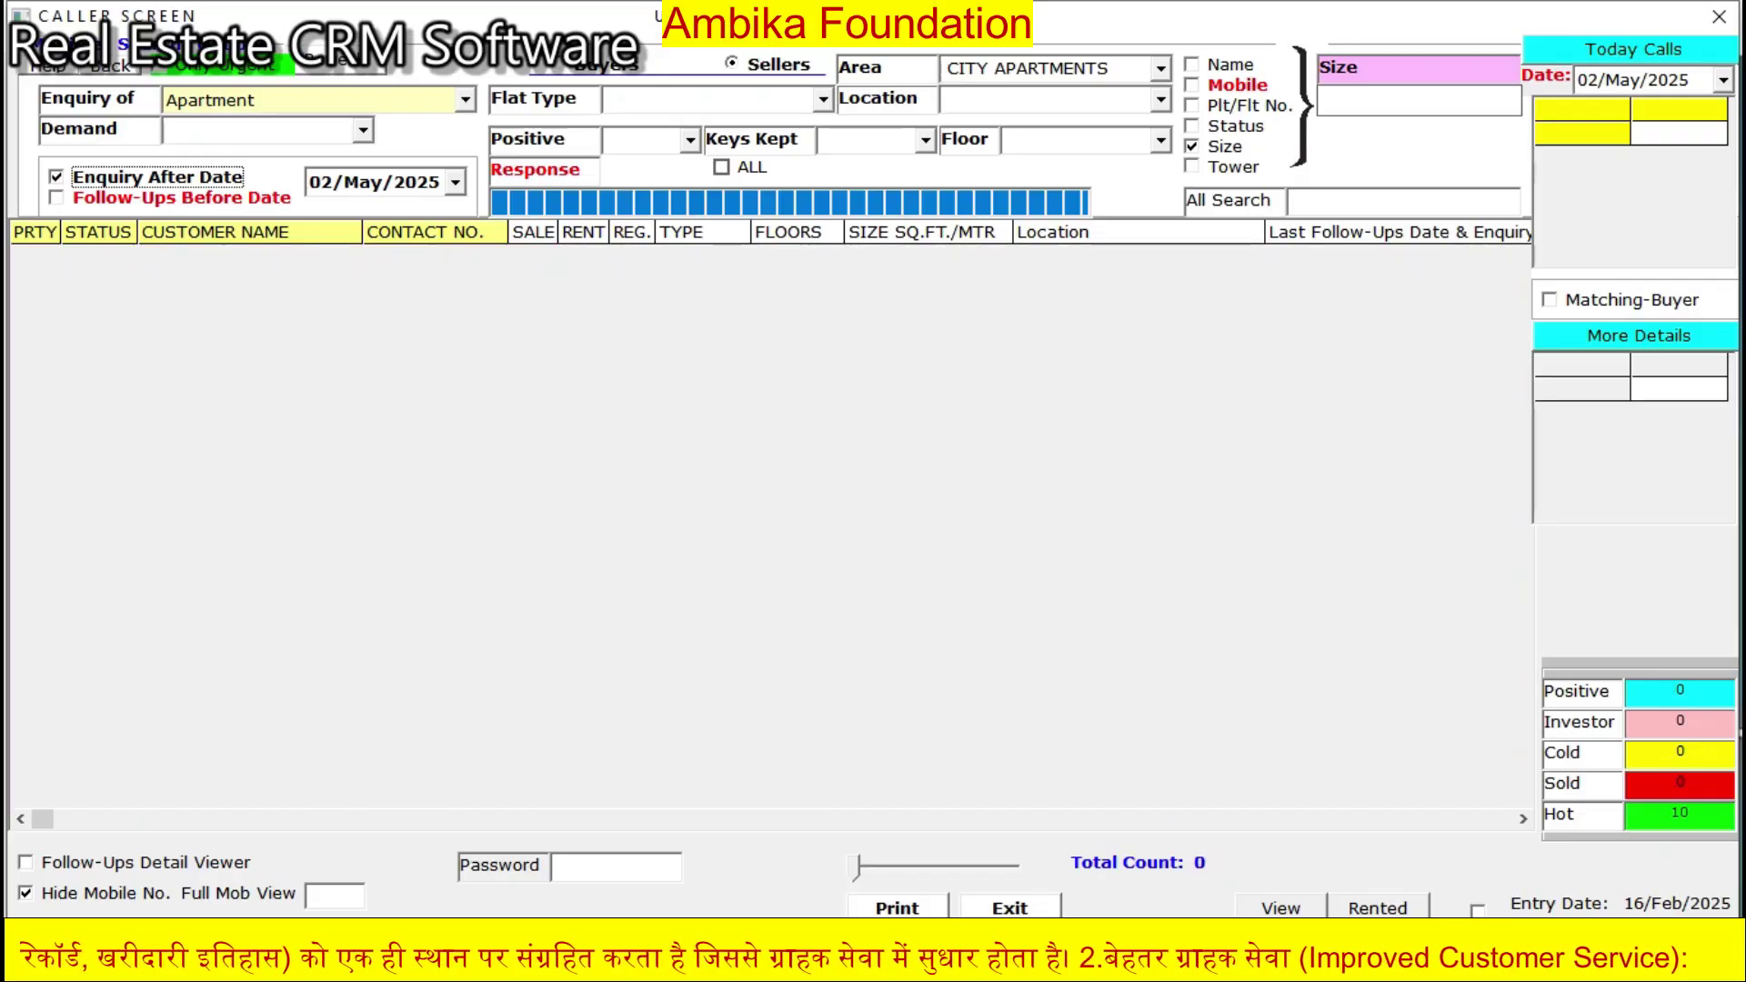
pyautogui.click(363, 183)
pyautogui.press('Down')
pyautogui.click(1162, 69)
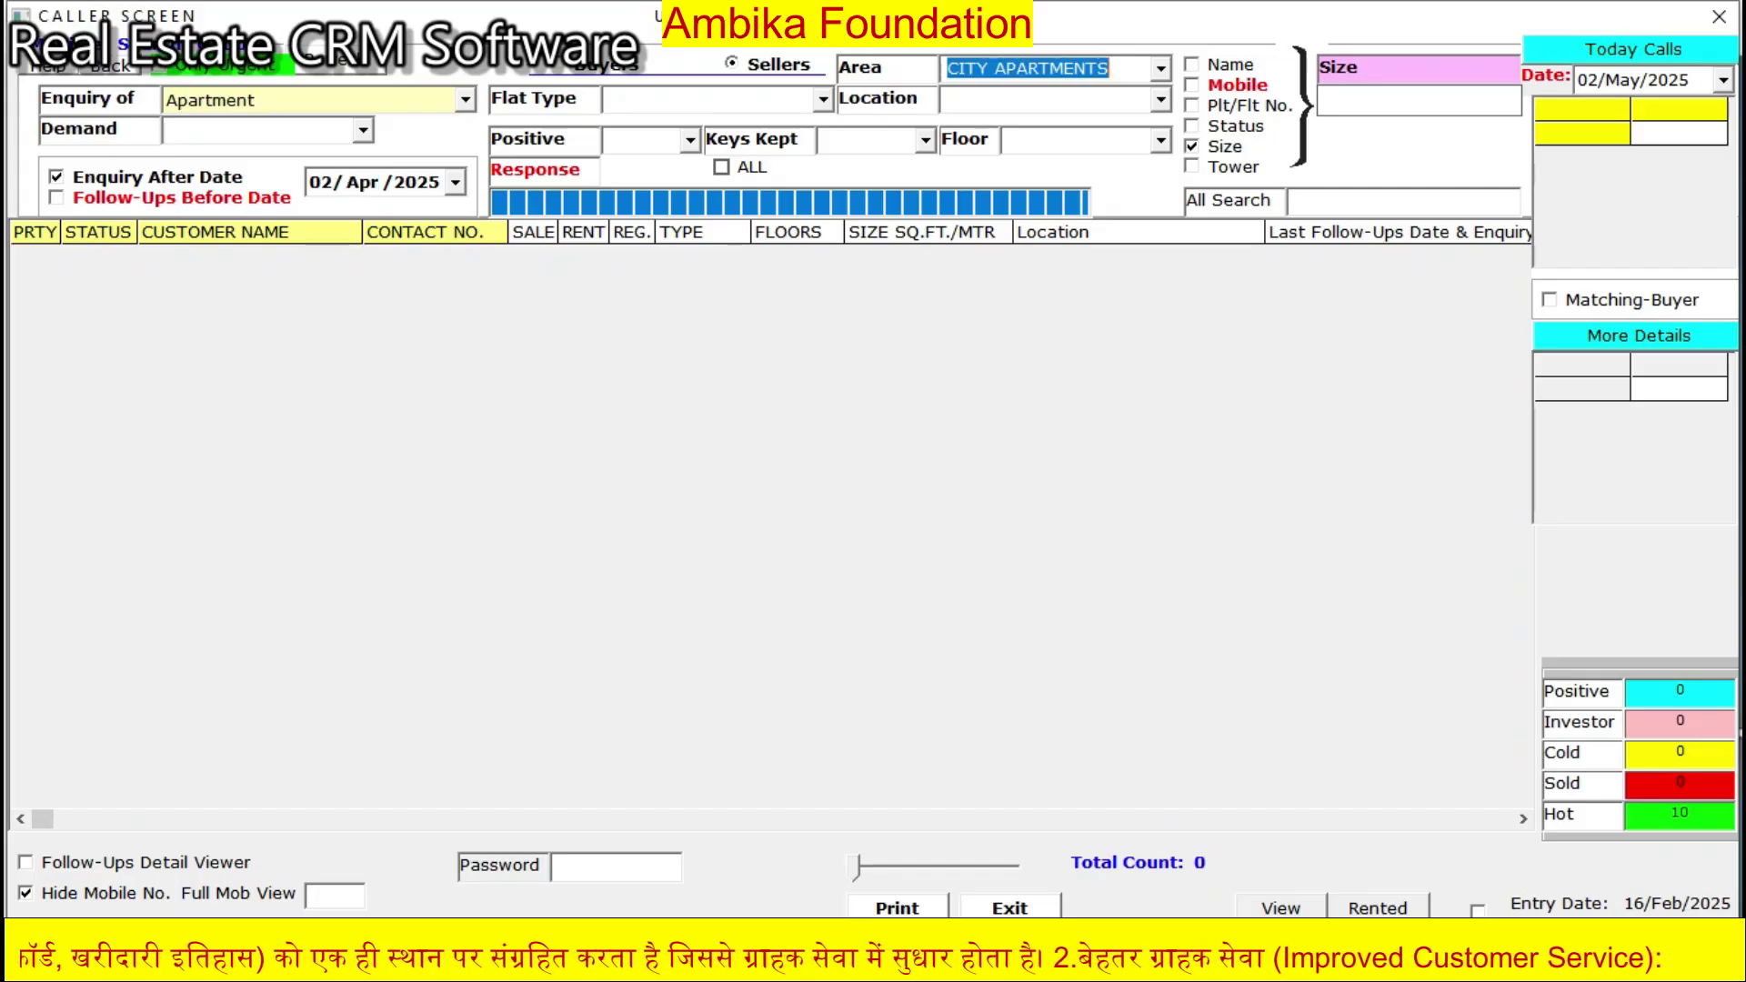
pyautogui.press('BackSpace')
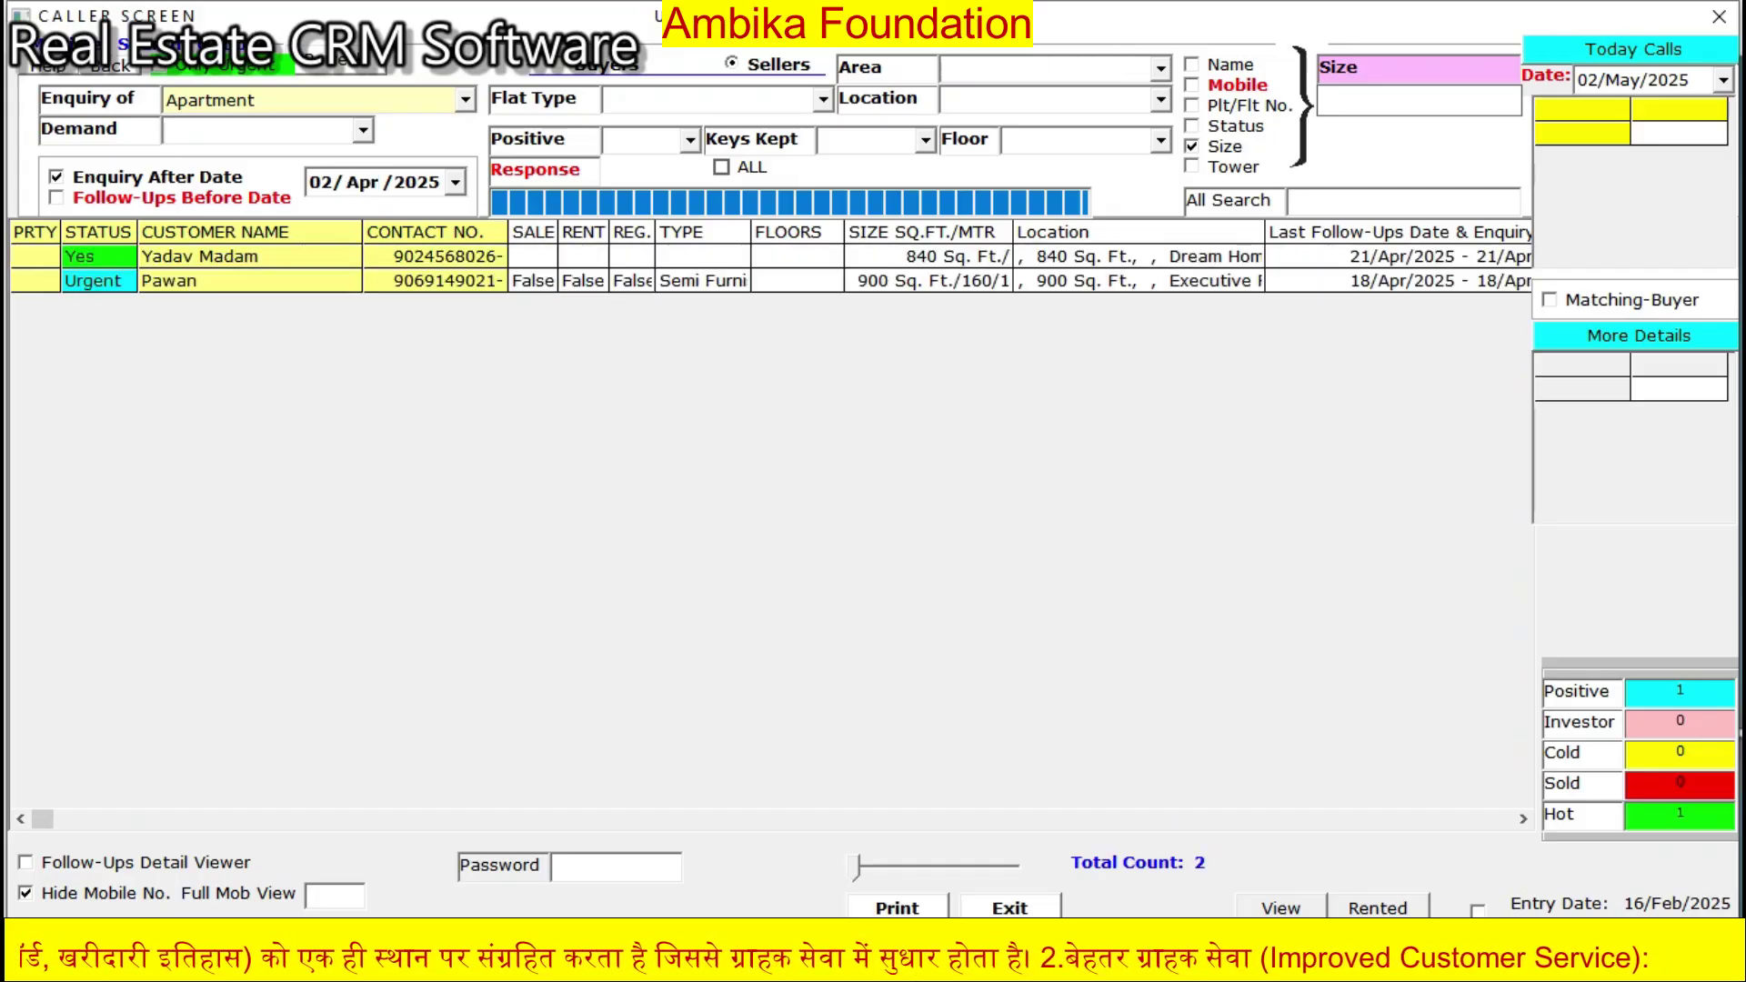
pyautogui.click(416, 183)
pyautogui.press('Down')
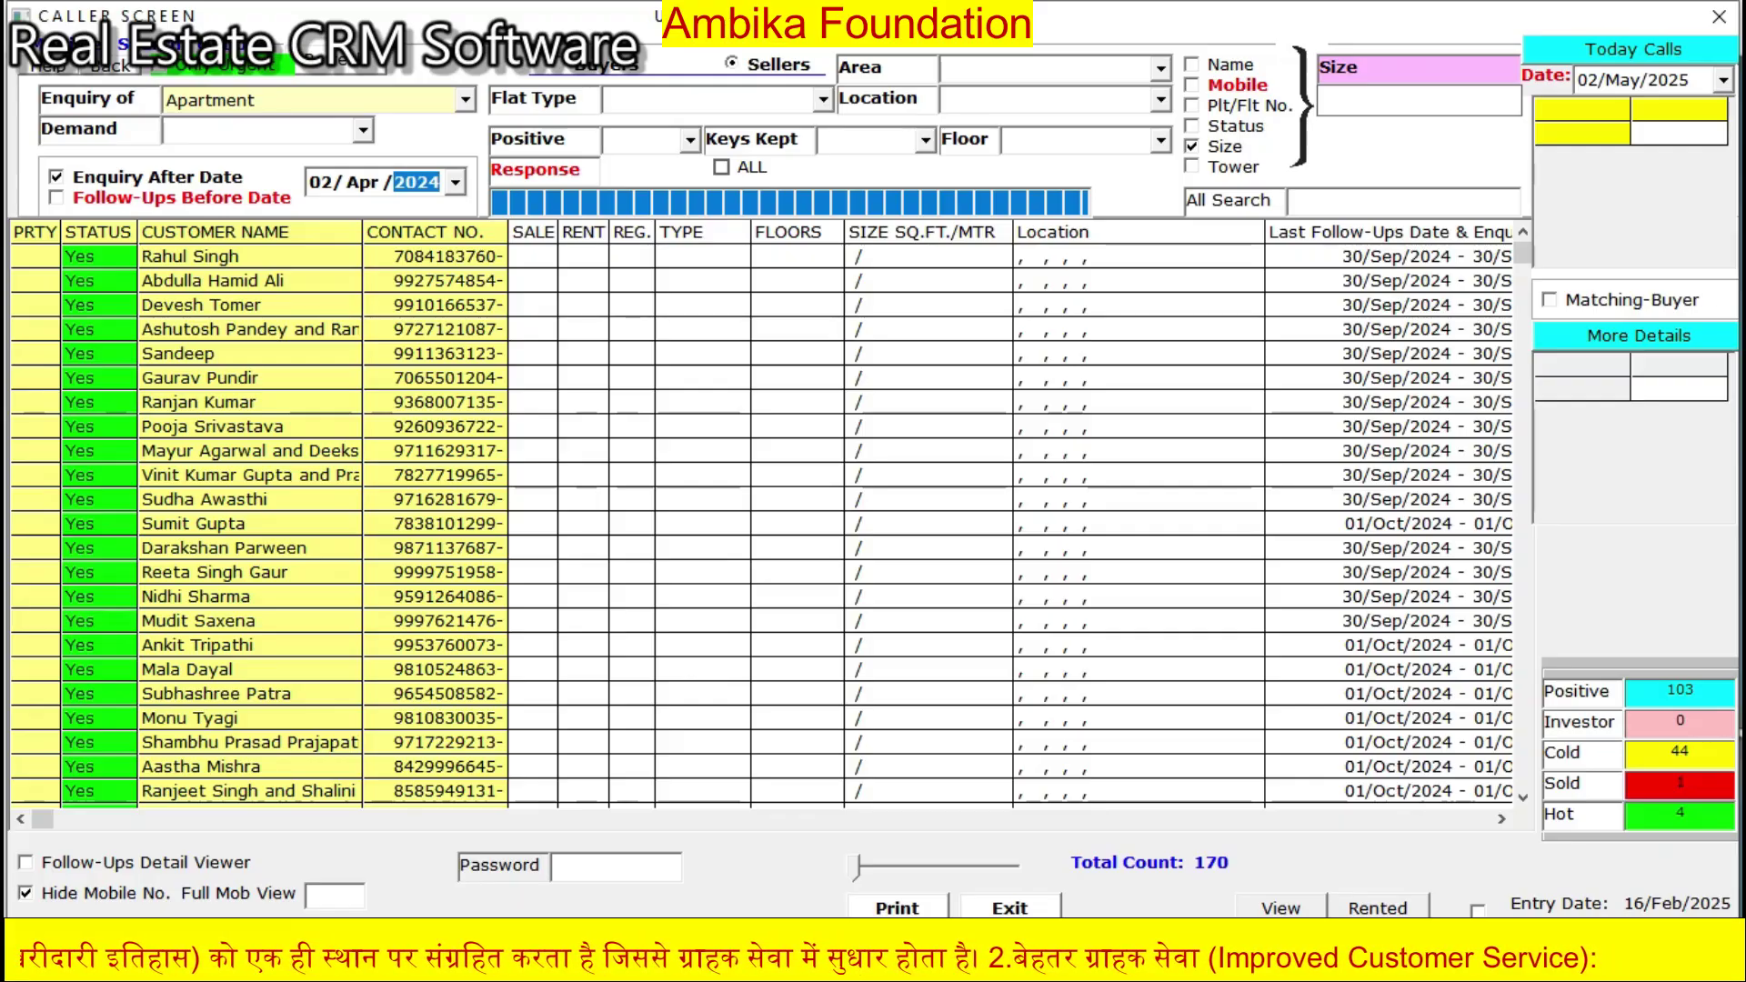
# - Switch the report to Buyers and turn off the Enquiry After Date filter
pyautogui.click(604, 65)
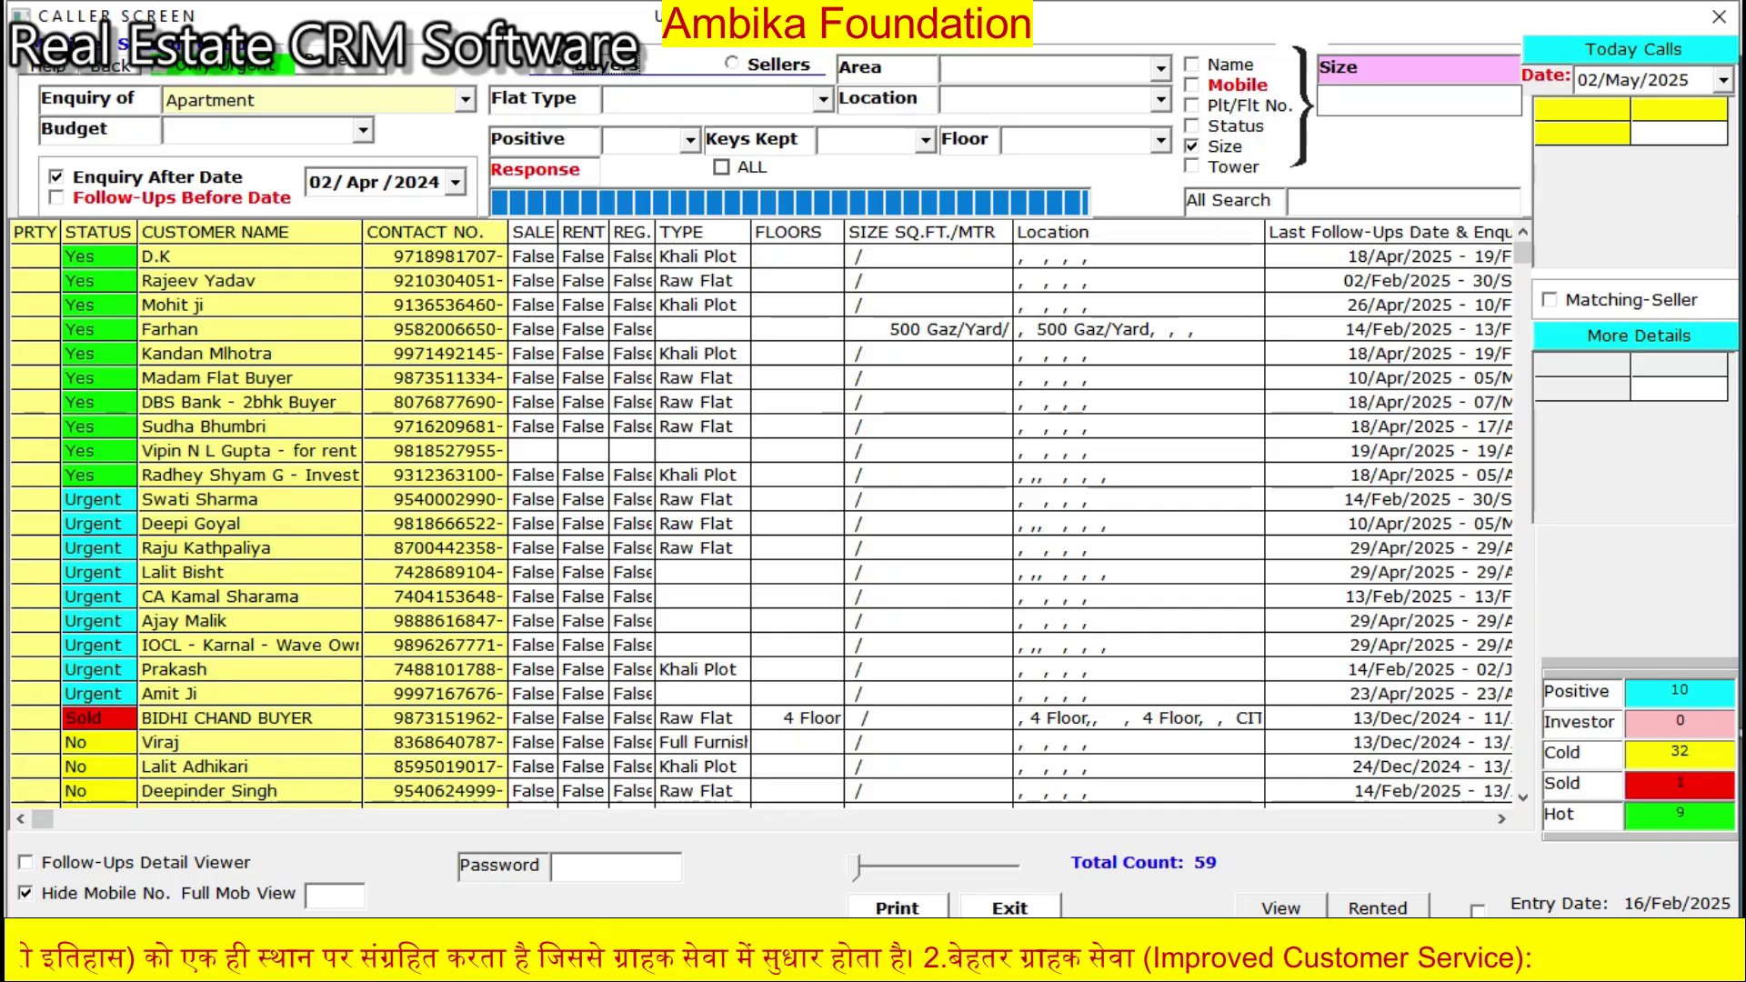
pyautogui.click(57, 178)
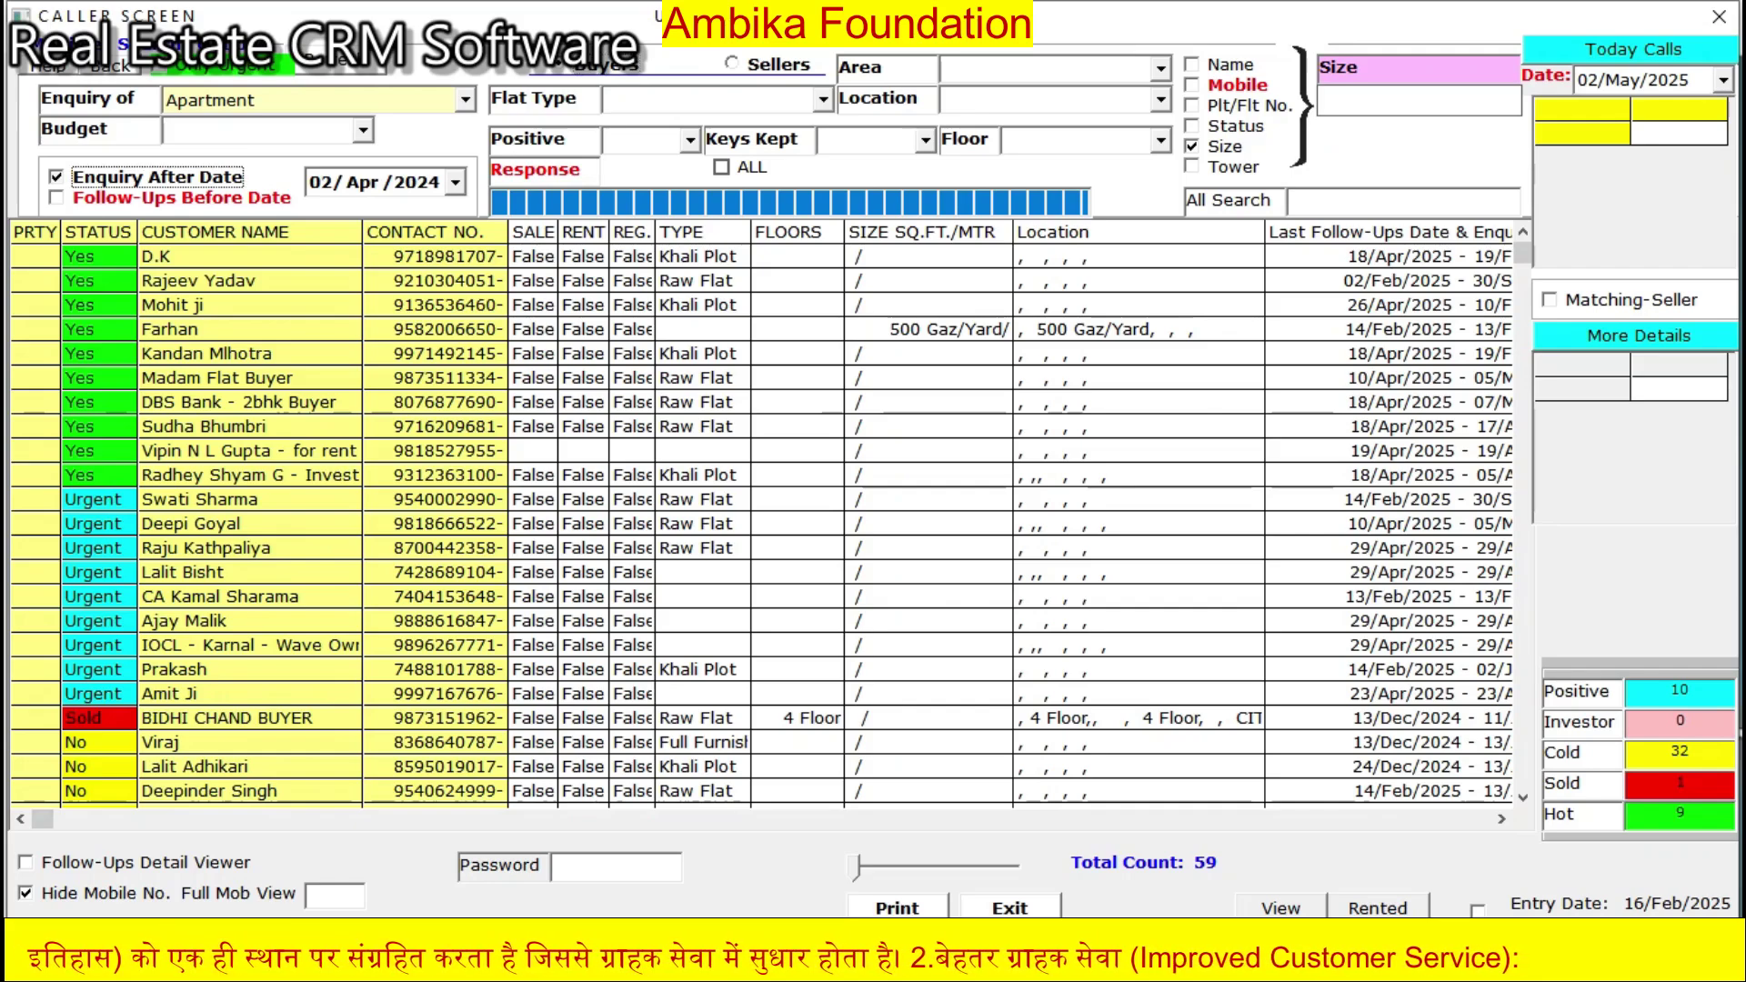
pyautogui.click(363, 183)
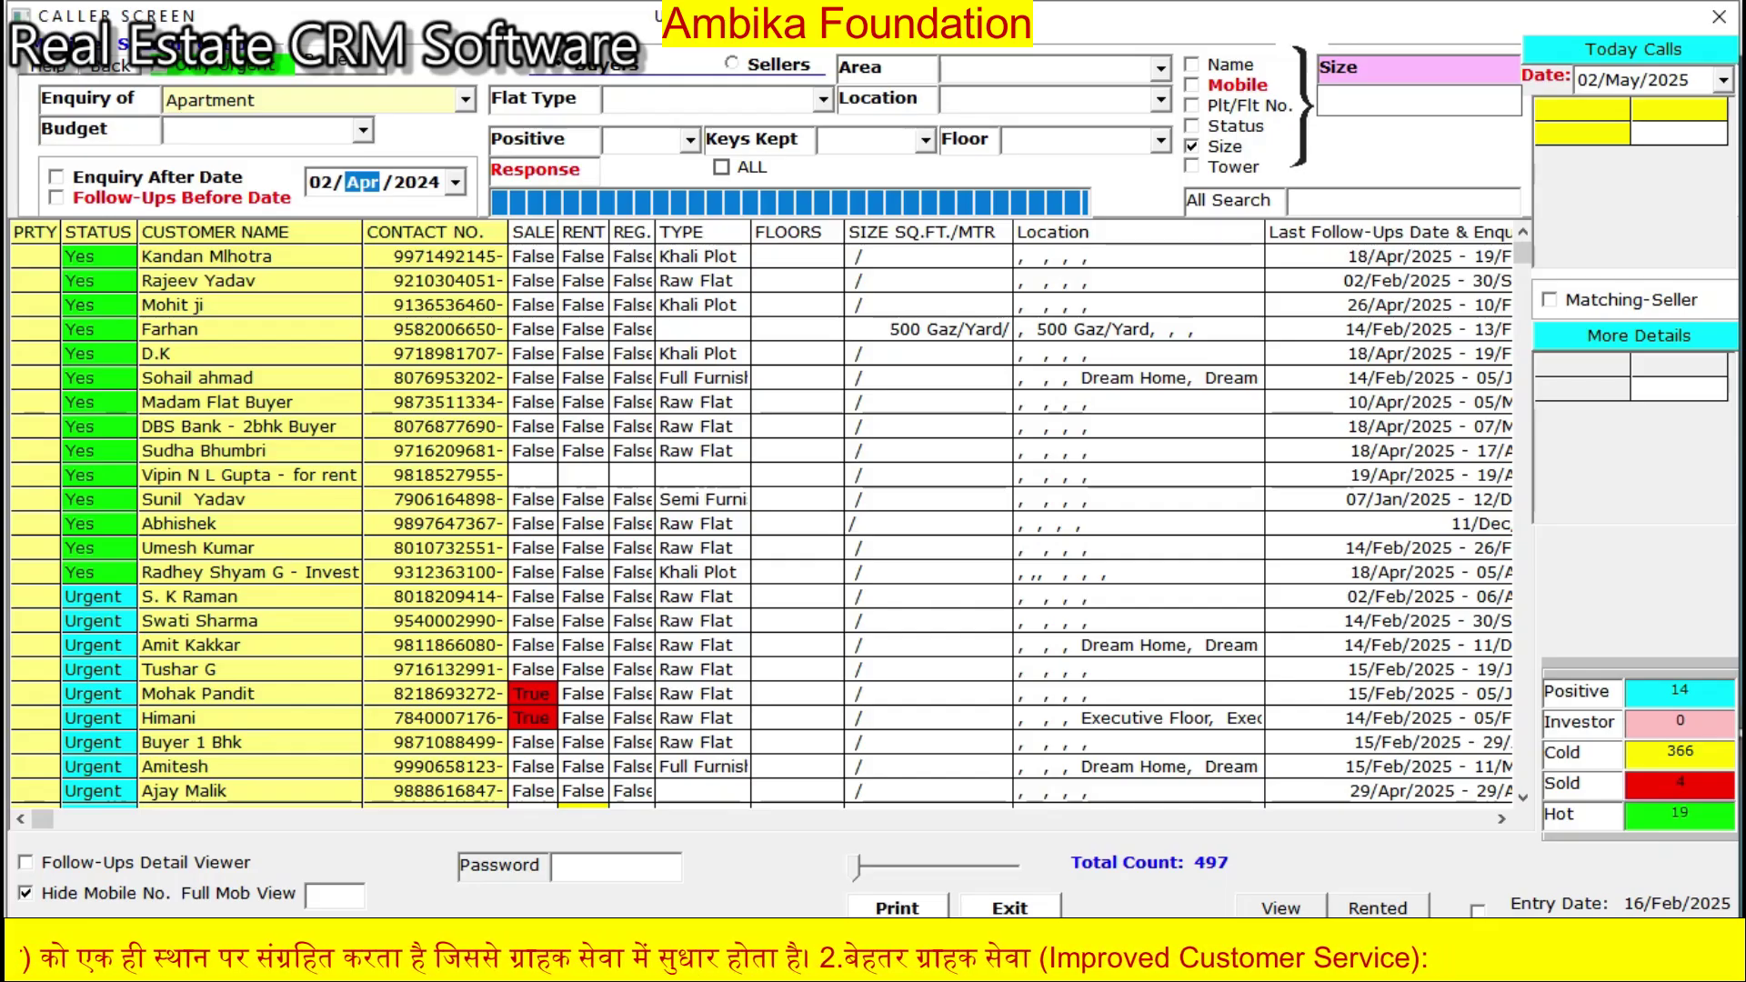
# - Filter the buyers to enquiries after 02/Jan/2025 and switch the enquiry type to Residencial Land
pyautogui.click(416, 183)
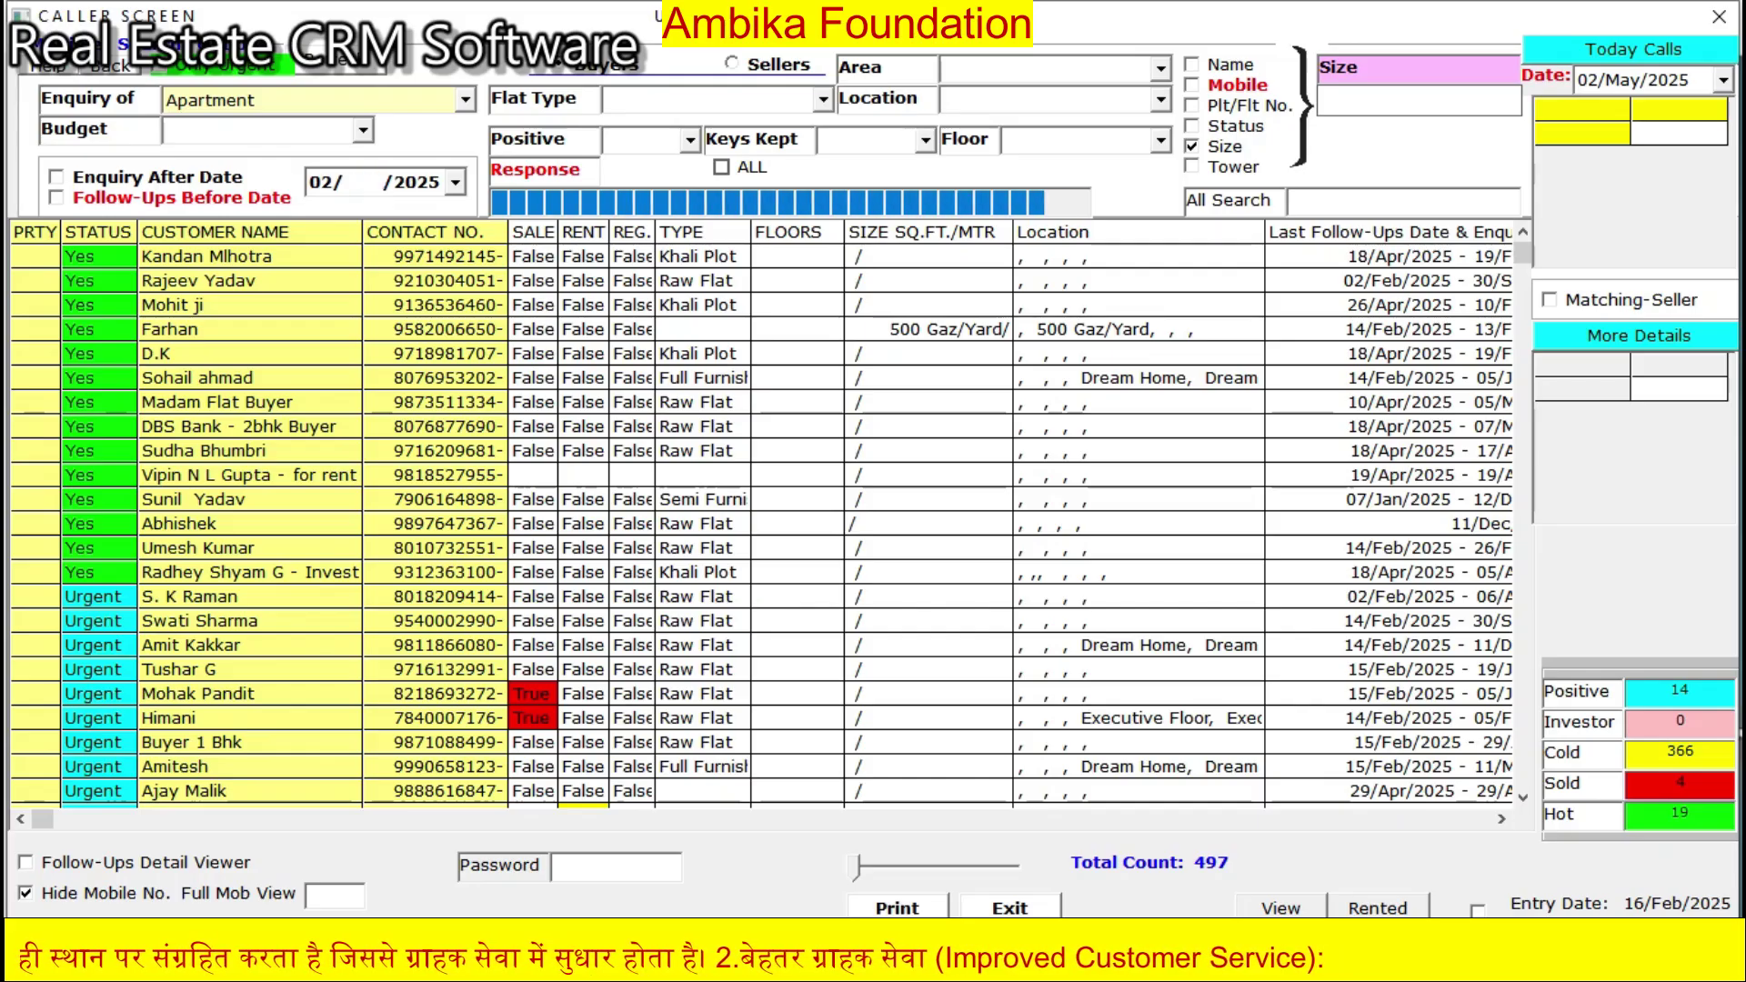
pyautogui.click(56, 178)
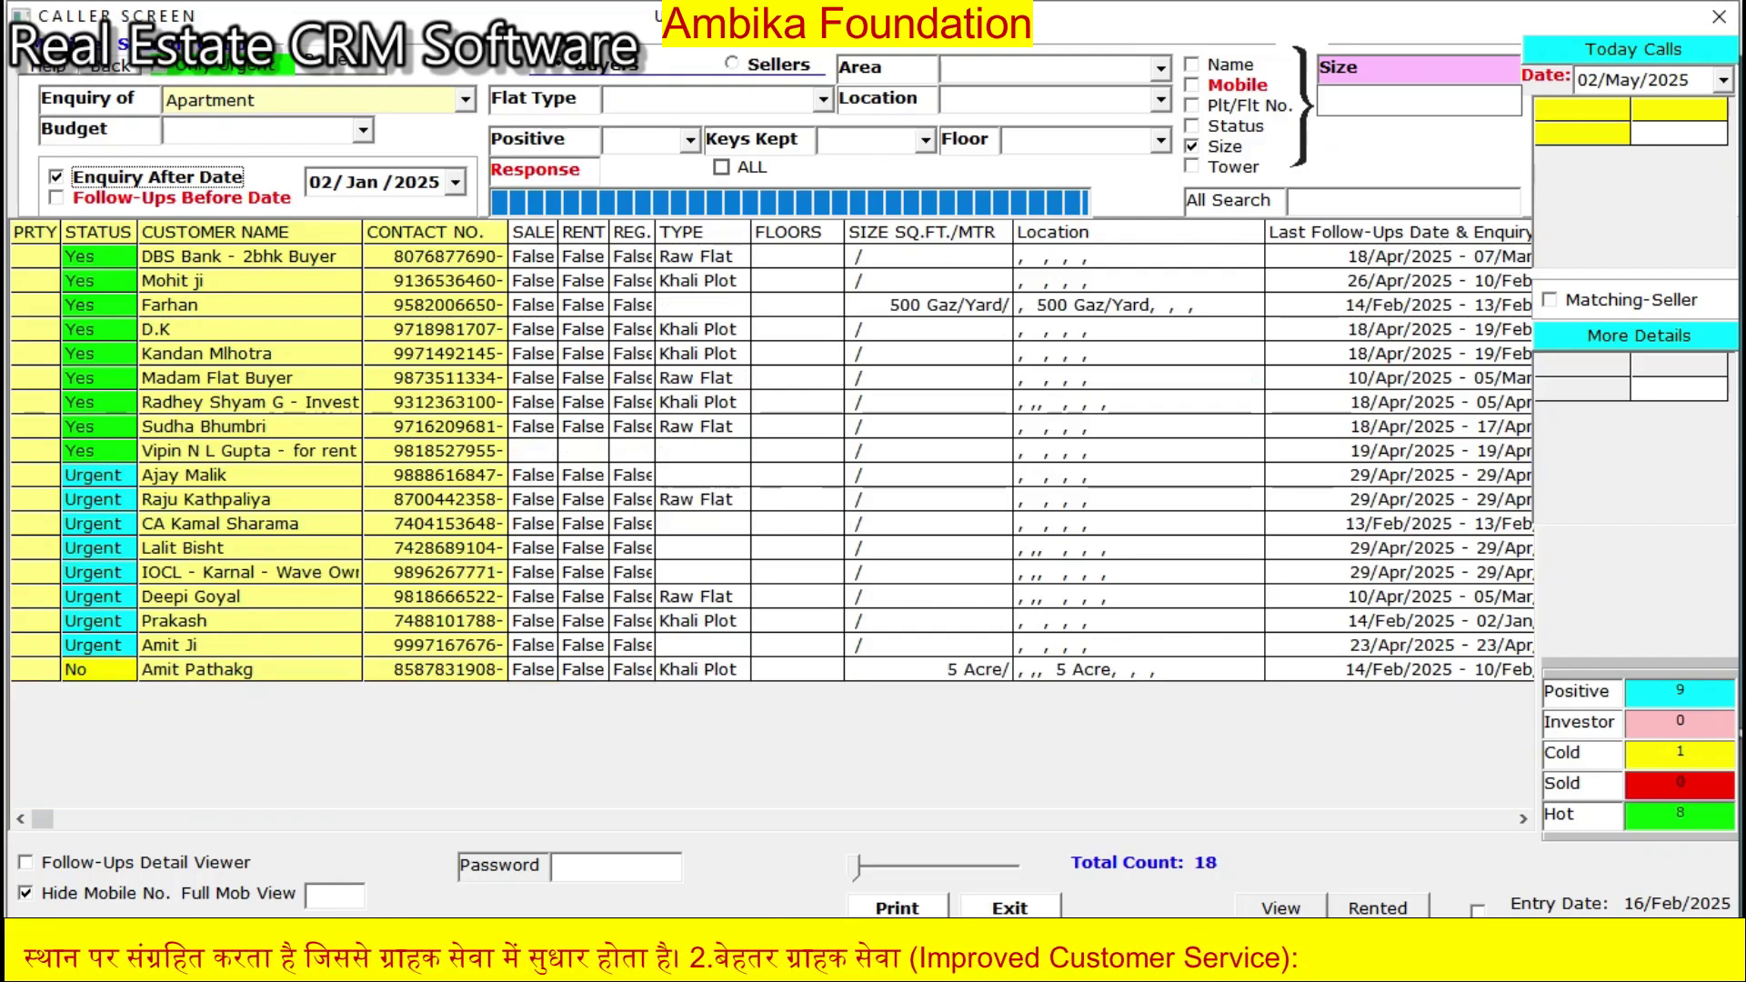
pyautogui.click(466, 100)
pyautogui.click(246, 228)
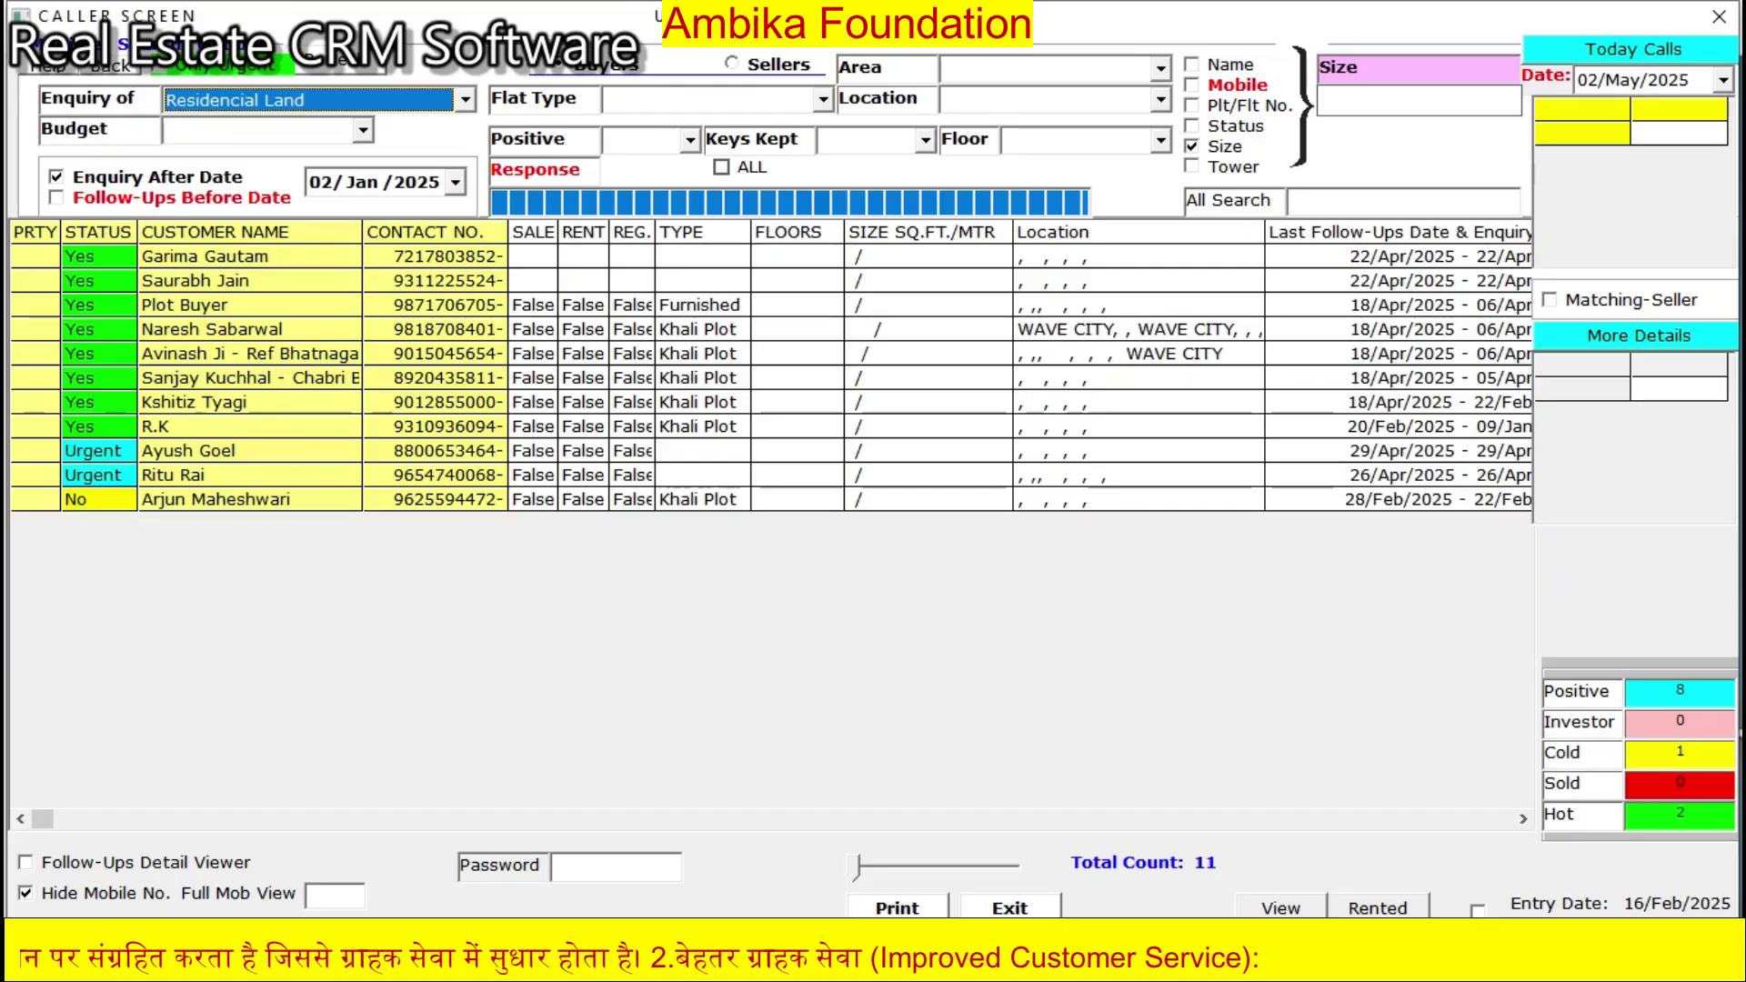
# - Turn off the Enquiry After Date filter and set the Today Calls date to 29/Apr/2025
pyautogui.press('Tab')
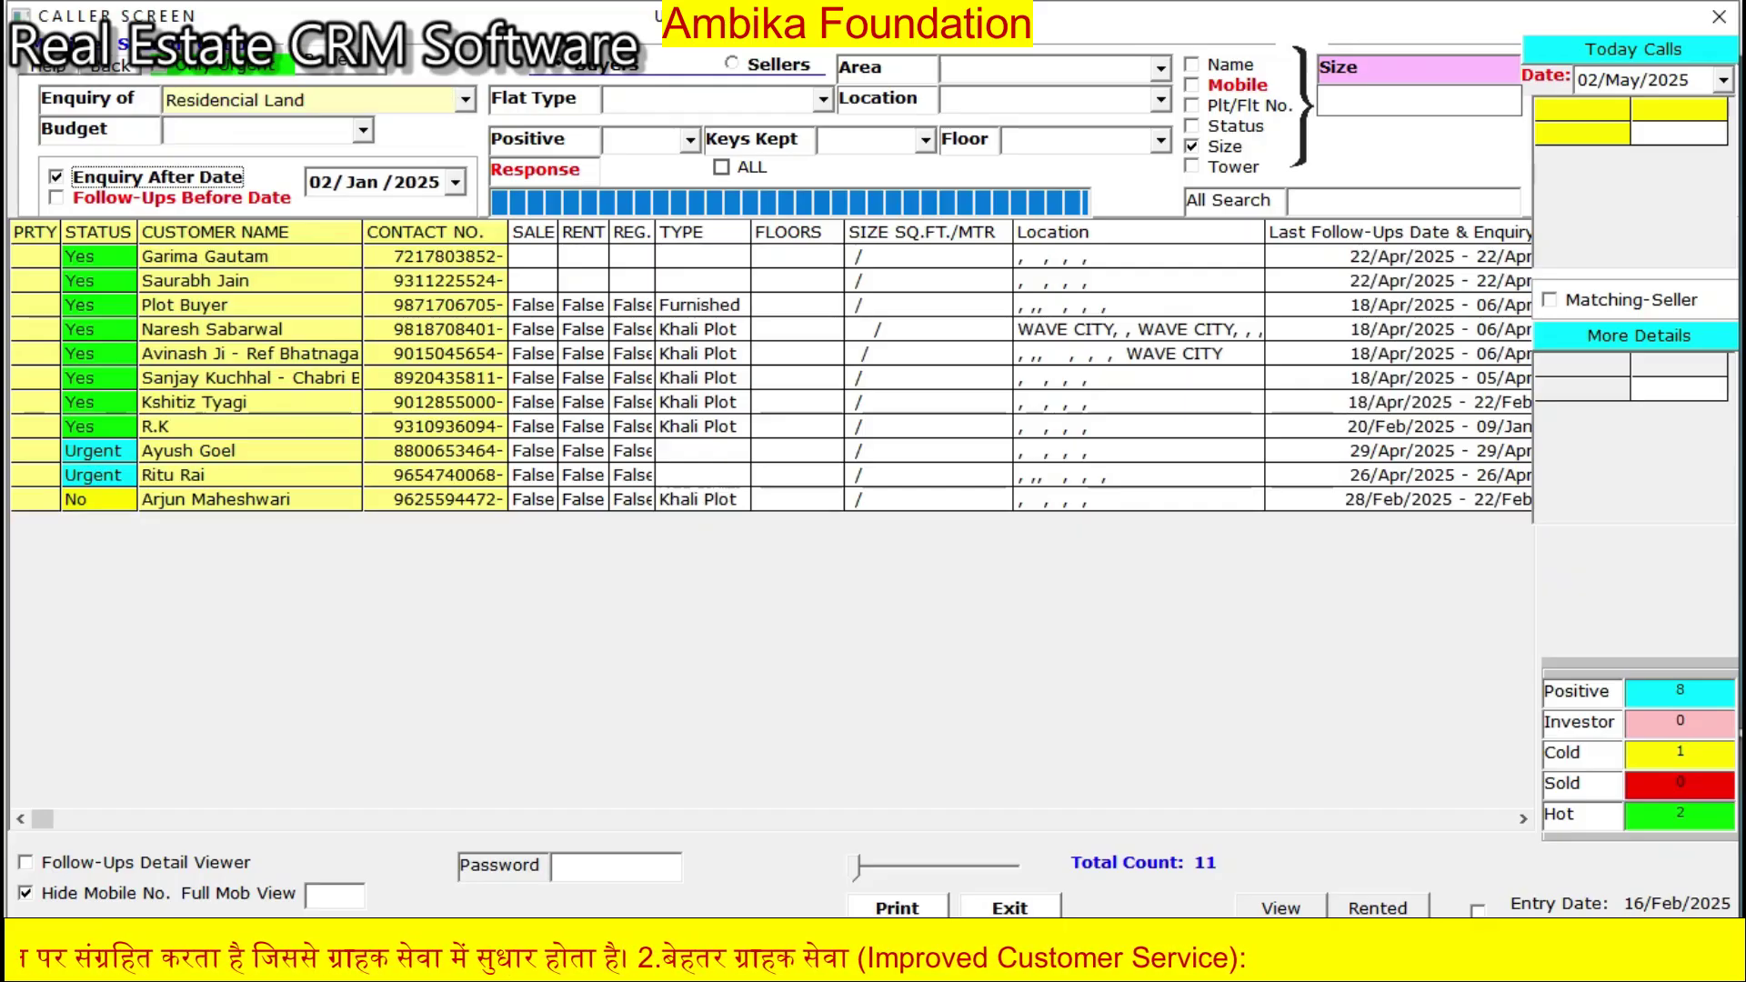
pyautogui.press('Tab')
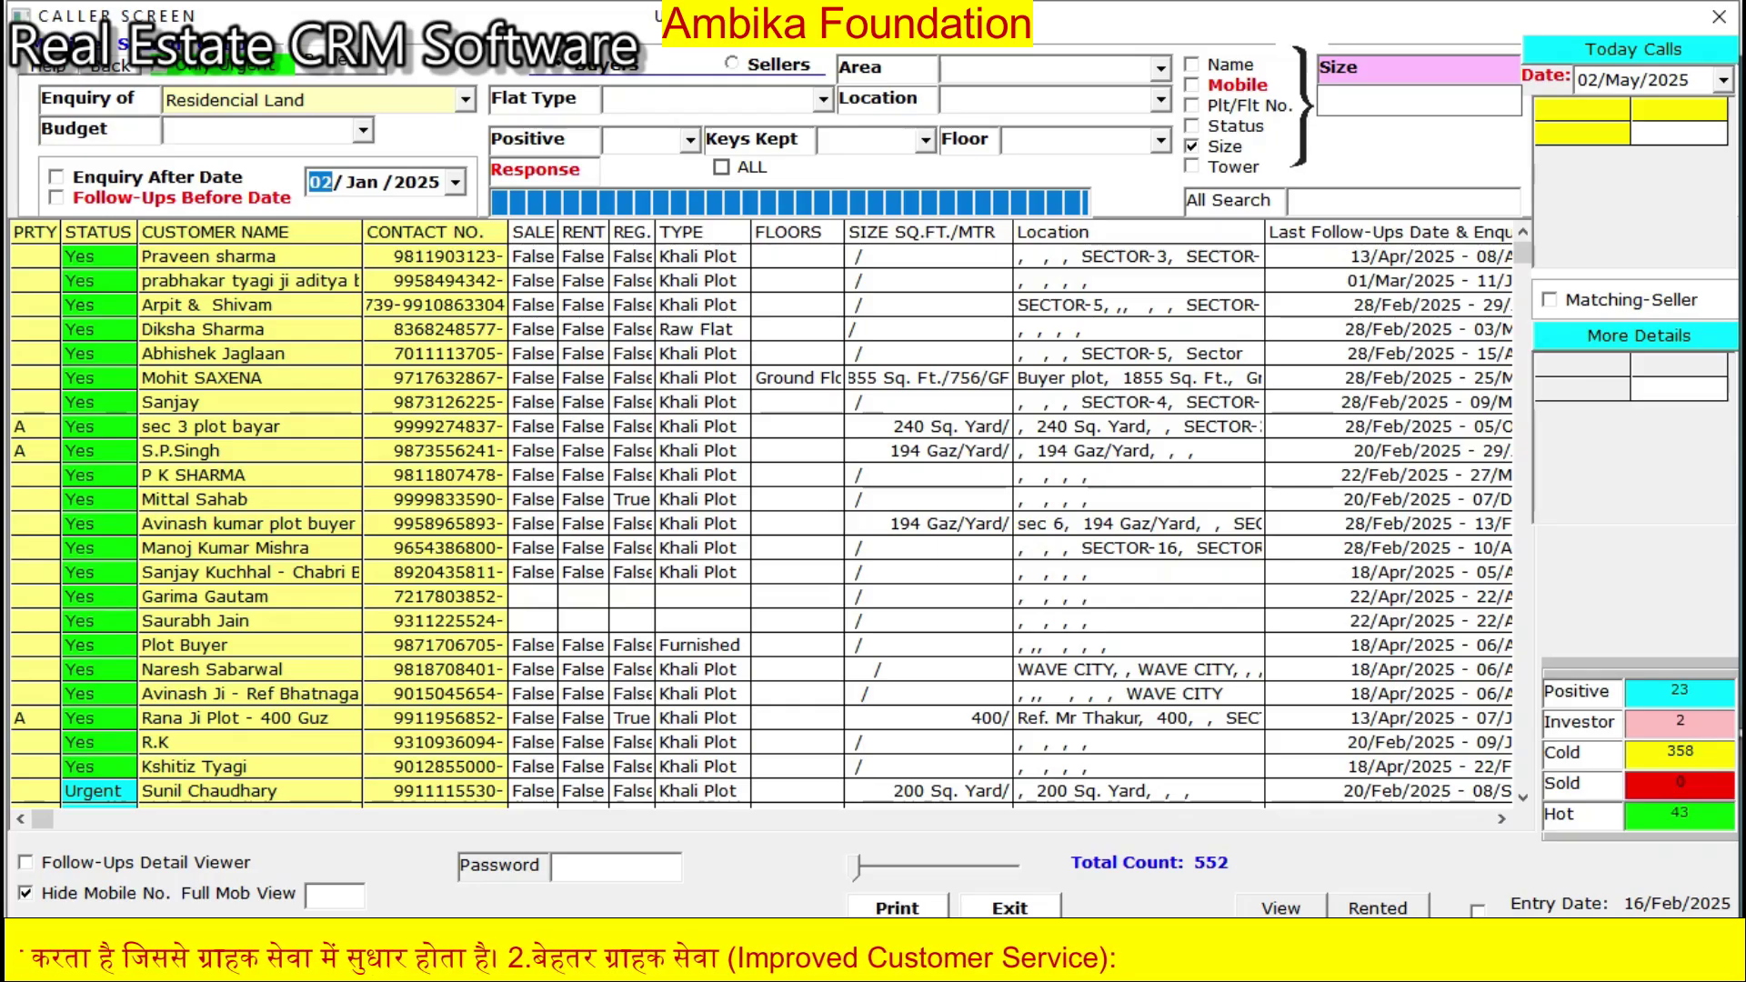
pyautogui.click(1632, 49)
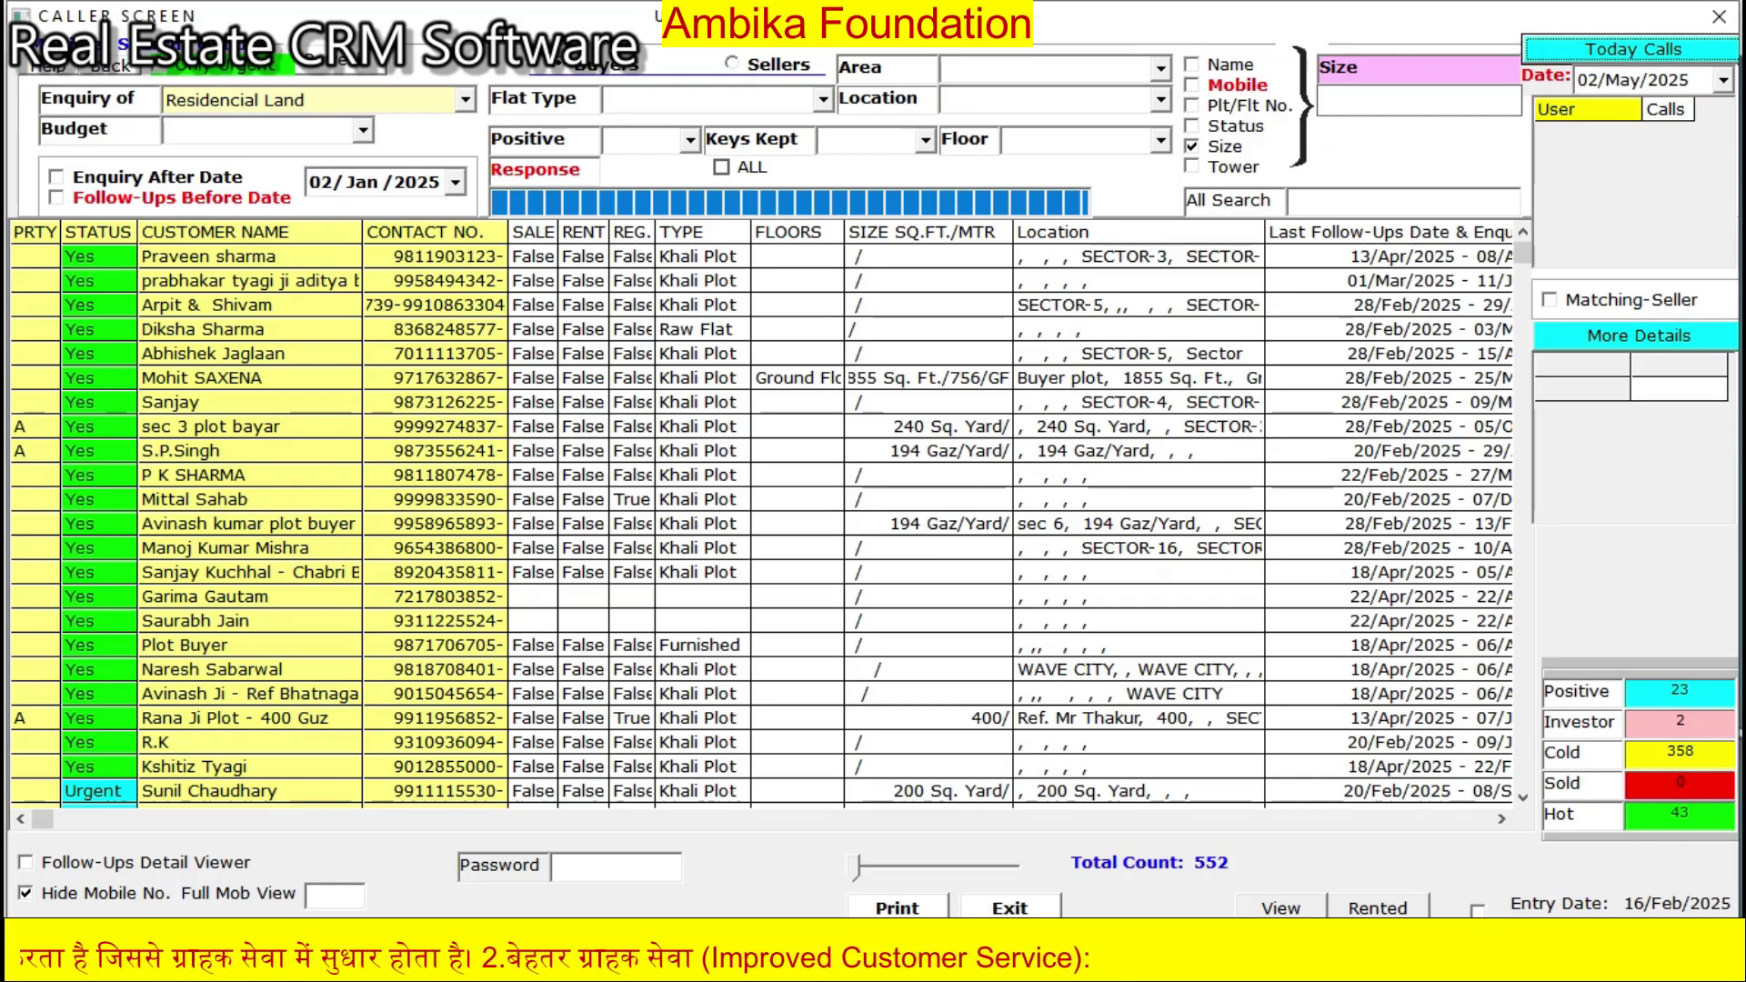
pyautogui.click(1588, 80)
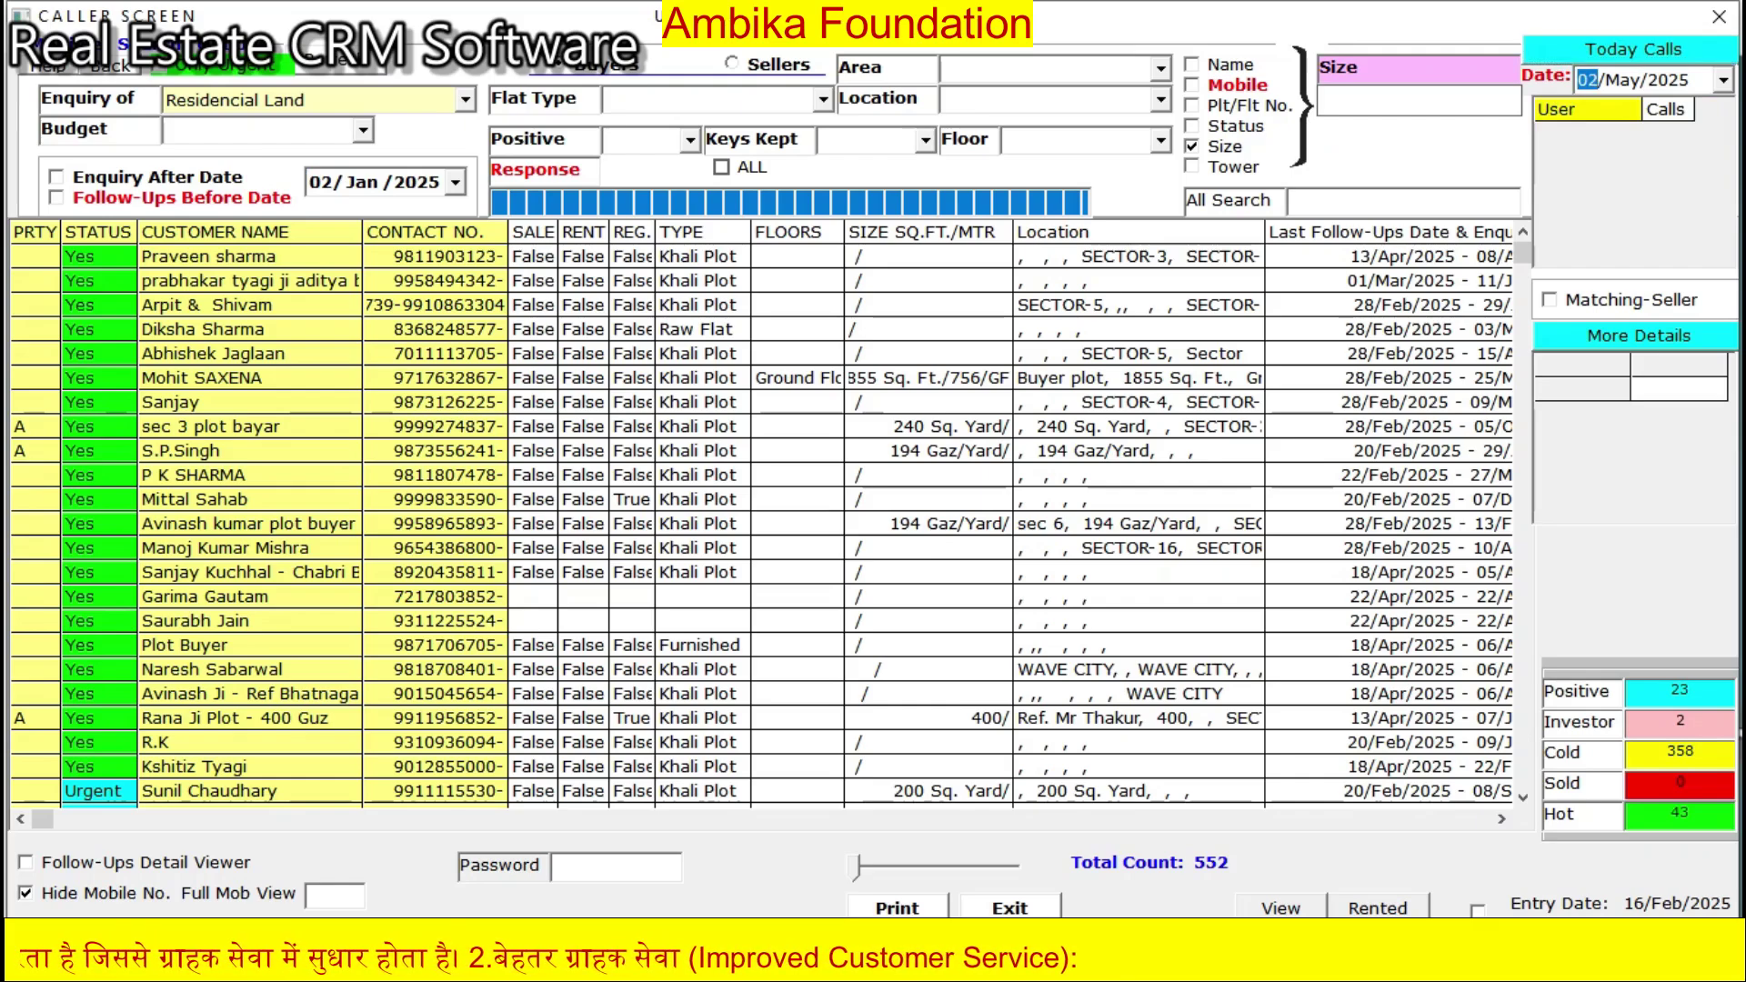
pyautogui.write('29')
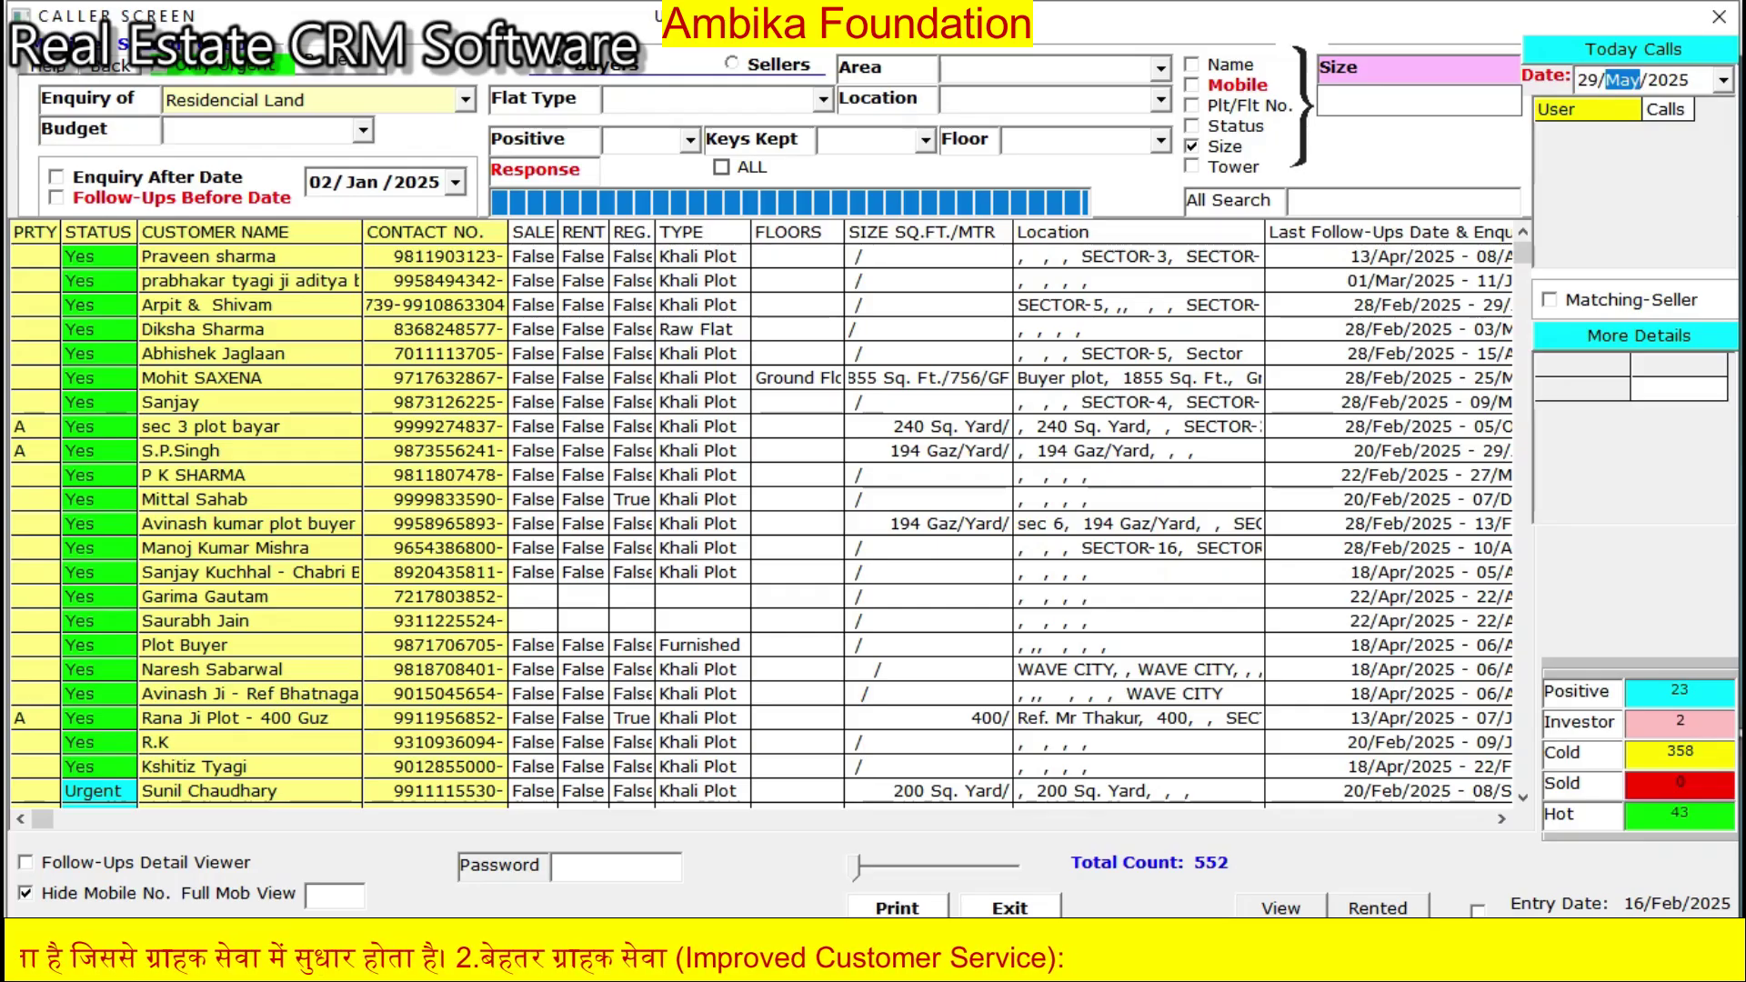
pyautogui.press('Down')
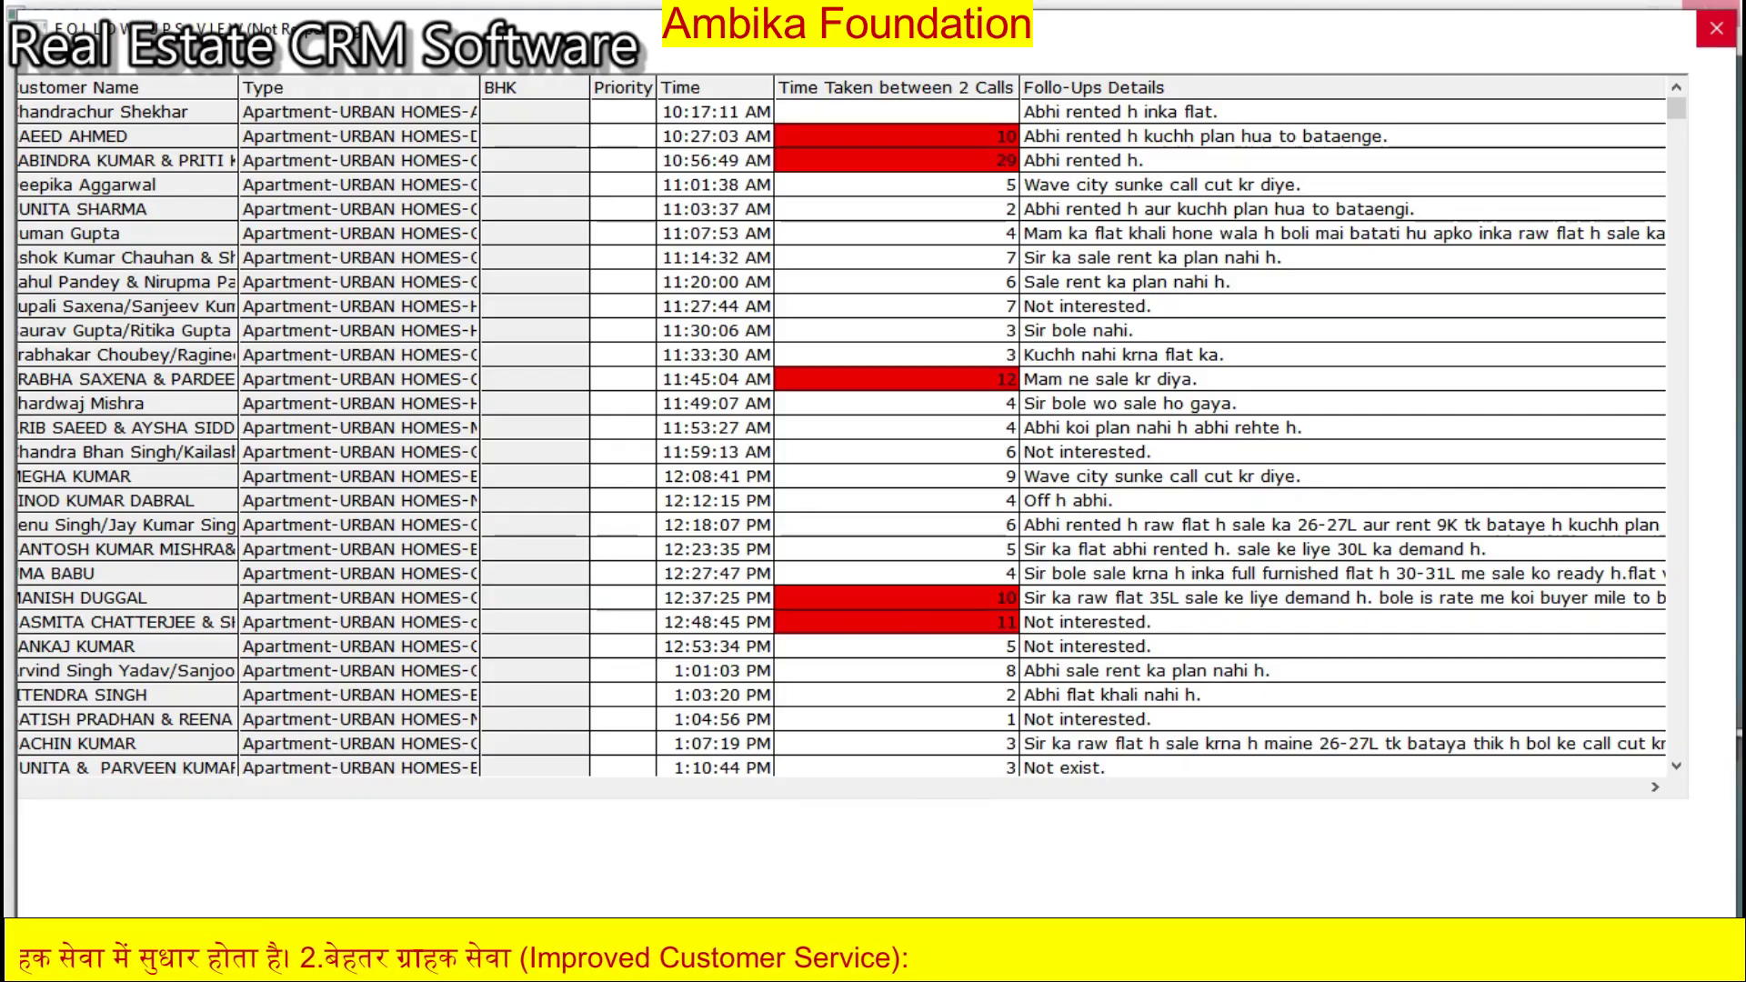
# - Examine the first listed caller's user-wise follow-ups, including call times, gaps between calls and conversation details
pyautogui.click(1716, 28)
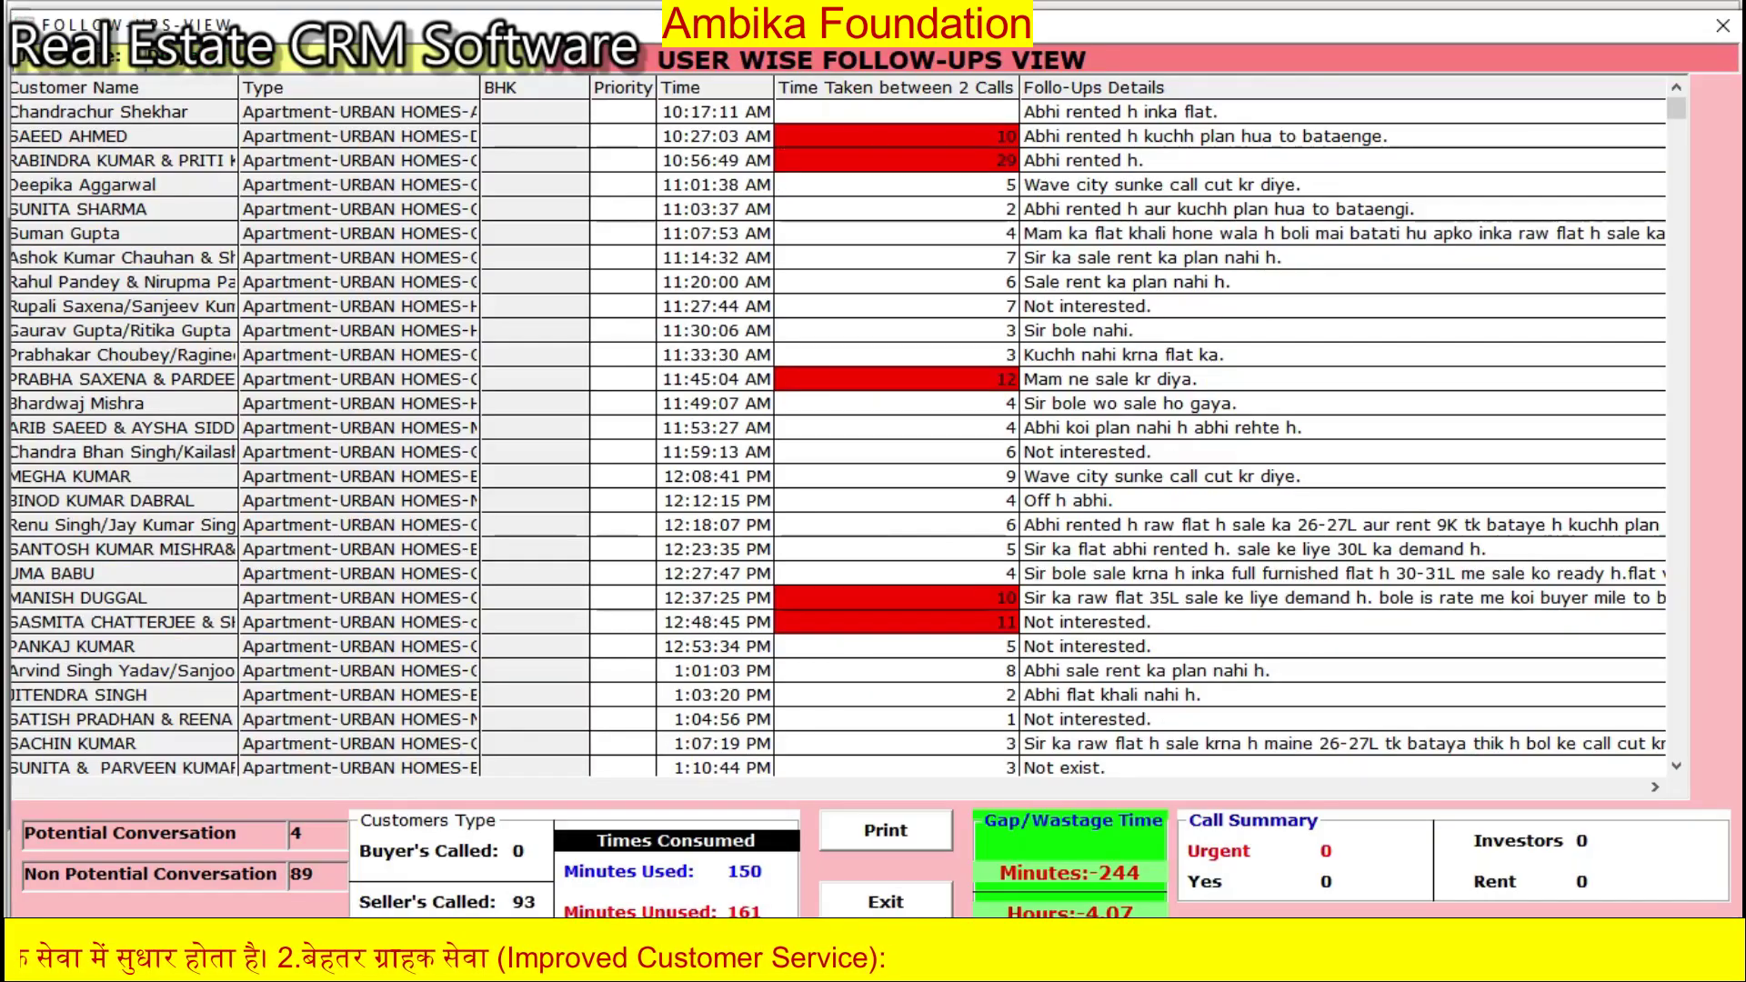
pyautogui.press('Down')
pyautogui.press('Down')
pyautogui.press('Down')
pyautogui.press('Down')
pyautogui.press('Down')
pyautogui.press('Down')
pyautogui.press('Down')
pyautogui.press('Down')
pyautogui.press('Down')
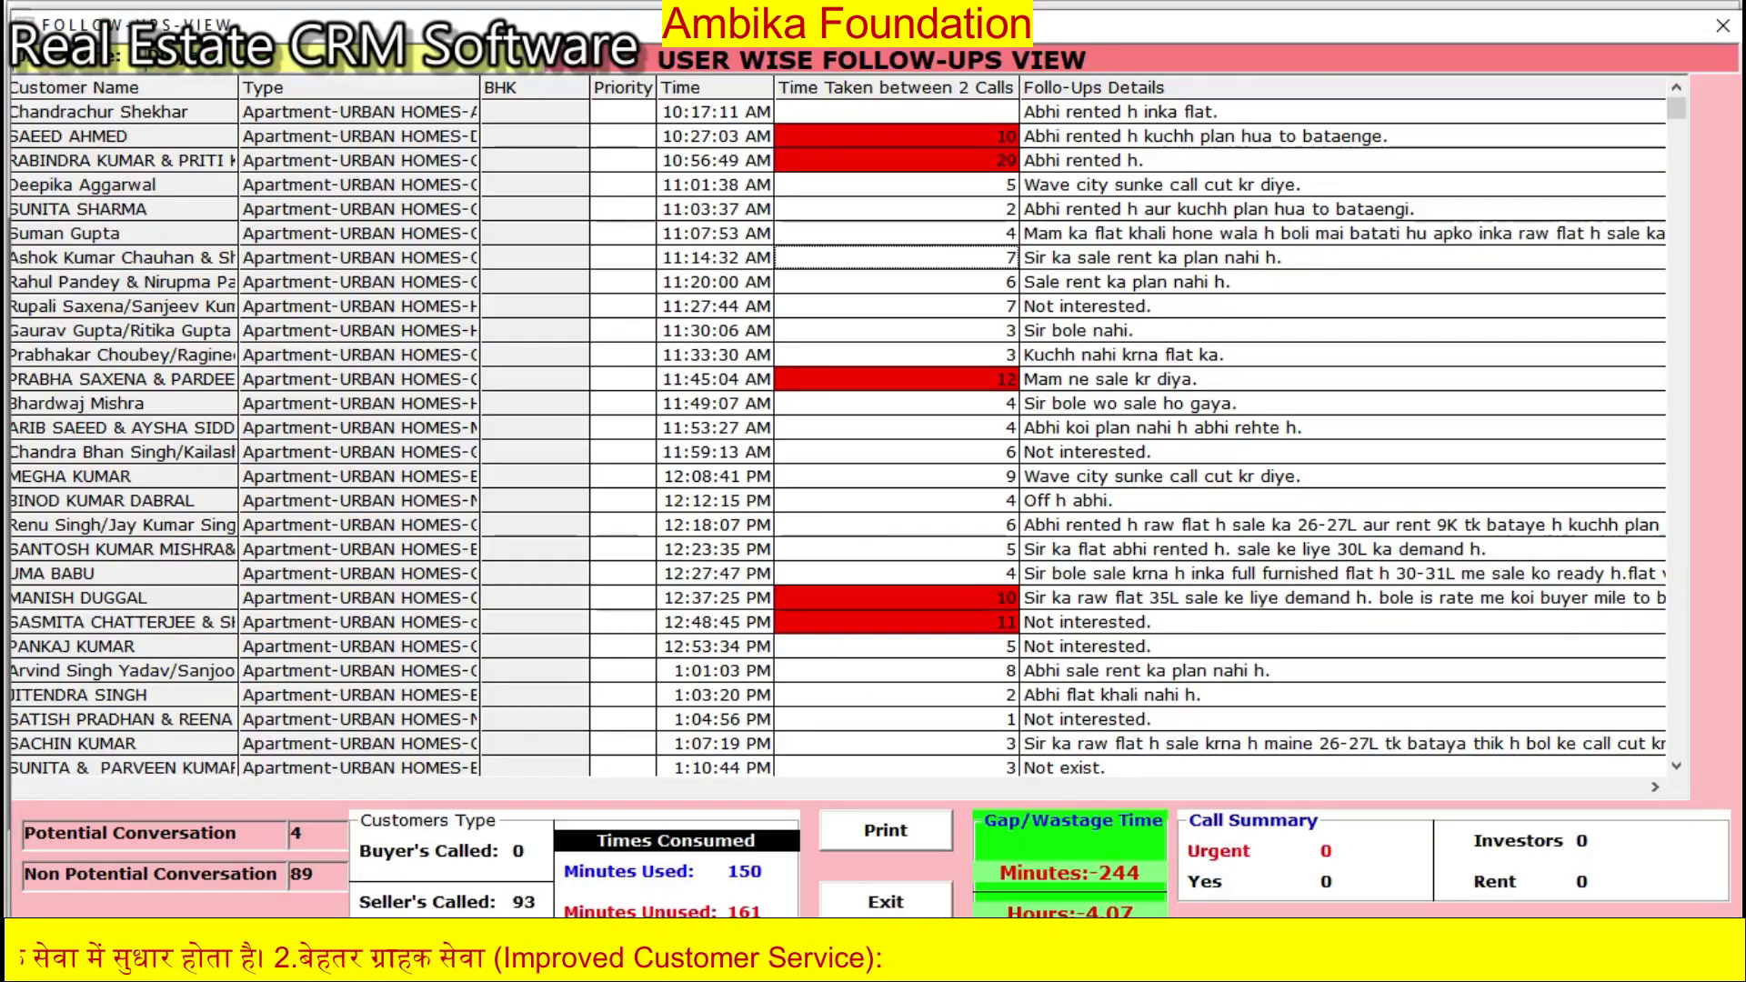
pyautogui.press('Down')
pyautogui.press('Down')
pyautogui.press('Down')
pyautogui.press('Down')
pyautogui.press('Down')
pyautogui.press('Down')
pyautogui.press('Down')
pyautogui.press('Down')
pyautogui.press('Down')
pyautogui.press('Down')
pyautogui.press('Down')
pyautogui.press('Down')
pyautogui.press('Down')
pyautogui.press('Down')
pyautogui.press('Down')
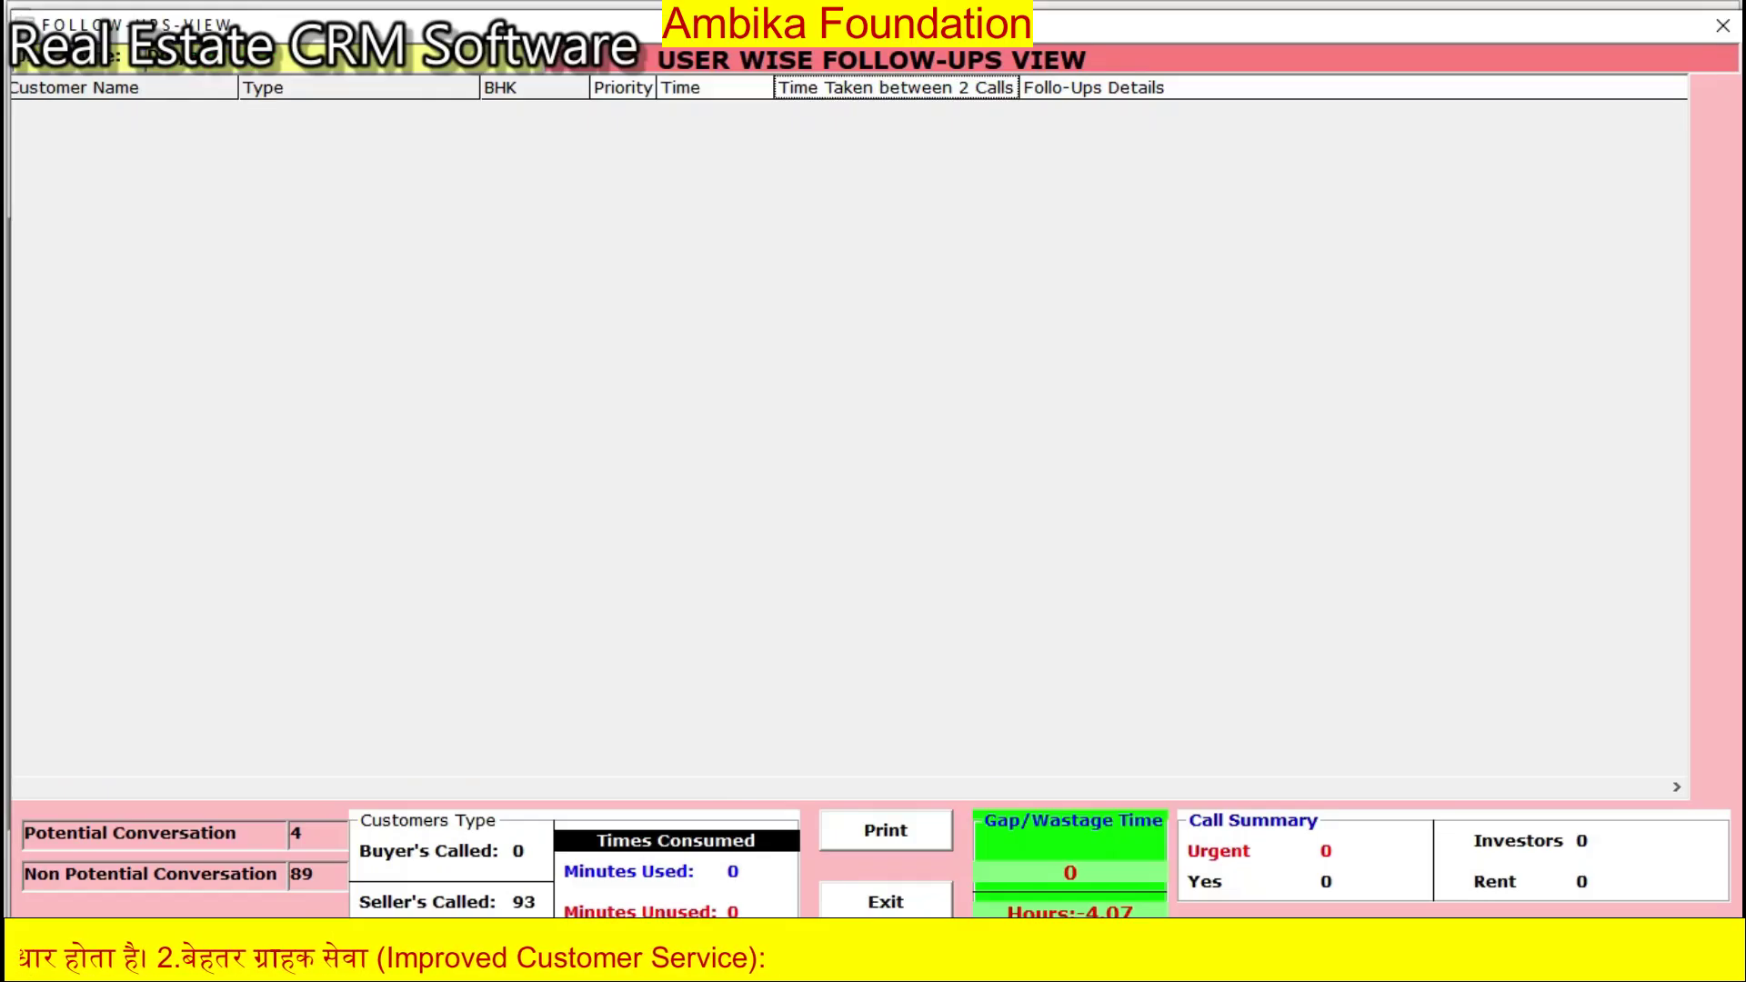
pyautogui.moveTo(1240, 787); pyautogui.dragTo(13, 787)
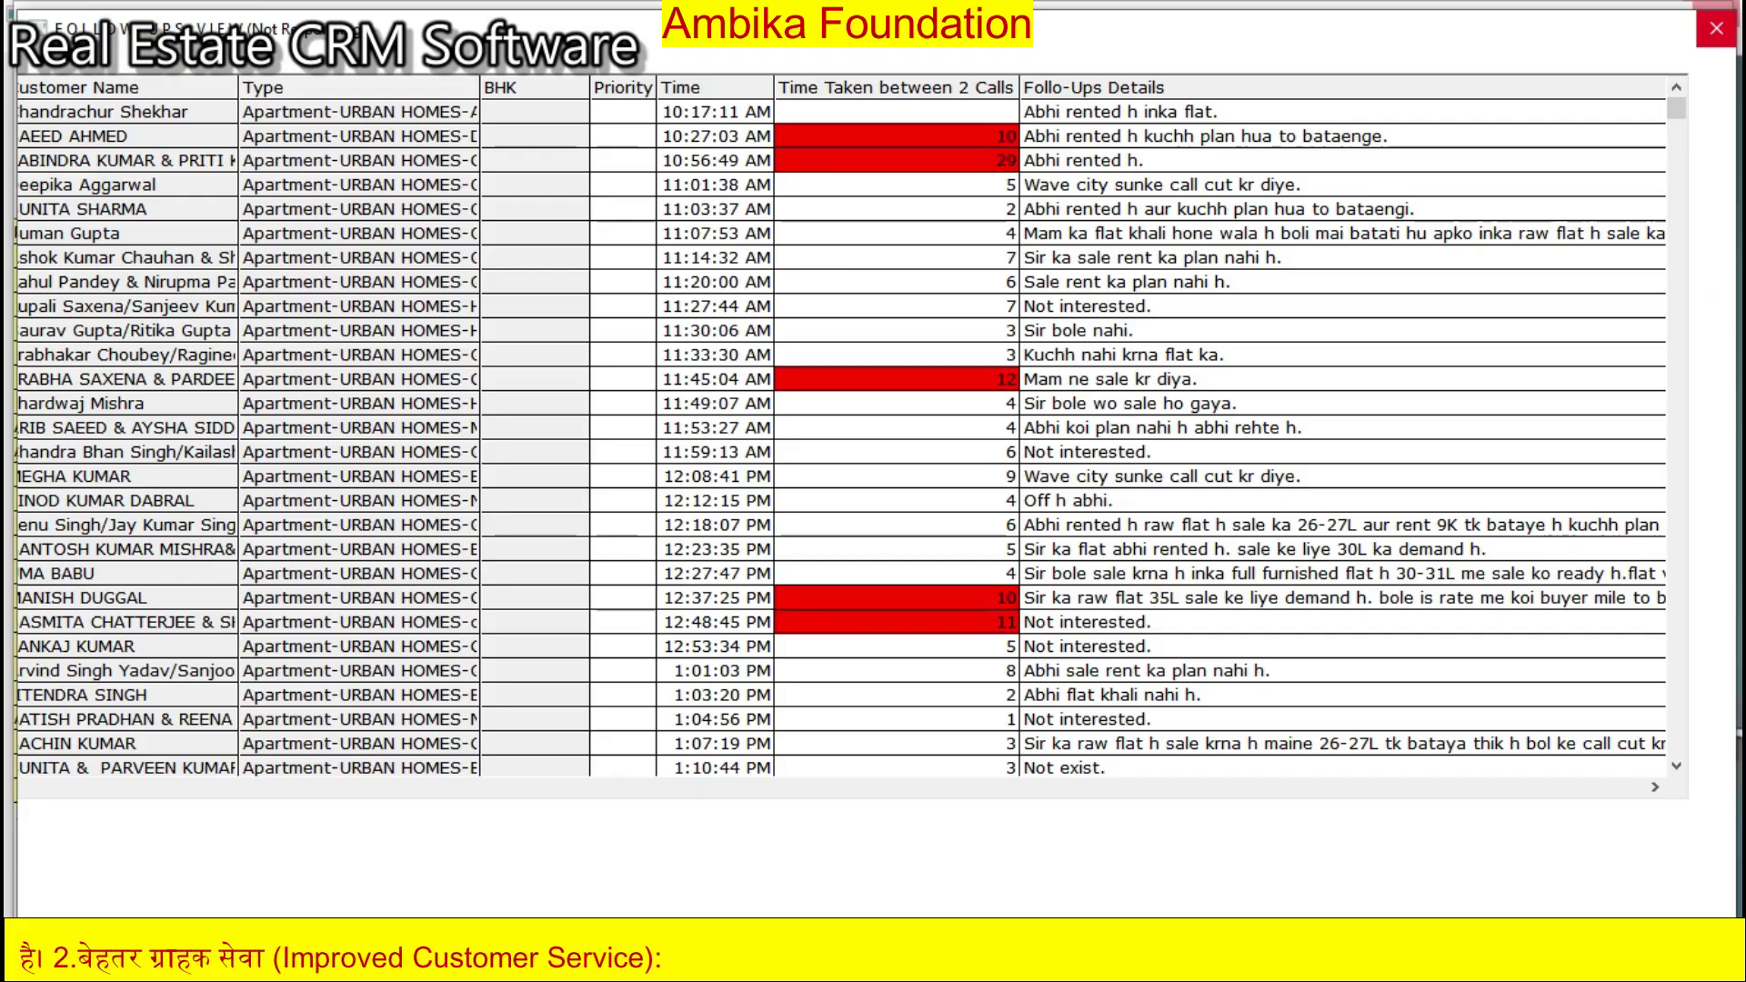
# - Review the second listed caller's user-wise follow-ups and return to the Caller Screen
pyautogui.click(1716, 28)
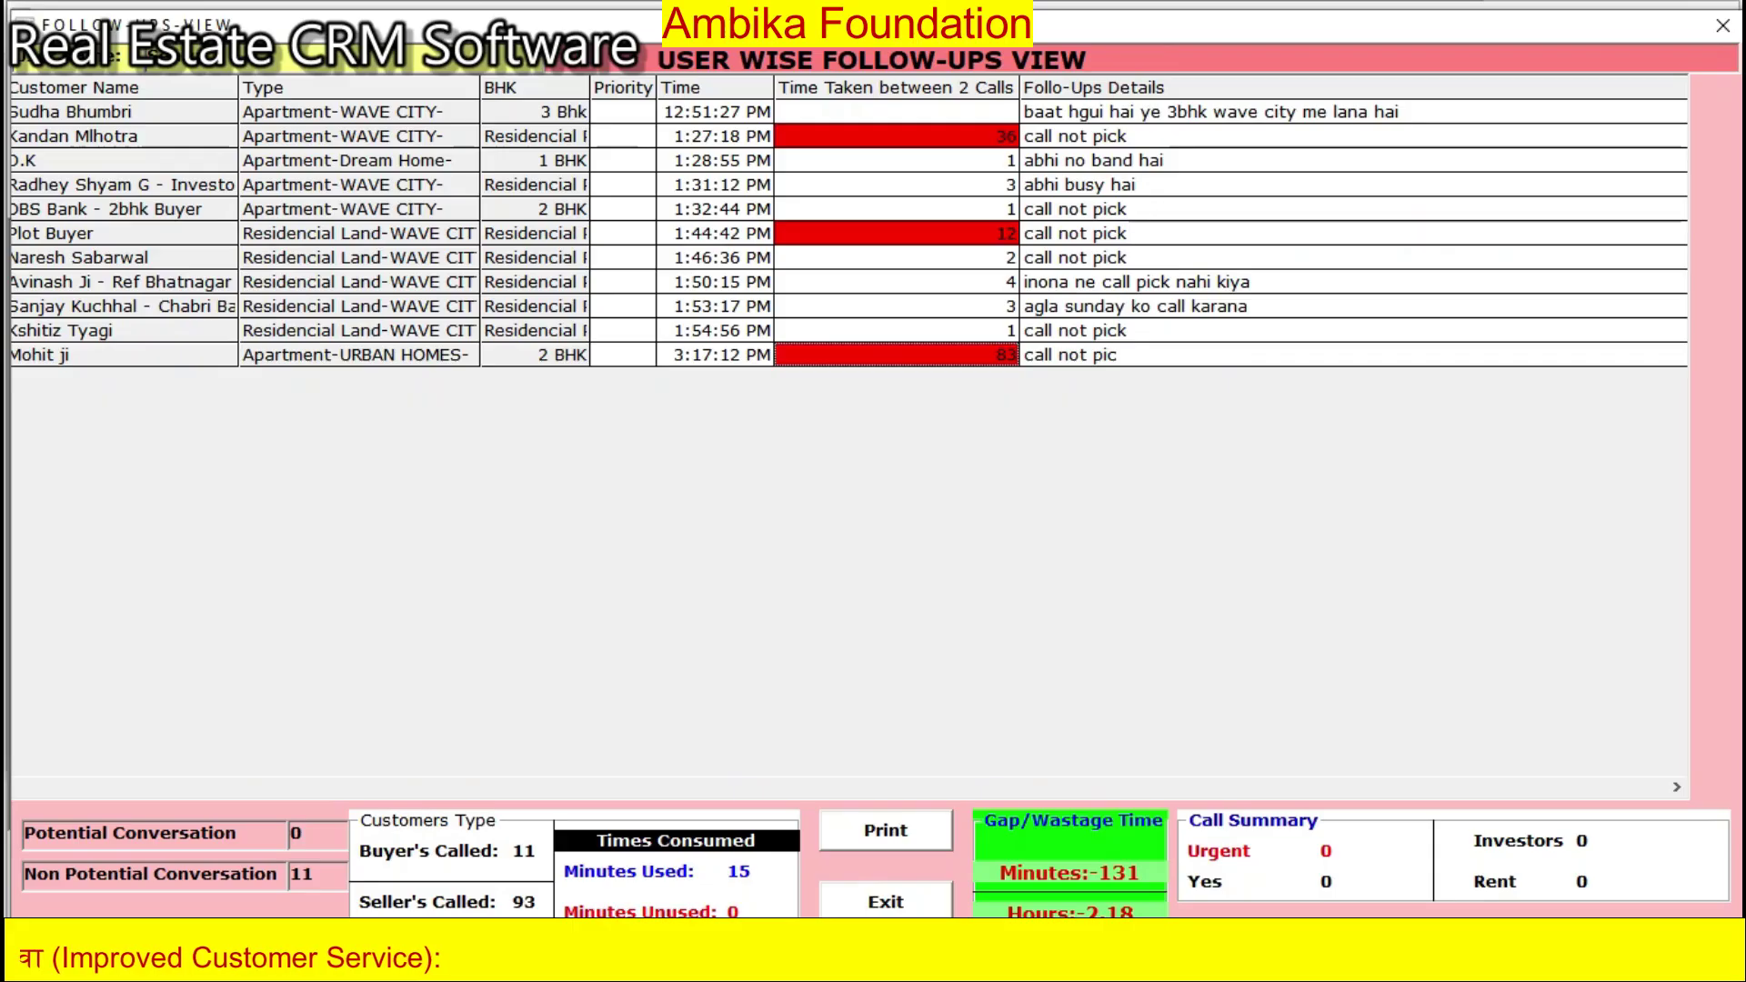
pyautogui.click(886, 901)
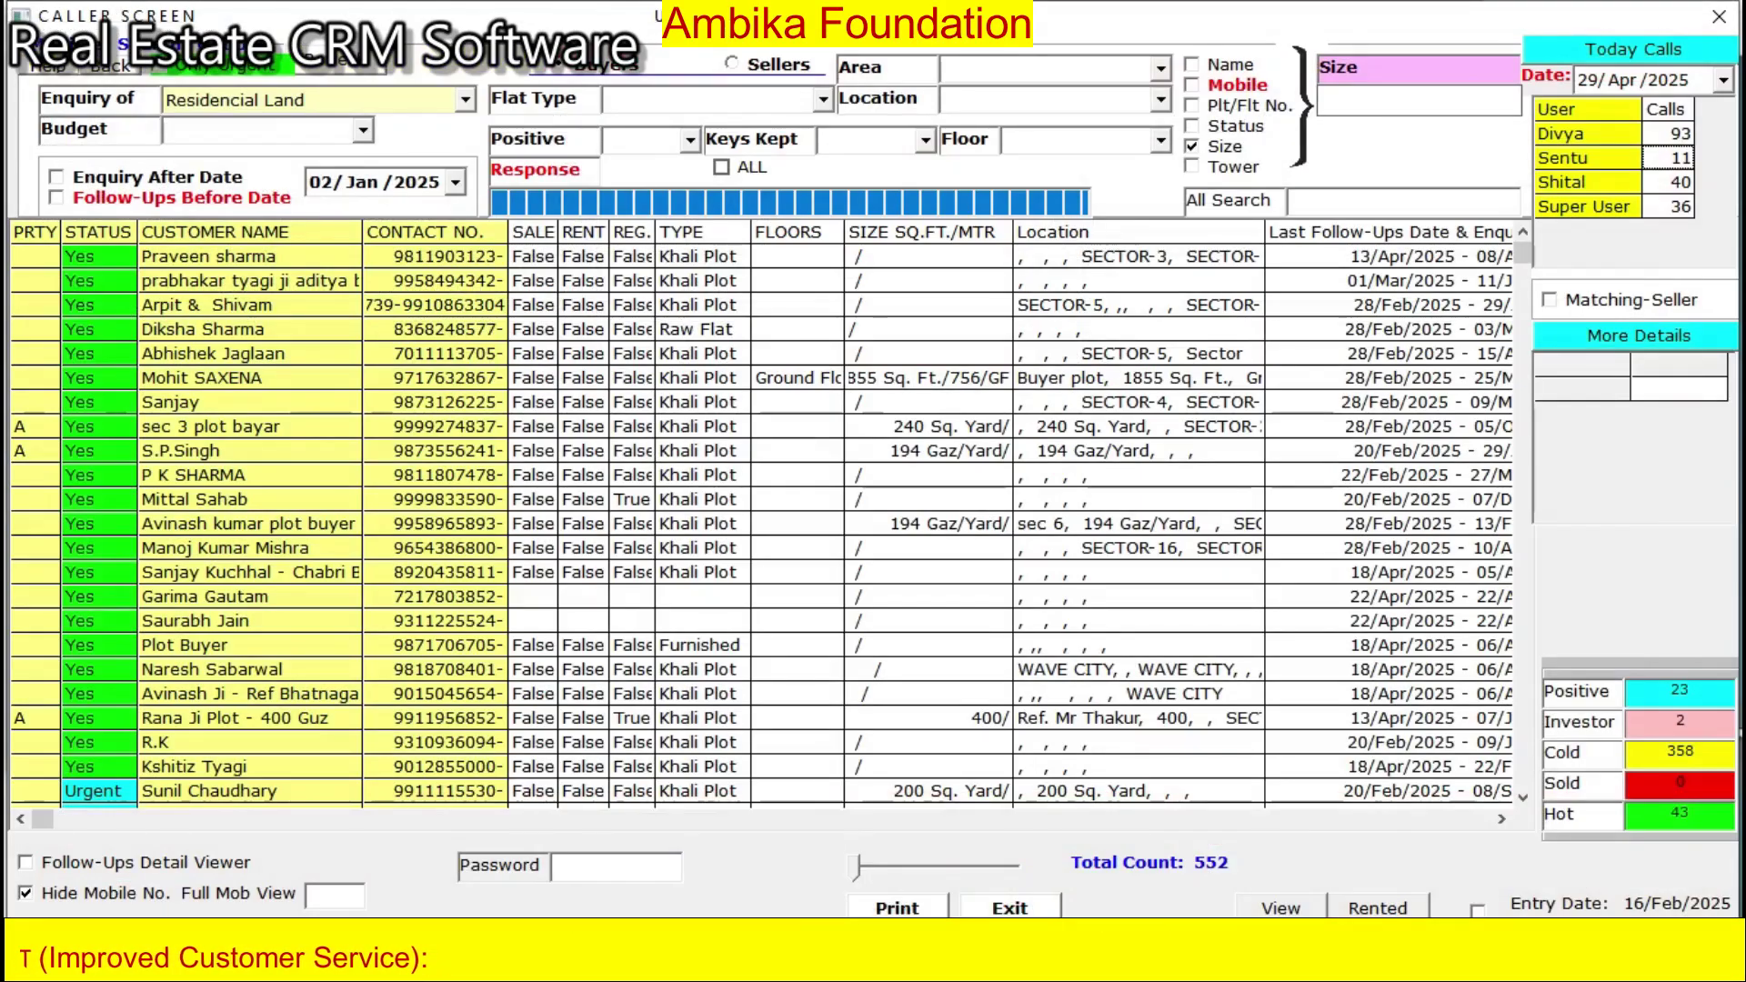
pyautogui.click(1669, 181)
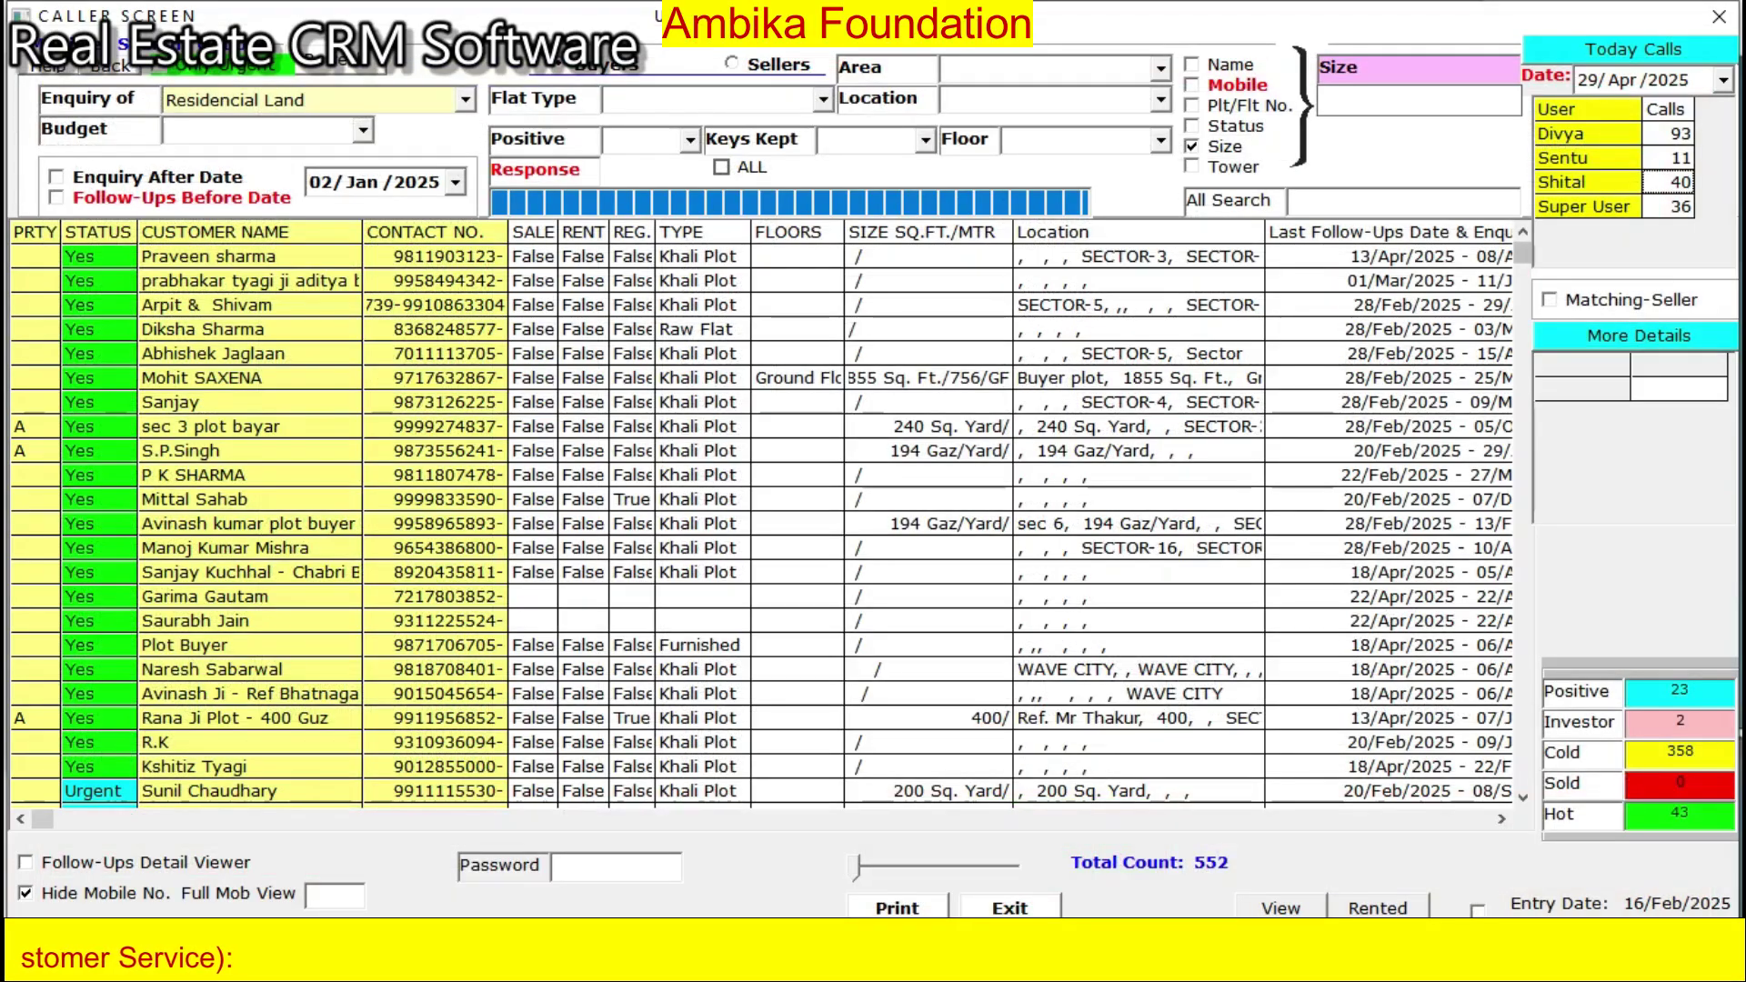
# - Turn on Matching-Seller and switch the enquiry type to Apartment to list the matching sellers
pyautogui.click(1550, 301)
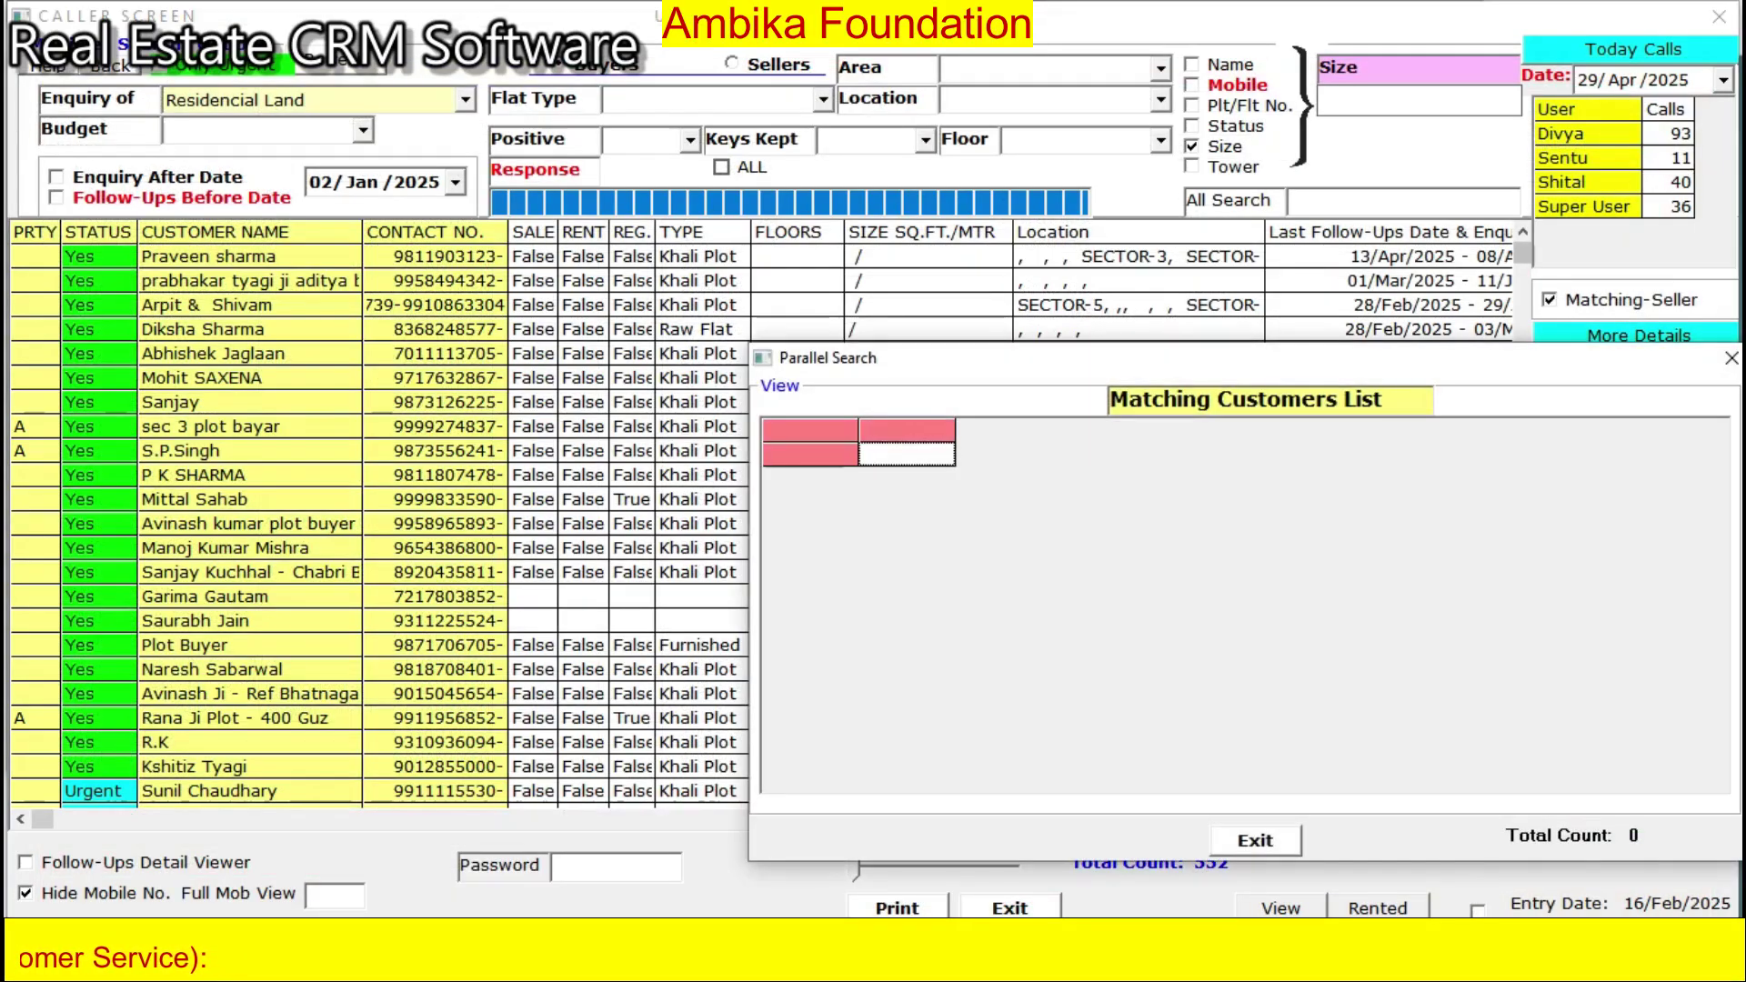
pyautogui.press('Escape')
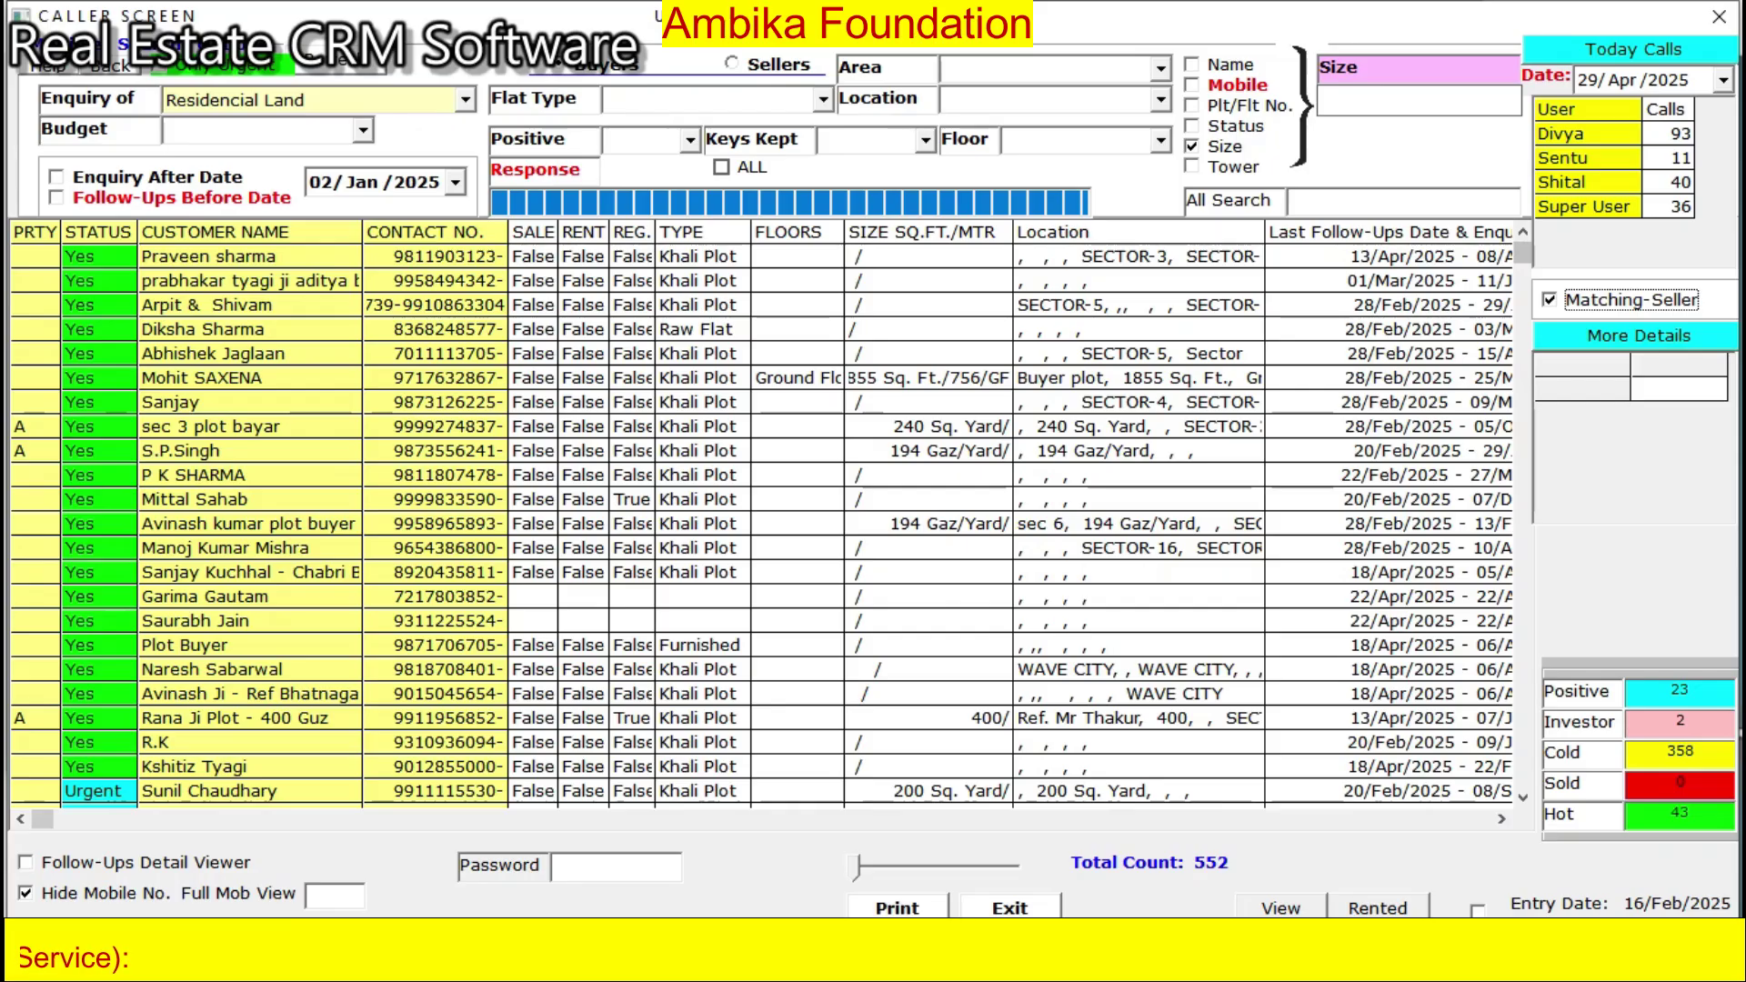
pyautogui.click(465, 100)
pyautogui.moveTo(466, 162); pyautogui.dragTo(466, 141)
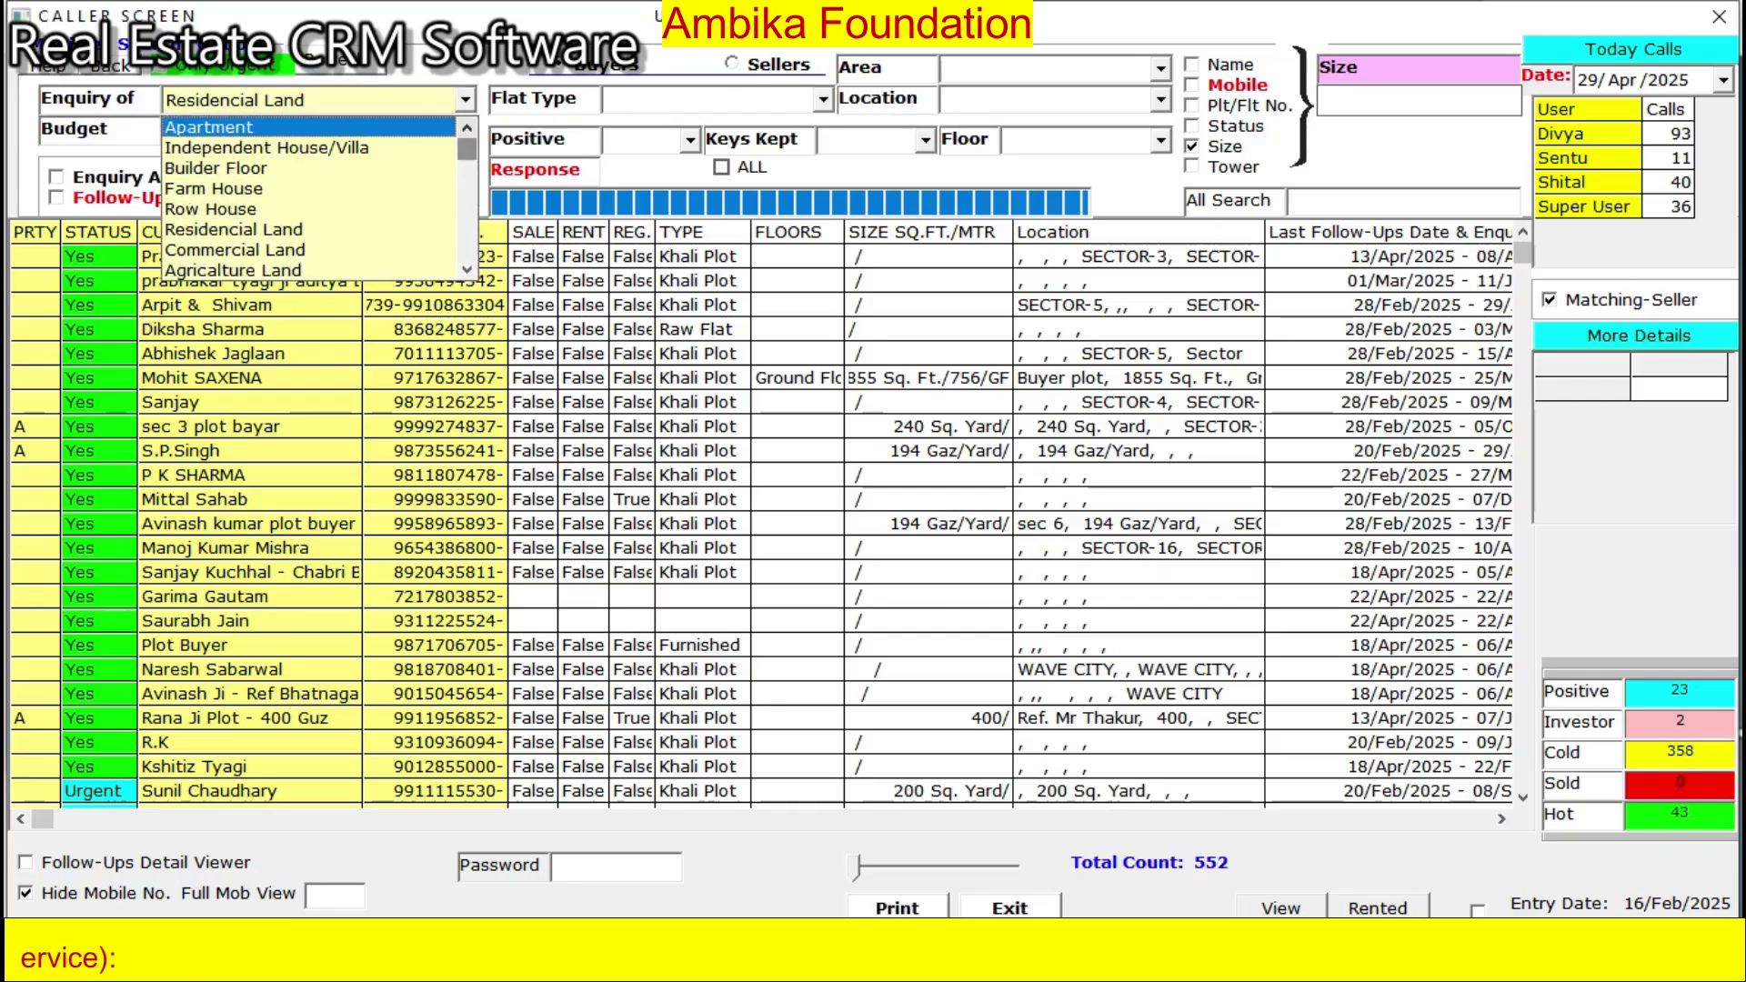
pyautogui.click(210, 127)
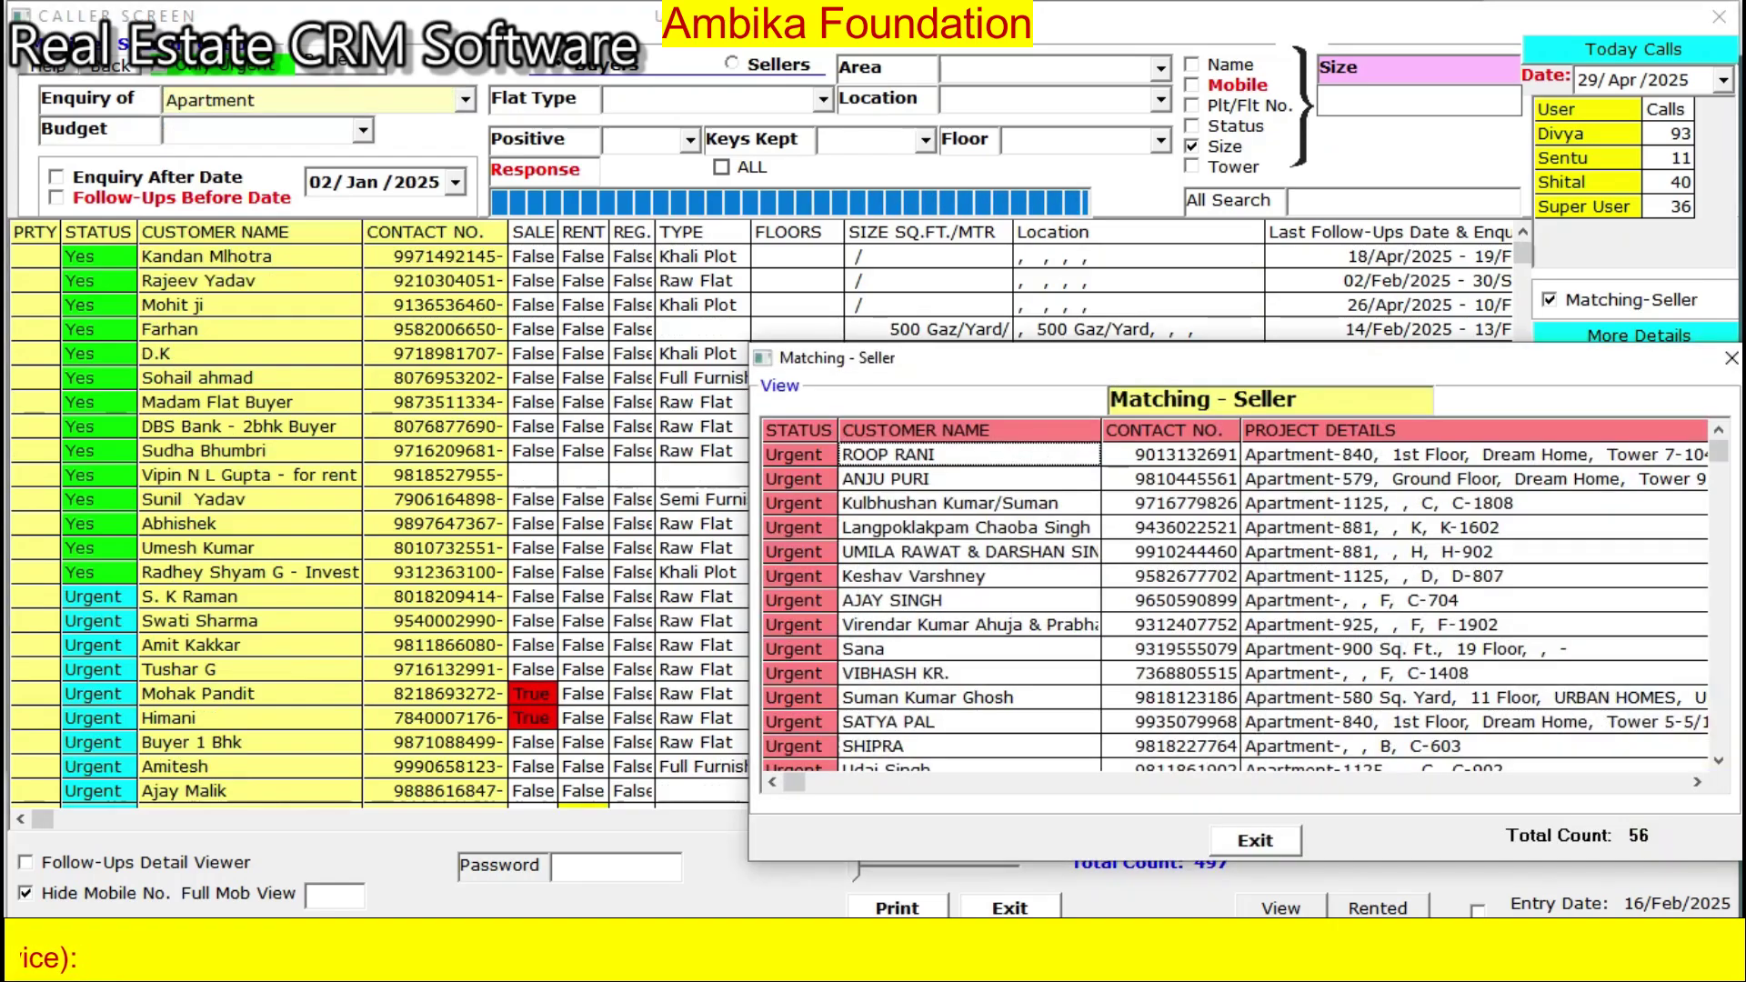
# - Filter the apartment buyers and their matching sellers to the CITY APARTMENTS area
pyautogui.click(1160, 68)
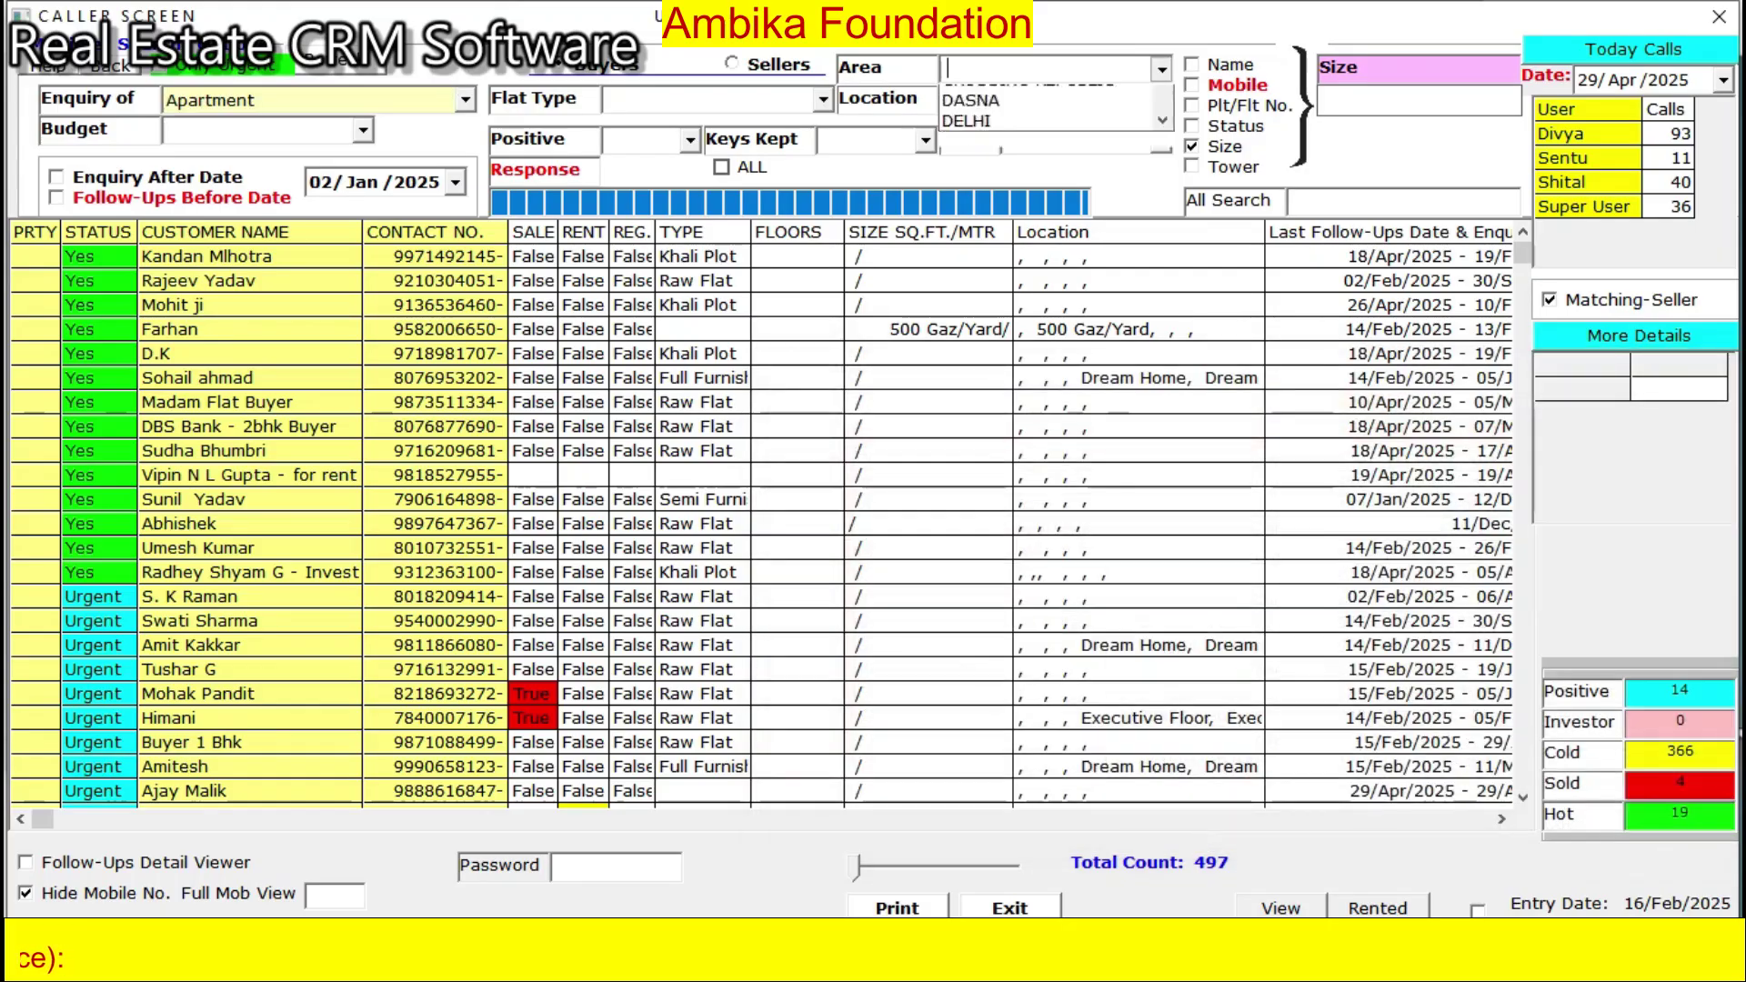
pyautogui.click(1018, 177)
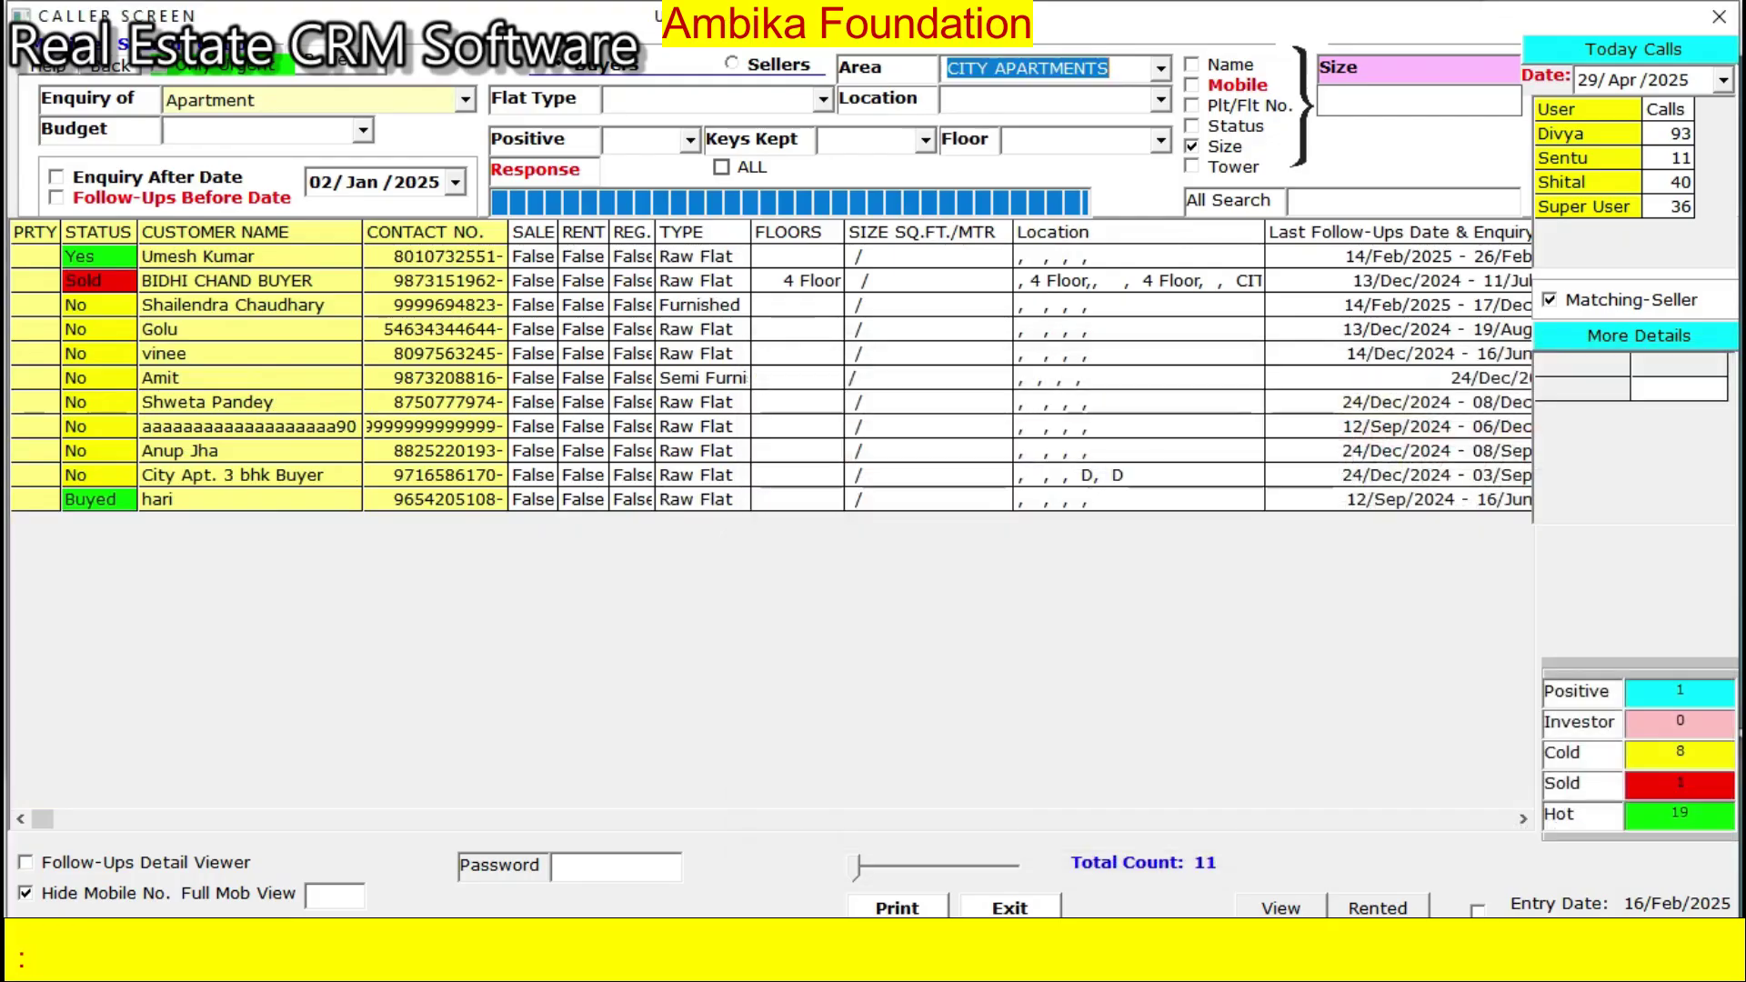
pyautogui.click(1161, 68)
pyautogui.click(1022, 96)
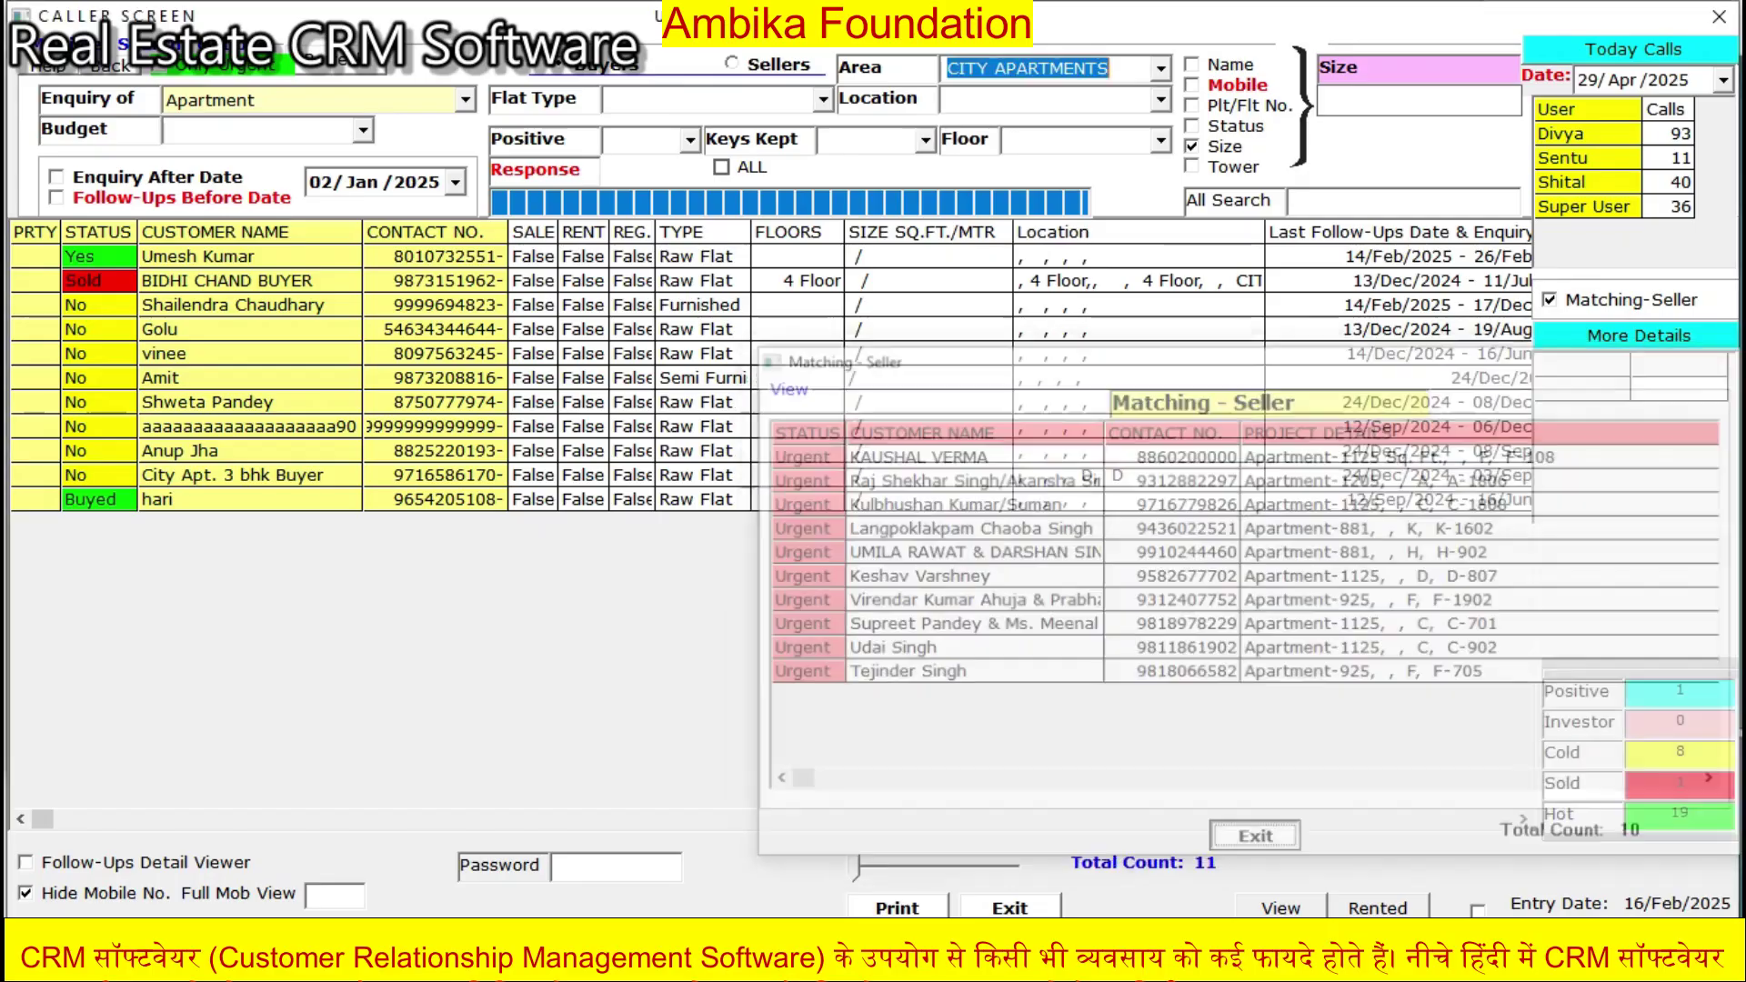
# - Turn off Matching-Seller and switch the CITY APARTMENTS report to Sellers
pyautogui.click(1550, 300)
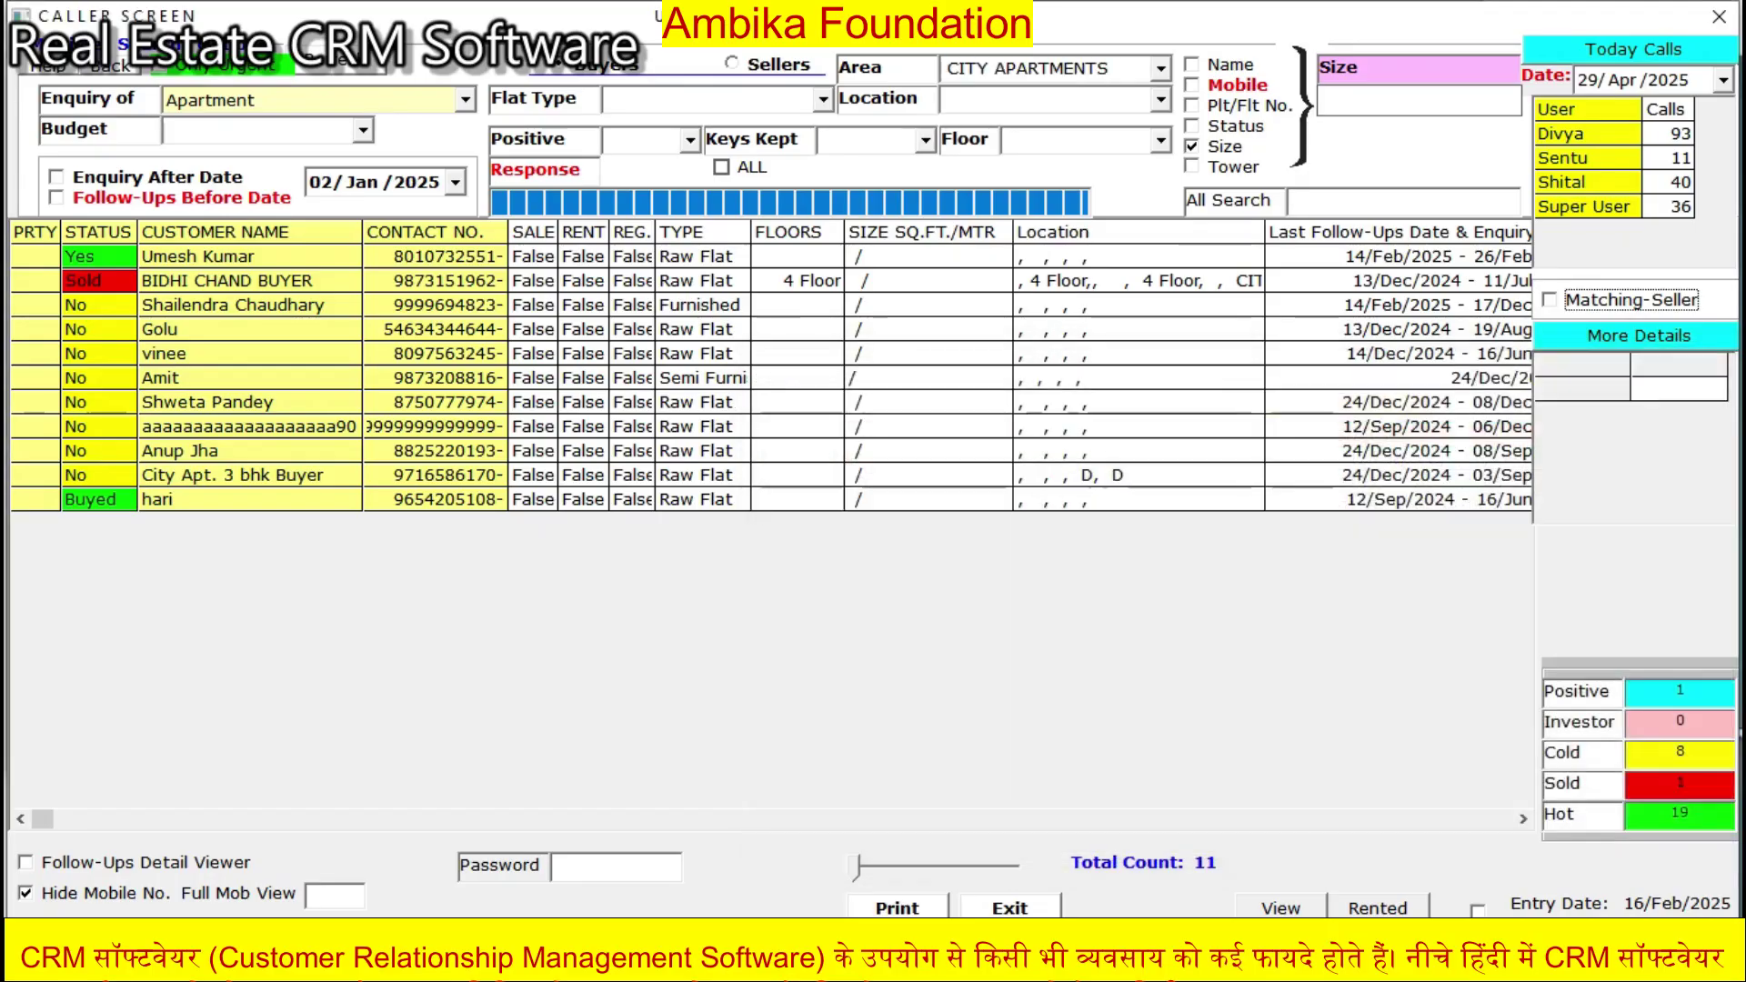
pyautogui.click(1161, 69)
pyautogui.click(1023, 96)
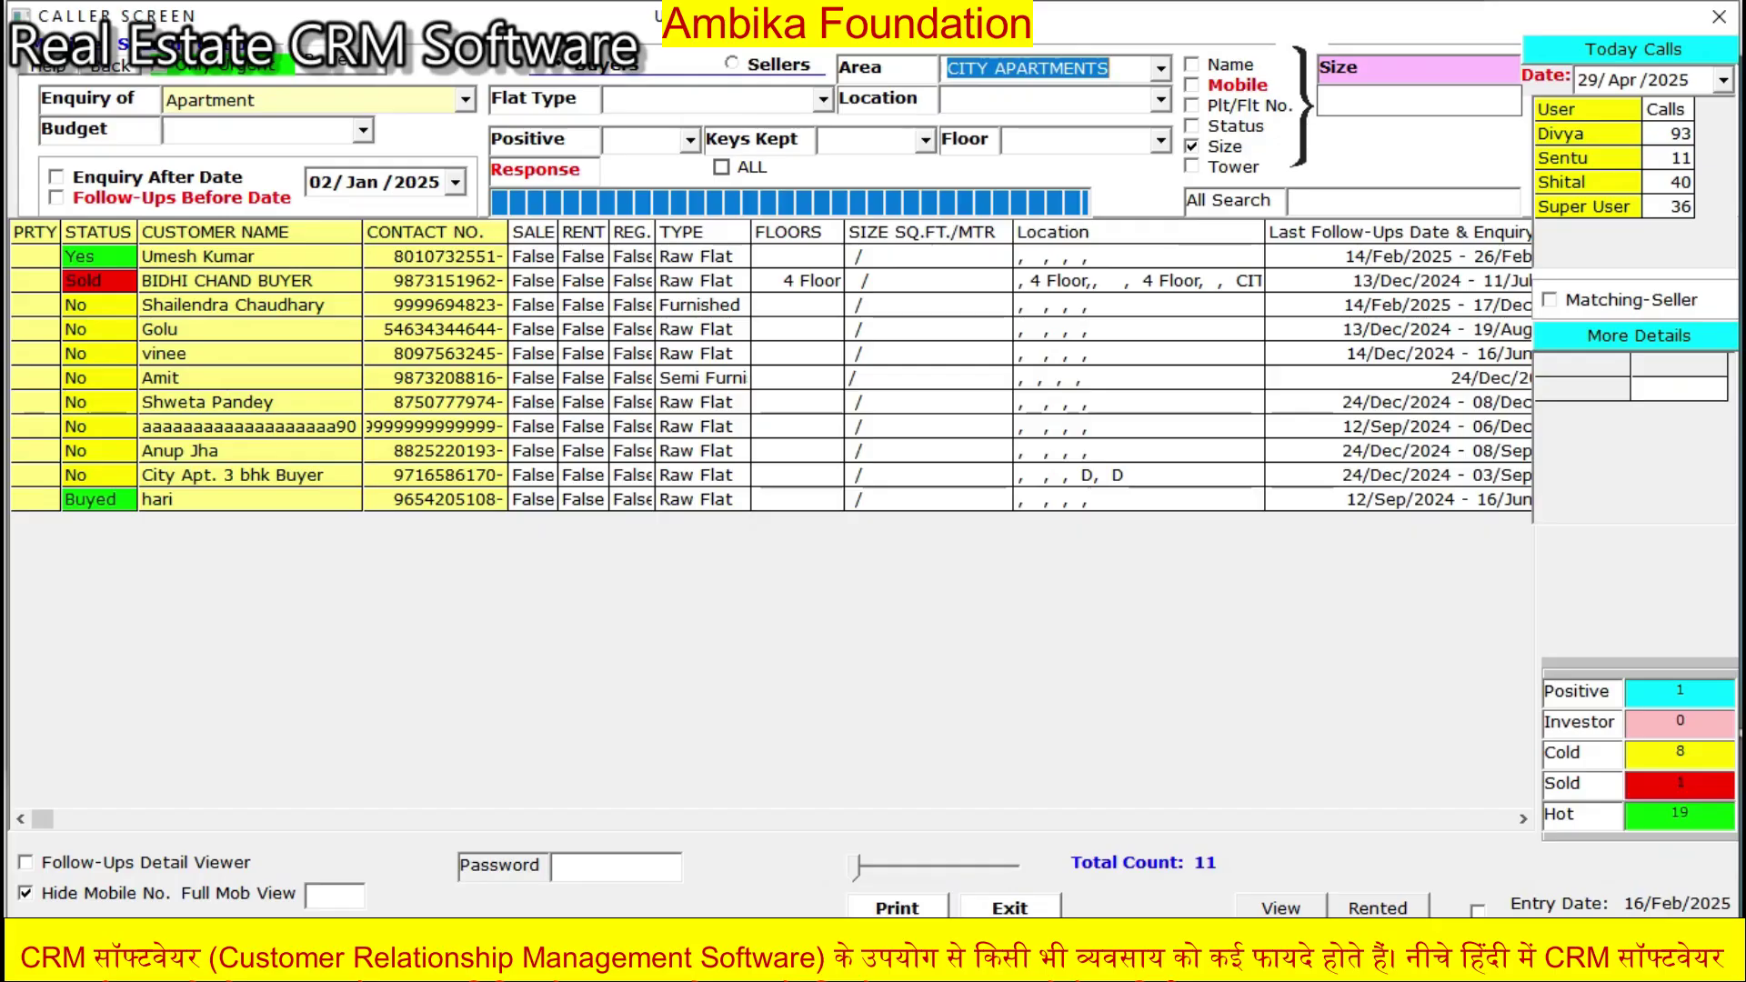
pyautogui.click(759, 65)
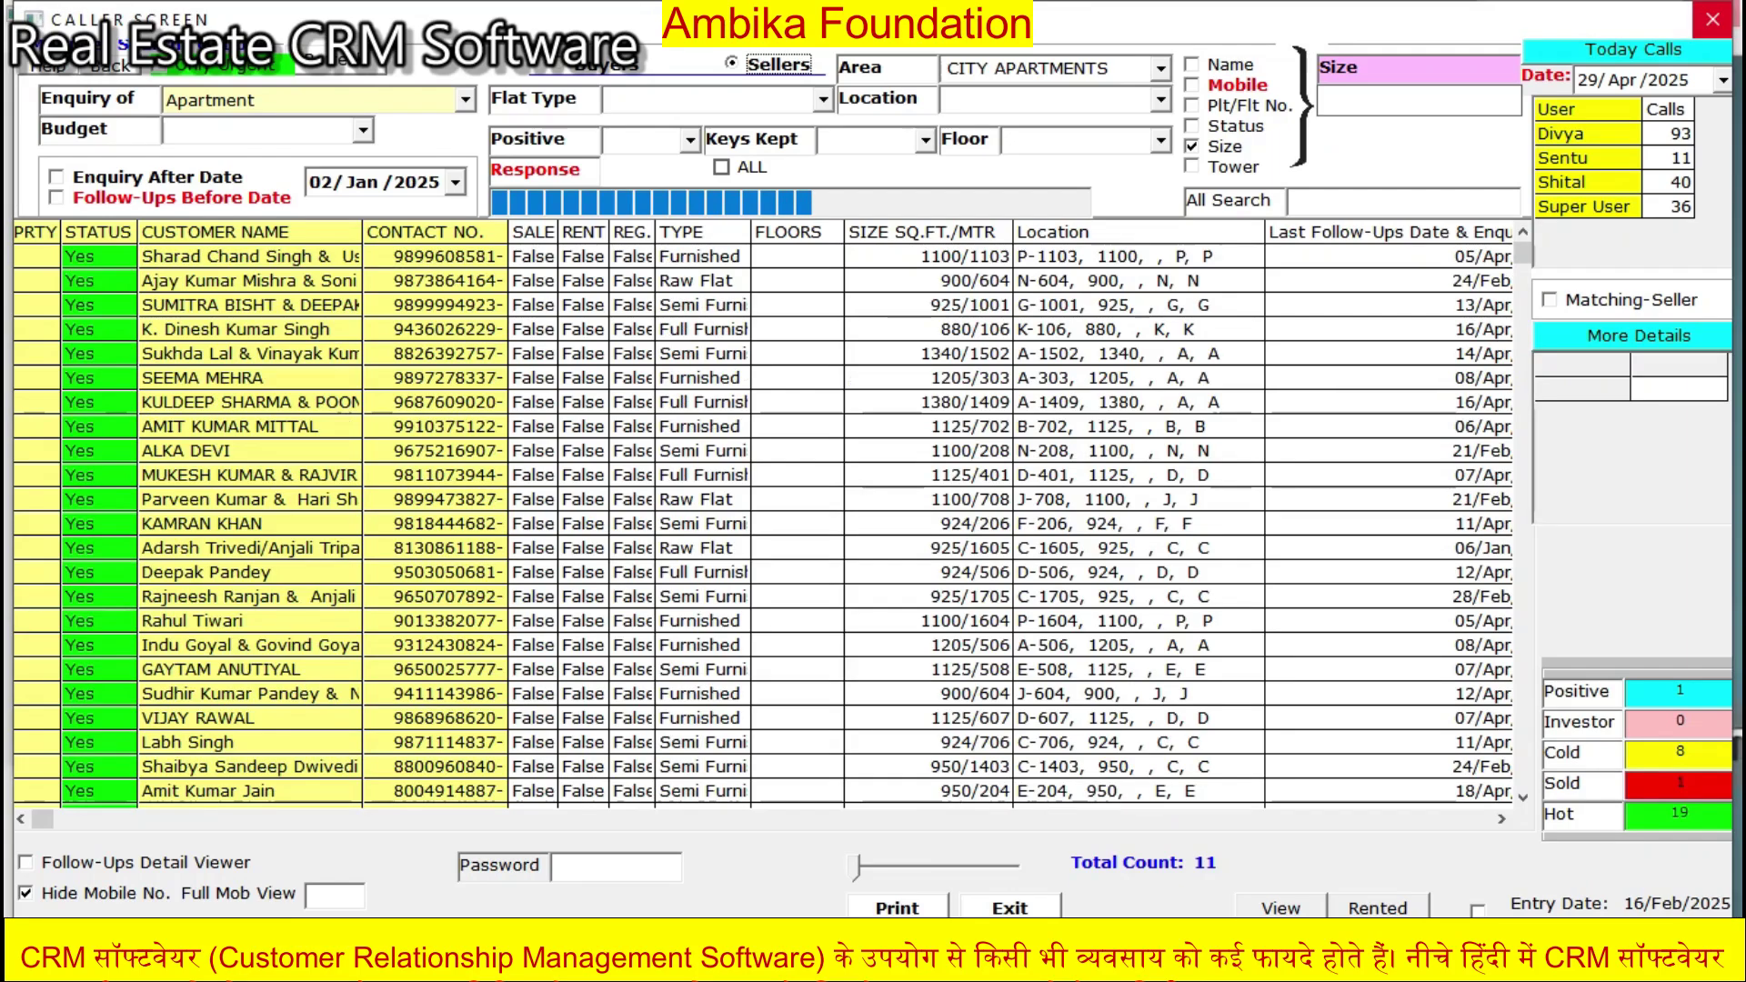
pyautogui.click(1713, 19)
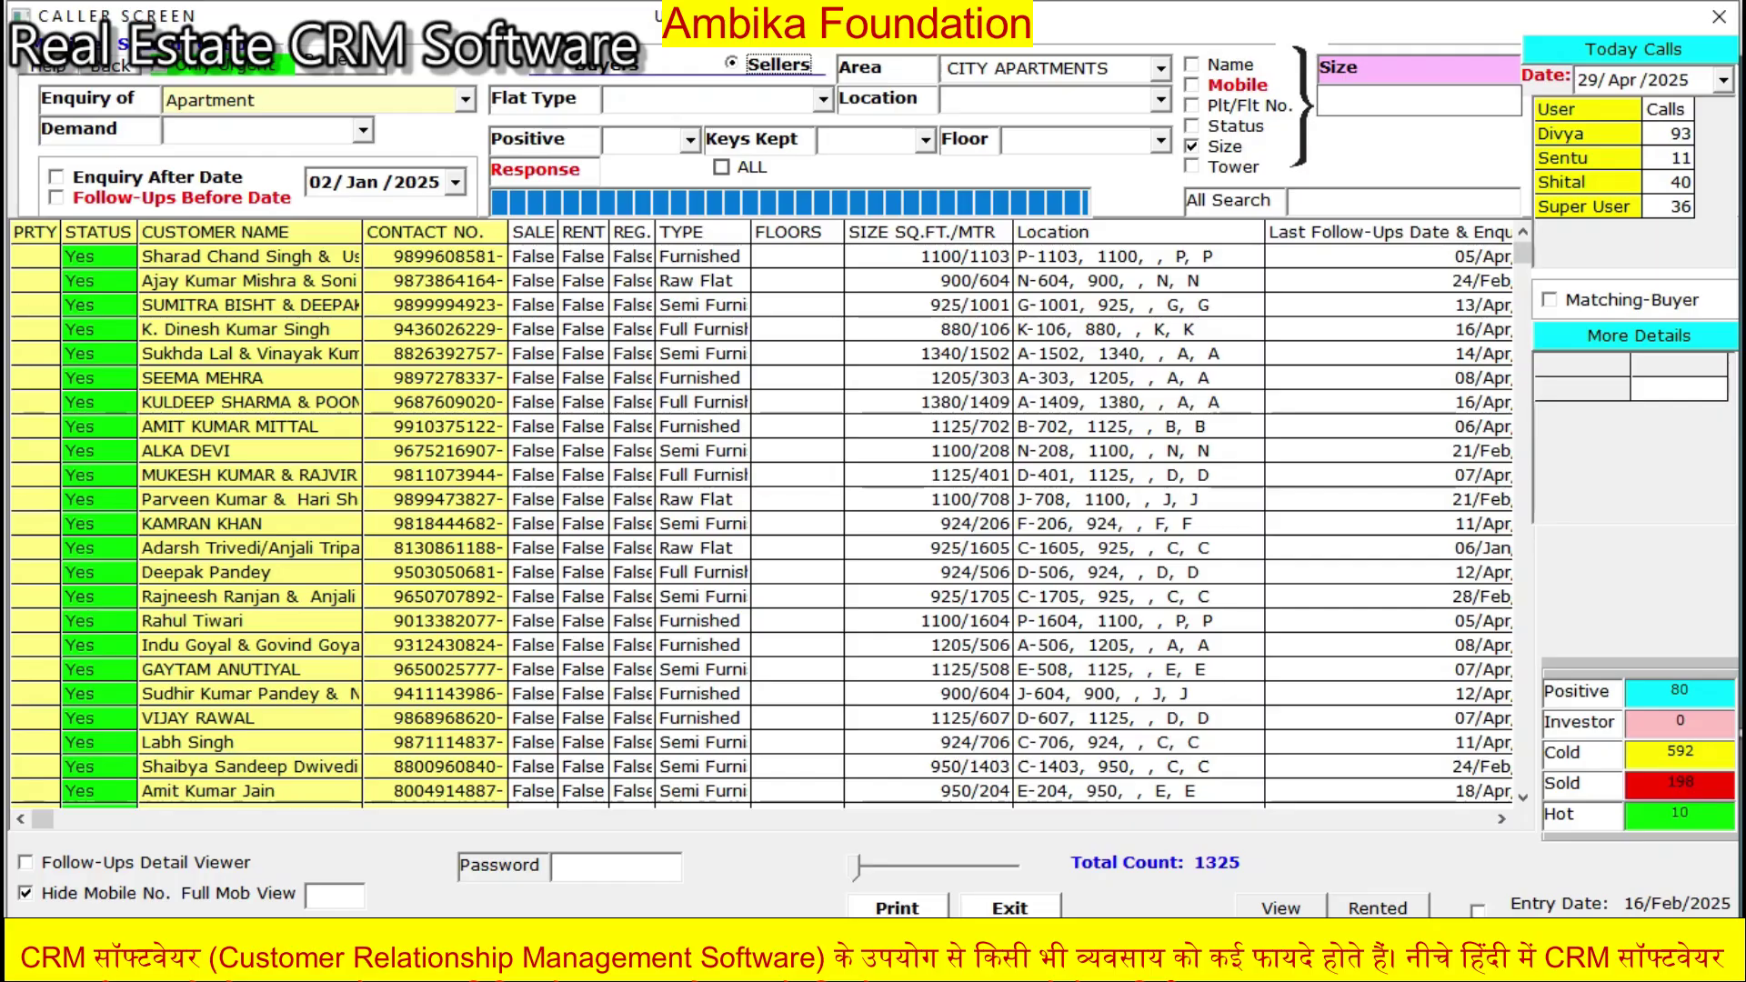
# - Filter the sellers to the Urgent response and open the first listed seller's follow-up history
pyautogui.click(691, 141)
pyautogui.click(638, 167)
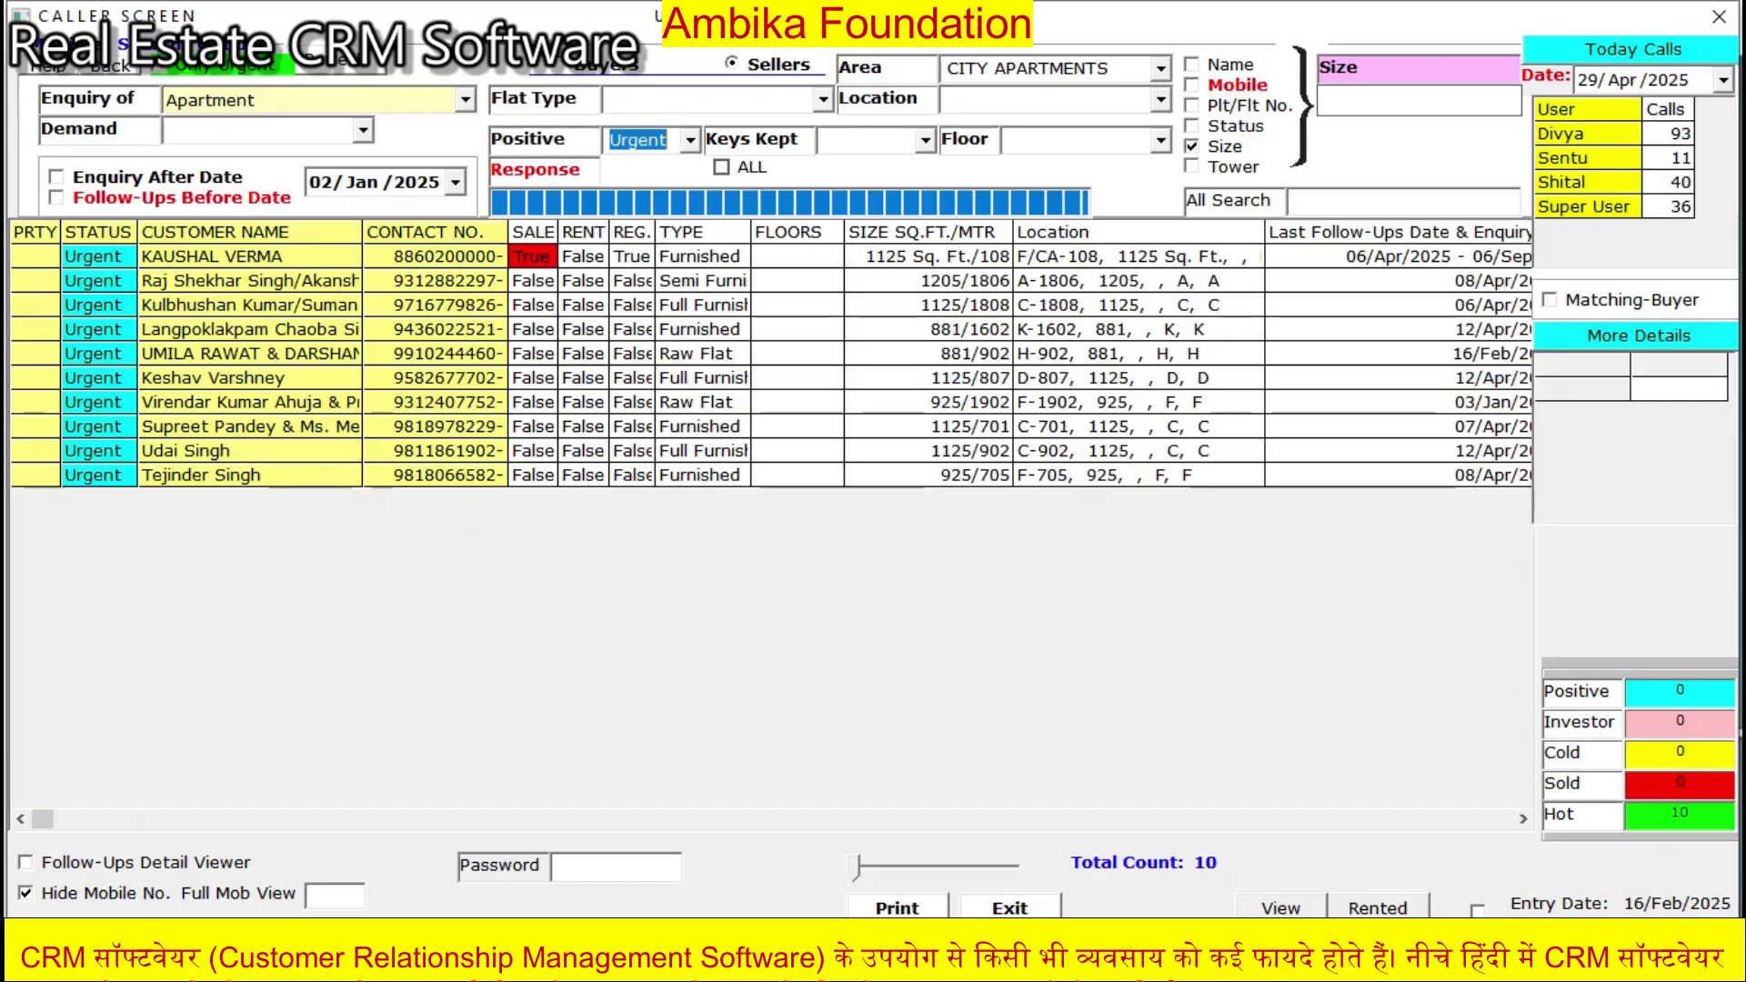
pyautogui.click(700, 256)
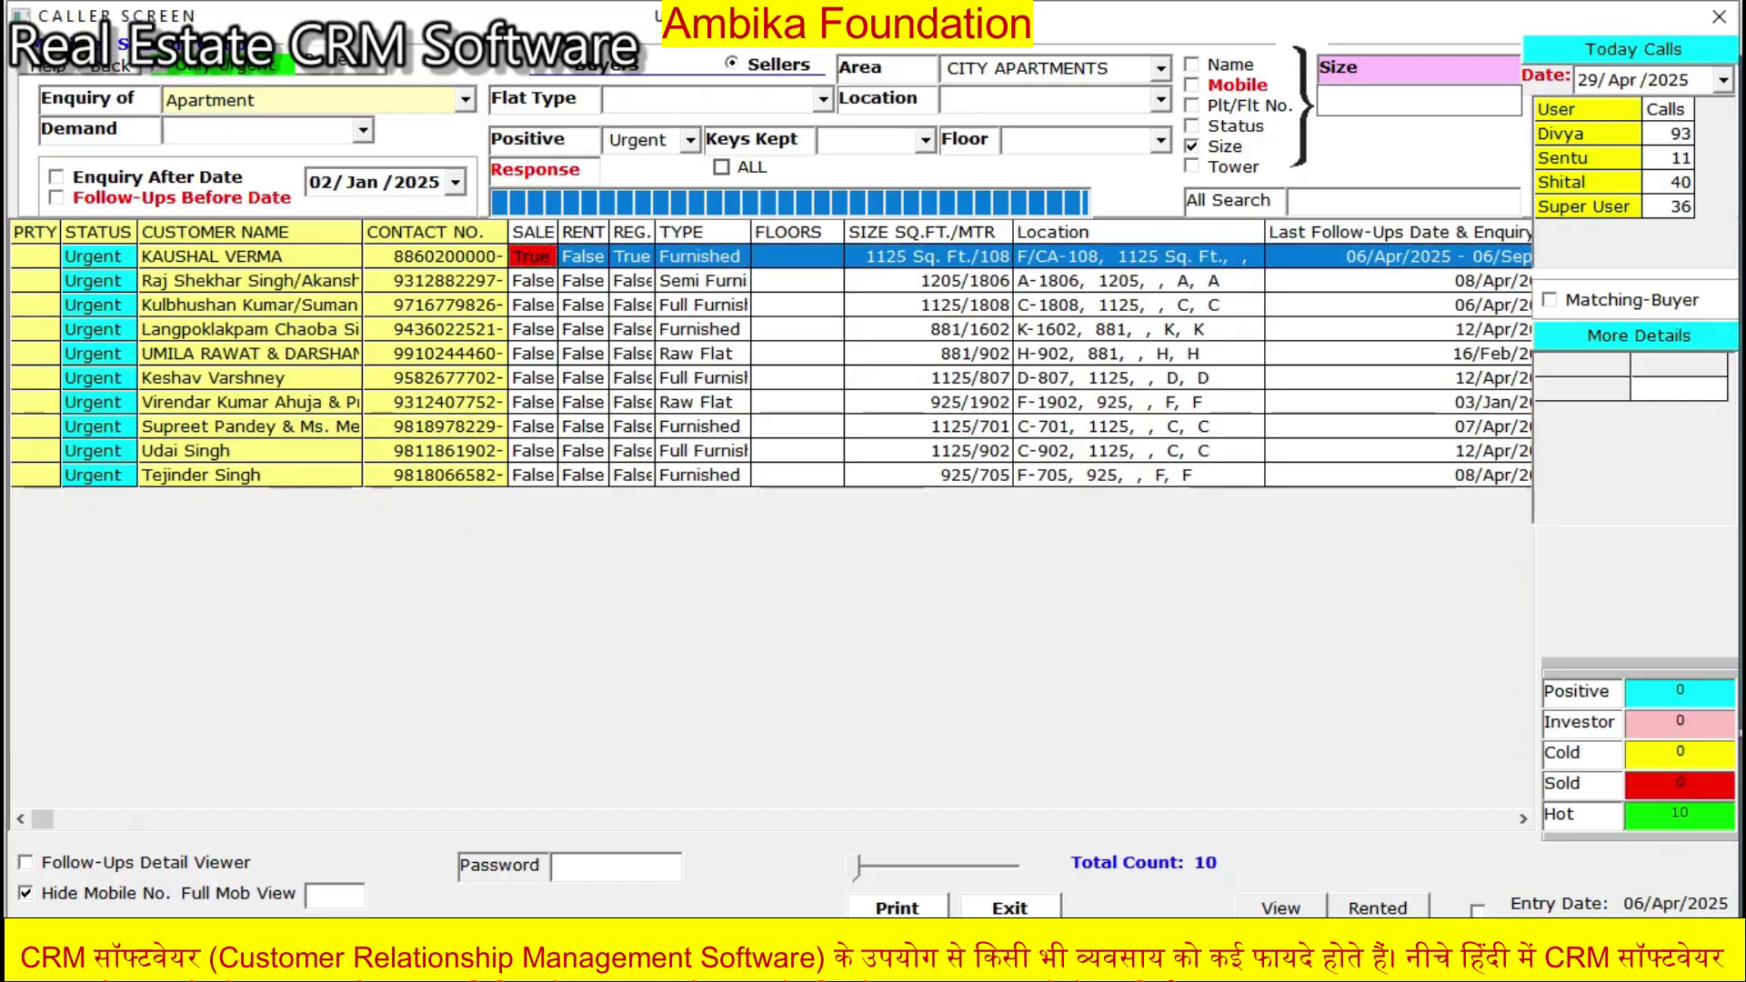
pyautogui.doubleClick(700, 257)
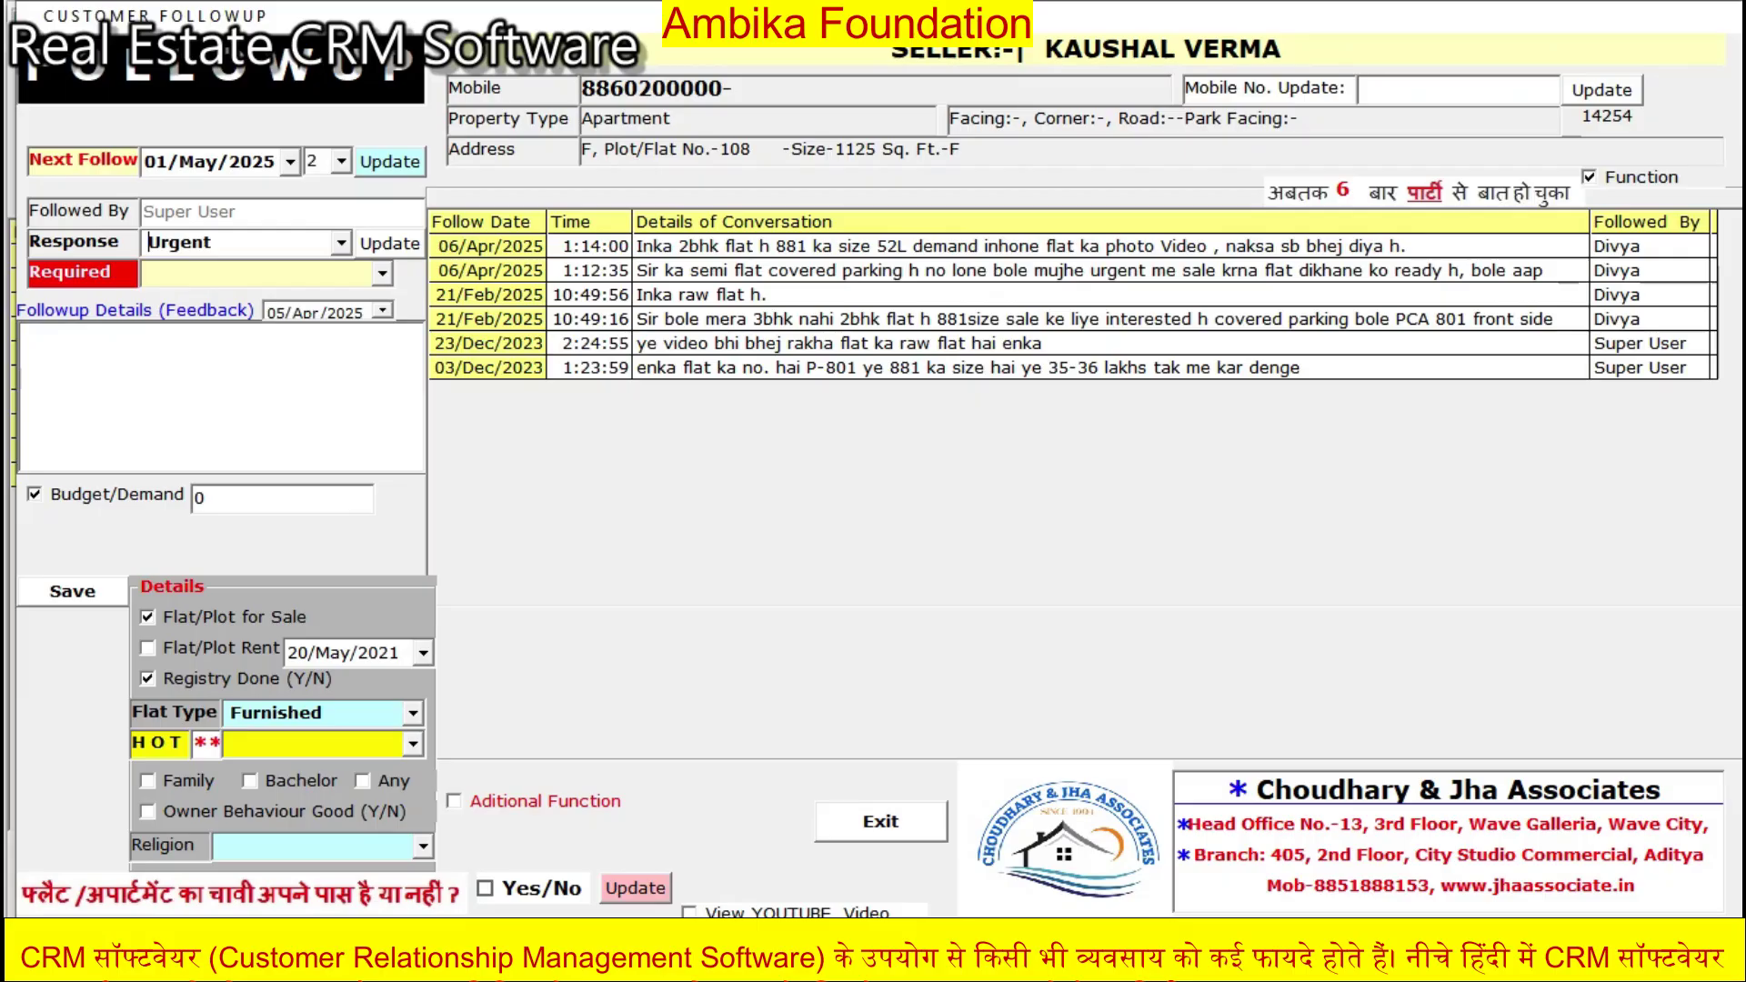
# - View the YouTube video linked to the first seller's property and return to the Caller Screen
pyautogui.click(691, 913)
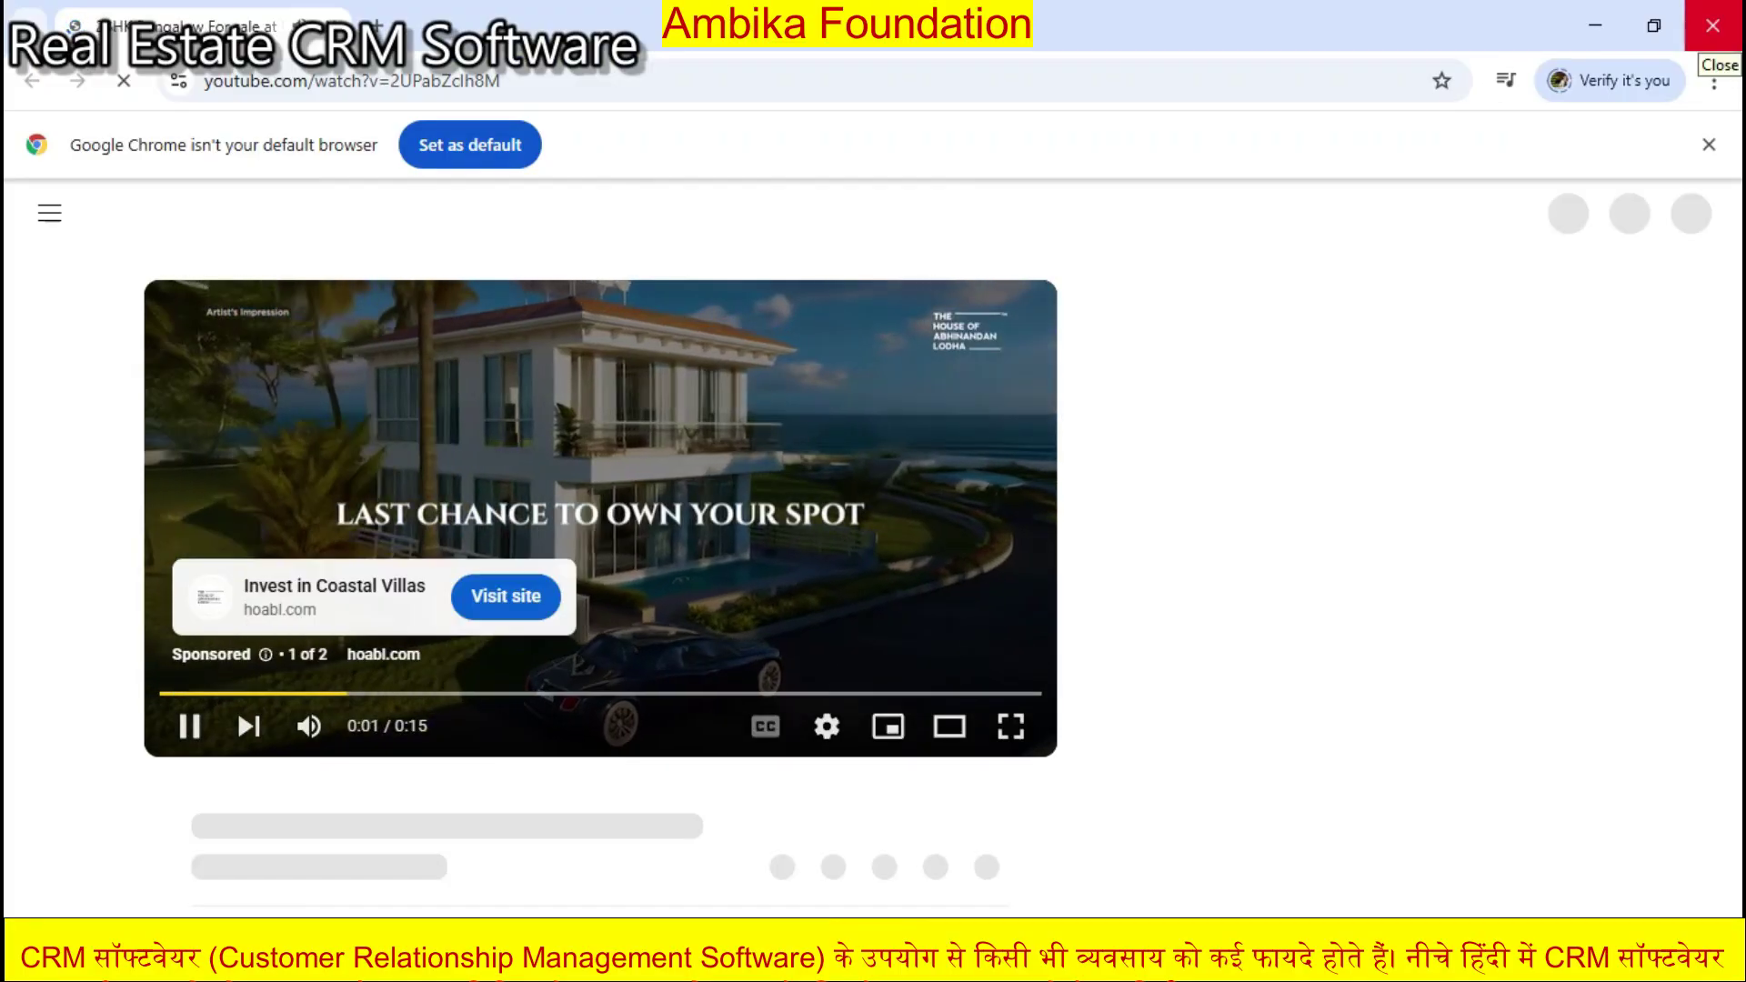
pyautogui.click(1713, 28)
pyautogui.click(880, 821)
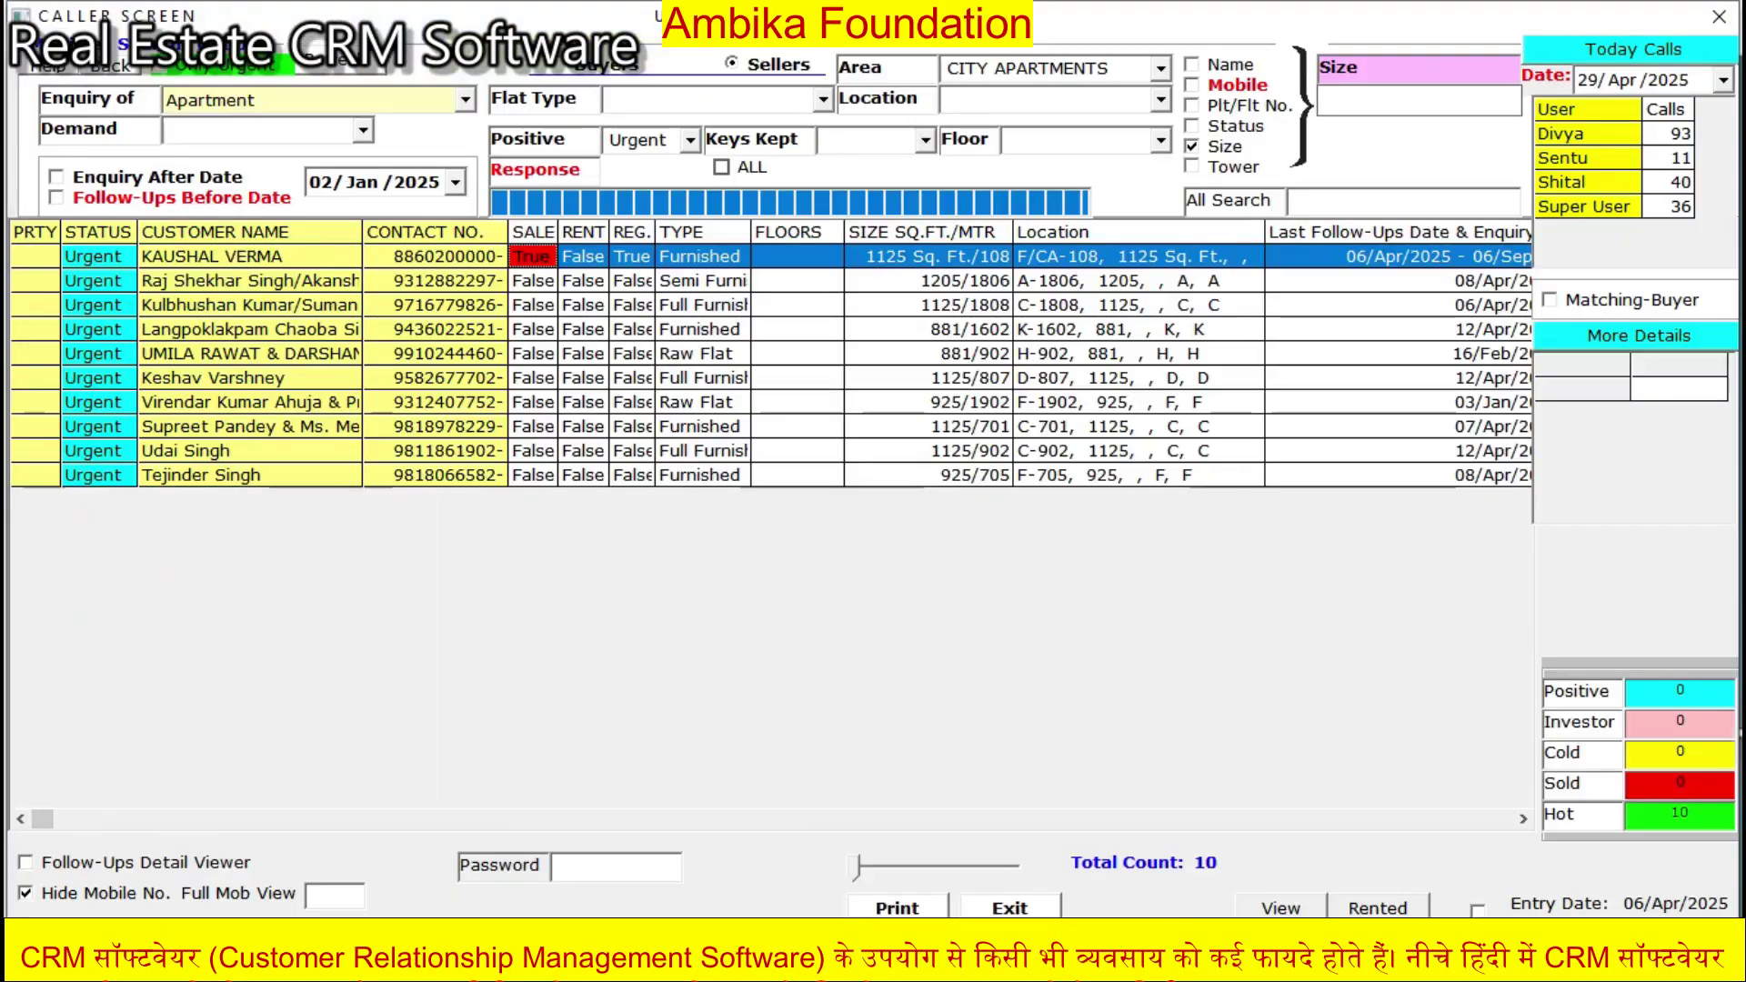
# - Open the Semi Furnished 1205/1806 seller's follow-up history and skip through the linked YouTube property video
pyautogui.click(533, 281)
pyautogui.doubleClick(533, 281)
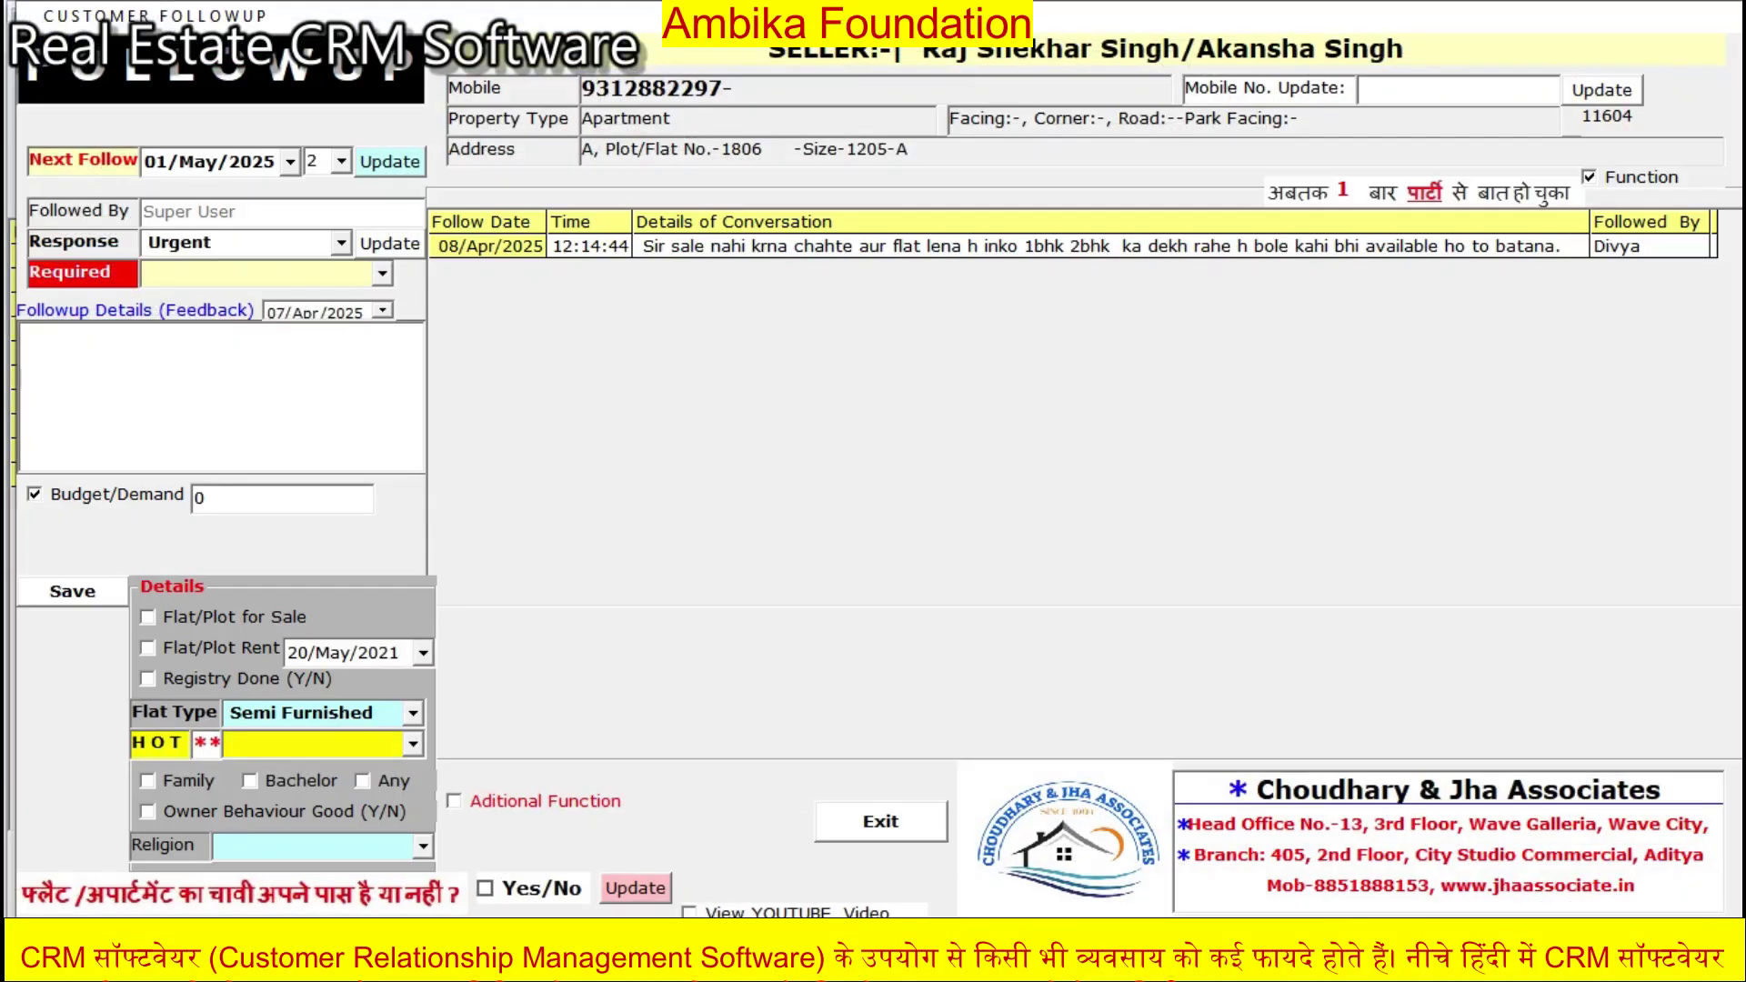
pyautogui.click(691, 913)
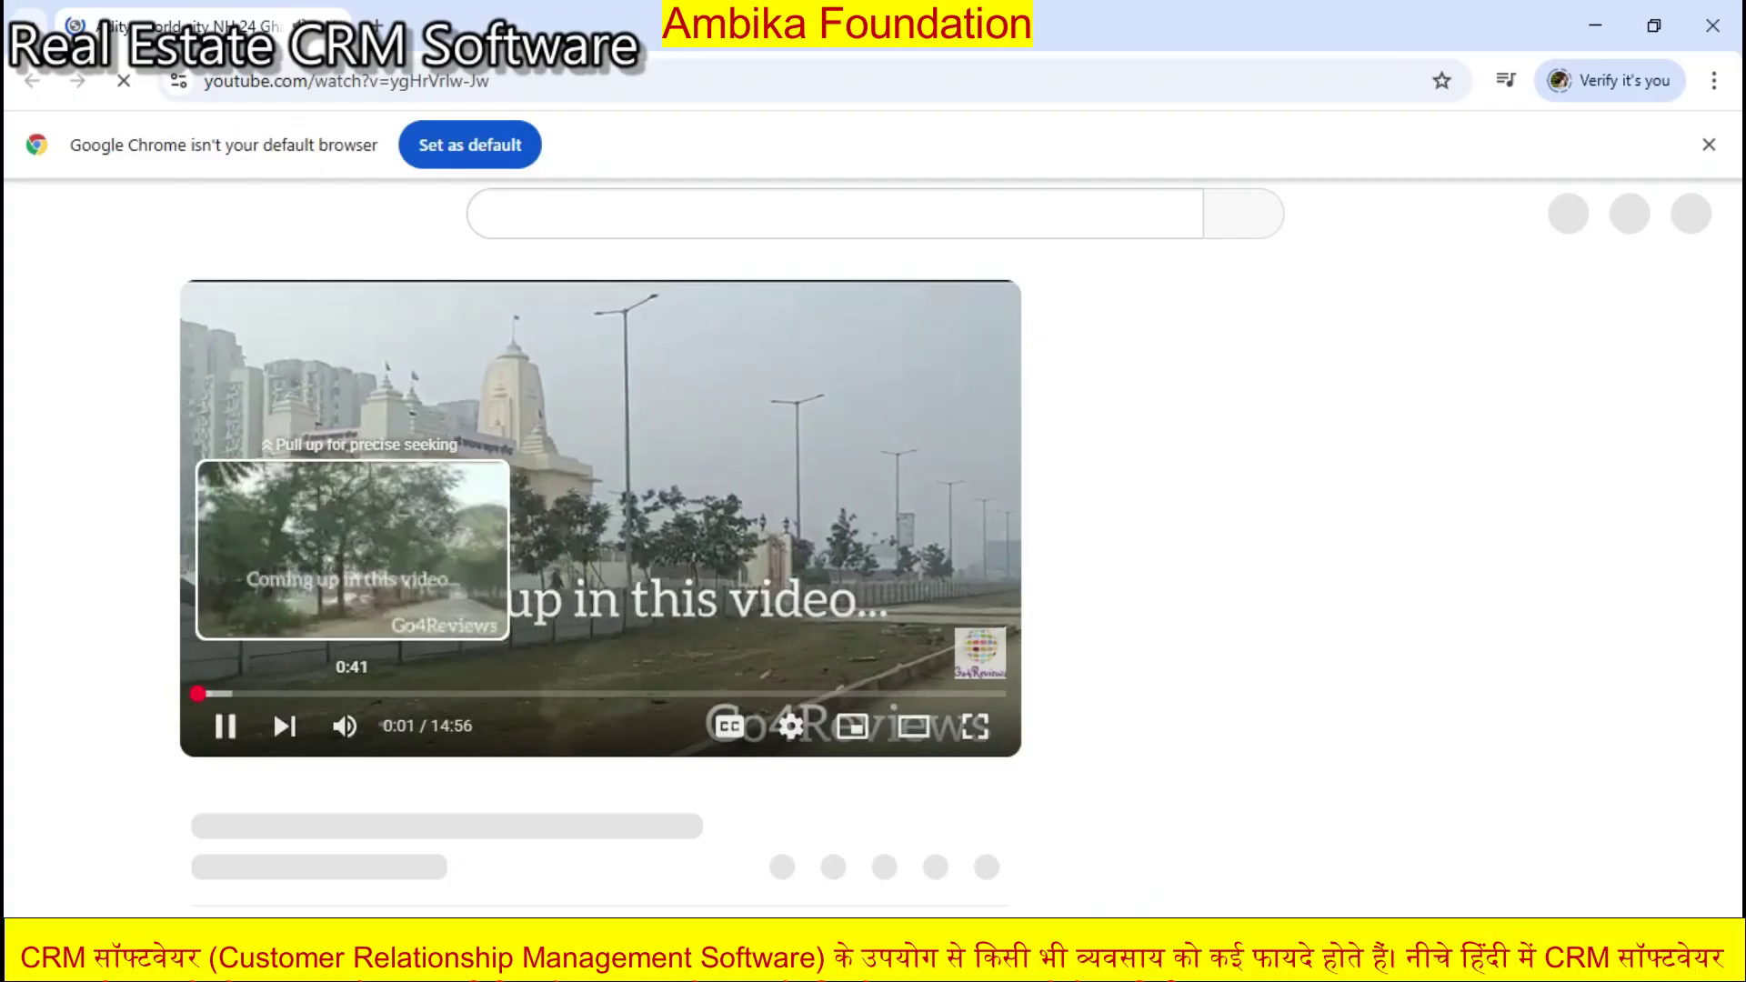
pyautogui.click(233, 694)
pyautogui.click(299, 694)
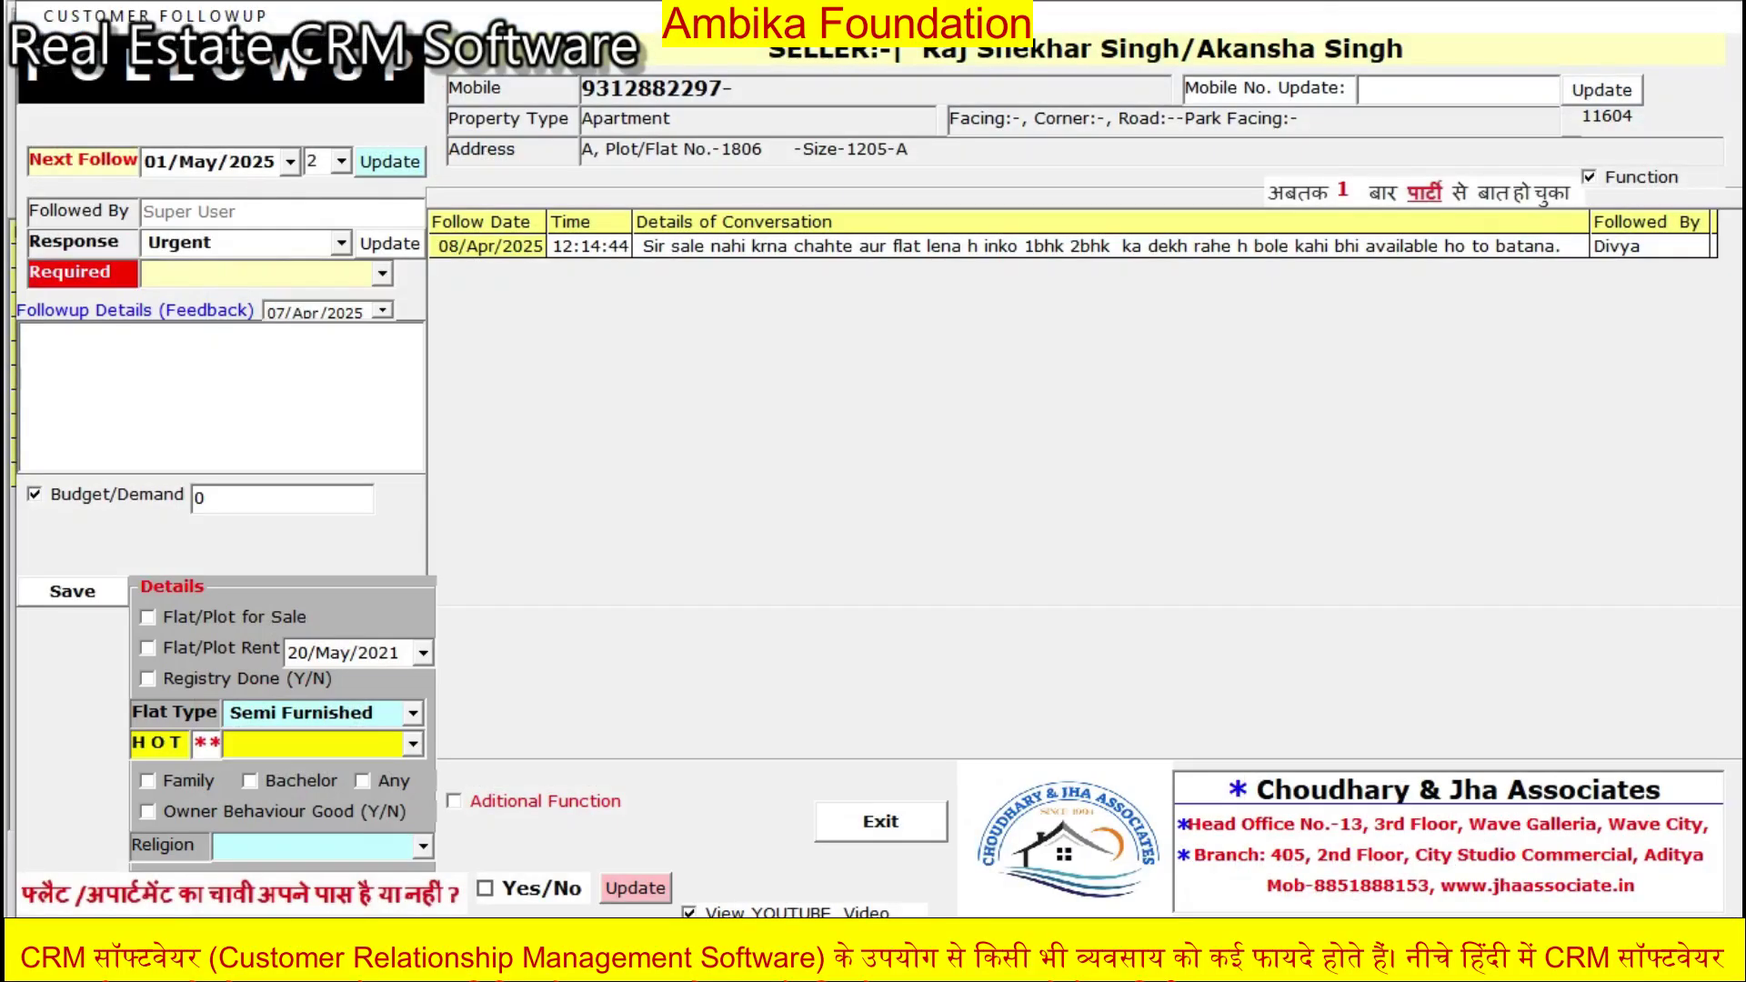
# - Review the Full Furnished 1125/1808 seller's follow-up history and try to view the property's YouTube video
pyautogui.click(880, 821)
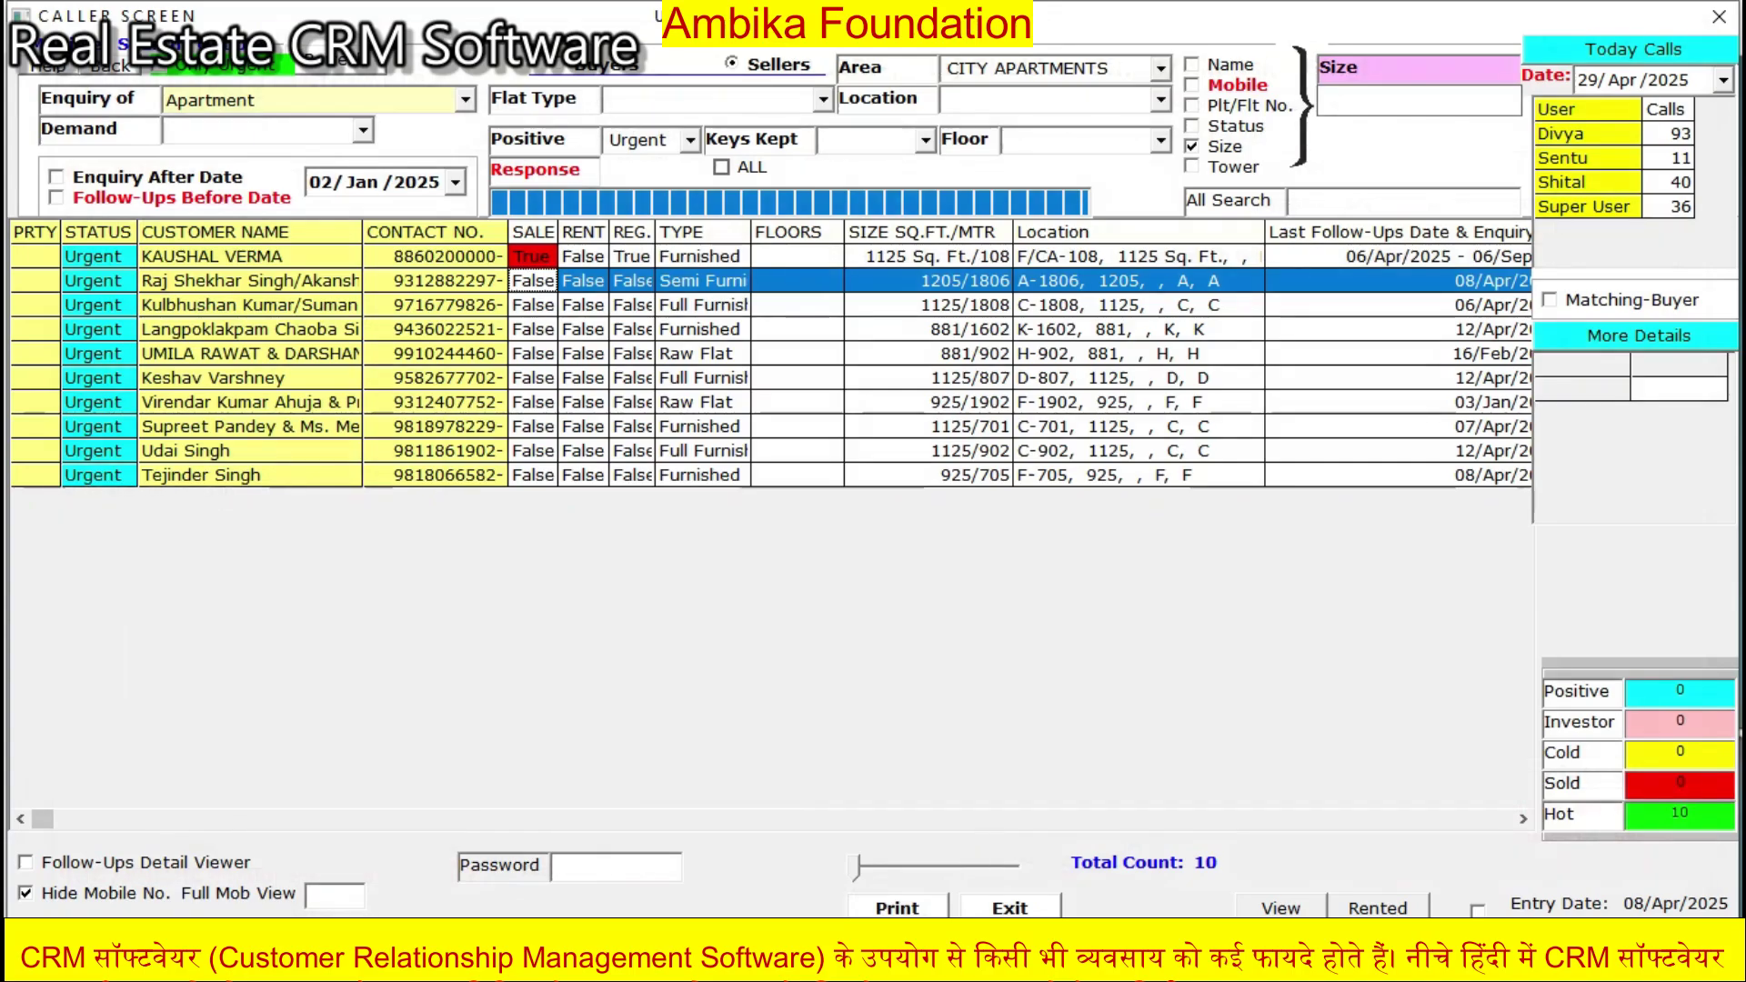
pyautogui.doubleClick(880, 306)
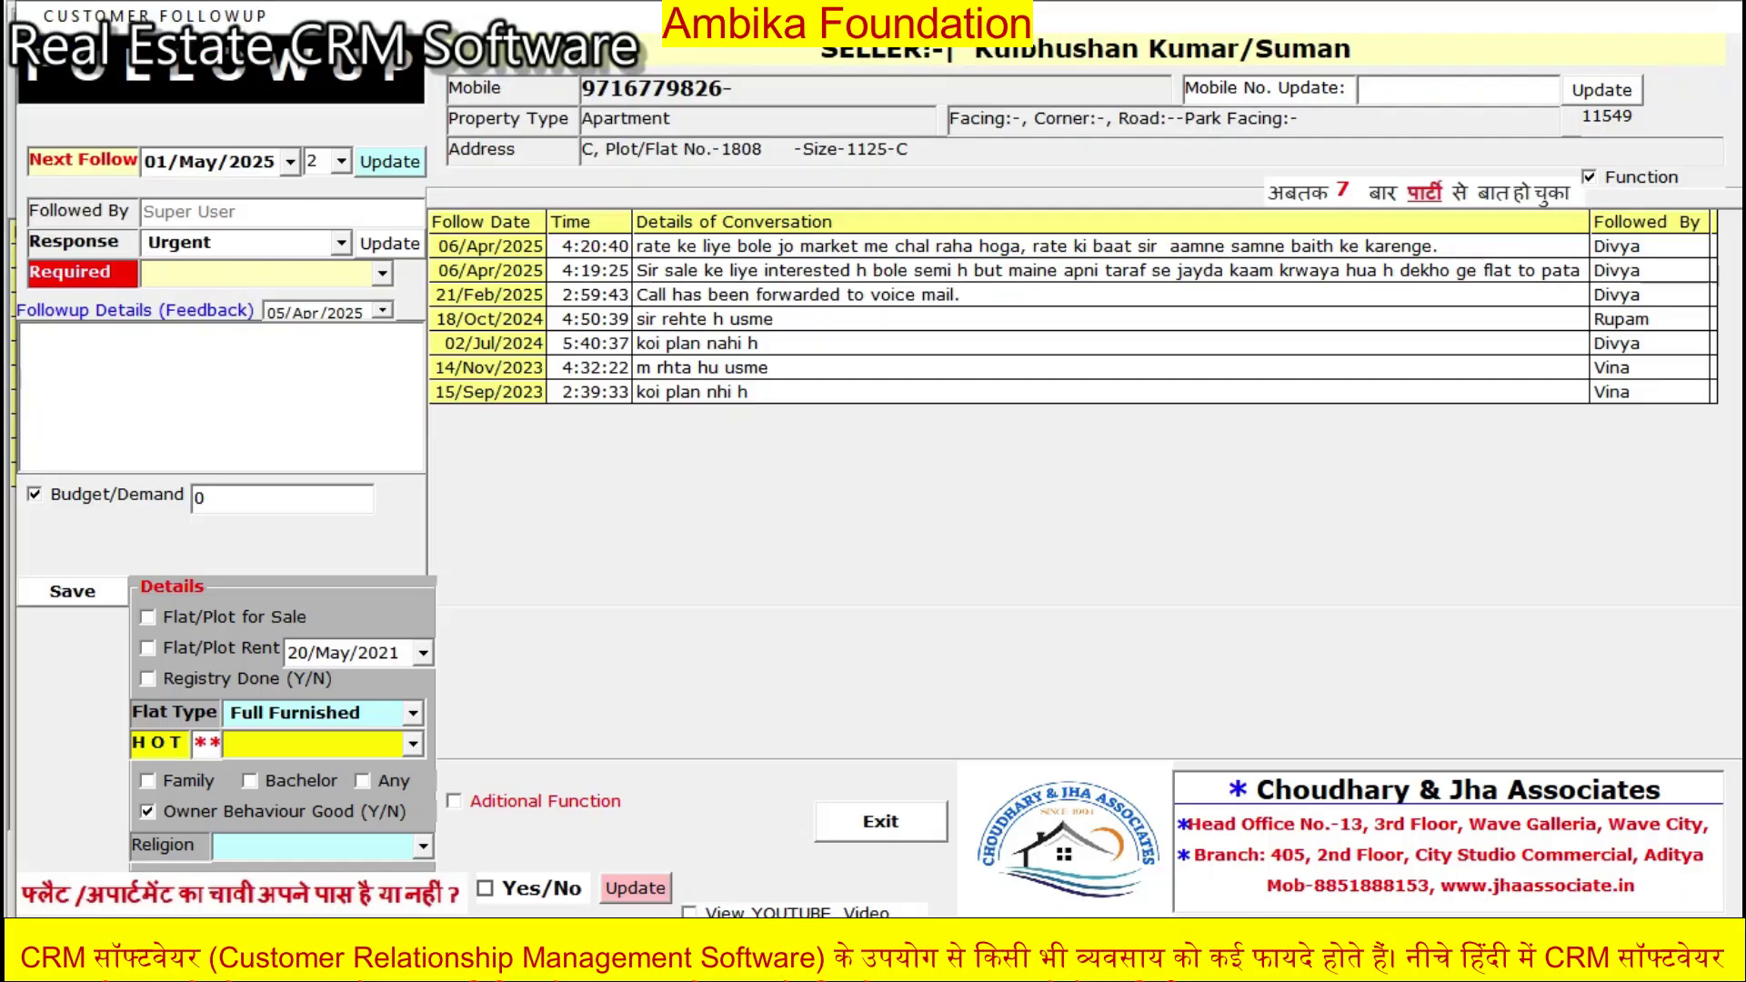
pyautogui.click(880, 821)
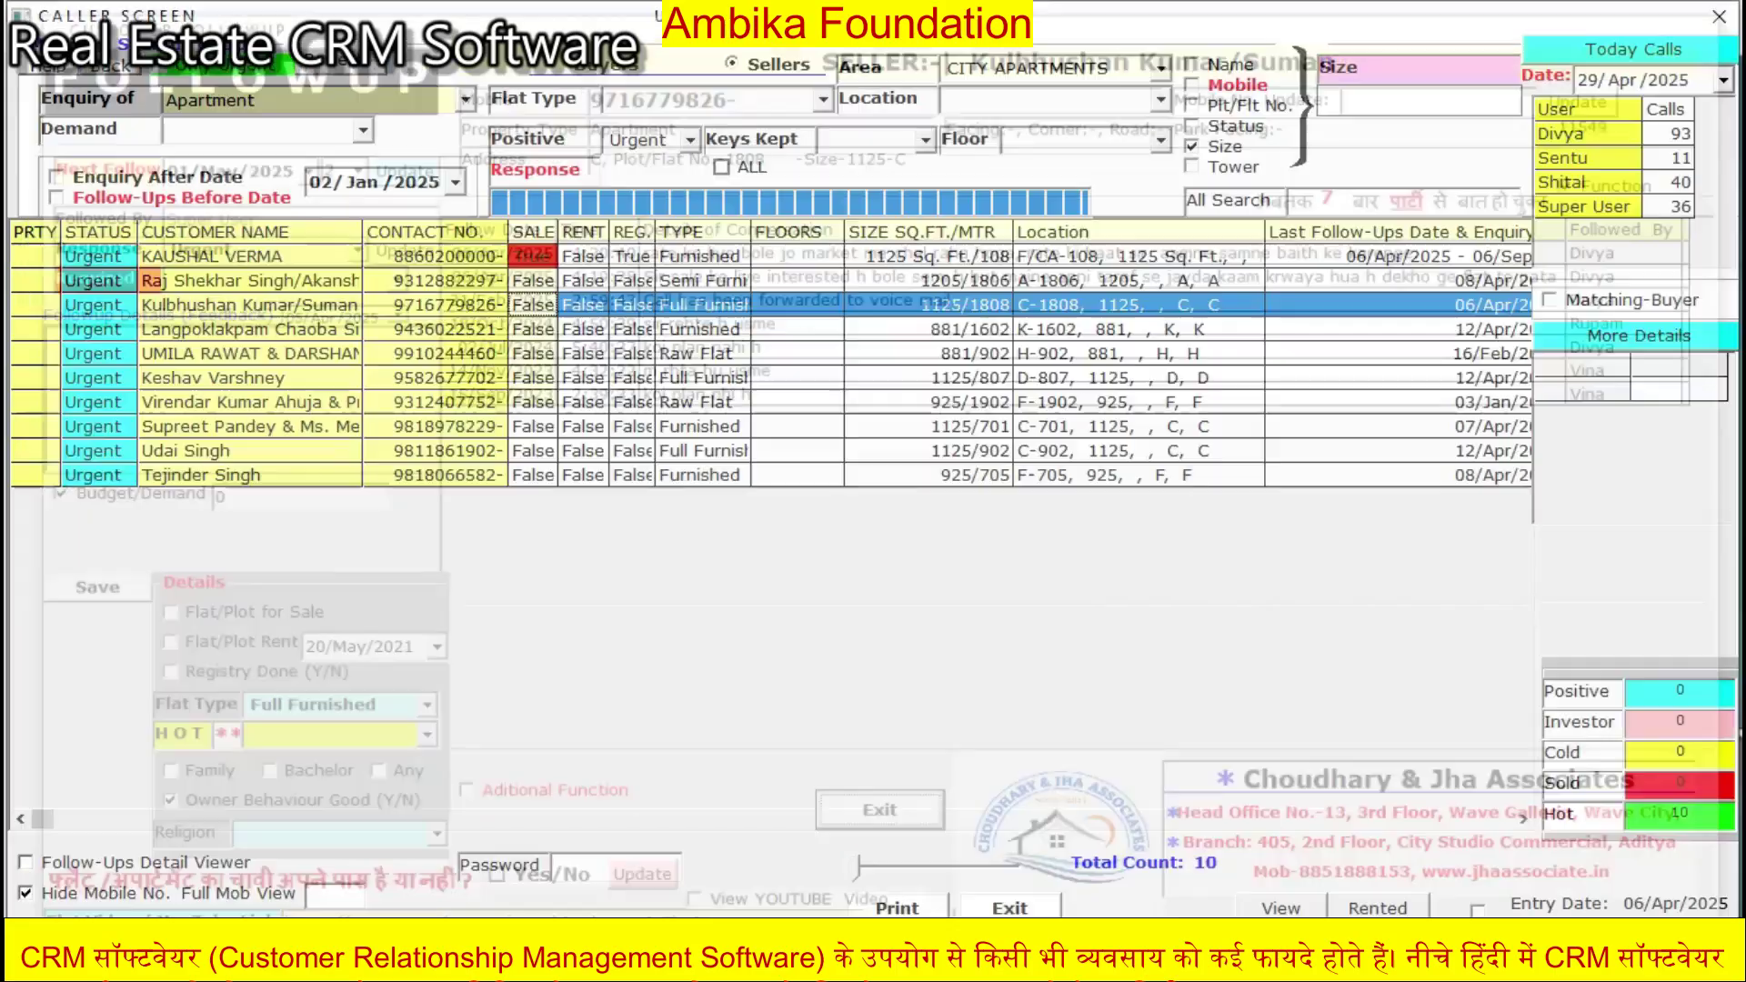
pyautogui.doubleClick(880, 305)
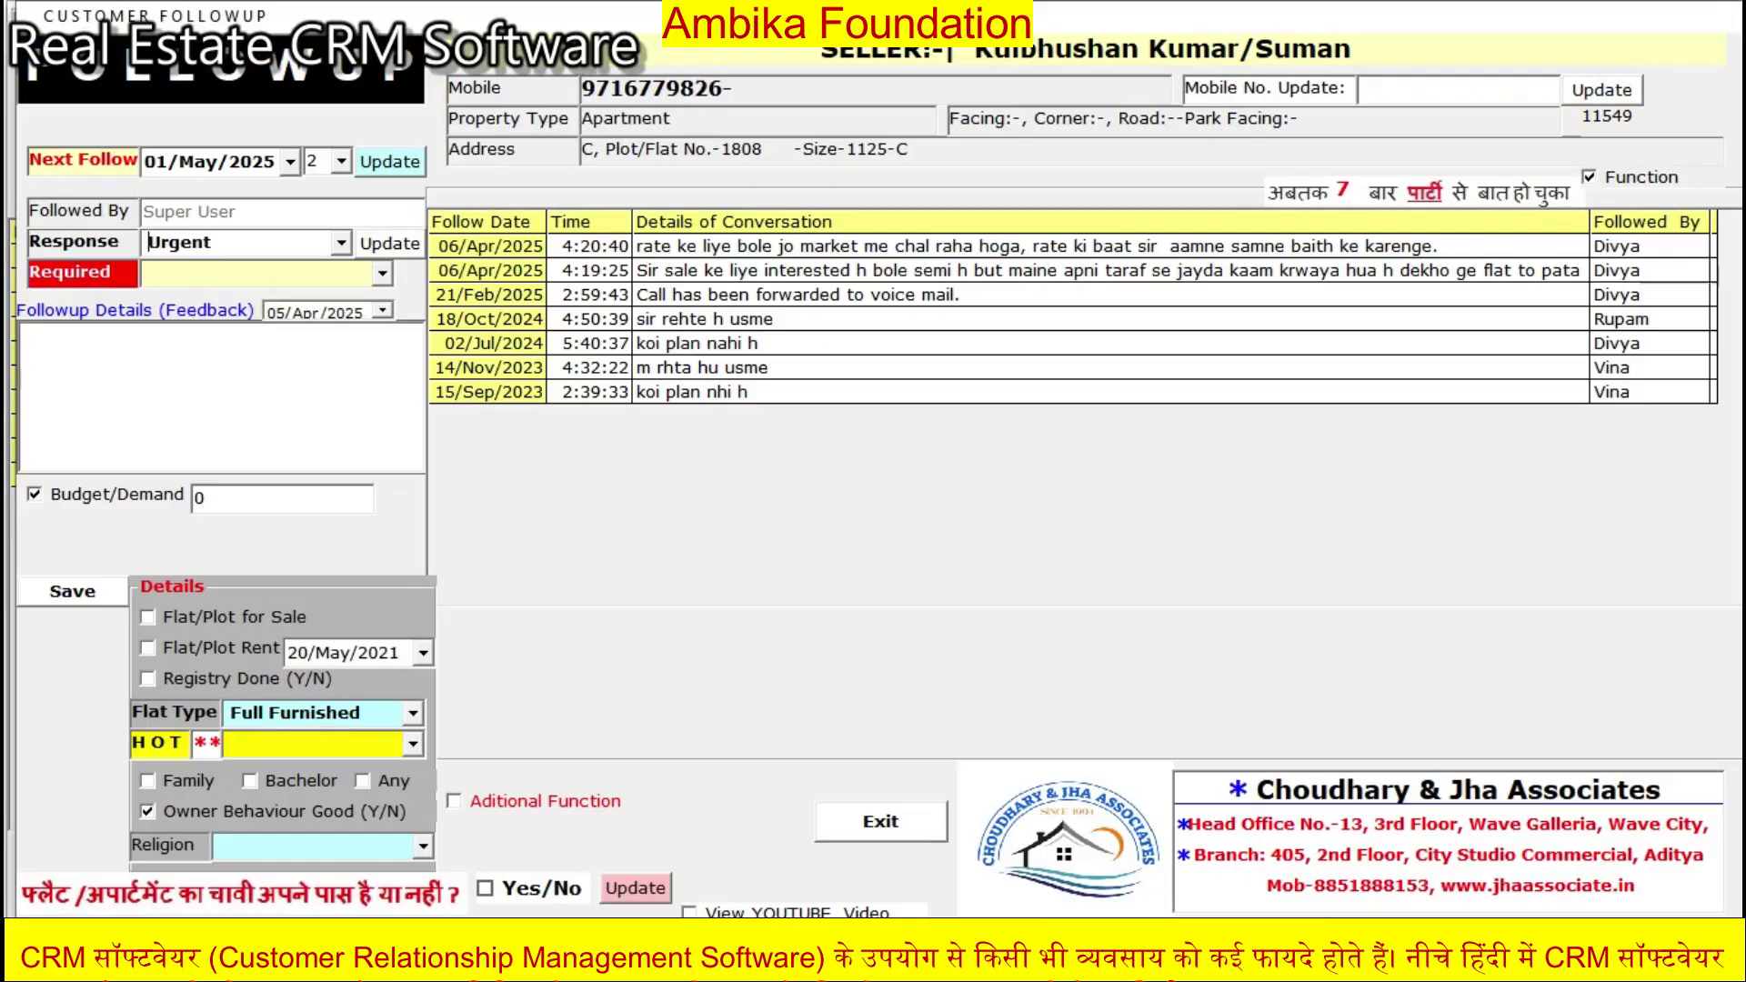
pyautogui.click(691, 914)
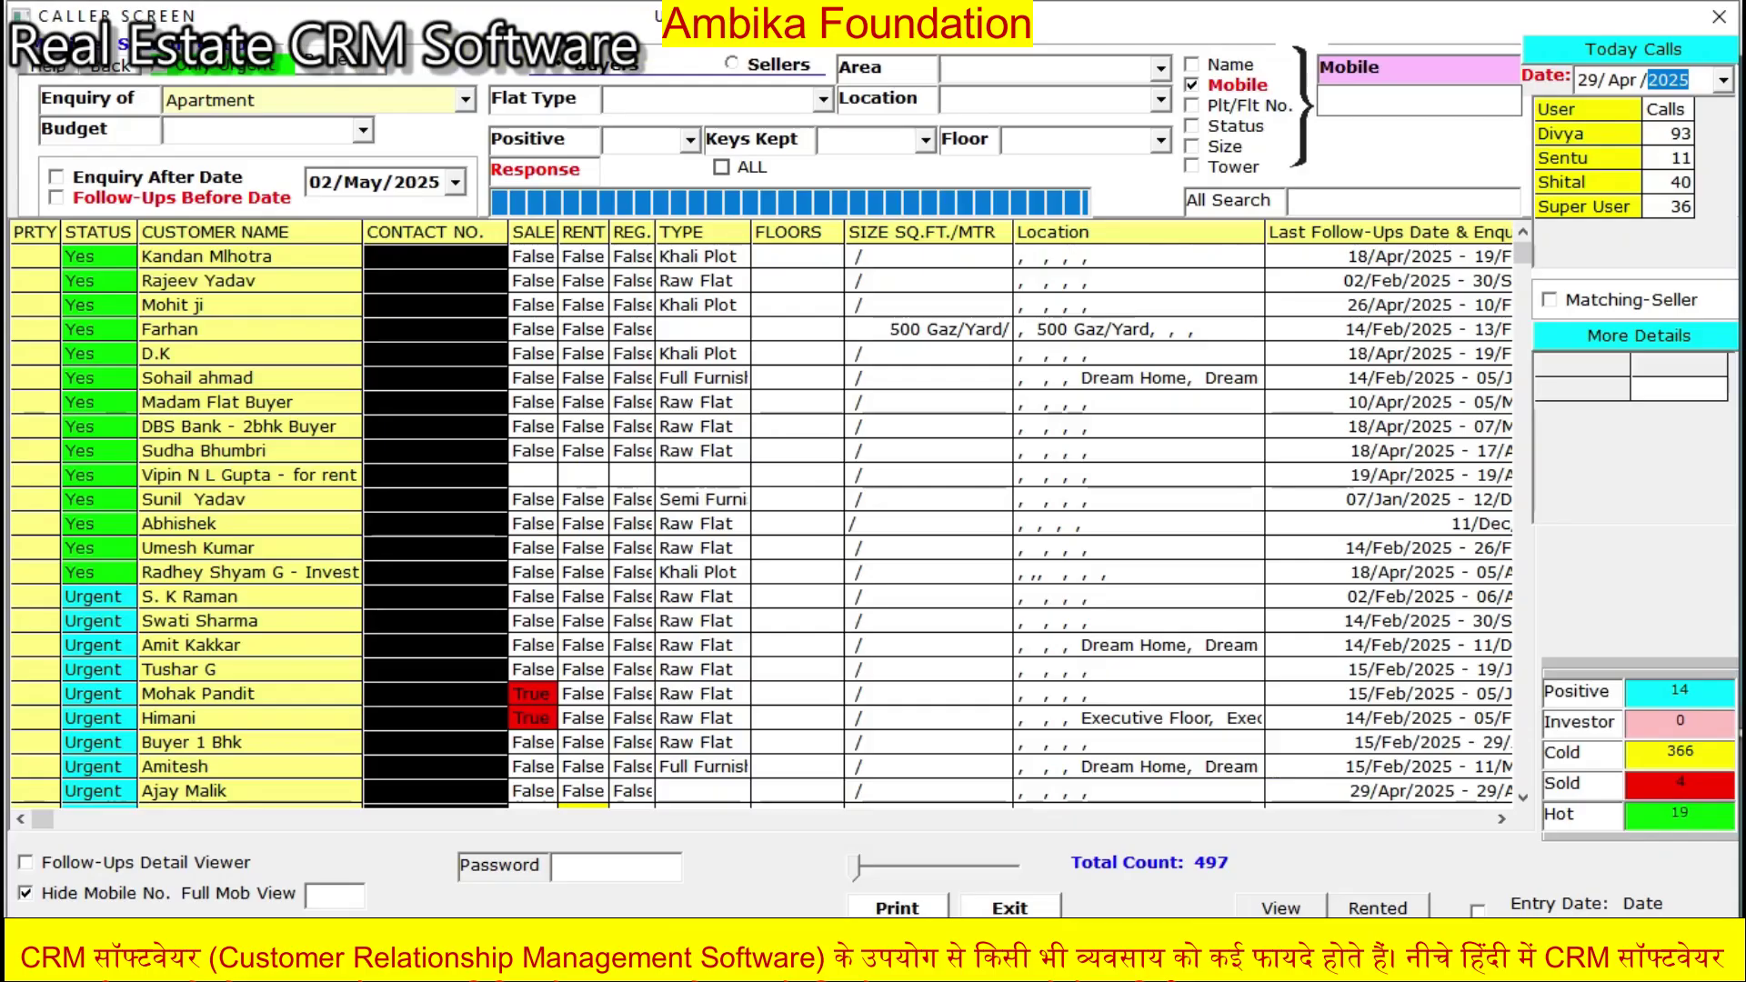
# - Show the buyers' report for Residencial Land enquiries and for Farm House Land enquiries
pyautogui.click(465, 100)
pyautogui.click(273, 229)
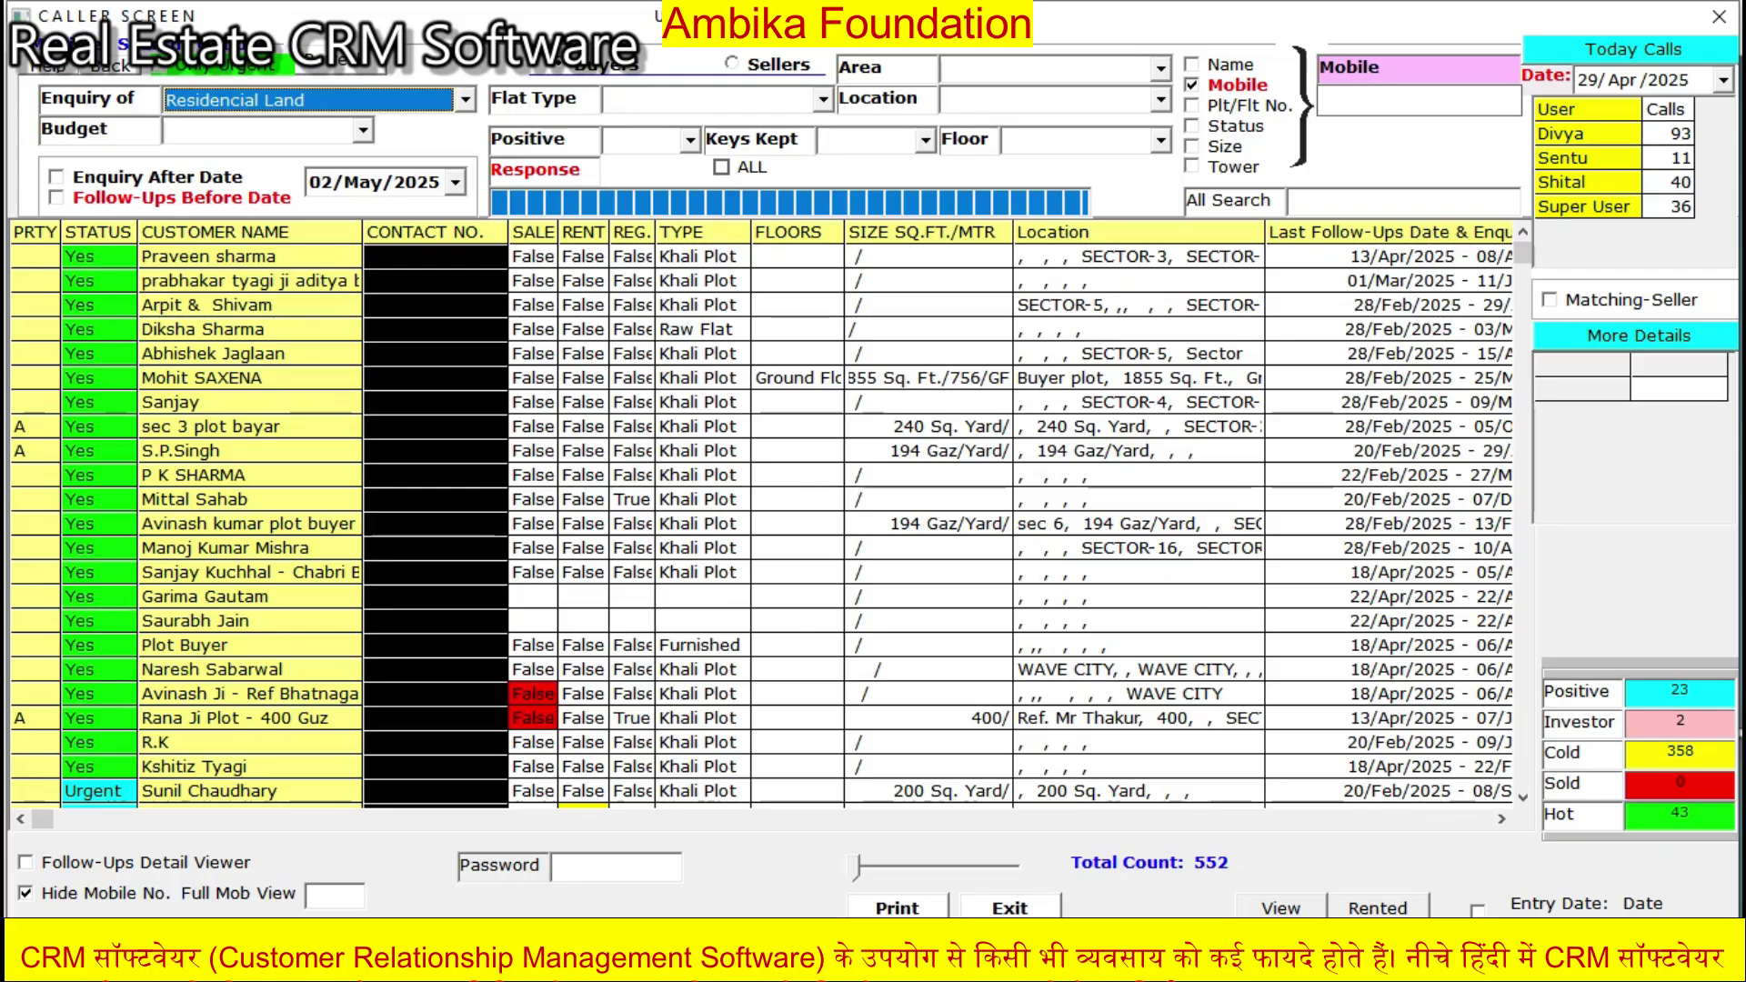
pyautogui.click(465, 100)
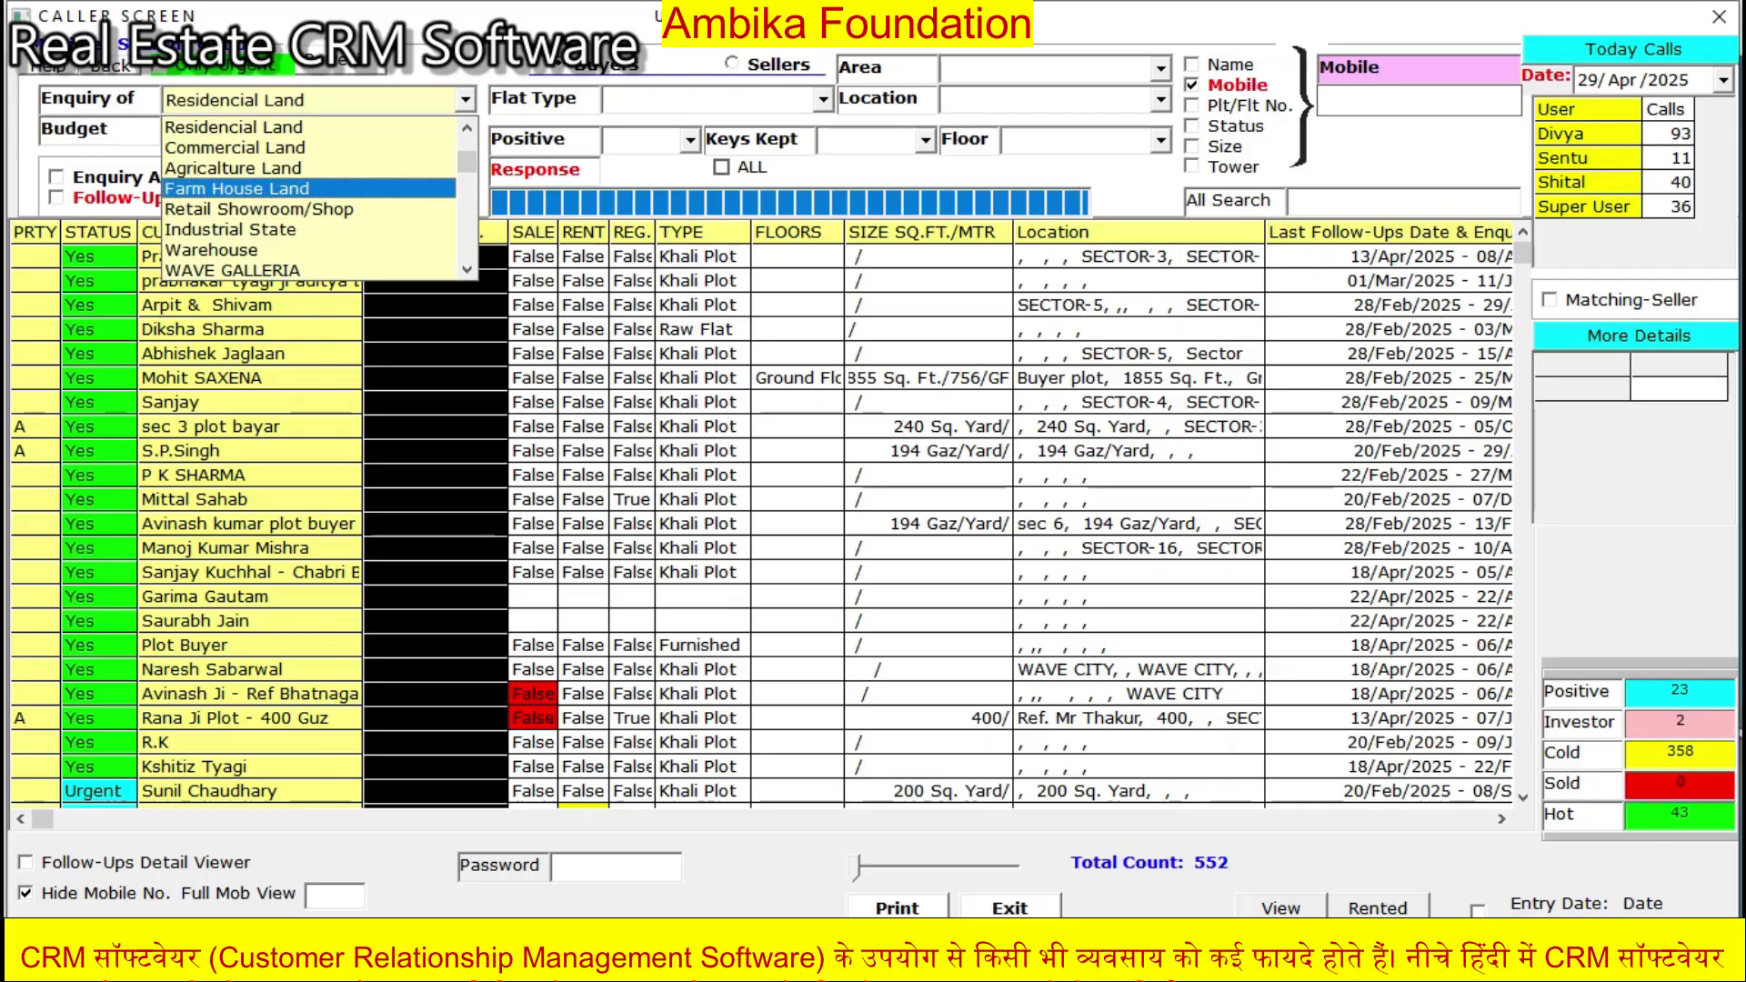
pyautogui.click(309, 189)
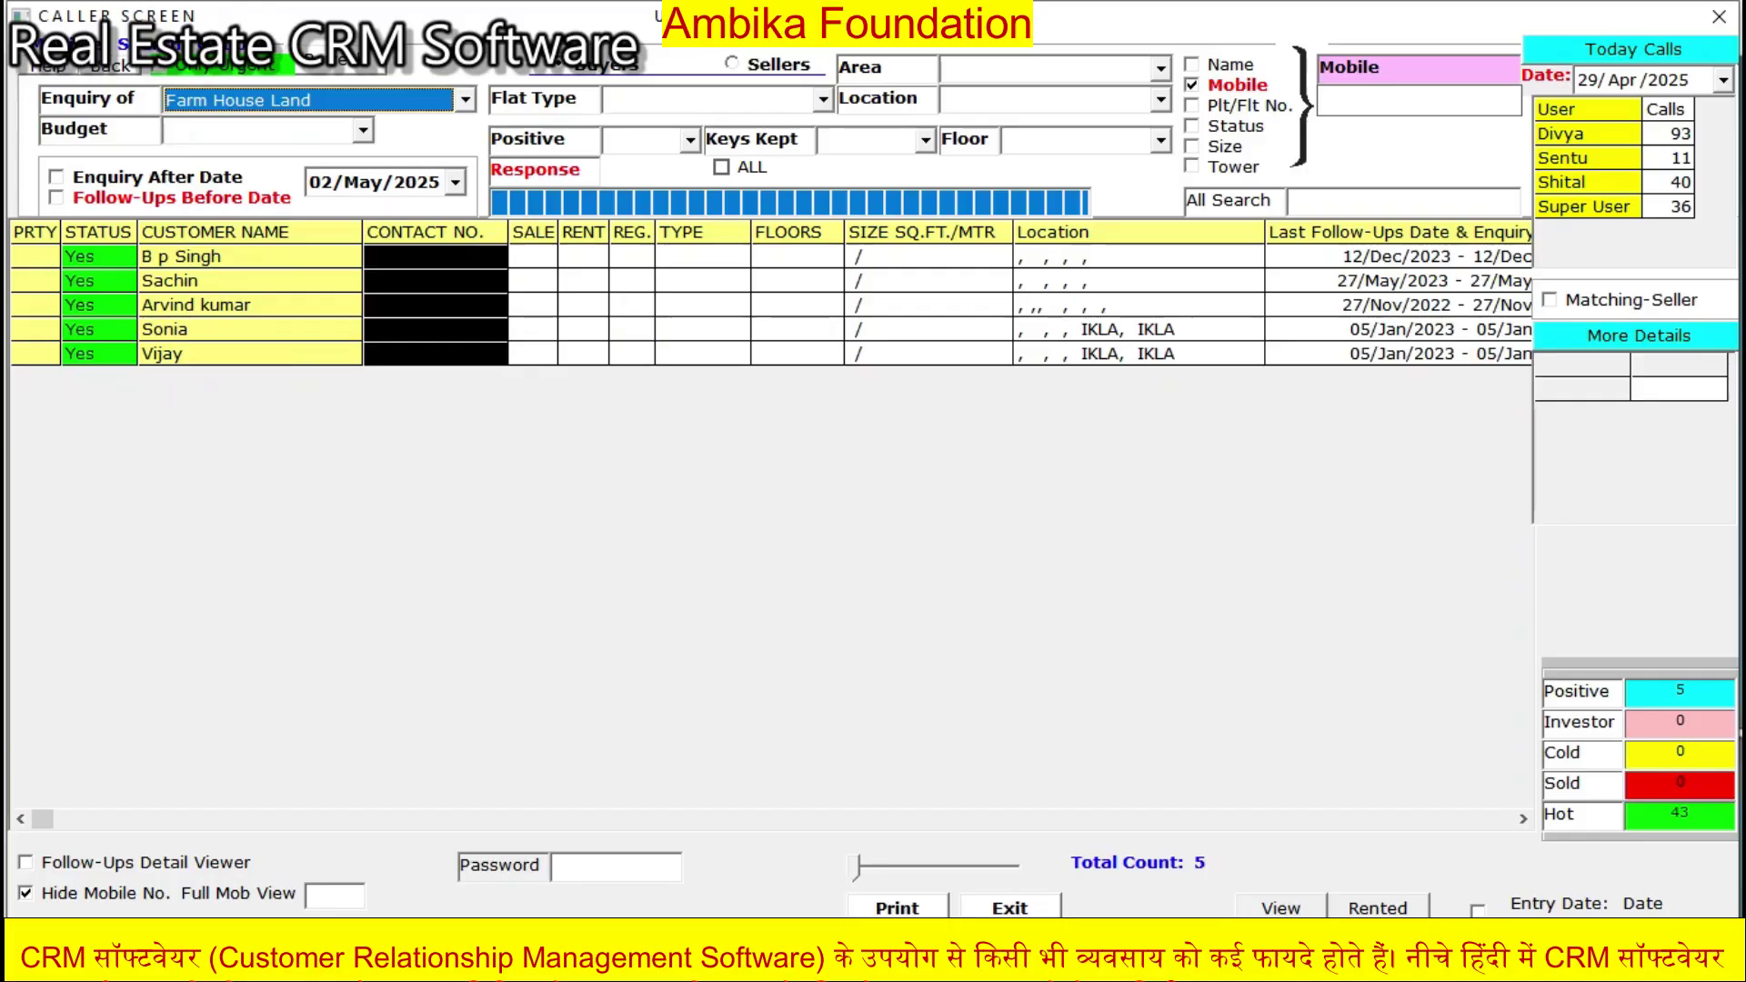
# - Switch the buyers' report to the PRIME FLOORS enquiry type
pyautogui.click(465, 101)
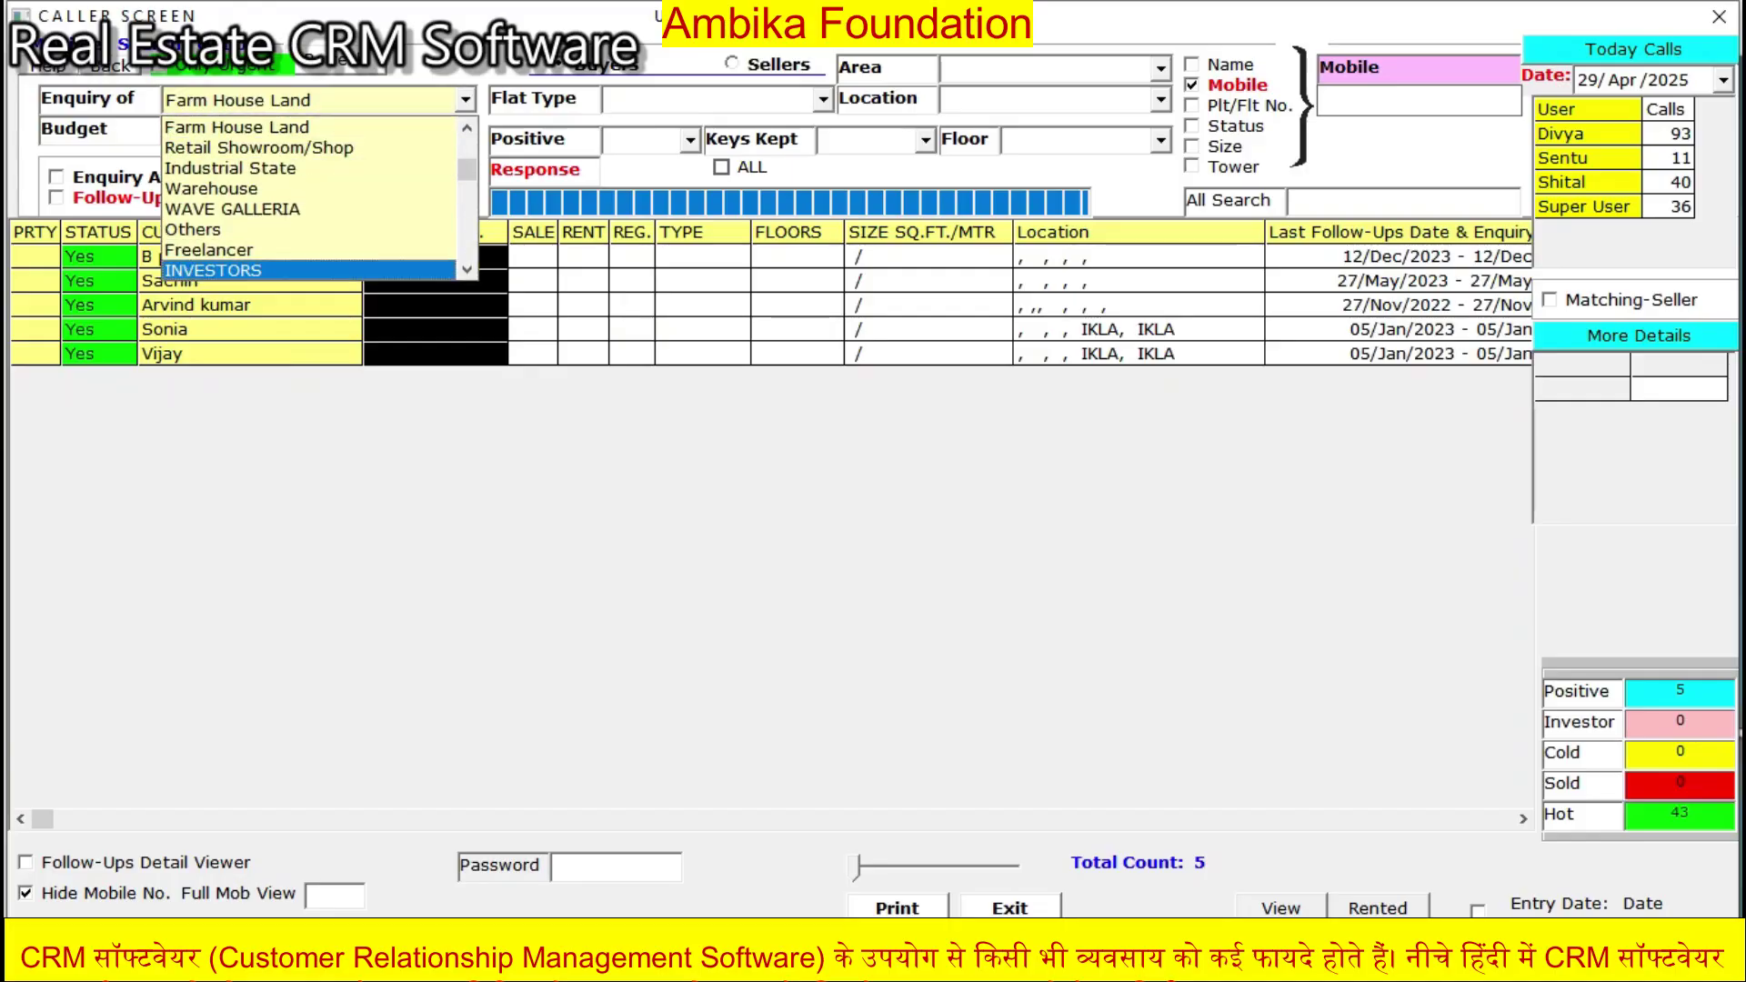
pyautogui.click(468, 270)
pyautogui.click(467, 270)
pyautogui.click(467, 270)
pyautogui.click(467, 270)
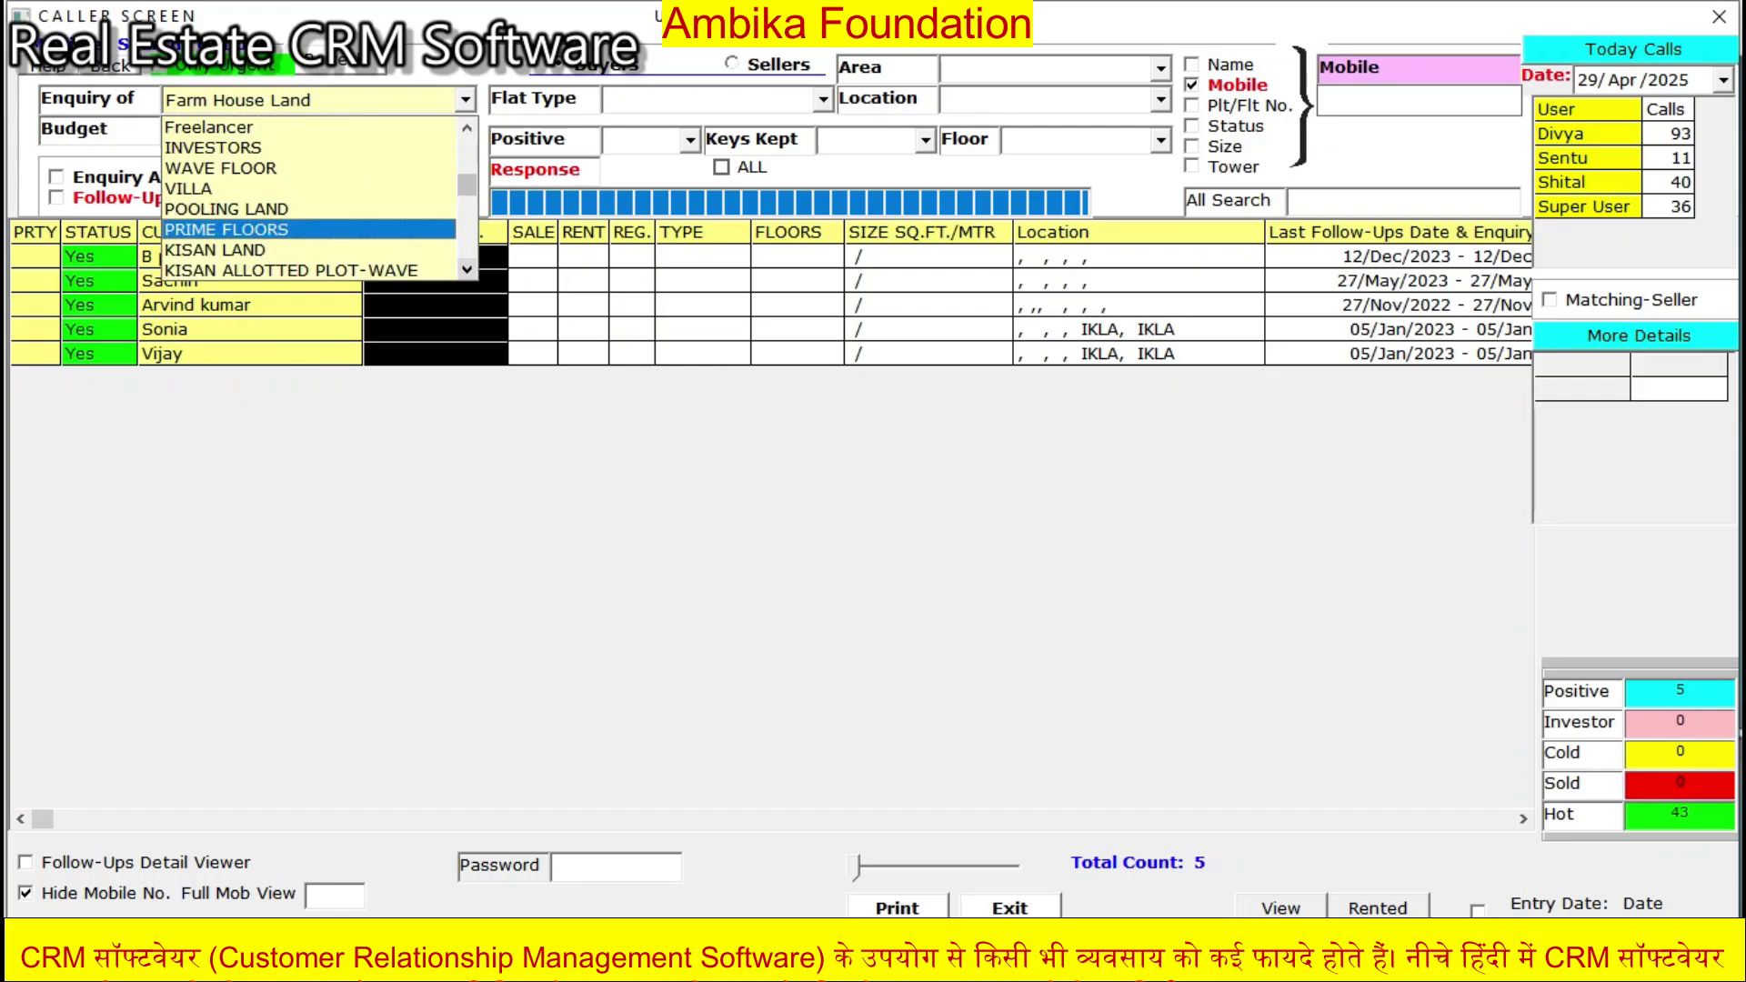
pyautogui.click(226, 230)
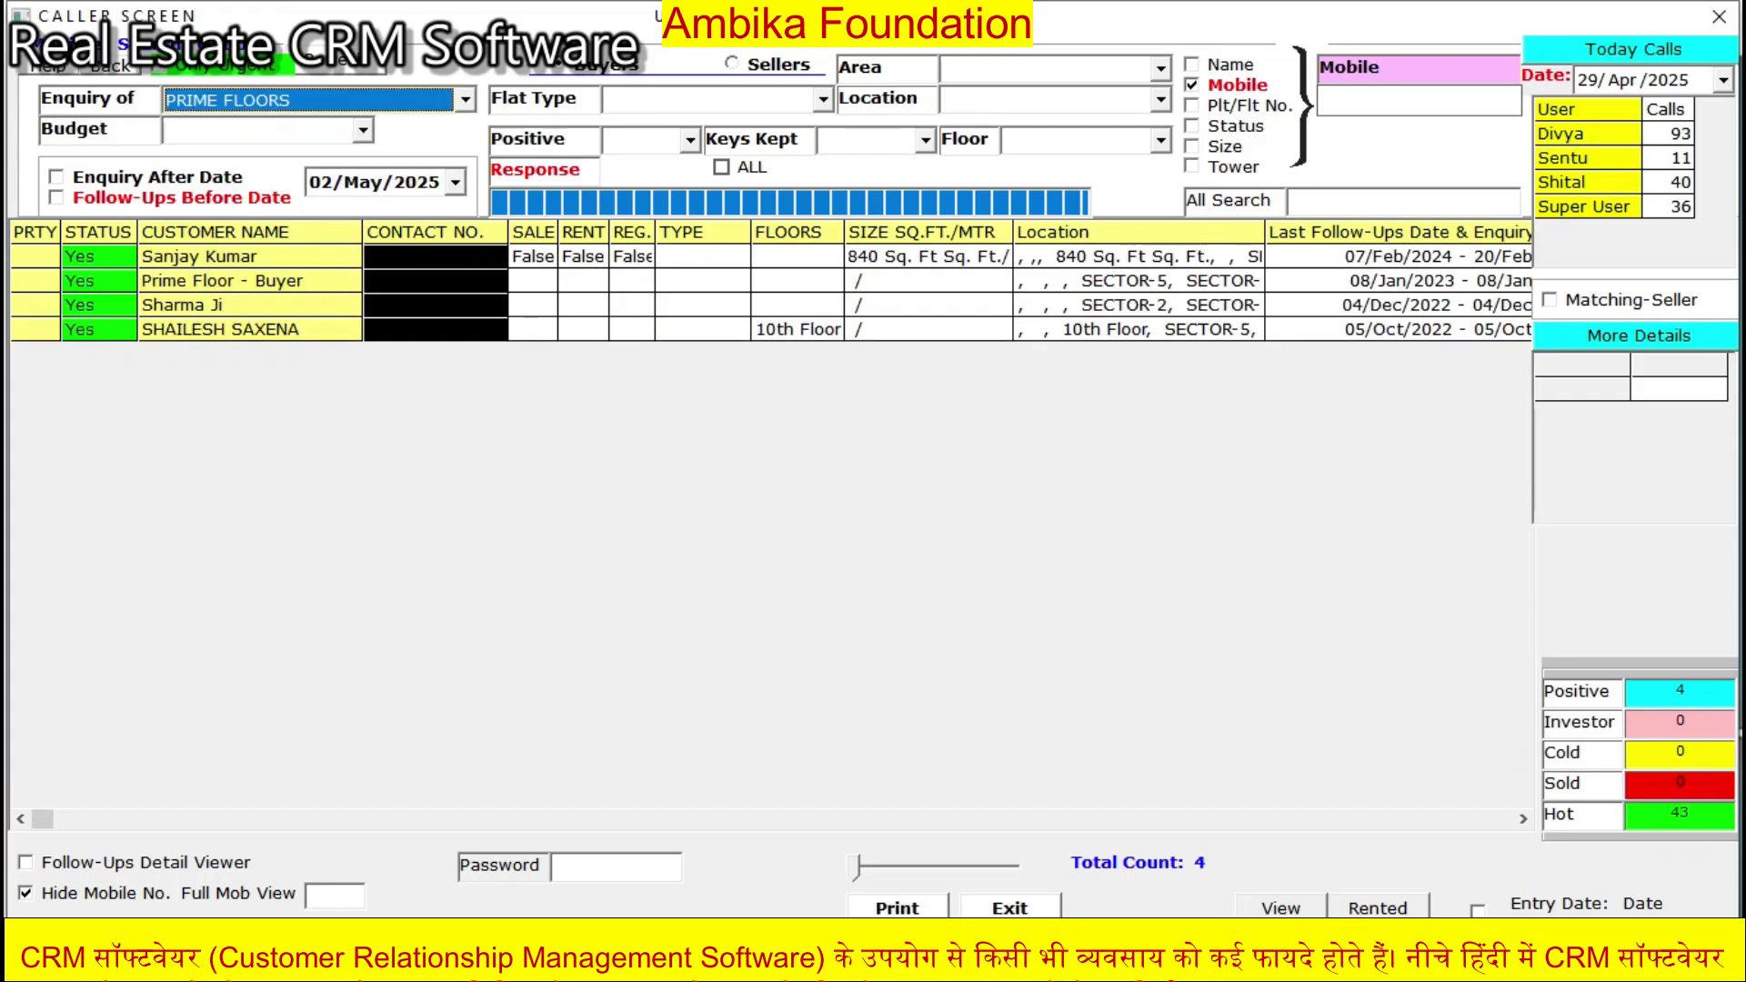
# - Switch the buyers' report to KISAN LAND and look through the other available enquiry types
pyautogui.click(466, 100)
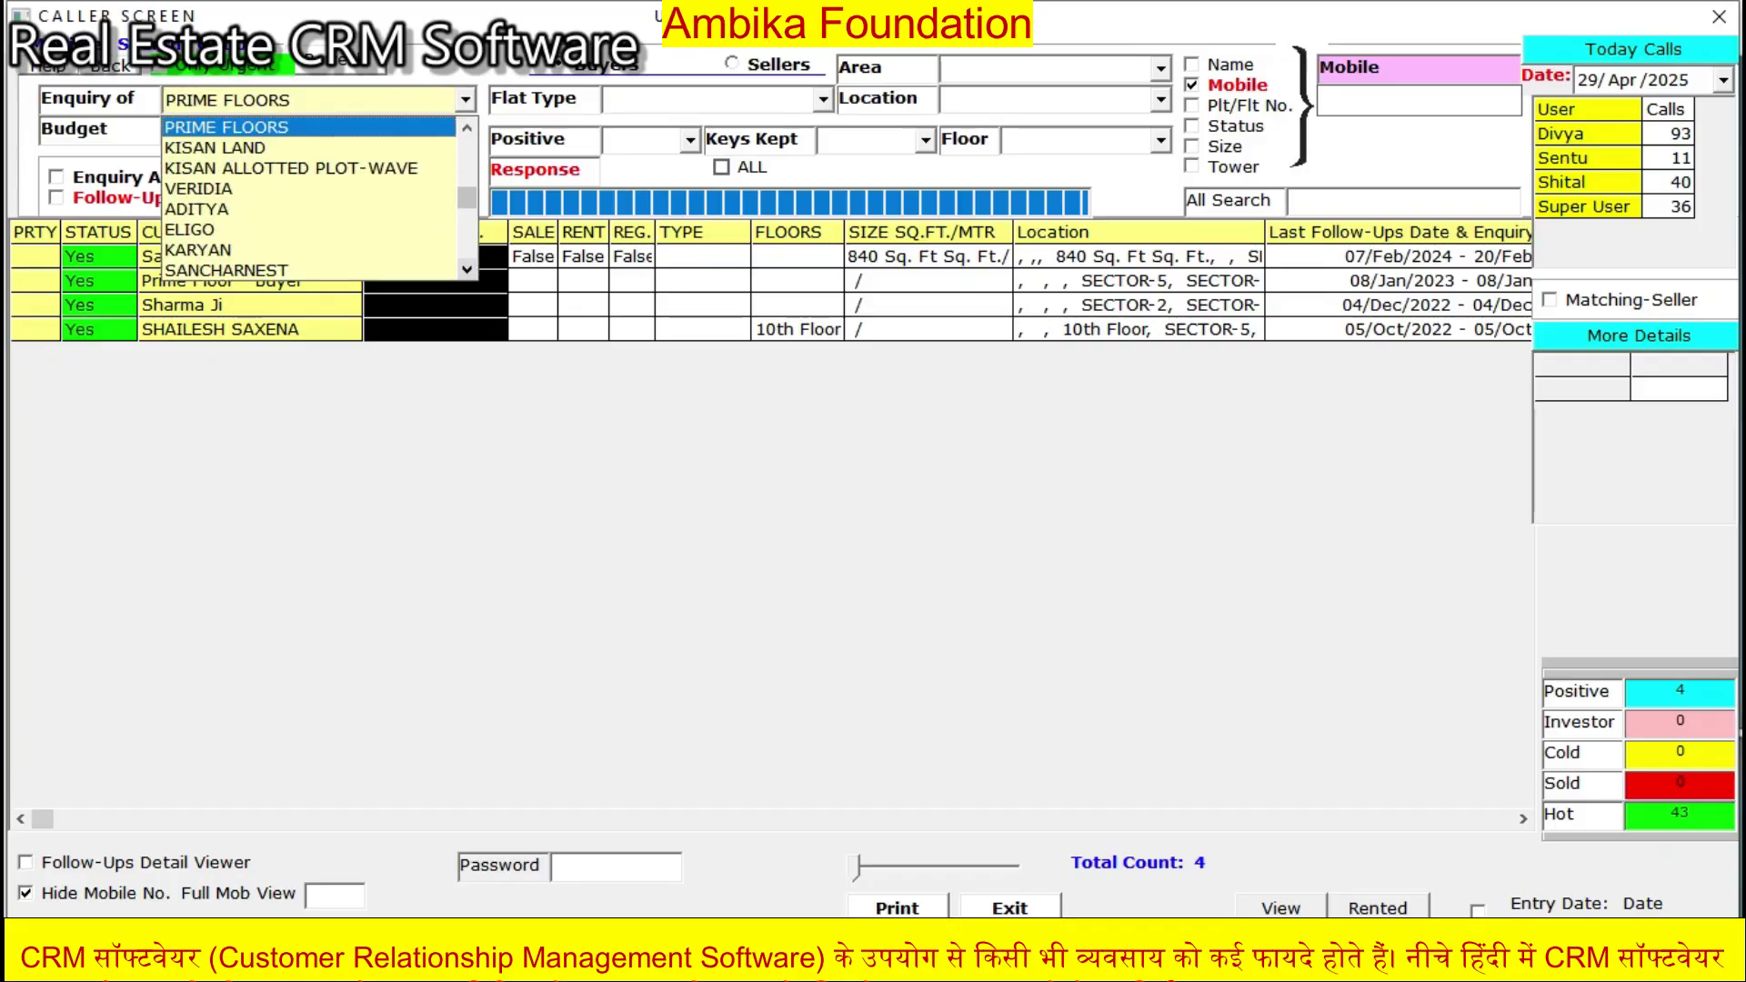
pyautogui.click(226, 147)
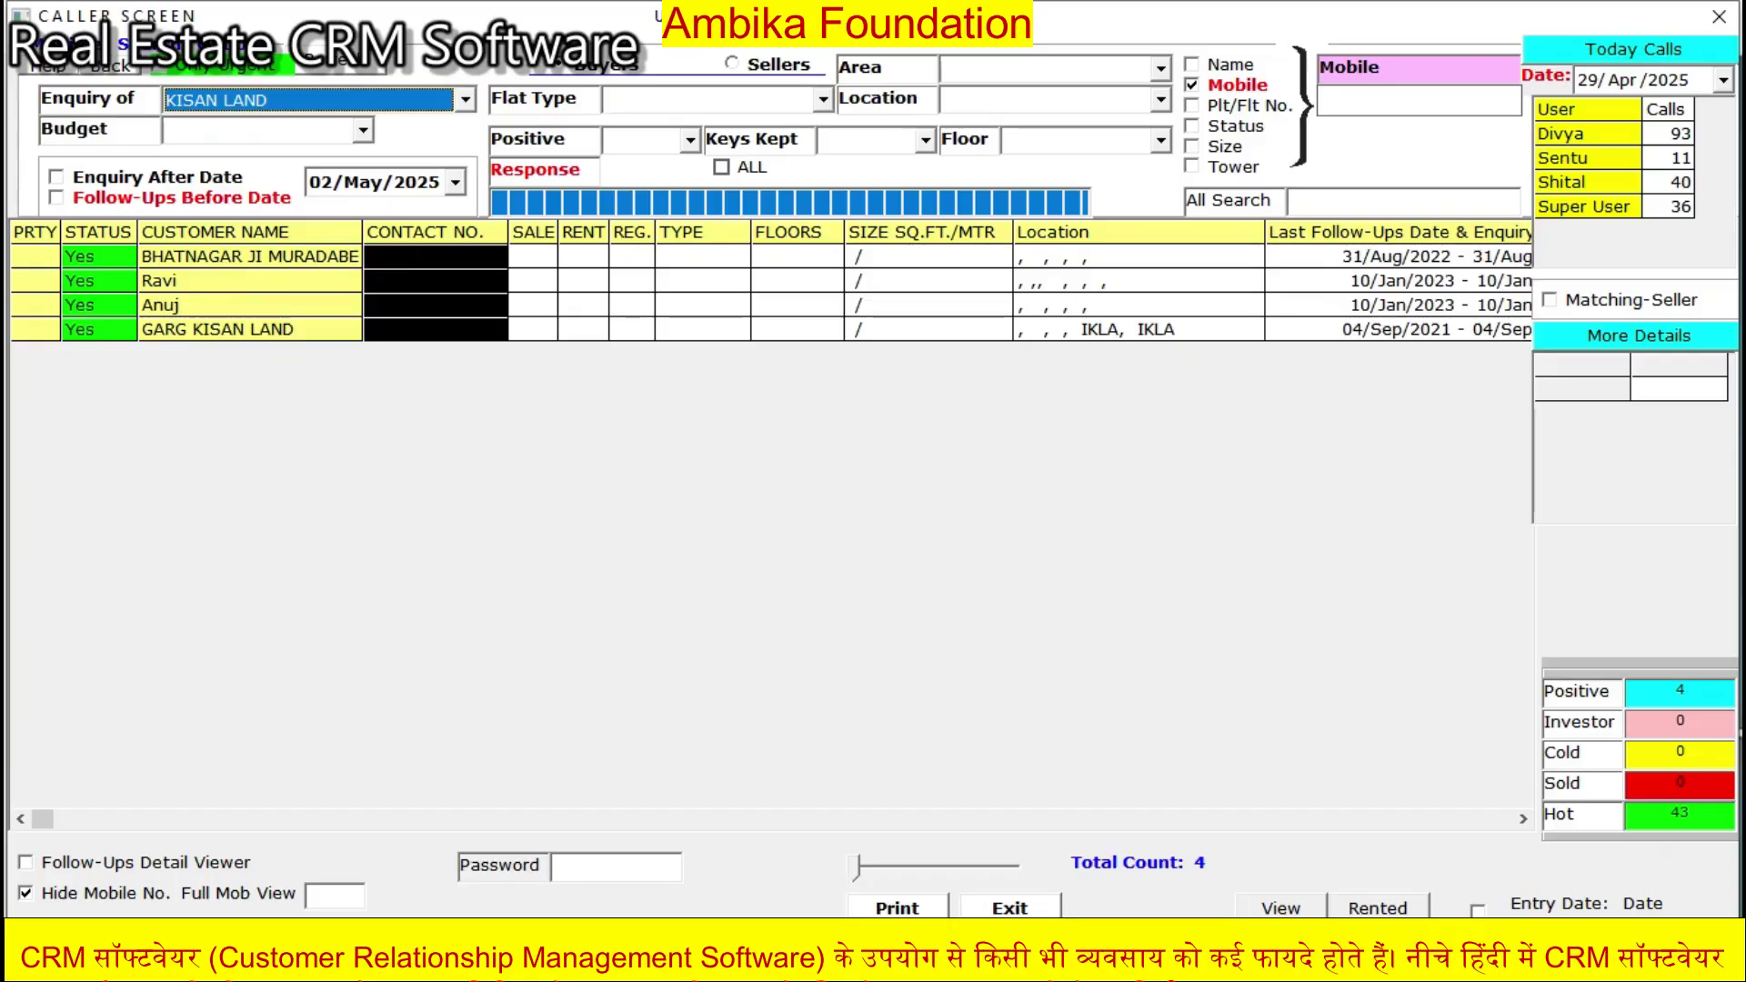
pyautogui.click(466, 100)
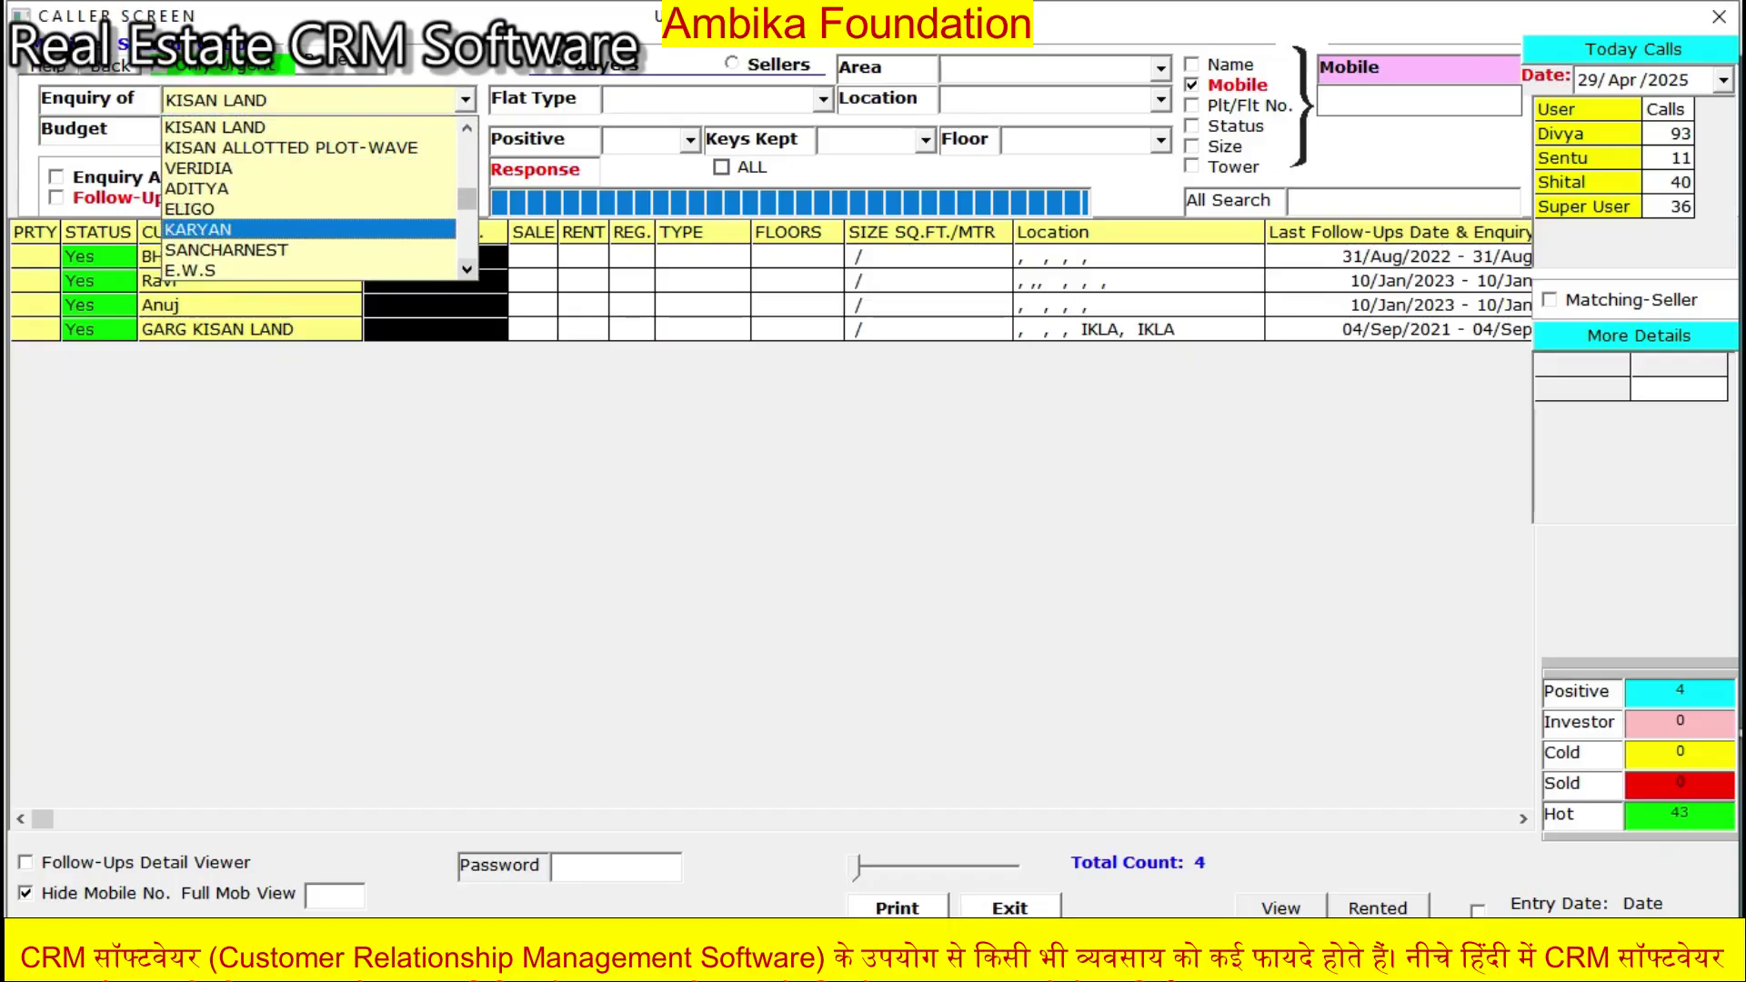
pyautogui.scroll(-6, 309, 198)
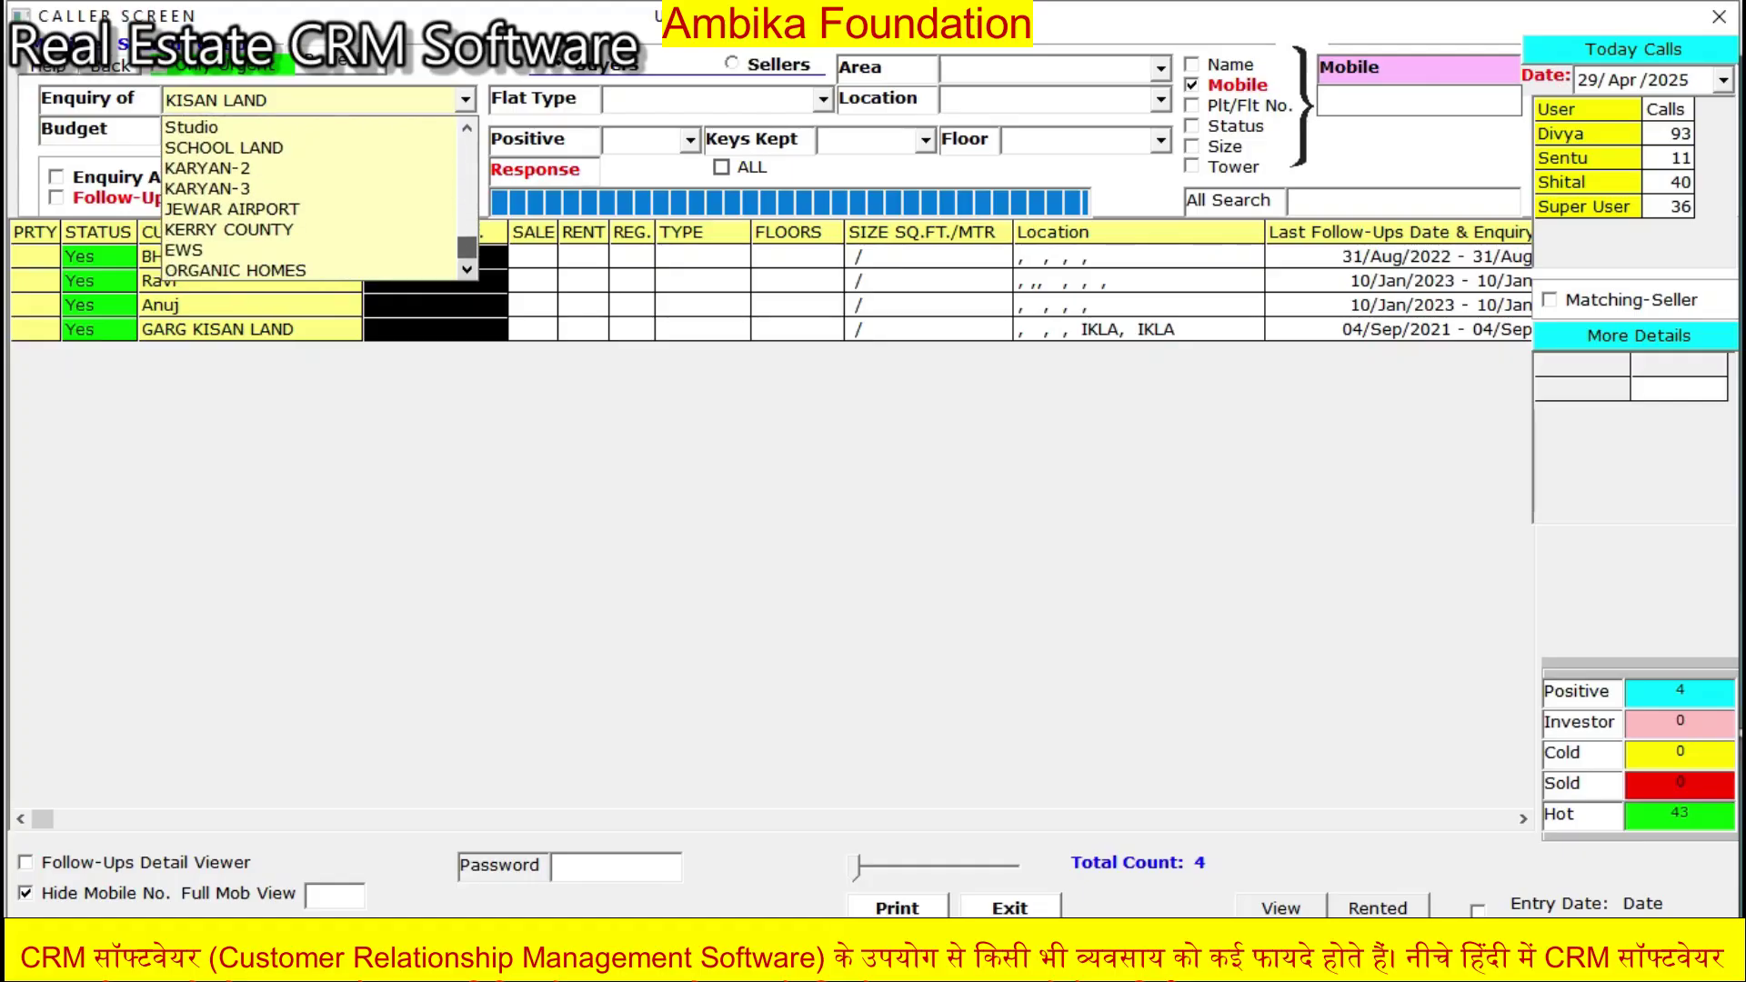
pyautogui.scroll(10, 310, 198)
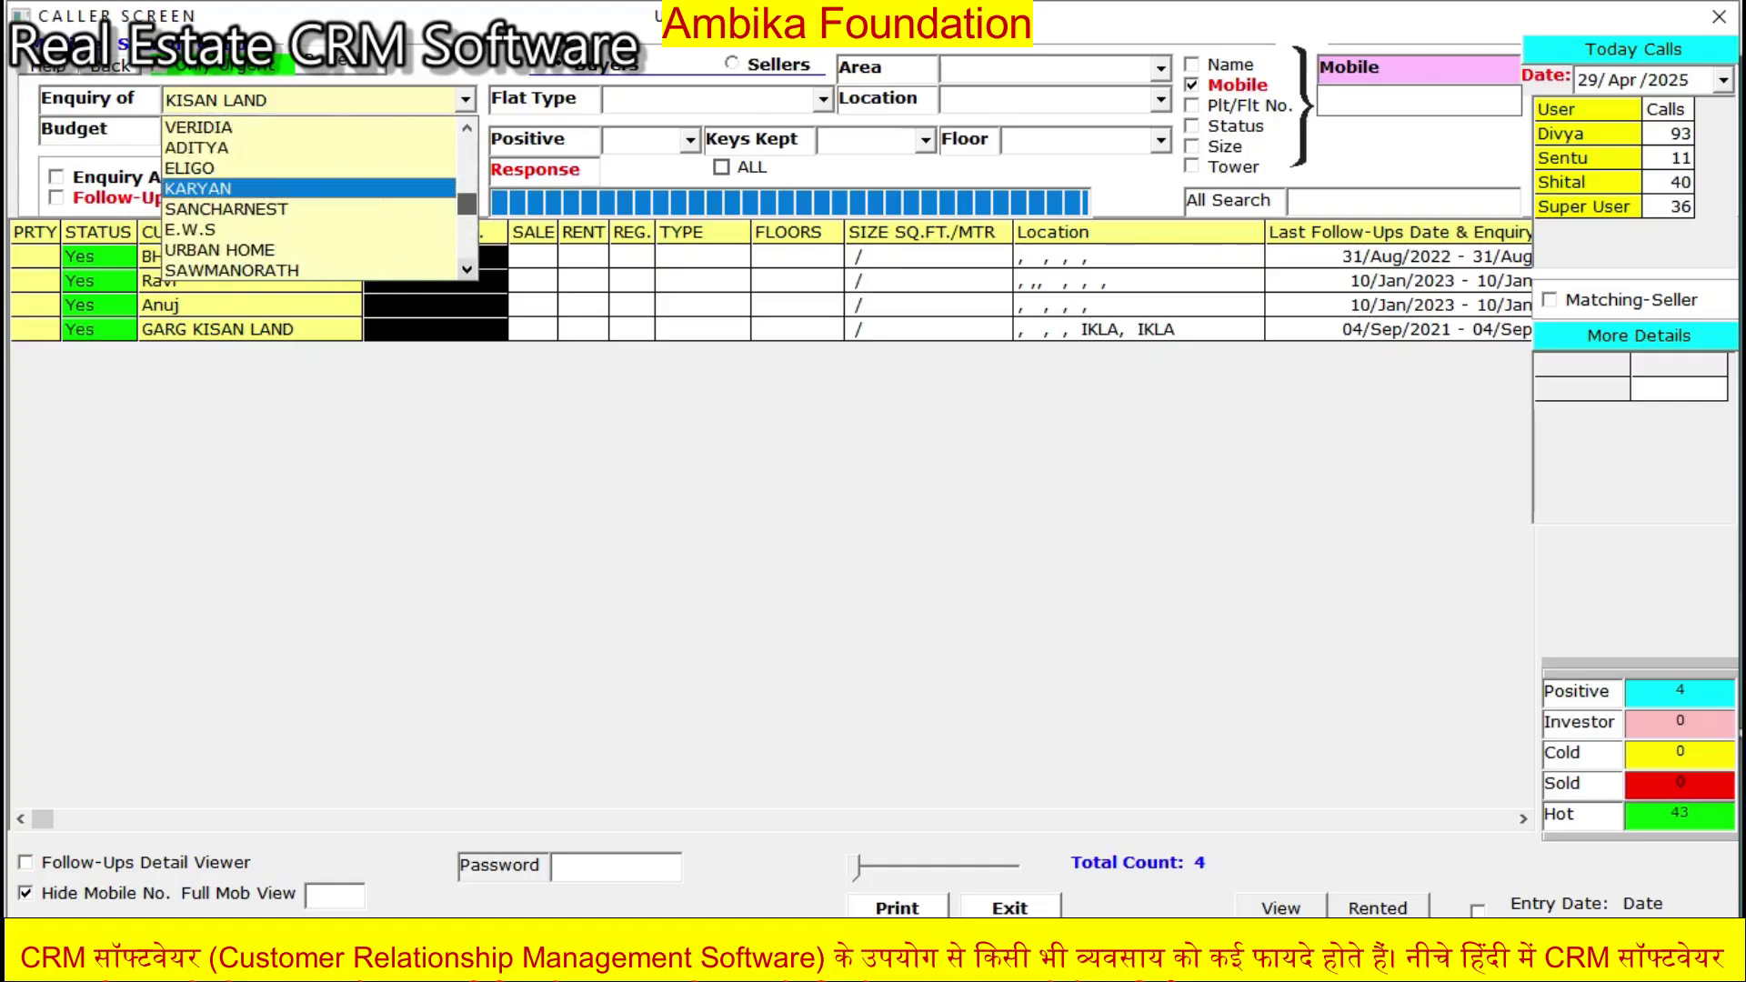
pyautogui.click(466, 100)
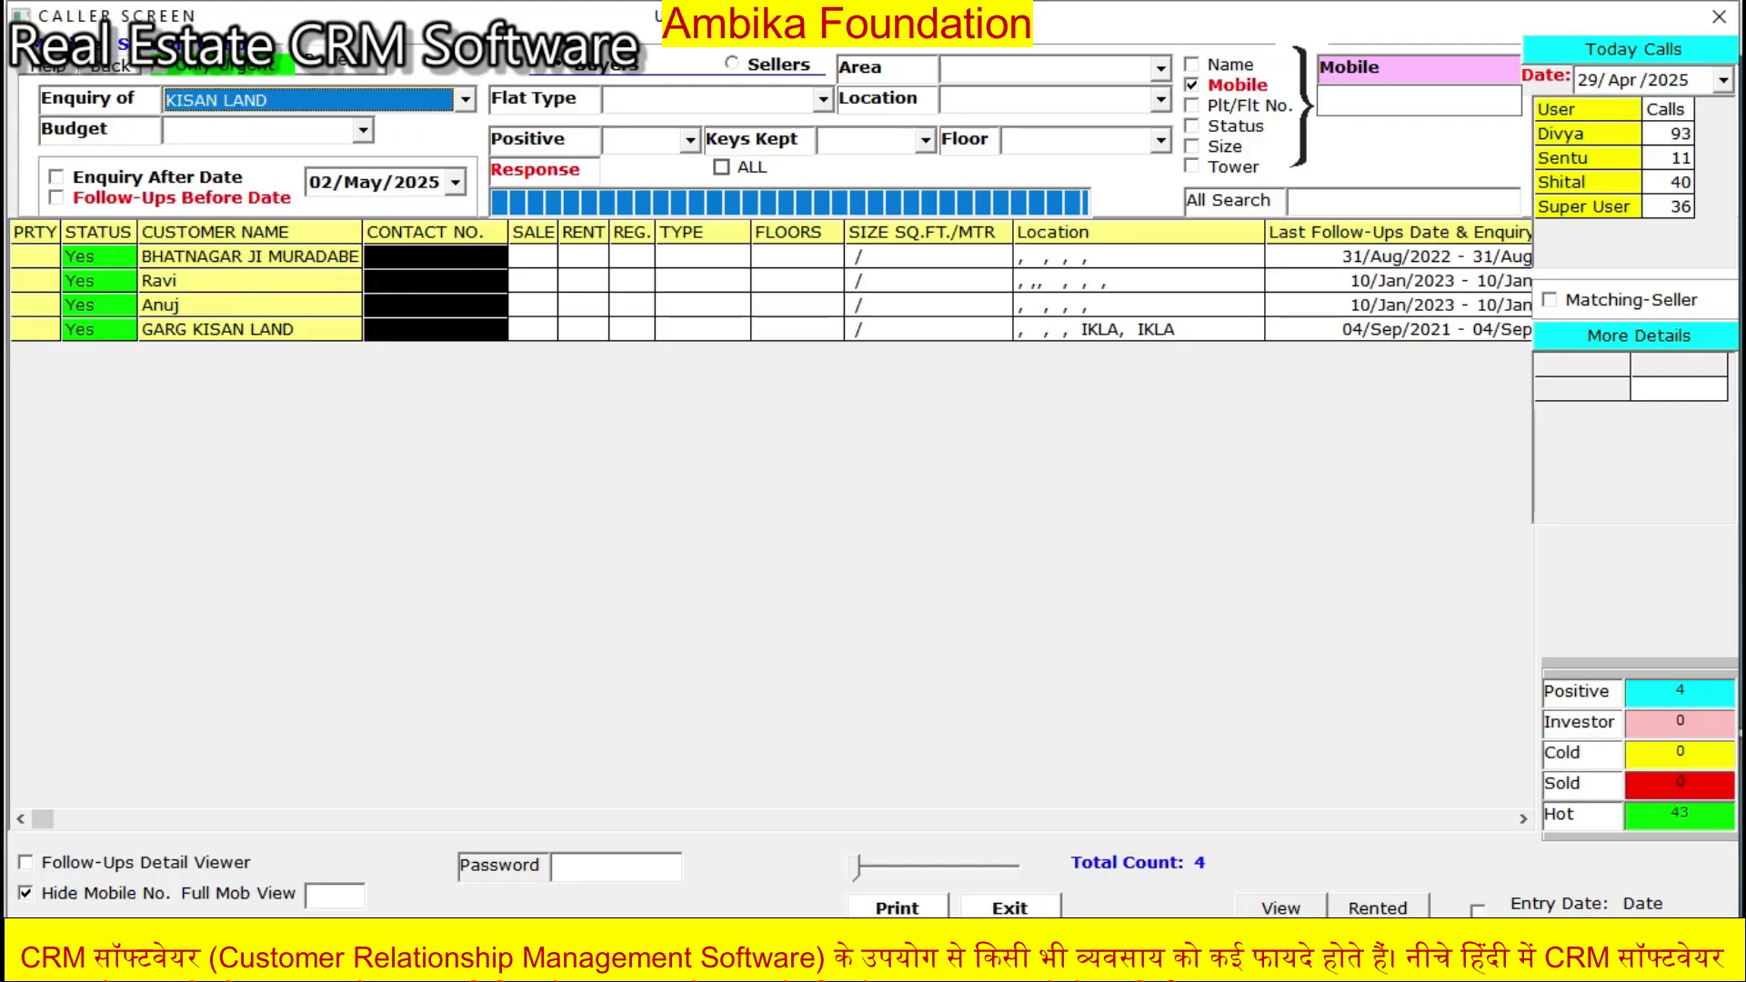
# - Look at the Customer Enquiry entry form twice, returning to the Caller Screen each time
pyautogui.click(110, 65)
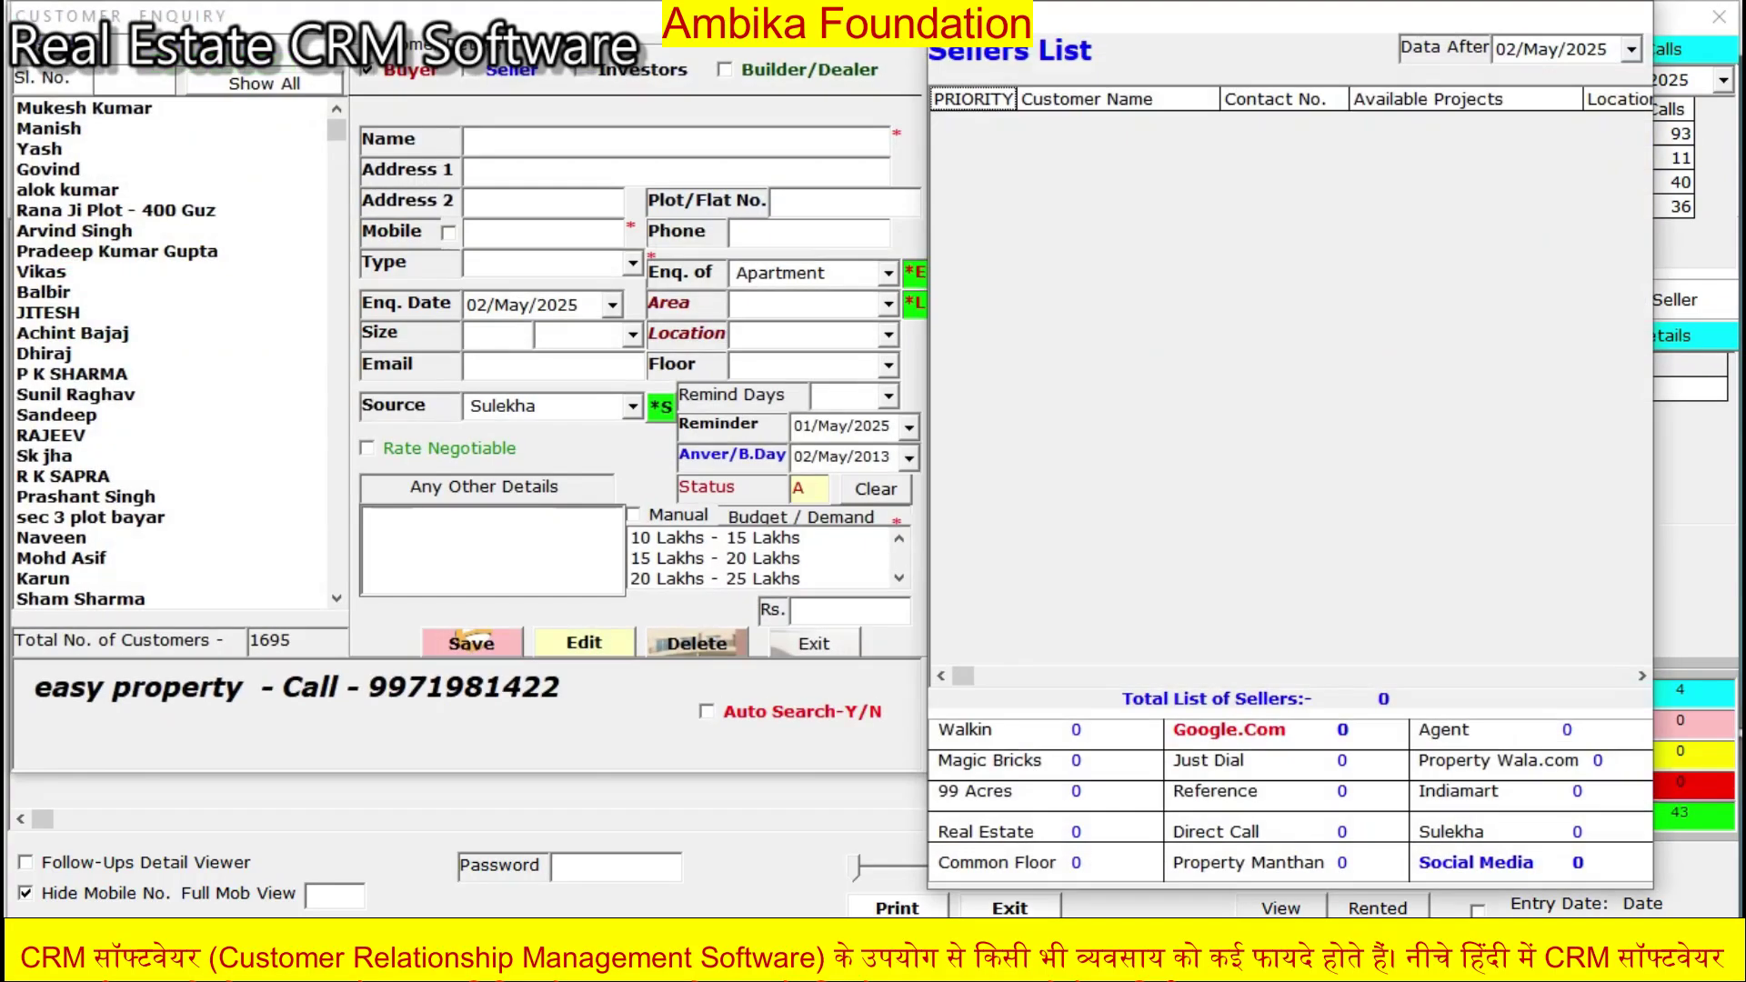
pyautogui.click(814, 644)
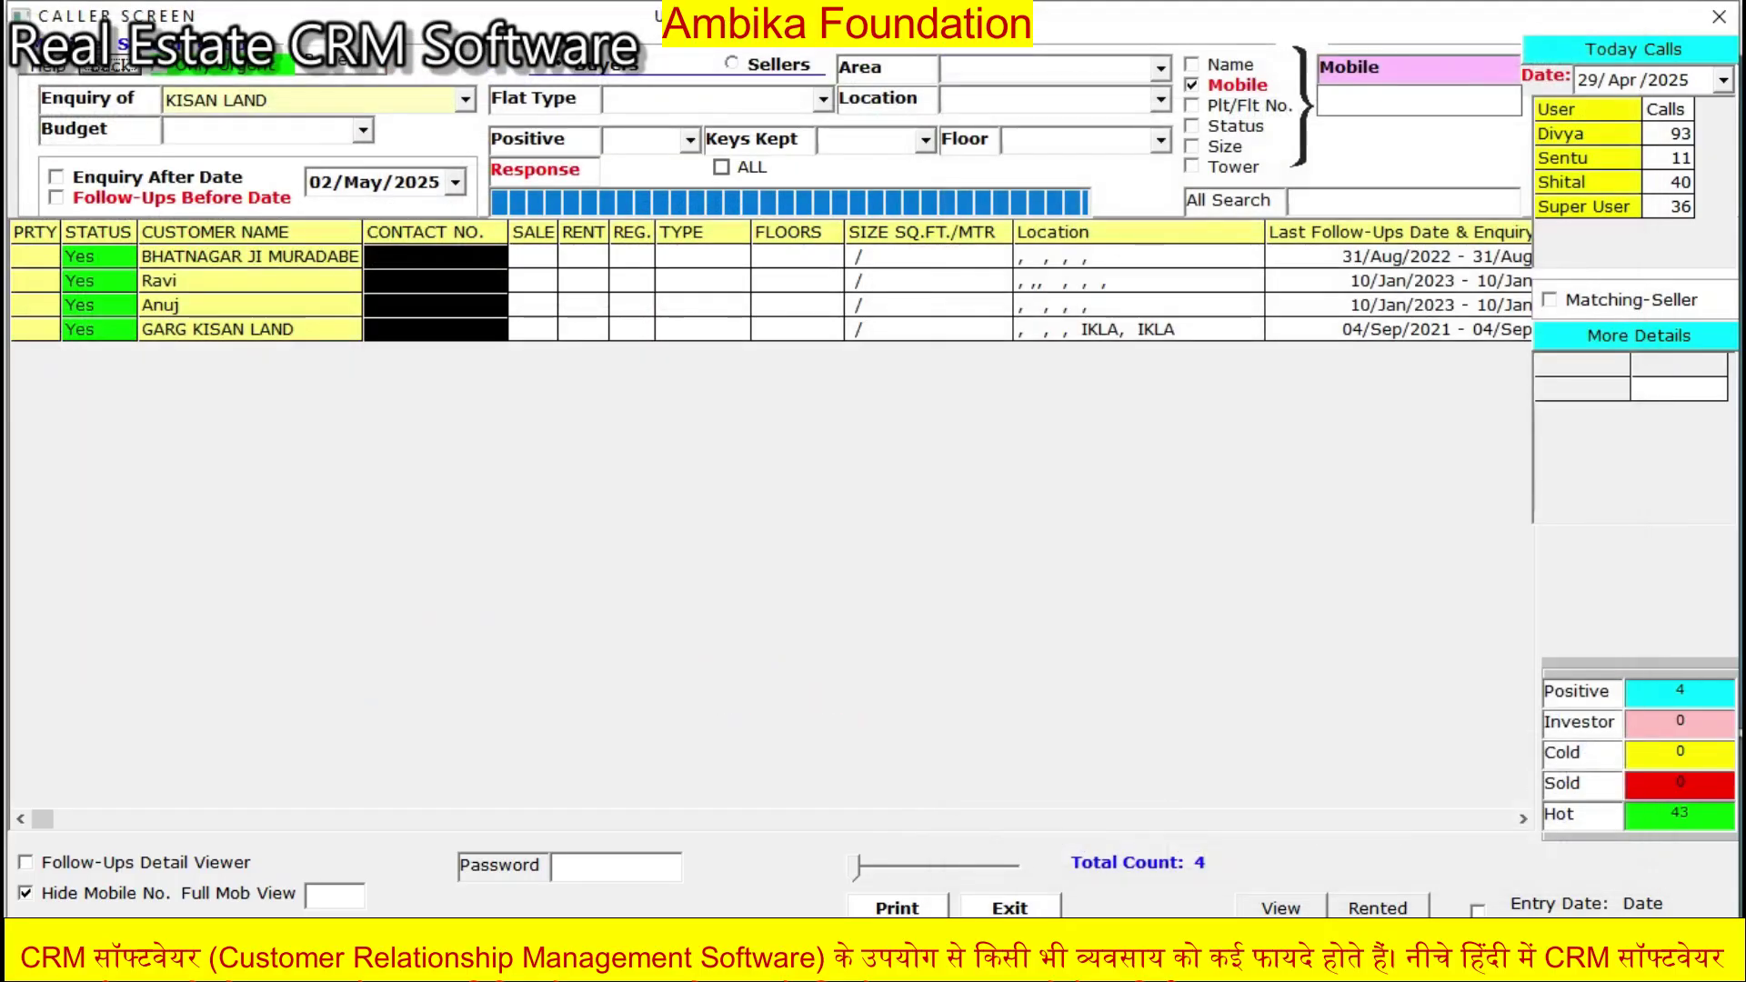
pyautogui.click(110, 66)
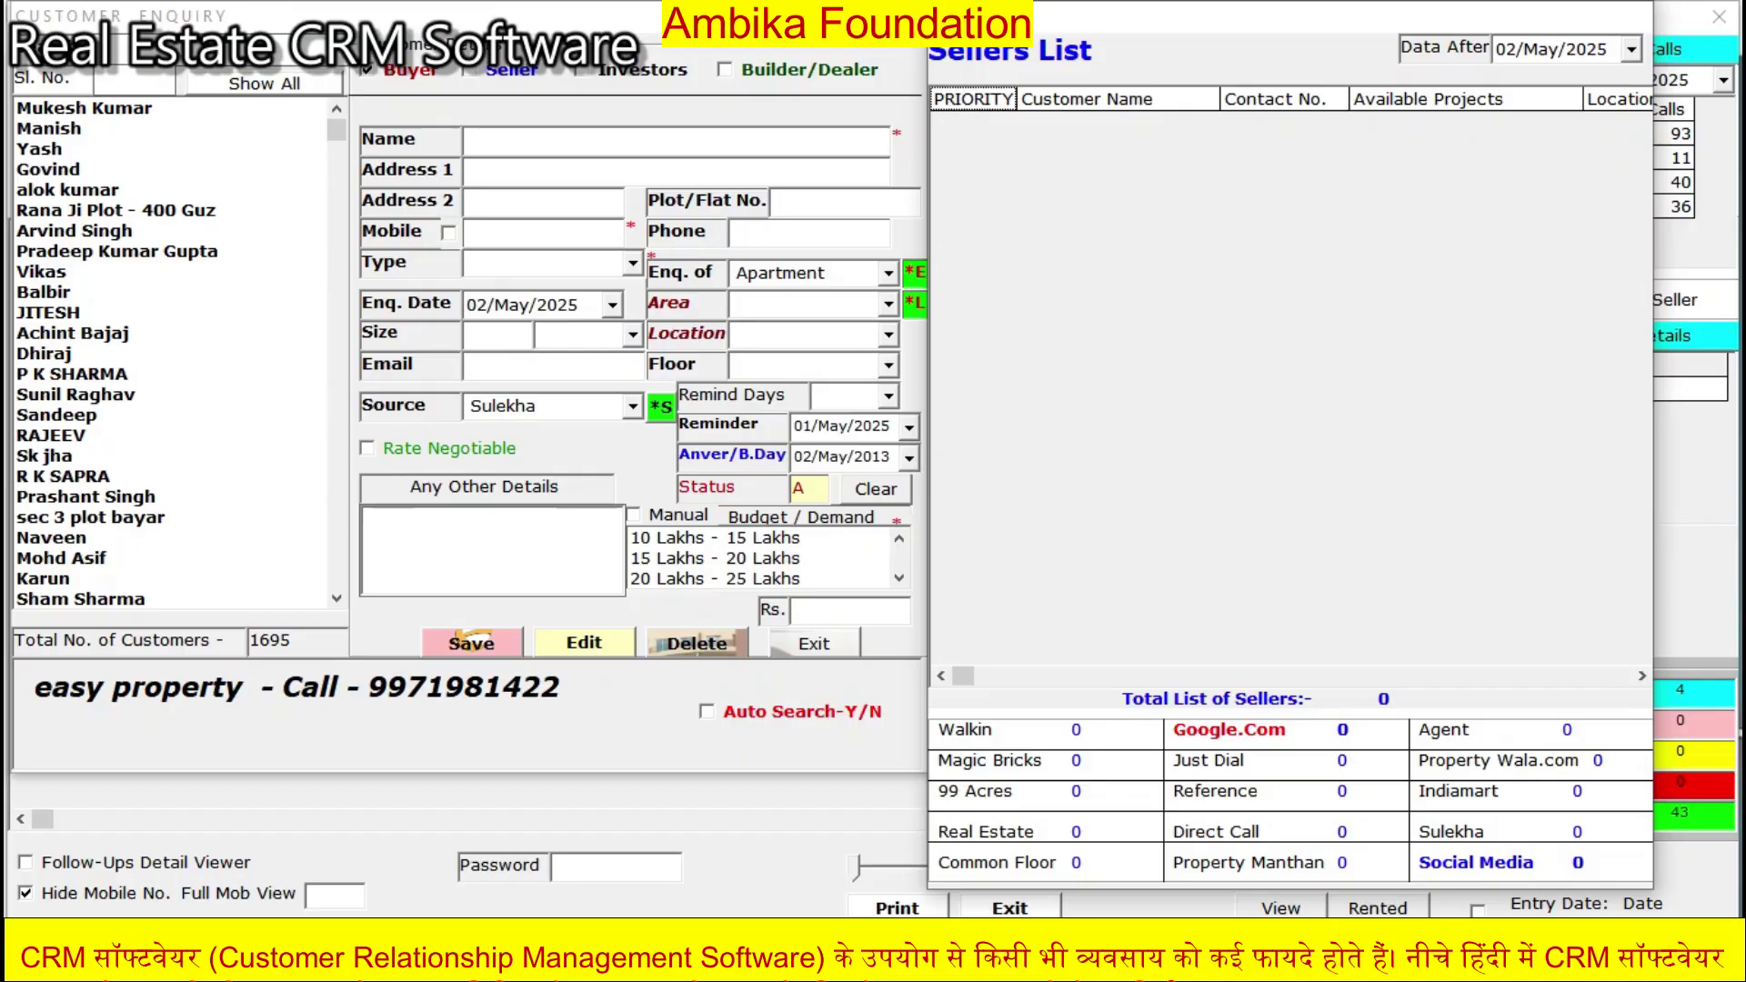
pyautogui.click(814, 644)
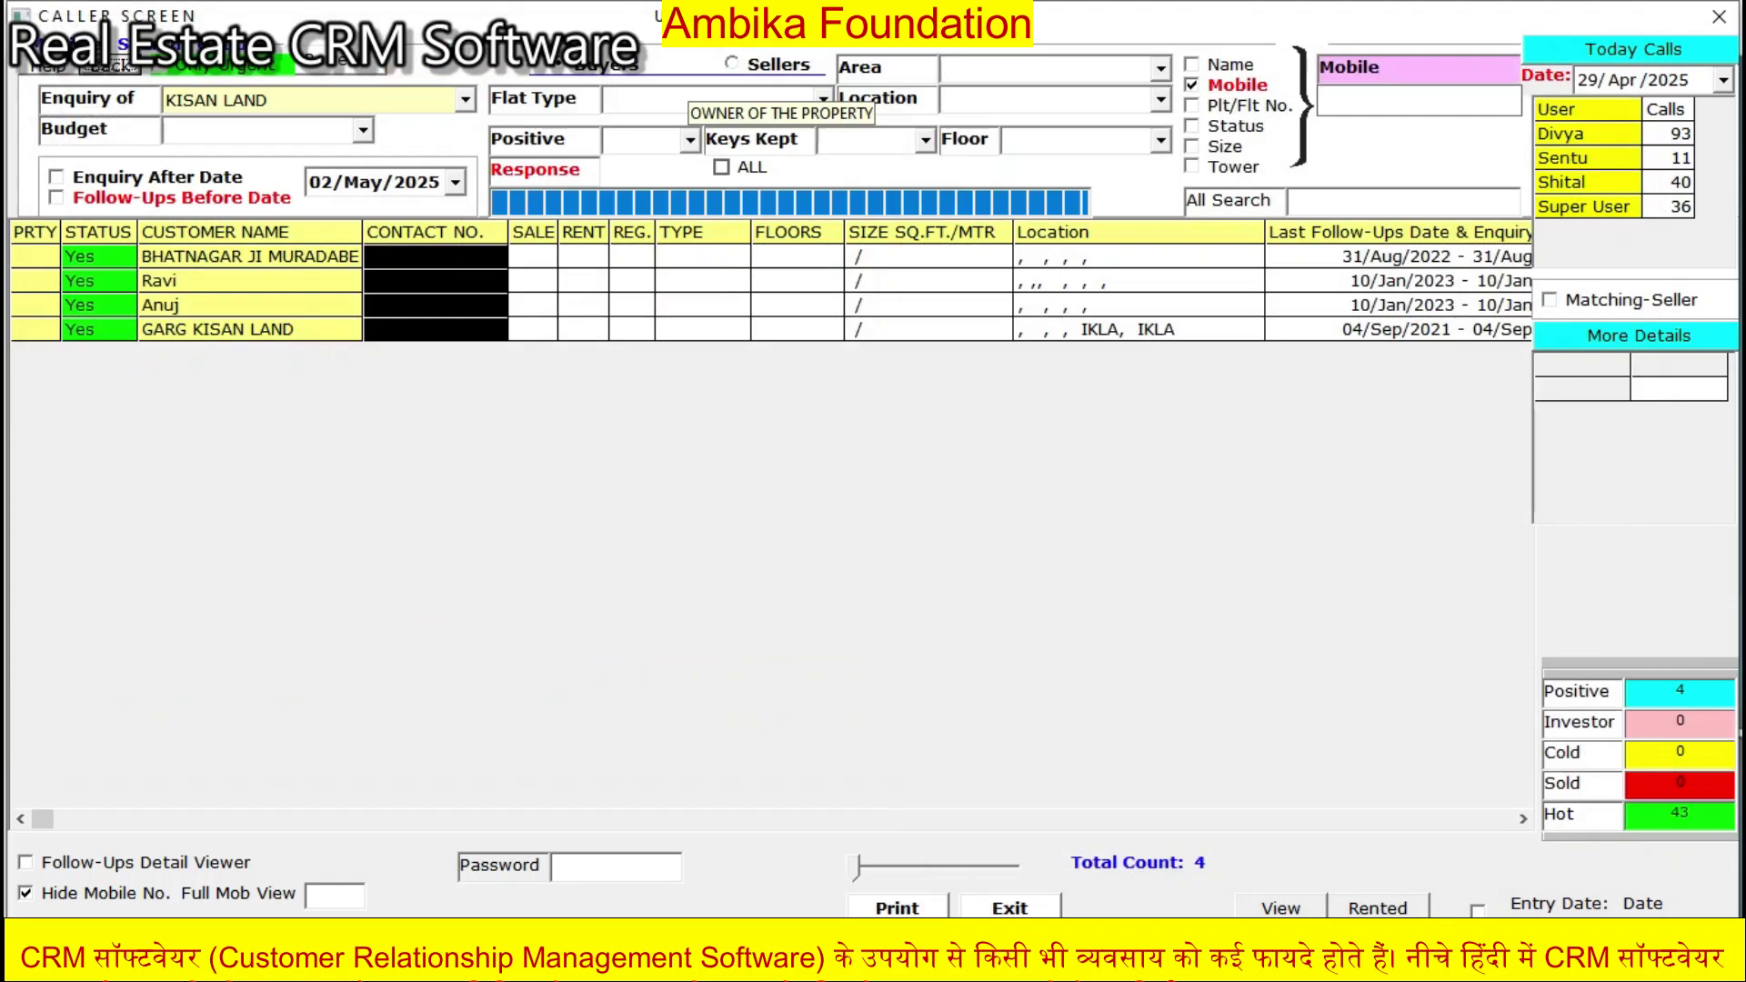
# - Set the enquiry type back to Apartment and filter the buyers to the Executive Floor area
pyautogui.click(465, 99)
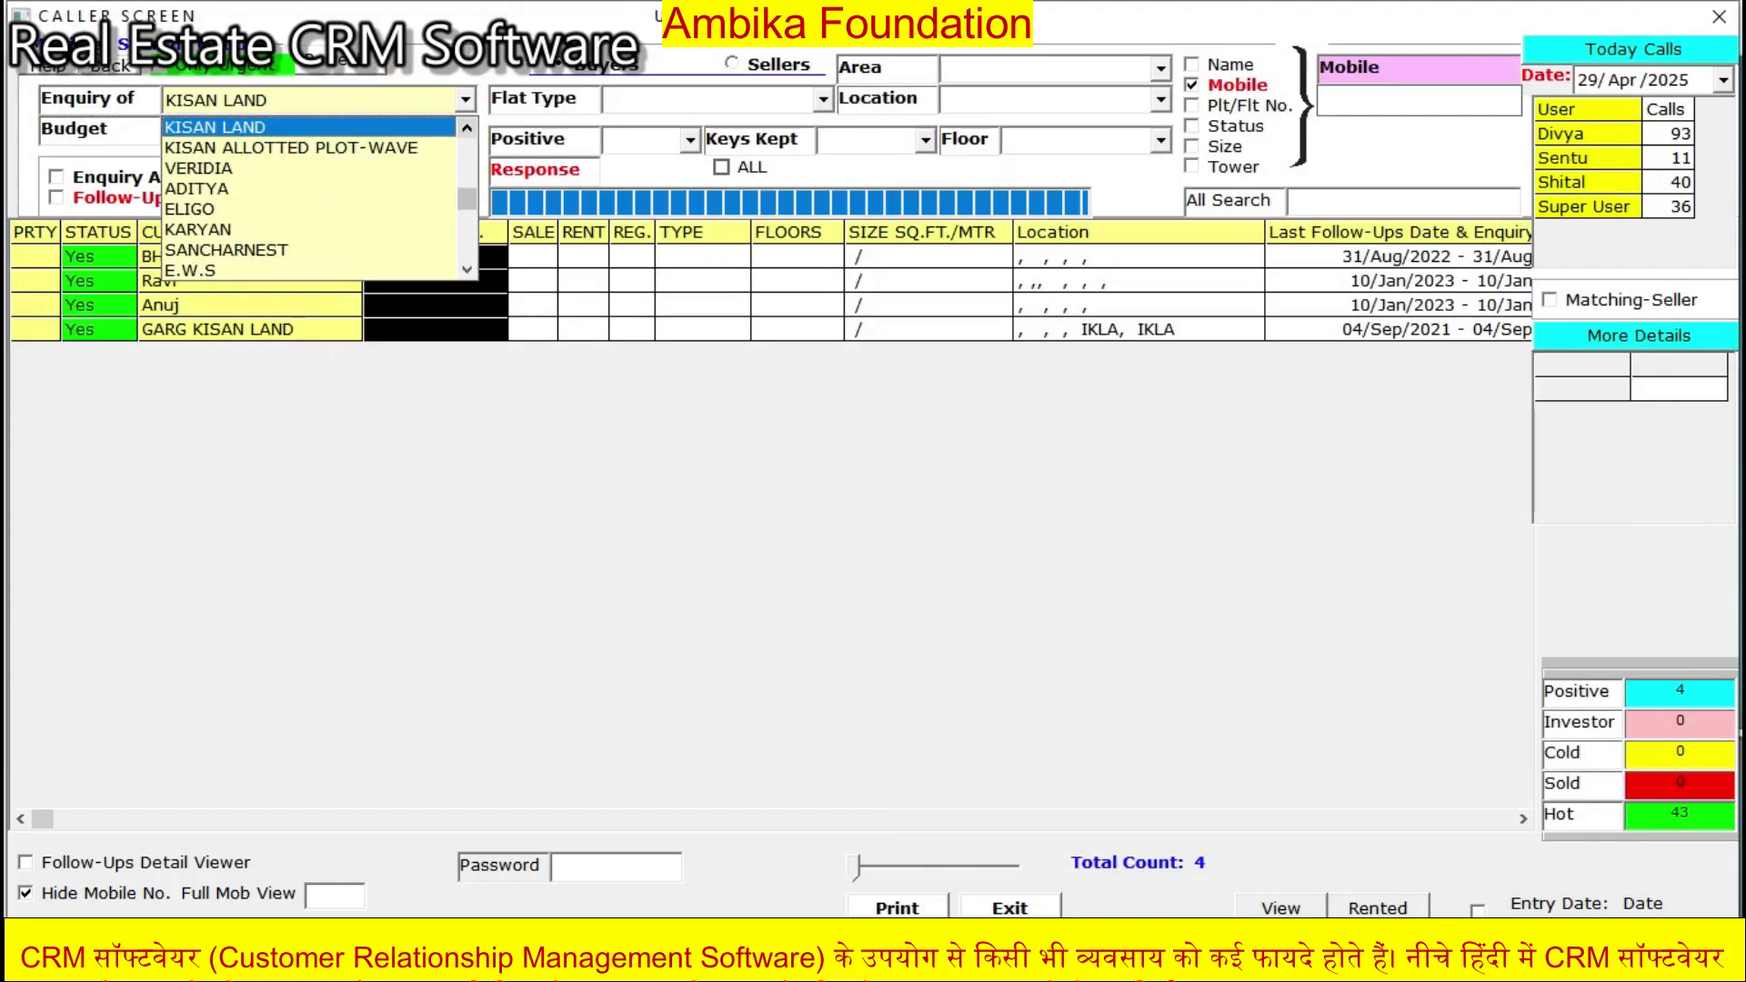
pyautogui.moveTo(466, 199); pyautogui.dragTo(467, 149)
pyautogui.click(273, 127)
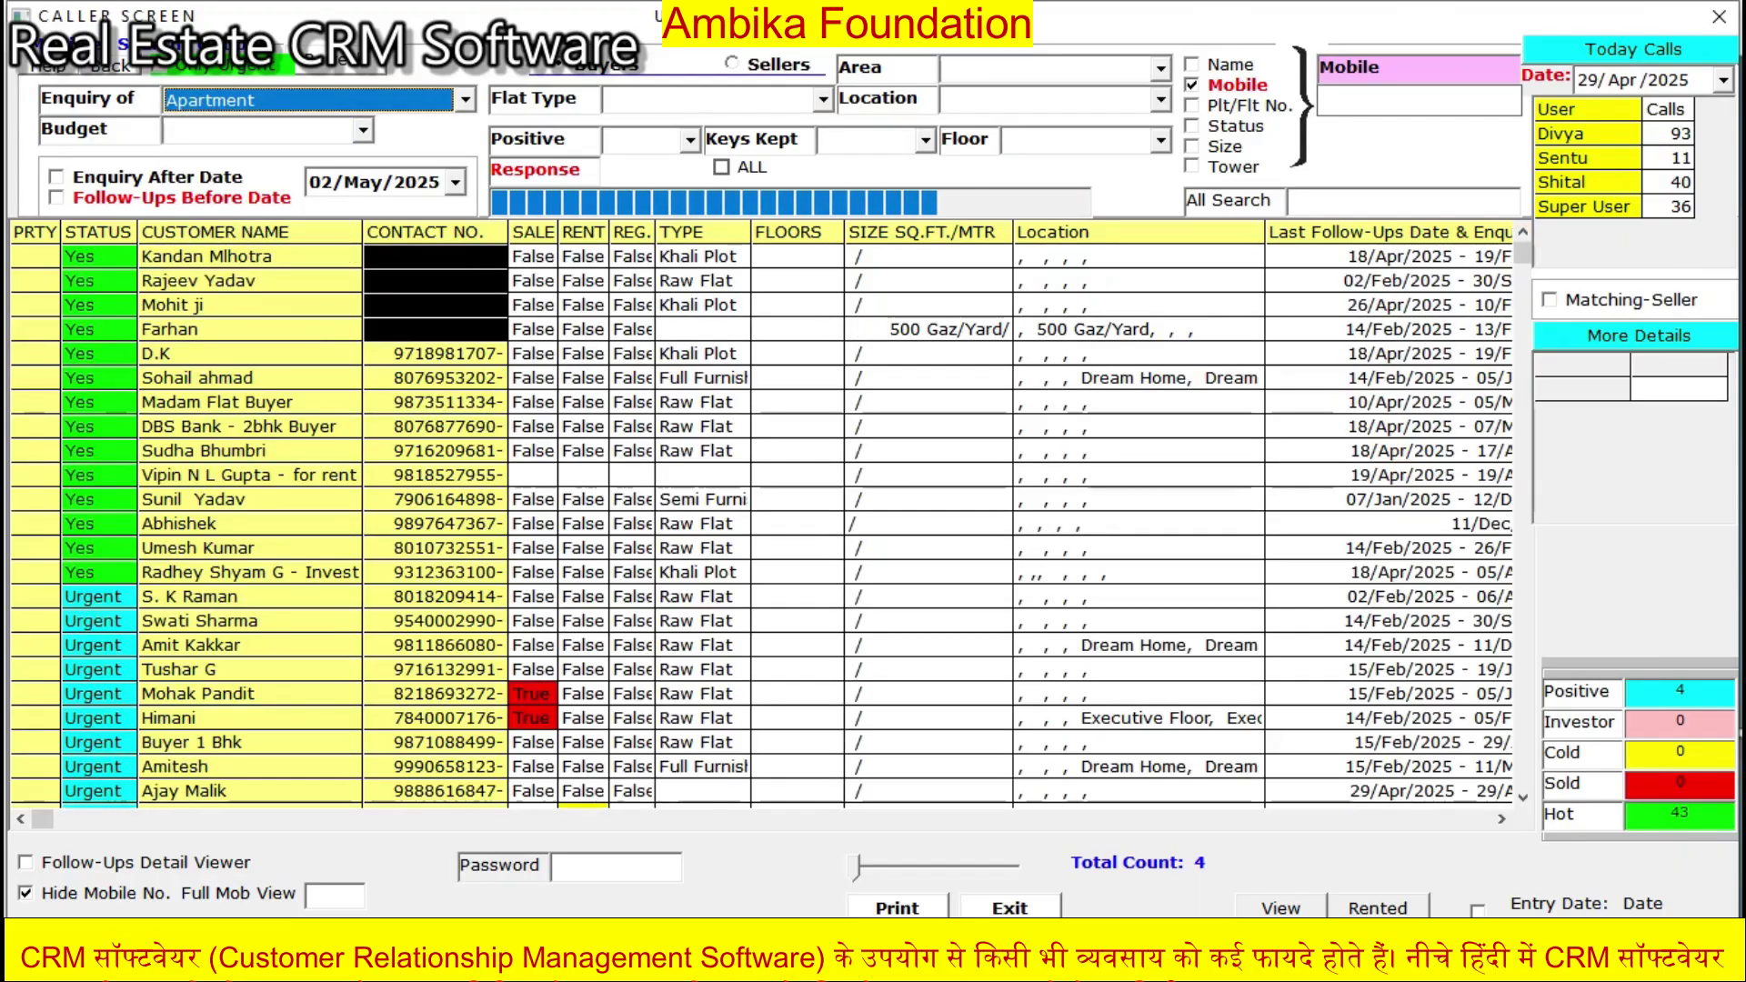
pyautogui.click(1161, 100)
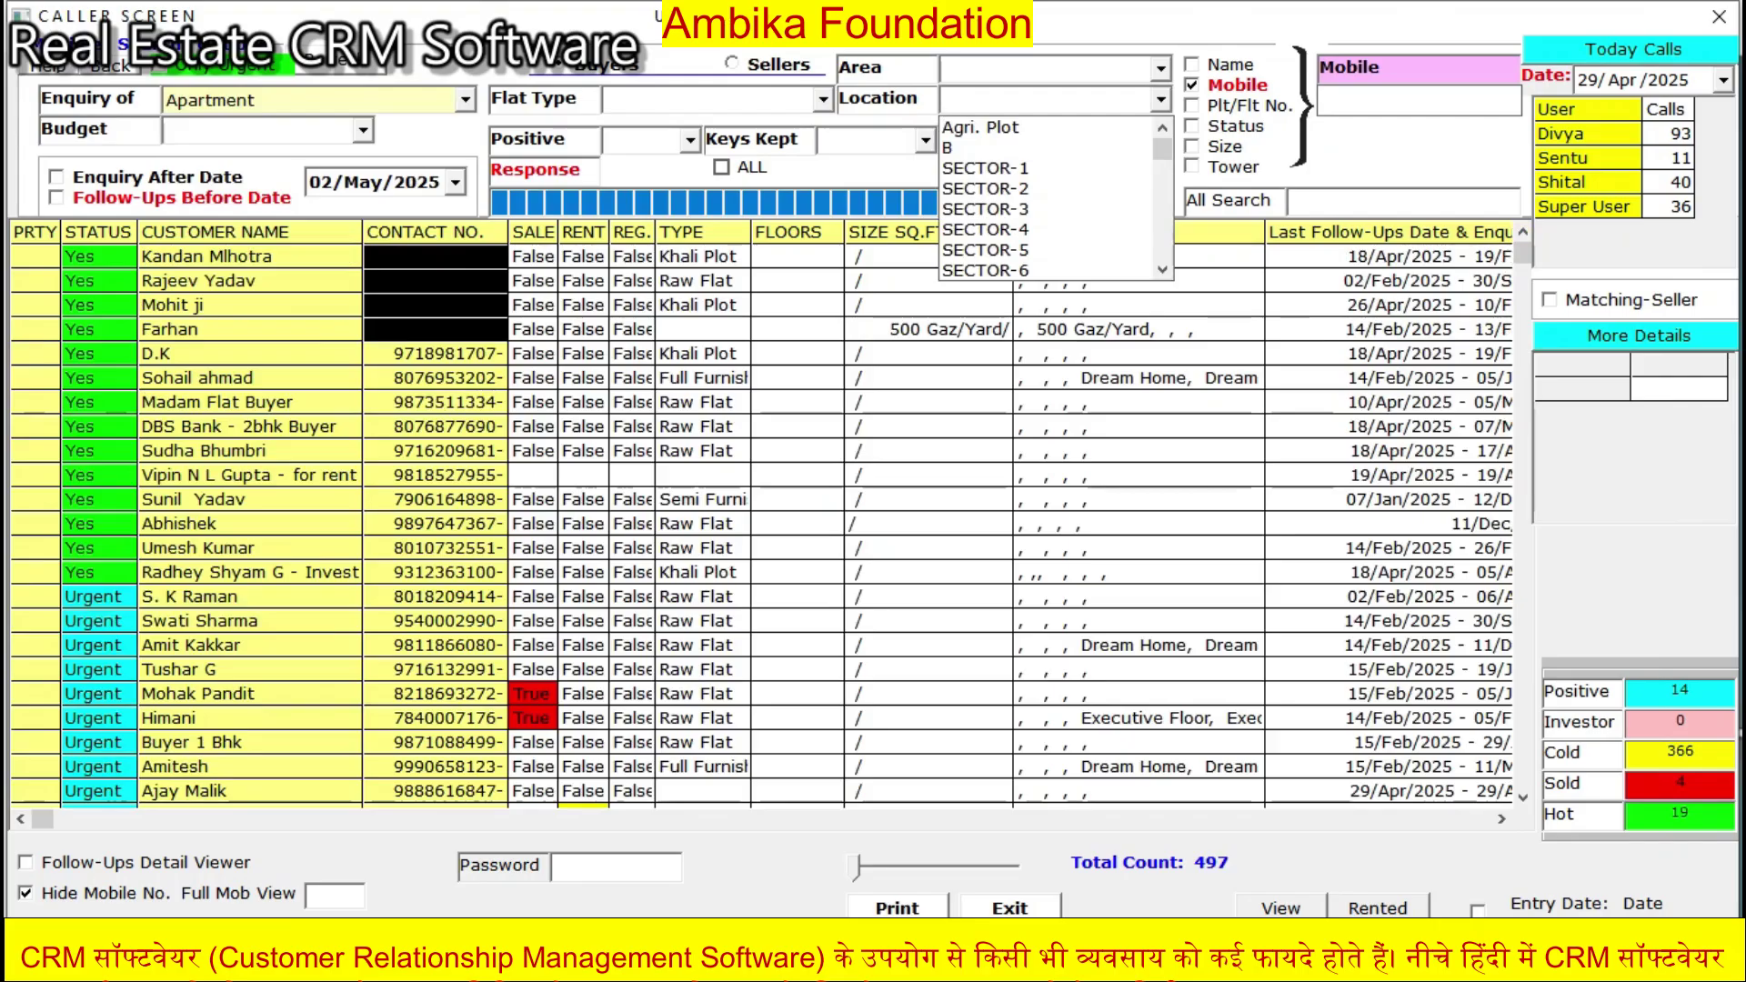
pyautogui.click(1161, 68)
pyautogui.click(1160, 68)
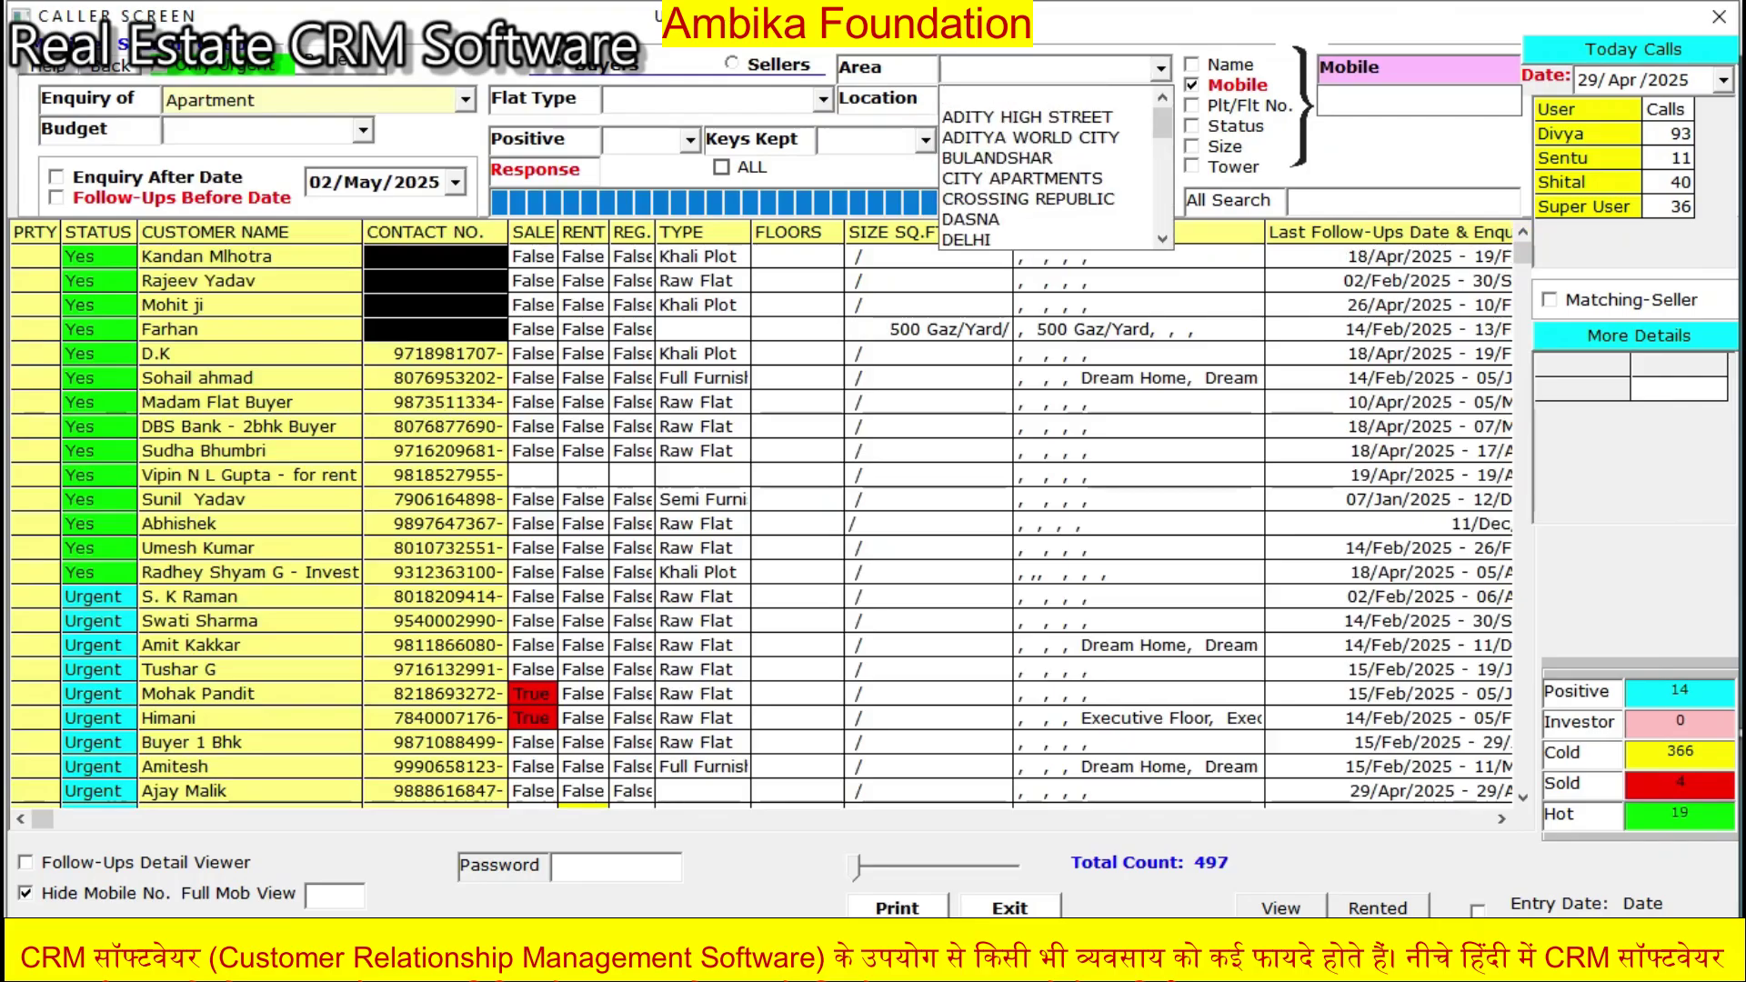
pyautogui.scroll(-2, 1045, 168)
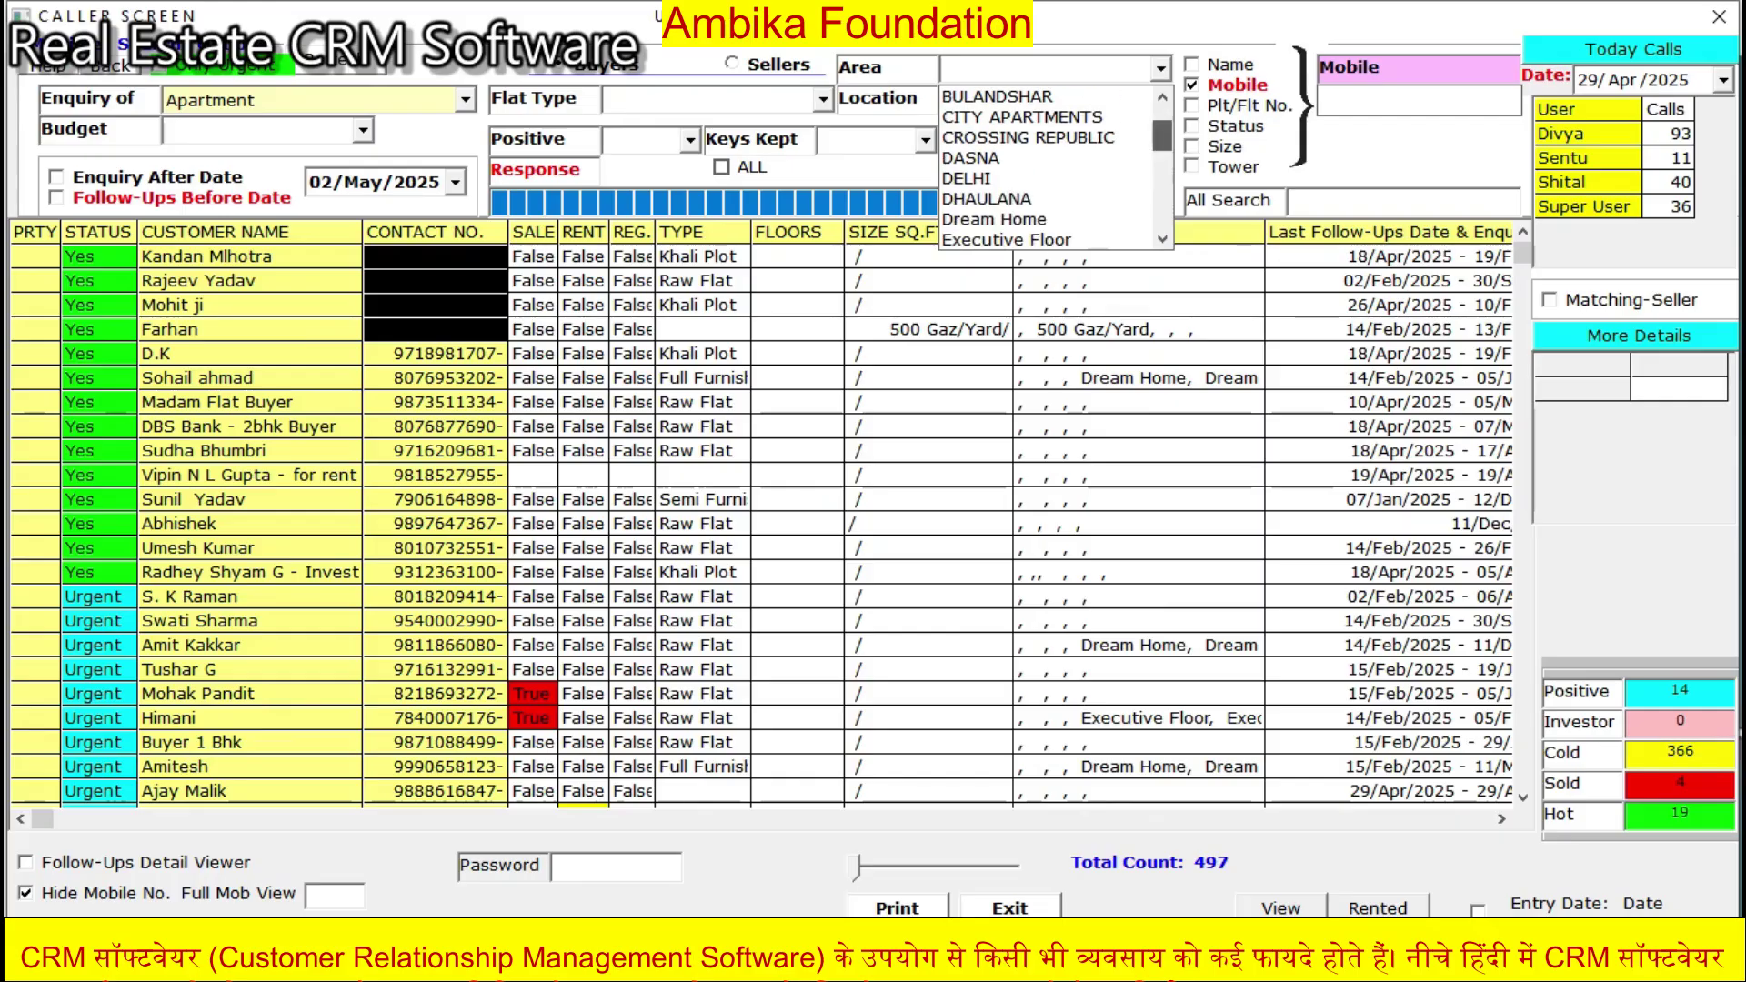
pyautogui.click(1007, 220)
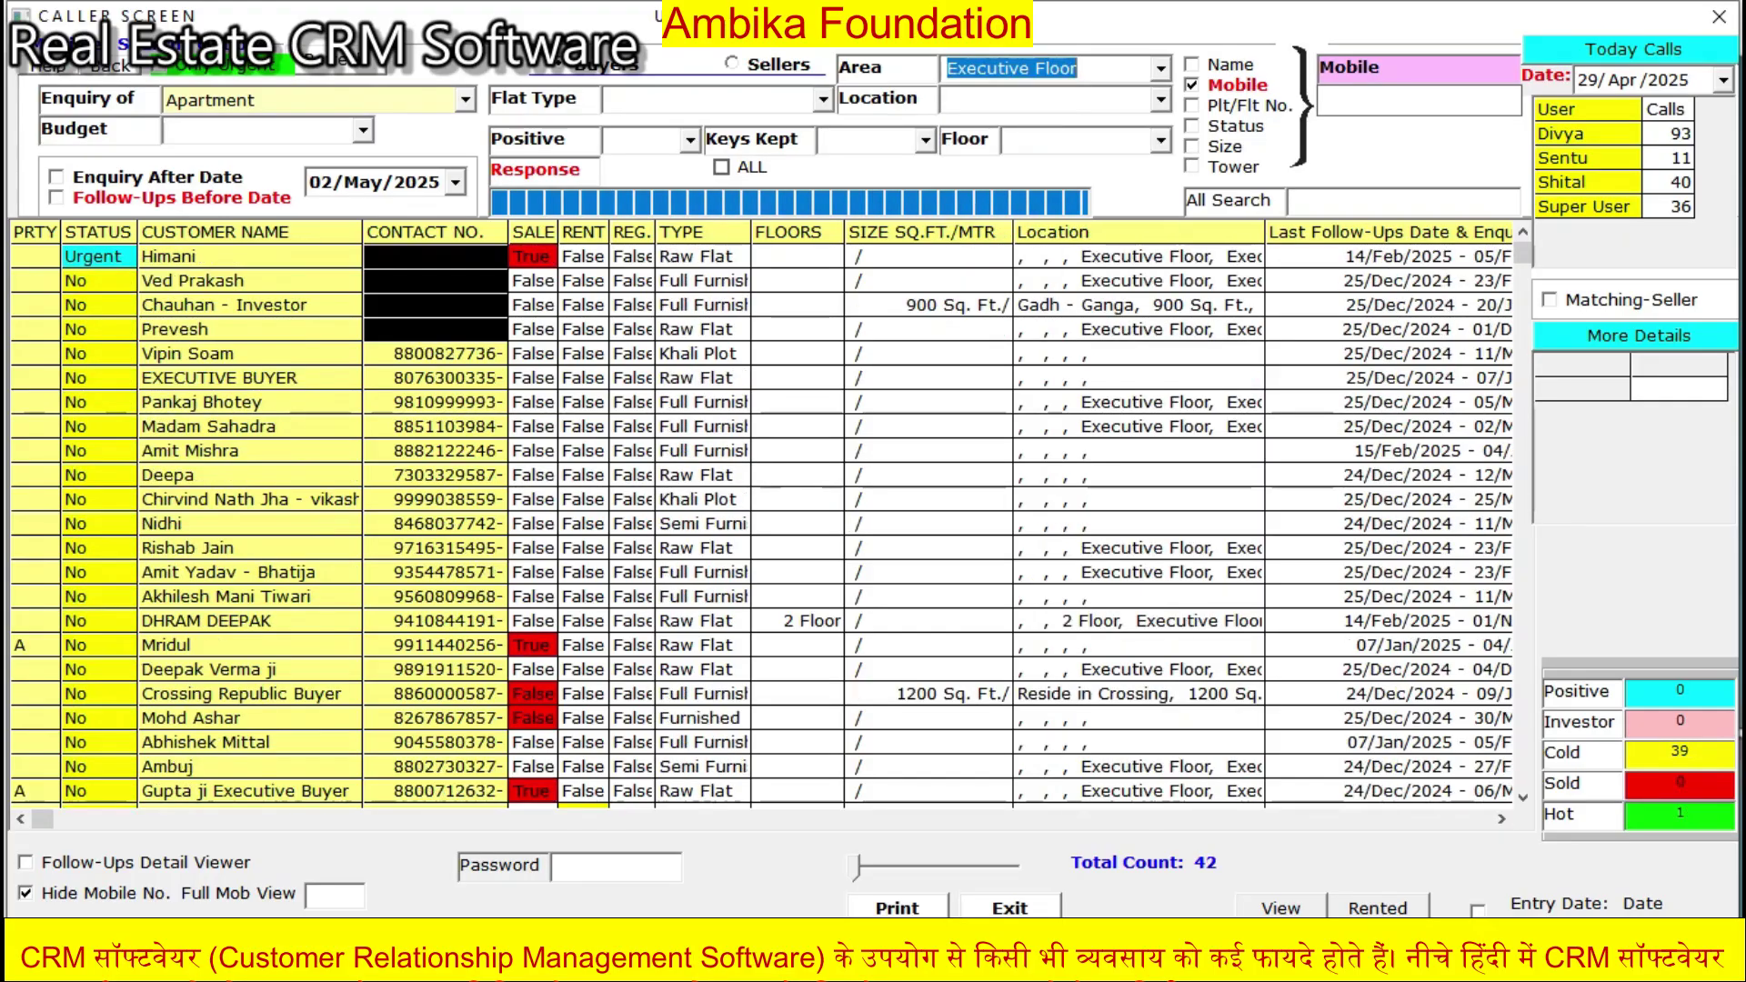
# - Switch the Executive Floor report to Sellers and review the first listed seller's follow-up history
pyautogui.click(772, 65)
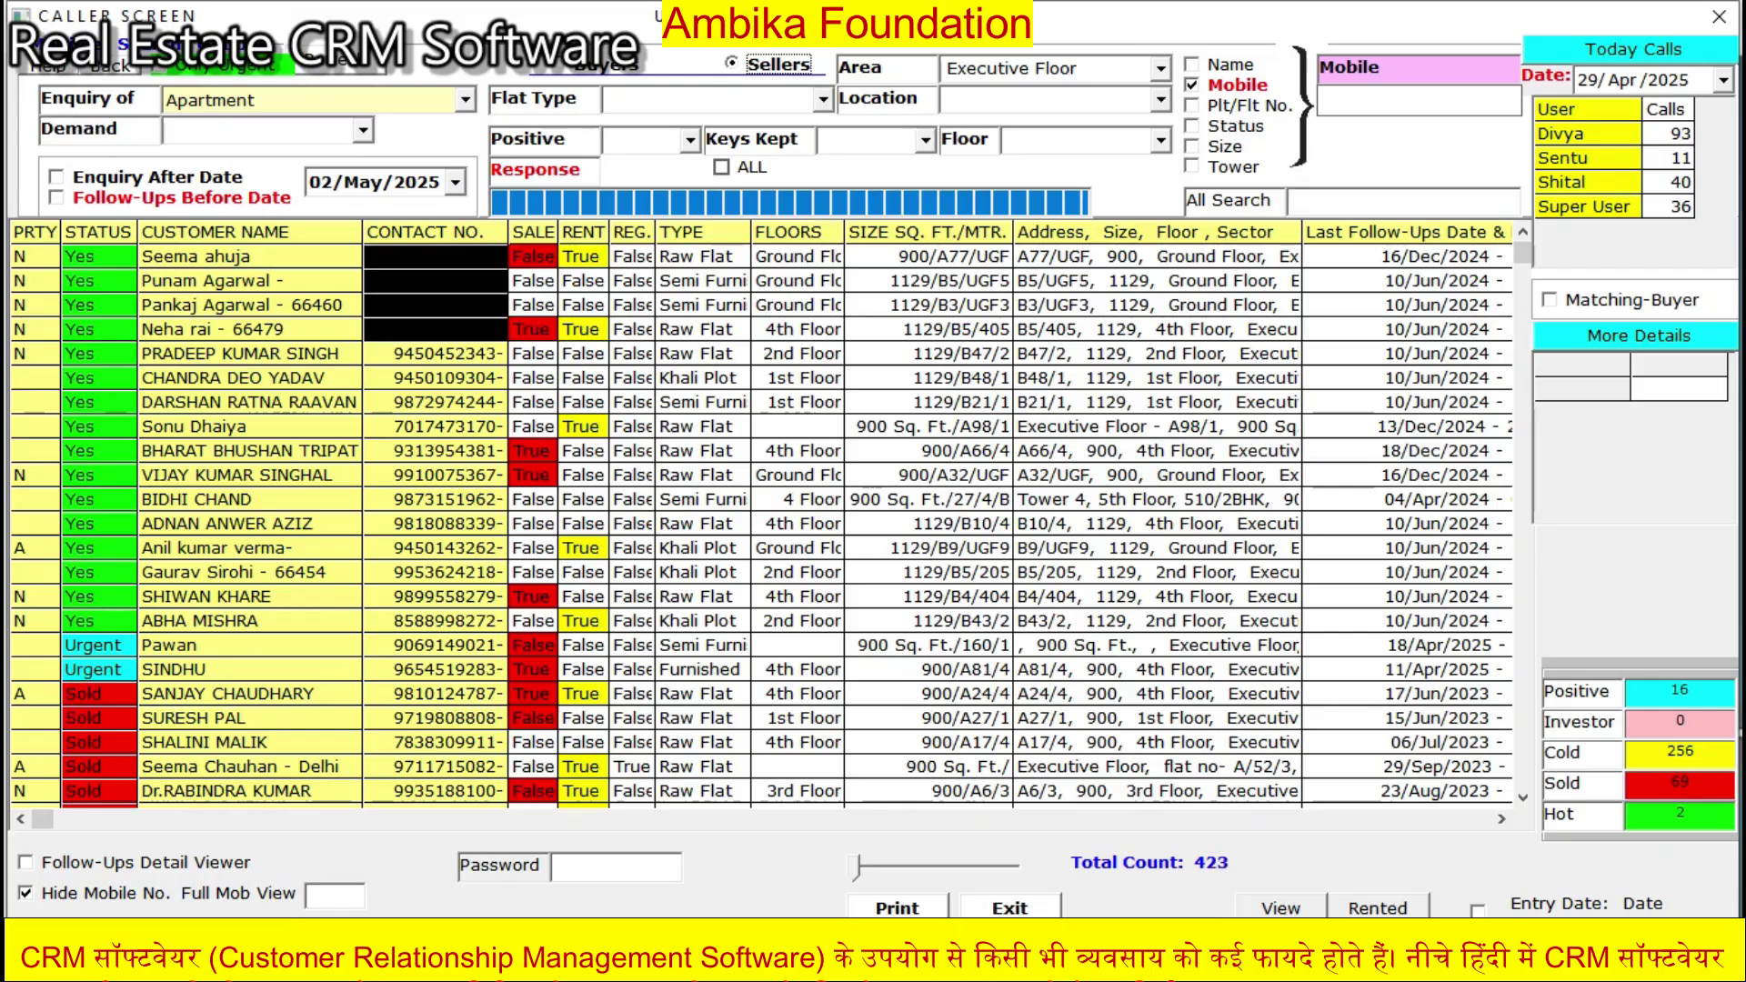
pyautogui.doubleClick(250, 256)
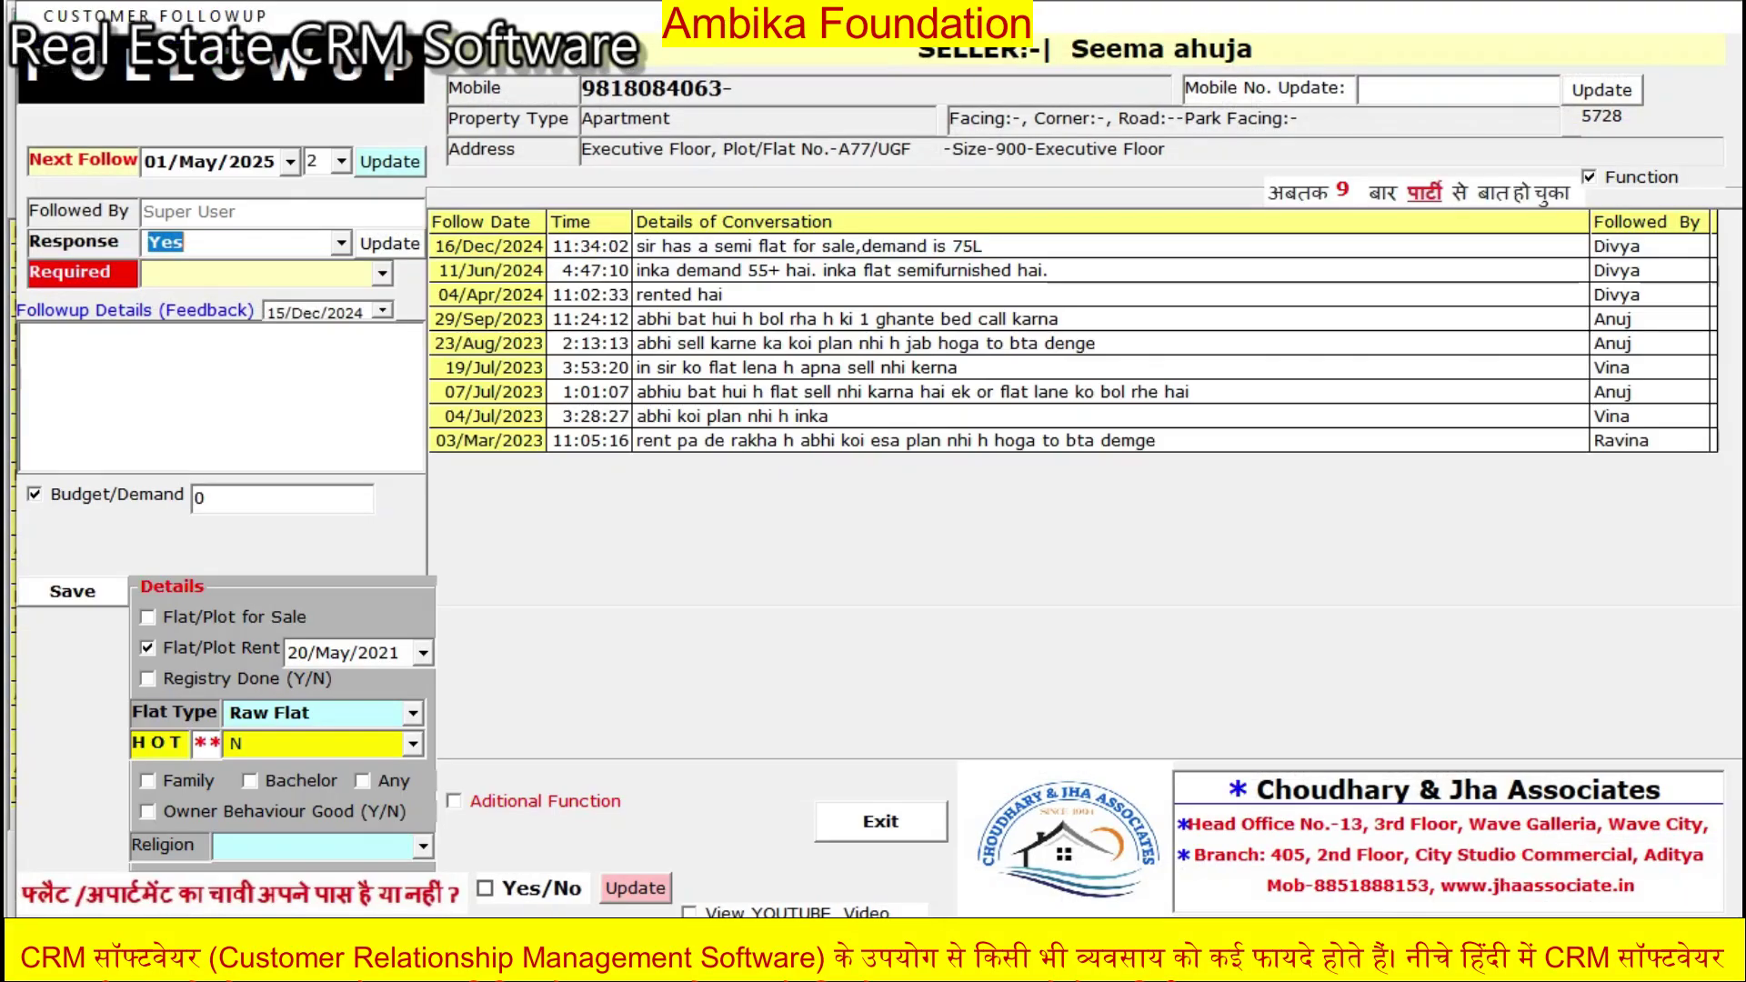
pyautogui.click(880, 821)
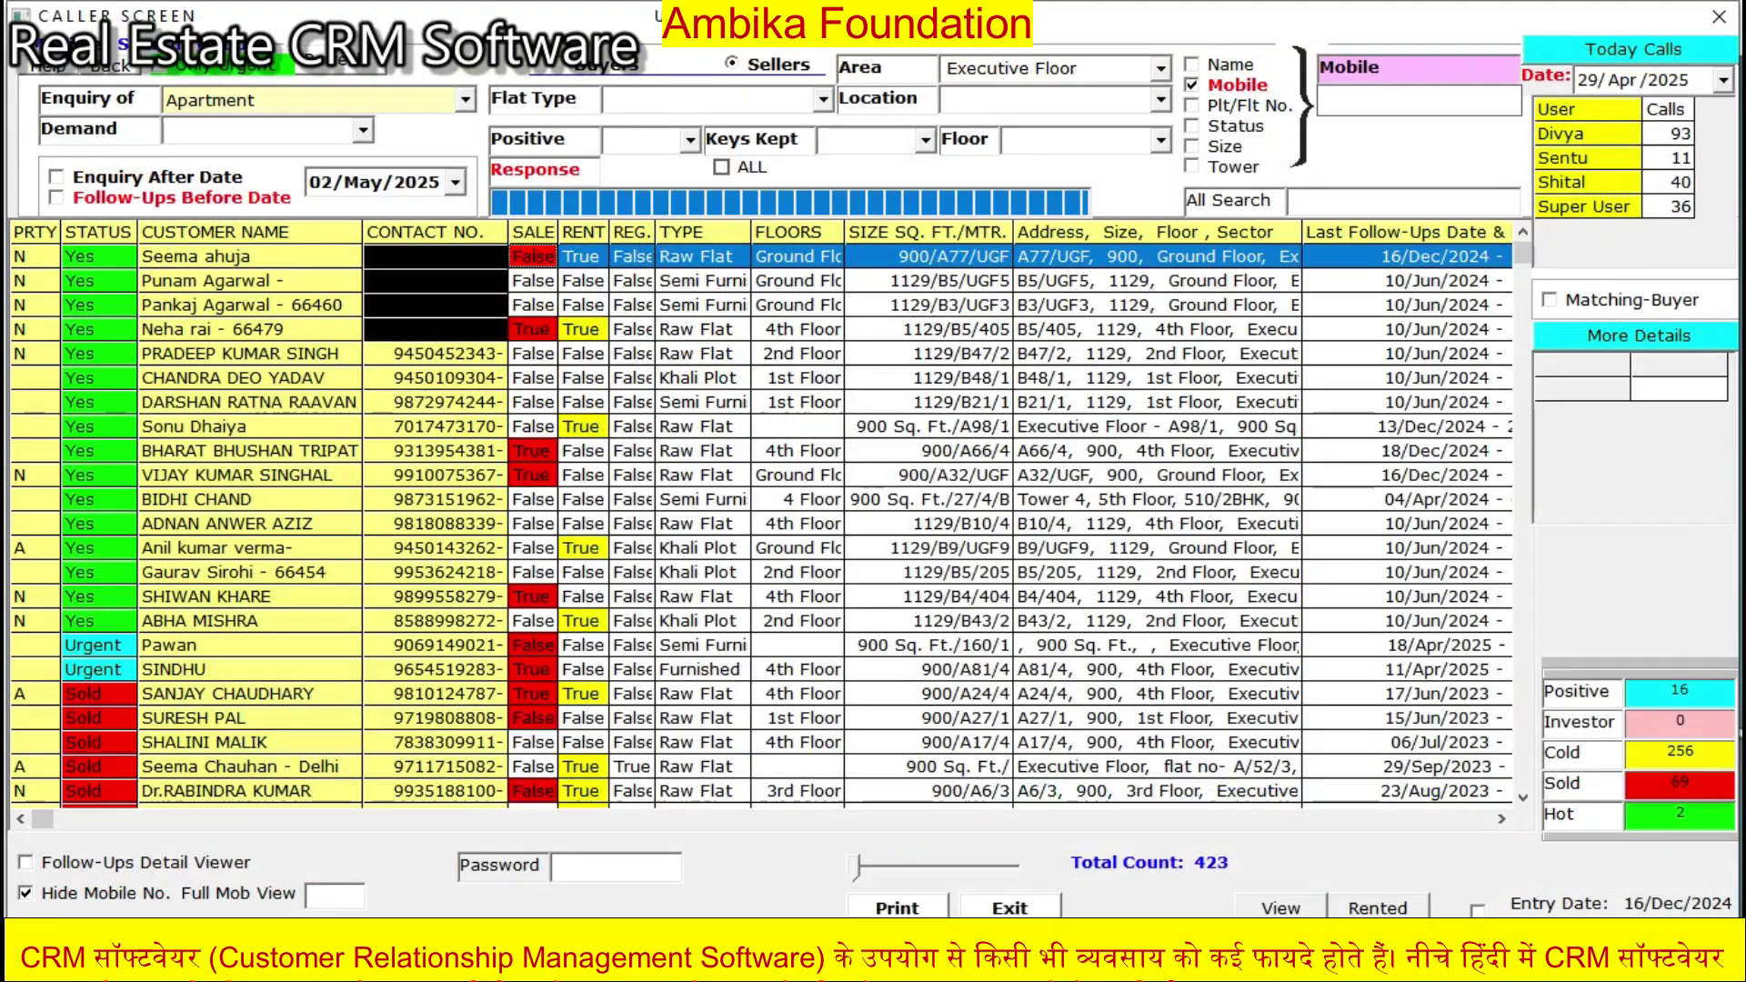
# - View the Customer Enquiry form, recheck the first Executive Floor seller's record, and reopen the enquiry form
pyautogui.click(110, 67)
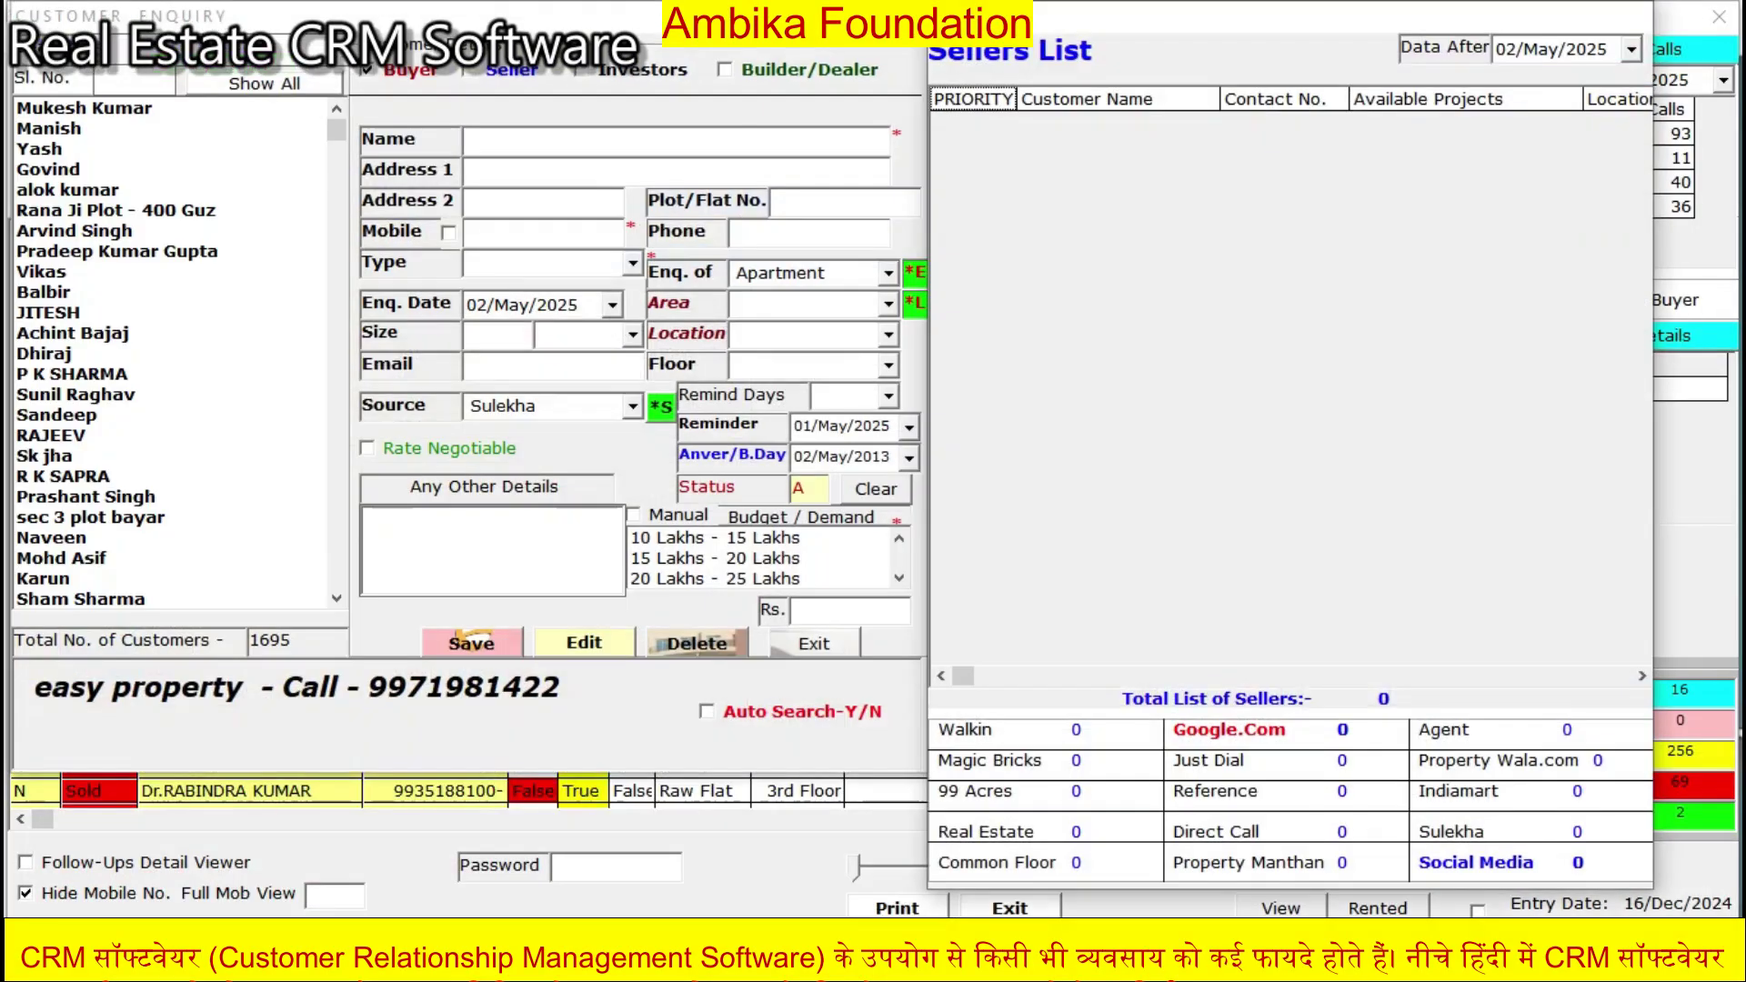
pyautogui.click(814, 644)
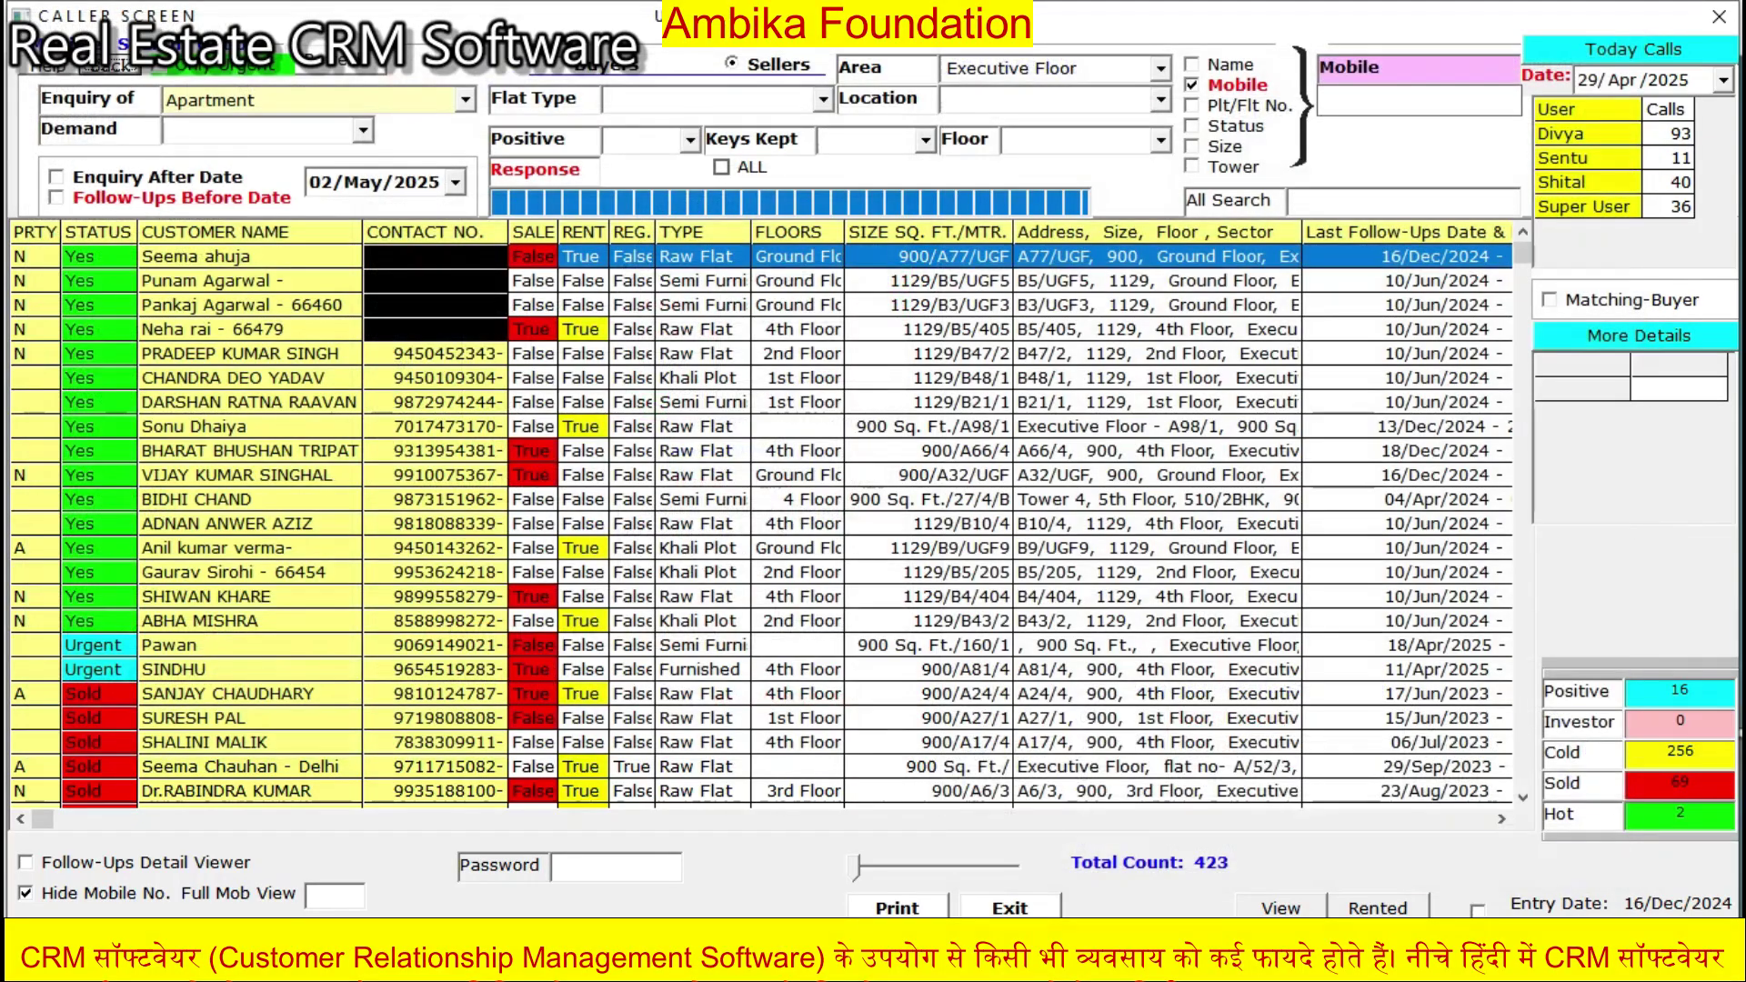
pyautogui.doubleClick(532, 257)
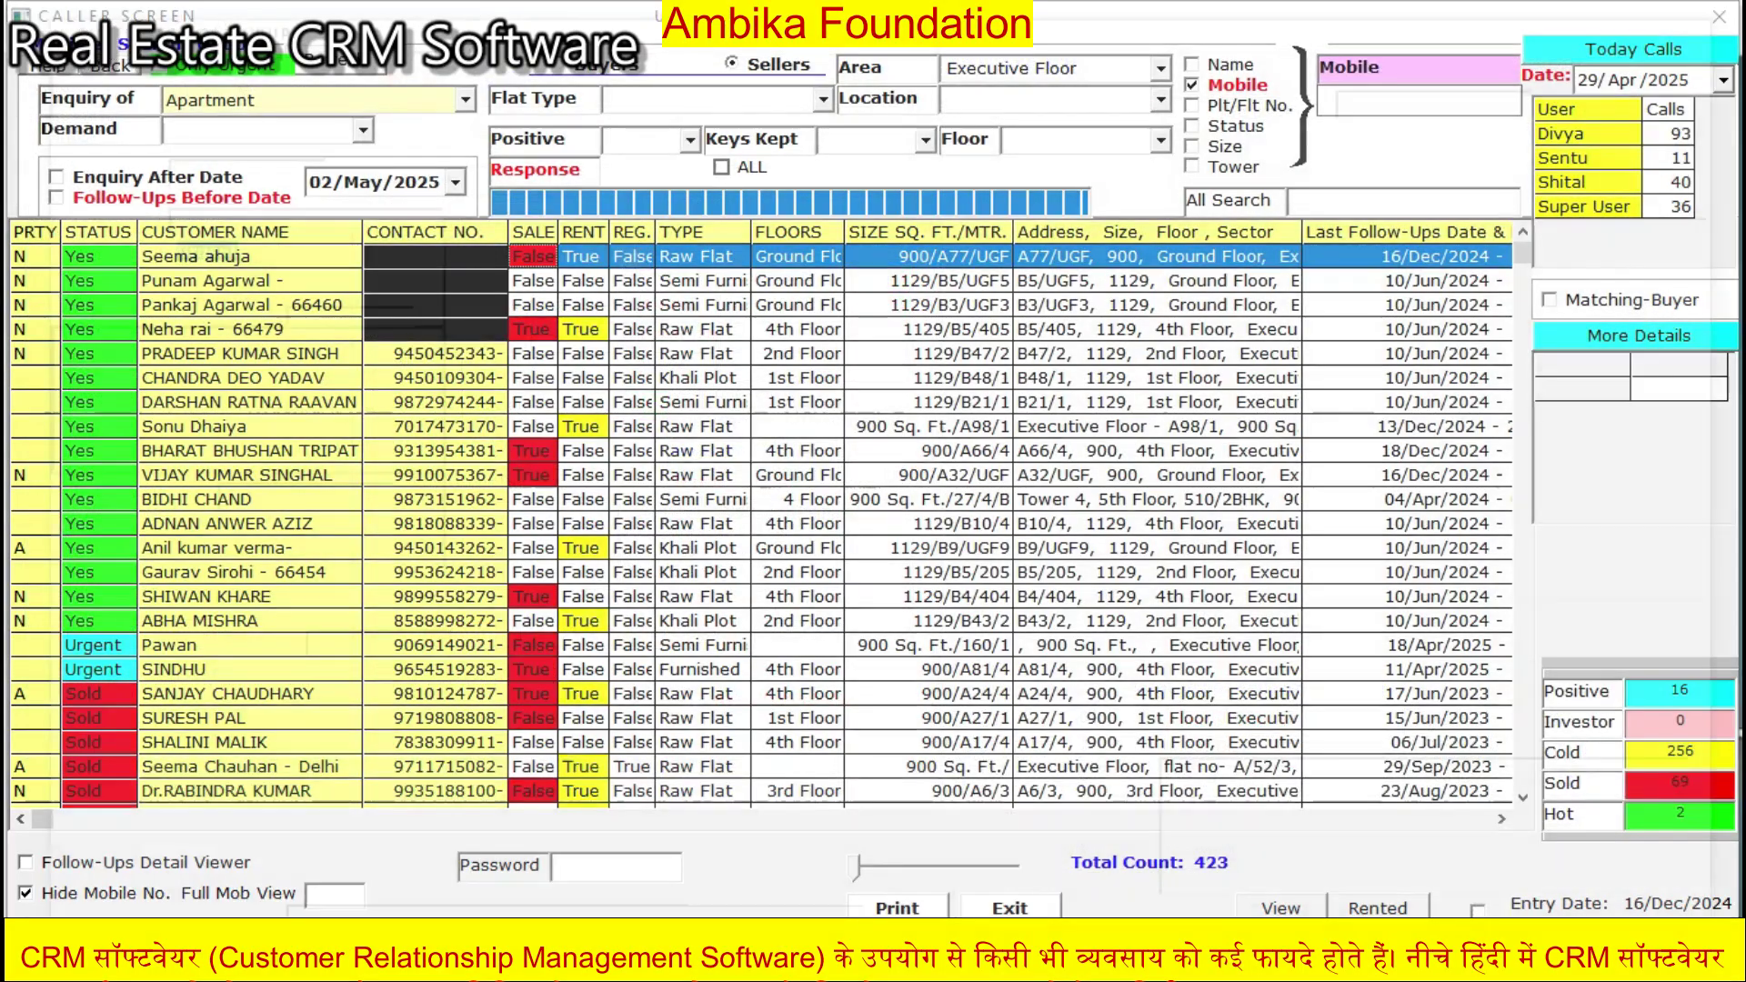
pyautogui.click(880, 821)
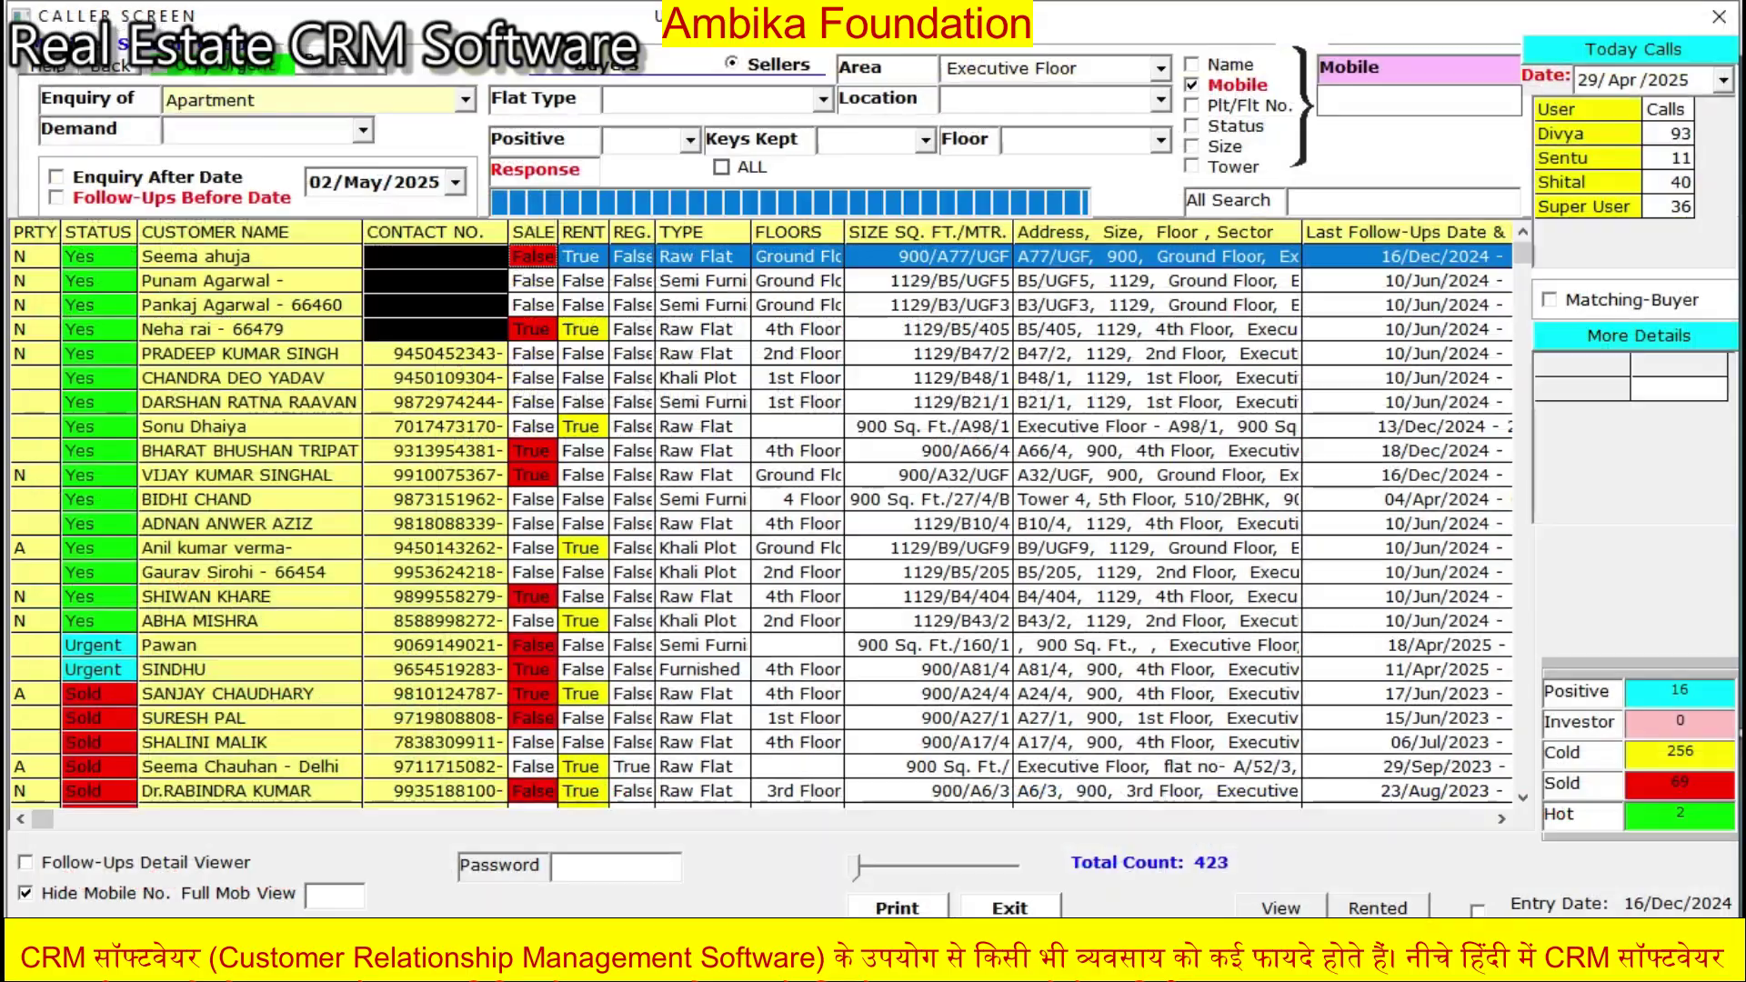
pyautogui.click(110, 67)
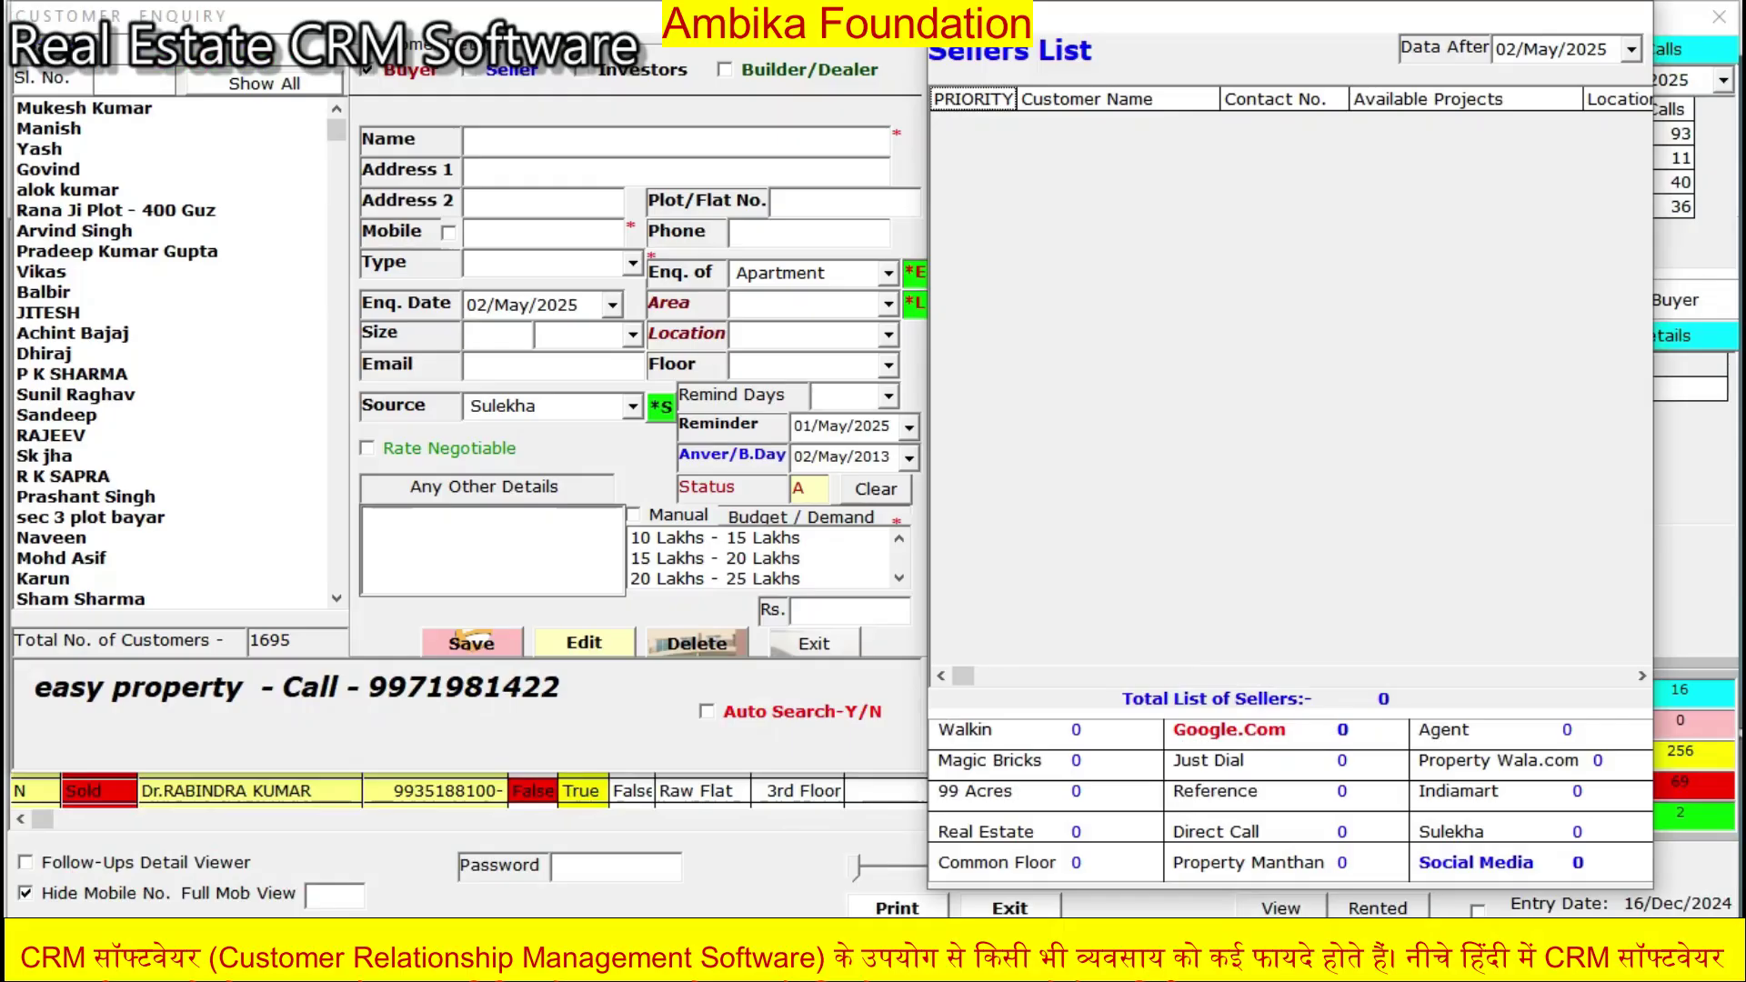
# - Close the enquiry form and browse through the Executive Floor sellers list
pyautogui.click(814, 644)
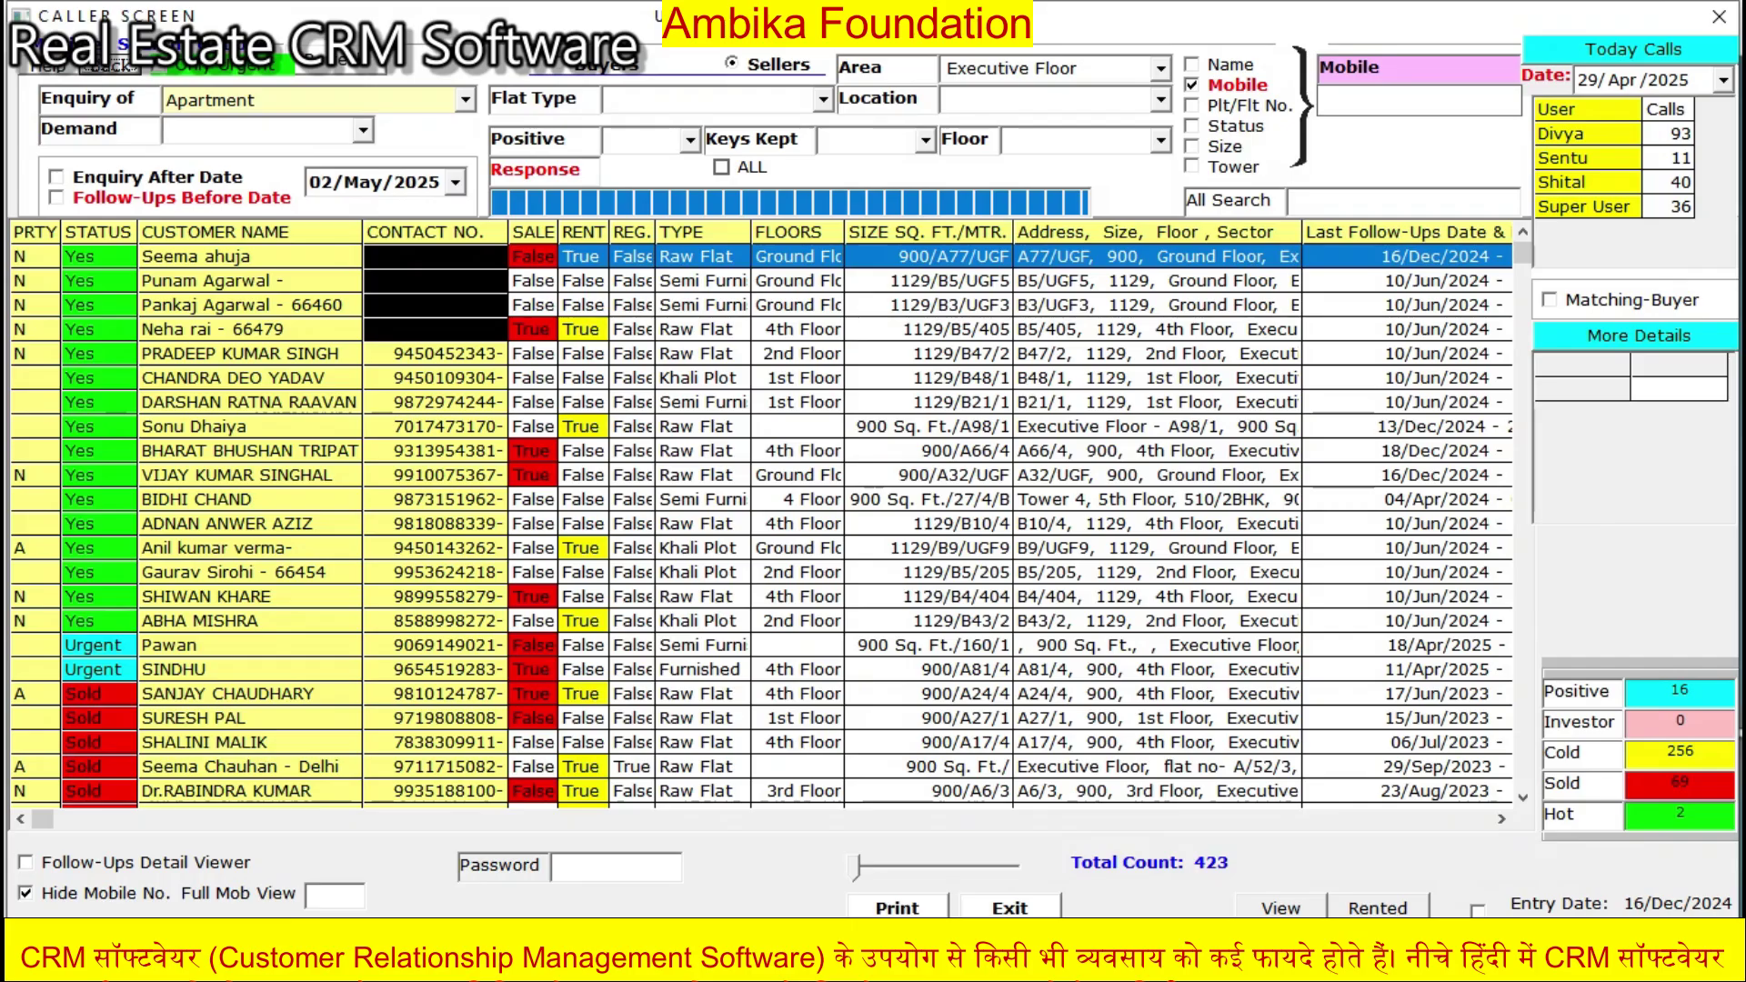
pyautogui.click(146, 44)
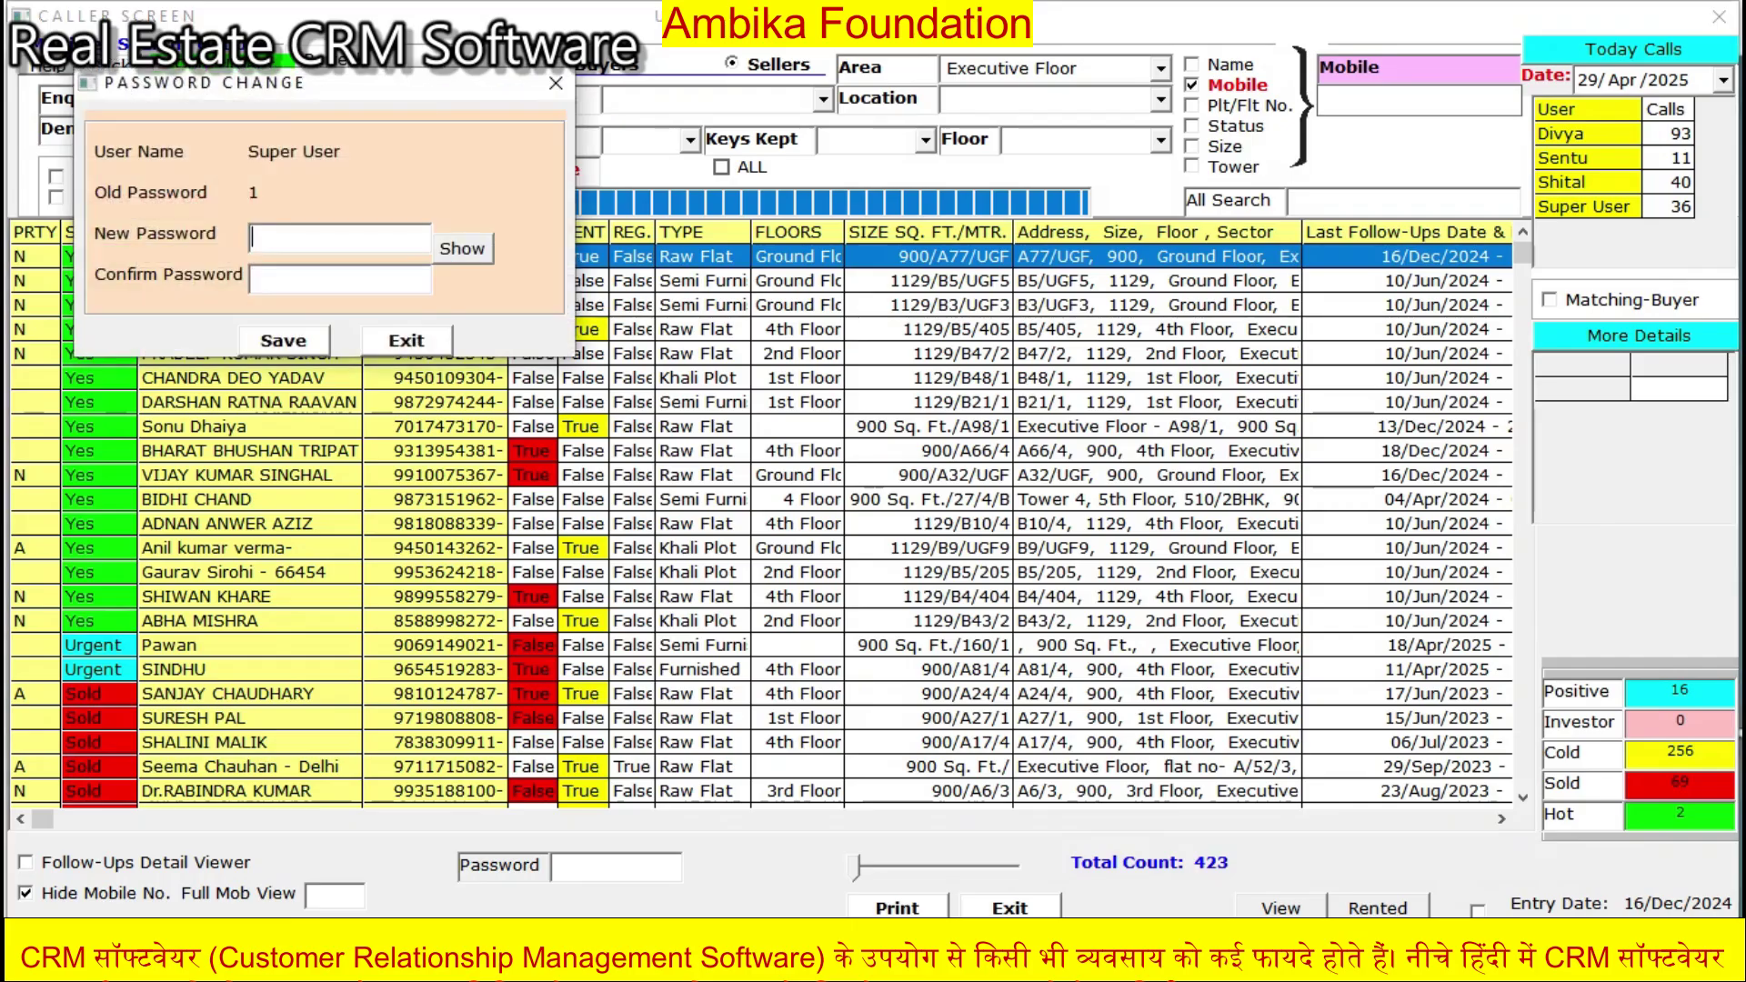
pyautogui.press('Escape')
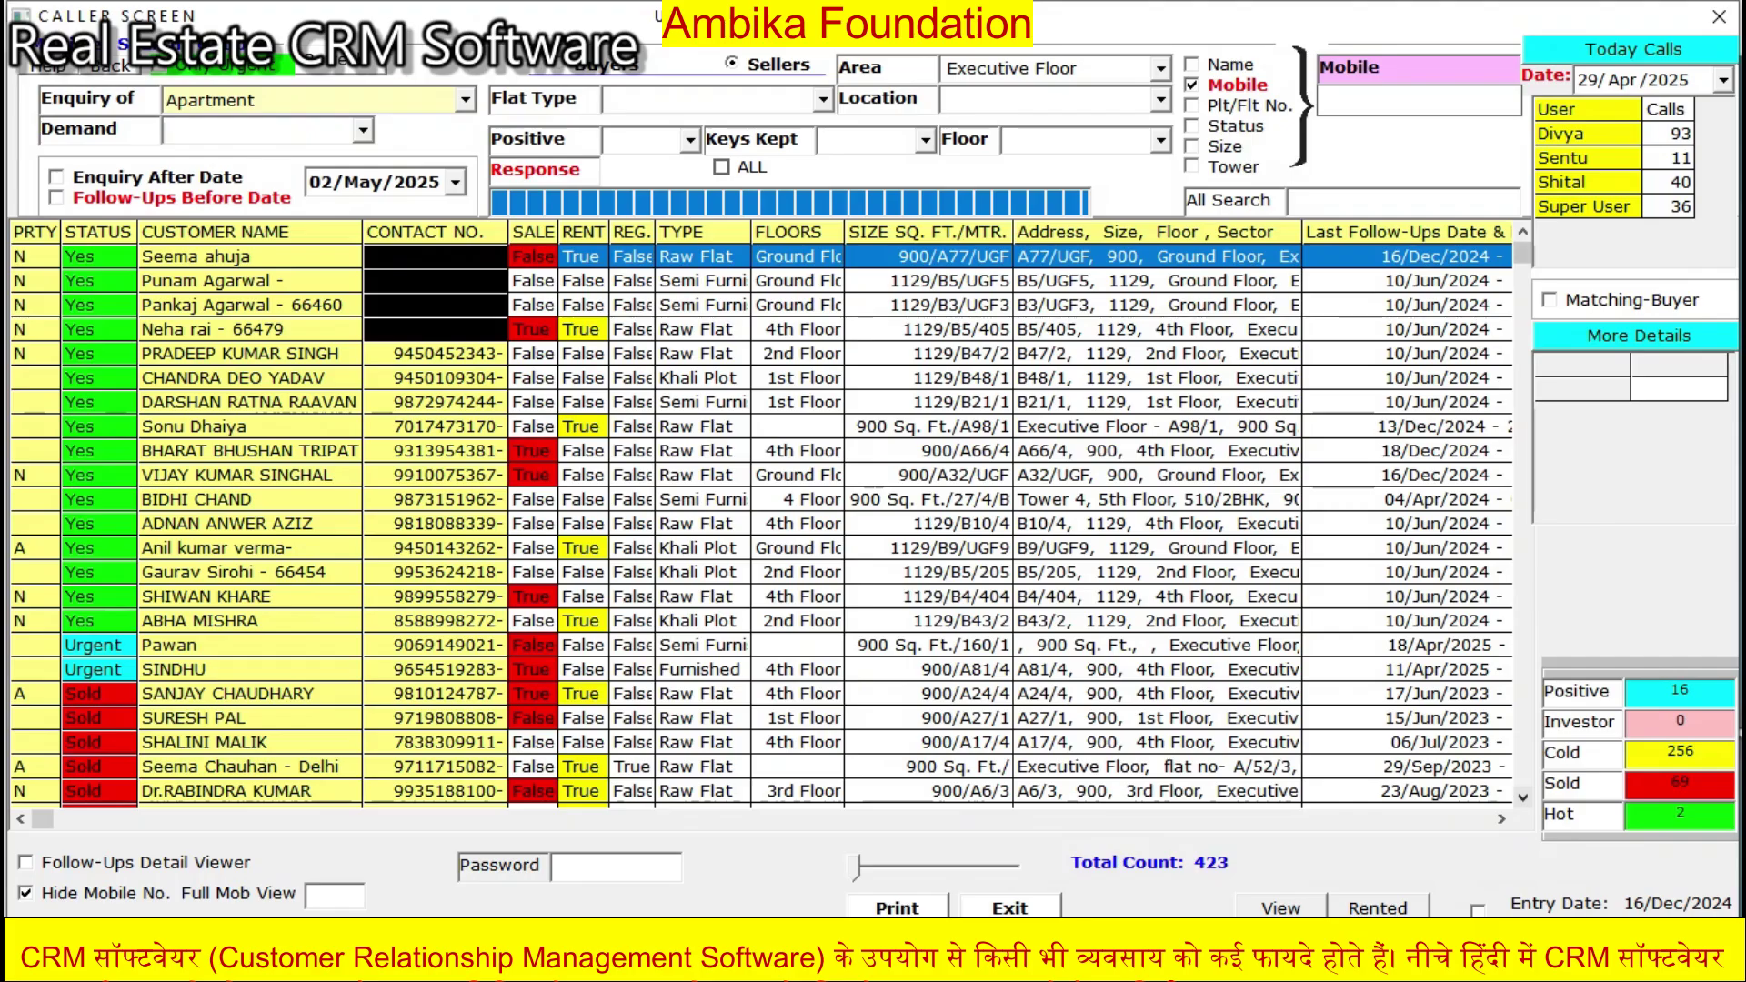
pyautogui.click(1522, 775)
pyautogui.scroll(-20, 762, 523)
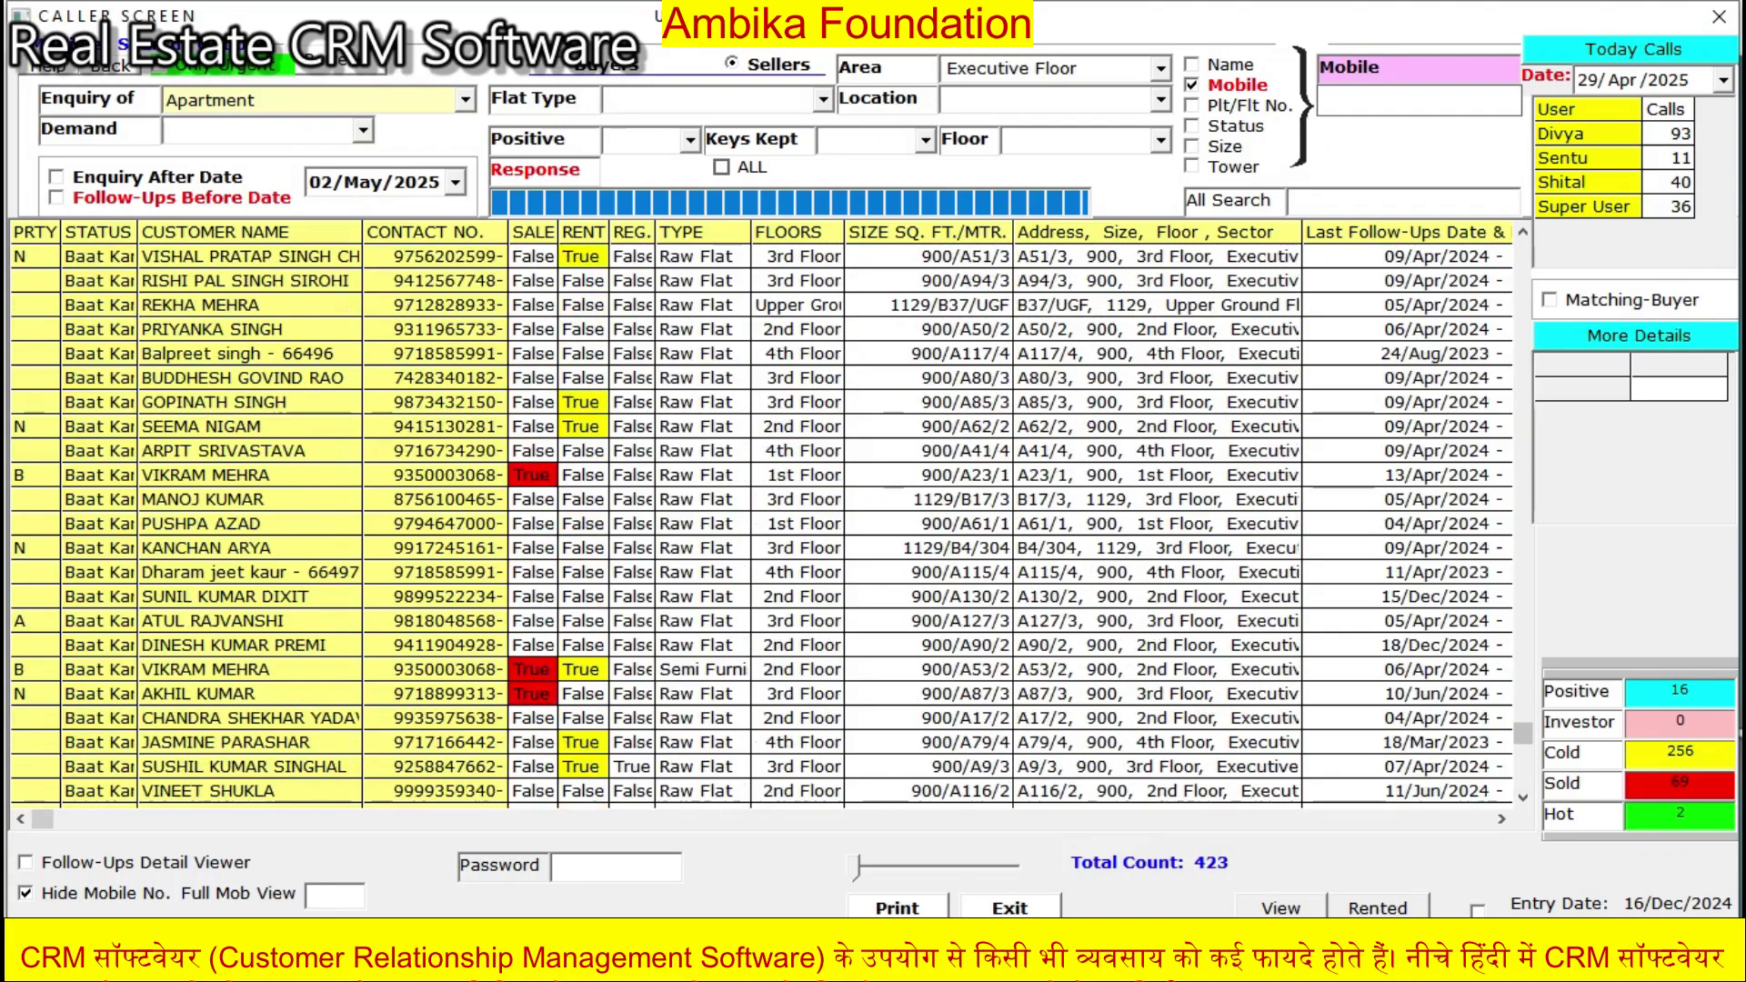
pyautogui.scroll(20, 762, 524)
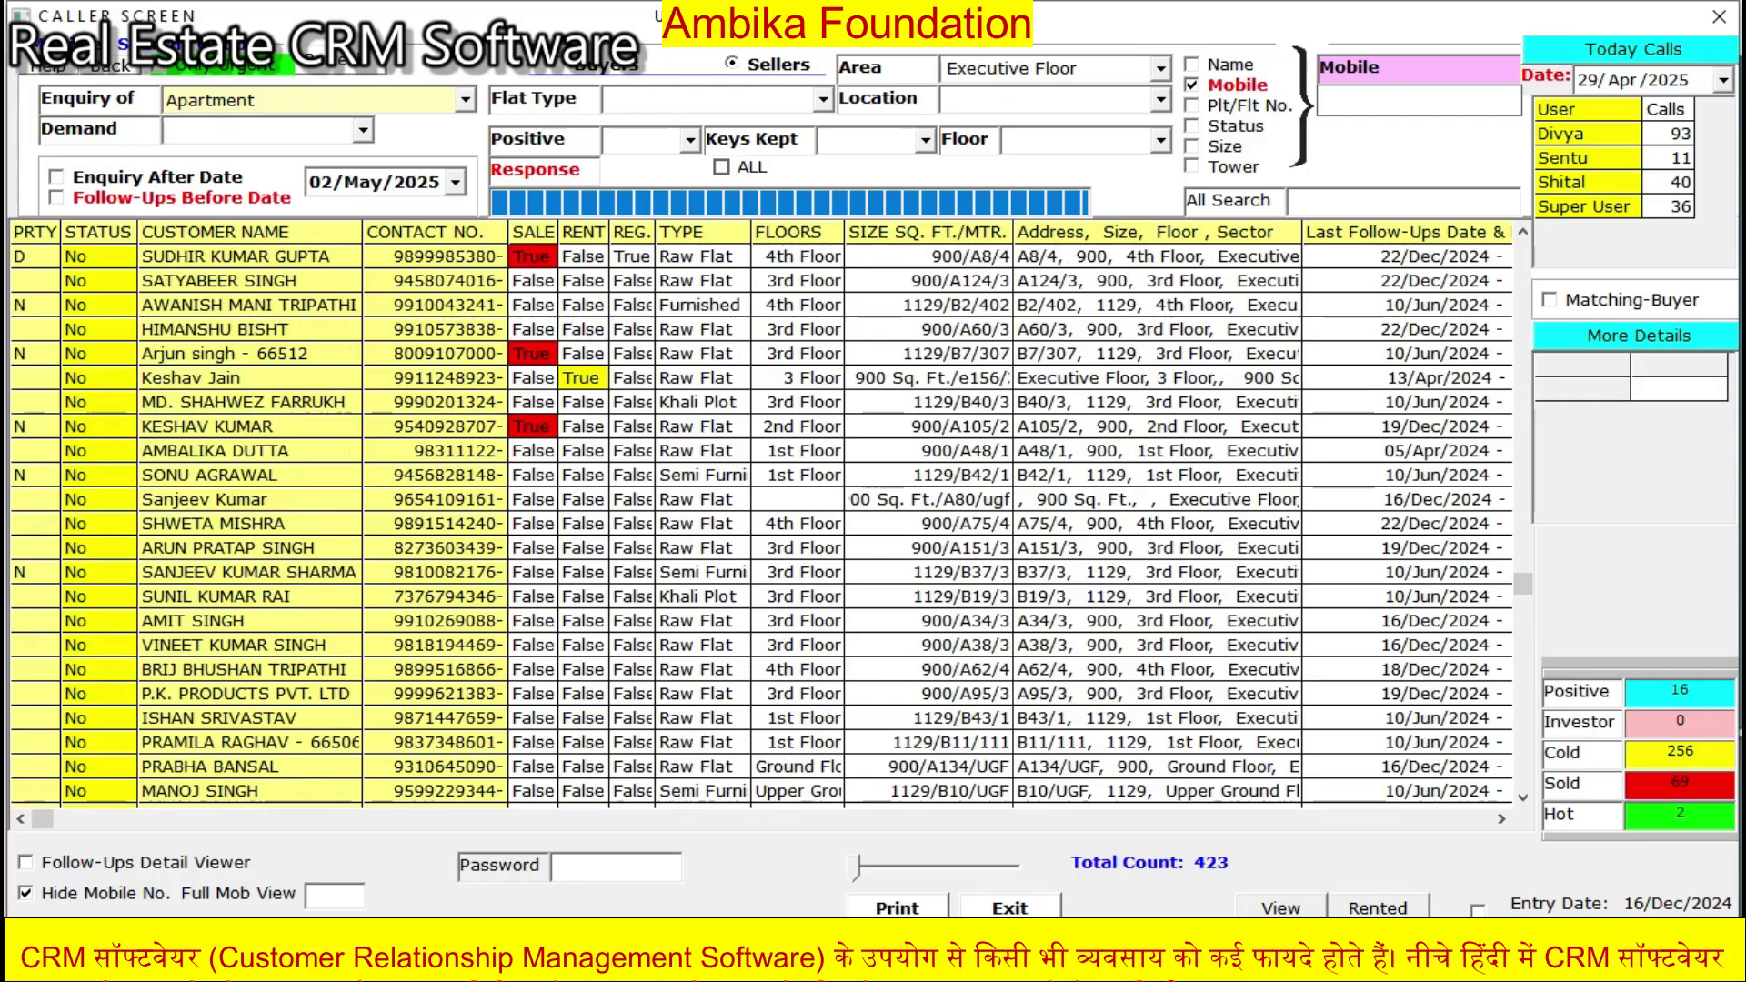
# - Switch the Executive Floor report to Buyers and review the first listed buyer's follow-up history and latest conversation note
pyautogui.click(601, 65)
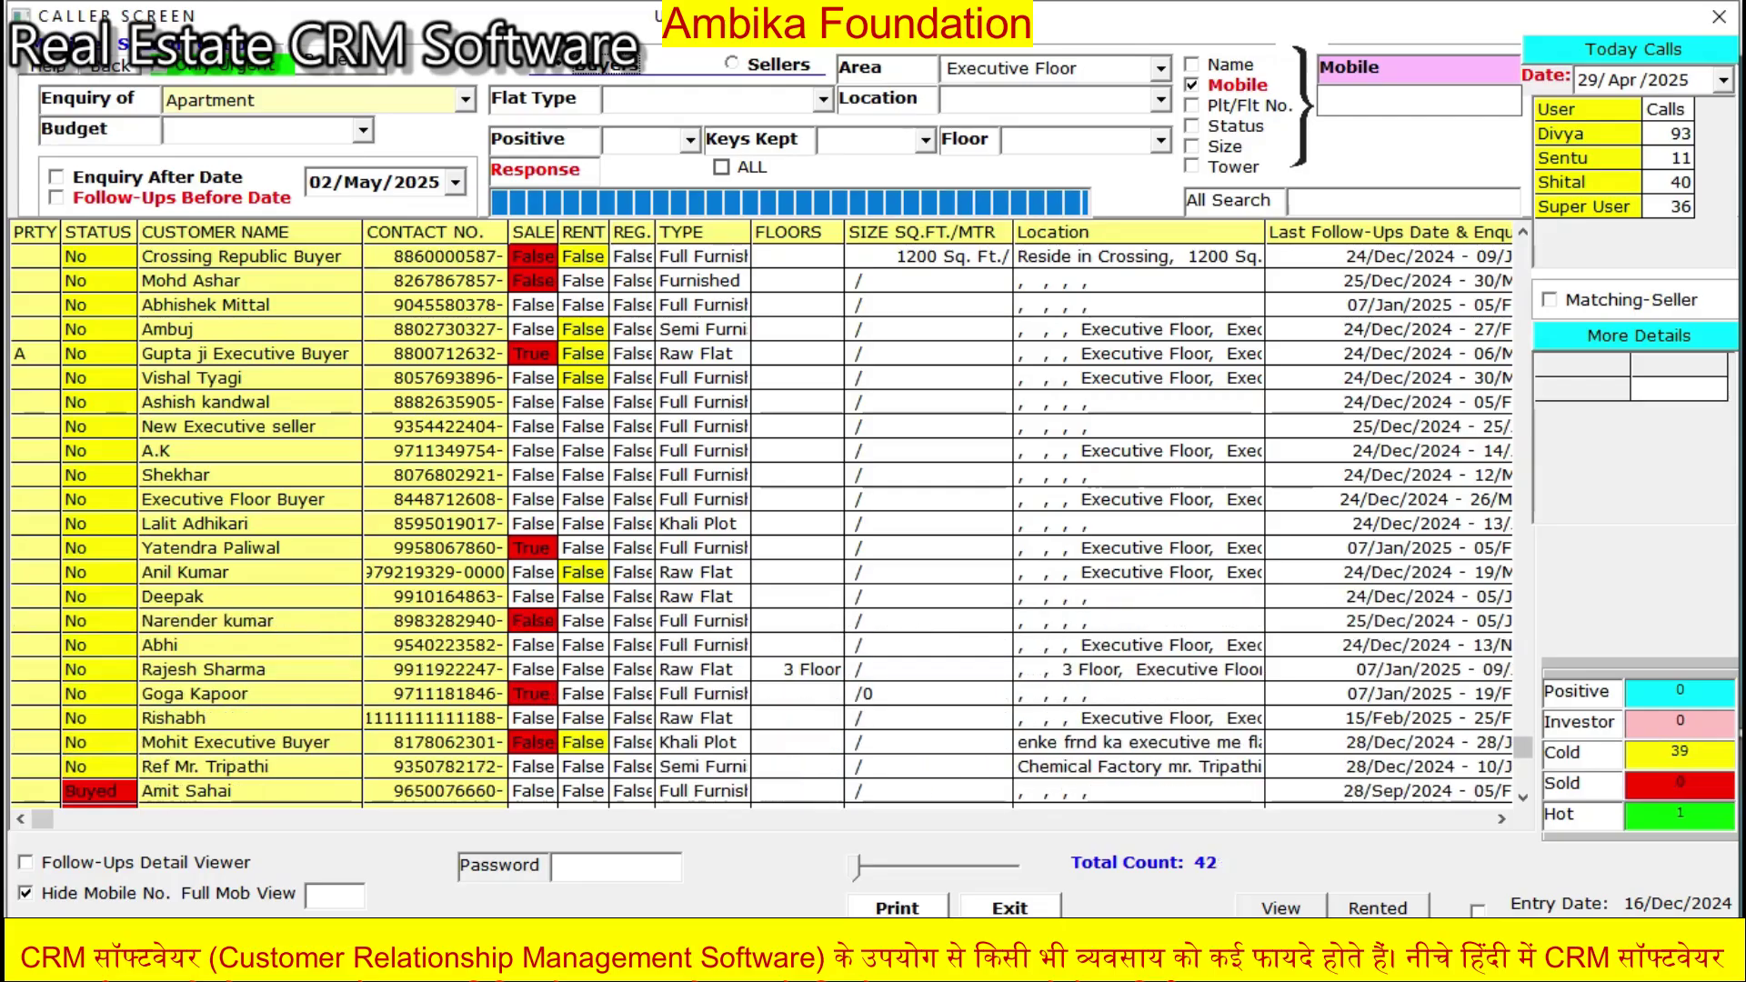
pyautogui.moveTo(1523, 748); pyautogui.dragTo(1523, 252)
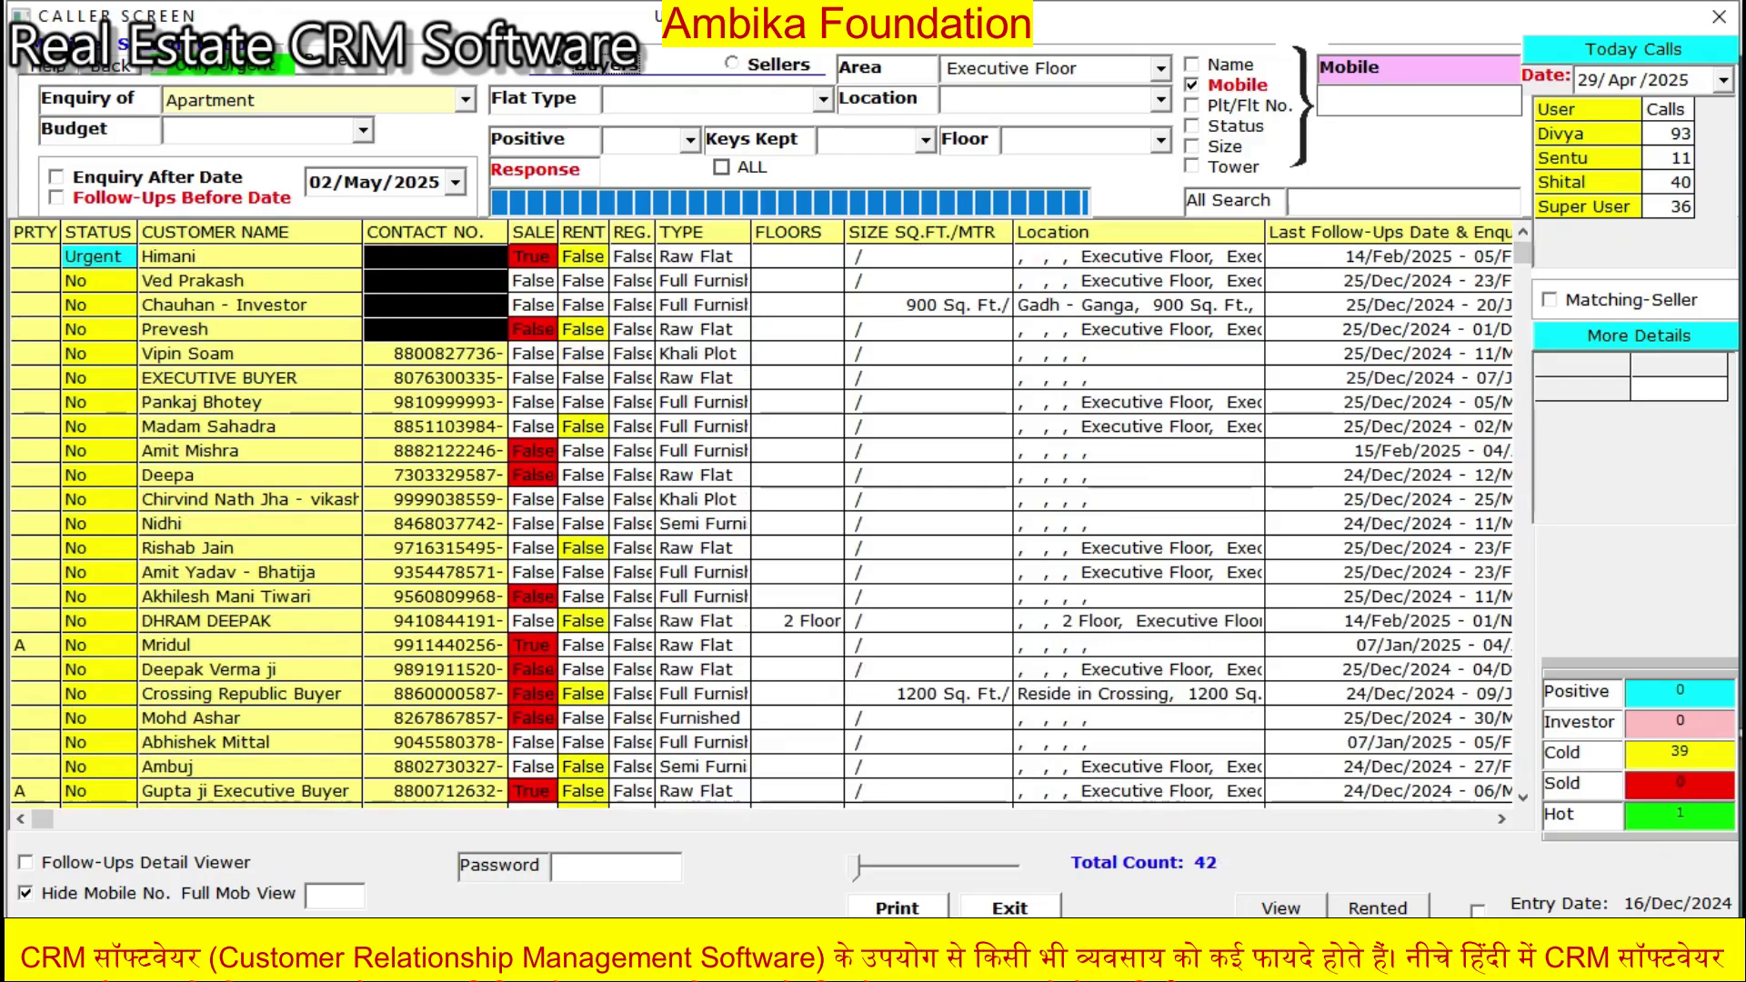
pyautogui.click(1389, 256)
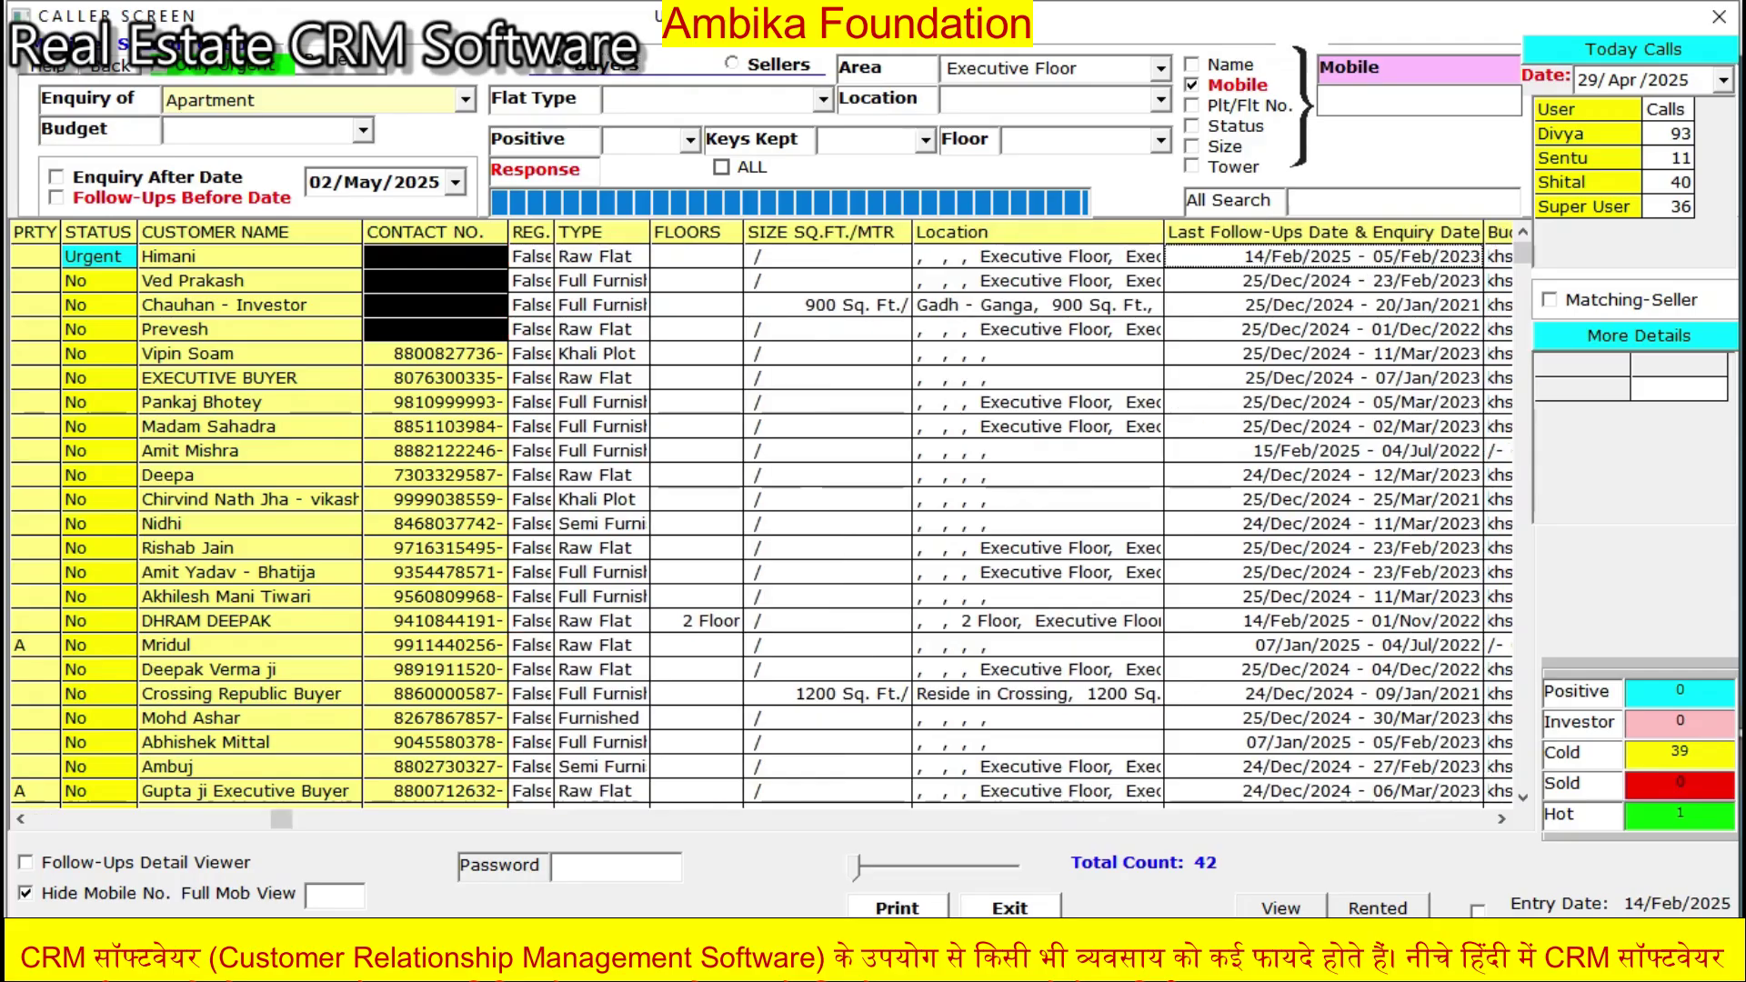
pyautogui.doubleClick(1390, 257)
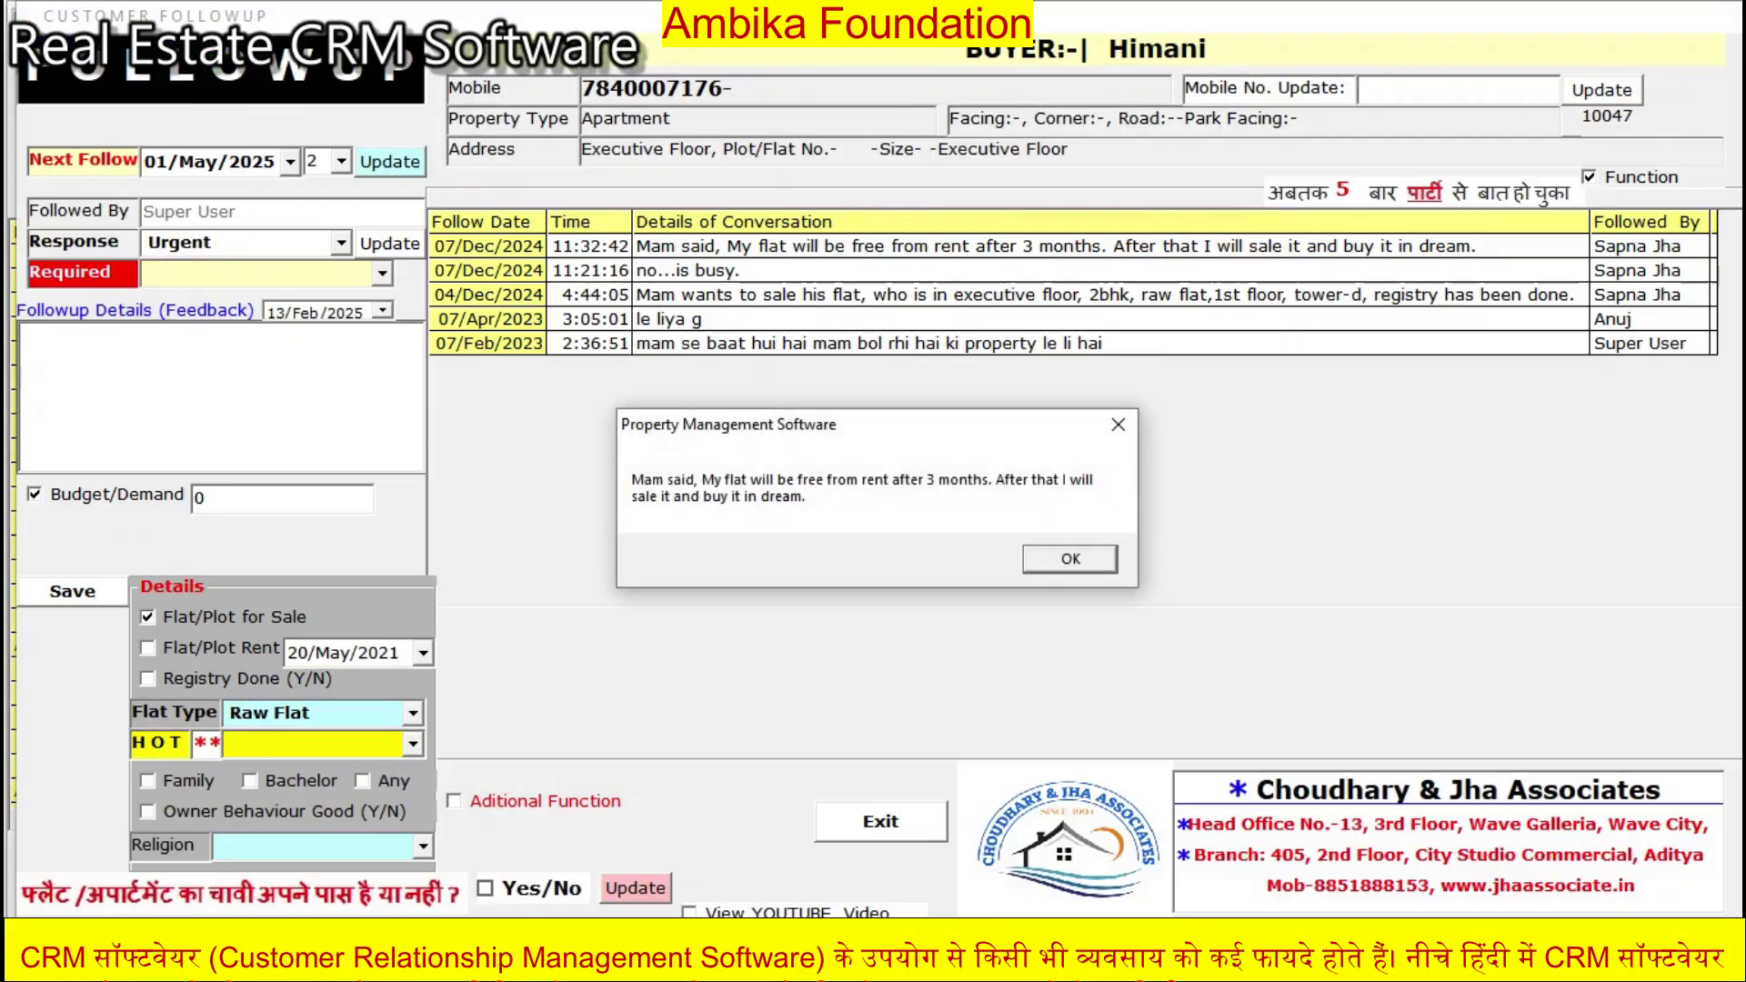
pyautogui.press('Return')
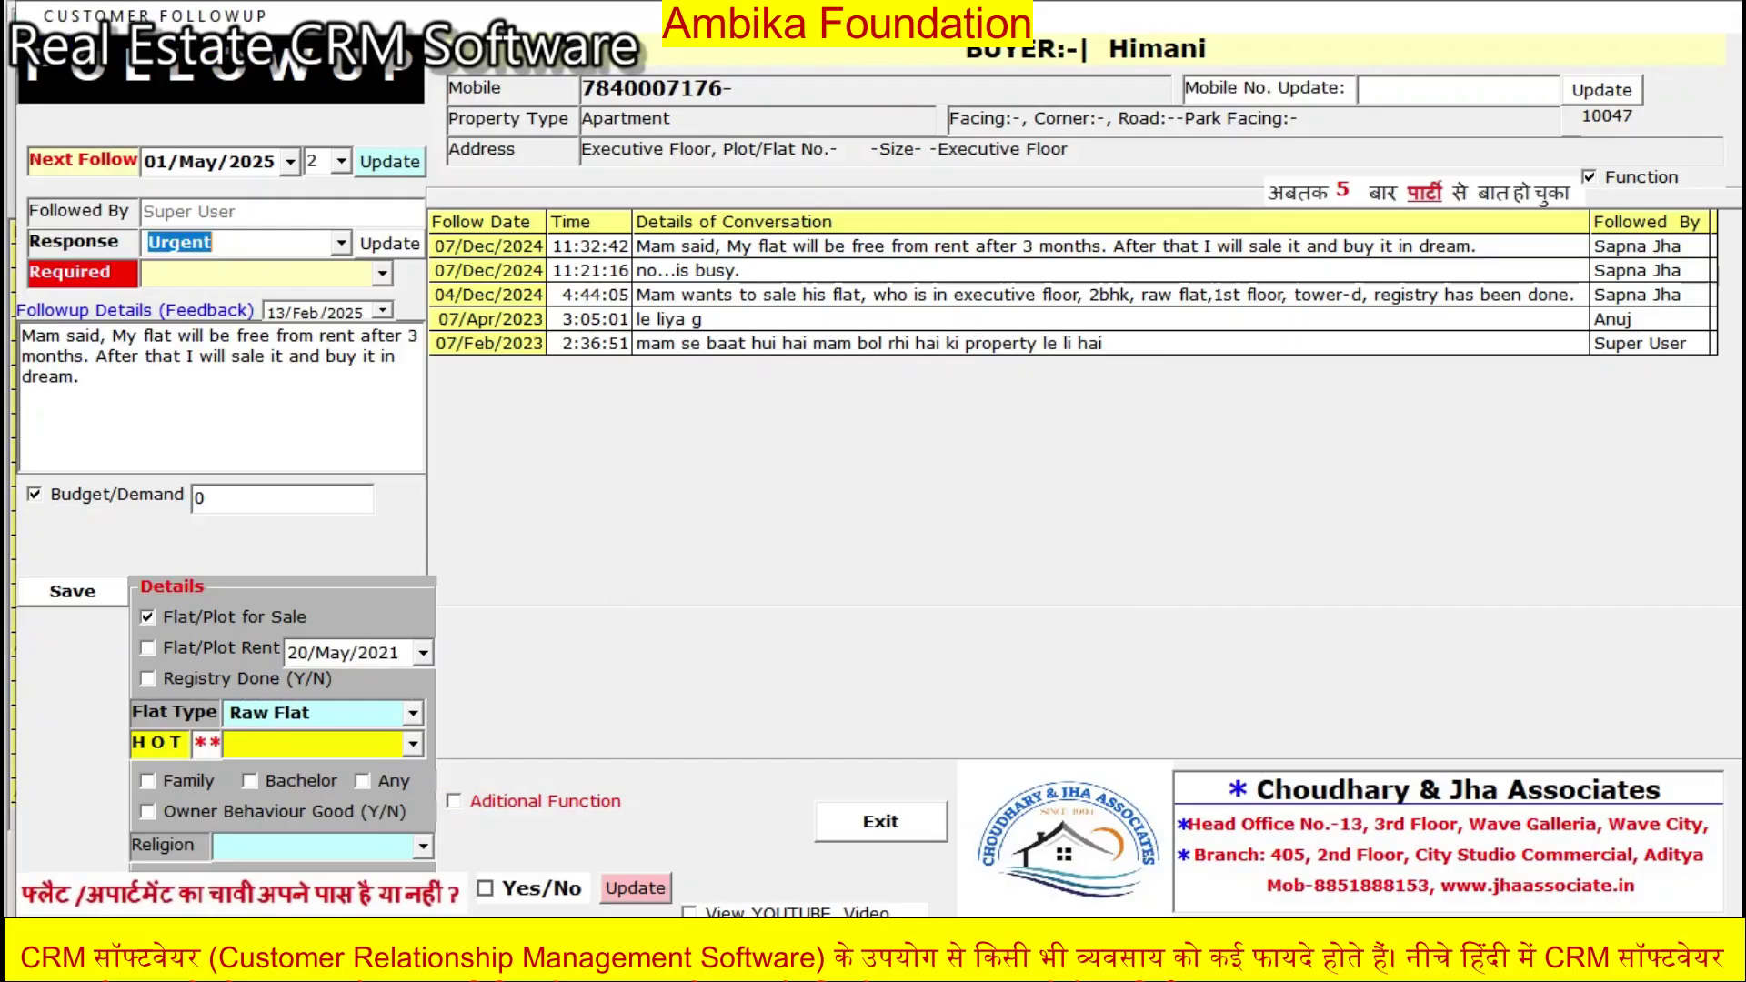
pyautogui.press('Escape')
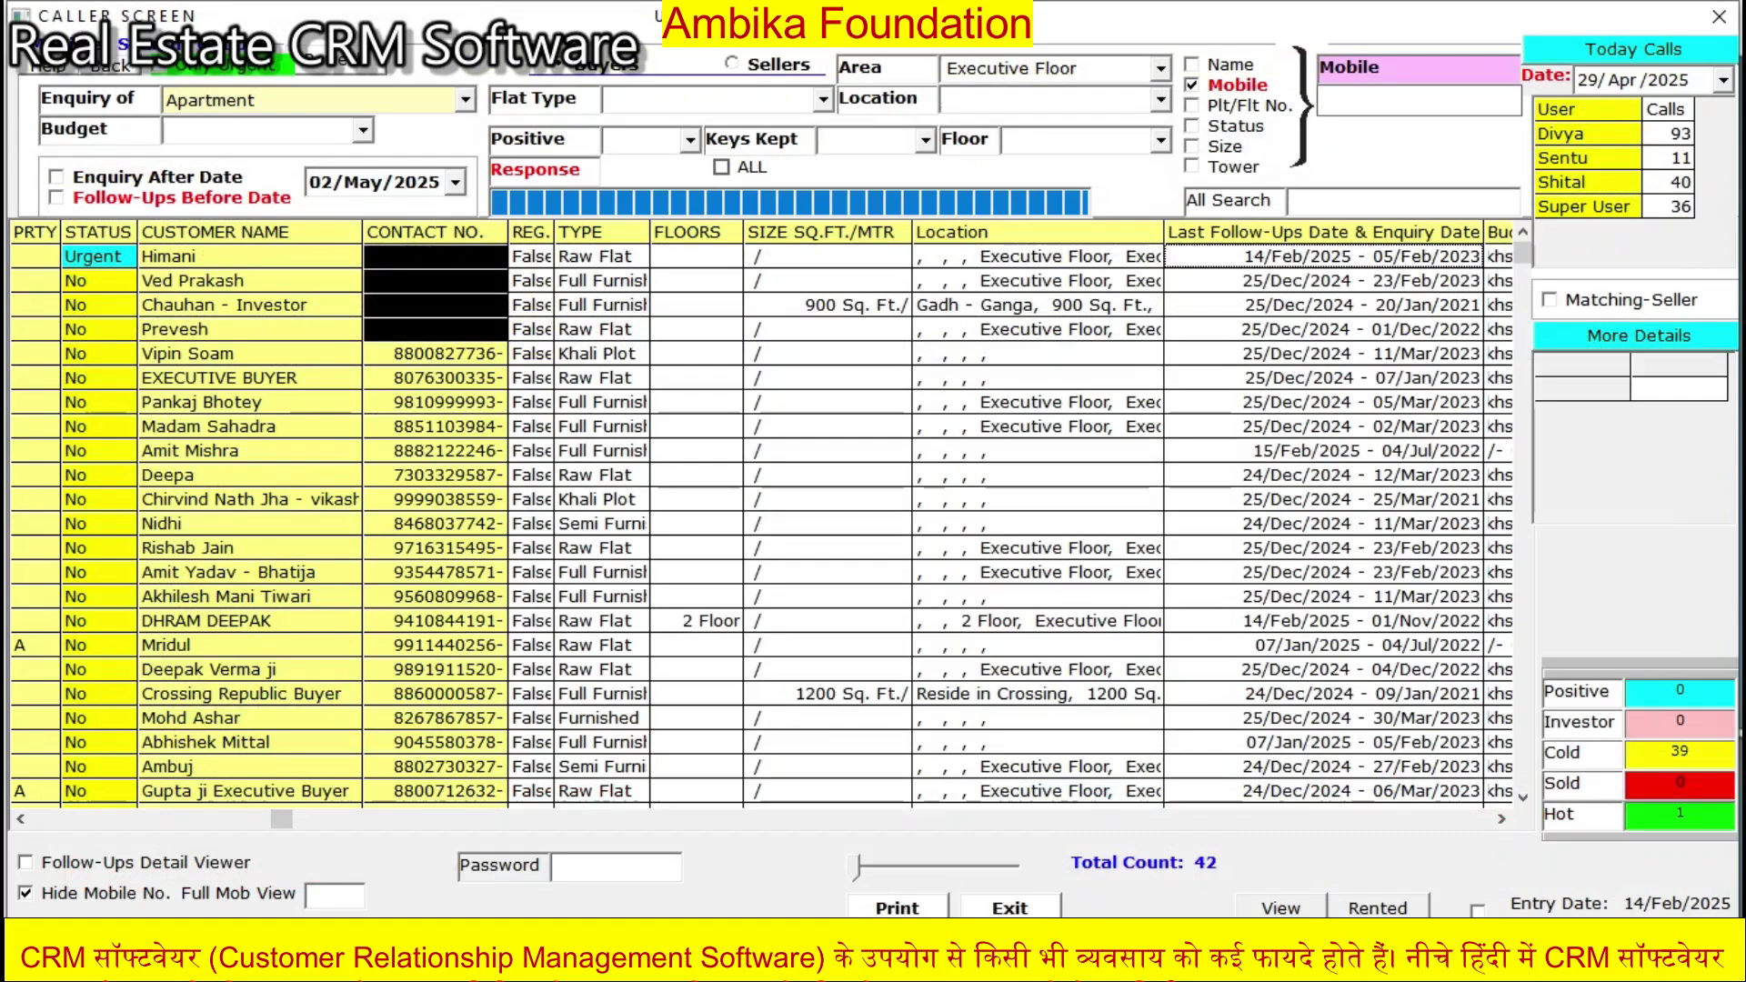
# - Review the twelfth listed buyer's follow-up history and check the available Keys Kept filter options
pyautogui.doubleClick(251, 524)
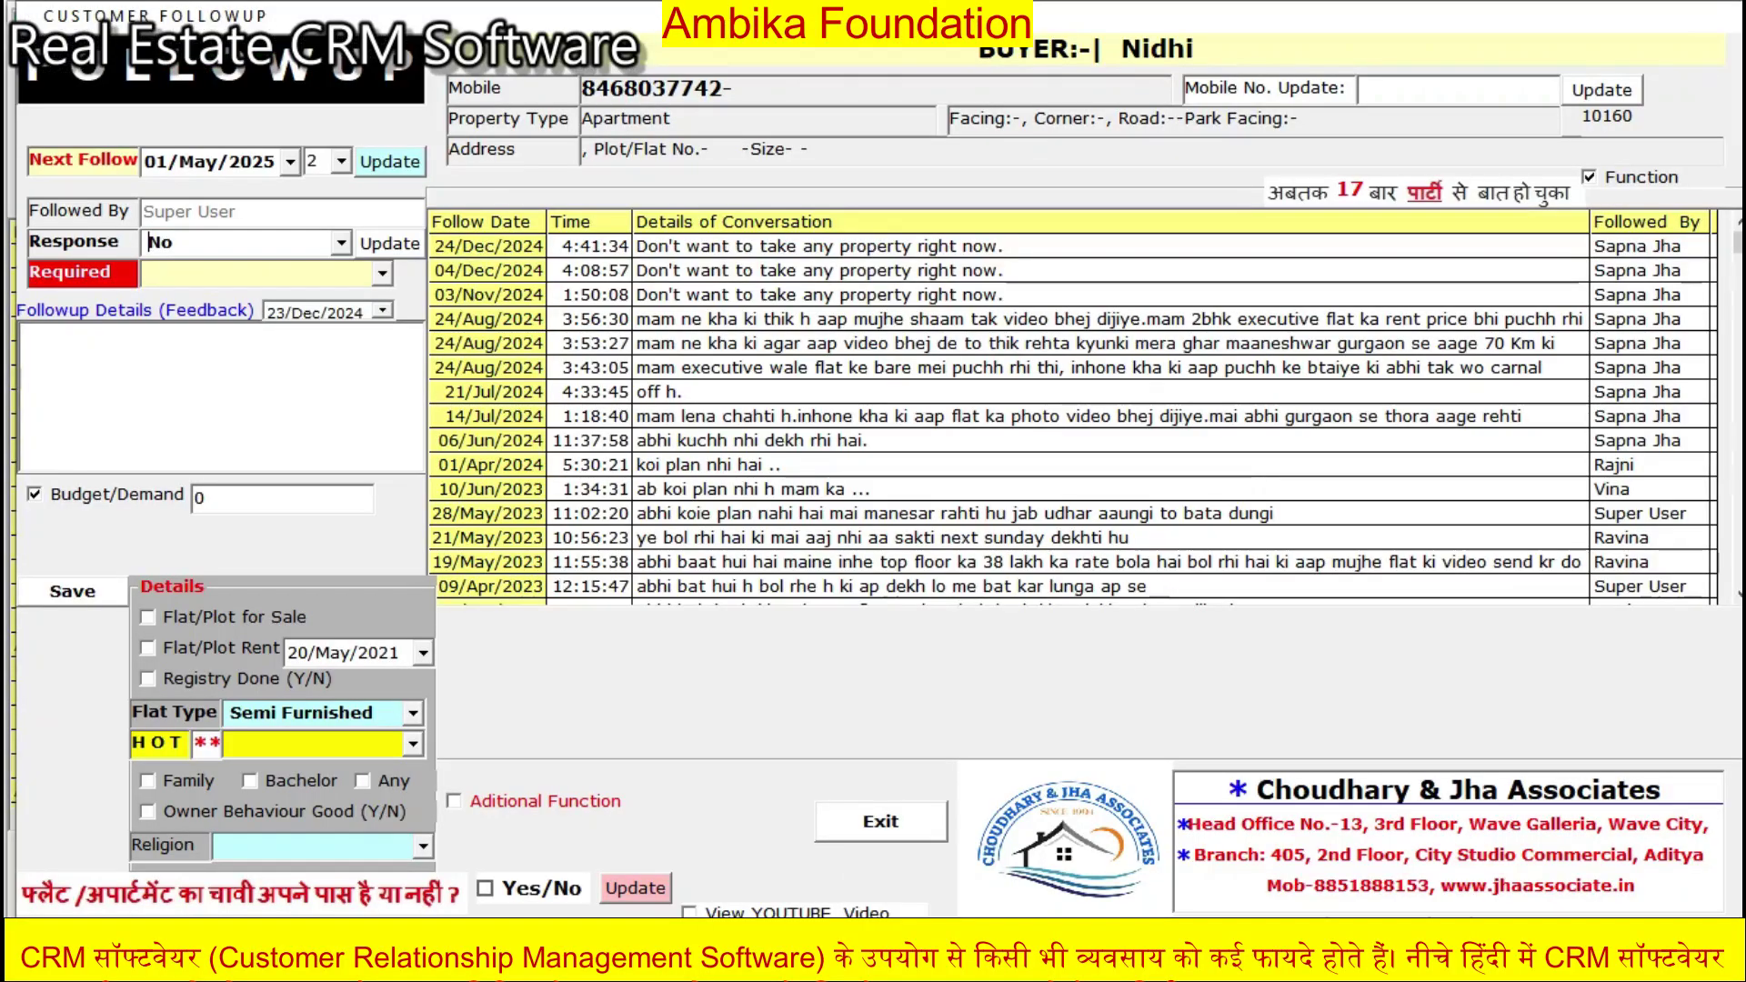
pyautogui.press('Escape')
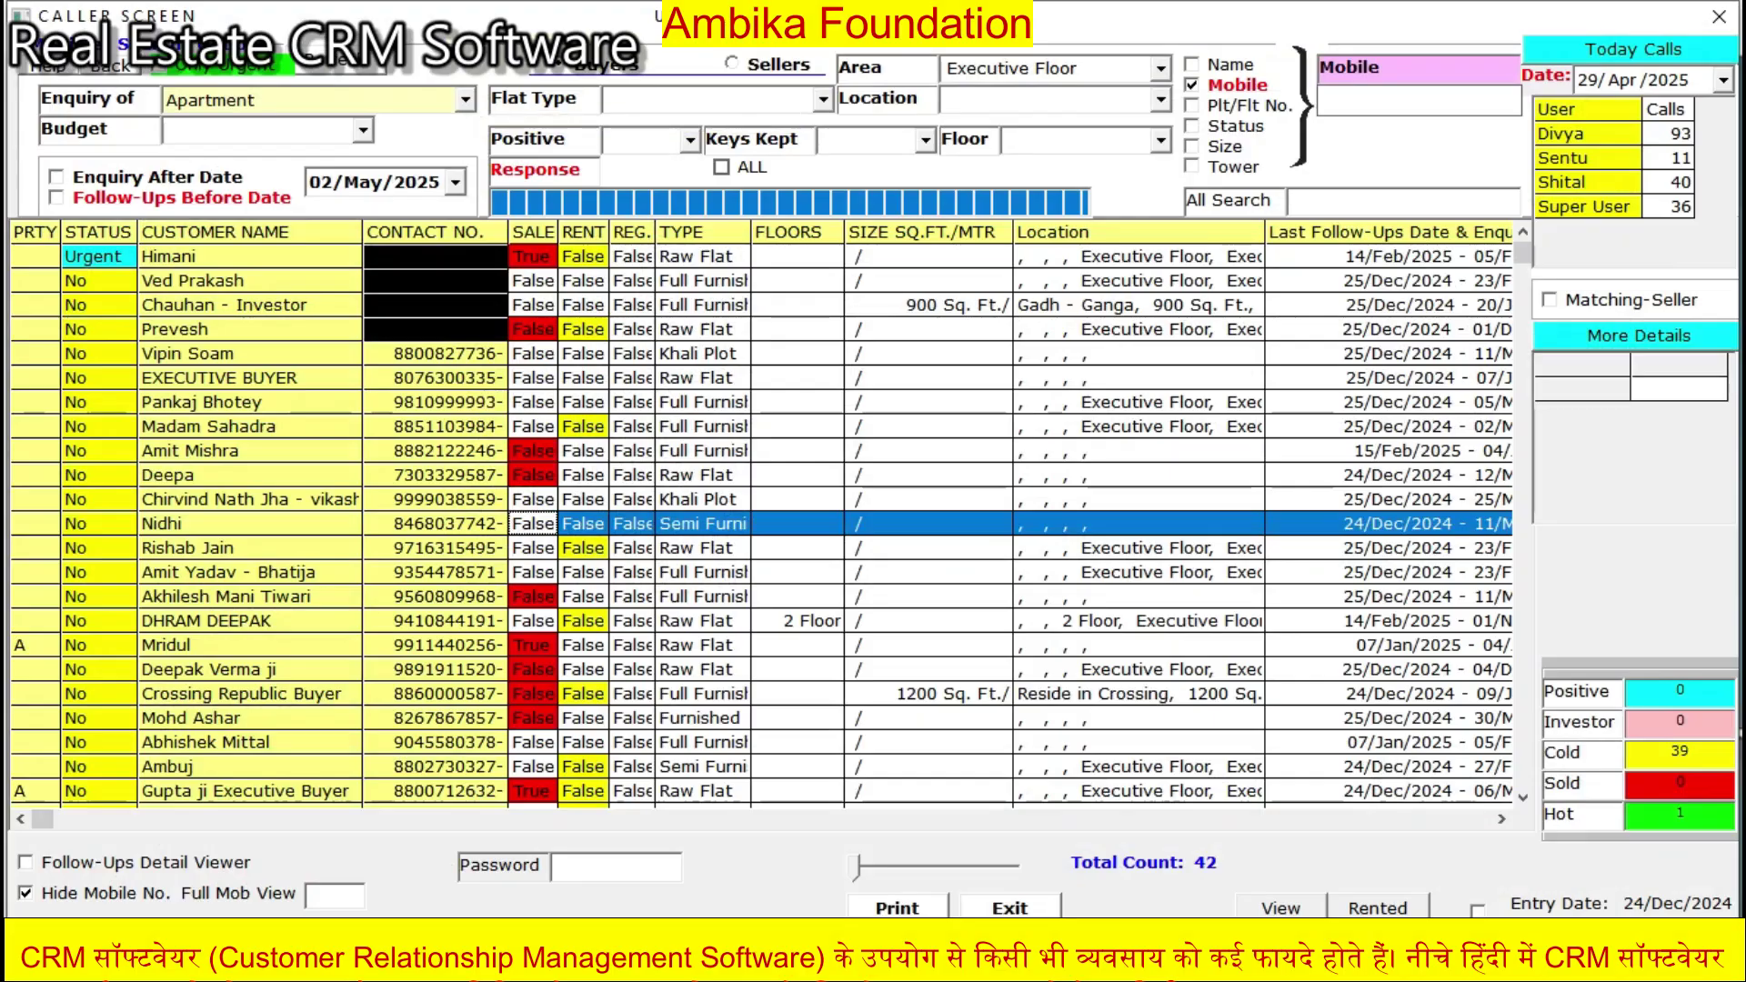
pyautogui.click(926, 140)
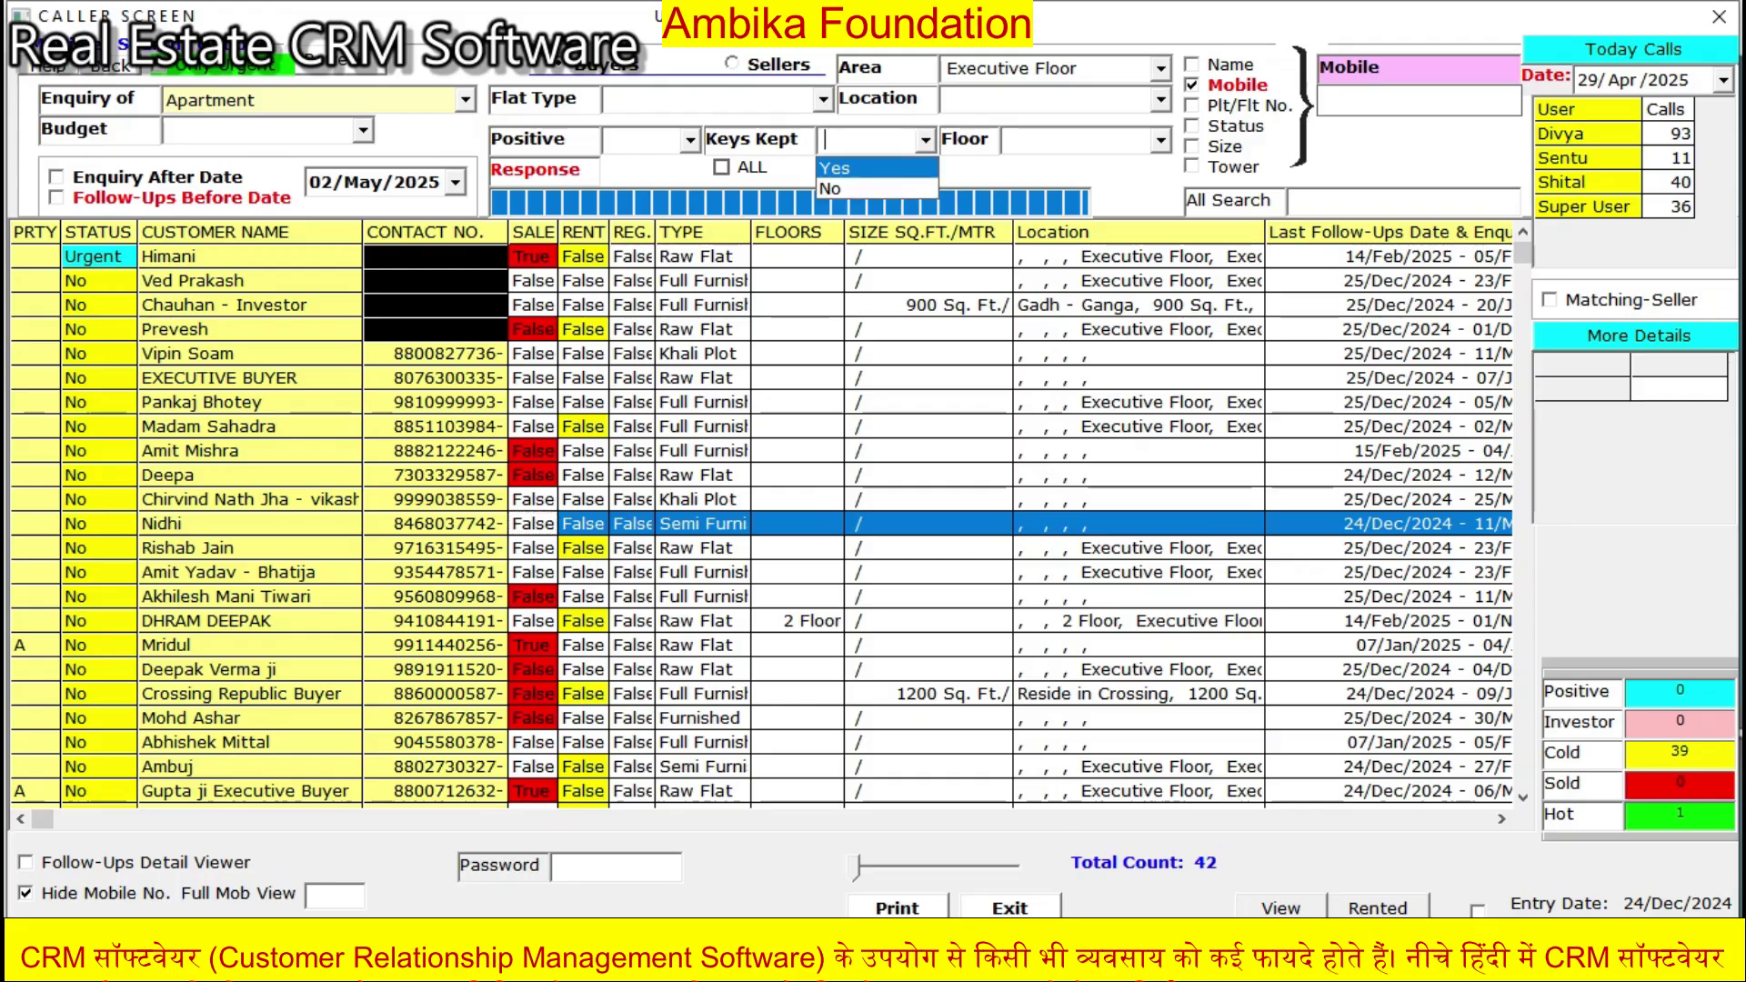
pyautogui.click(926, 140)
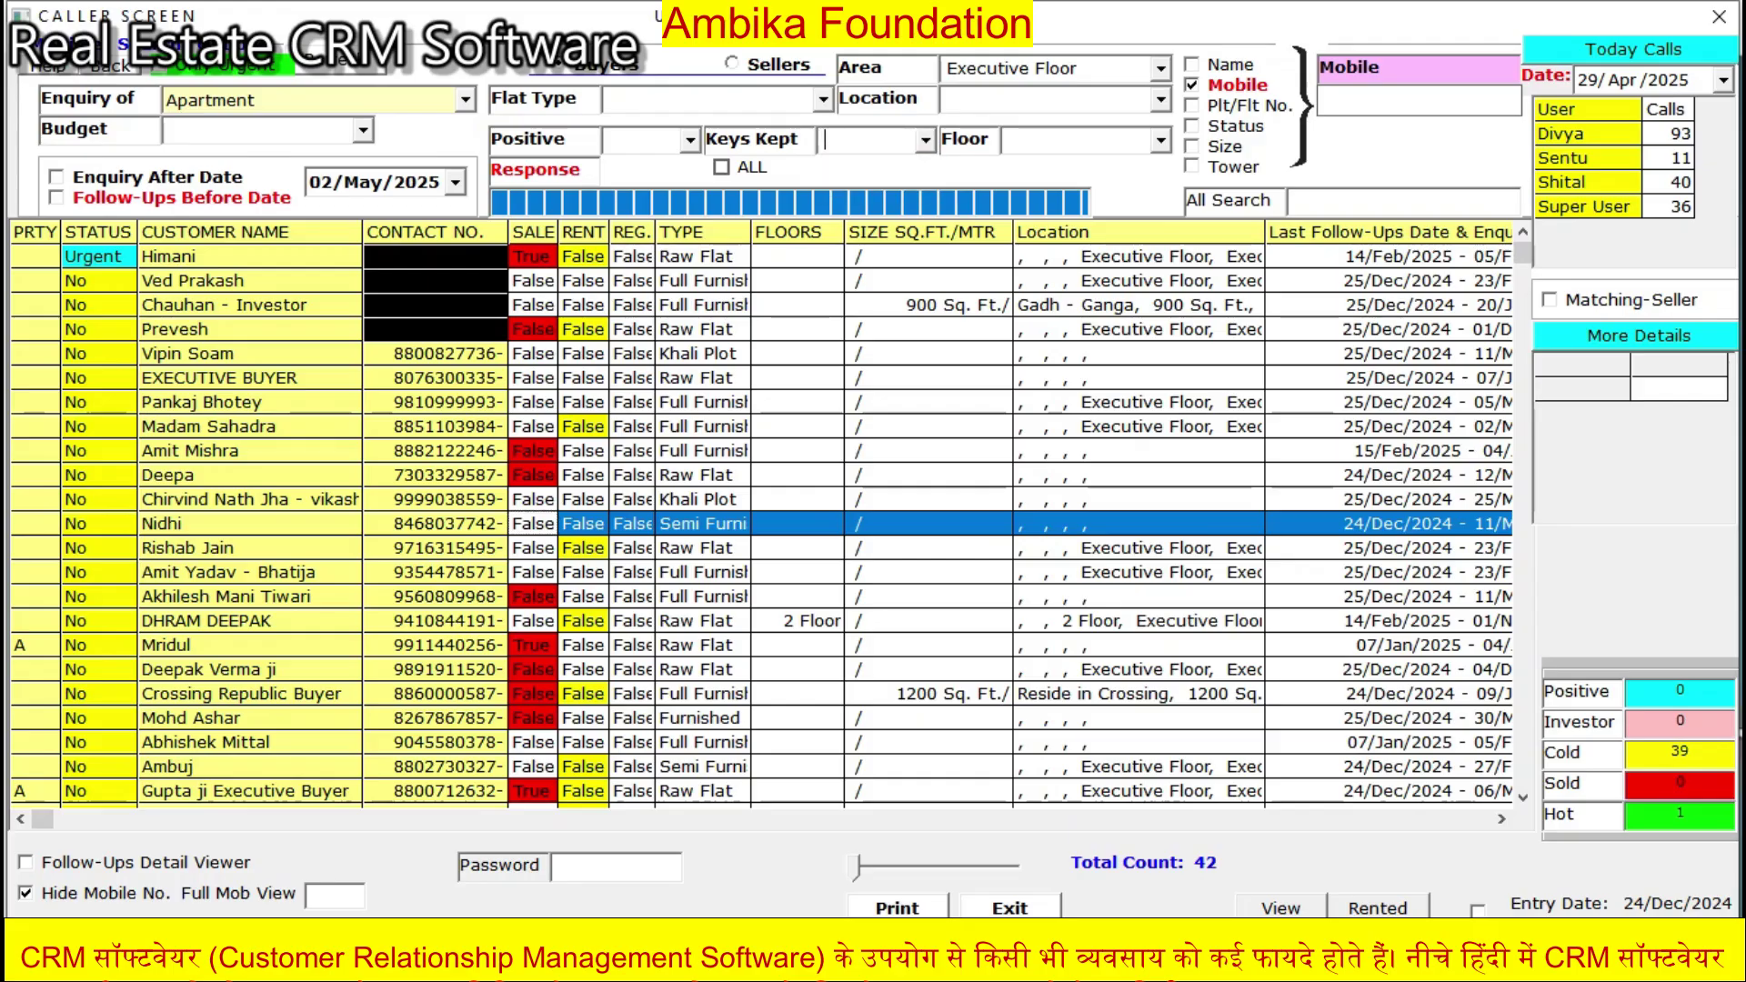
# - Mark the keys as kept in the 900 Sq. Ft. investor buyer's follow-up record, update it and return to the list
pyautogui.doubleClick(909, 306)
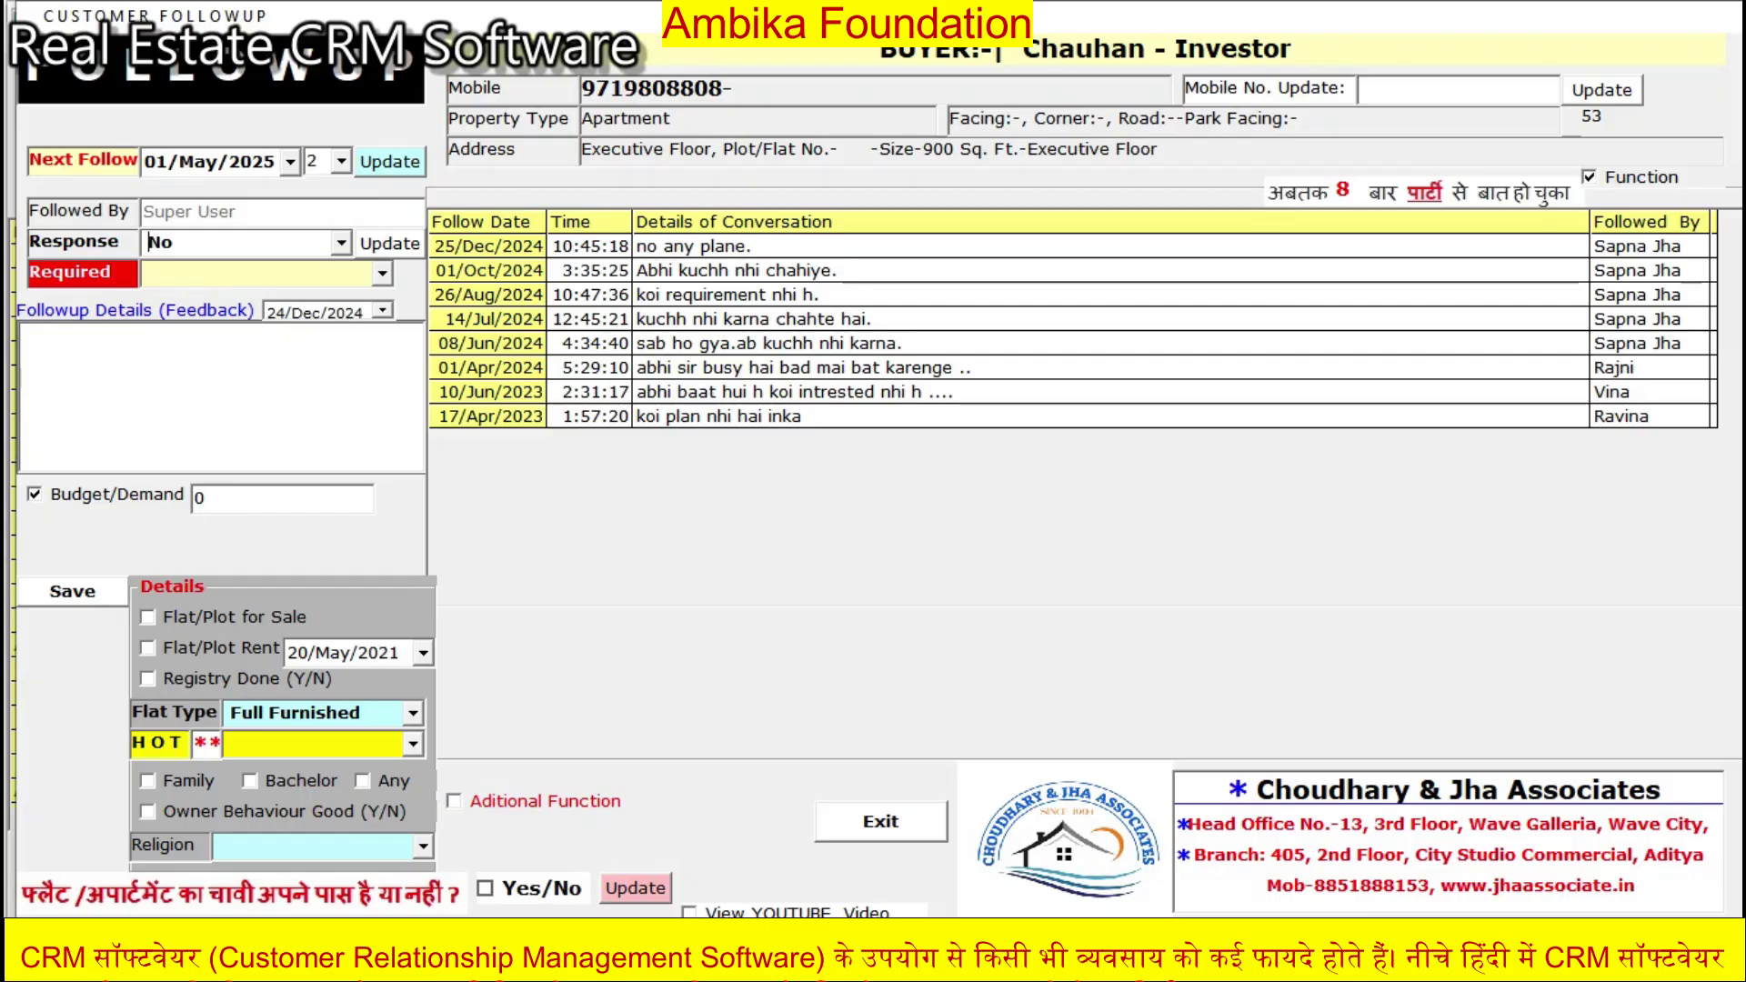
pyautogui.click(486, 889)
pyautogui.click(636, 889)
pyautogui.click(880, 822)
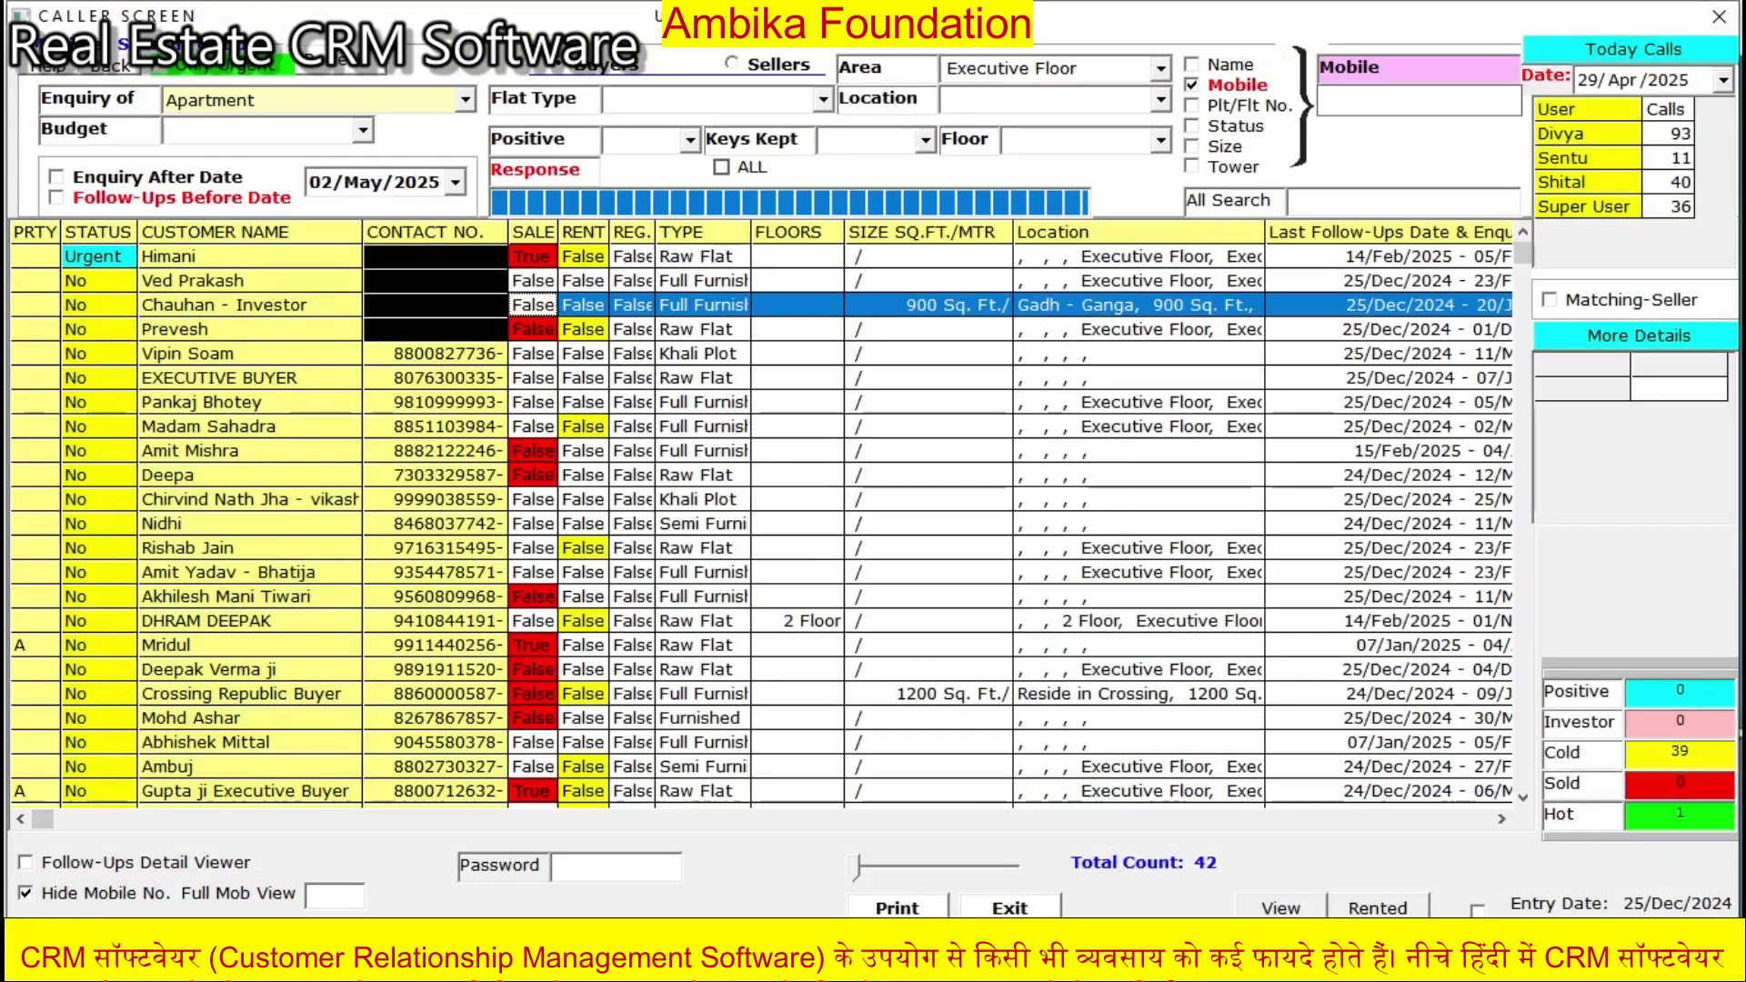
# - Try to filter the Executive Floor buyers by Keys Kept Yes, and reopen the Caller Screen from Reports
pyautogui.click(925, 140)
pyautogui.click(855, 167)
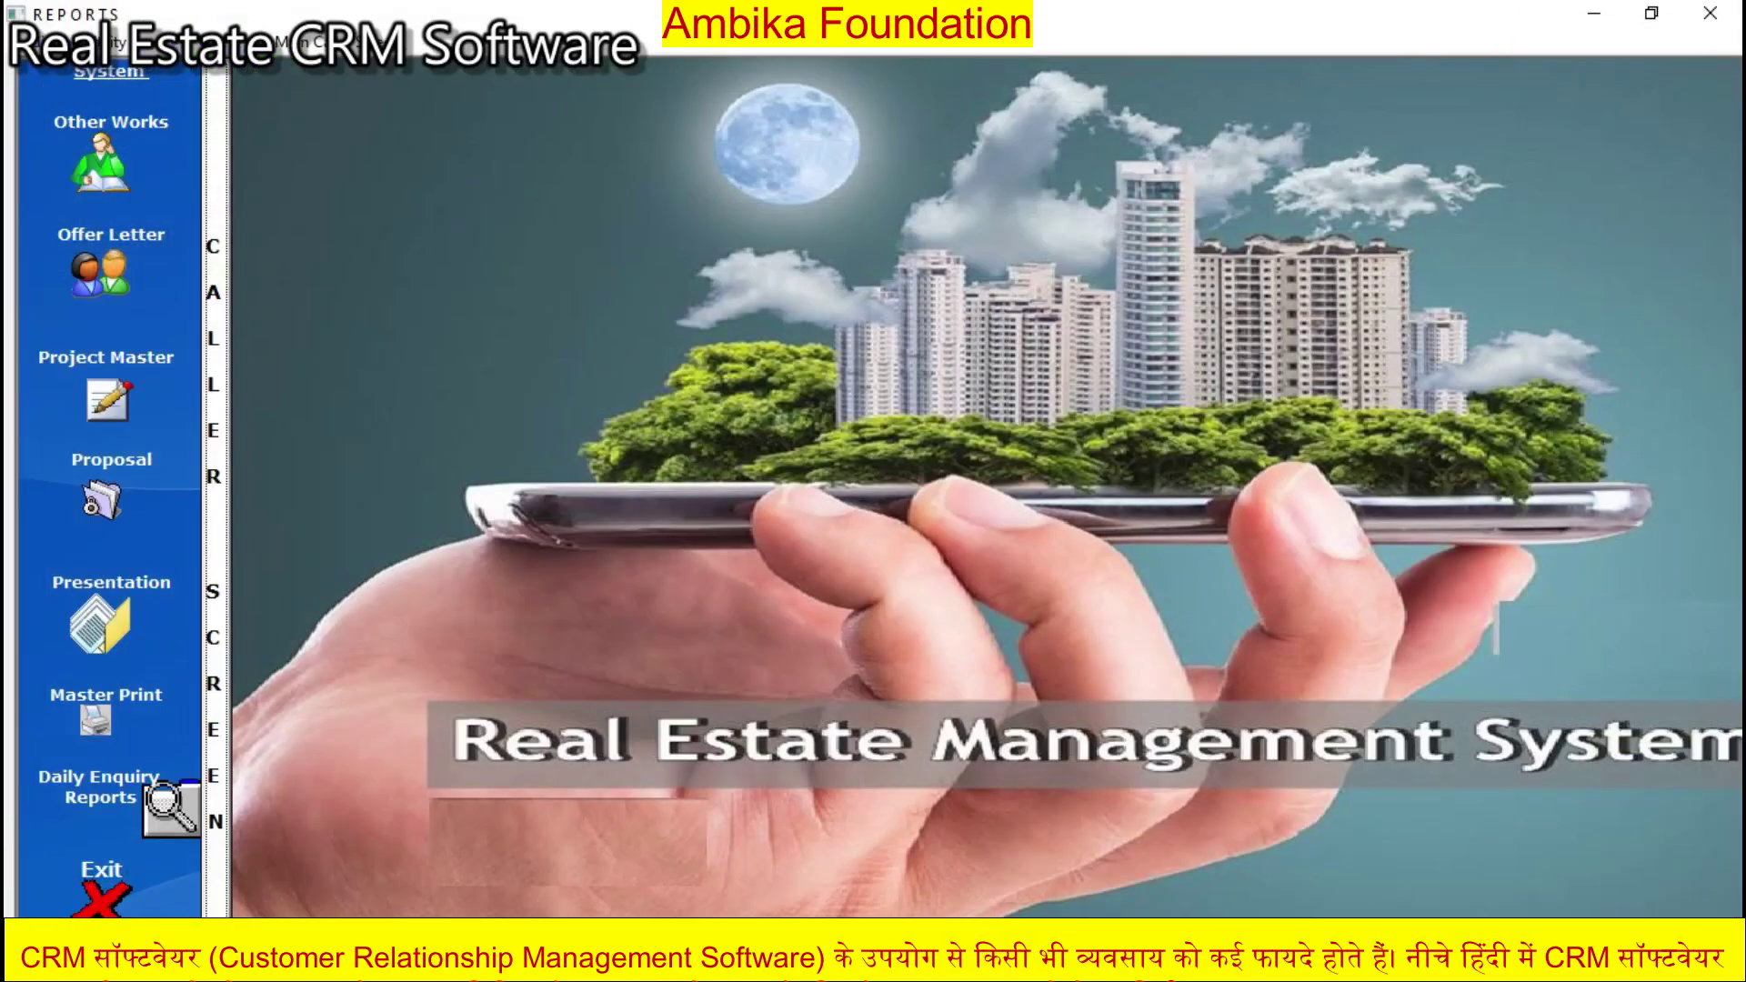
pyautogui.click(214, 534)
pyautogui.click(946, 550)
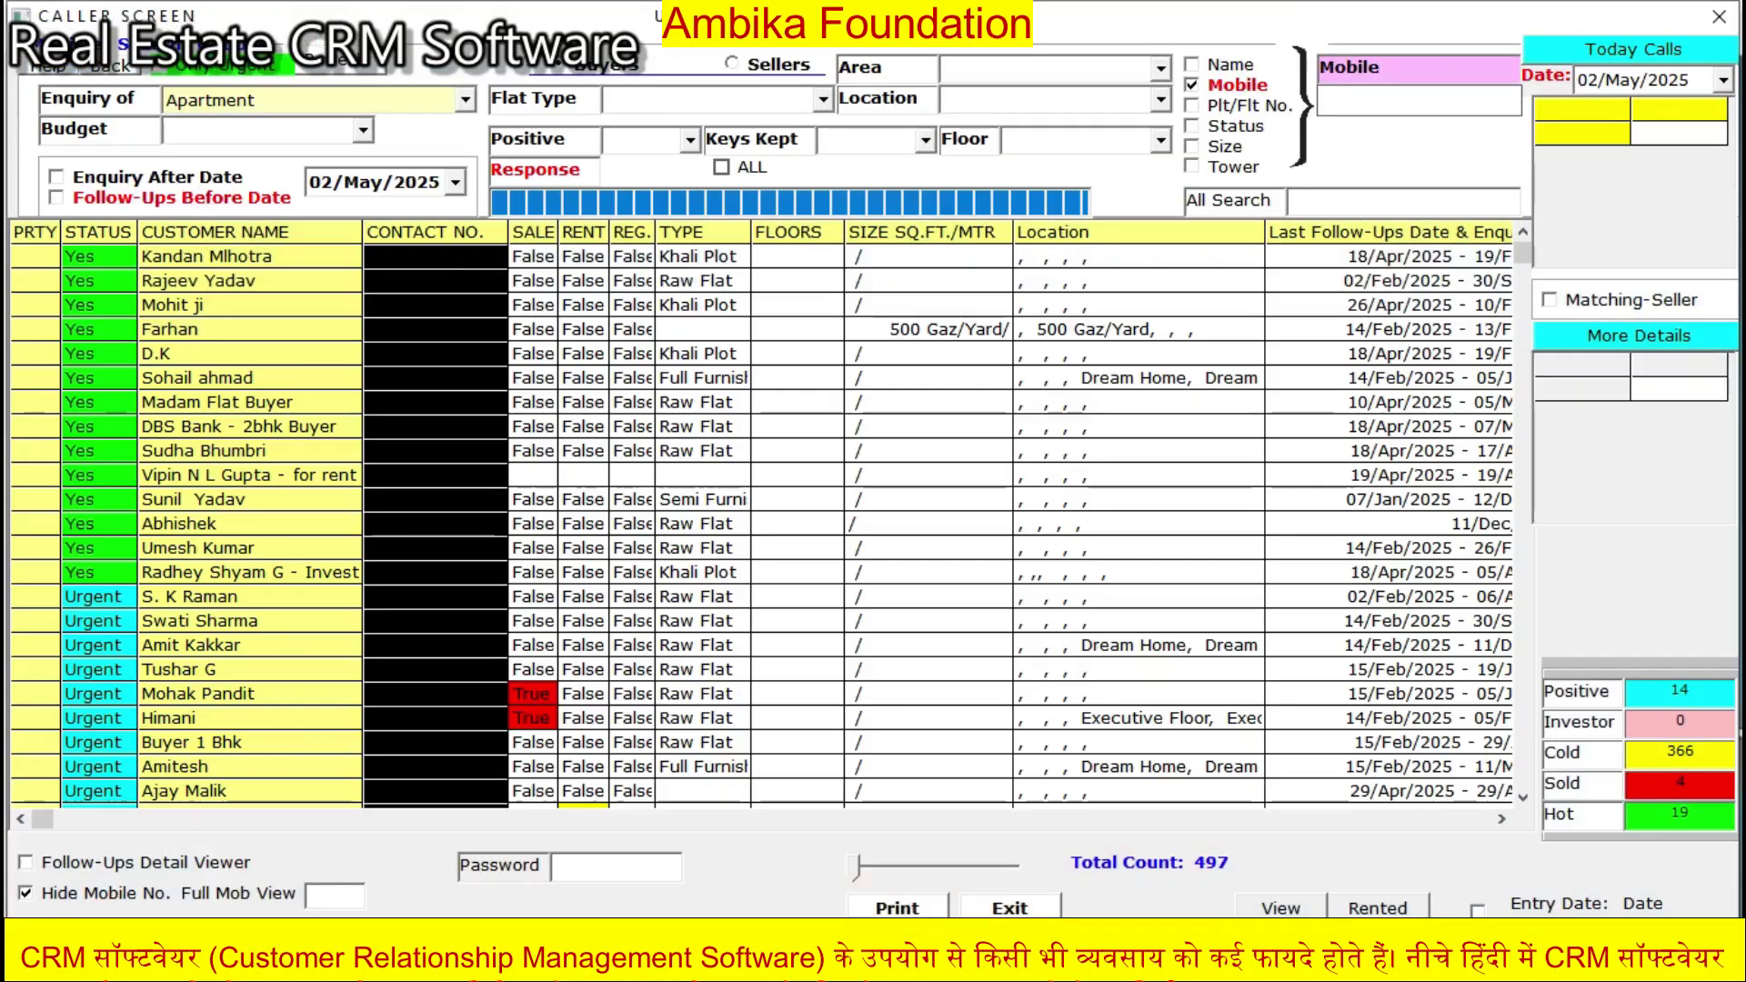
# - Mark the keys as kept in the thirteenth listed Apartment buyer's follow-up record and update it
pyautogui.doubleClick(252, 548)
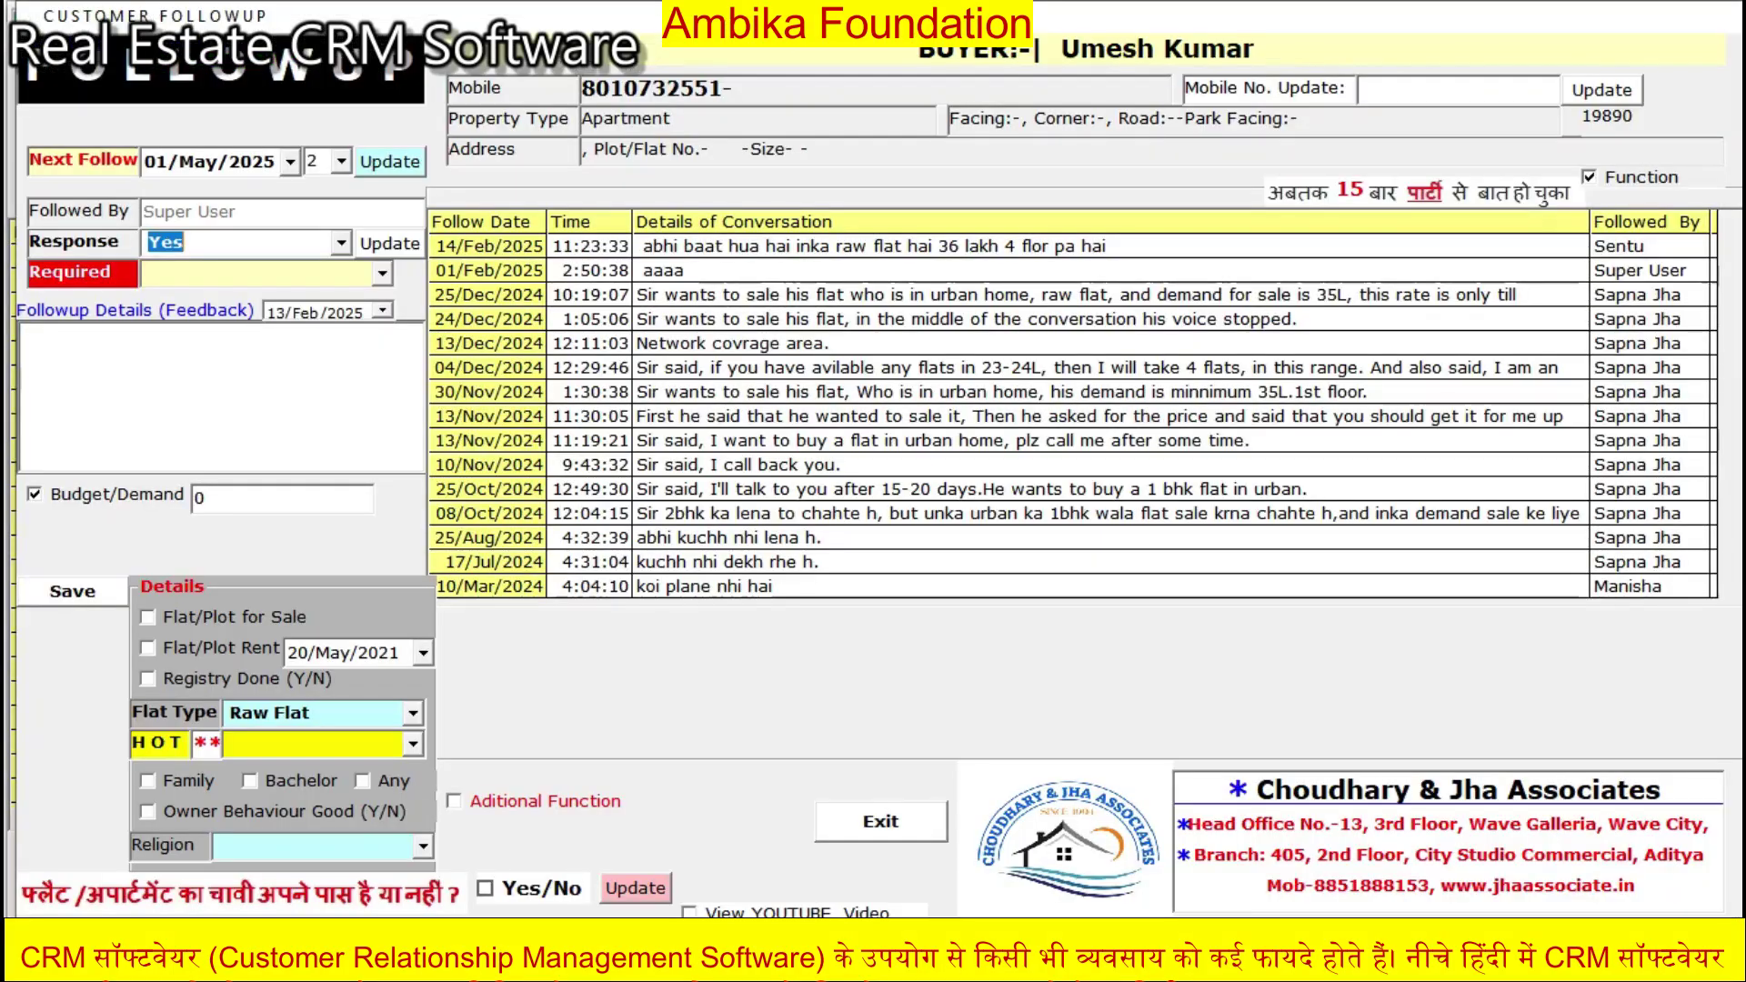
pyautogui.click(486, 889)
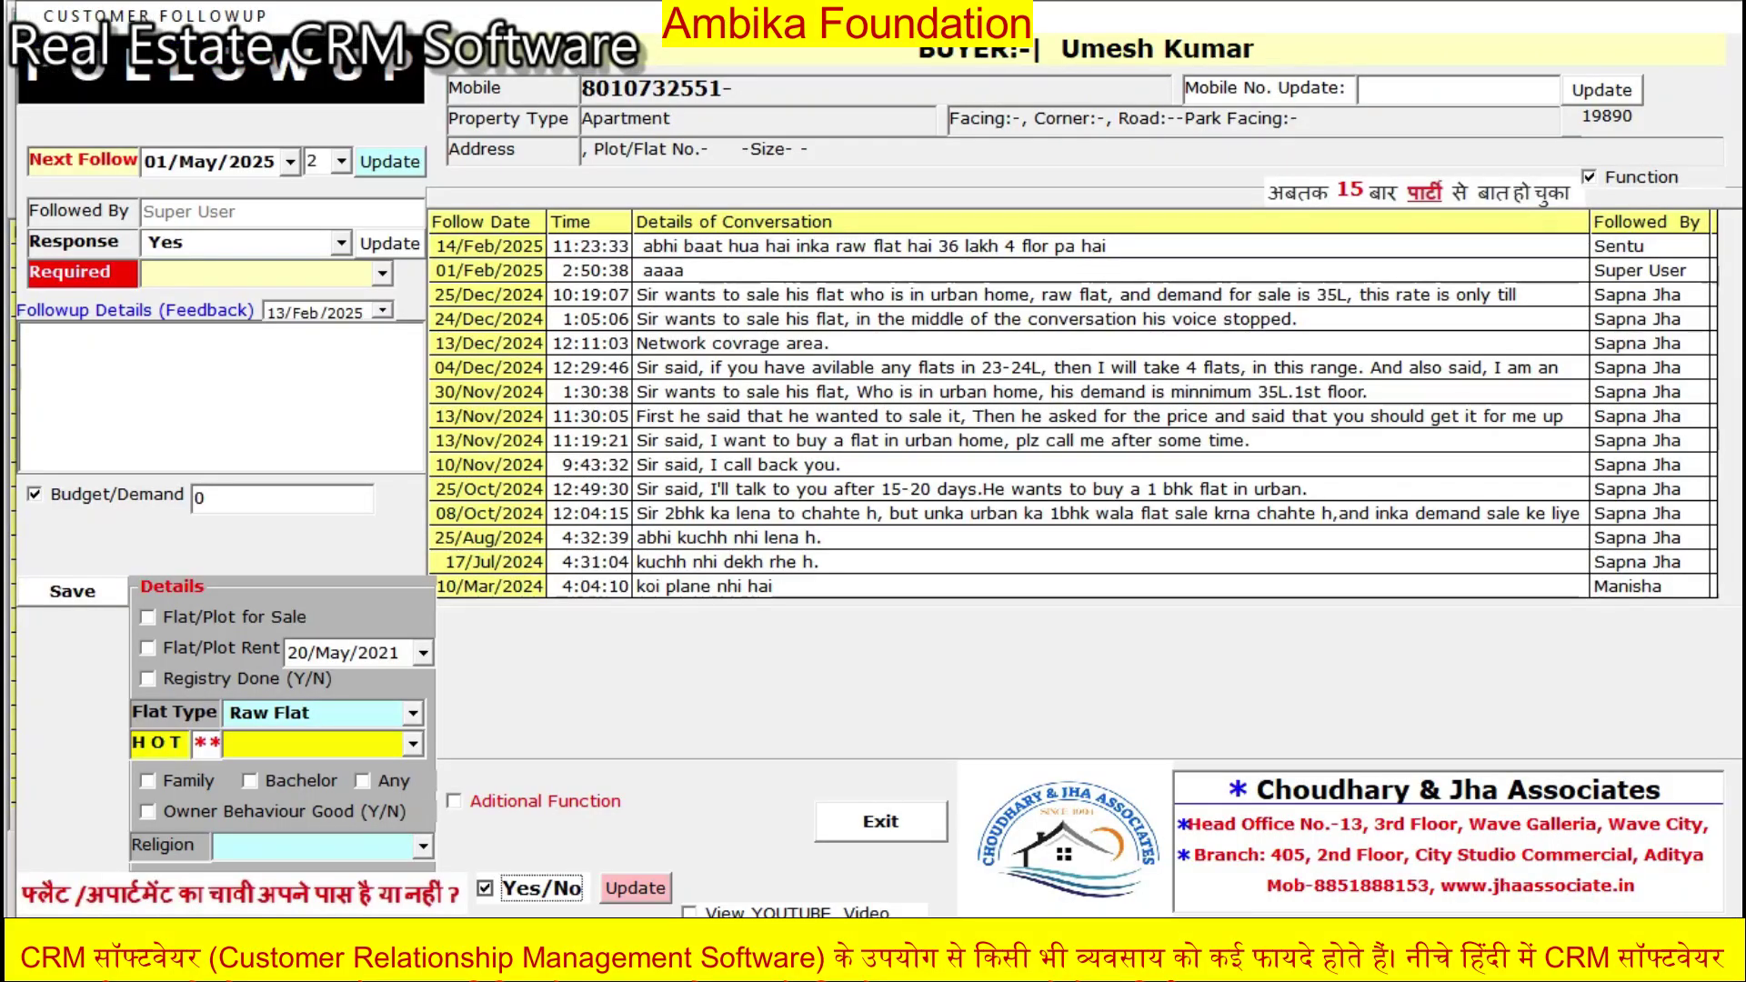
pyautogui.click(635, 888)
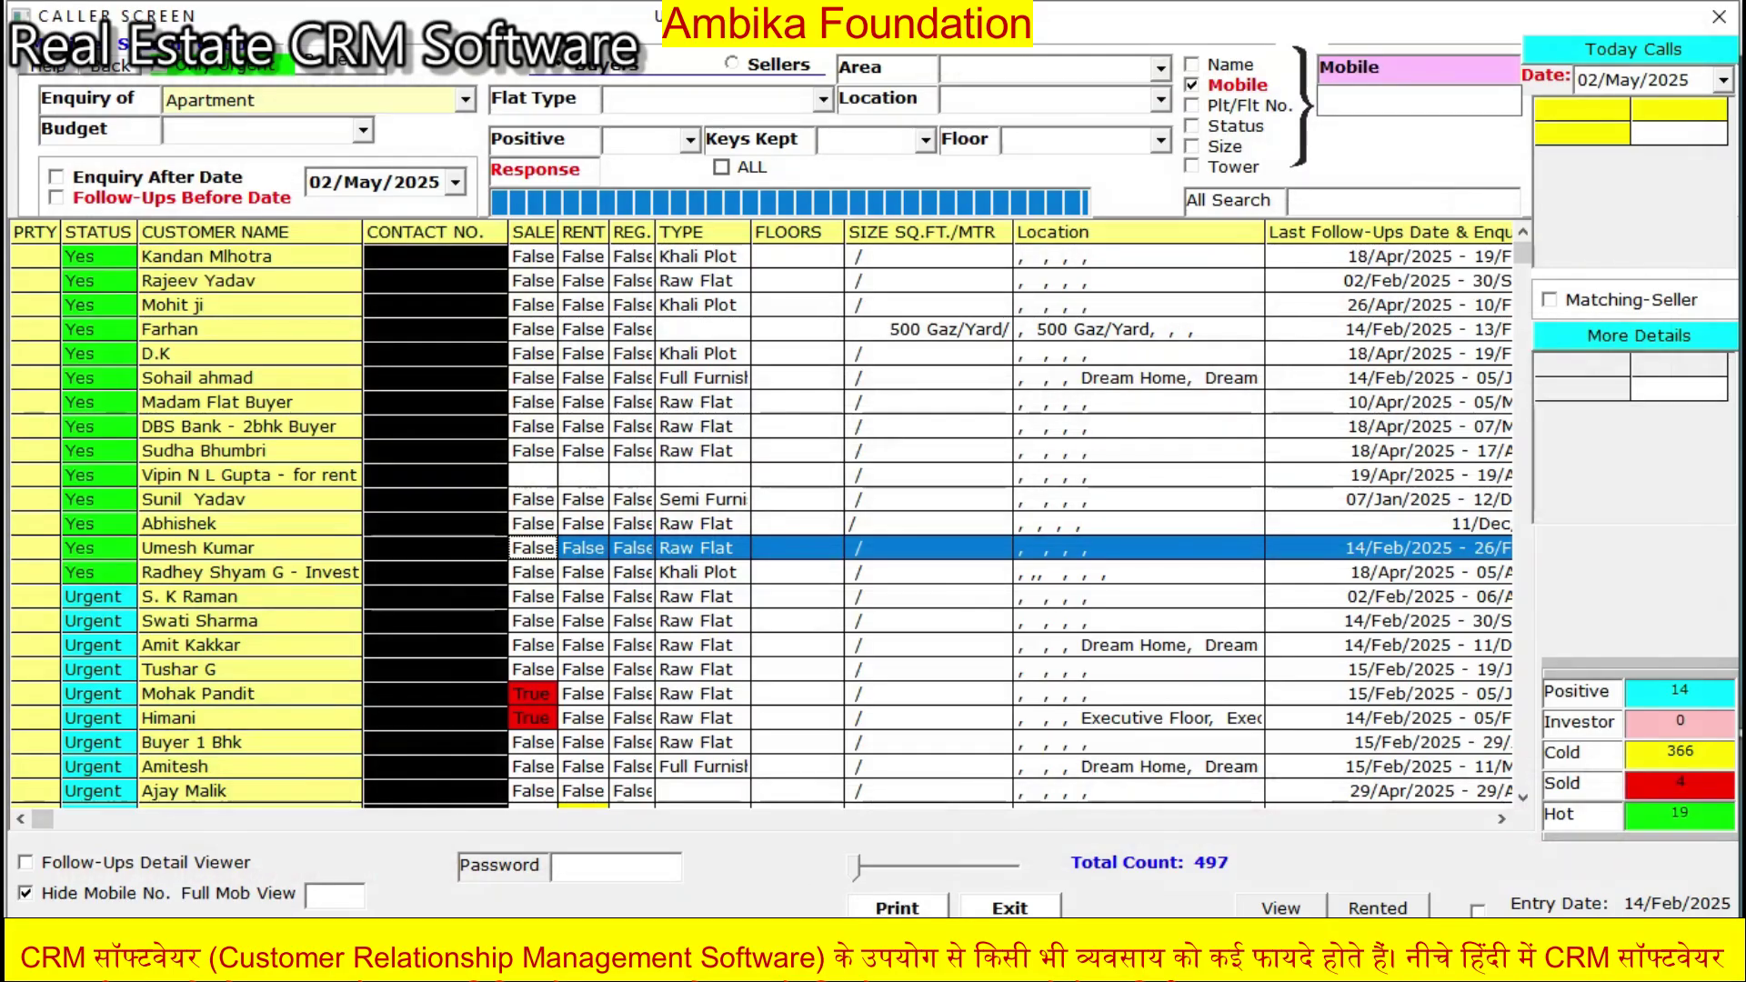
# - Filter the Apartment buyers by Keys Kept set to Yes, reapplying the filter to refresh the list
pyautogui.click(925, 140)
pyautogui.click(839, 166)
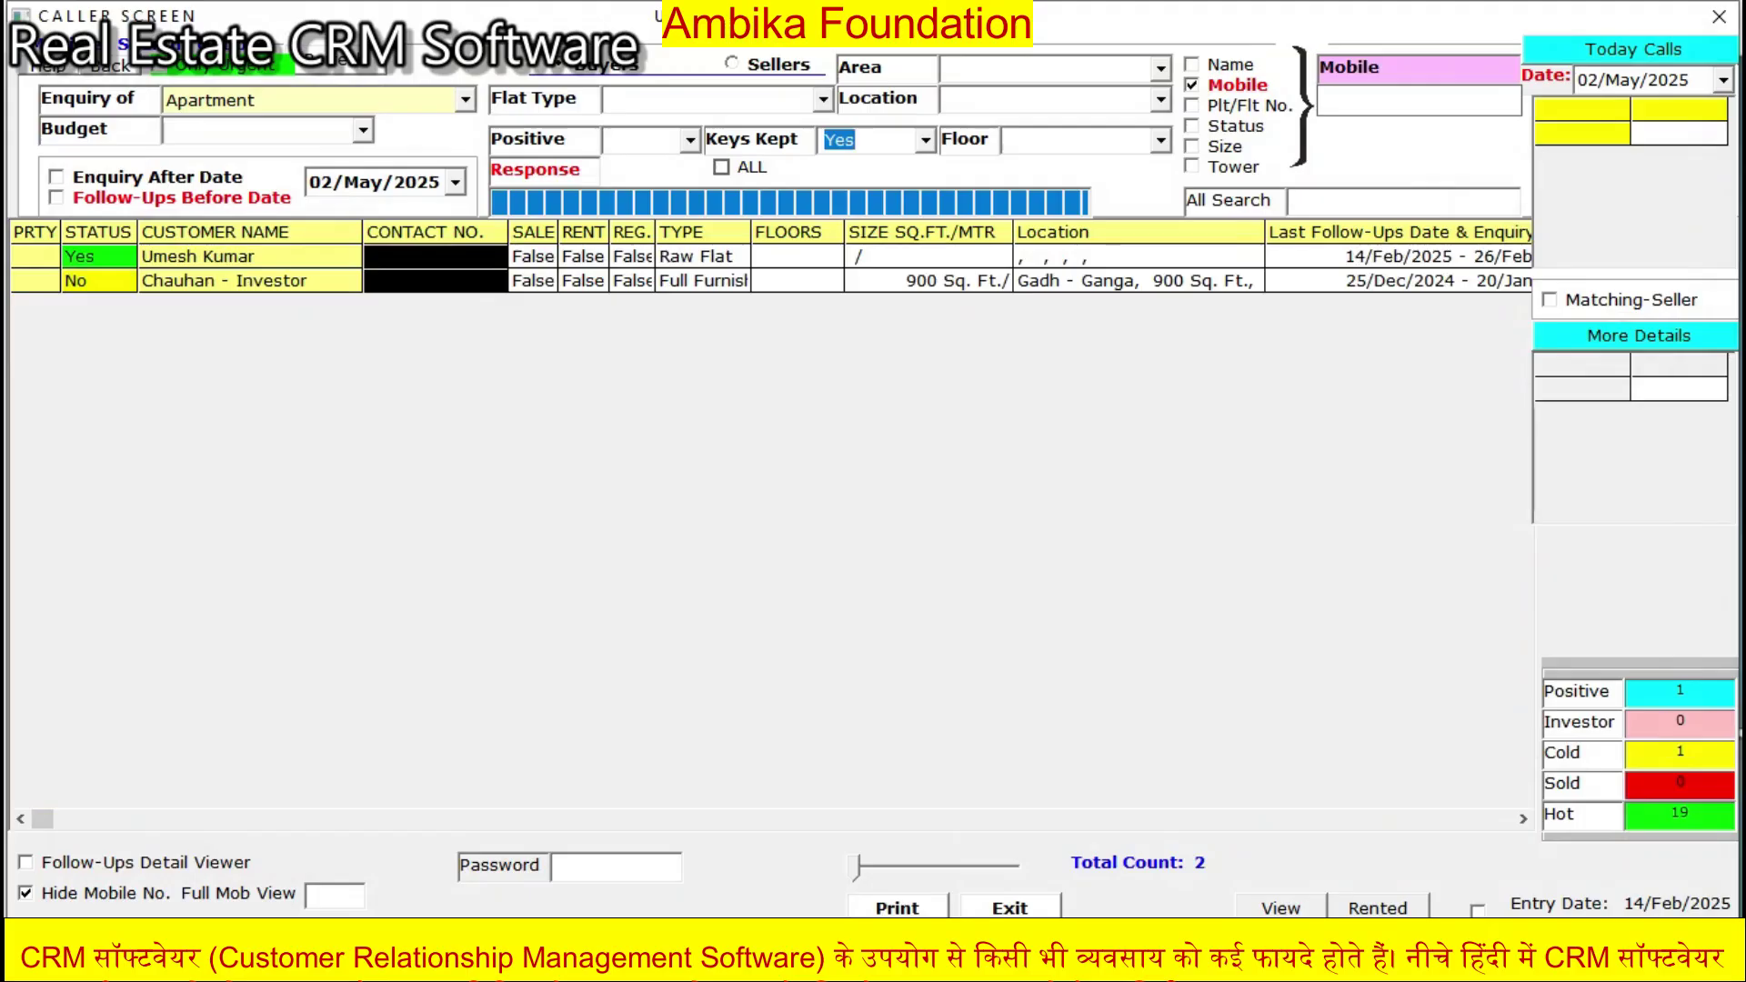
pyautogui.click(925, 140)
pyautogui.click(839, 166)
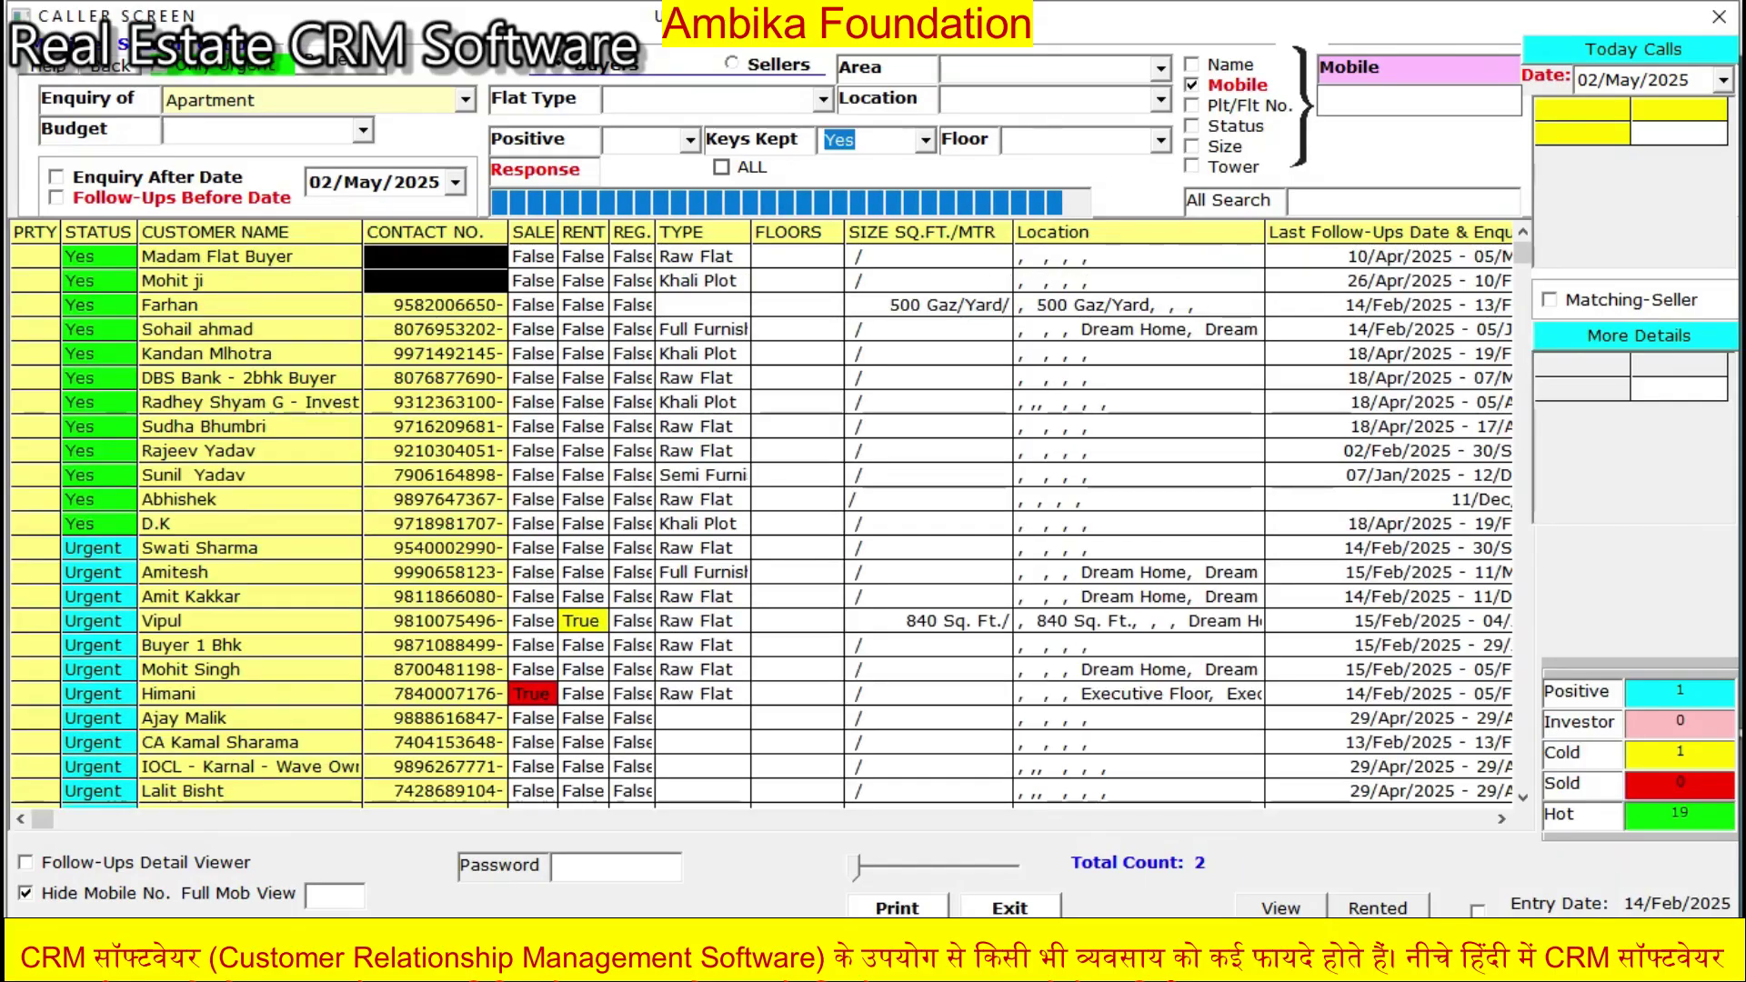
pyautogui.click(925, 140)
pyautogui.click(839, 168)
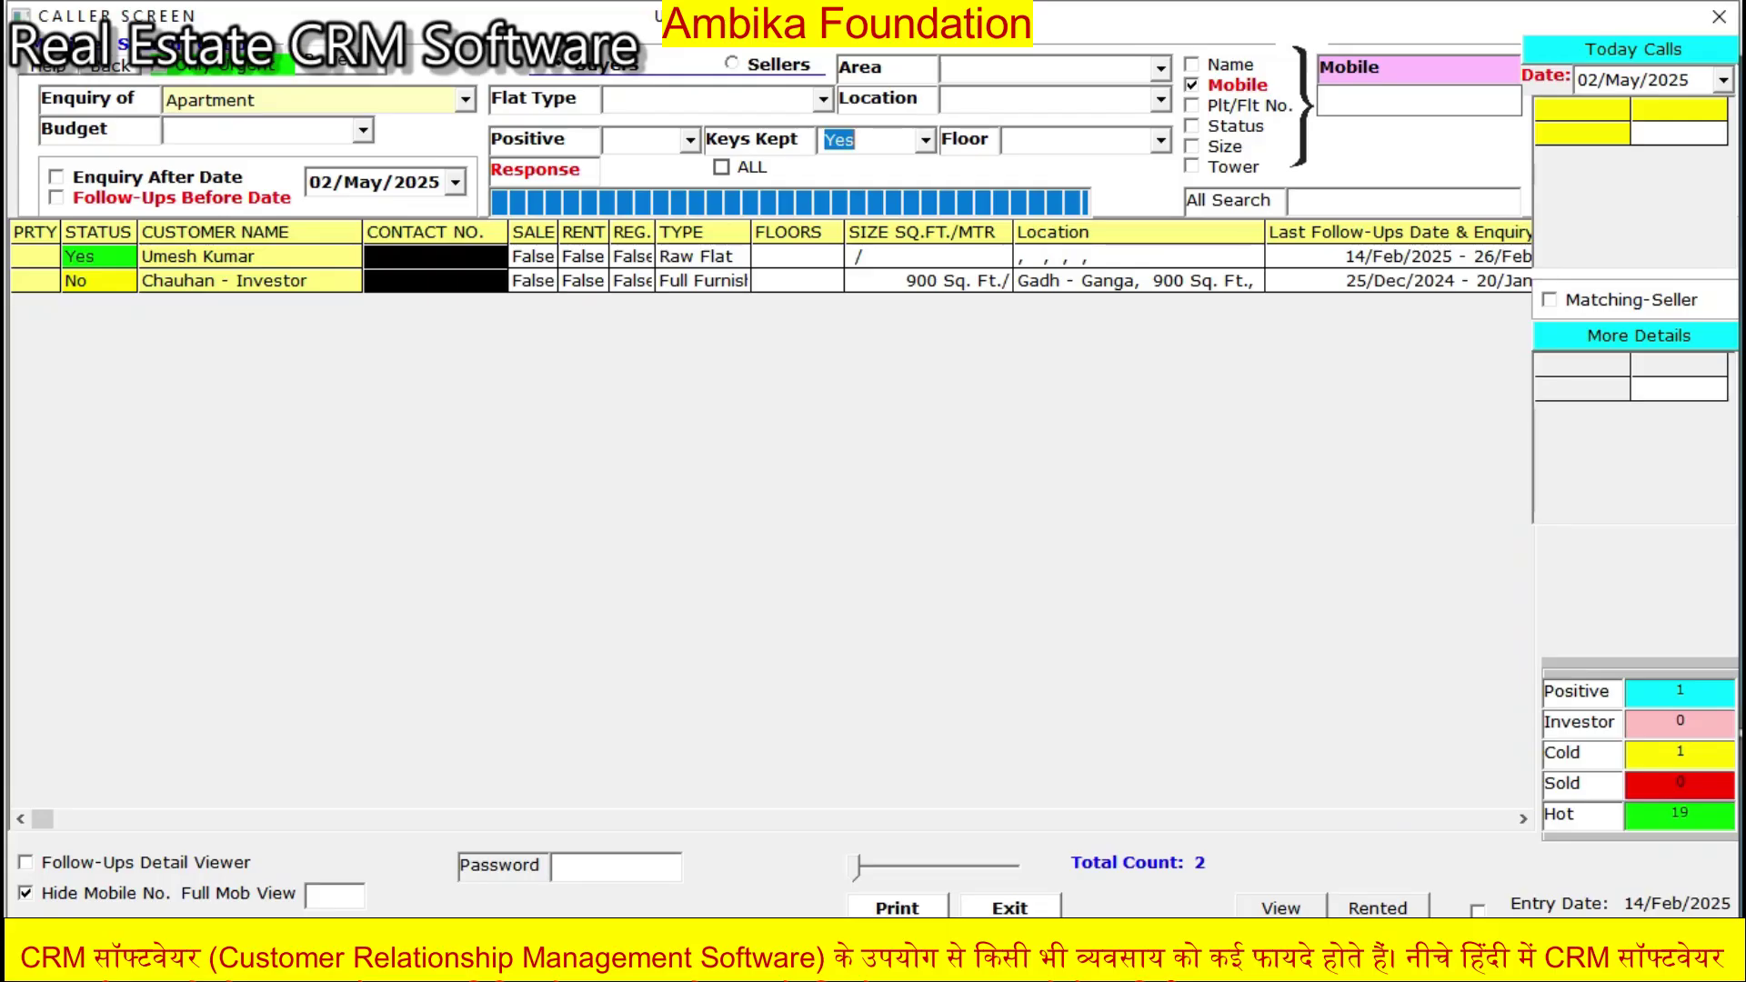
# - Reopen the Caller Screen and look through the Required work options in the 500 Gaz/Yard buyer's follow-up record
pyautogui.press('Escape')
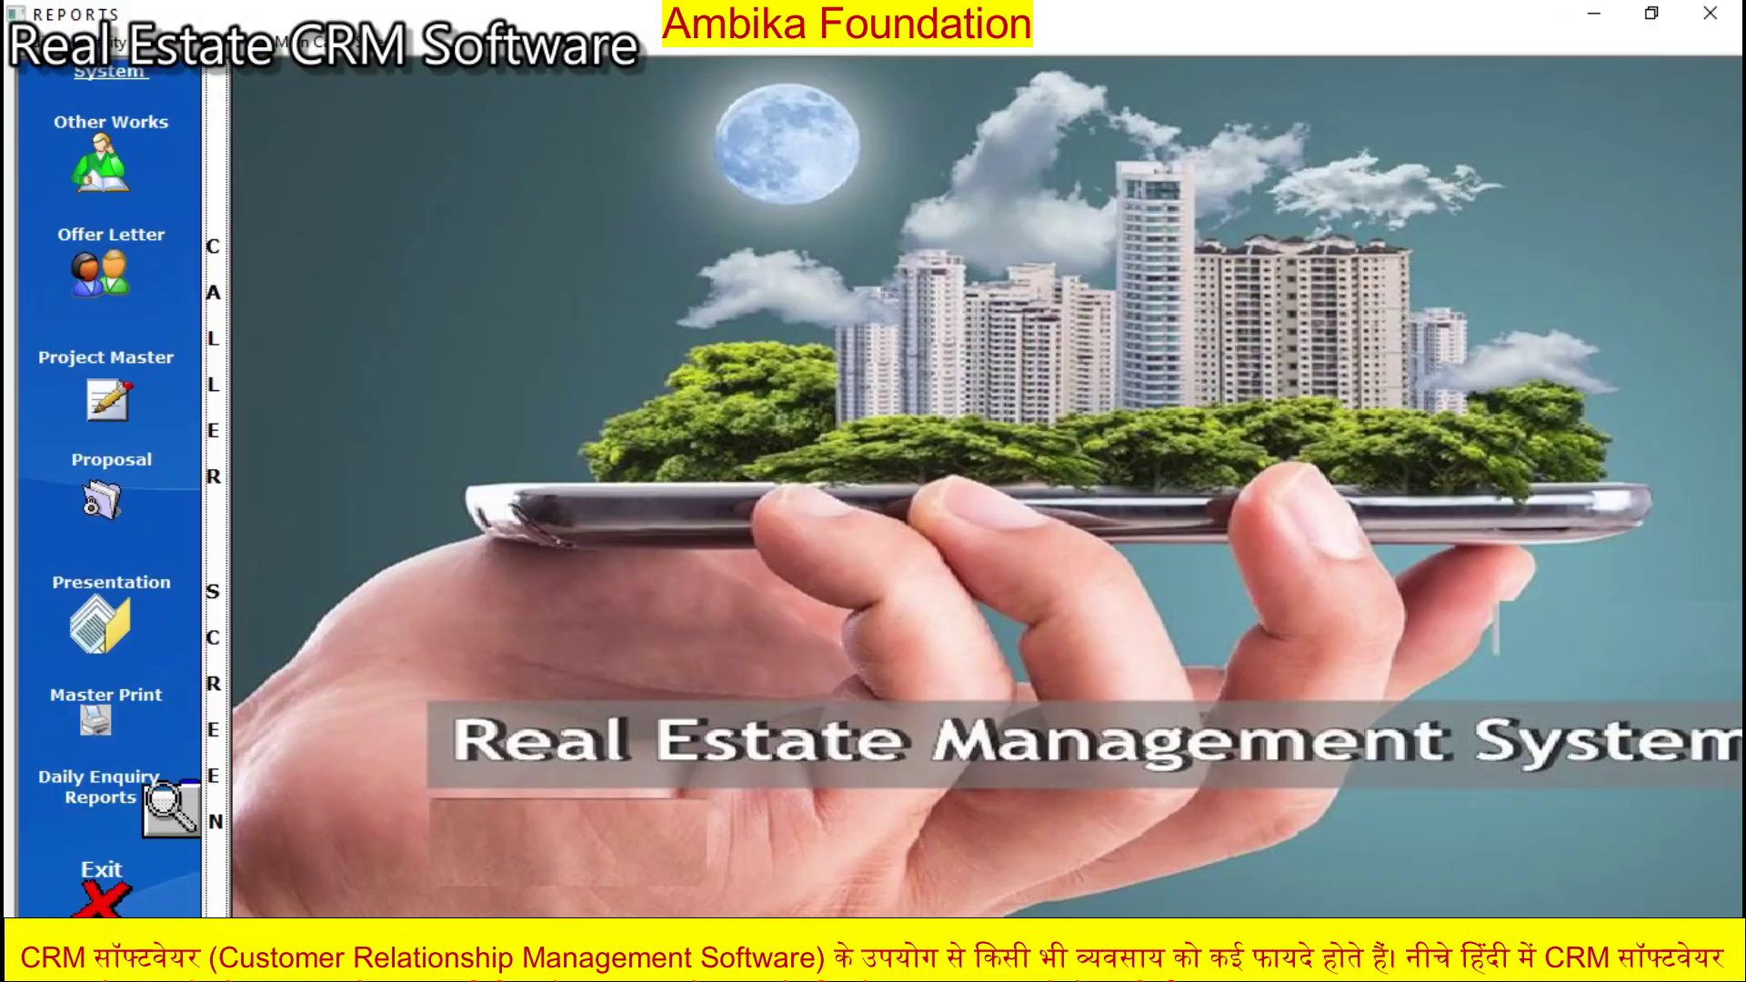
pyautogui.press('Return')
pyautogui.press('Return')
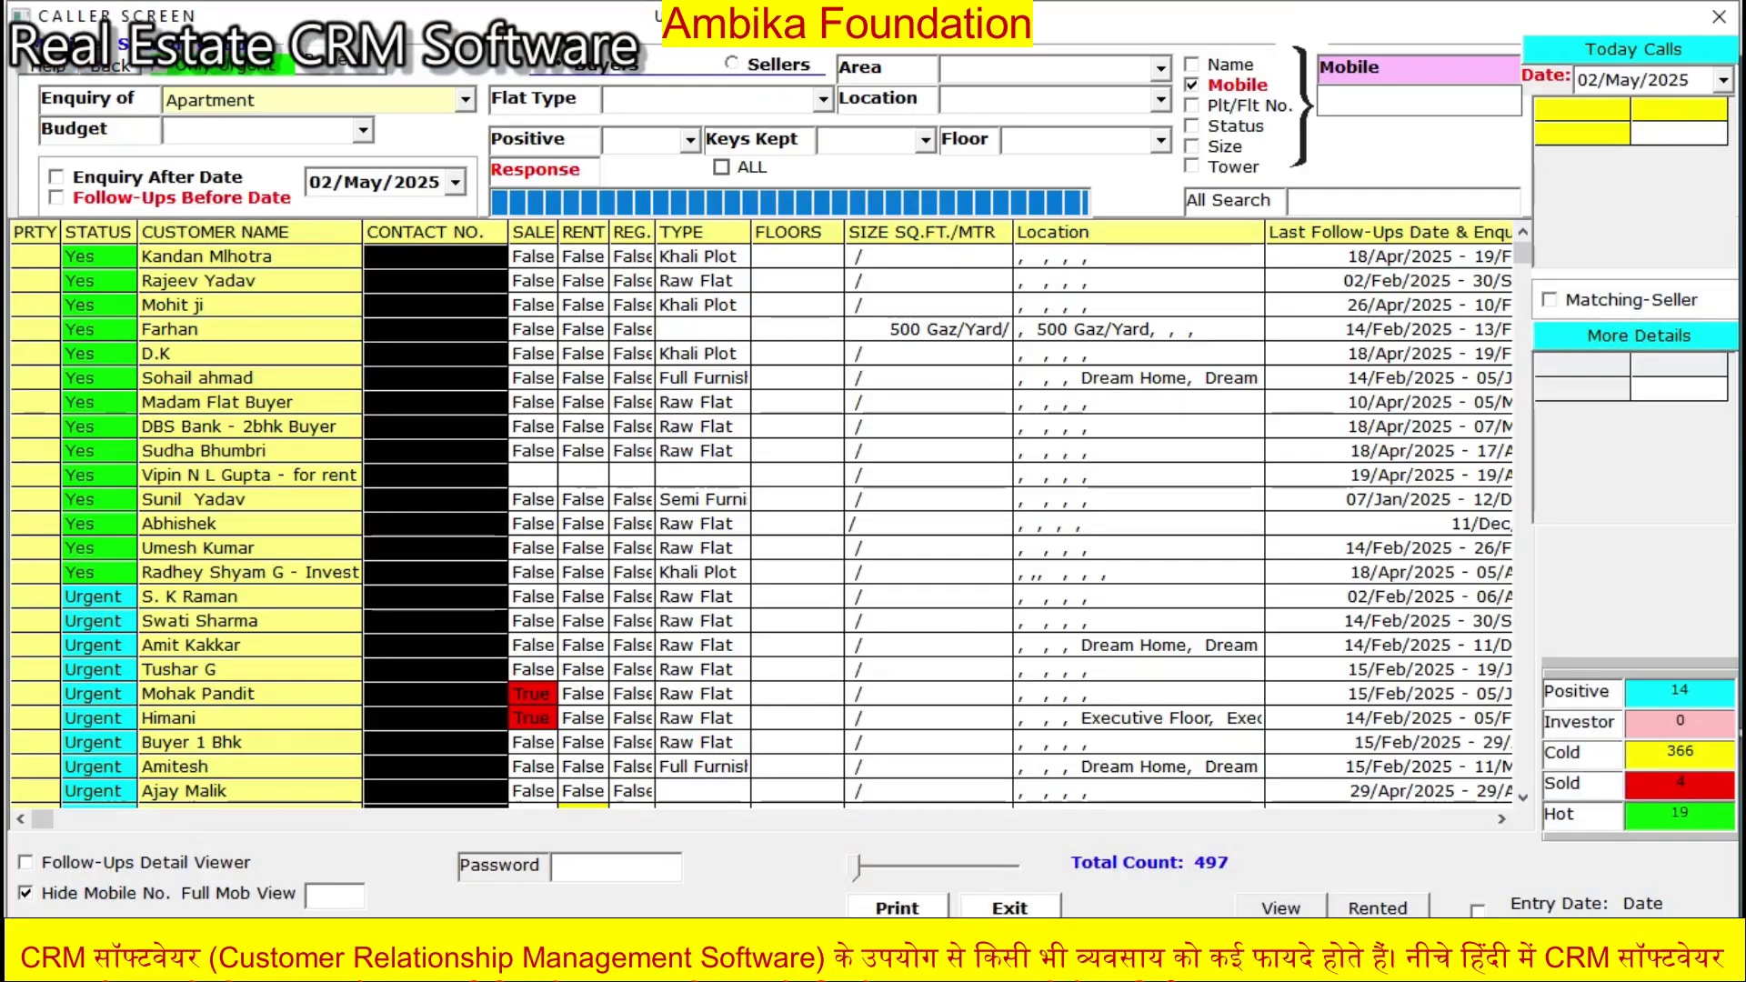
pyautogui.click(532, 329)
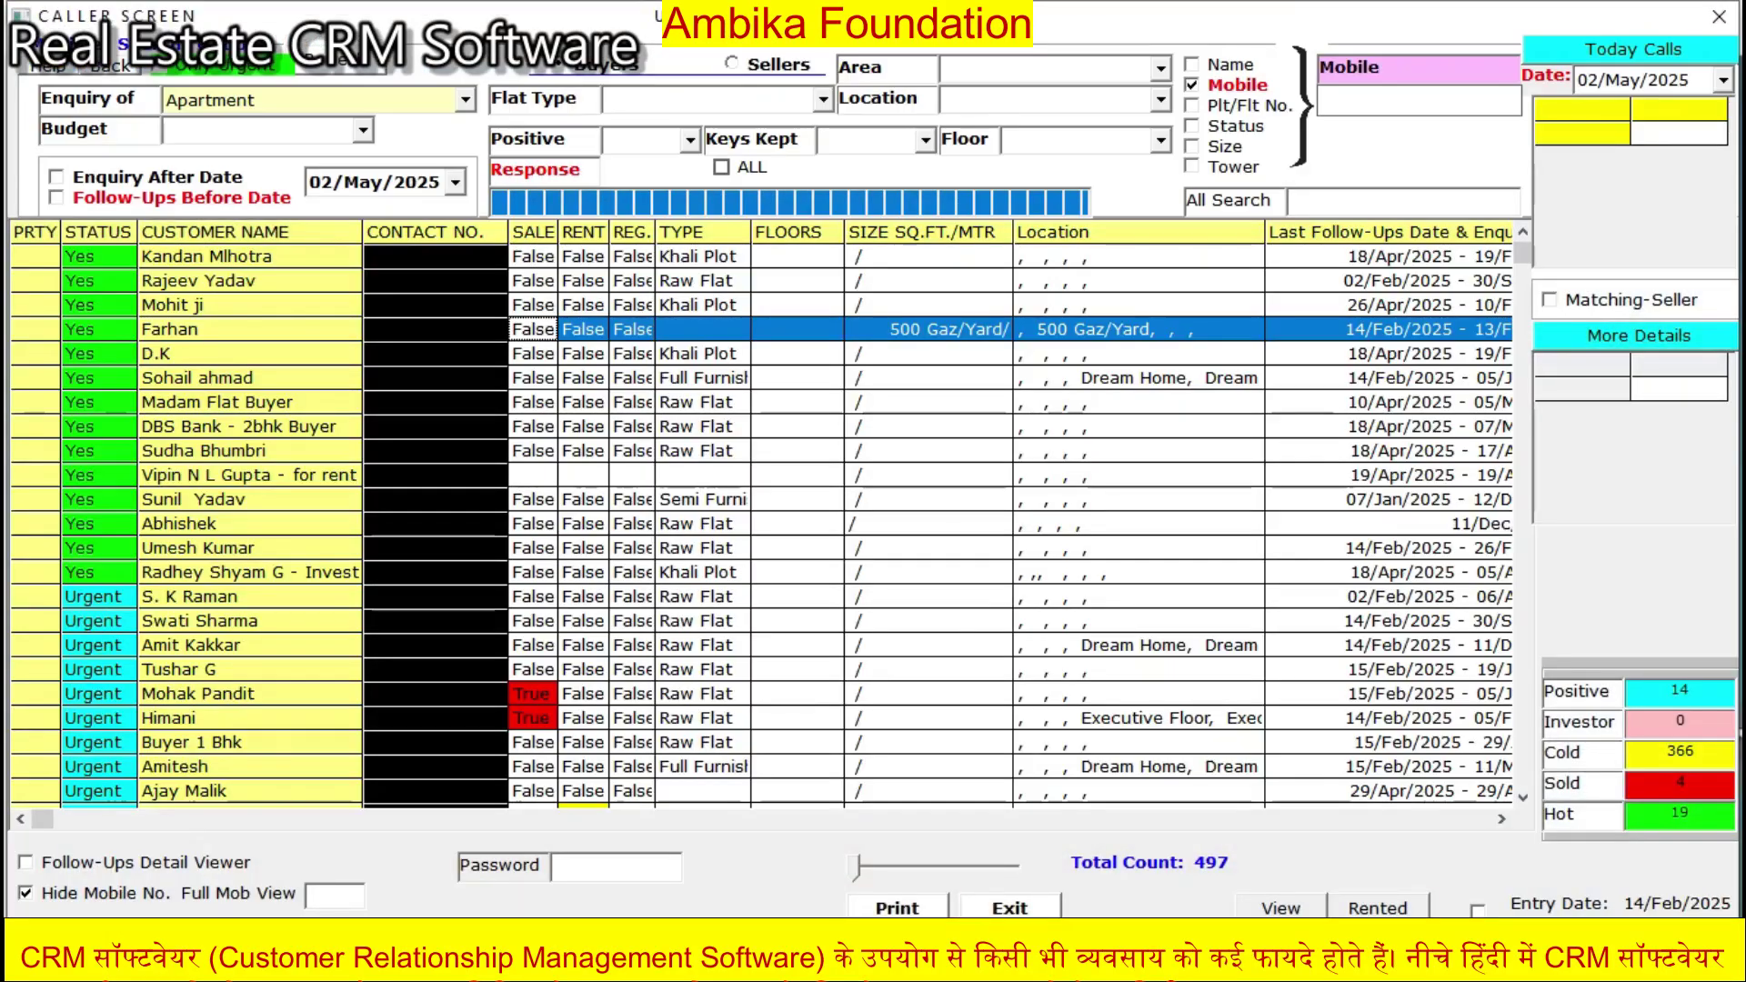
pyautogui.doubleClick(533, 329)
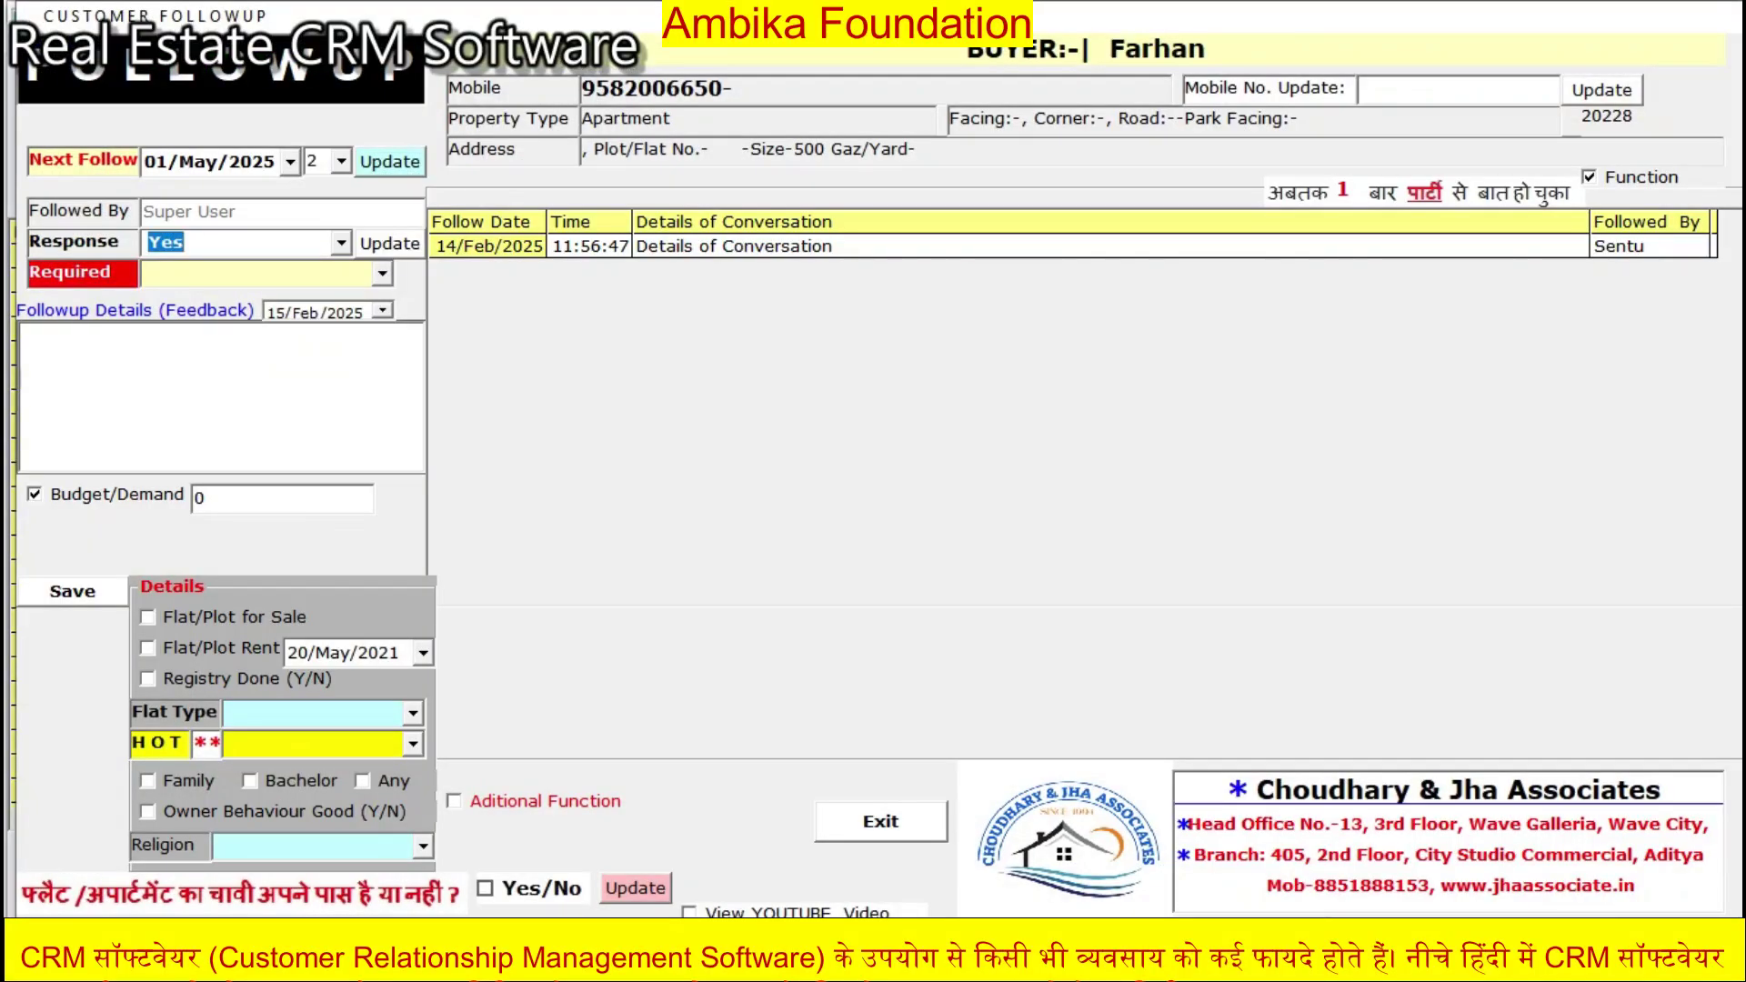
pyautogui.click(382, 274)
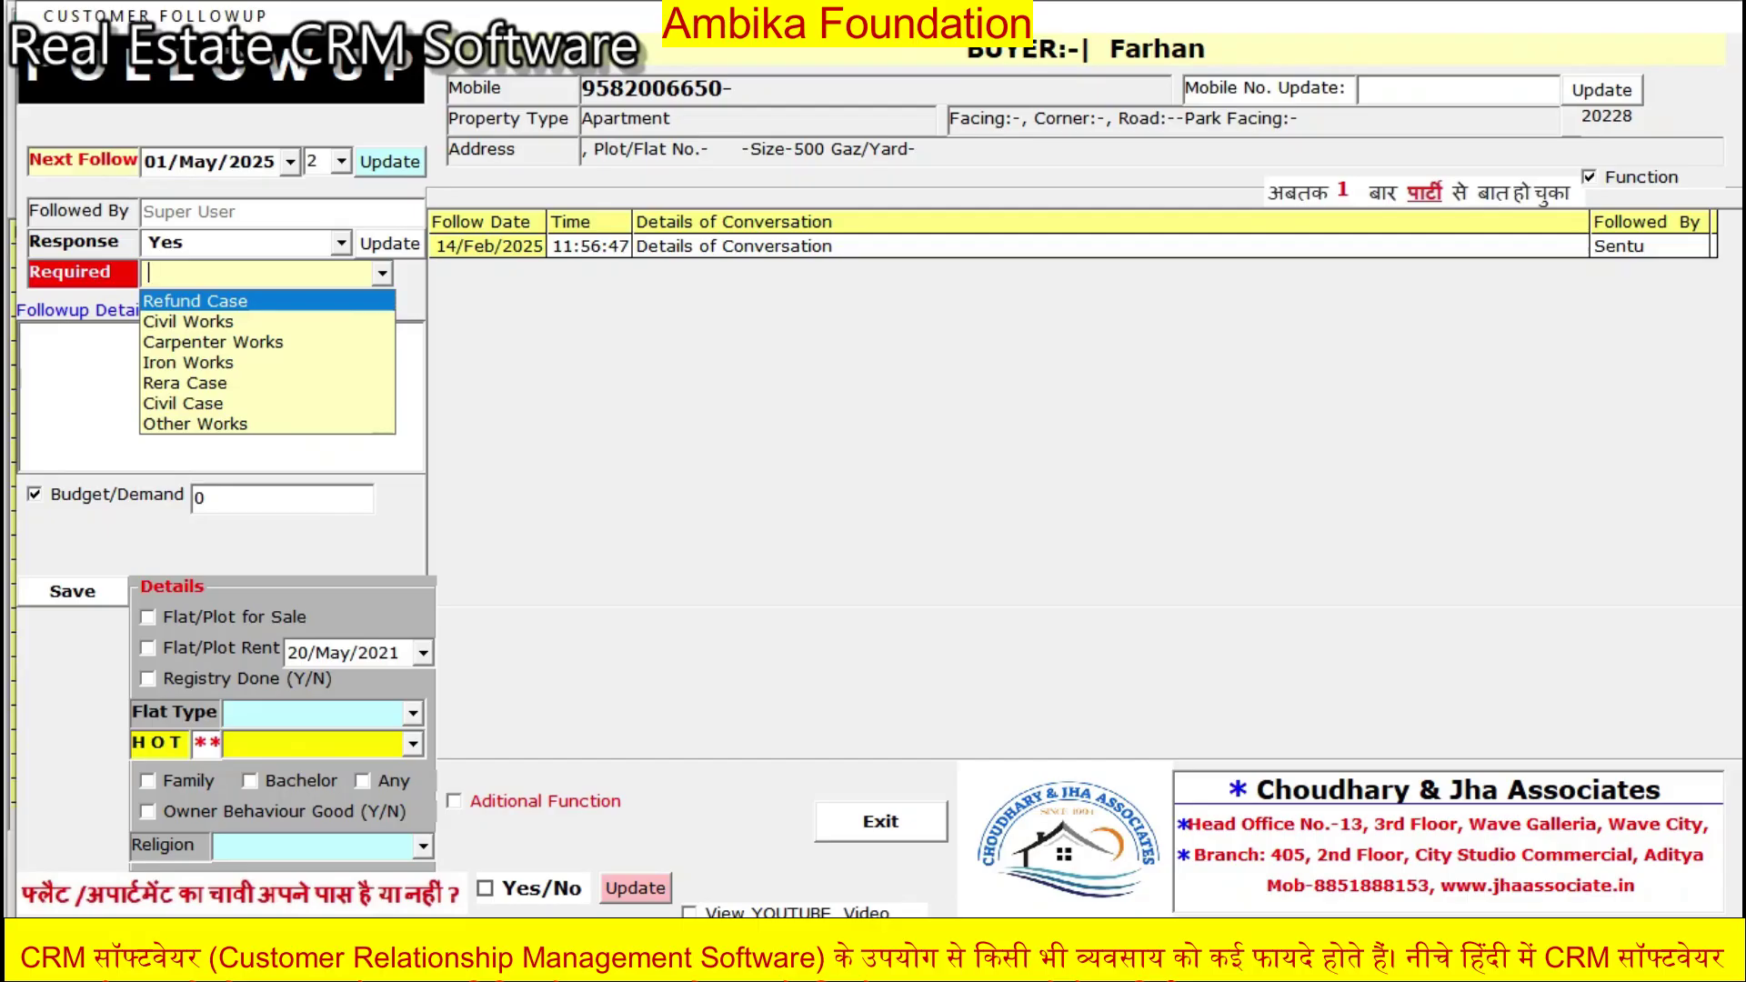
pyautogui.press('Down')
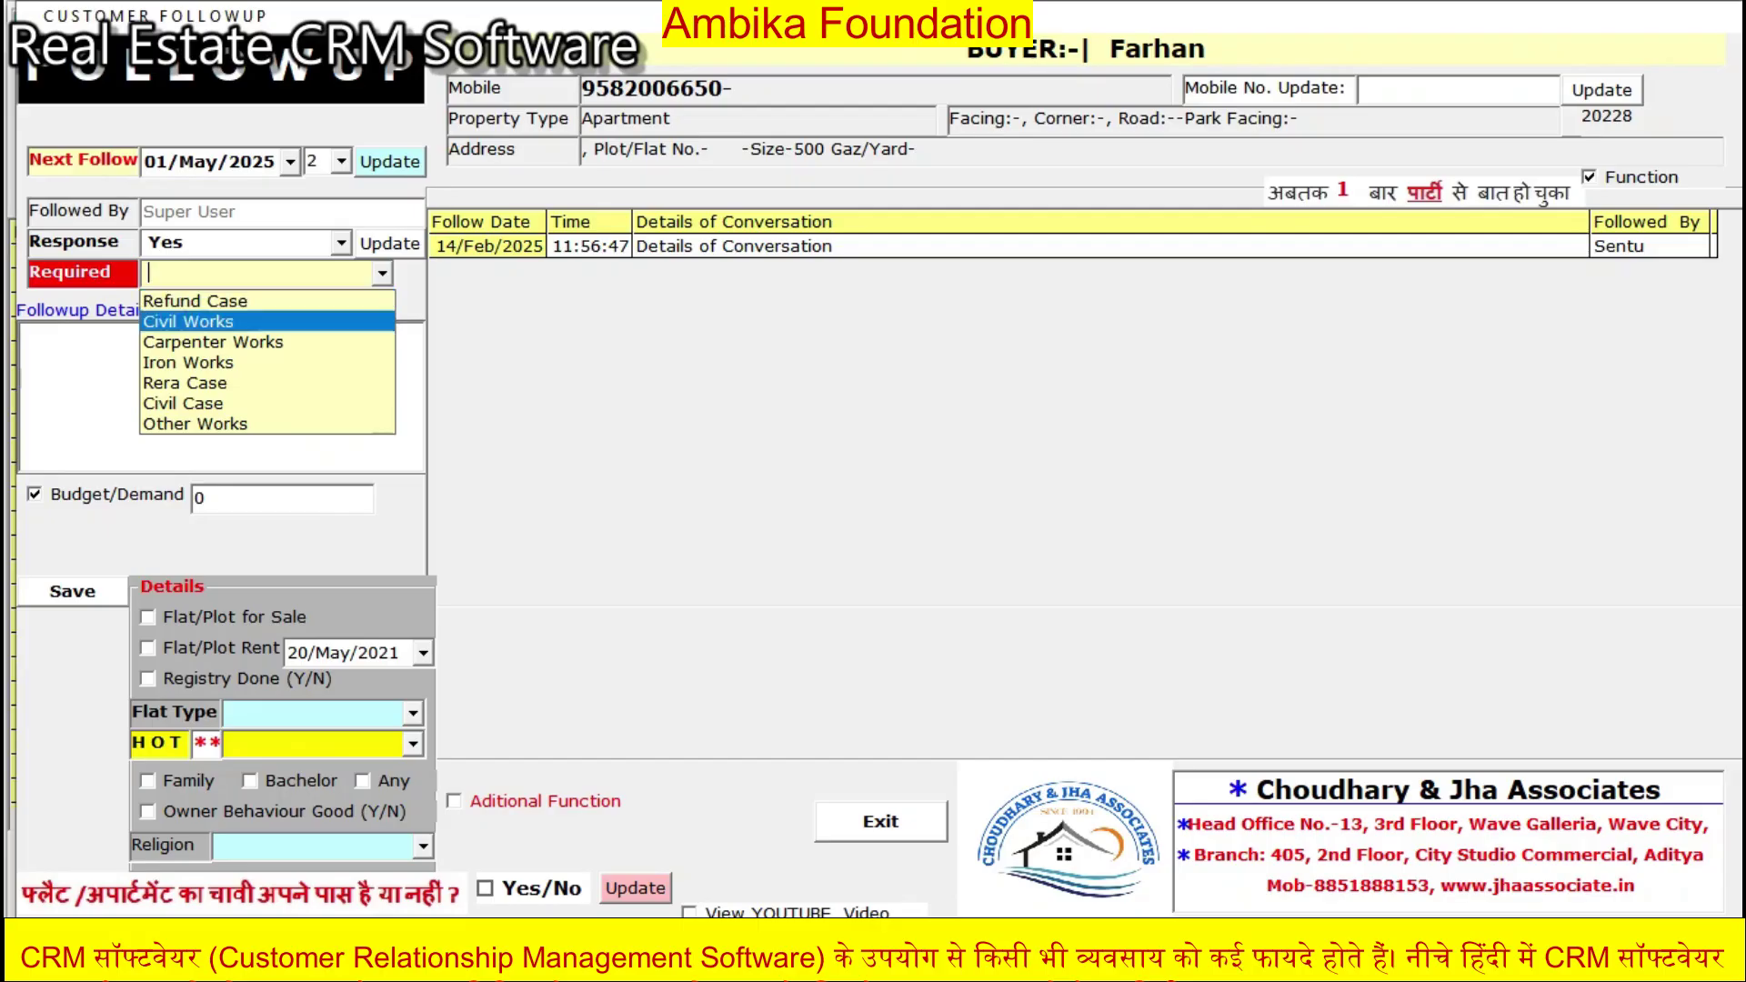
pyautogui.press('Down')
pyautogui.press('Down')
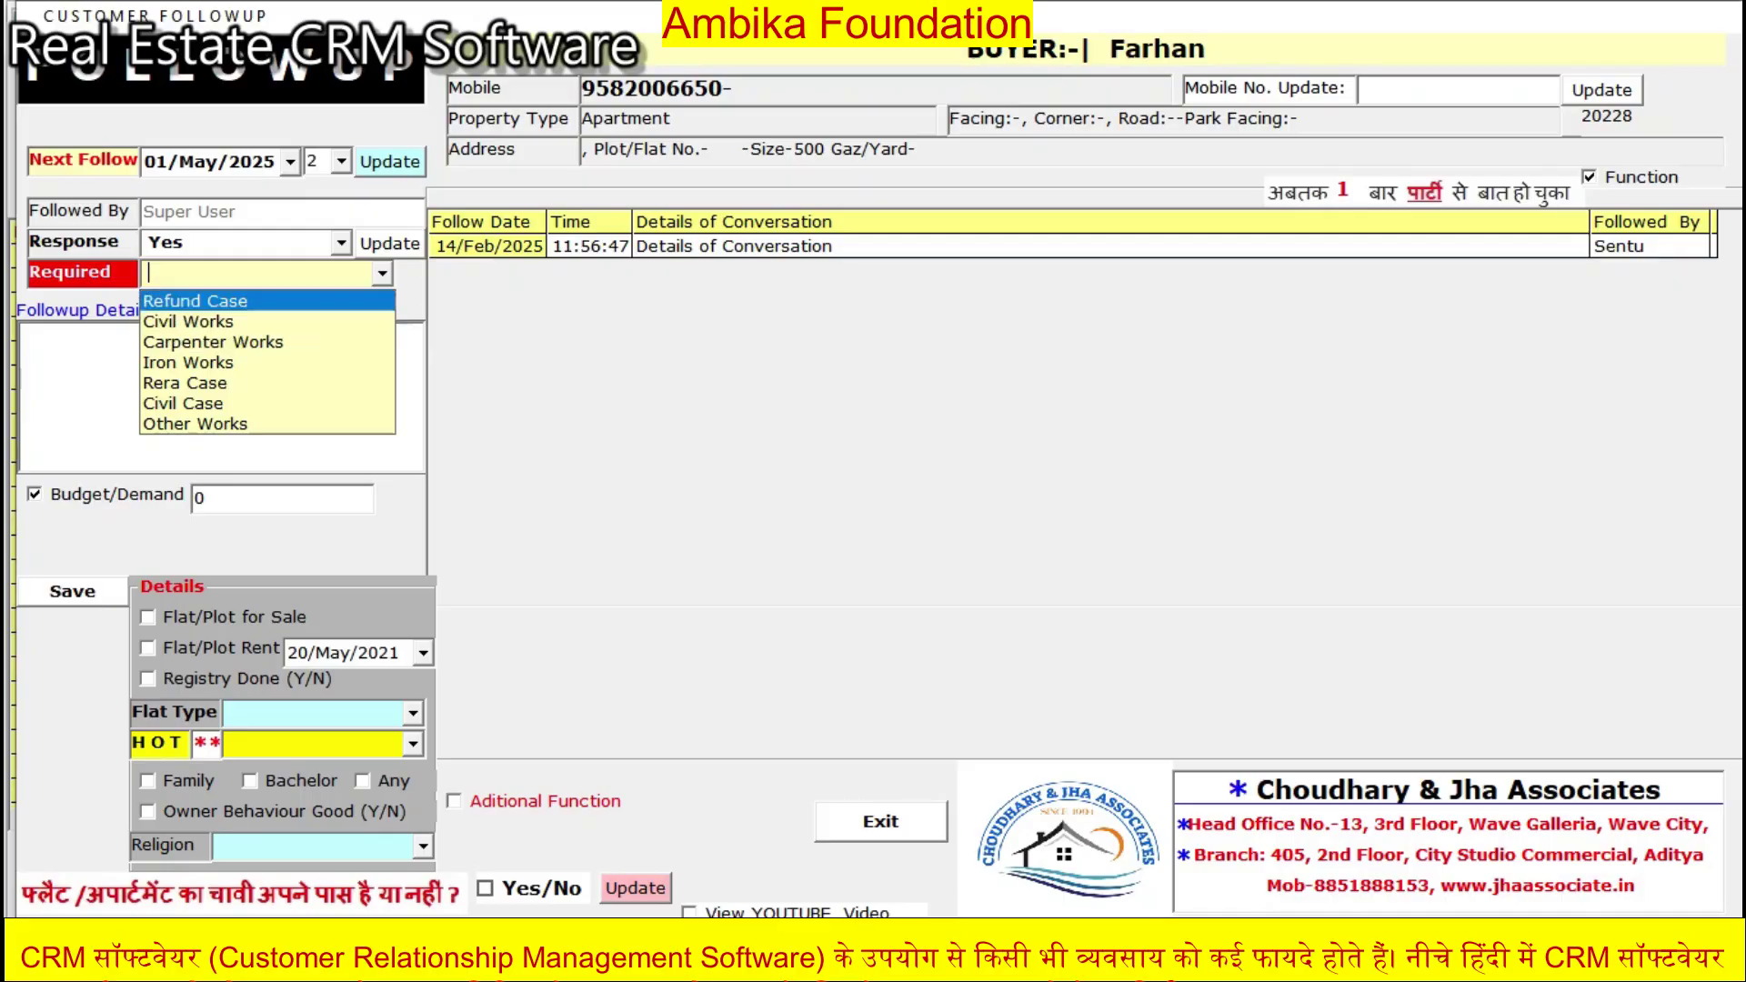
pyautogui.press('Return')
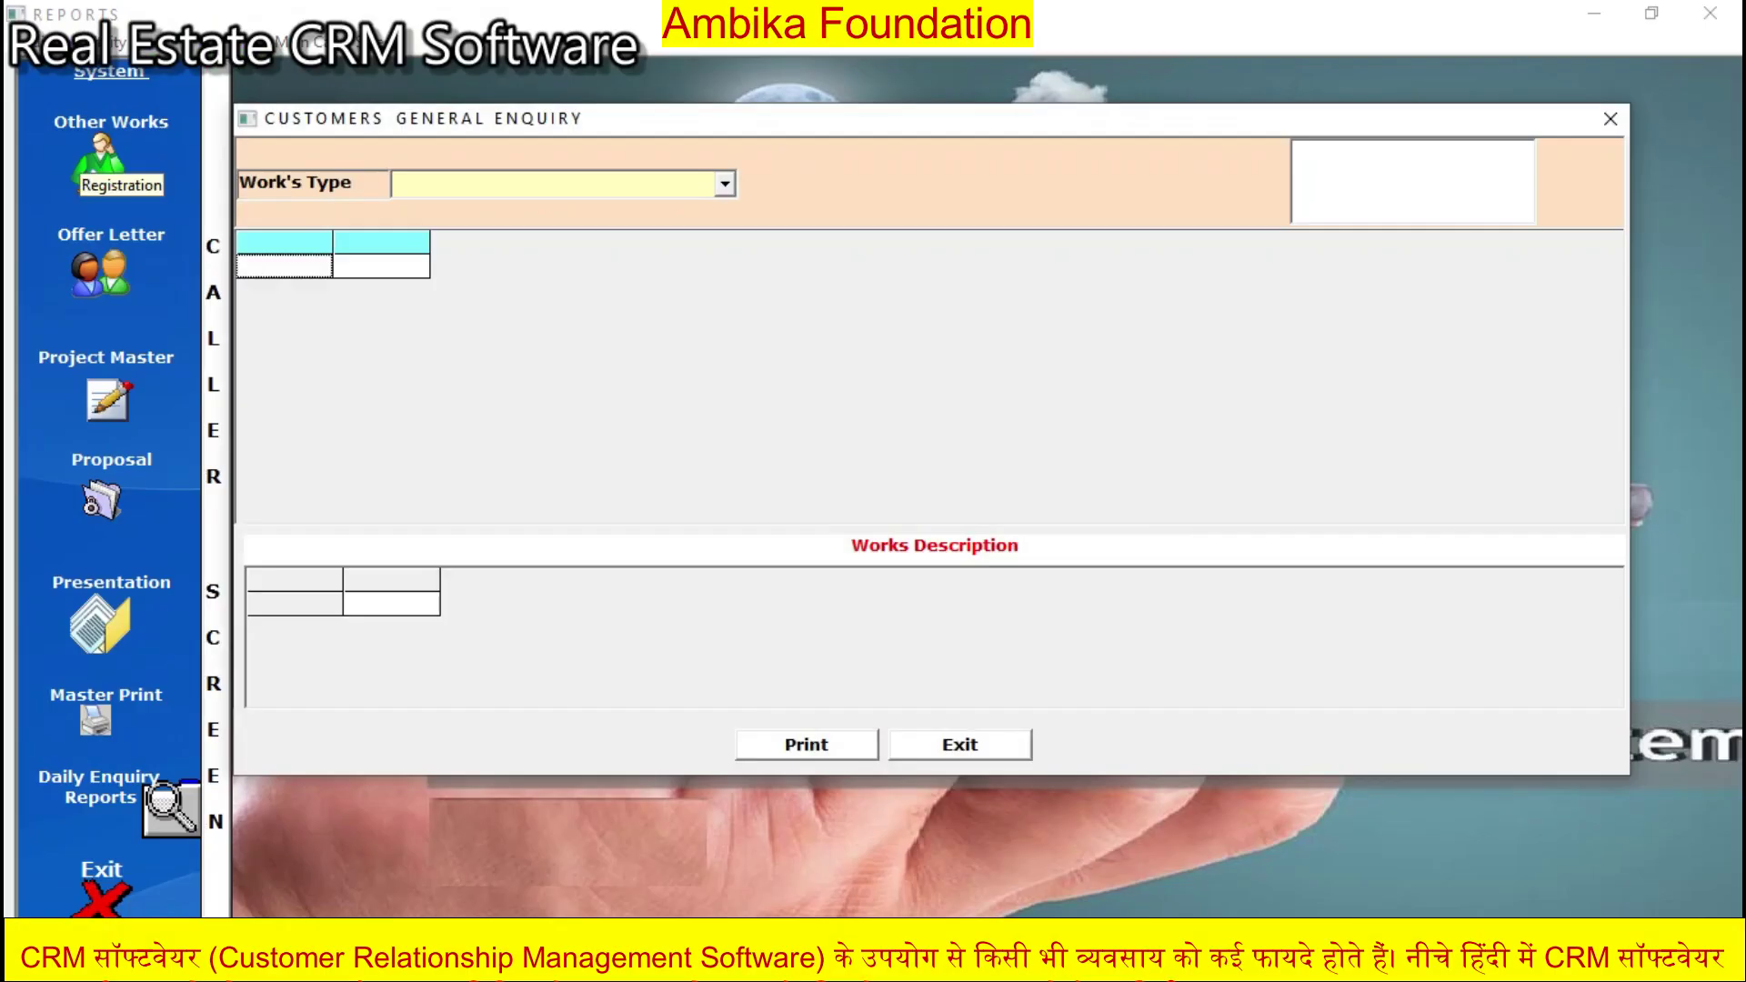
# - Set the Work's Type to Civil Works in the Customers General Enquiry window
pyautogui.click(725, 184)
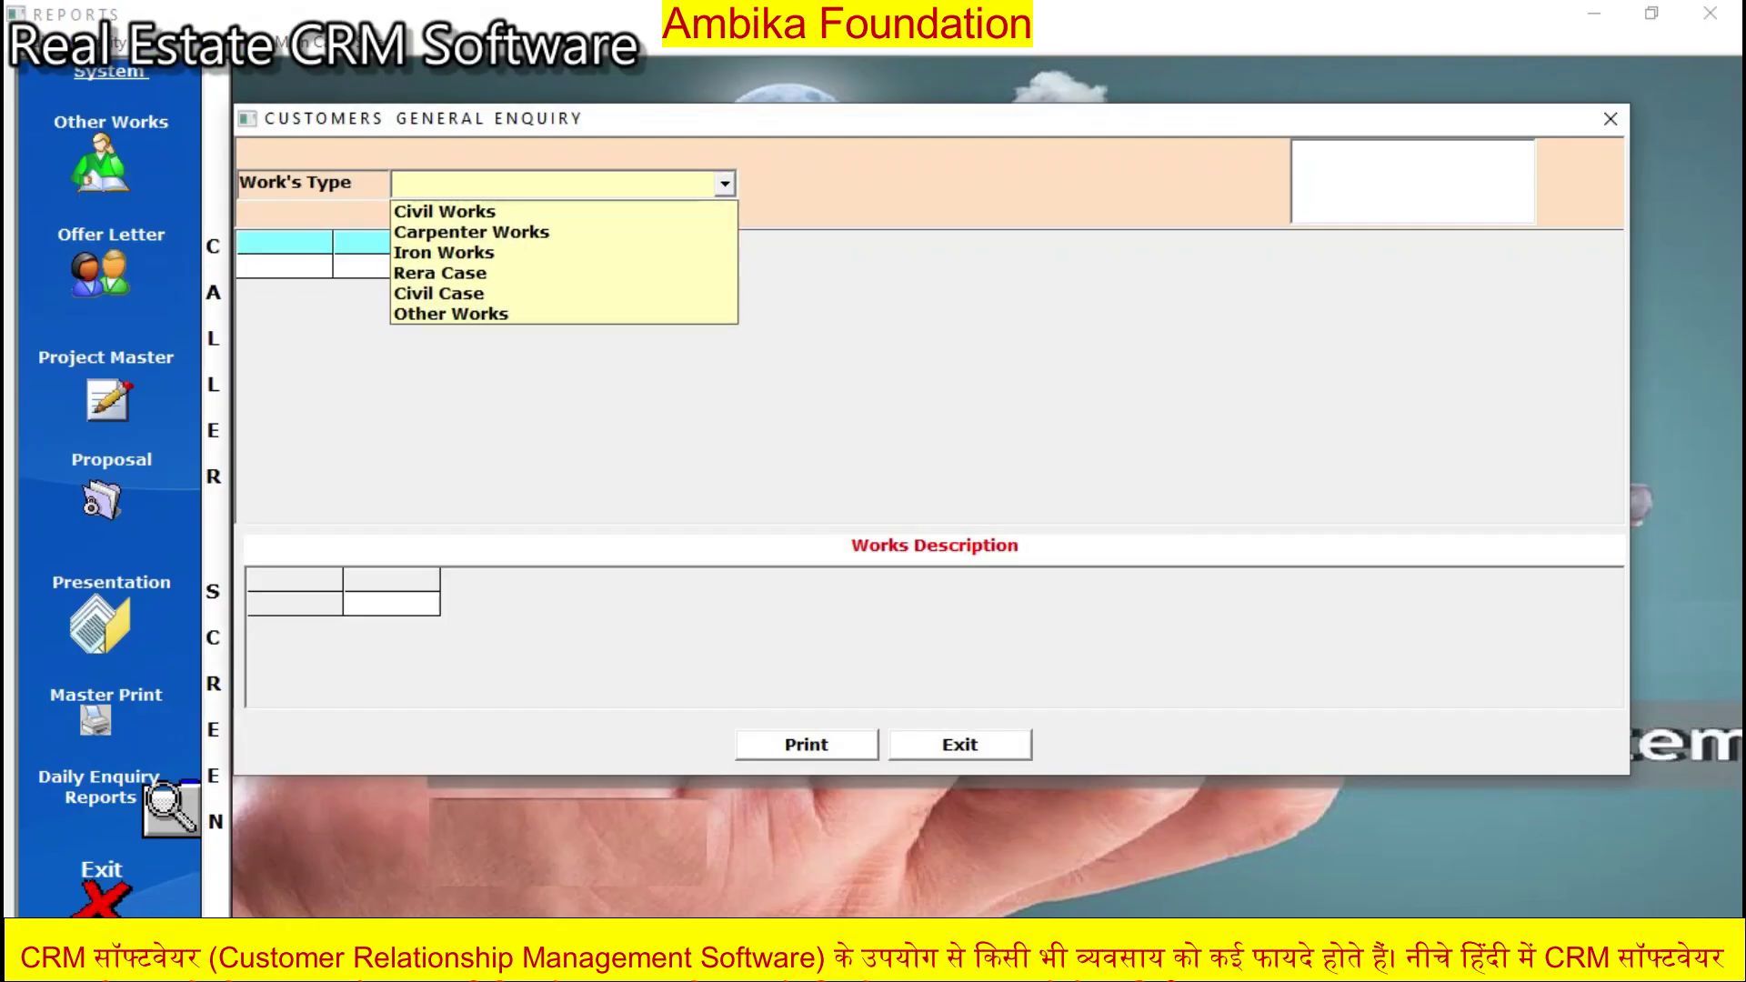
pyautogui.click(564, 211)
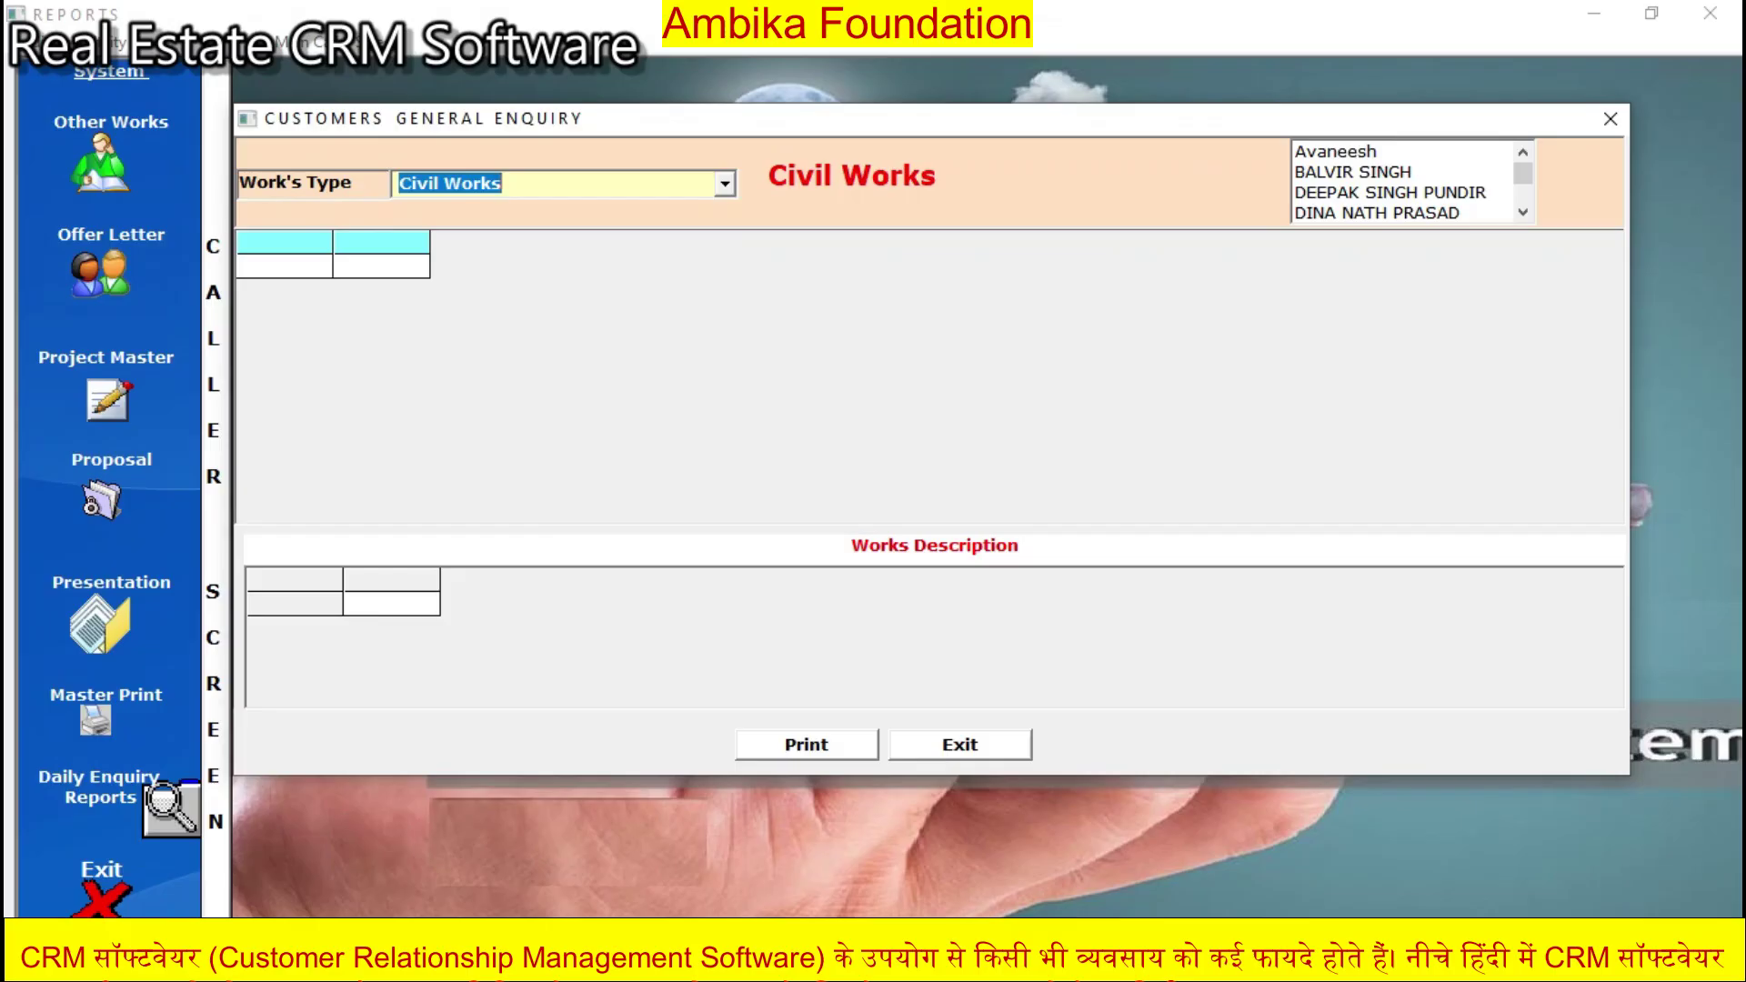
# - Look through the Civil Works enquiries of the first few listed customers, ending on the third one
pyautogui.click(1335, 152)
pyautogui.click(1354, 172)
pyautogui.click(1390, 192)
pyautogui.press('Down')
pyautogui.press('Up')
pyautogui.press('Up')
pyautogui.press('Up')
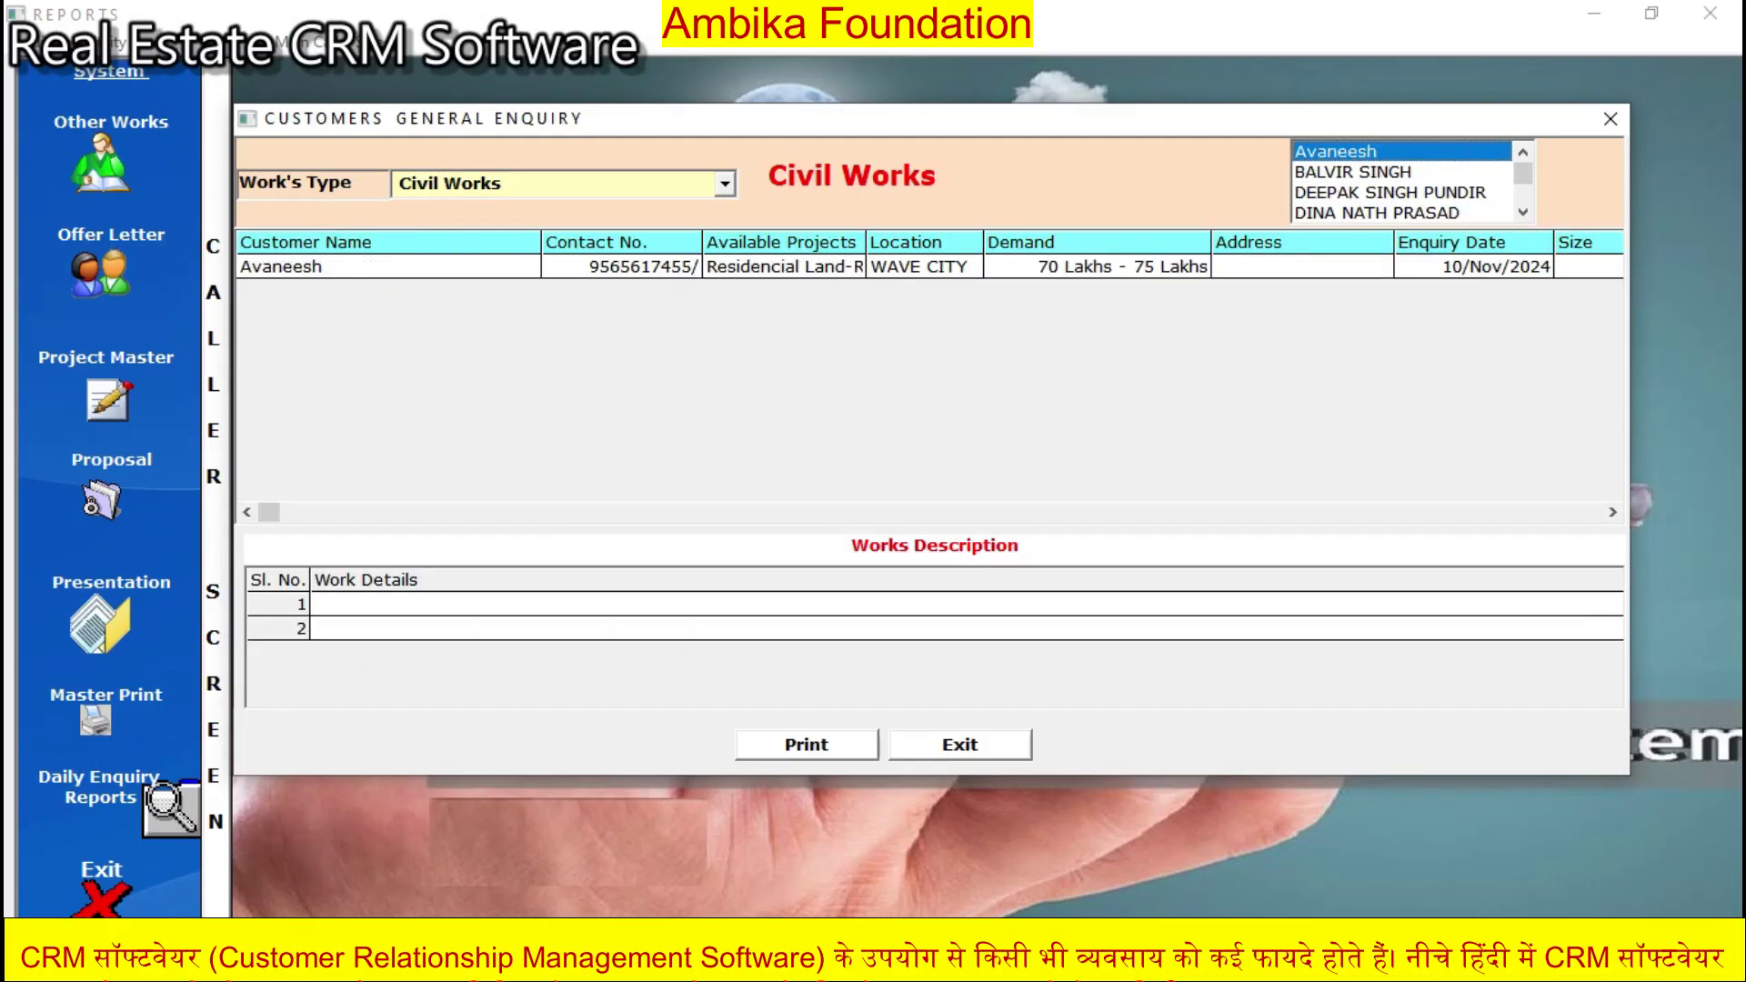
pyautogui.click(1390, 192)
# - Set the Work's Type to Carpenter Works, review several listed customers' enquiries, and close the Customers General Enquiry window
pyautogui.click(725, 184)
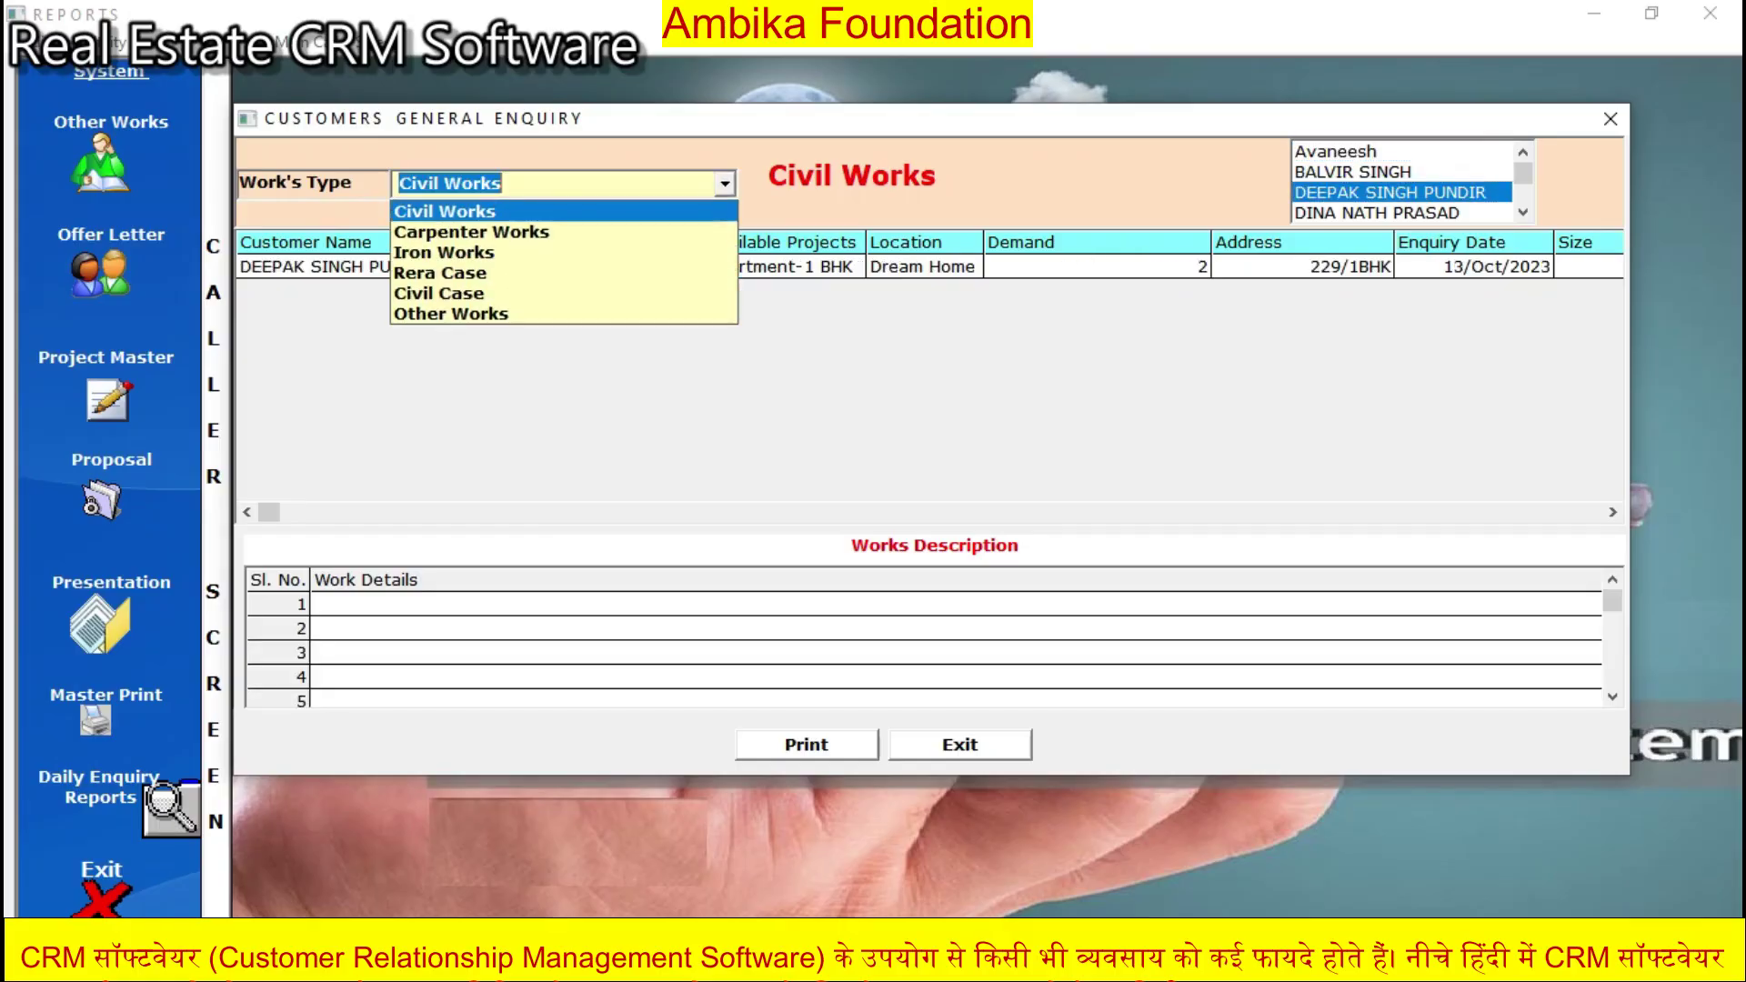
pyautogui.press('Return')
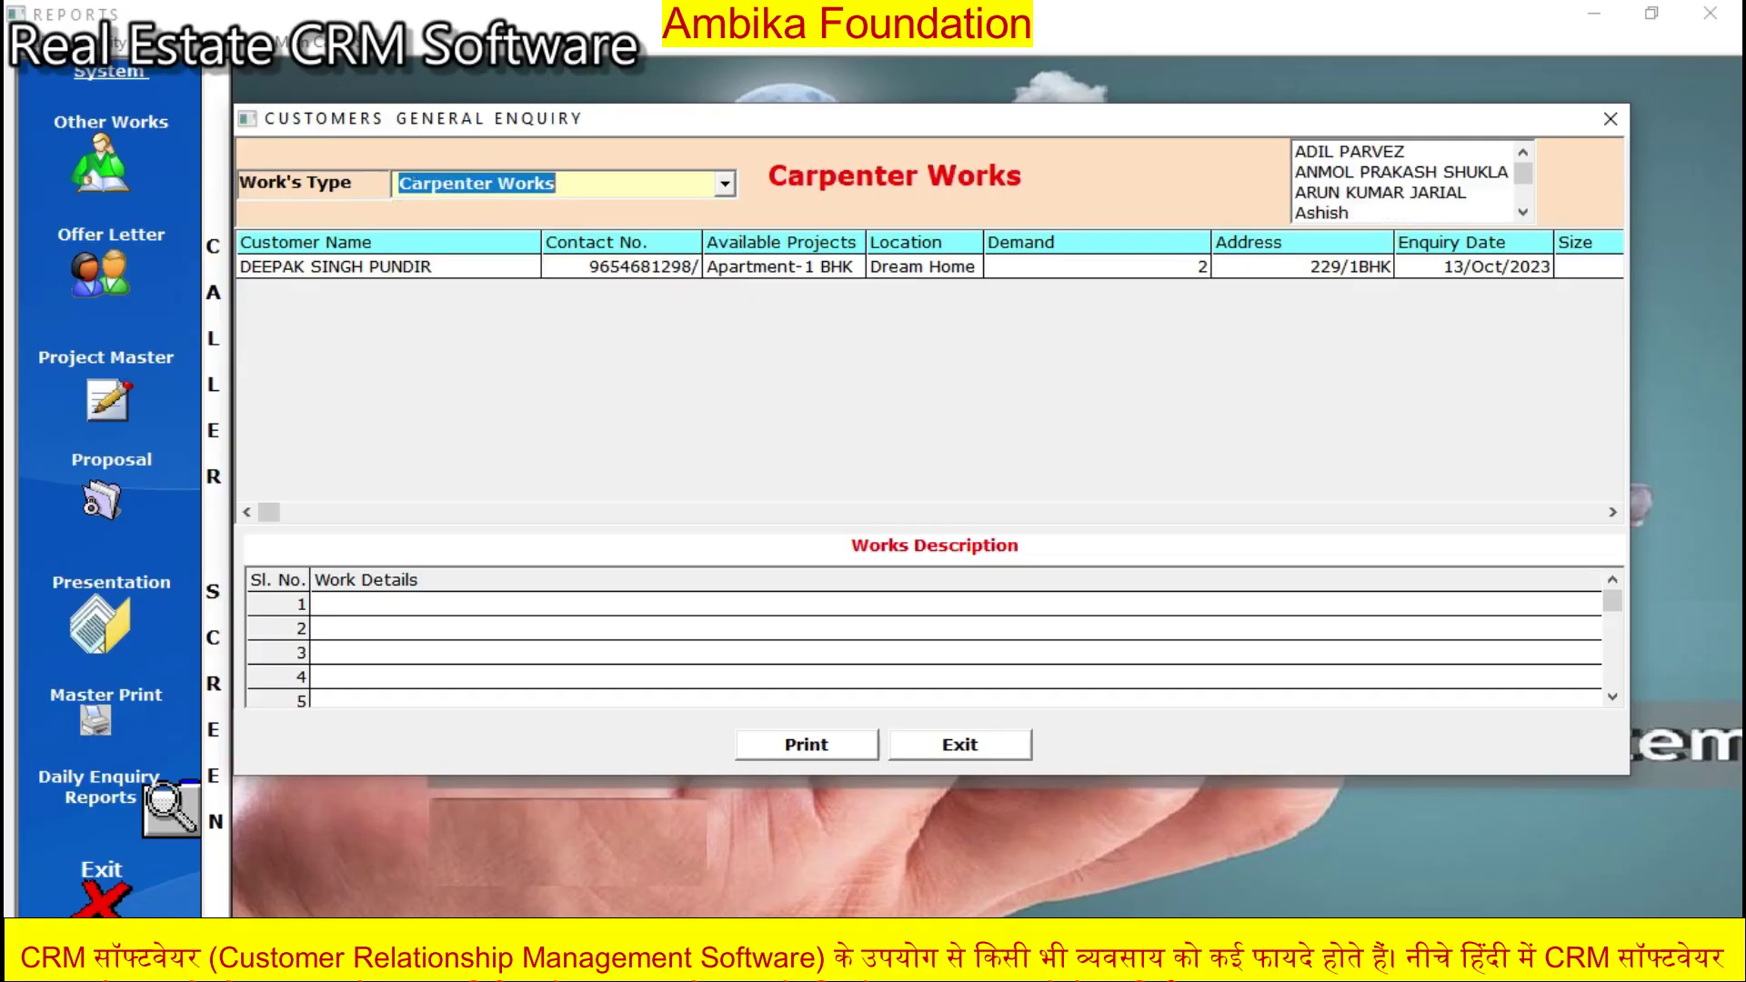
pyautogui.click(1349, 152)
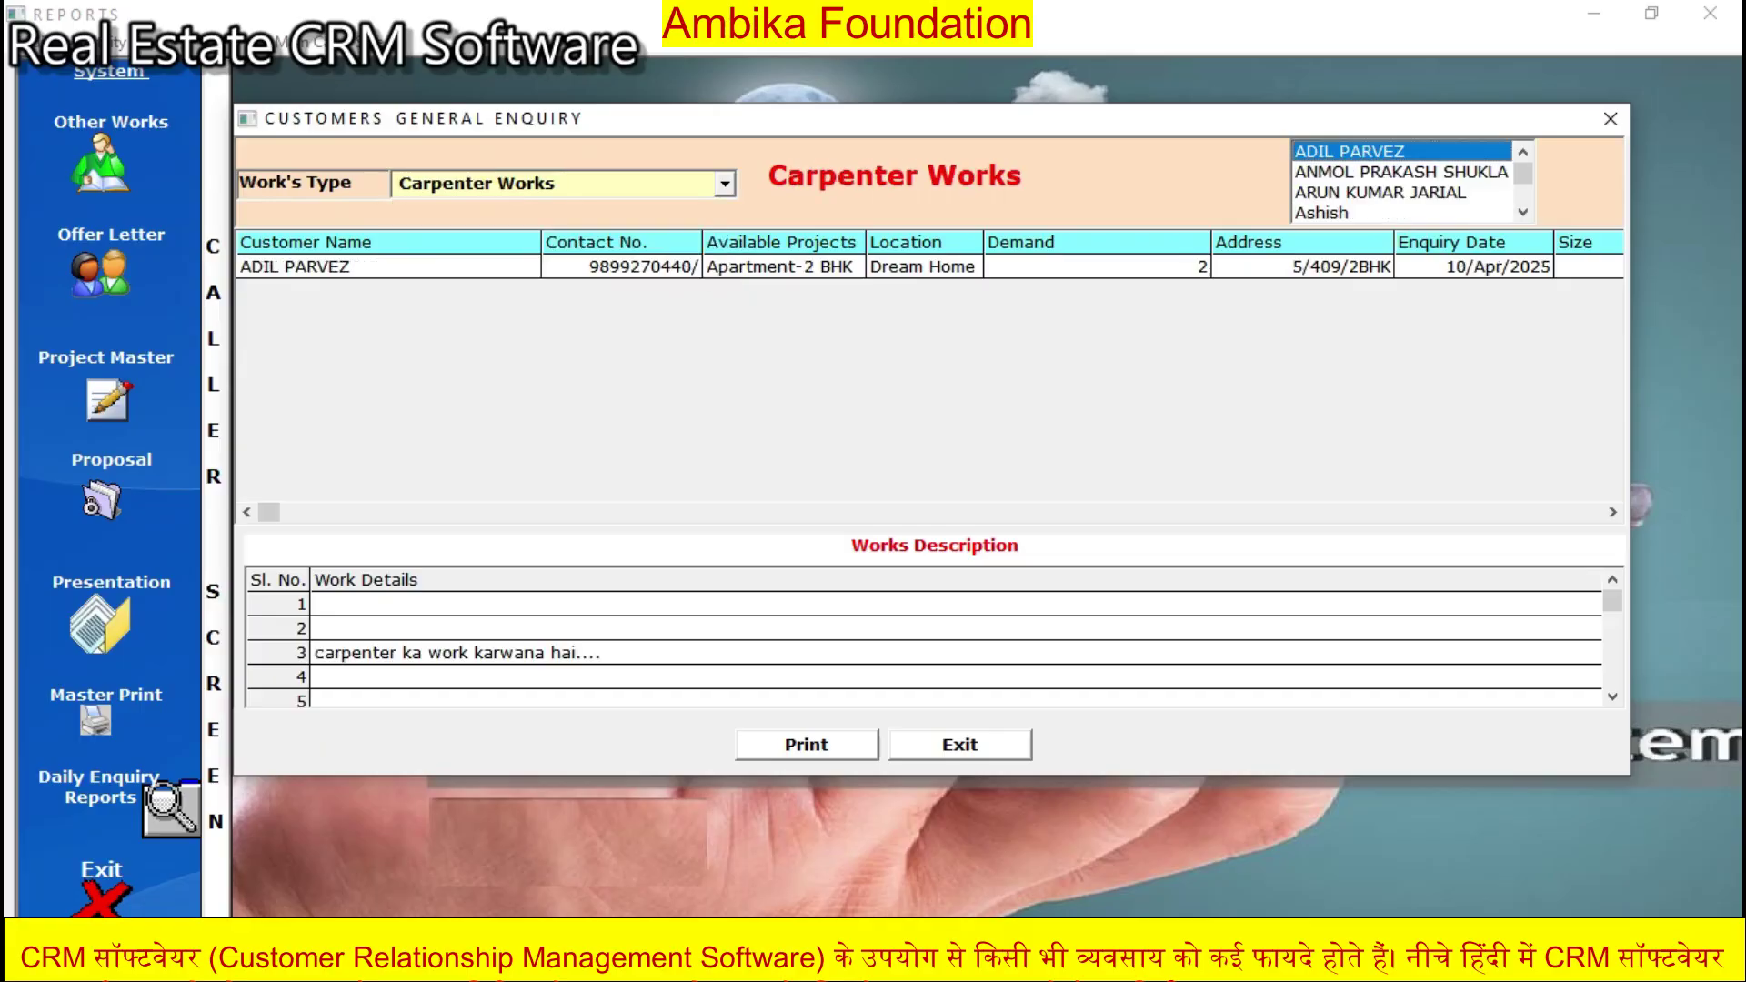
pyautogui.click(1380, 193)
pyautogui.click(1364, 212)
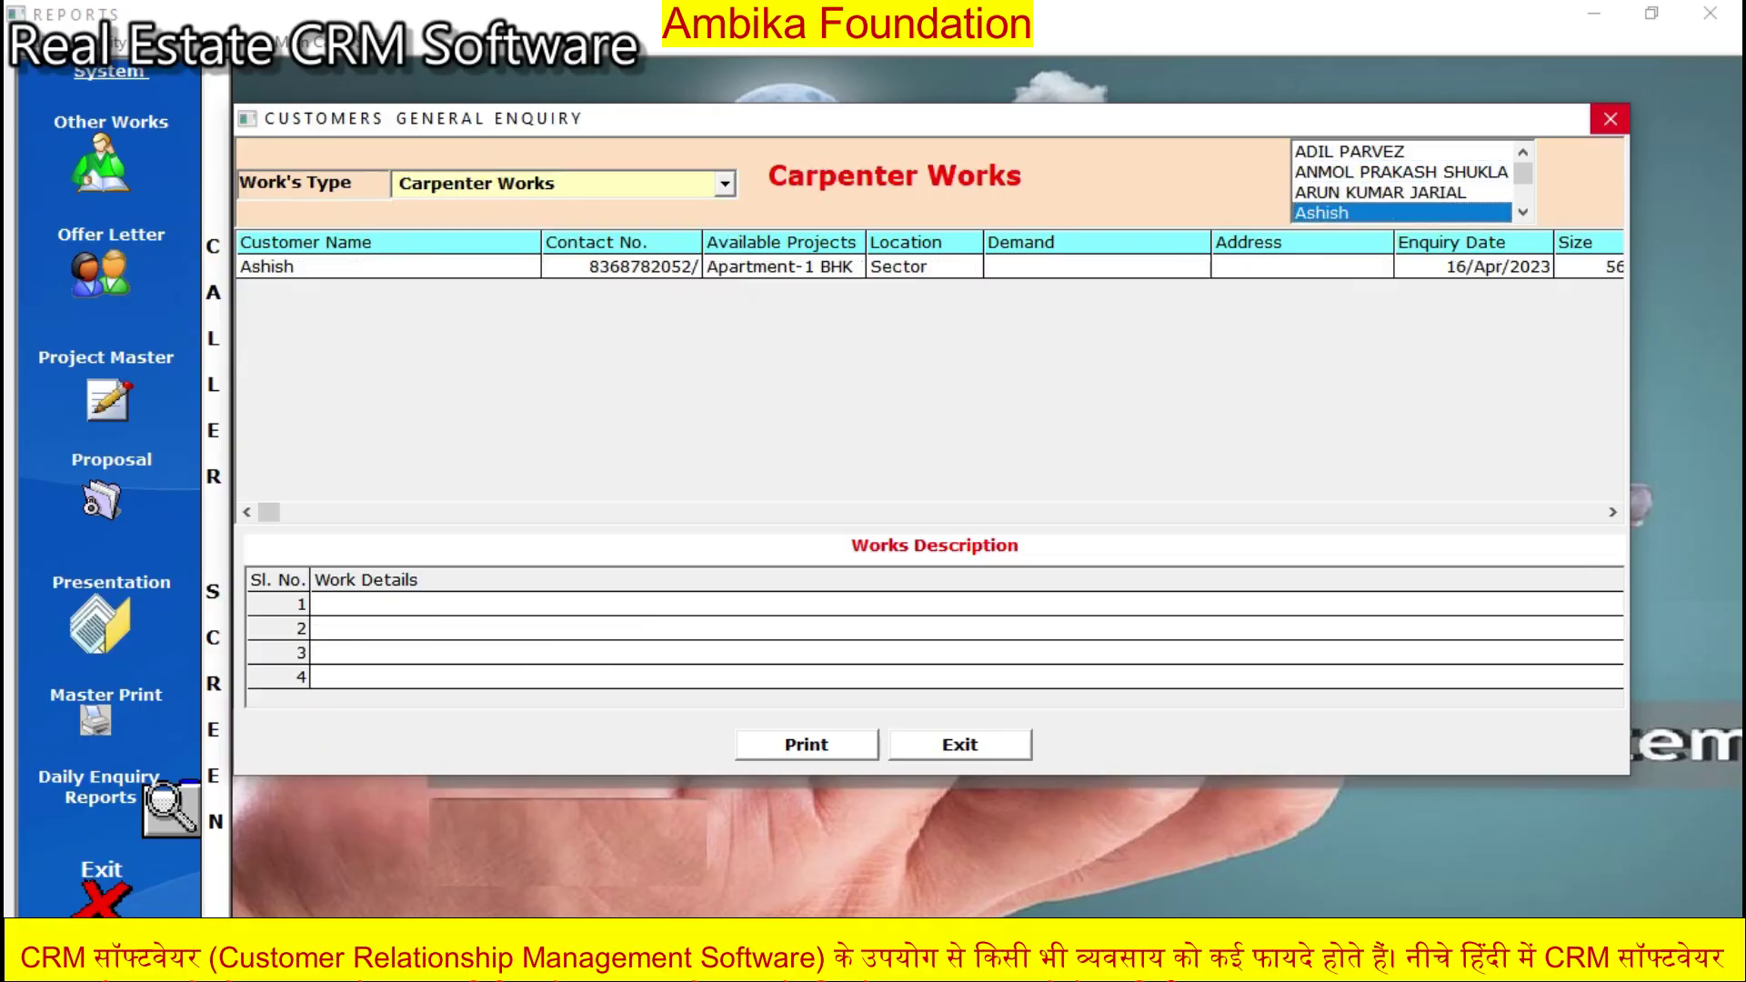
pyautogui.click(1611, 119)
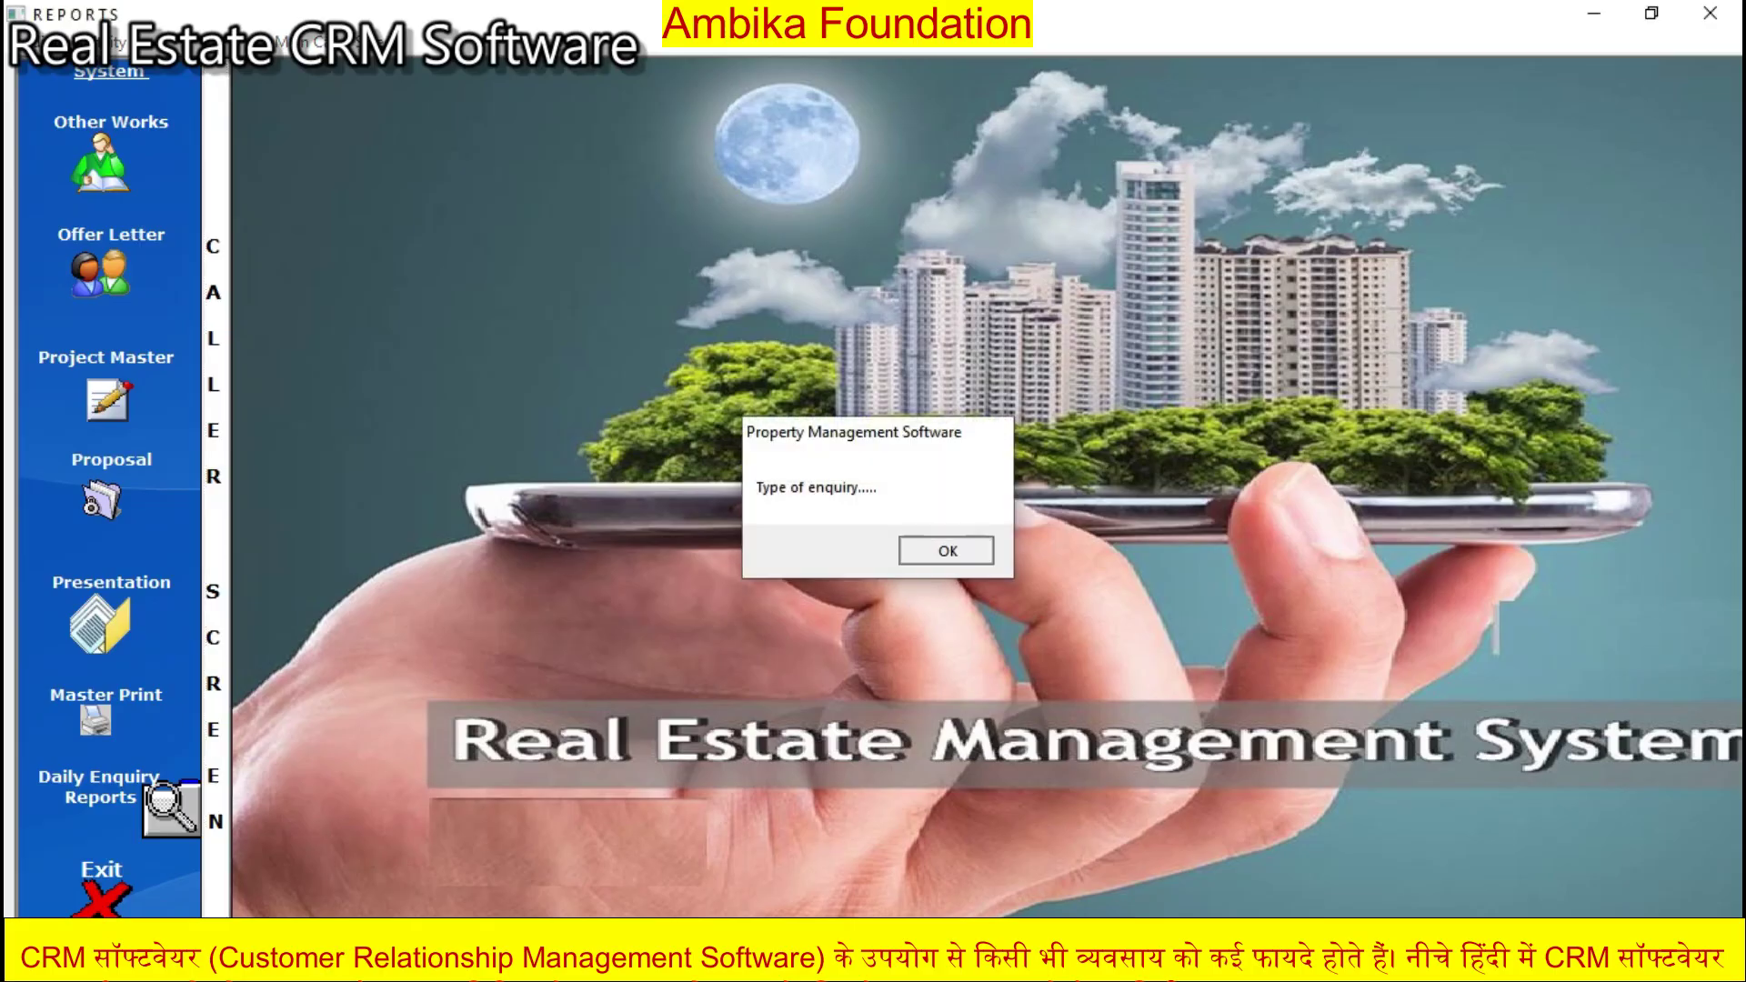
# - From the Caller Screen, open the 500 Gaz/Yard Apartment buyer's follow-up record and update the next follow-up date to 02/May/2025
pyautogui.click(939, 549)
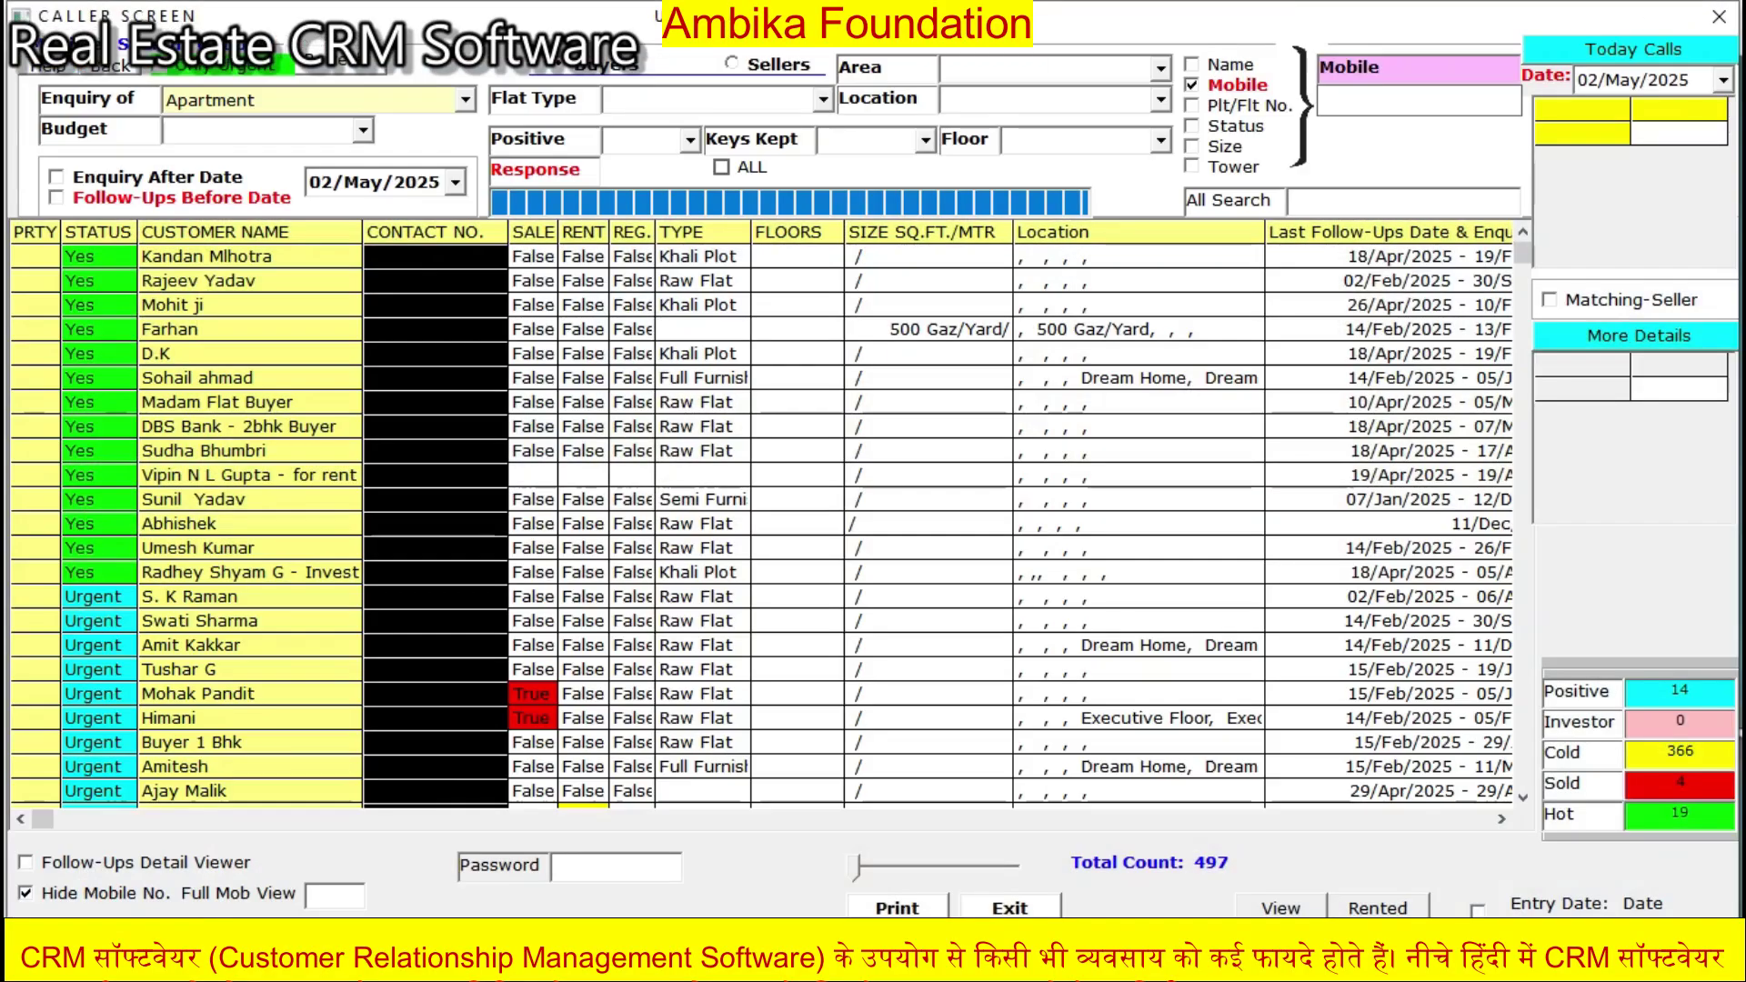
pyautogui.doubleClick(198, 378)
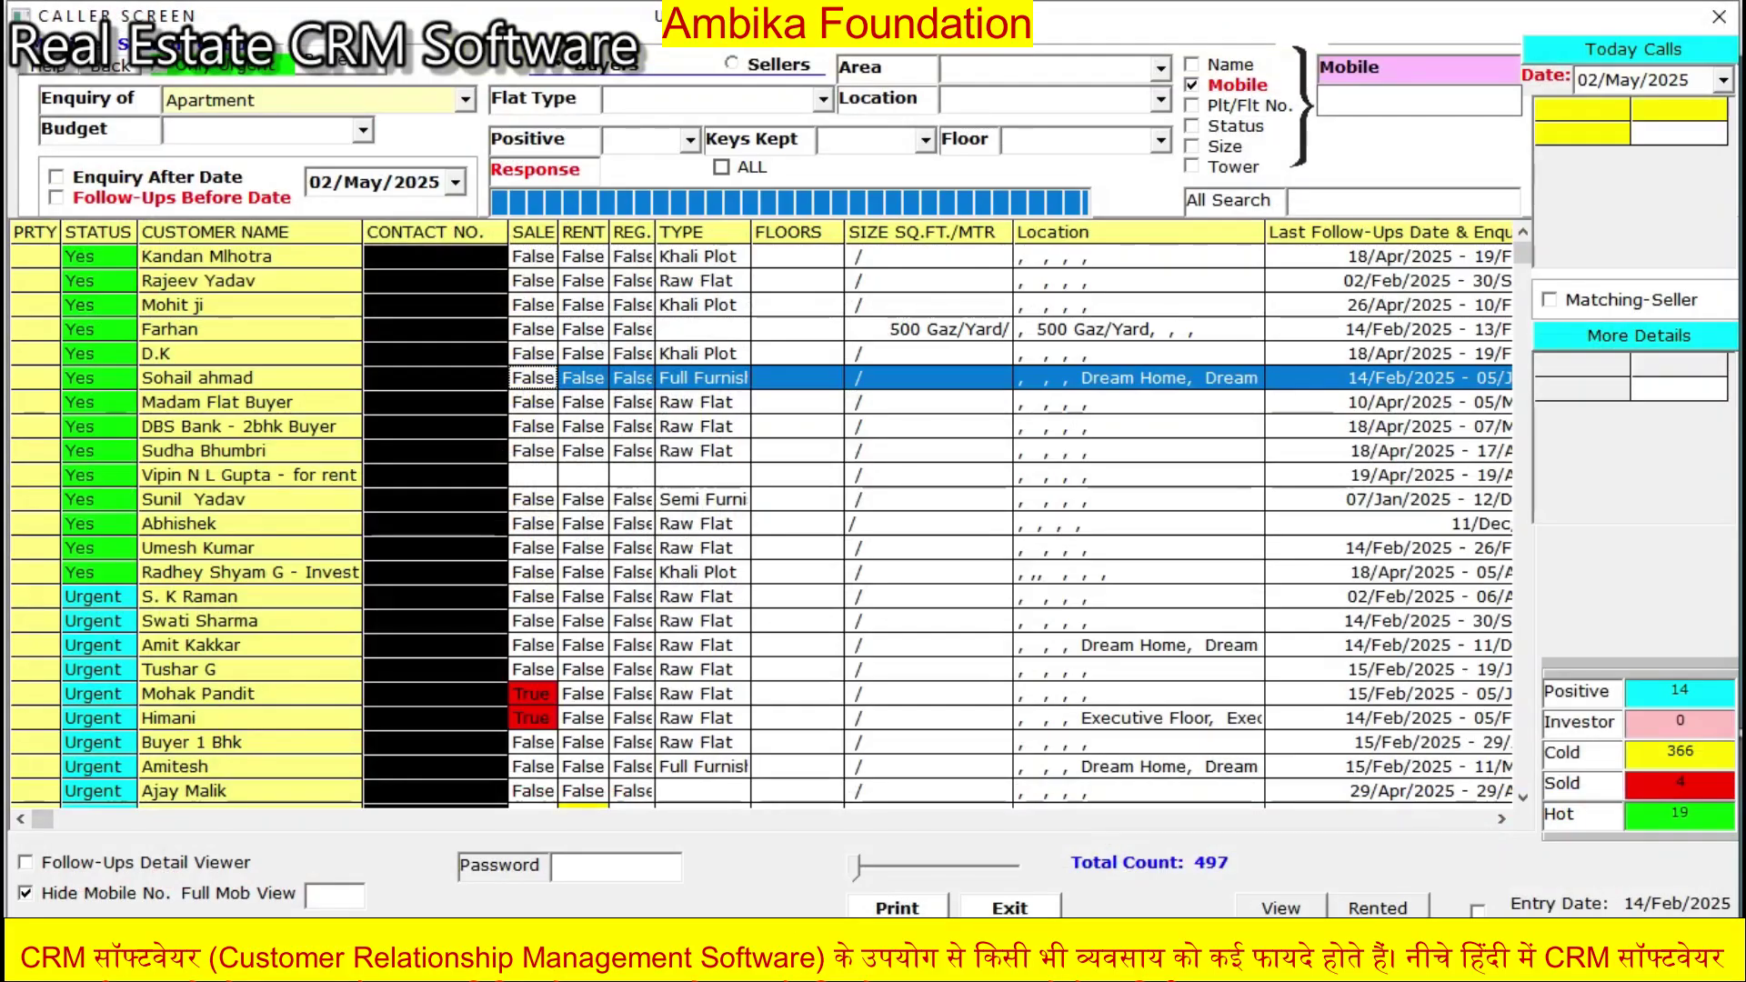
pyautogui.click(533, 329)
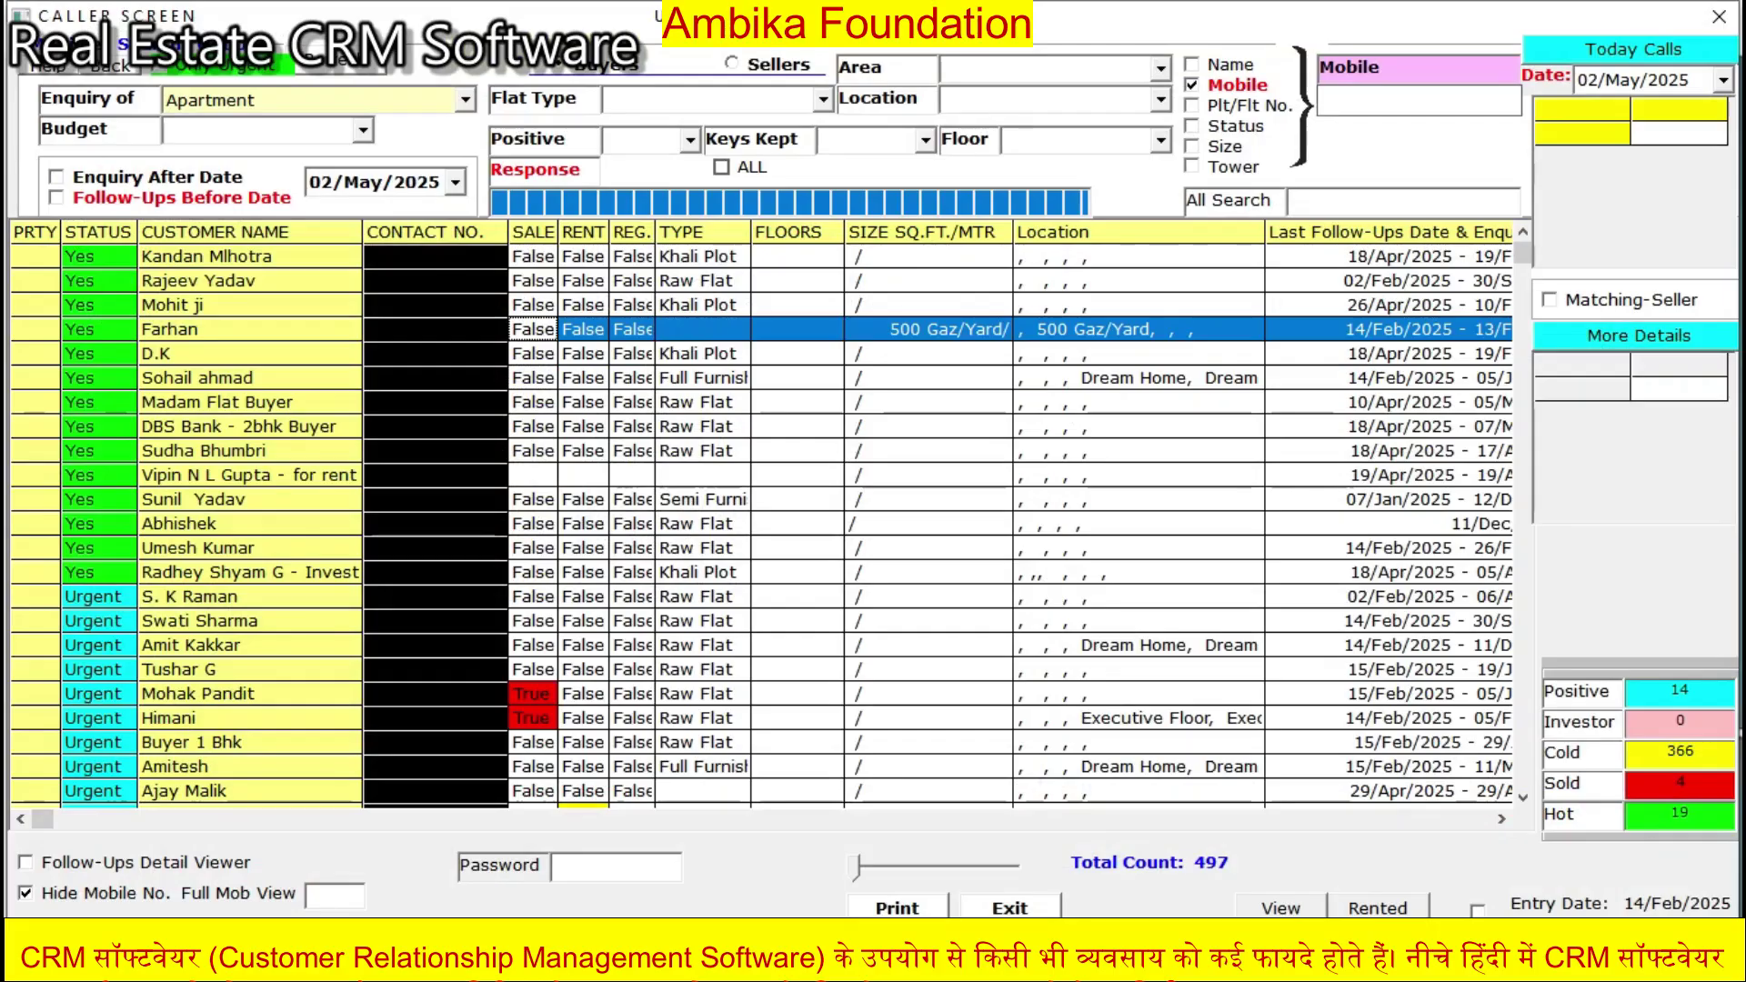
pyautogui.doubleClick(533, 330)
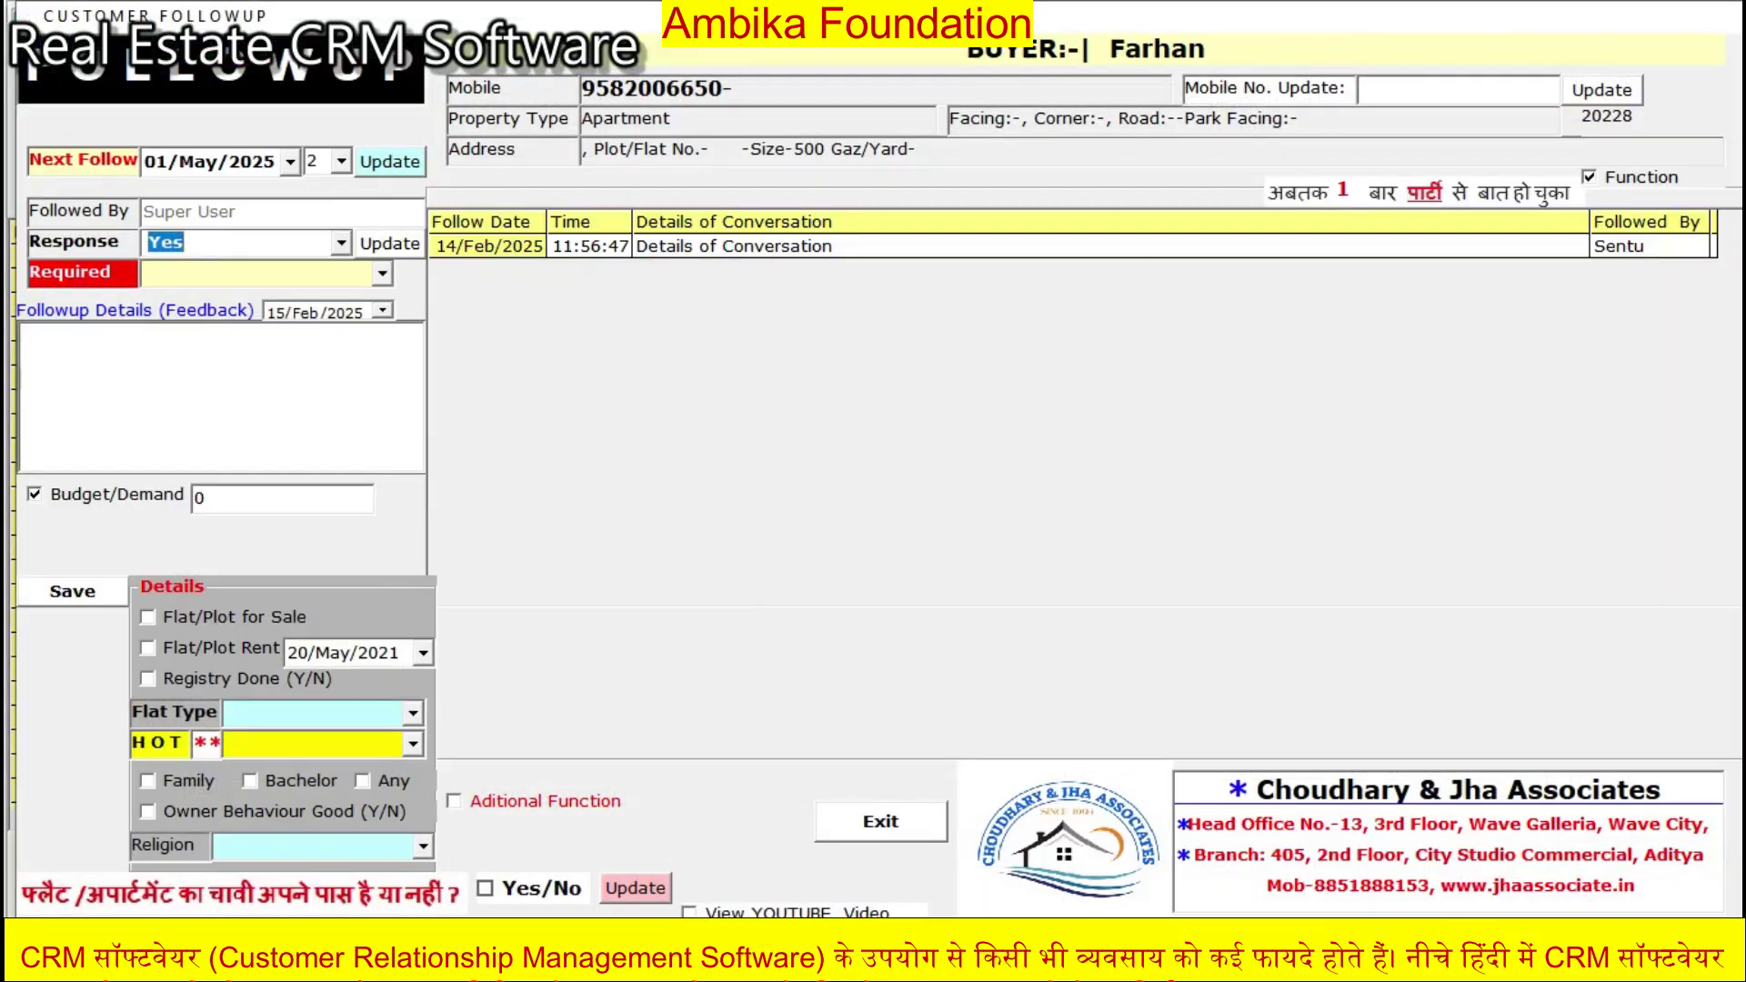
pyautogui.click(156, 162)
pyautogui.click(390, 162)
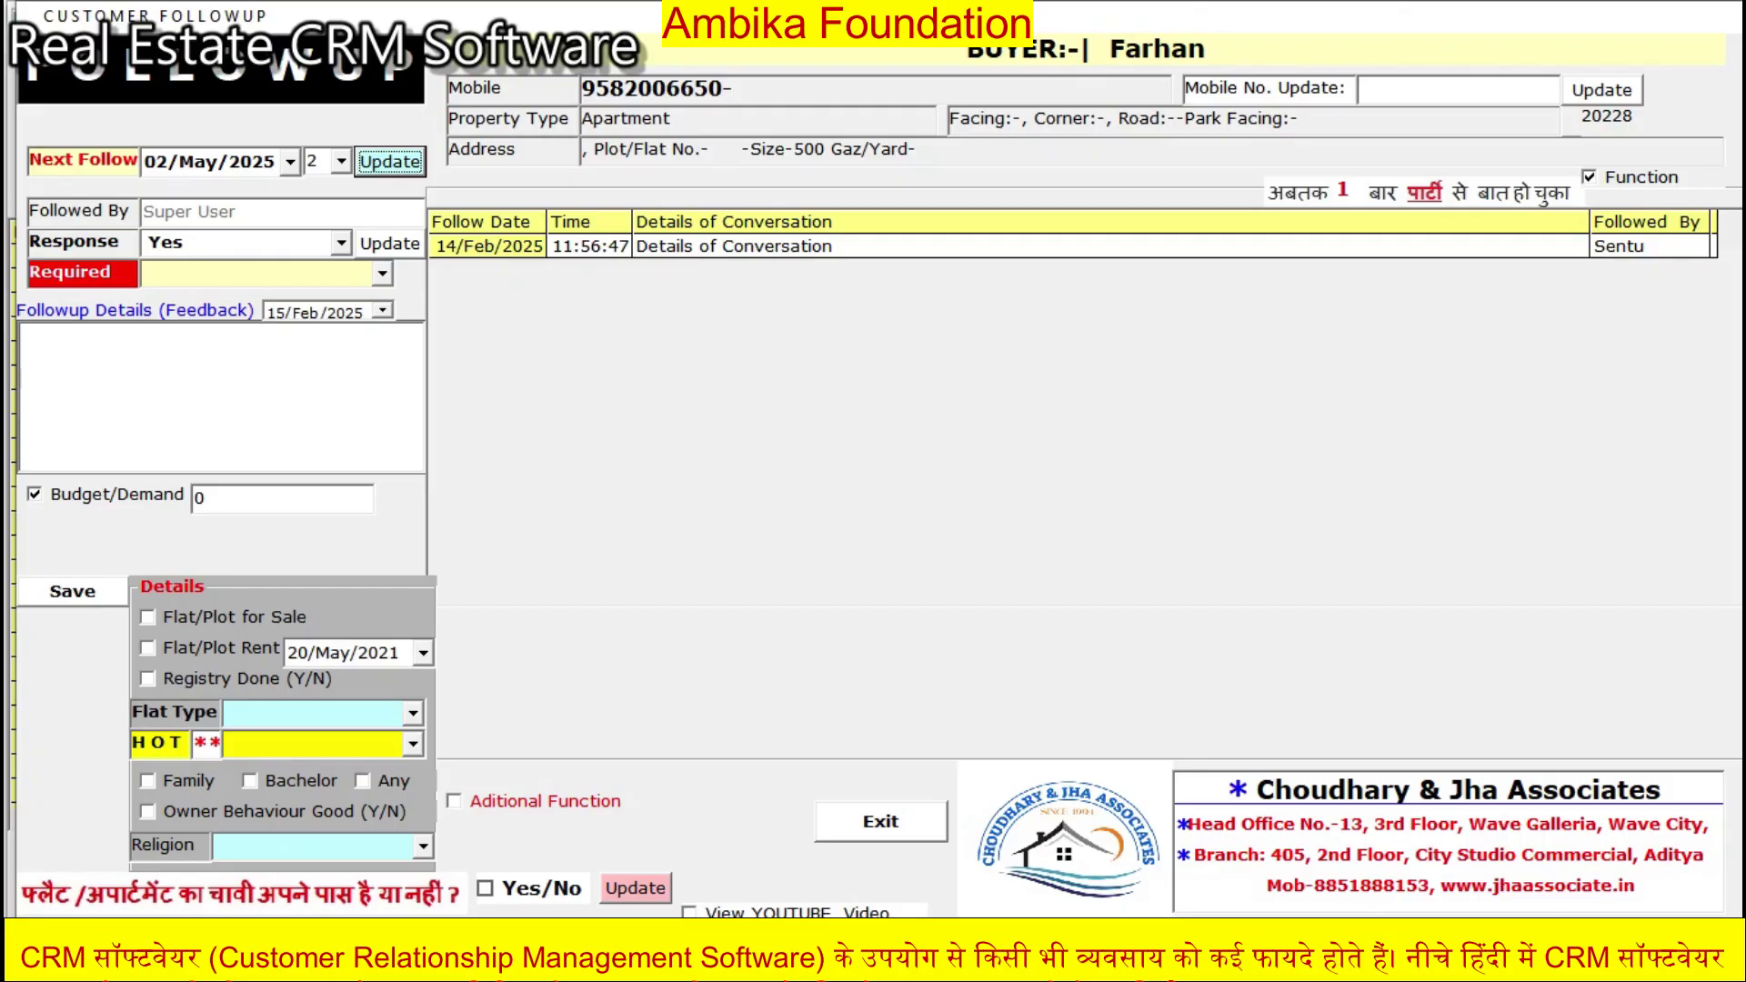
# - Enter the feedback "call karna hai enhe 2 May ko", set the Response to Urgent, and save the follow-up
pyautogui.click(322, 393)
pyautogui.write('call karna ha')
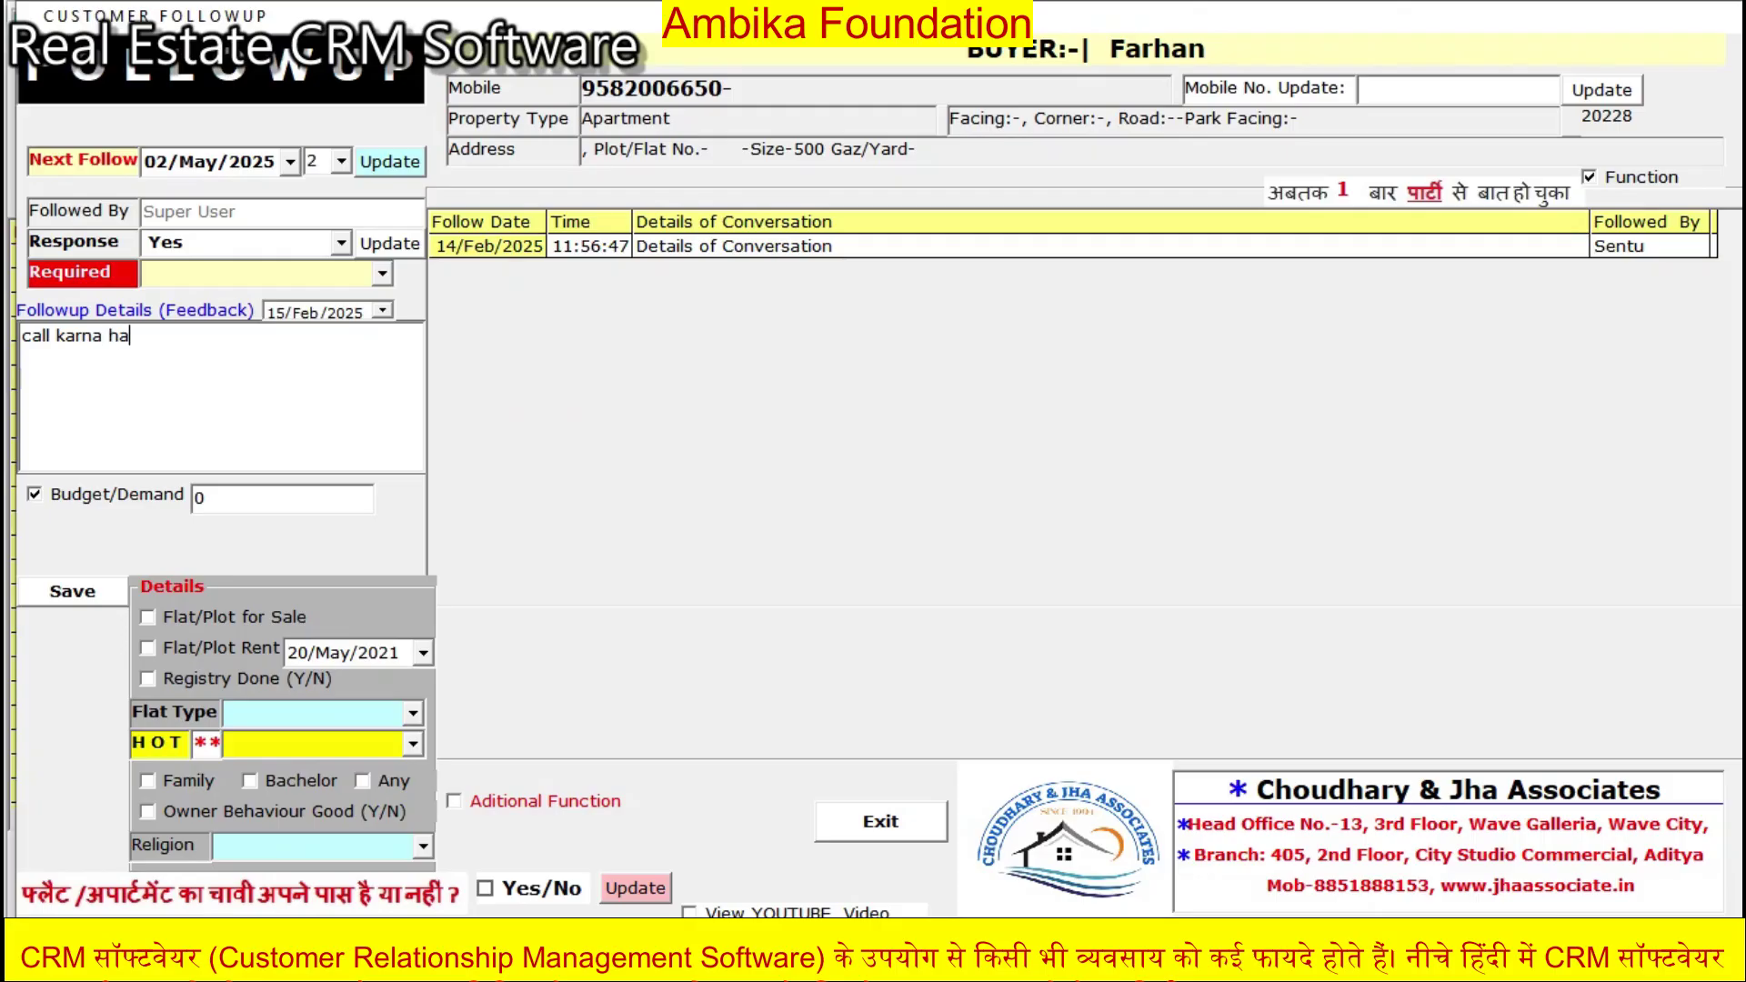
pyautogui.write('i enhe 2 May ko')
pyautogui.click(341, 244)
pyautogui.click(200, 270)
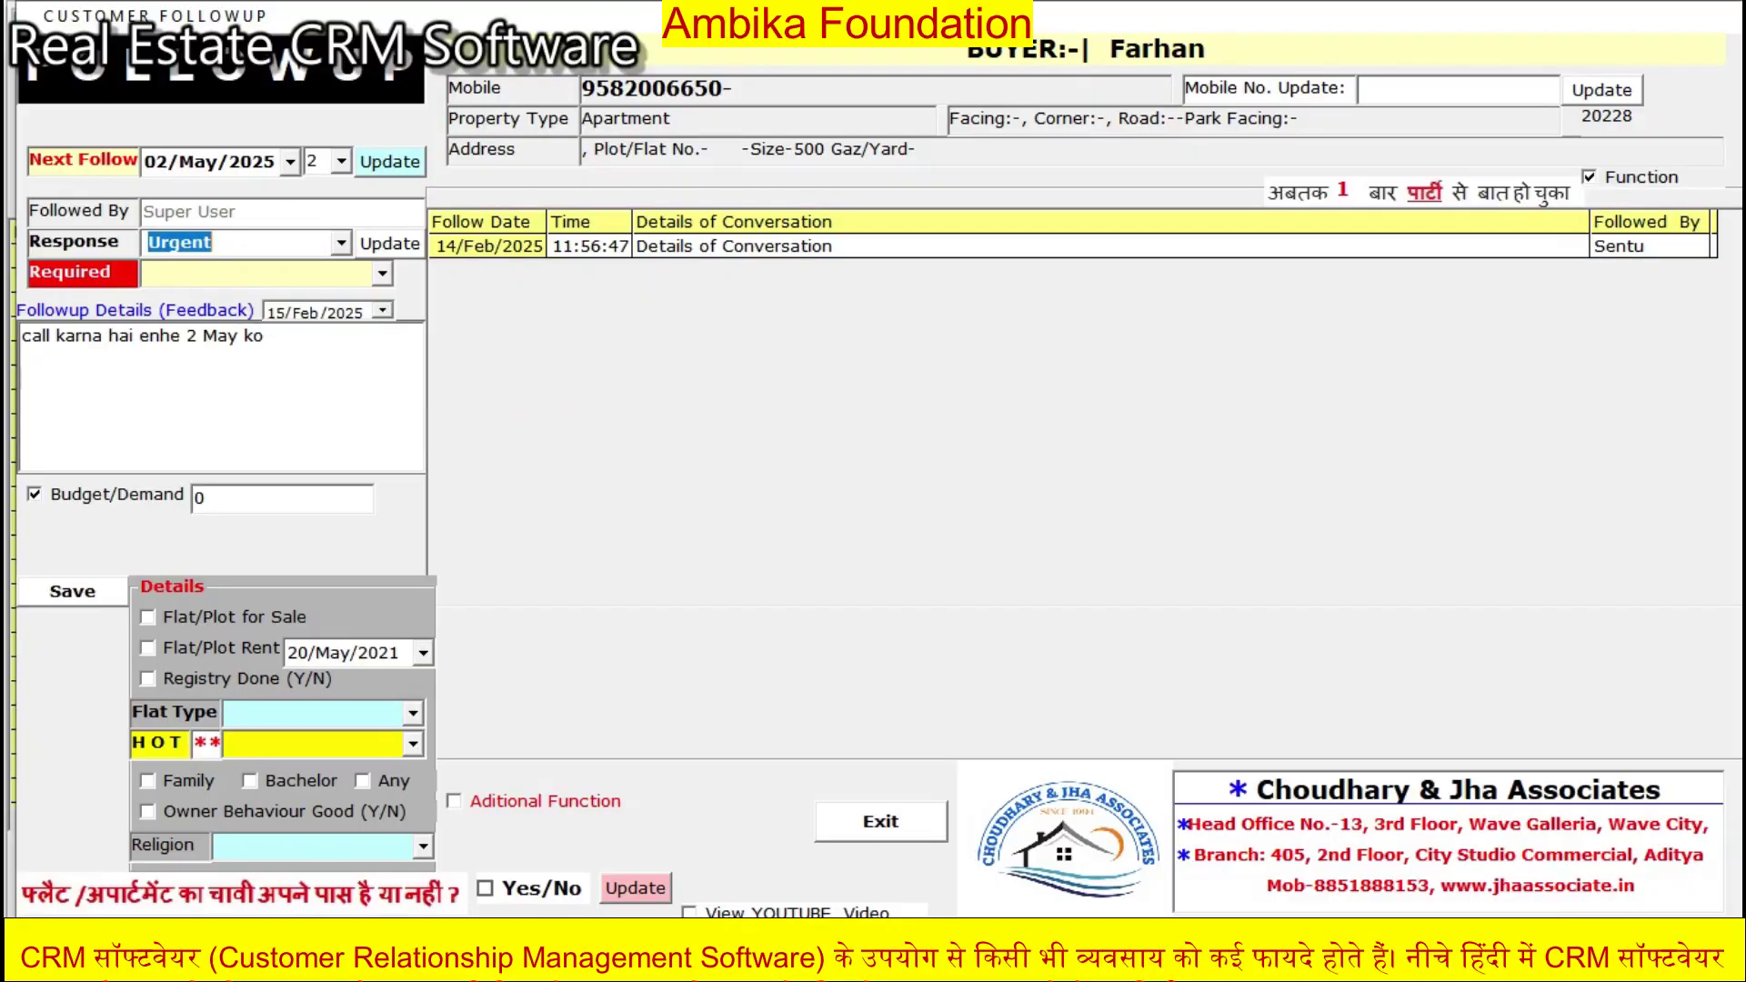
pyautogui.click(73, 591)
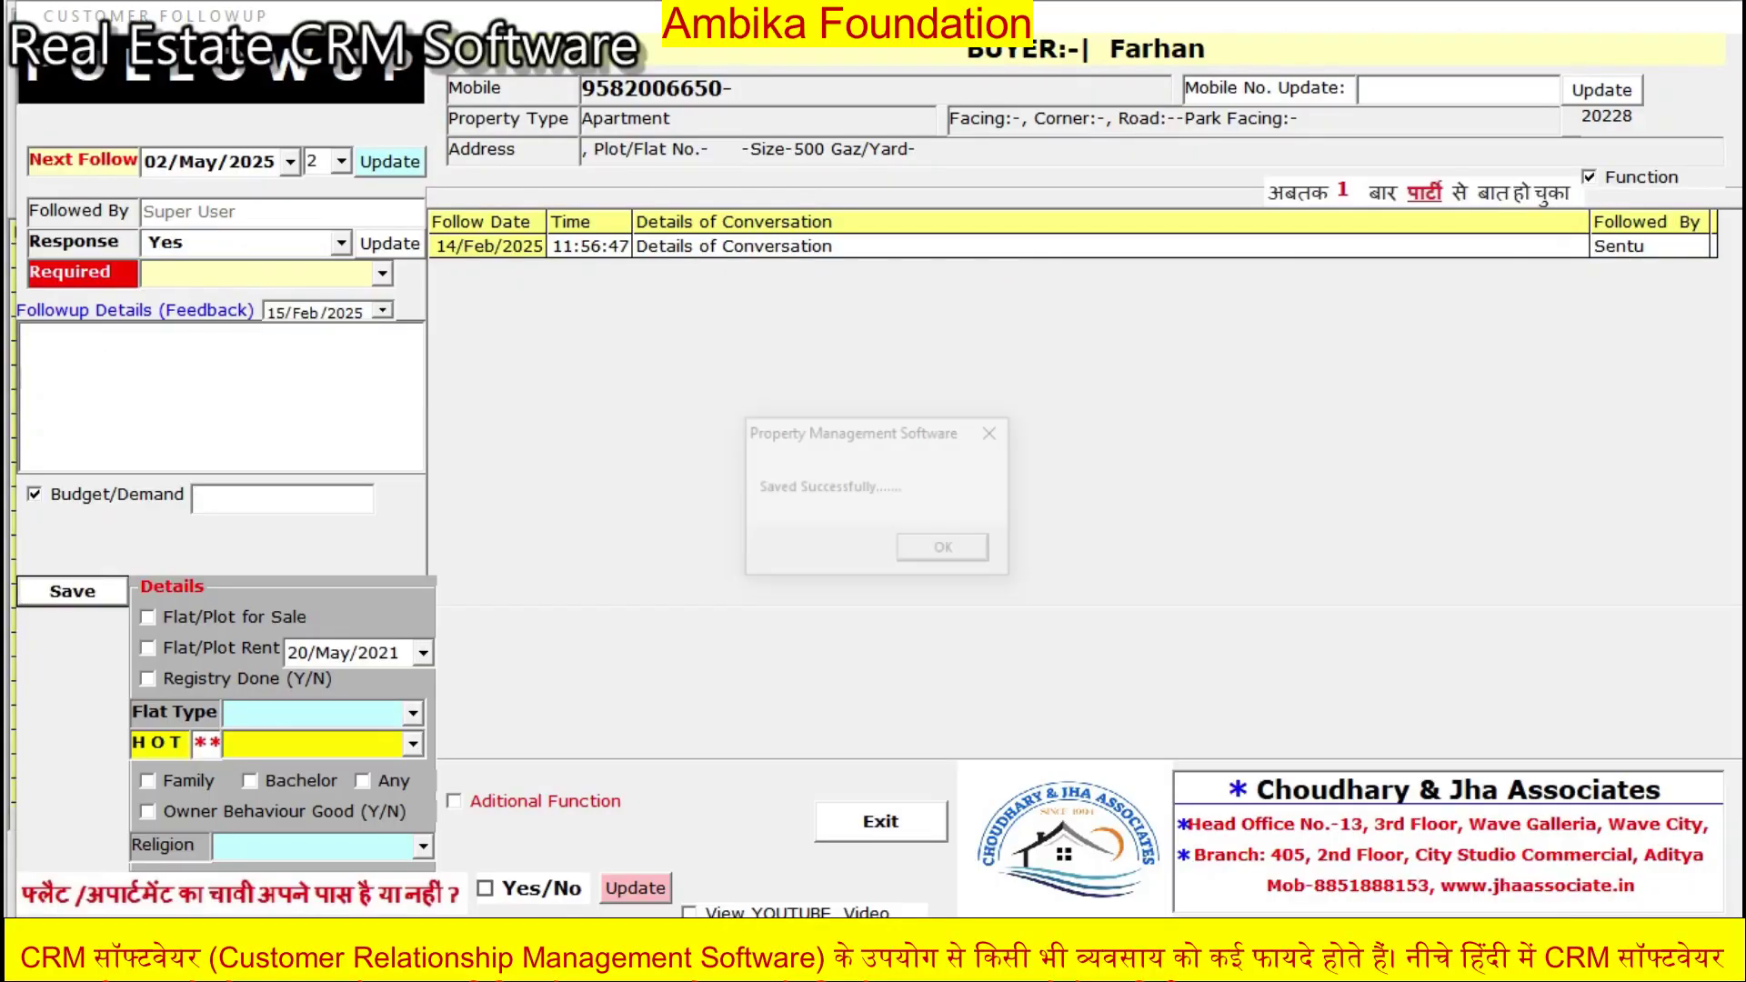
pyautogui.press('Return')
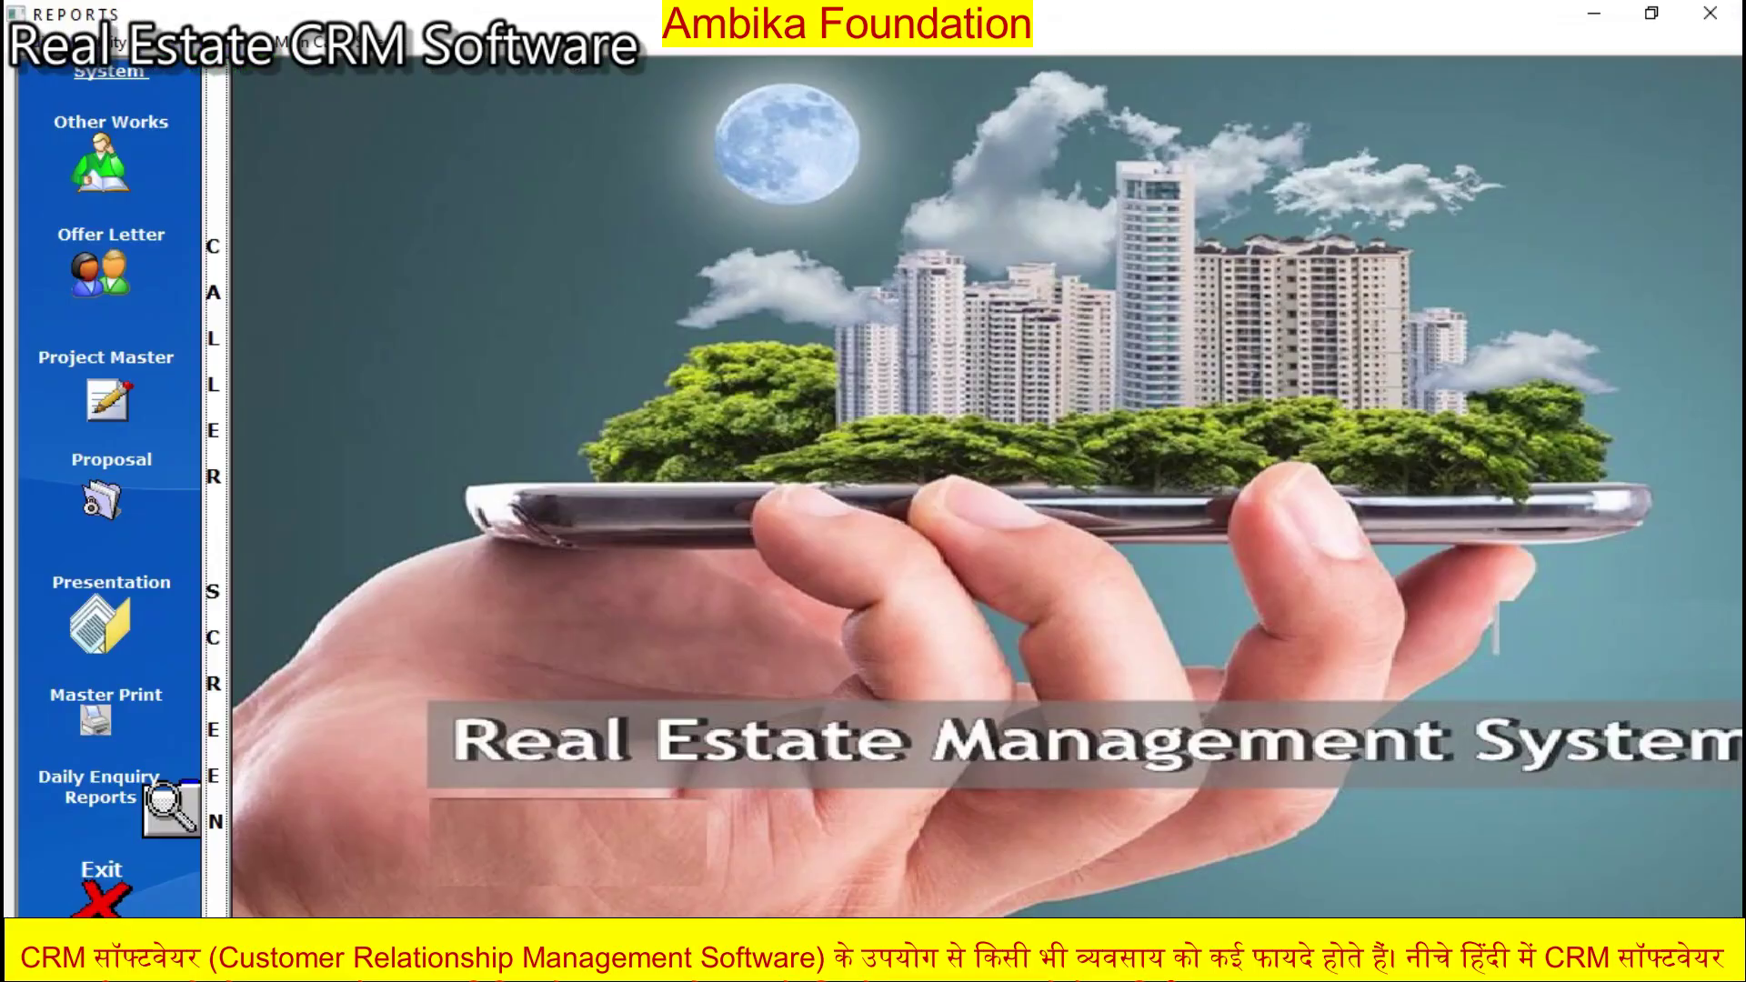
# - Leave Reports, open the Reminder list with Hold Blinking enabled, and open the 500 Gaz/Yard buyer's follow-up record
pyautogui.press('Escape')
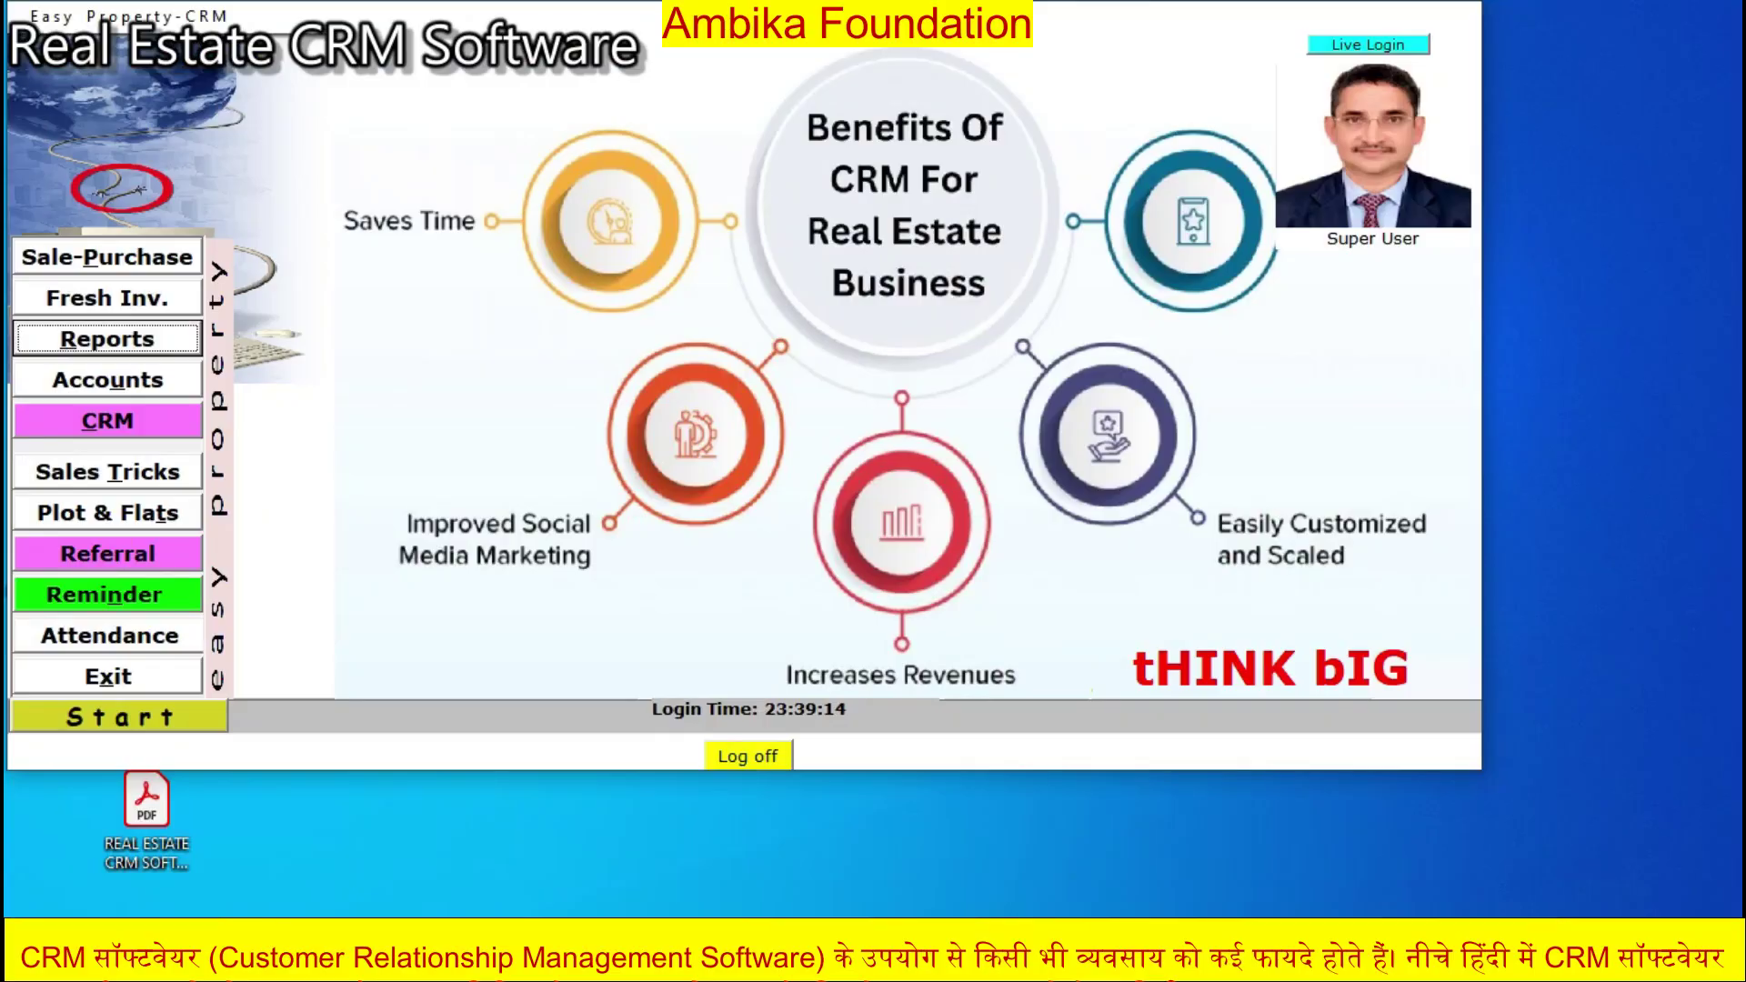
pyautogui.click(107, 595)
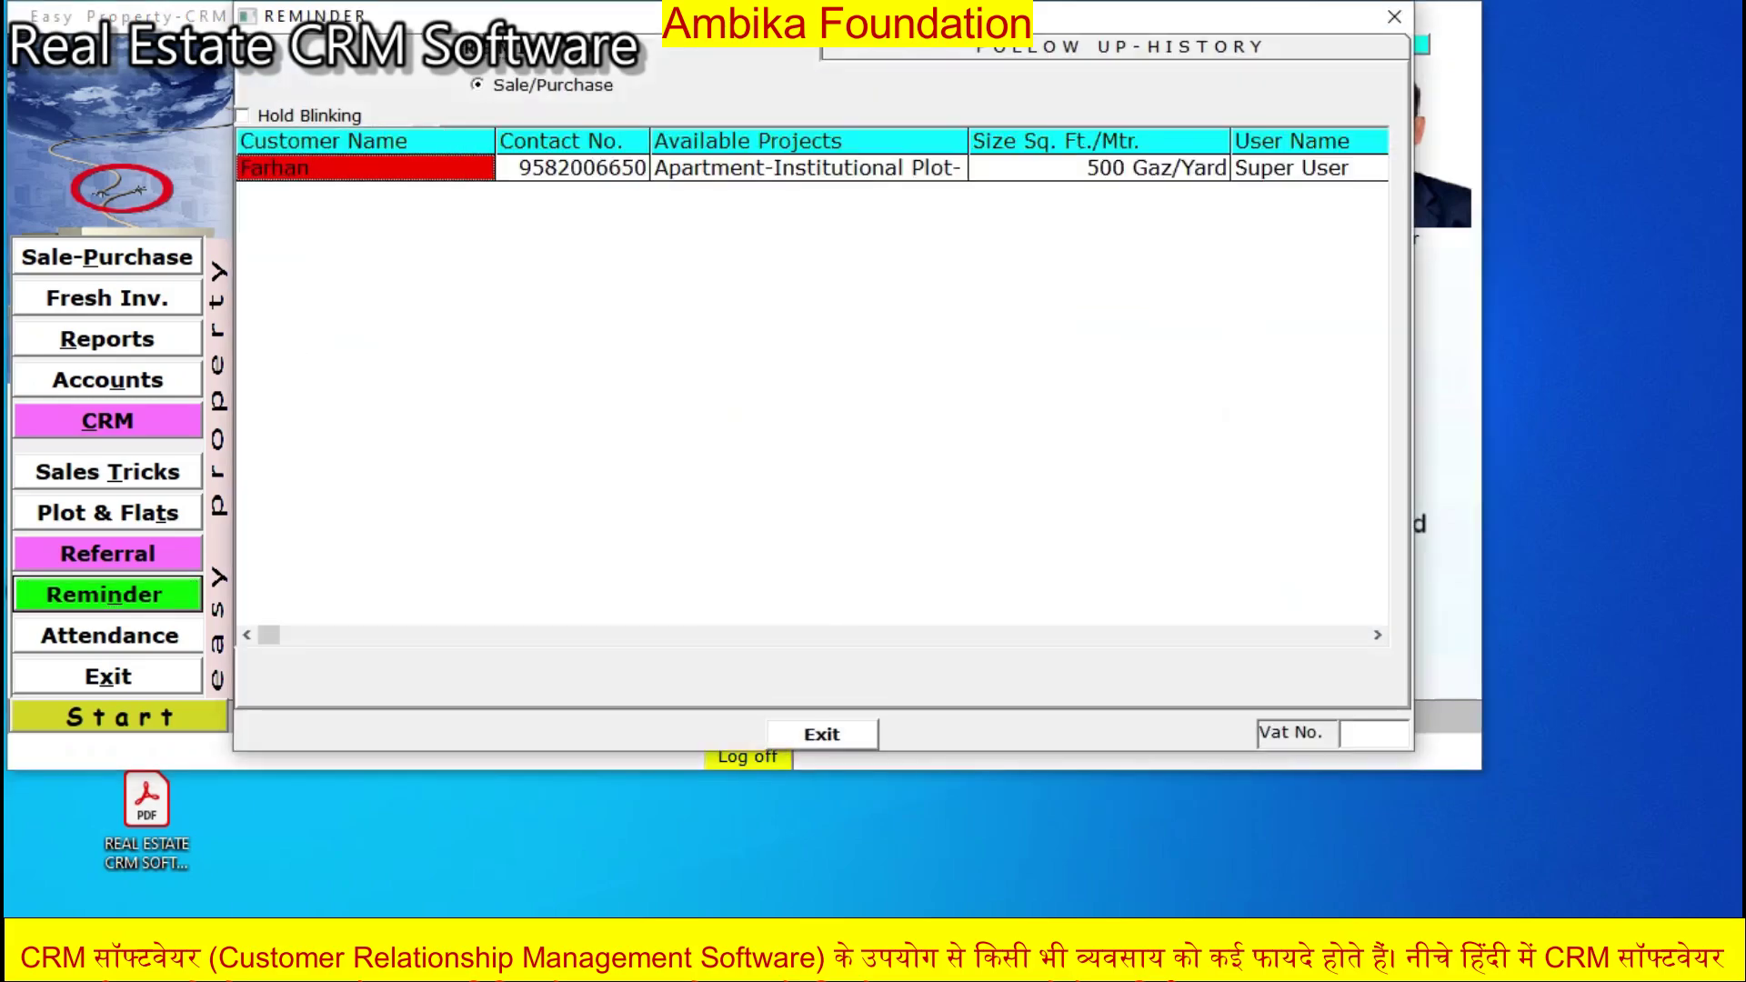
pyautogui.click(243, 115)
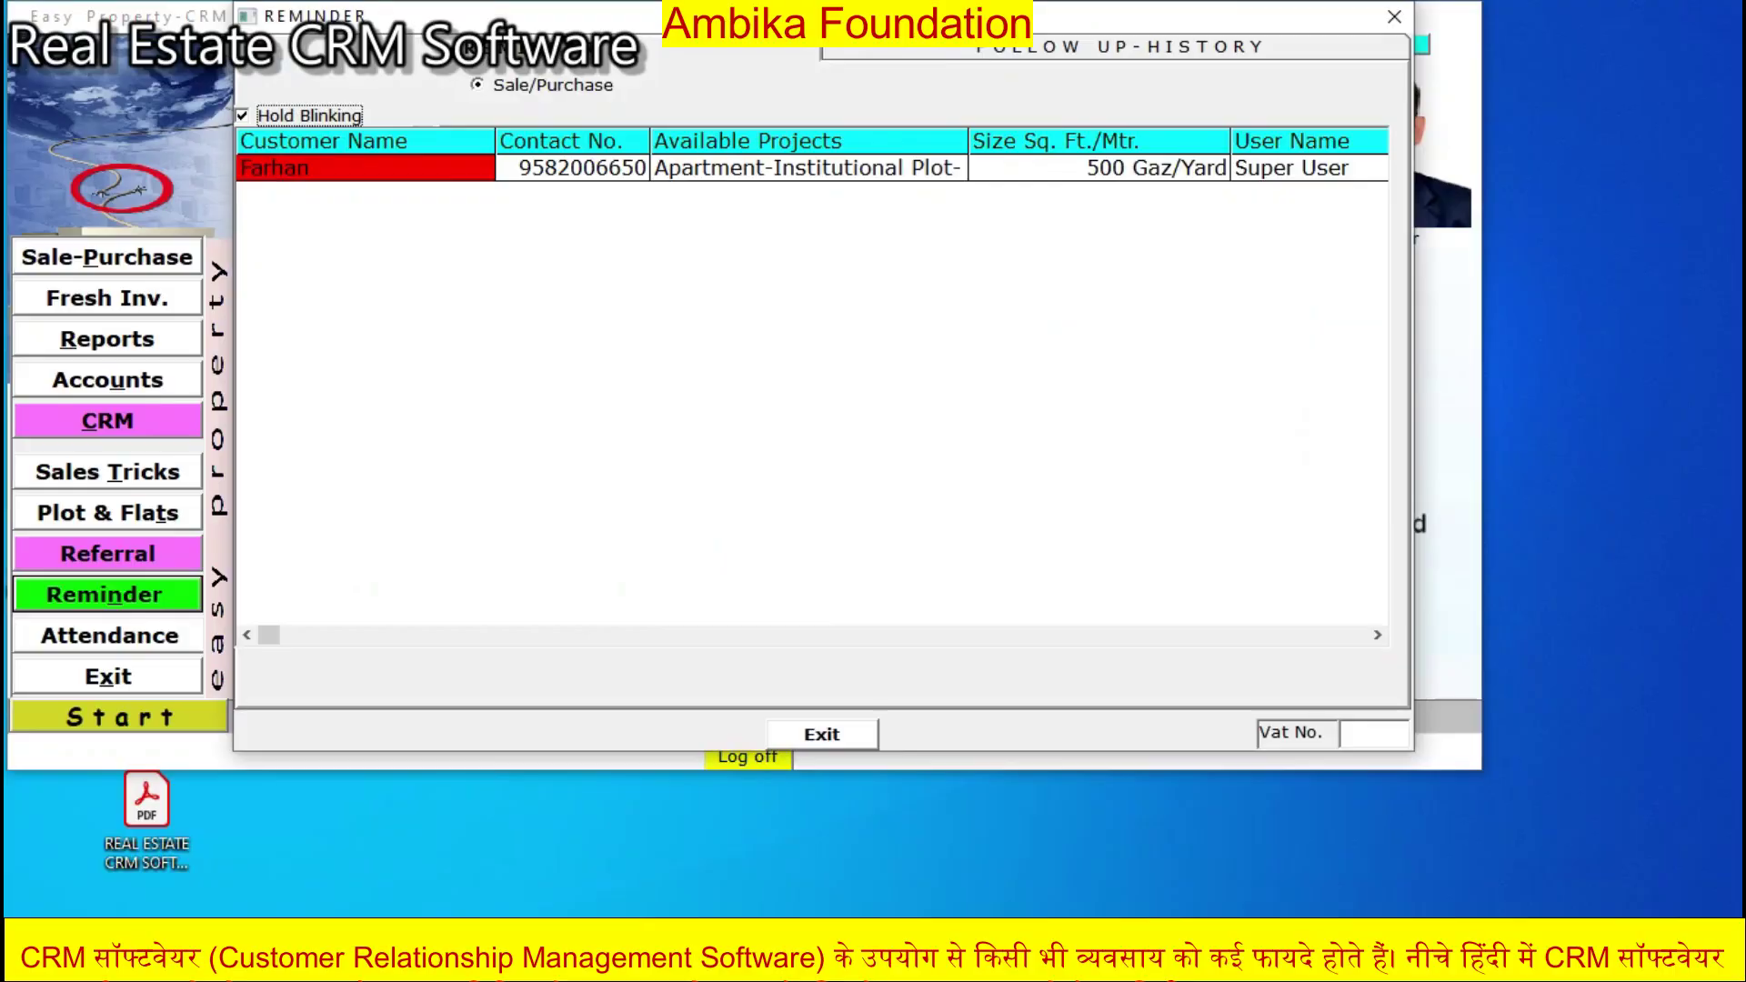
pyautogui.doubleClick(338, 168)
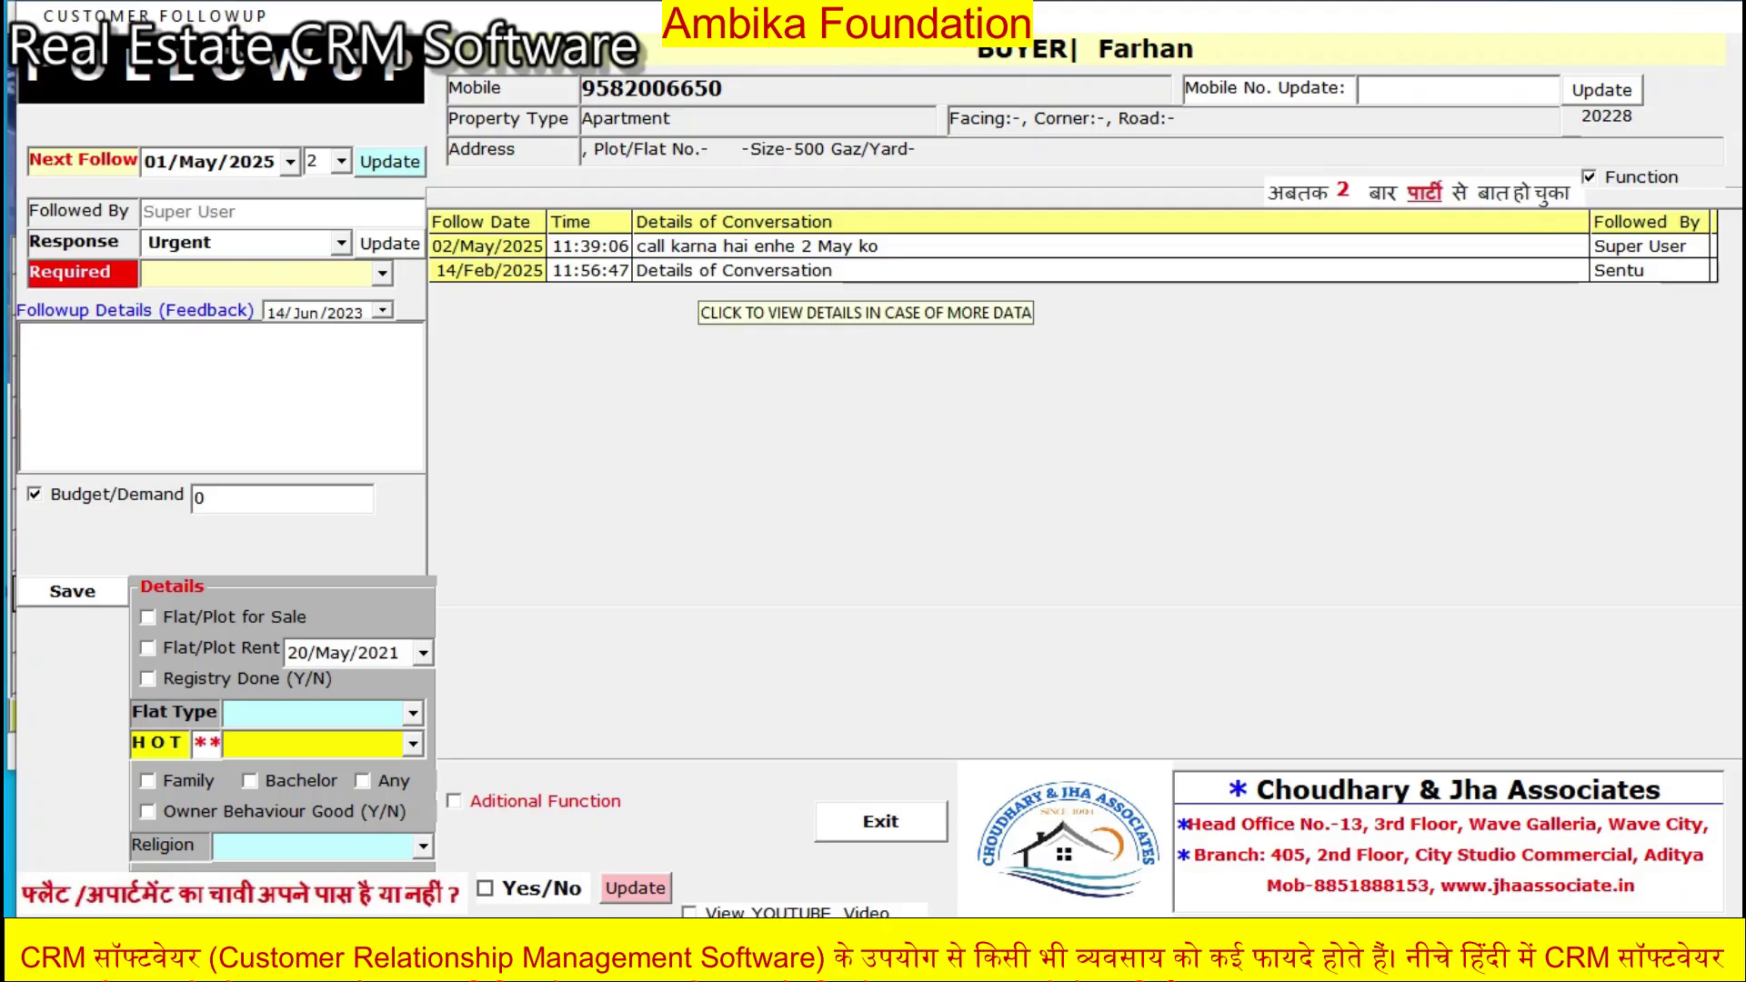
# - Update the buyer's next follow-up date to 15/May/2025 and close both the follow-up record and the Reminder window
pyautogui.click(156, 162)
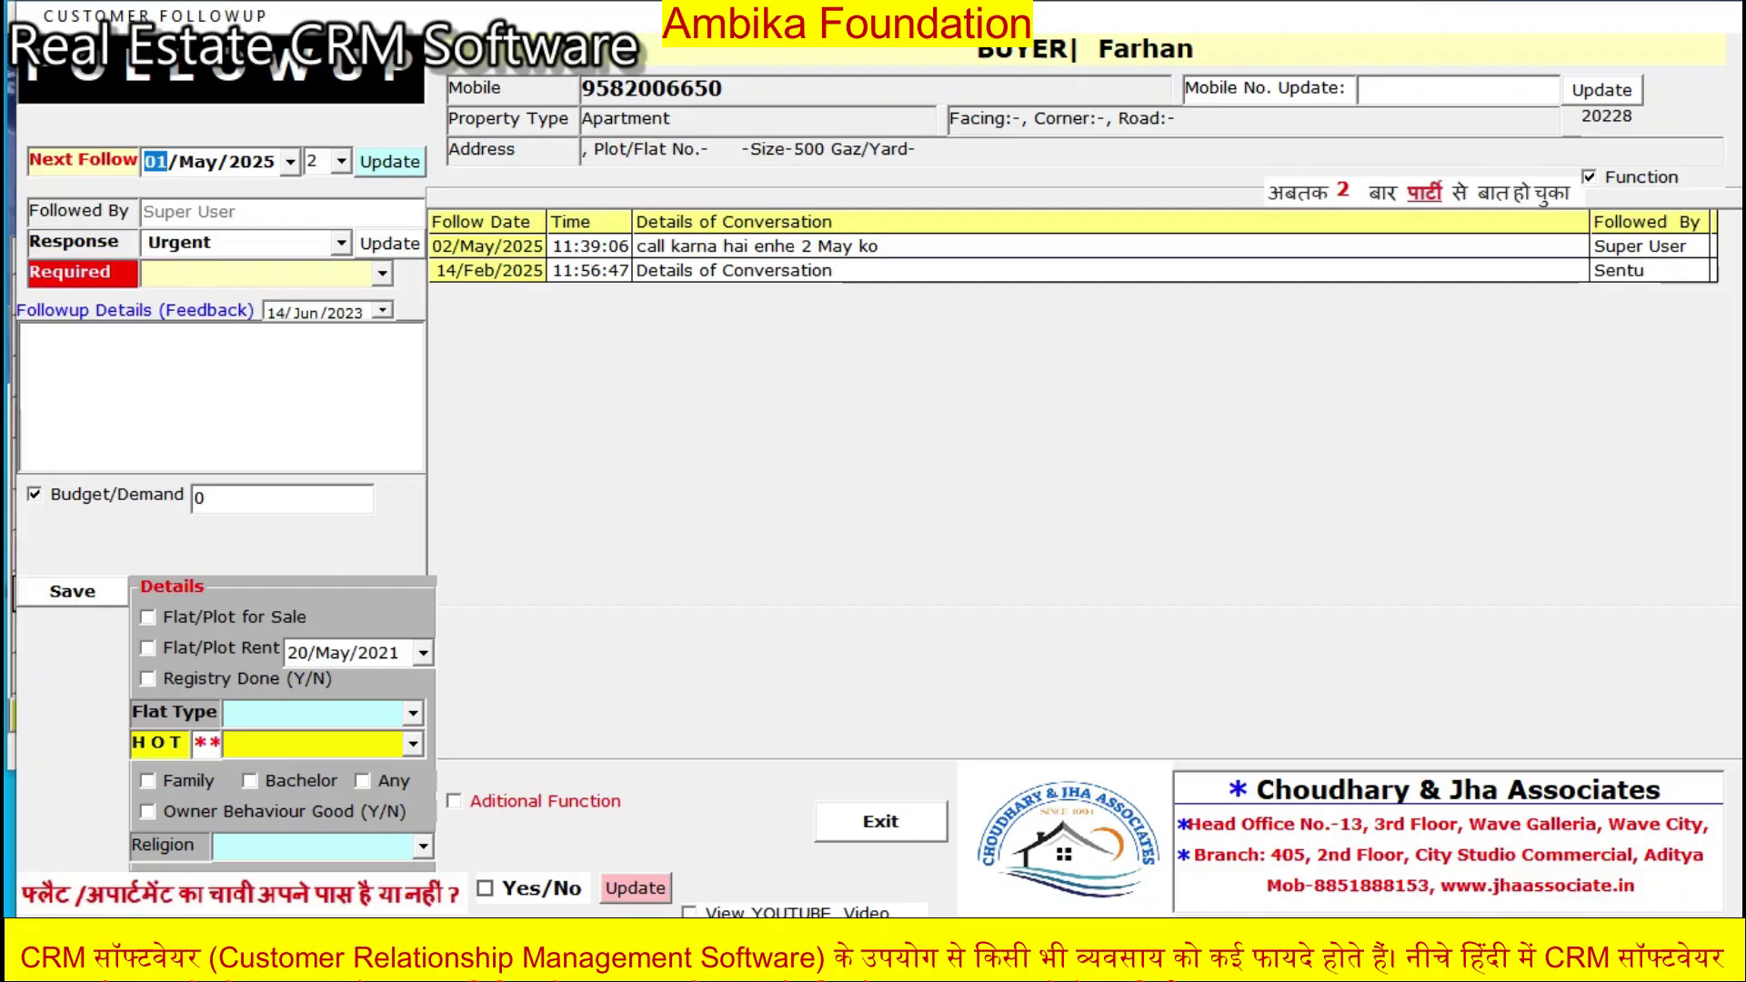
pyautogui.write('15')
pyautogui.click(390, 162)
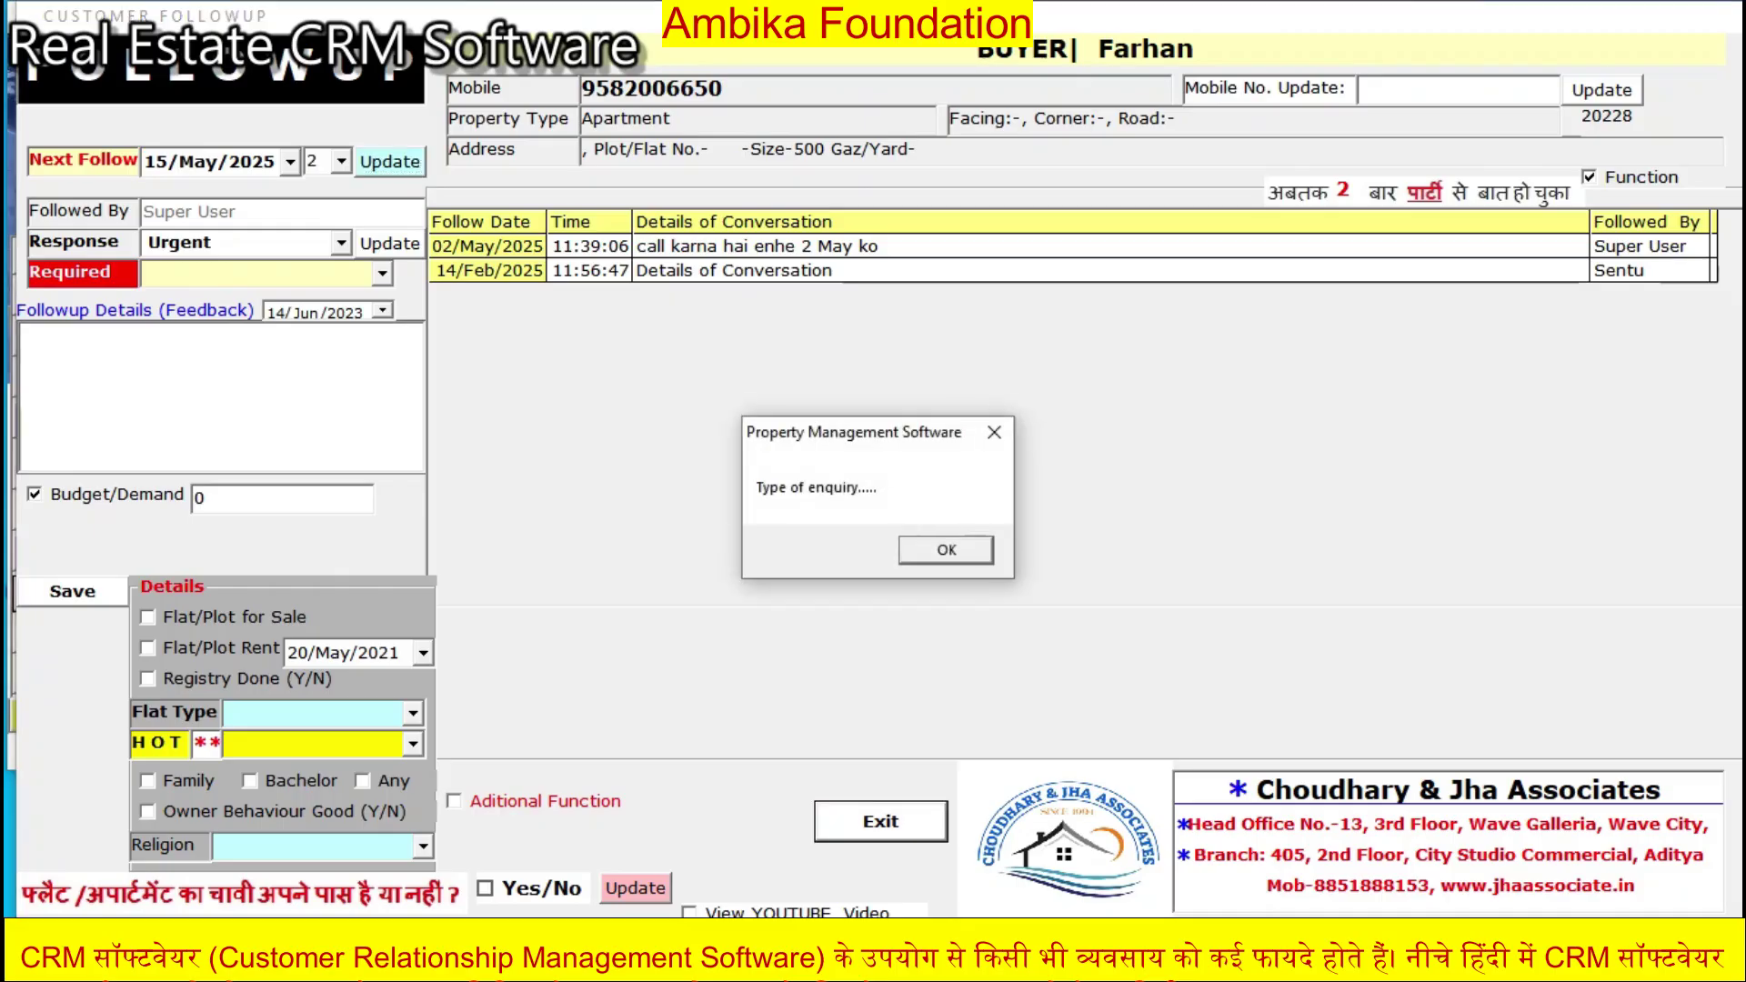
pyautogui.press('Return')
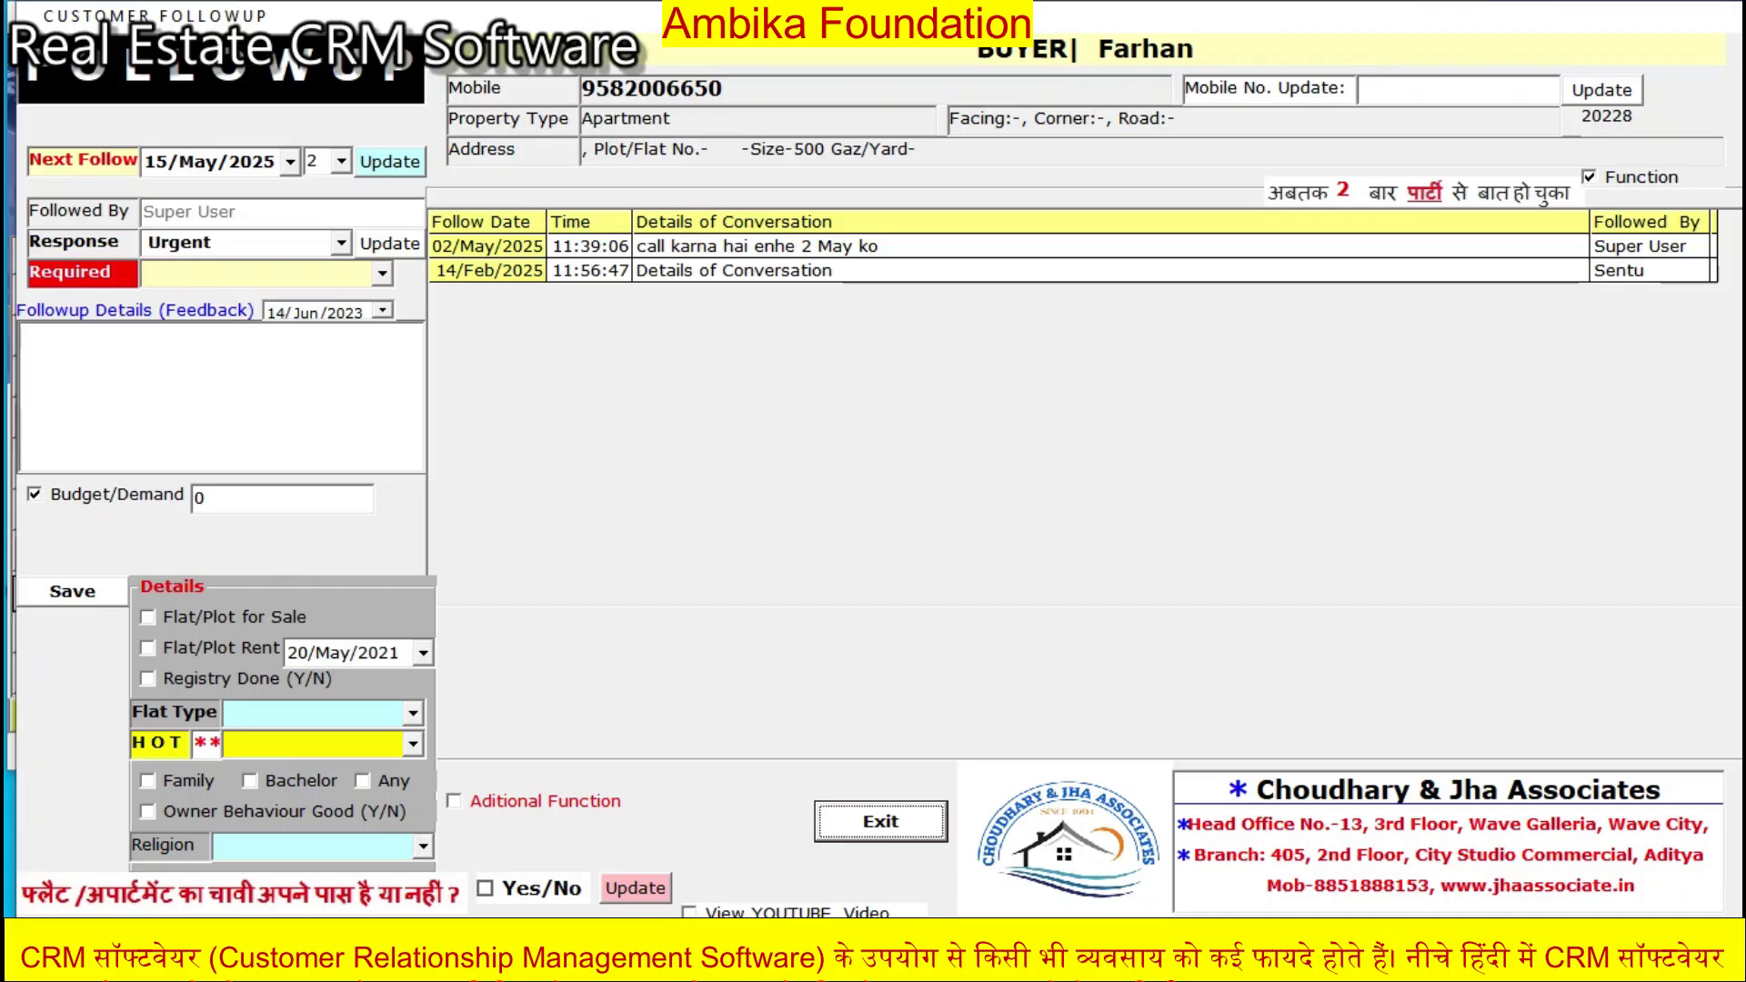
pyautogui.press('Return')
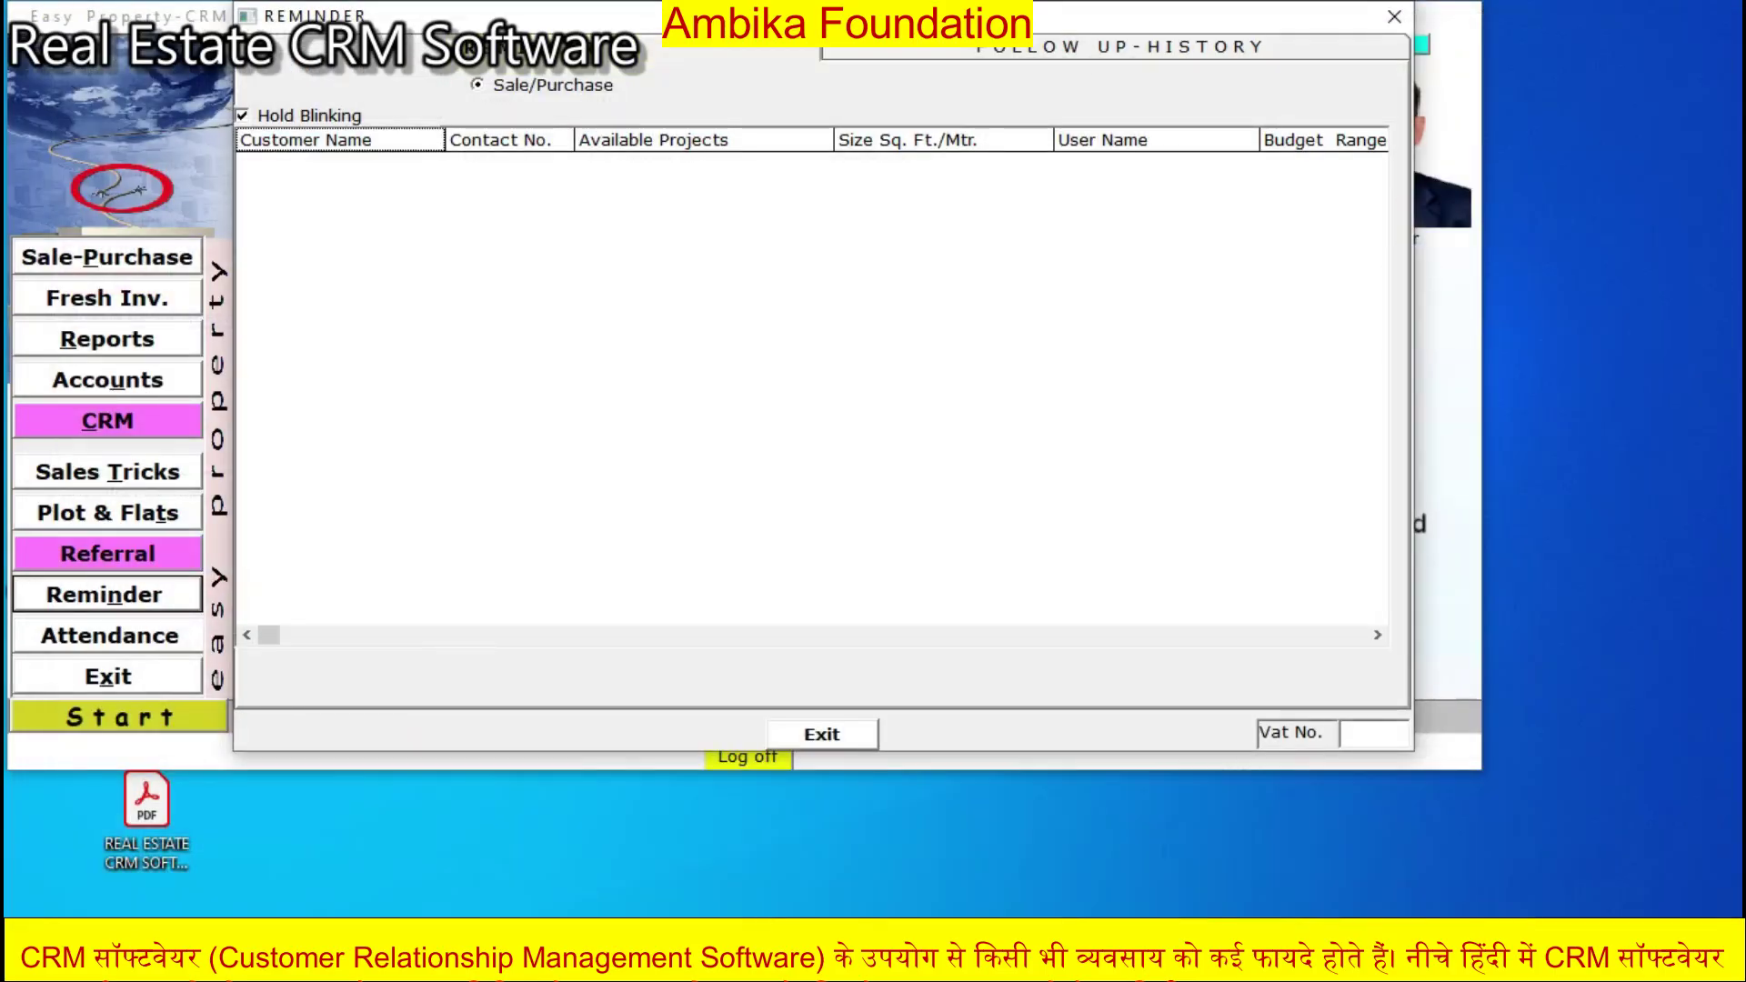
pyautogui.click(822, 733)
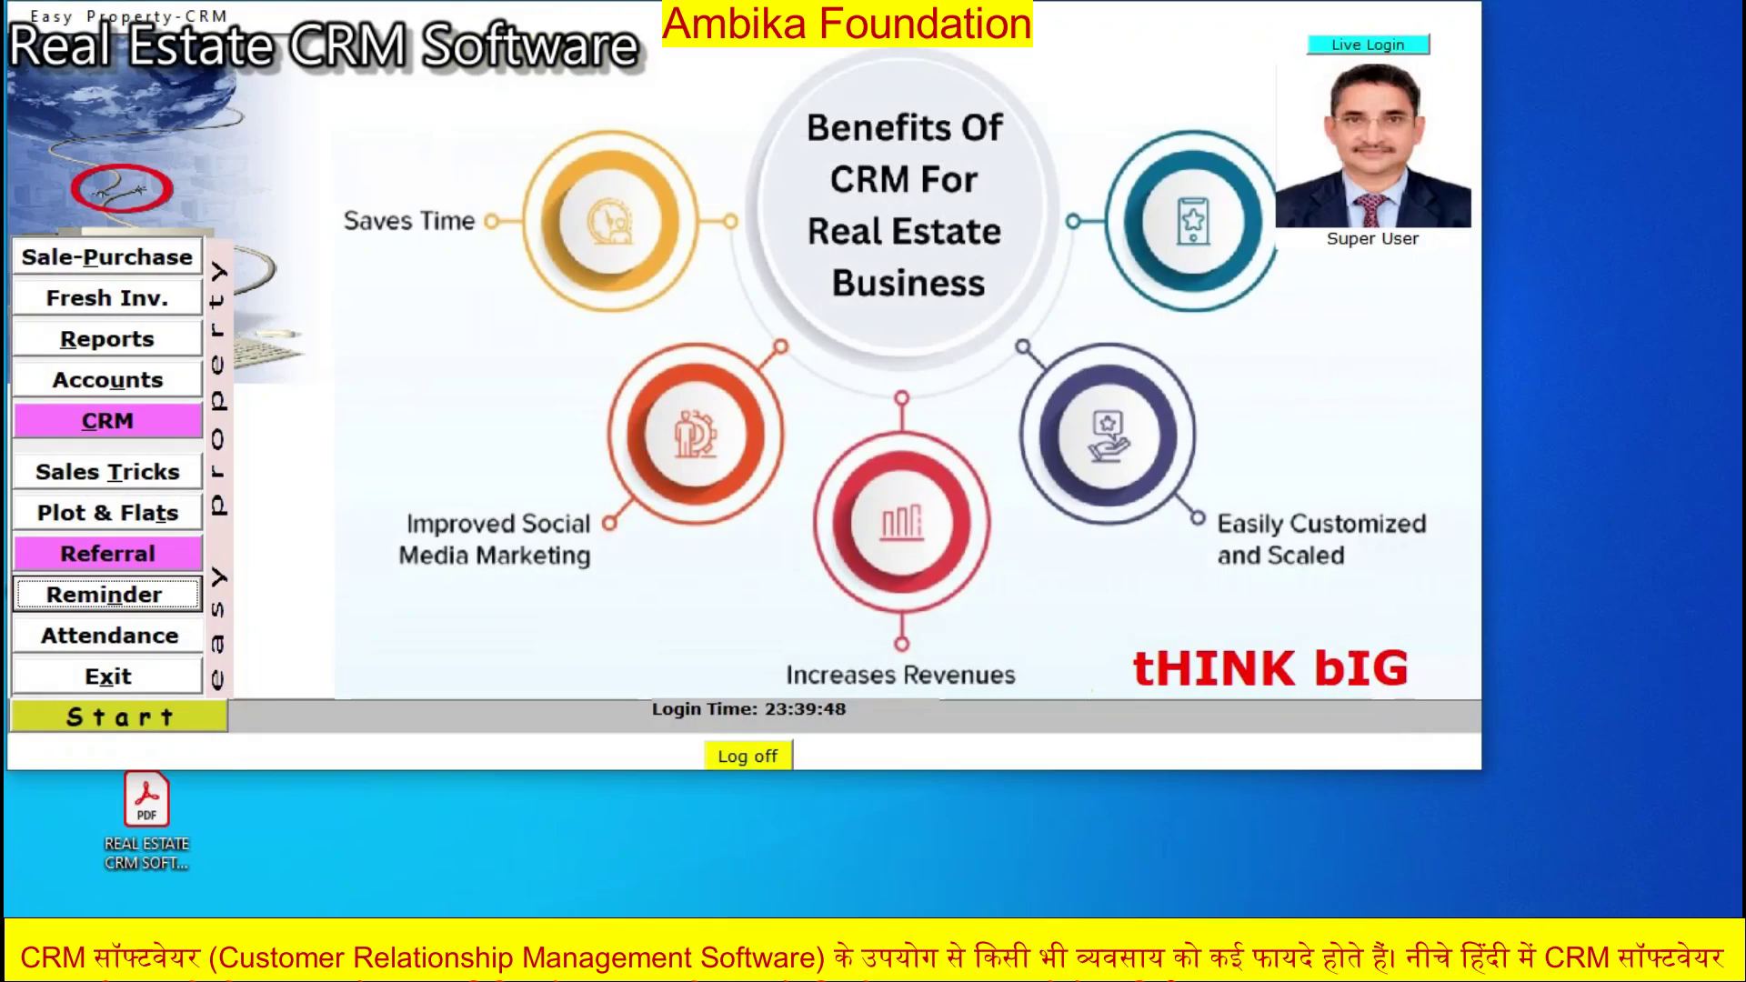